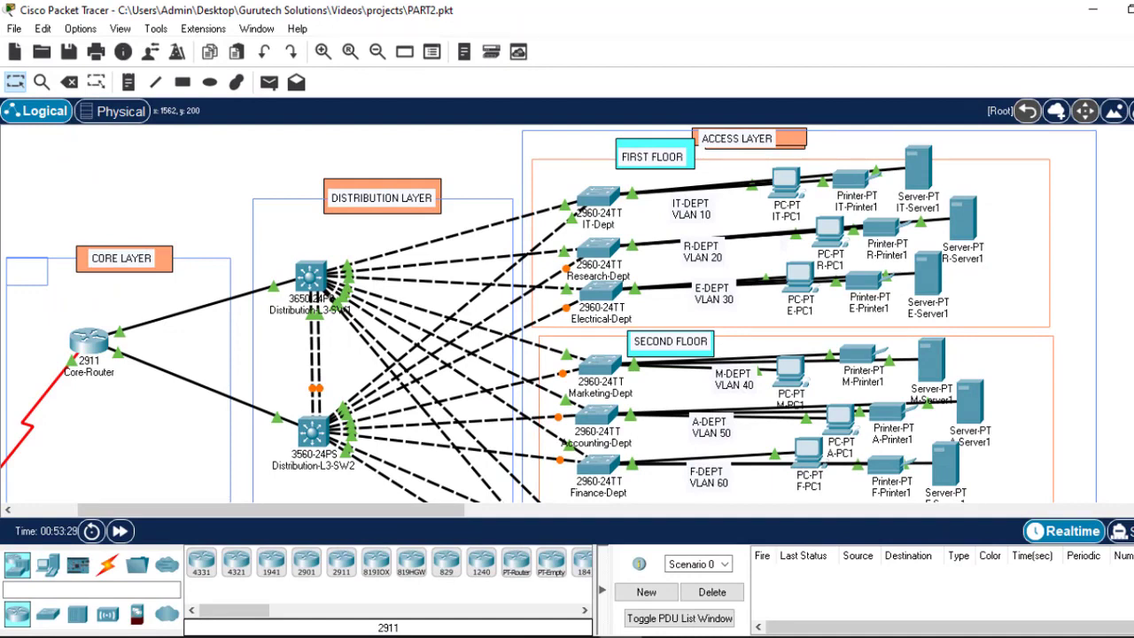
Step: Scroll through the project brief and select requirement text while reading it
{"action": "scroll", "coordinate": [528, 314], "scroll_direction": "down", "scroll_amount": 5}
{"action": "scroll", "coordinate": [527, 313], "scroll_direction": "up", "scroll_amount": 4}
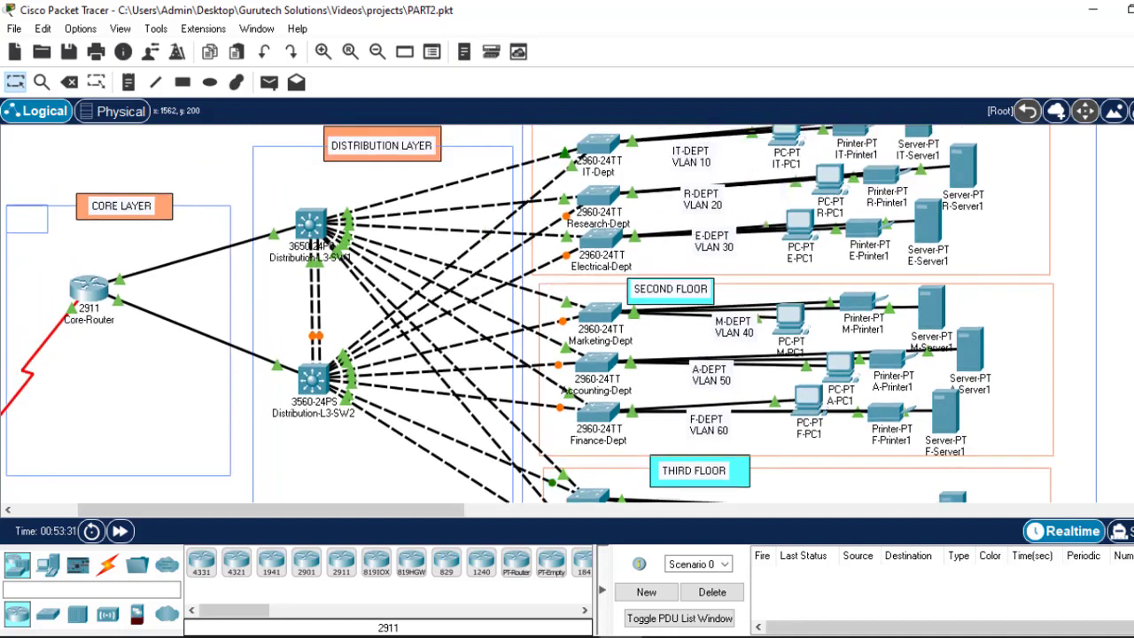
{"action": "scroll", "coordinate": [527, 314], "scroll_direction": "up", "scroll_amount": 1}
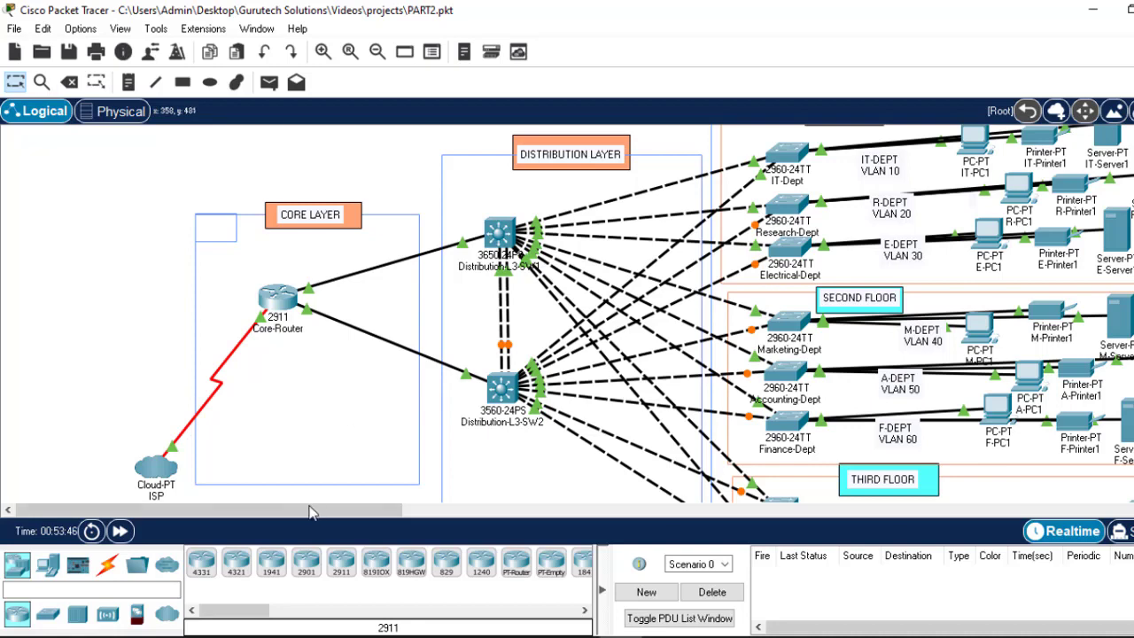
{"action": "left_click_drag", "start_coordinate": [315, 512], "coordinate": [354, 506]}
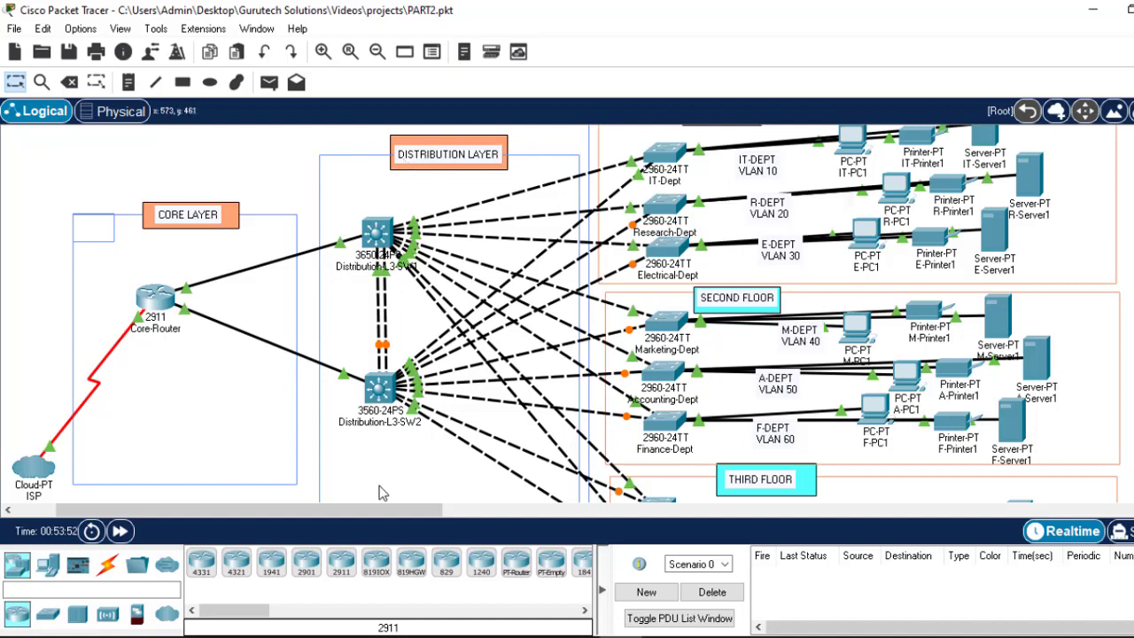
{"action": "left_click_drag", "start_coordinate": [371, 517], "coordinate": [406, 516]}
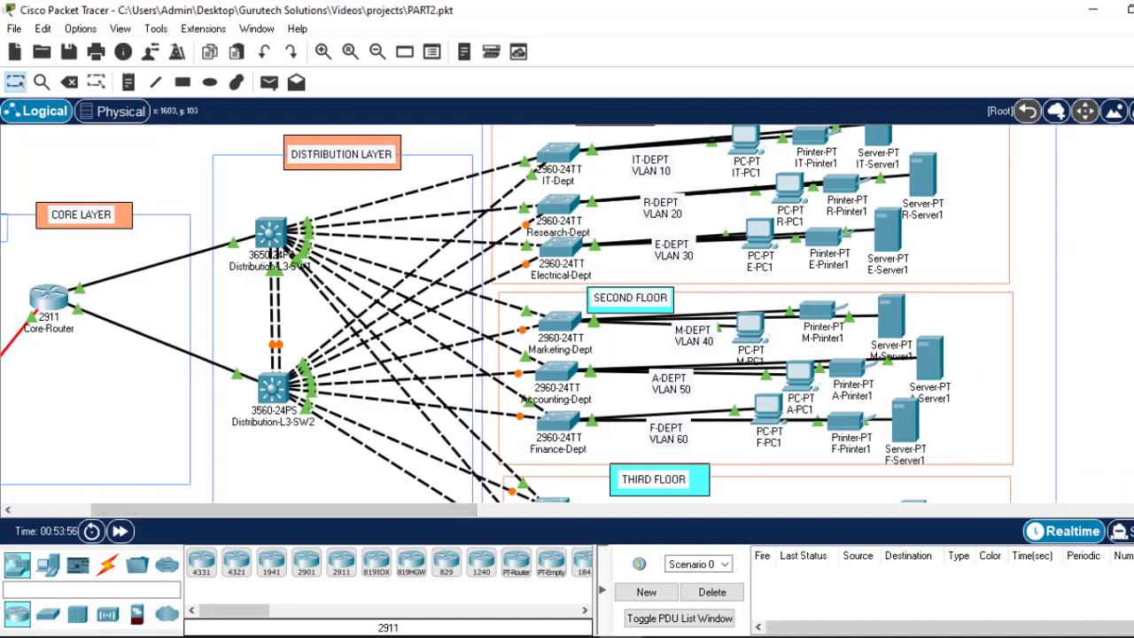
{"action": "scroll", "coordinate": [705, 164], "scroll_direction": "up", "scroll_amount": 1}
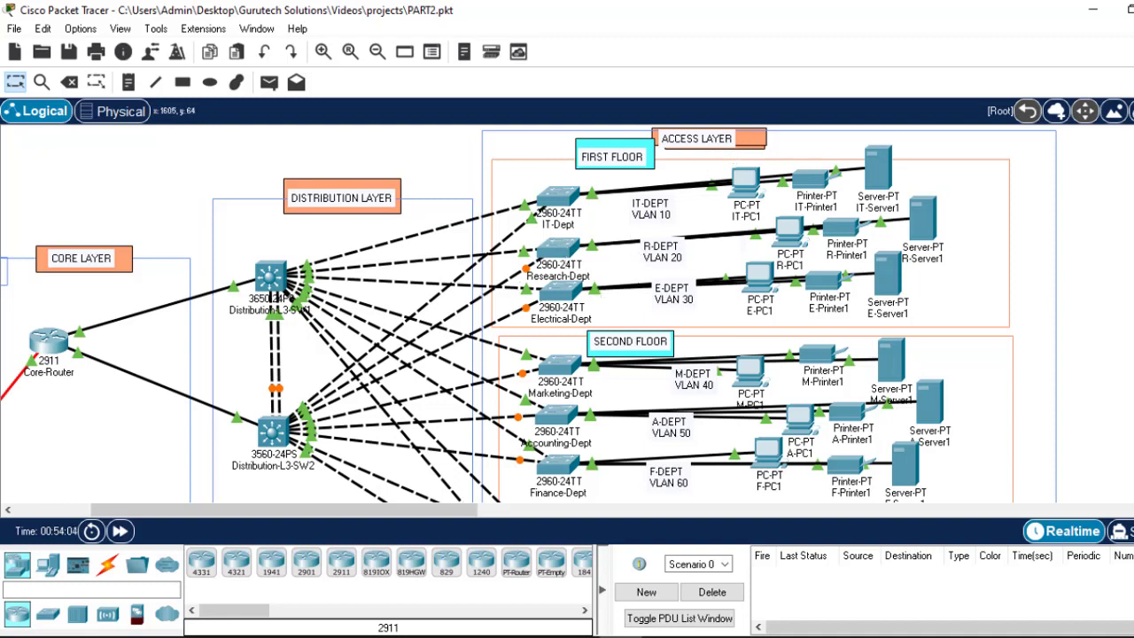
{"action": "scroll", "coordinate": [572, 317], "scroll_direction": "down", "scroll_amount": 4}
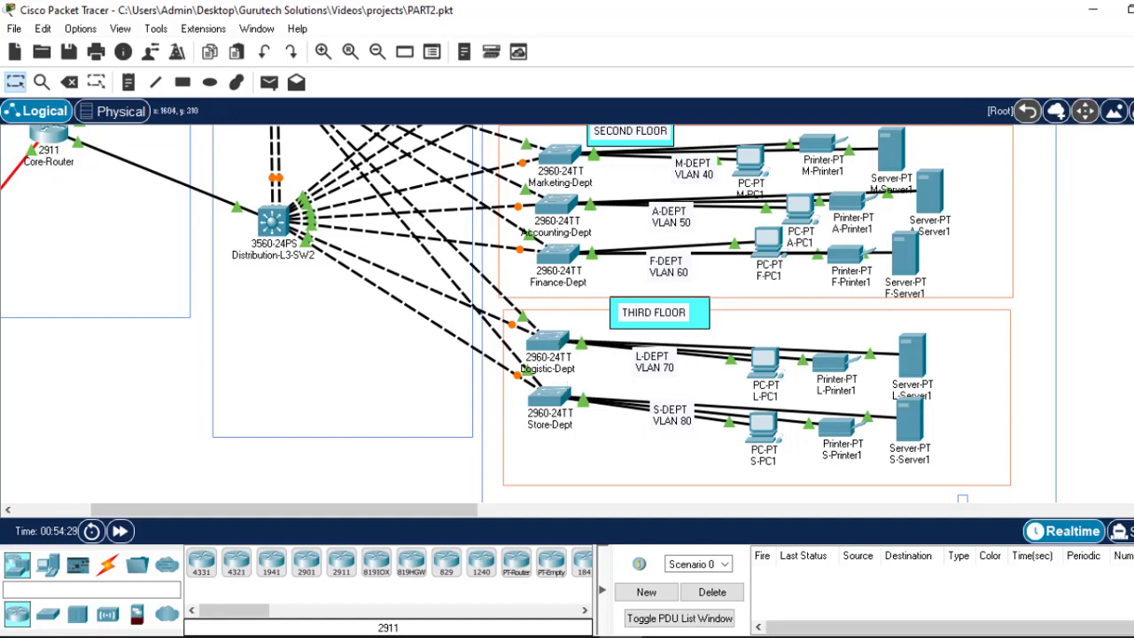
{"action": "scroll", "coordinate": [507, 314], "scroll_direction": "up", "scroll_amount": 5}
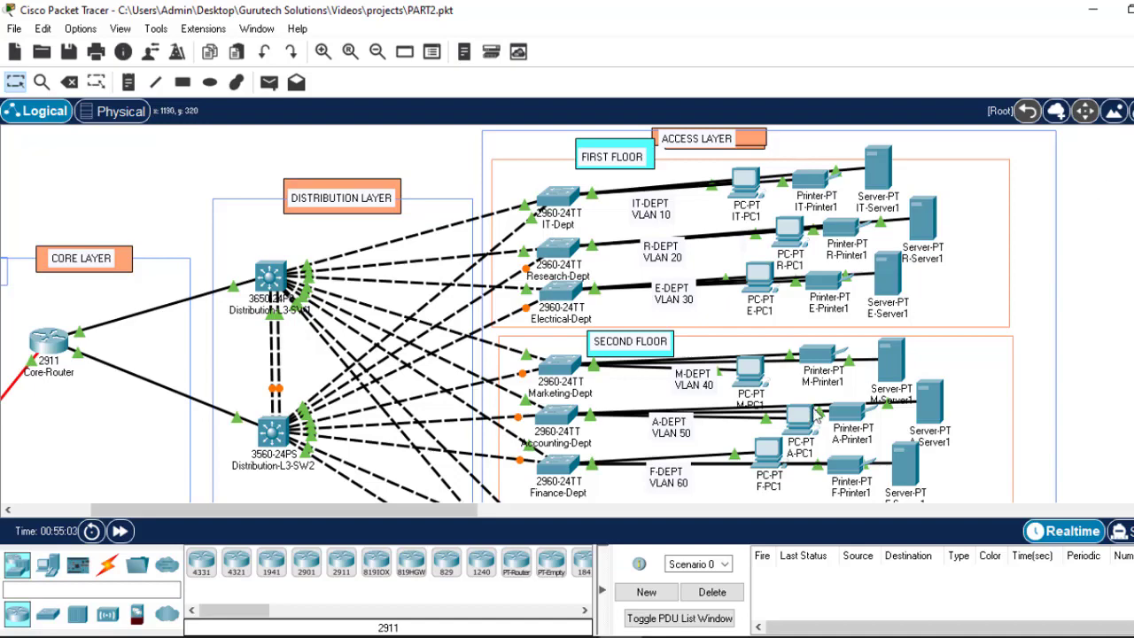
Step: Bring the brief forward and highlight the basic configuration requirement and the Access Layer Switches note
{"action": "left_click", "coordinate": [749, 637]}
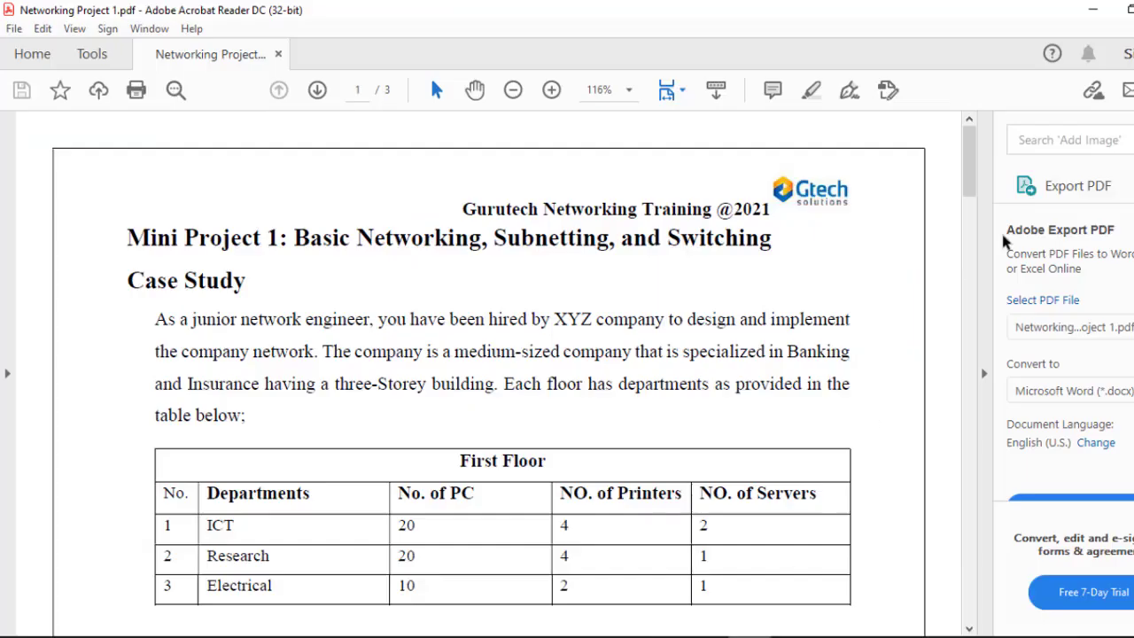
{"action": "left_click_drag", "start_coordinate": [969, 185], "coordinate": [952, 392]}
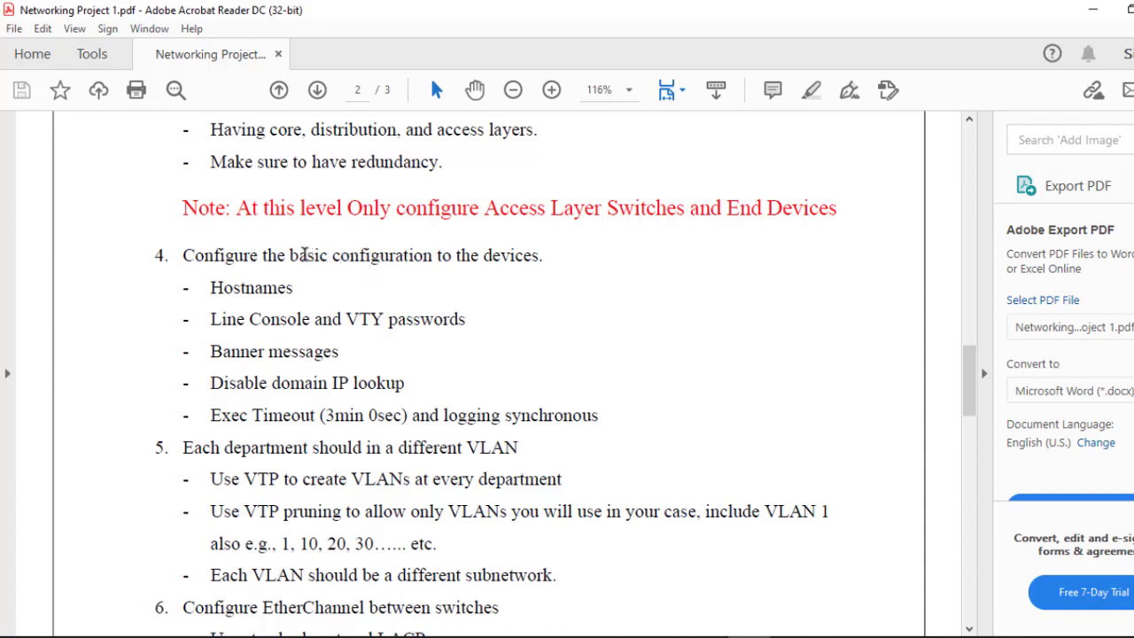
{"action": "left_click_drag", "start_coordinate": [297, 254], "coordinate": [539, 256]}
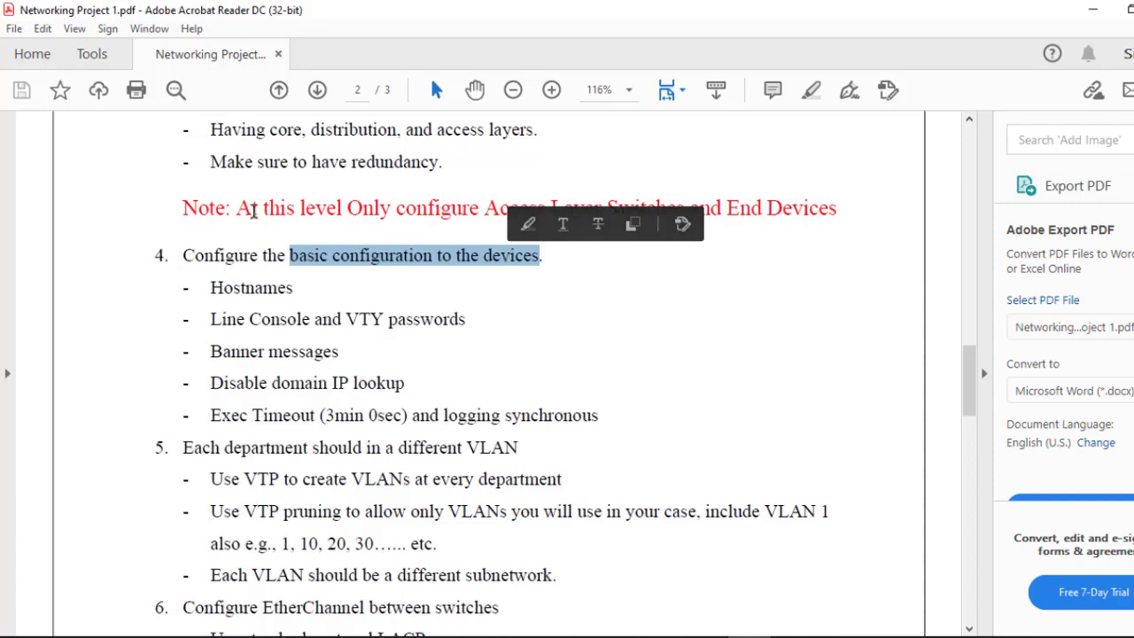
{"action": "left_click", "coordinate": [300, 210]}
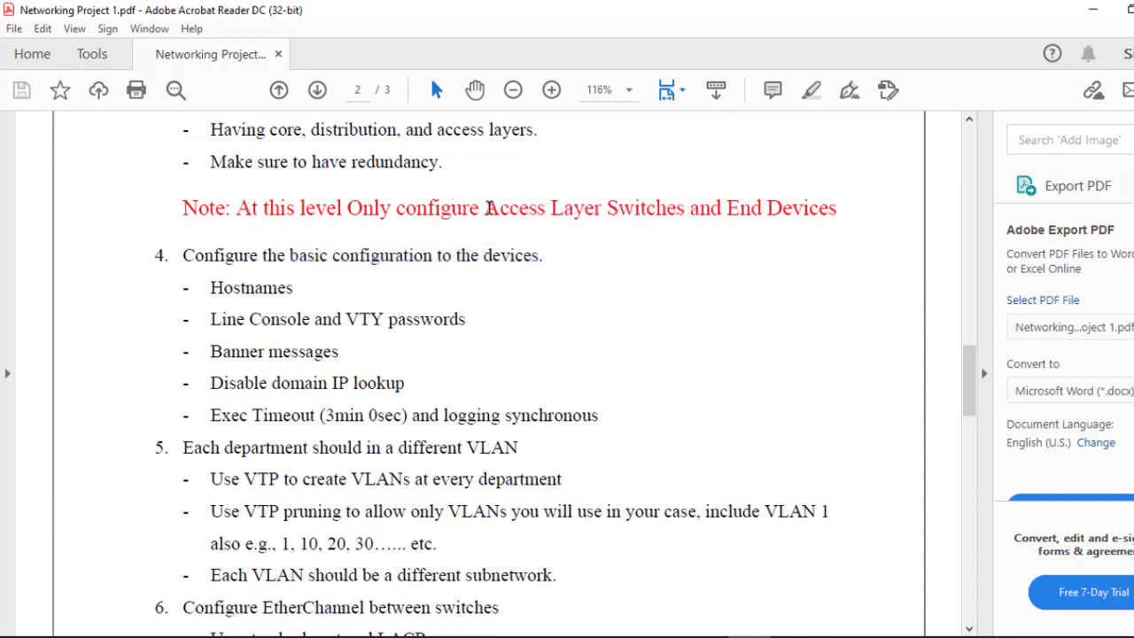
{"action": "left_click_drag", "start_coordinate": [485, 208], "coordinate": [846, 177]}
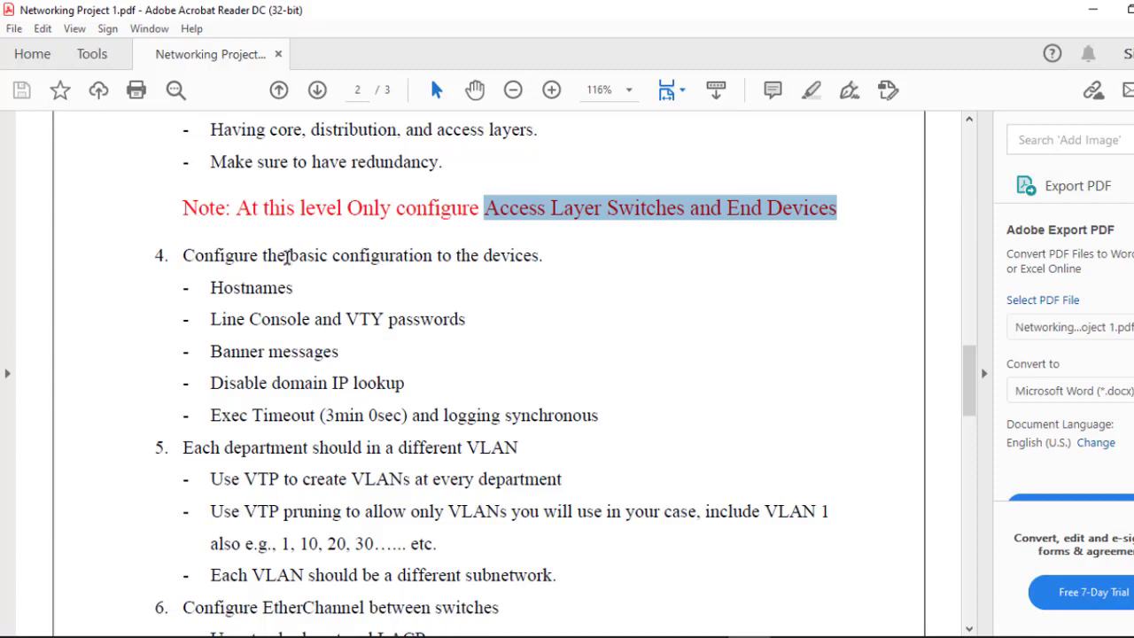
{"action": "left_click_drag", "start_coordinate": [286, 256], "coordinate": [384, 259]}
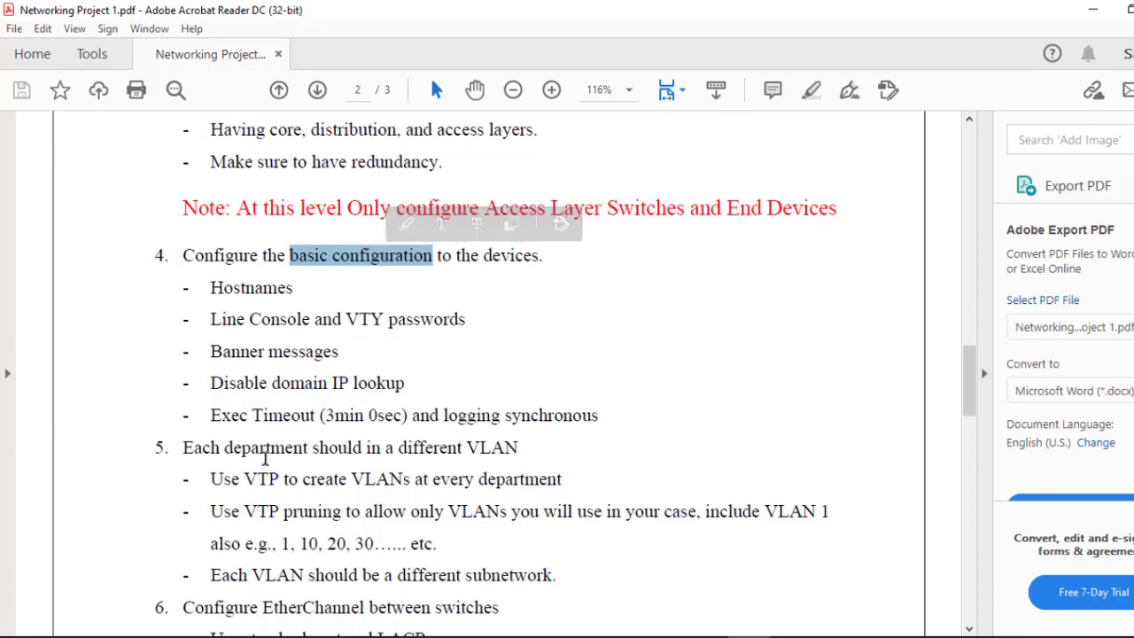
Step: Highlight item 5's department requirement and item 6's EtherChannel between switches
{"action": "left_click_drag", "start_coordinate": [223, 447], "coordinate": [430, 451]}
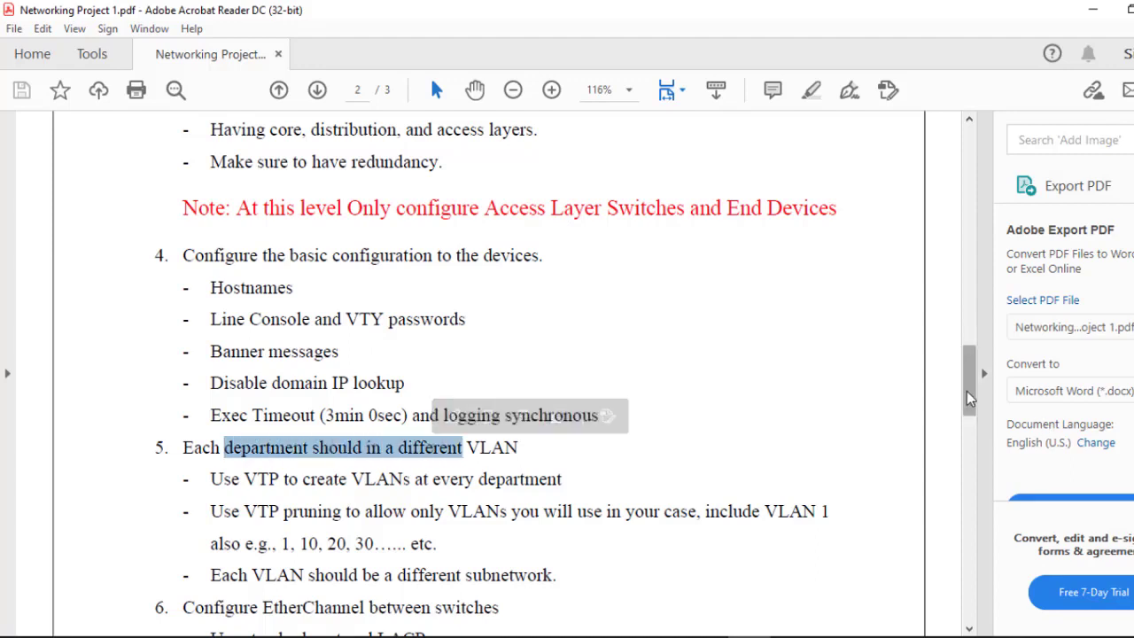
{"action": "left_click_drag", "start_coordinate": [967, 392], "coordinate": [969, 427]}
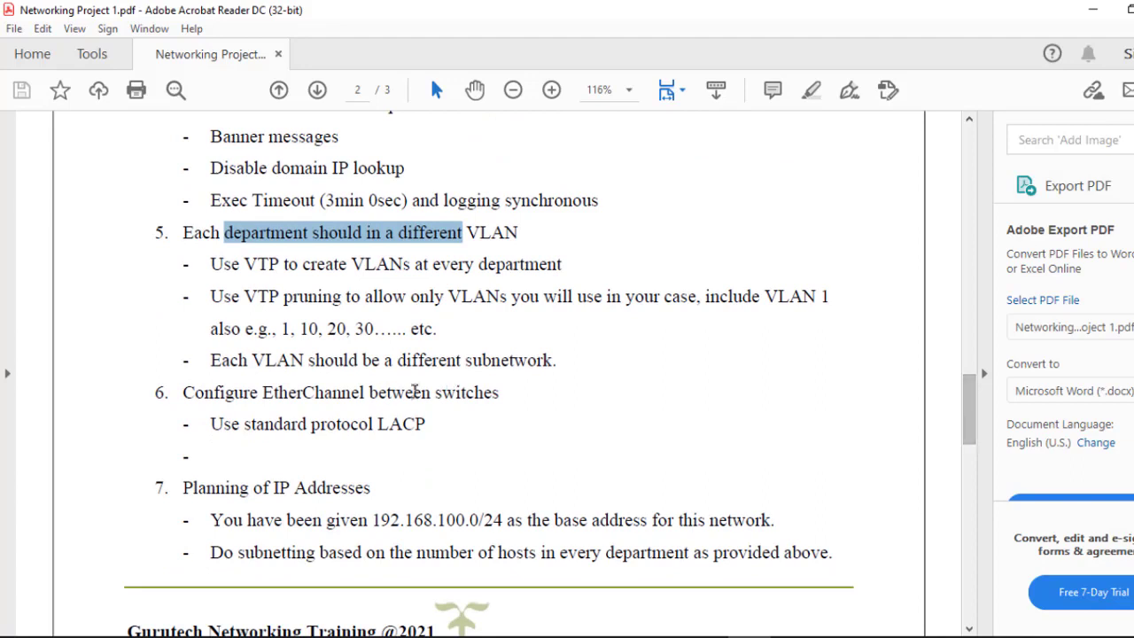
{"action": "left_click_drag", "start_coordinate": [316, 392], "coordinate": [448, 387]}
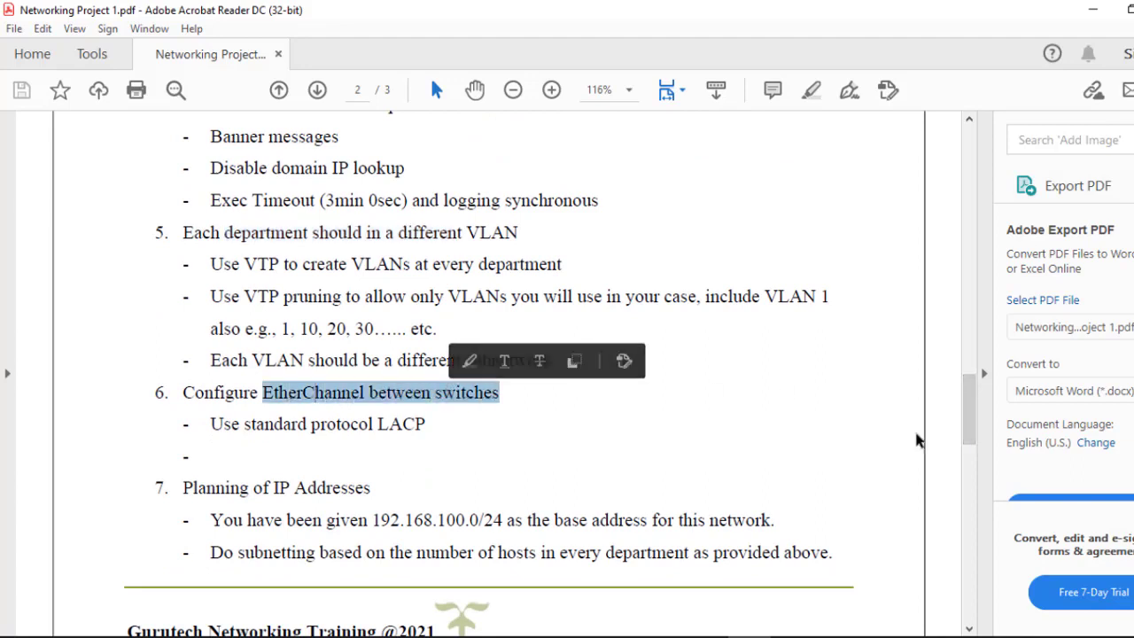
{"action": "left_click_drag", "start_coordinate": [970, 442], "coordinate": [969, 470]}
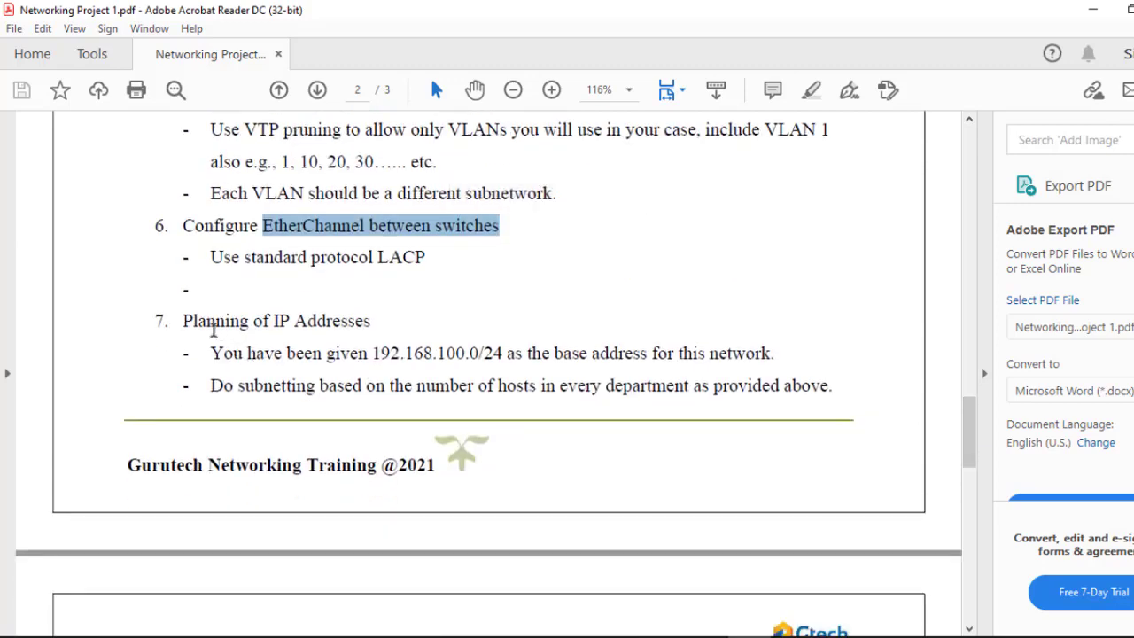
{"action": "left_click_drag", "start_coordinate": [191, 323], "coordinate": [346, 326]}
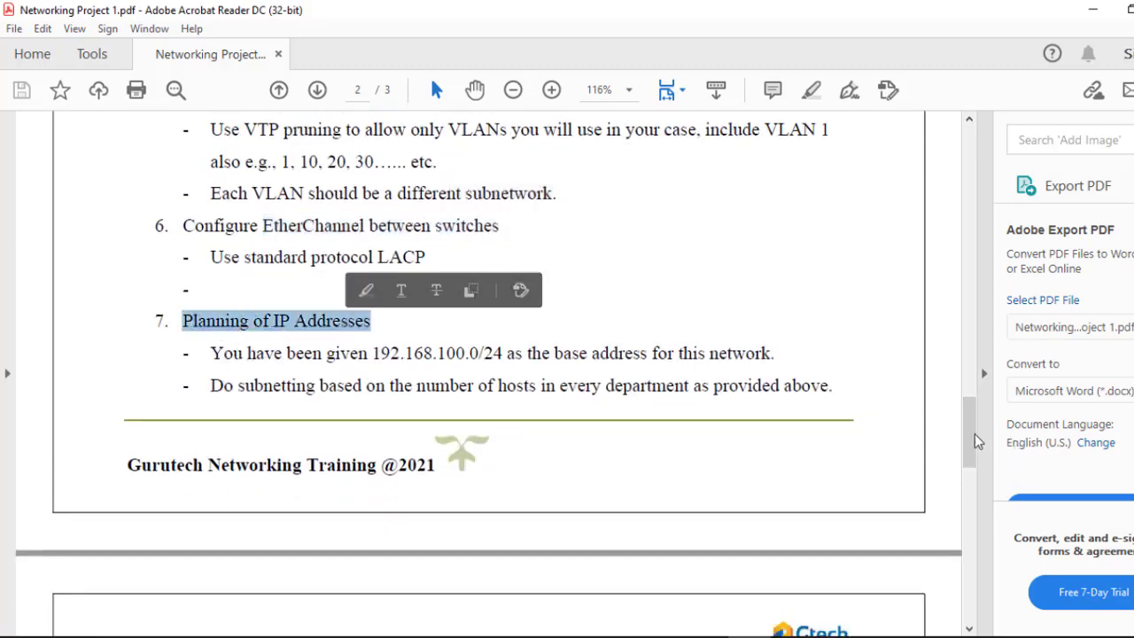
Step: Scroll to page 3 and highlight the word Configure in item 9
{"action": "left_click_drag", "start_coordinate": [970, 443], "coordinate": [985, 496]}
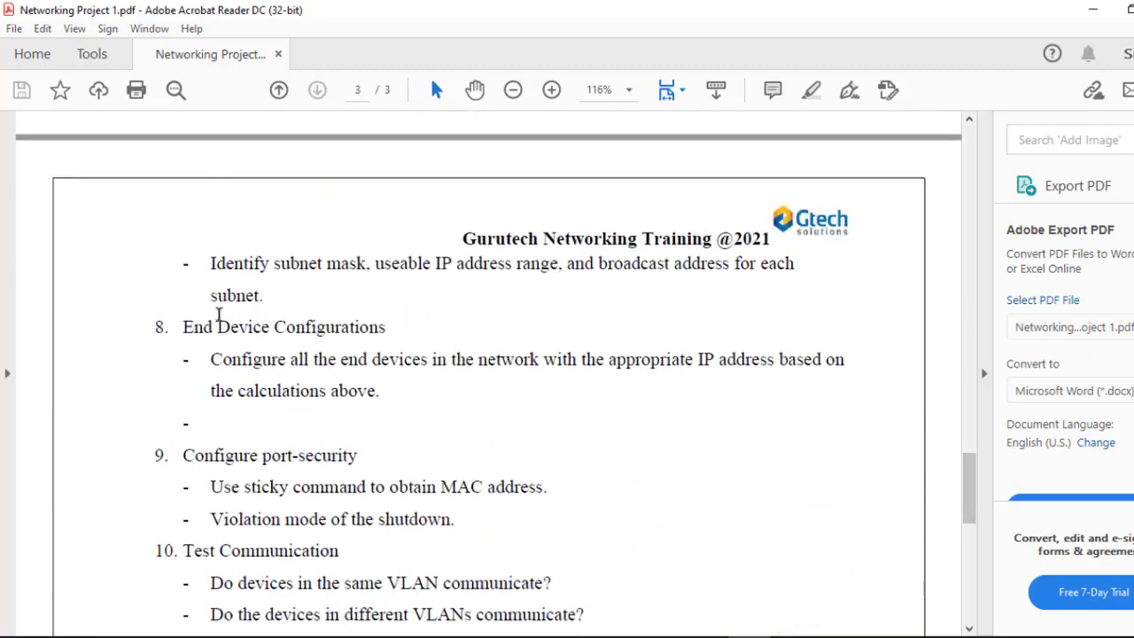
{"action": "left_click_drag", "start_coordinate": [171, 324], "coordinate": [351, 328]}
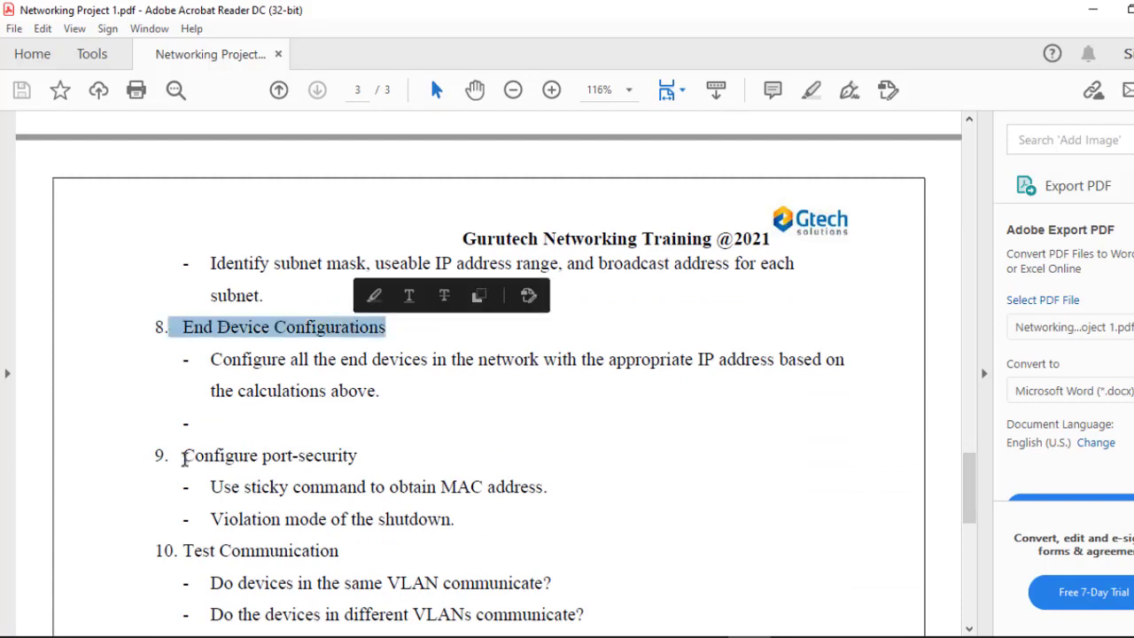
{"action": "mouse_move", "coordinate": [175, 457]}
{"action": "left_mouse_down"}
{"action": "mouse_move", "coordinate": [407, 425]}
{"action": "mouse_move", "coordinate": [258, 456]}
{"action": "left_mouse_up"}
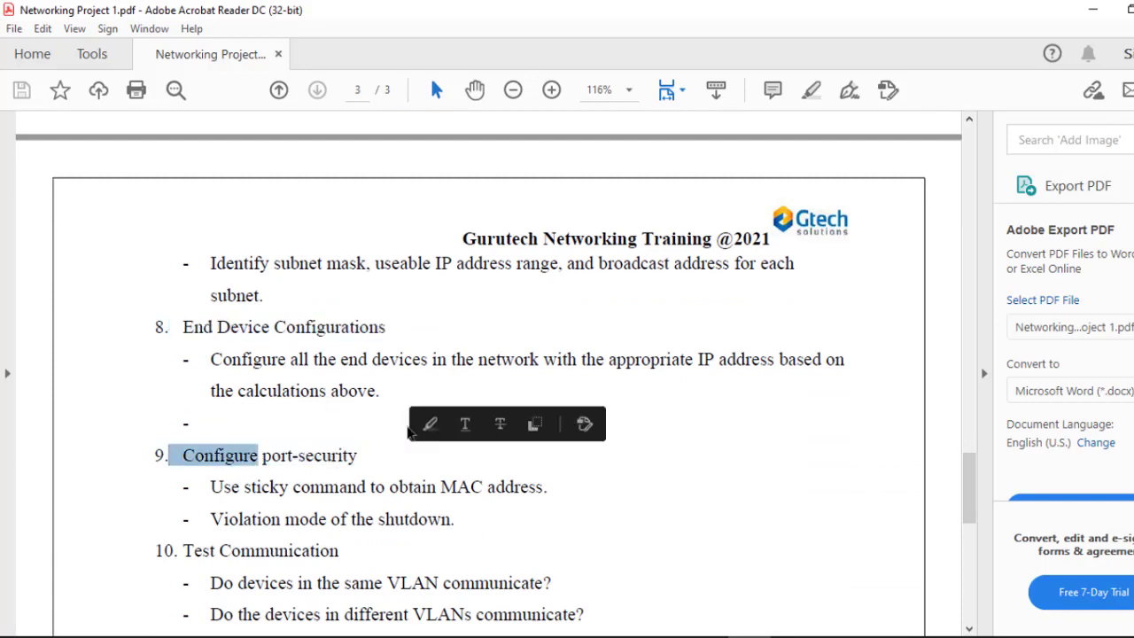
{"action": "mouse_move", "coordinate": [361, 540]}
{"action": "left_mouse_down"}
{"action": "mouse_move", "coordinate": [354, 518]}
{"action": "mouse_move", "coordinate": [257, 545]}
{"action": "left_mouse_up"}
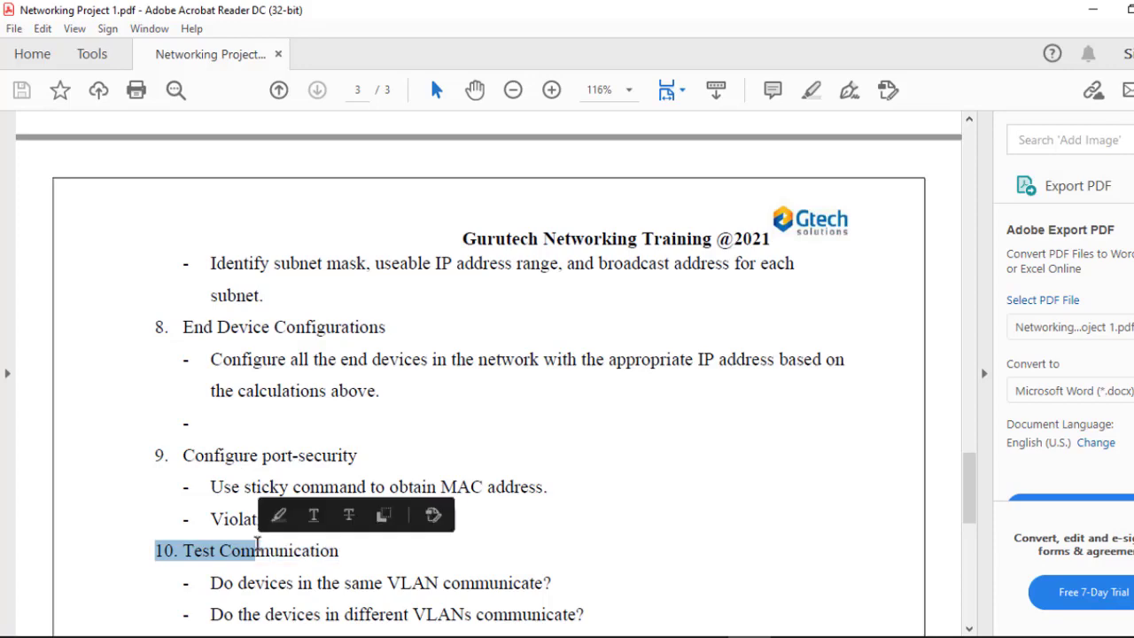
Step: Return to page 2 and highlight Access Layer and the Hostnames through domain lookup items
{"action": "left_click_drag", "start_coordinate": [978, 478], "coordinate": [957, 346]}
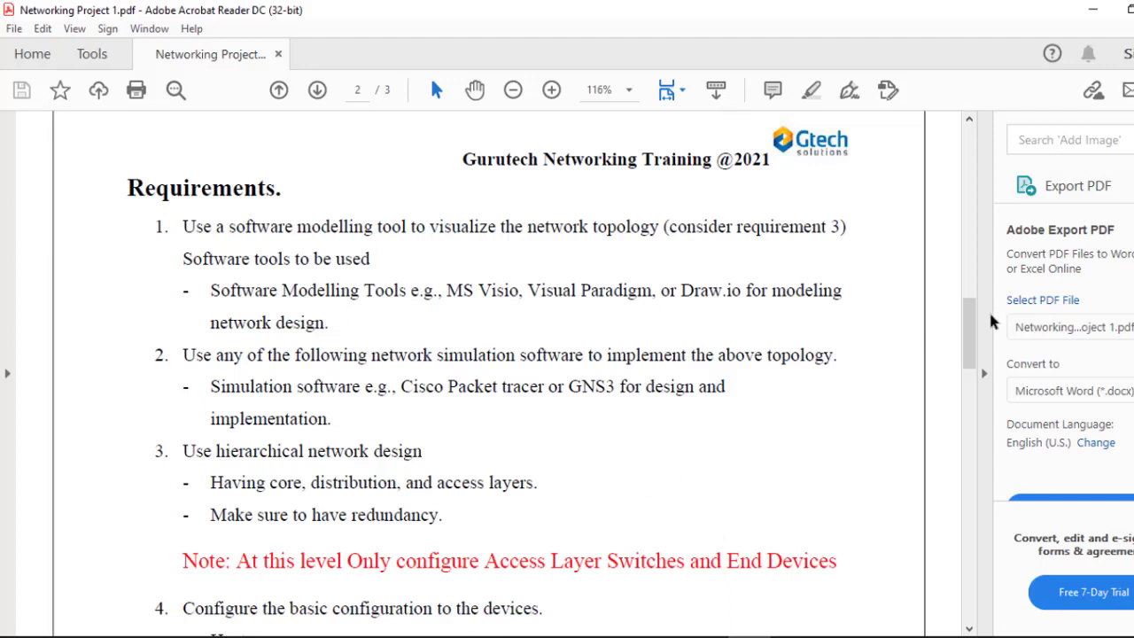
{"action": "left_click_drag", "start_coordinate": [970, 324], "coordinate": [984, 366]}
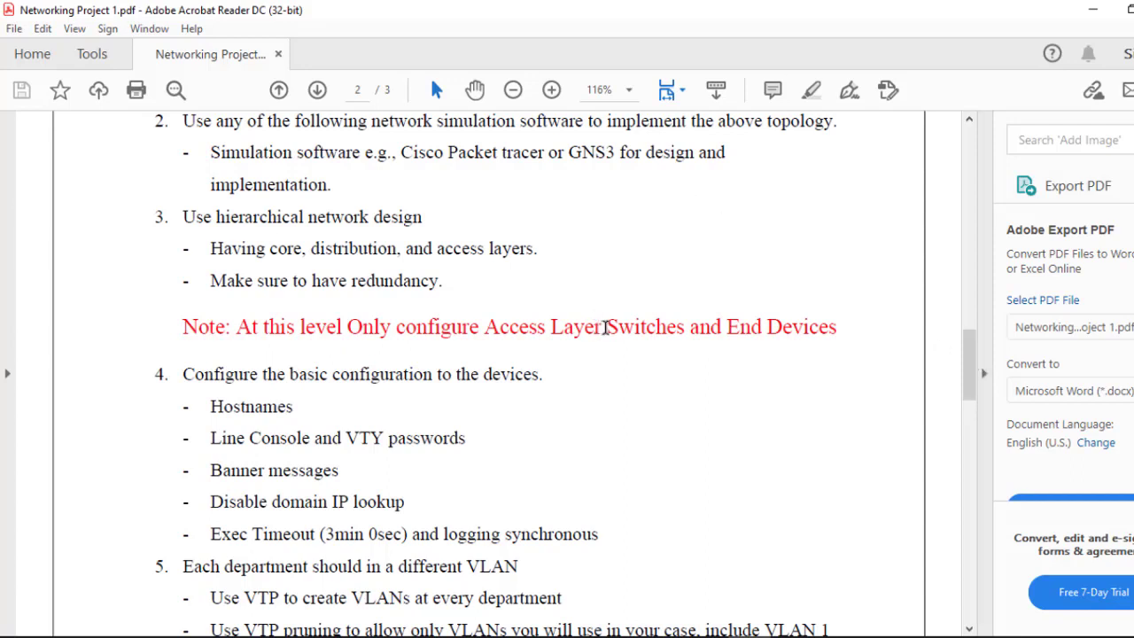
{"action": "left_click_drag", "start_coordinate": [606, 326], "coordinate": [486, 326]}
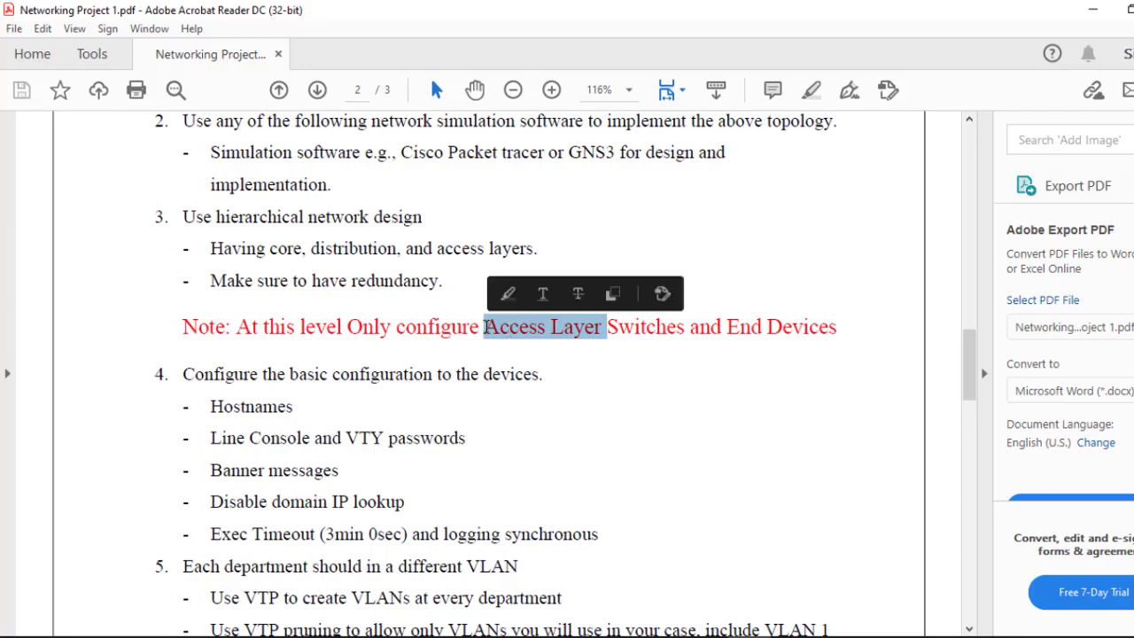
{"action": "left_click_drag", "start_coordinate": [210, 405], "coordinate": [404, 501]}
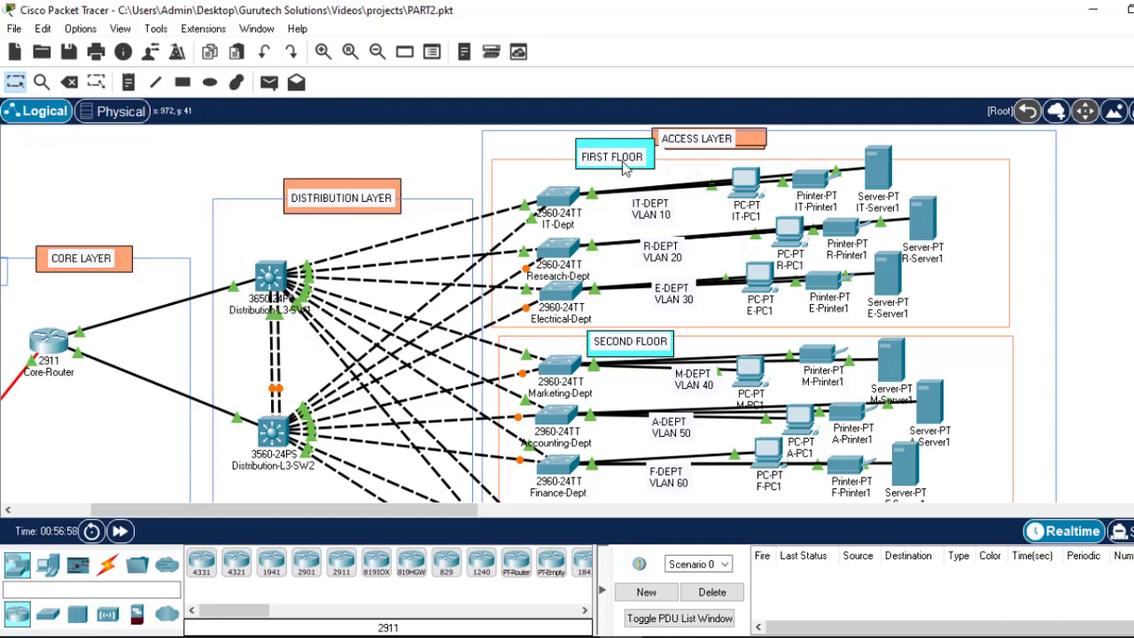
Step: Open the IT-Dept switch's CLI and bring up the Switch> prompt
{"action": "left_click", "coordinate": [558, 198]}
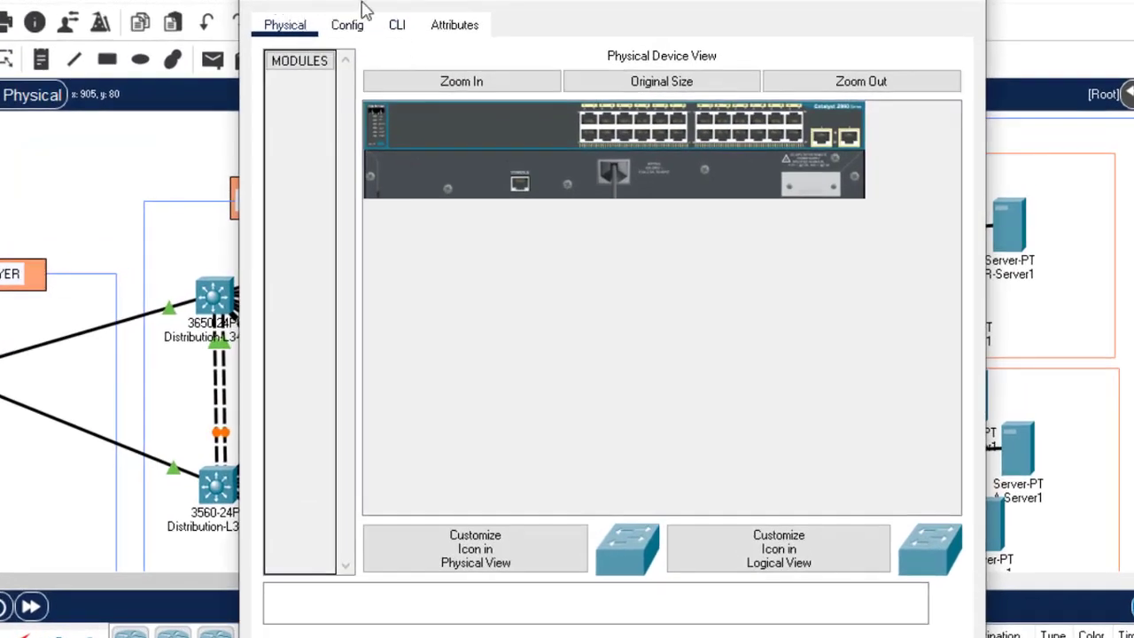
{"action": "left_click", "coordinate": [399, 26]}
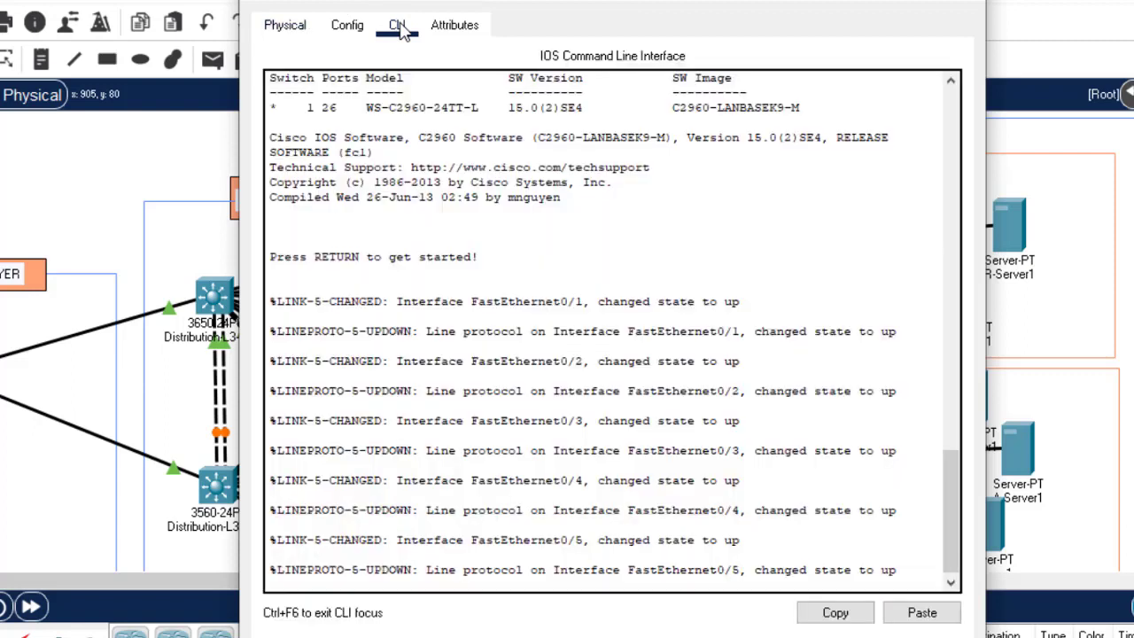
{"action": "double_click", "coordinate": [549, 480]}
{"action": "key", "text": "Return"}
{"action": "key", "text": "Return"}
{"action": "key", "text": "Return"}
{"action": "key", "text": "Return"}
{"action": "key", "text": "Return"}
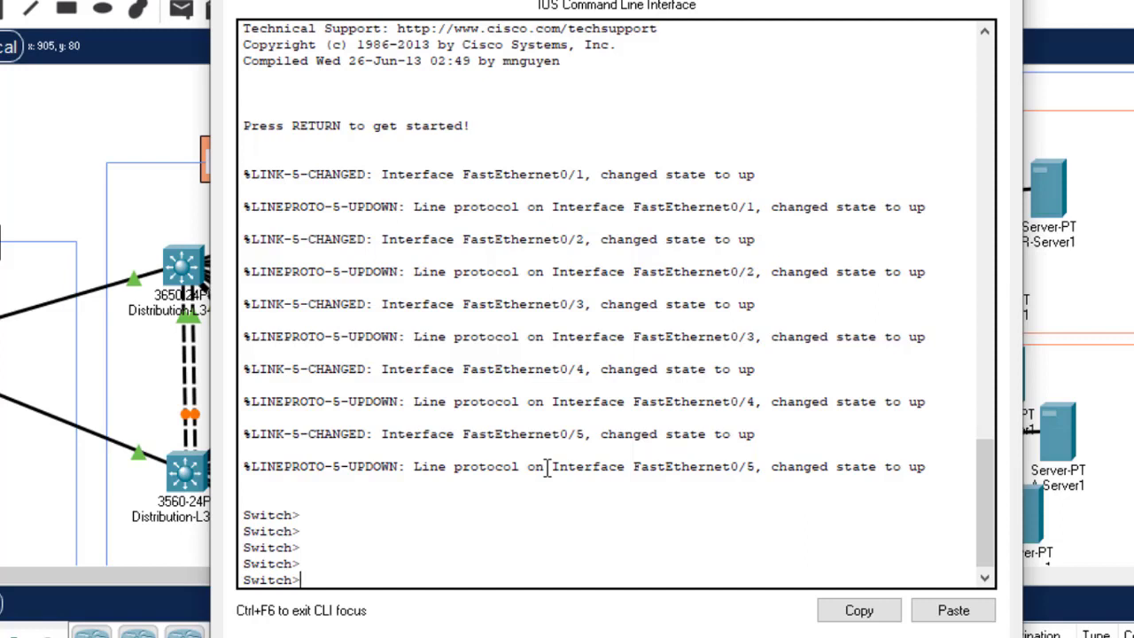
Step: Enter privileged mode with 'en' and global configuration with 'configure terminal'
{"action": "type", "text": "en"}
{"action": "key", "text": "Return"}
{"action": "key", "text": "Return"}
{"action": "key", "text": "Return"}
{"action": "key", "text": "Return"}
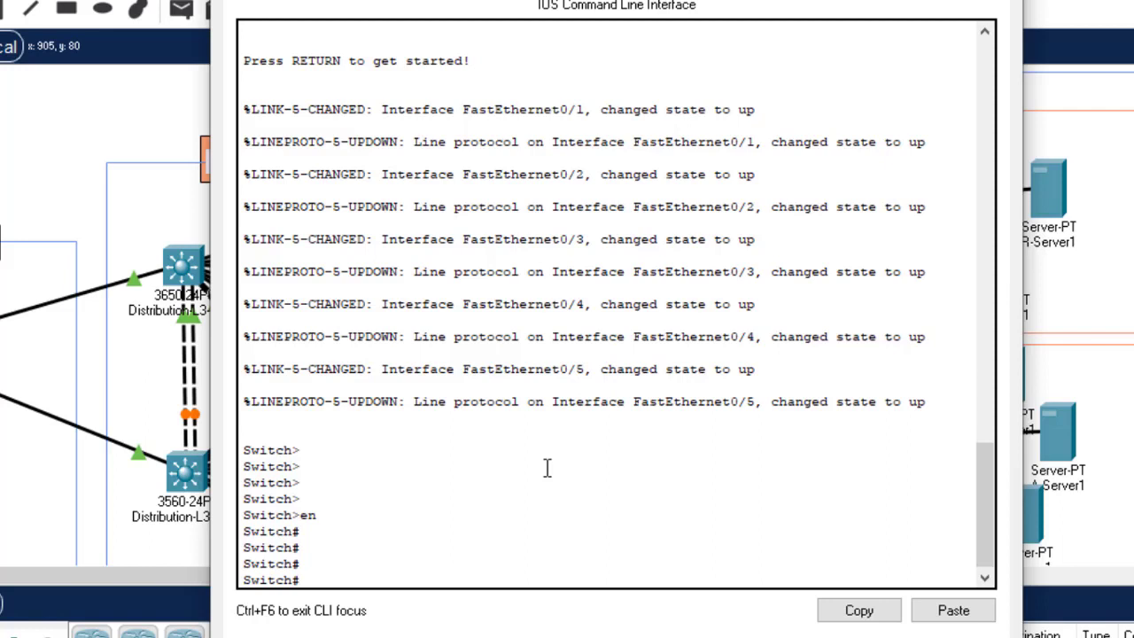
{"action": "type", "text": "confi"}
{"action": "key", "text": "Tab"}
{"action": "type", "text": "t"}
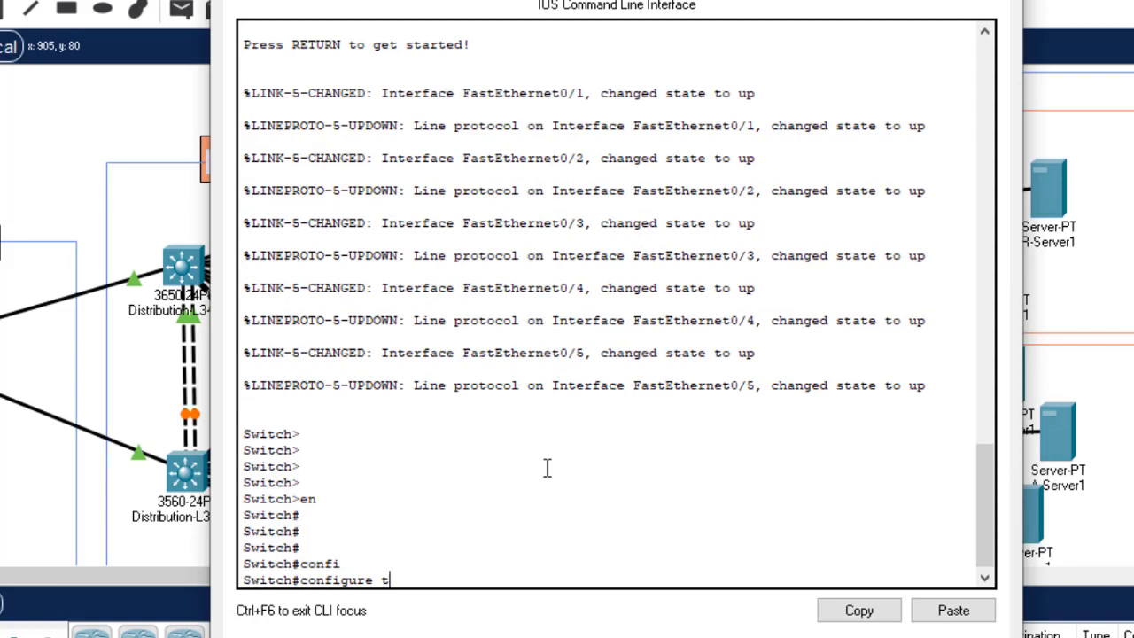
{"action": "key", "text": "Return"}
{"action": "key", "text": "Return"}
{"action": "key", "text": "Return"}
{"action": "key", "text": "Return"}
{"action": "key", "text": "Return"}
{"action": "key", "text": "Return"}
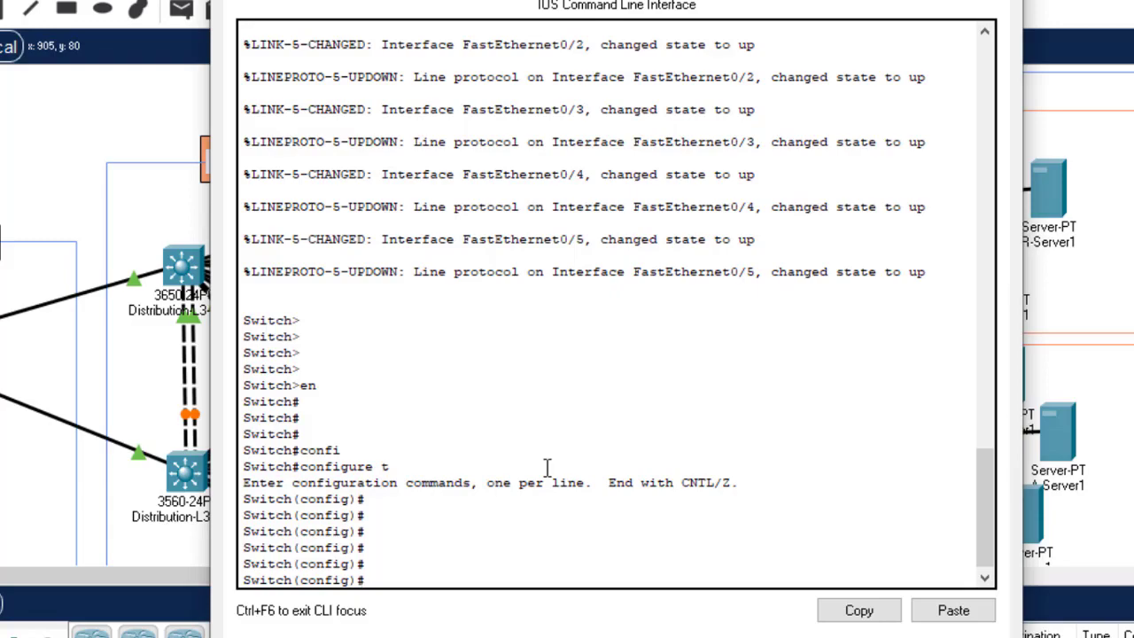
Step: Set the switch hostname to IT-Dept with the hostname command
{"action": "type", "text": "hostn"}
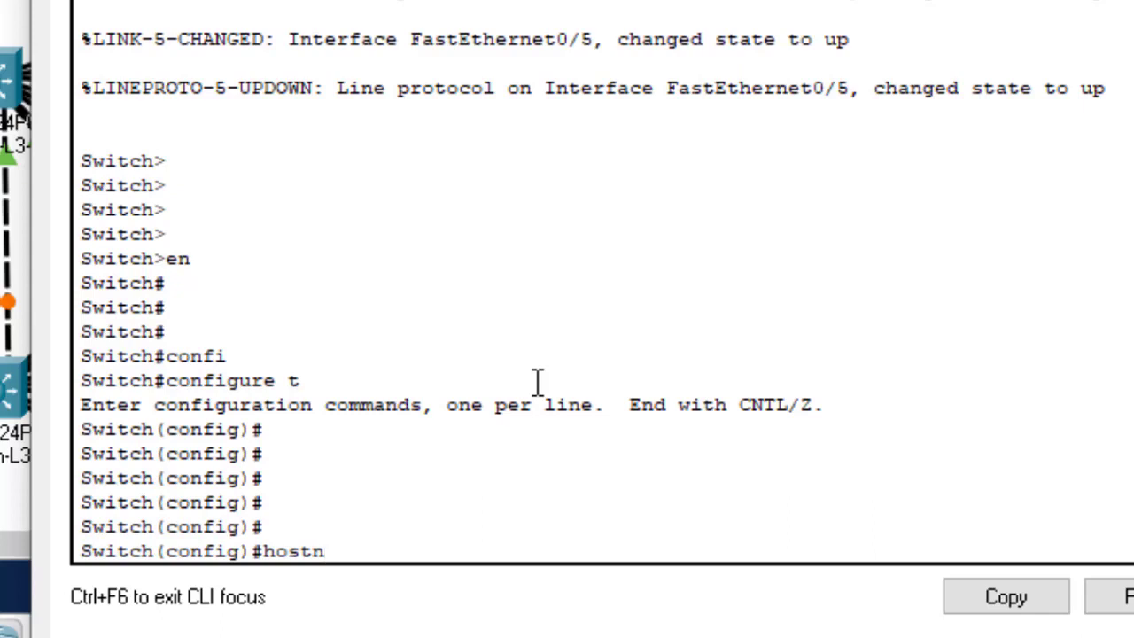
{"action": "key", "text": "Tab"}
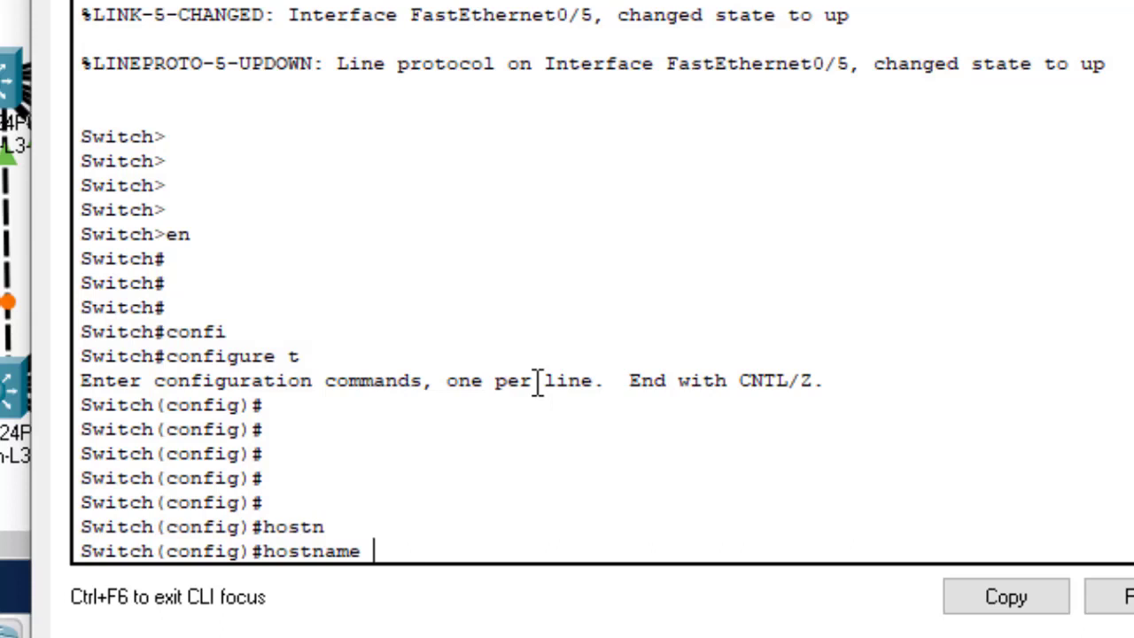
{"action": "type", "text": "IT-Dept"}
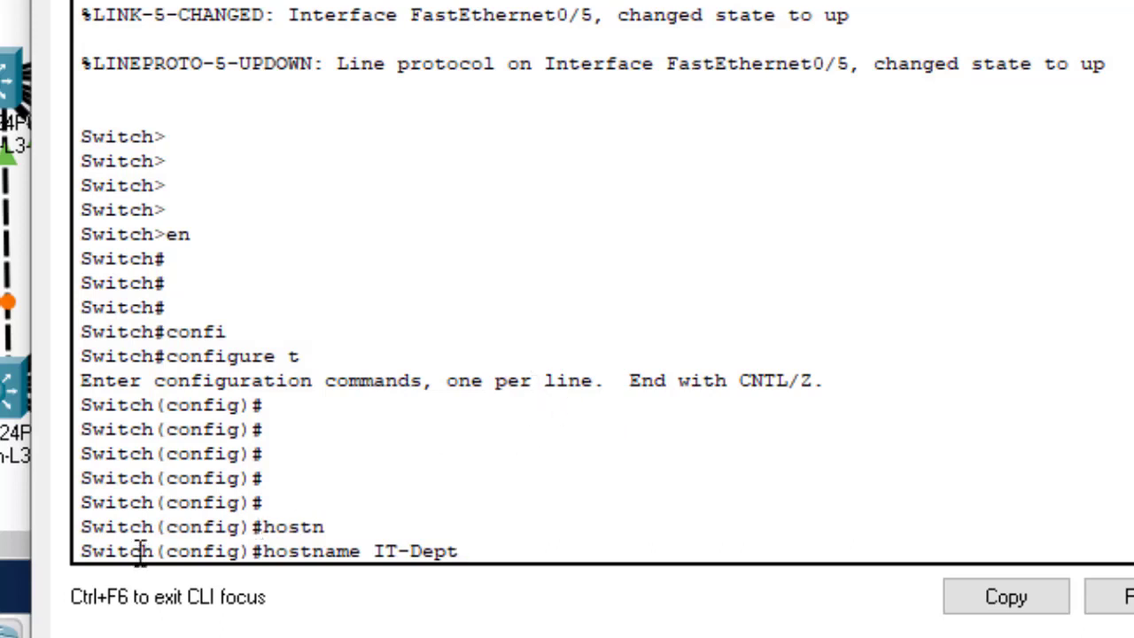
{"action": "left_click_drag", "start_coordinate": [145, 529], "coordinate": [83, 532]}
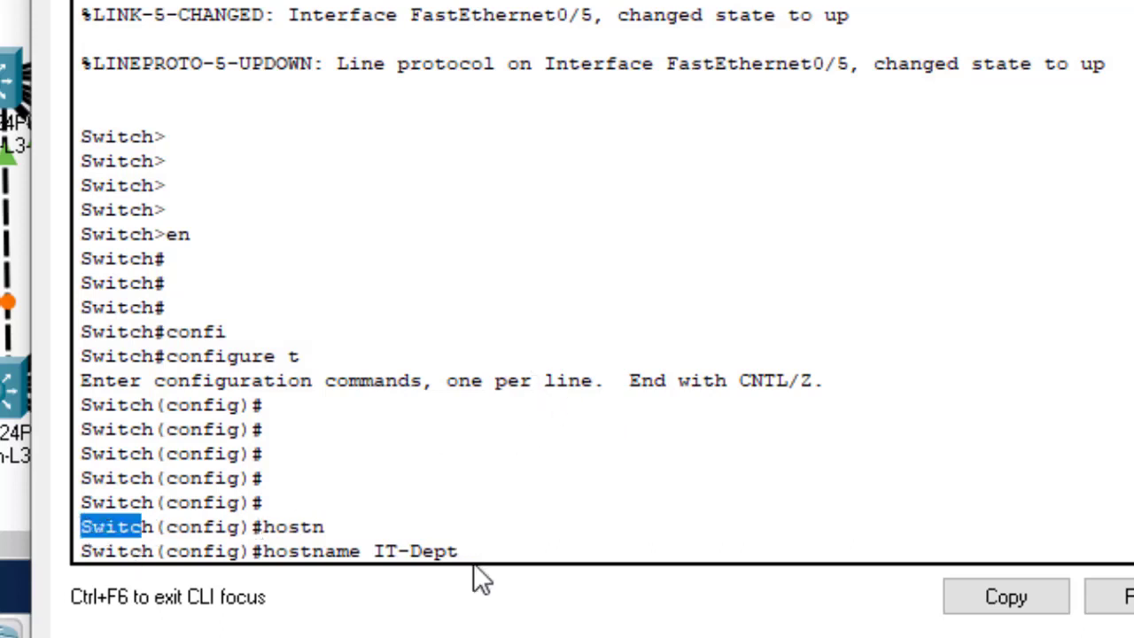
{"action": "left_click_drag", "start_coordinate": [461, 551], "coordinate": [380, 560]}
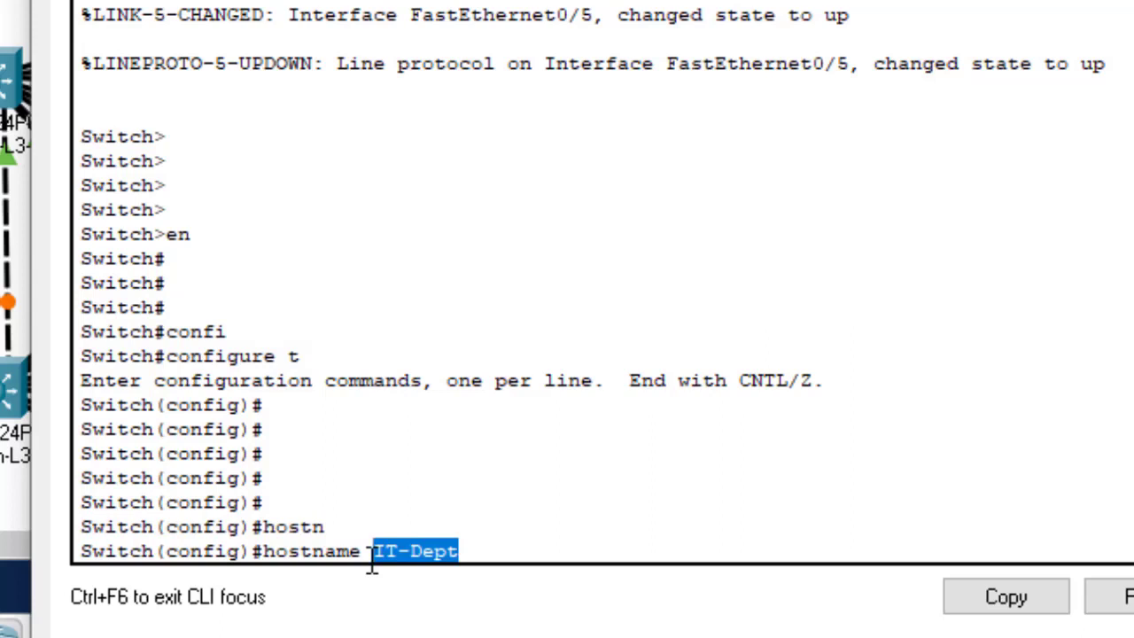
{"action": "key", "text": "Return"}
{"action": "key", "text": "Return"}
{"action": "key", "text": "Return"}
{"action": "key", "text": "Return"}
{"action": "key", "text": "Return"}
{"action": "key", "text": "Return"}
{"action": "key", "text": "Return"}
{"action": "key", "text": "Return"}
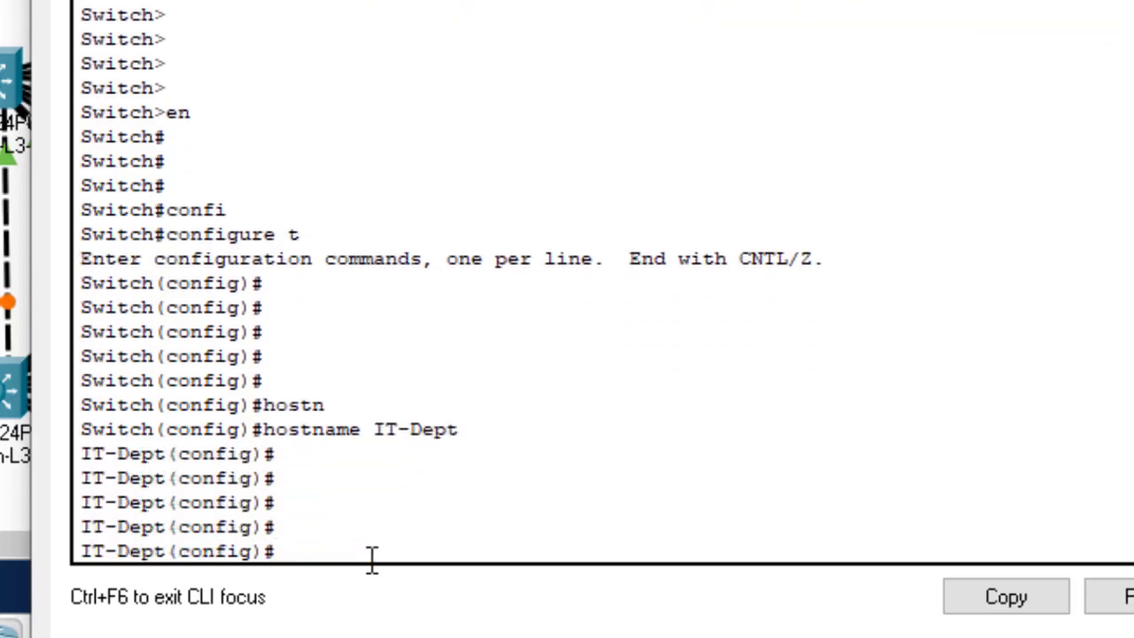
{"action": "key", "text": "Return"}
{"action": "key", "text": "Return"}
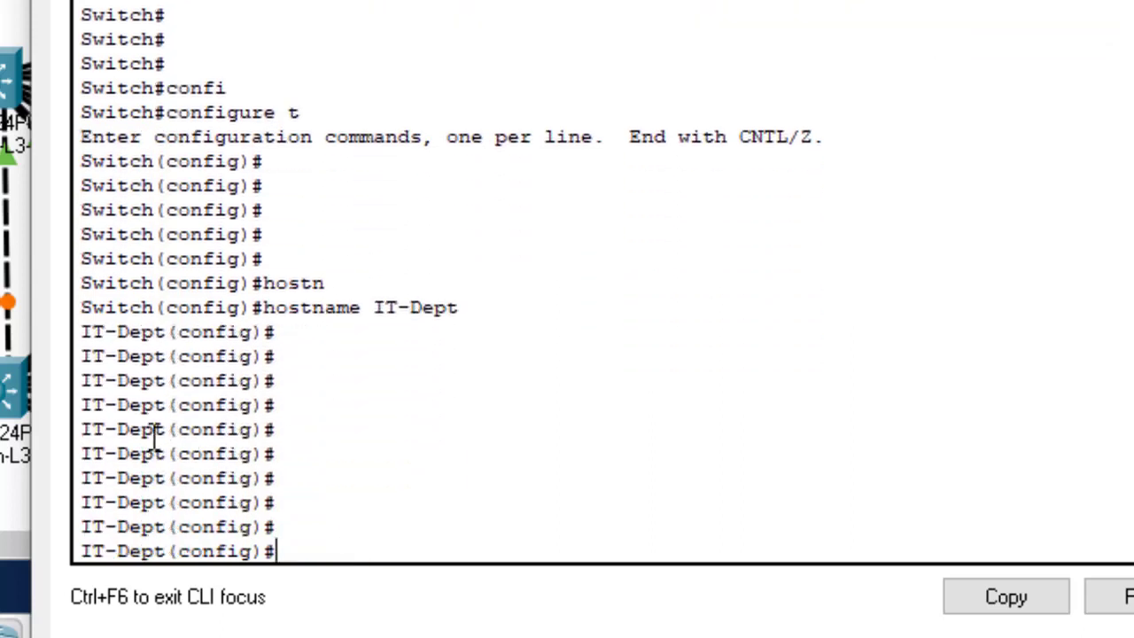
Step: Highlight IT-Dept in the new switch prompt
{"action": "left_click_drag", "start_coordinate": [166, 429], "coordinate": [76, 430]}
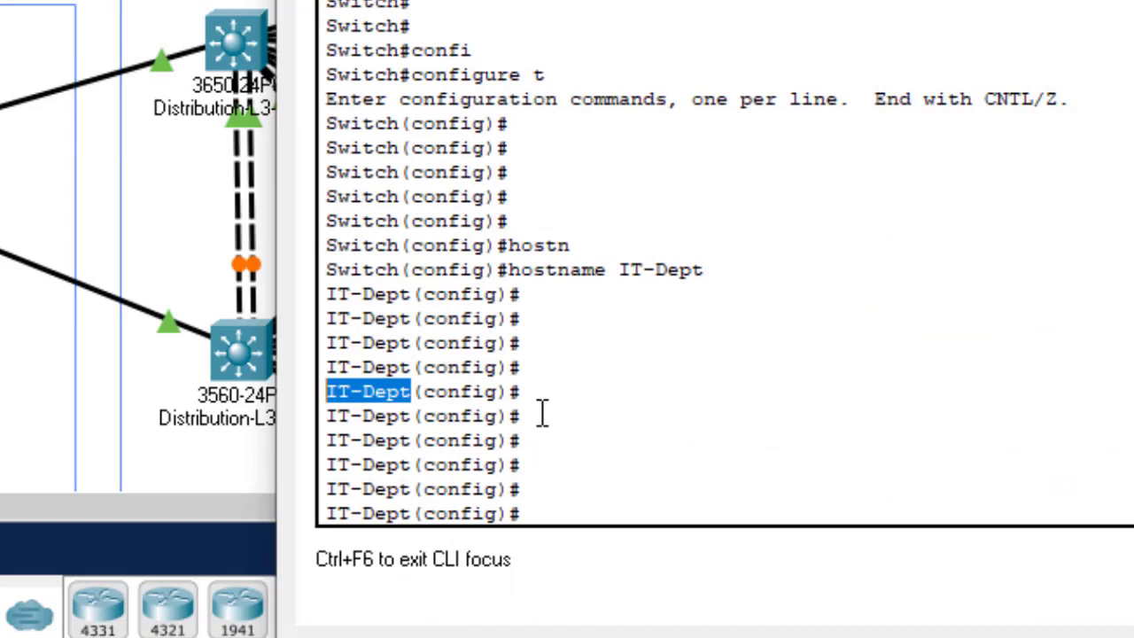
Step: Enter console line configuration with 'line console 0'
{"action": "left_click", "coordinate": [592, 468]}
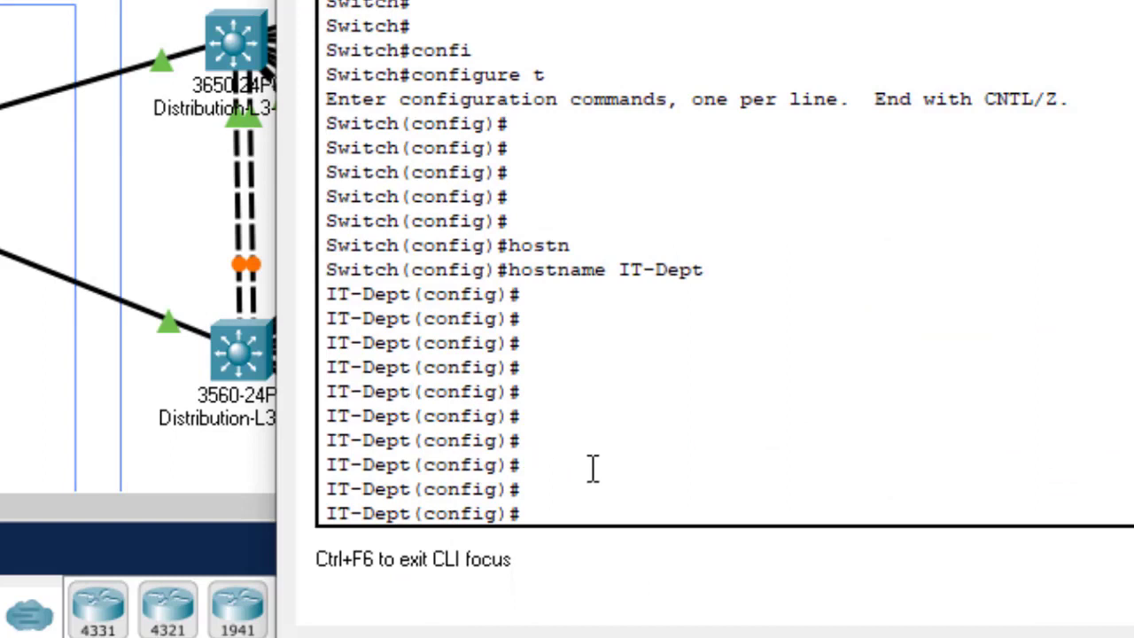
{"action": "key", "text": "Return"}
{"action": "key", "text": "Return"}
{"action": "key", "text": "Return"}
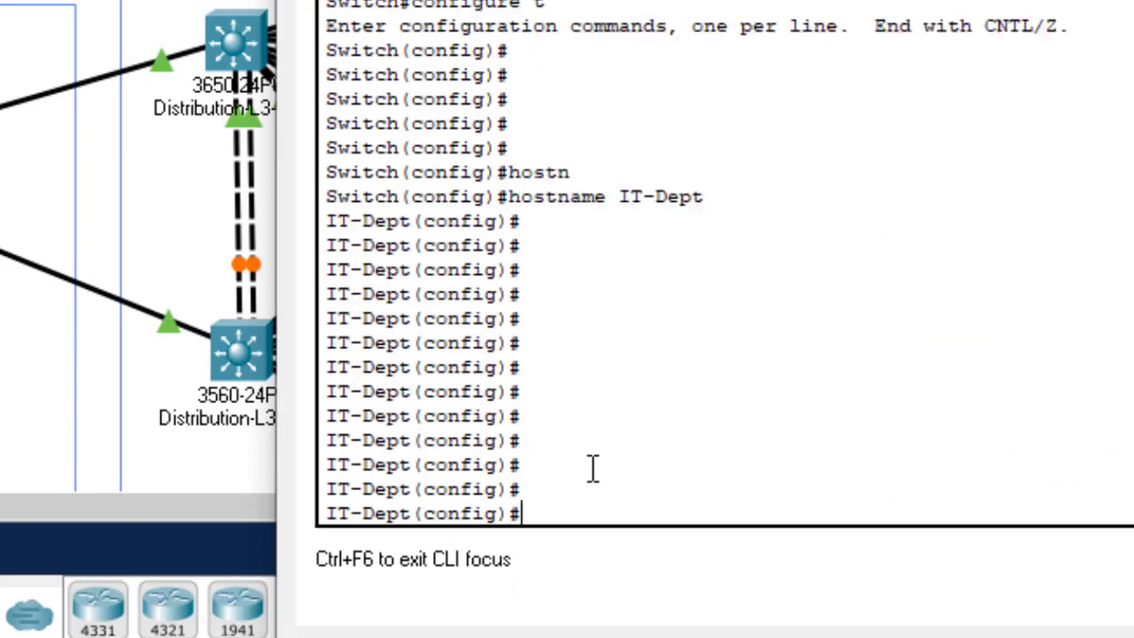
{"action": "type", "text": "line con"}
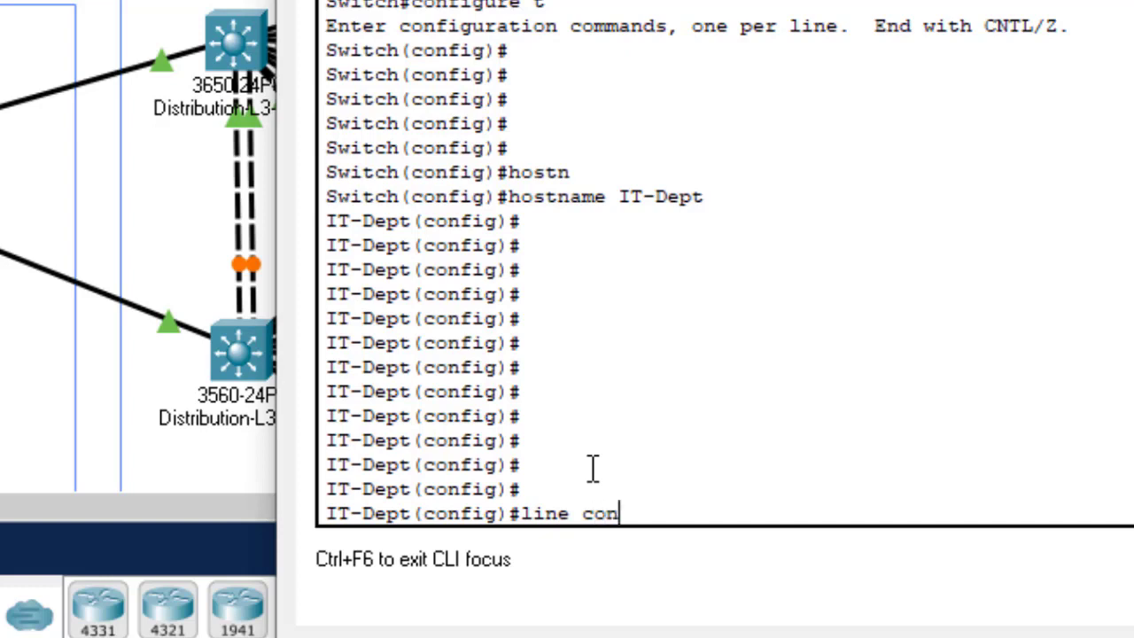
{"action": "type", "text": "s"}
{"action": "key", "text": "Tab"}
{"action": "type", "text": "0"}
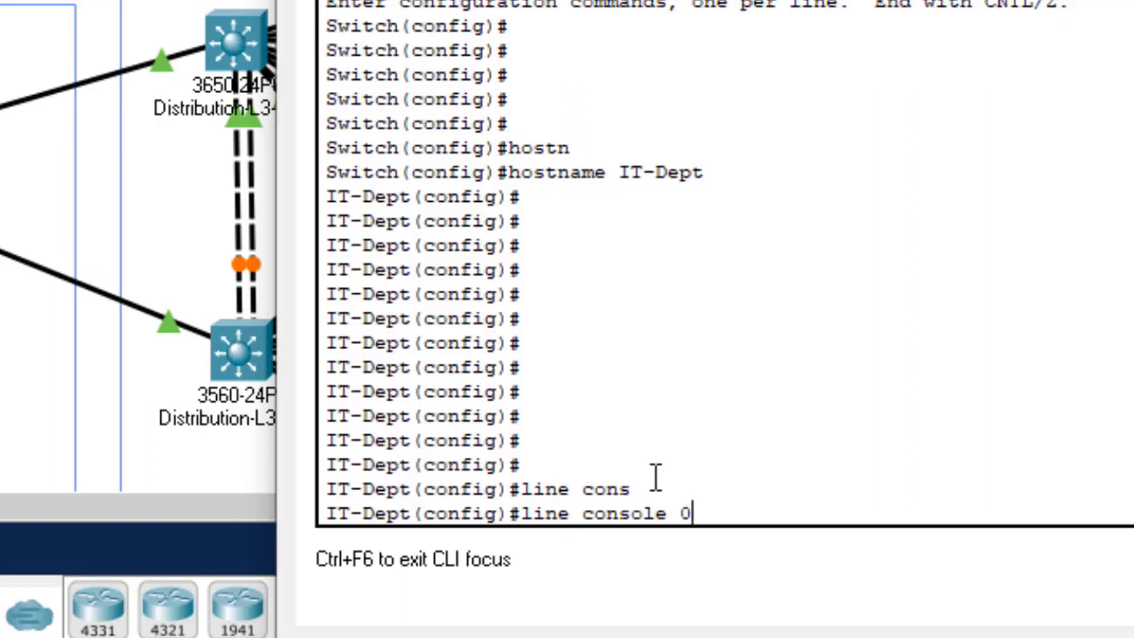
{"action": "key", "text": "Return"}
{"action": "key", "text": "Return"}
{"action": "key", "text": "Return"}
{"action": "key", "text": "Return"}
{"action": "key", "text": "Return"}
{"action": "key", "text": "Return"}
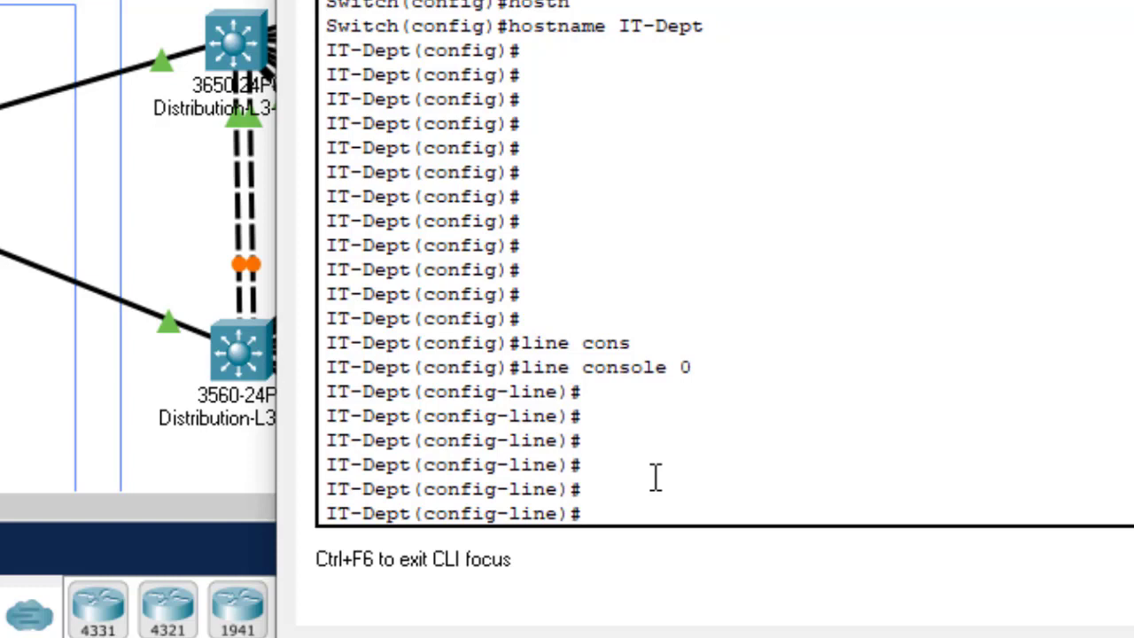
Step: Set the console line password and start typing the login command
{"action": "type", "text": "passw"}
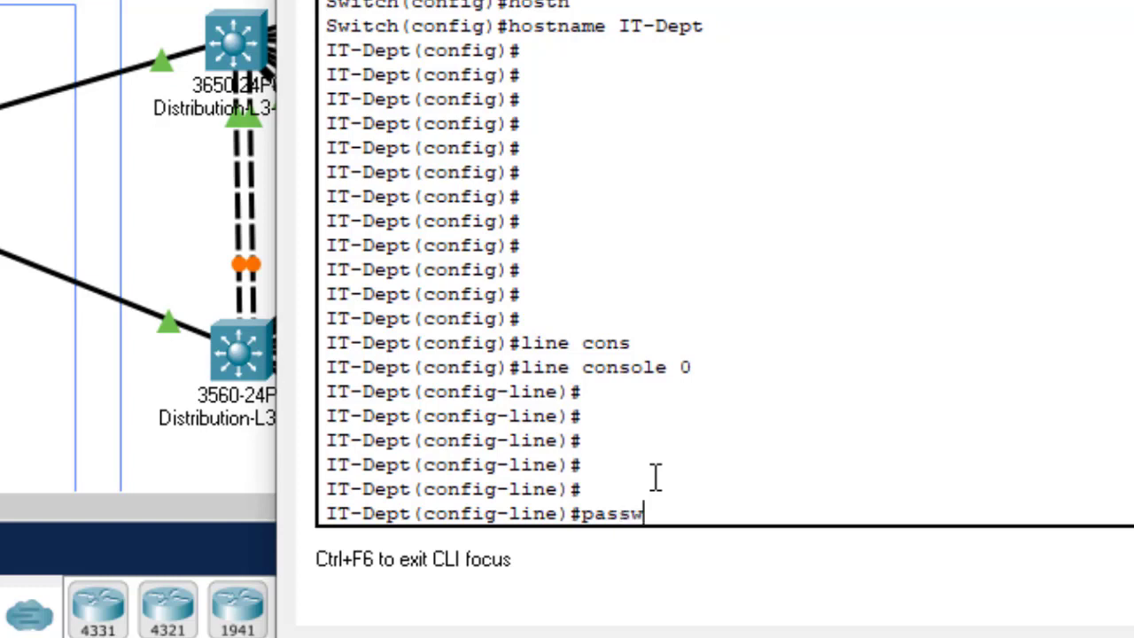
{"action": "key", "text": "Tab"}
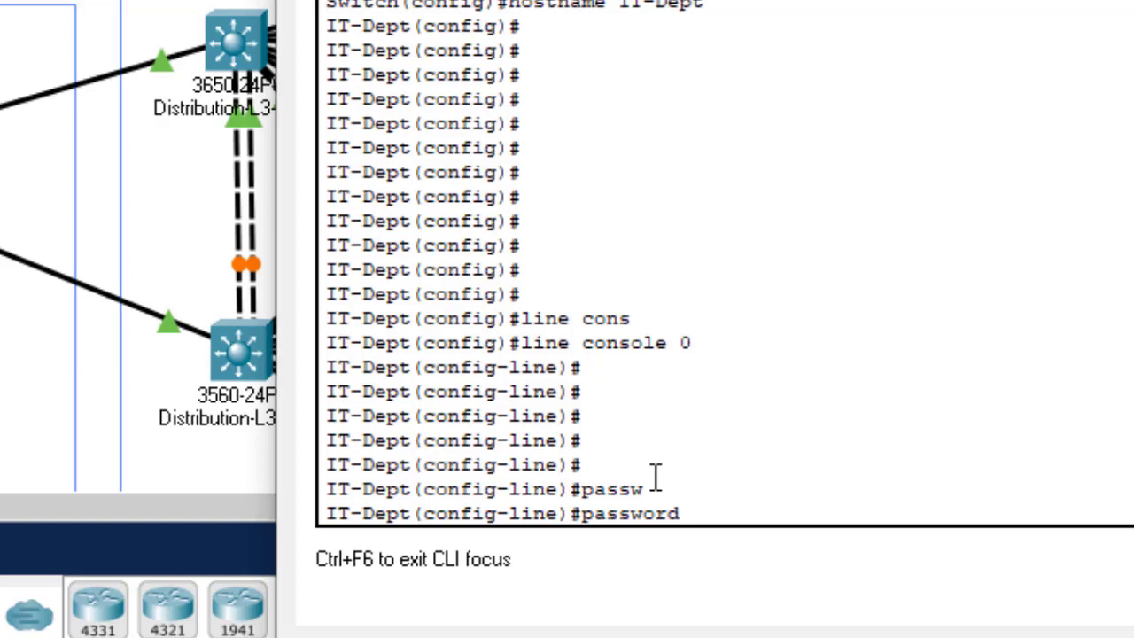
{"action": "type", "text": "Cisco@123"}
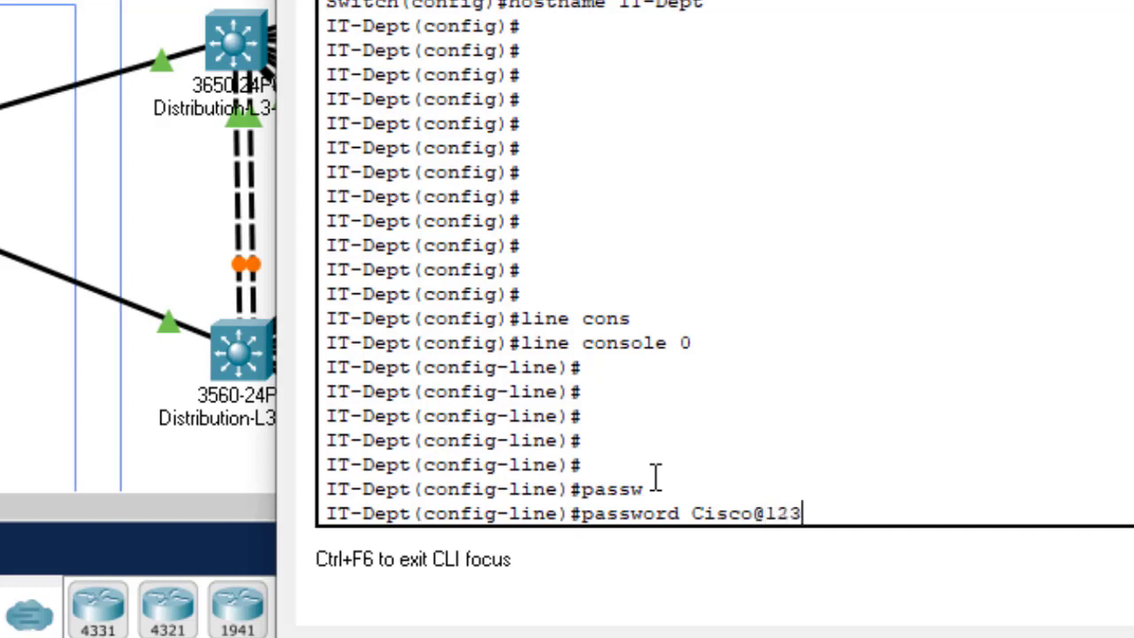
{"action": "key", "text": "Return"}
{"action": "type", "text": "log"}
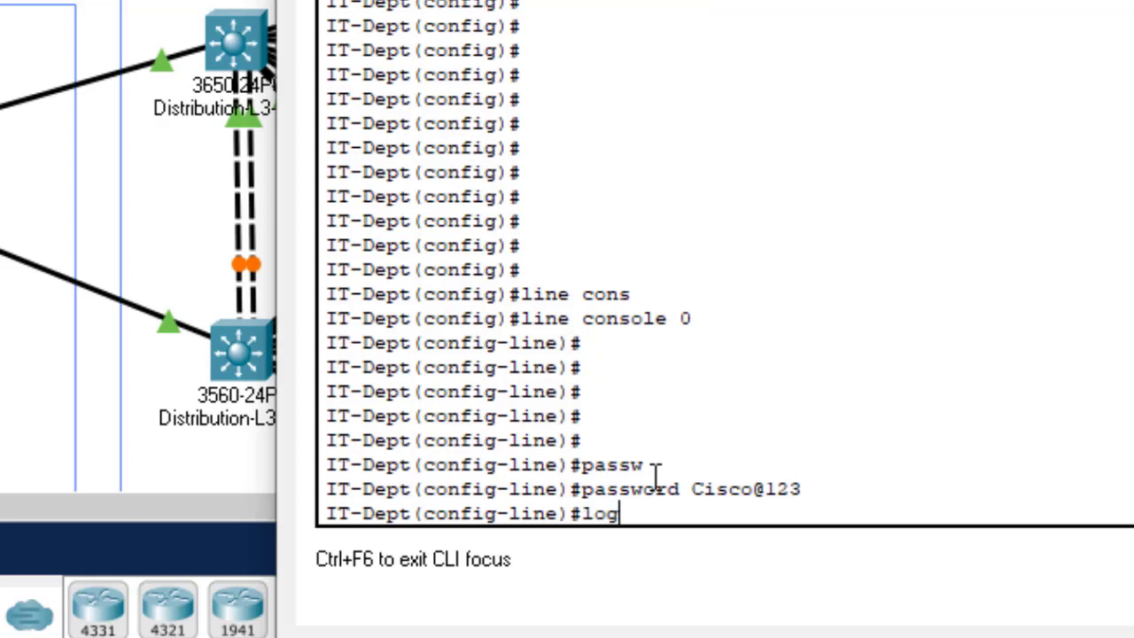
{"action": "type", "text": "ing"}
Step: Enable login on the console line, correcting the 'loging' typo
{"action": "key", "text": "Return"}
{"action": "key", "text": "Return"}
{"action": "key", "text": "Return"}
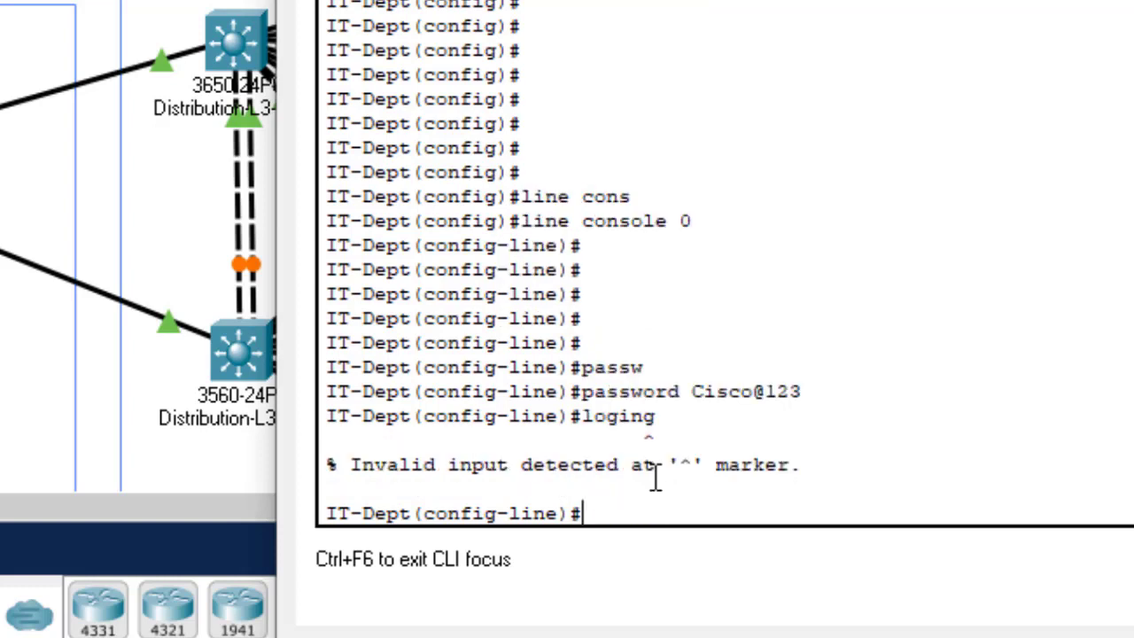
{"action": "key", "text": "Up"}
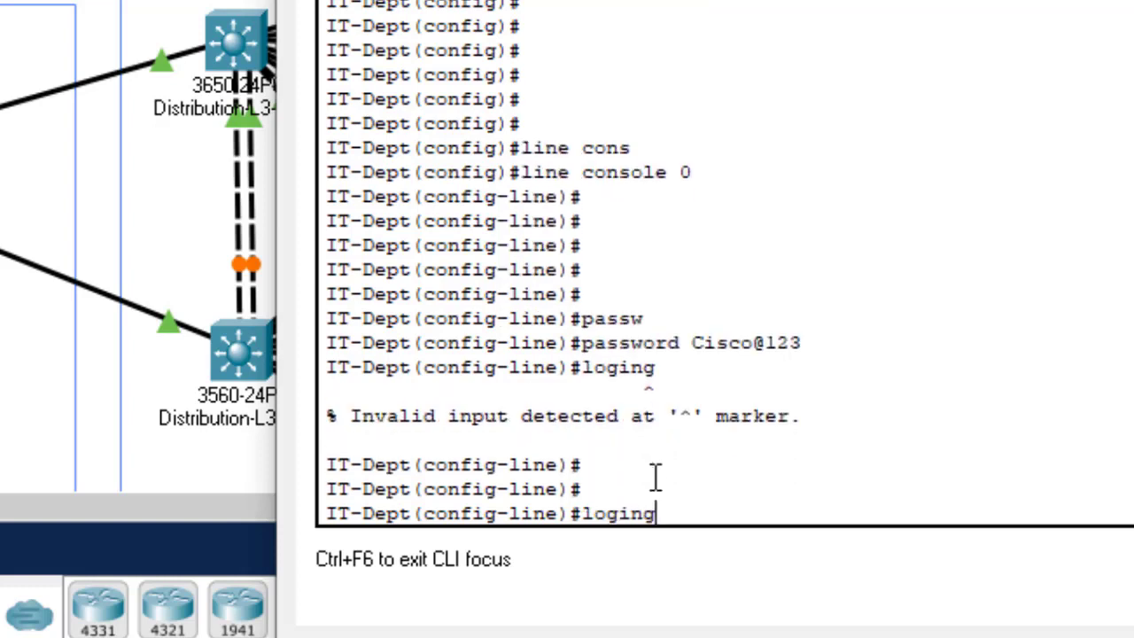
{"action": "key", "text": "BackSpace"}
{"action": "key", "text": "Return"}
{"action": "key", "text": "Return"}
{"action": "key", "text": "Return"}
{"action": "key", "text": "Return"}
{"action": "key", "text": "Return"}
{"action": "key", "text": "Return"}
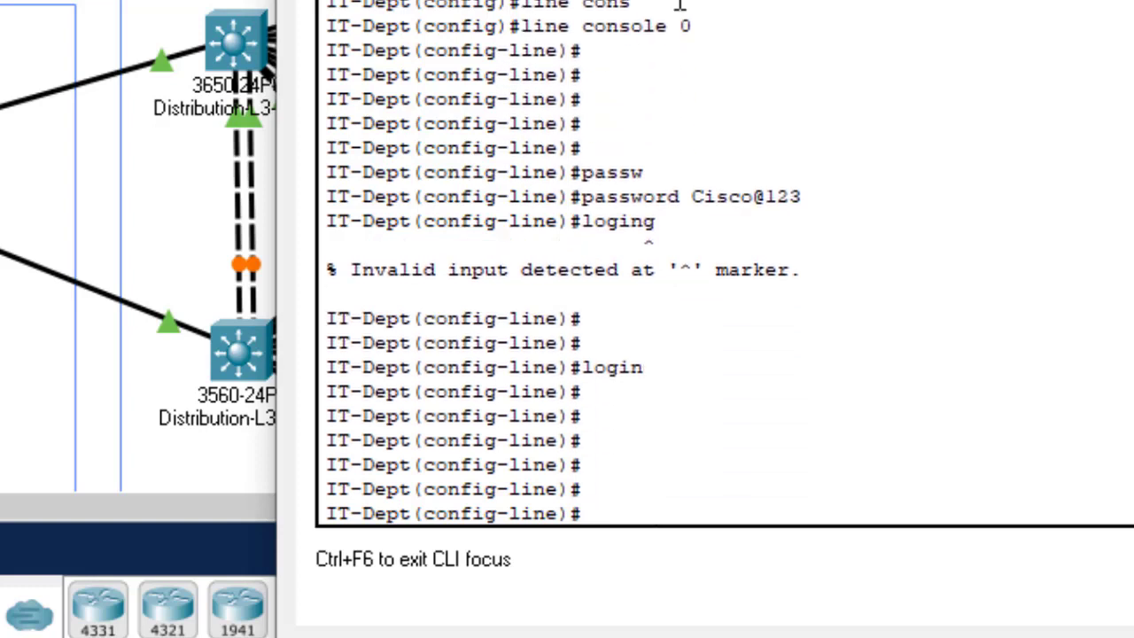
Step: Highlight the line console 0, password and login commands in the output
{"action": "left_click_drag", "start_coordinate": [697, 25], "coordinate": [521, 24]}
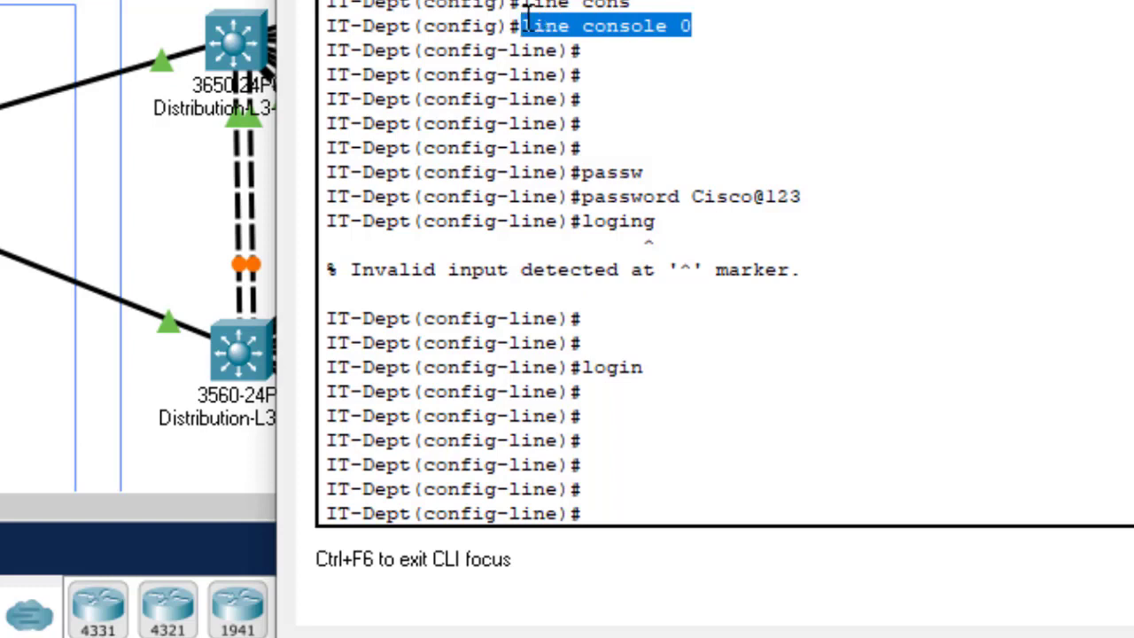
{"action": "left_click_drag", "start_coordinate": [808, 195], "coordinate": [693, 196]}
{"action": "left_click_drag", "start_coordinate": [661, 369], "coordinate": [581, 368]}
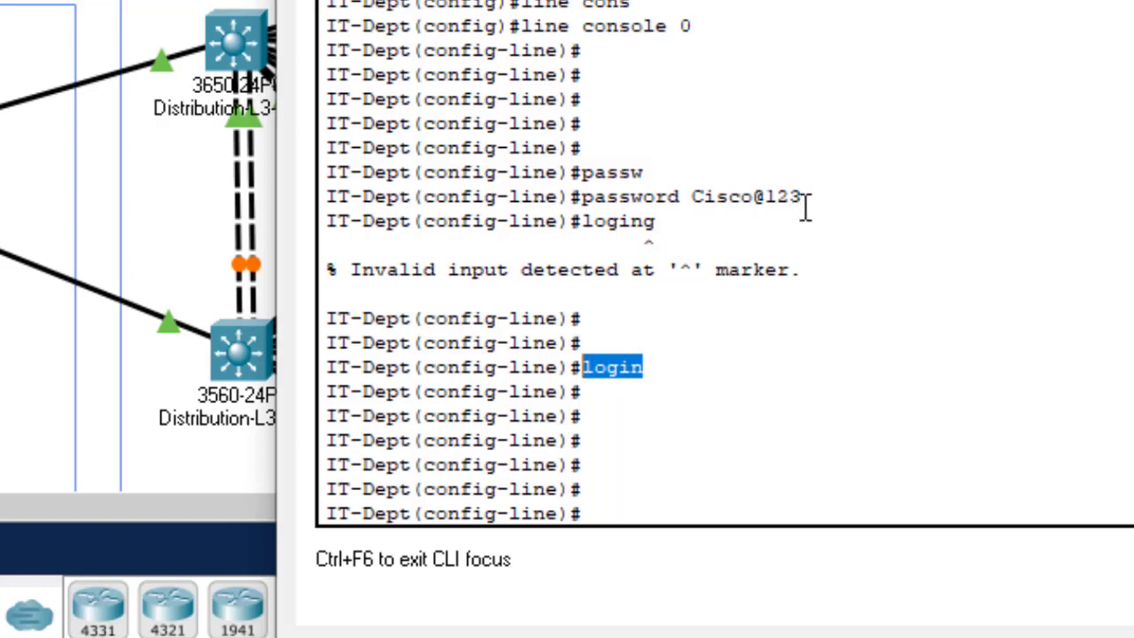
{"action": "left_click_drag", "start_coordinate": [815, 196], "coordinate": [697, 196]}
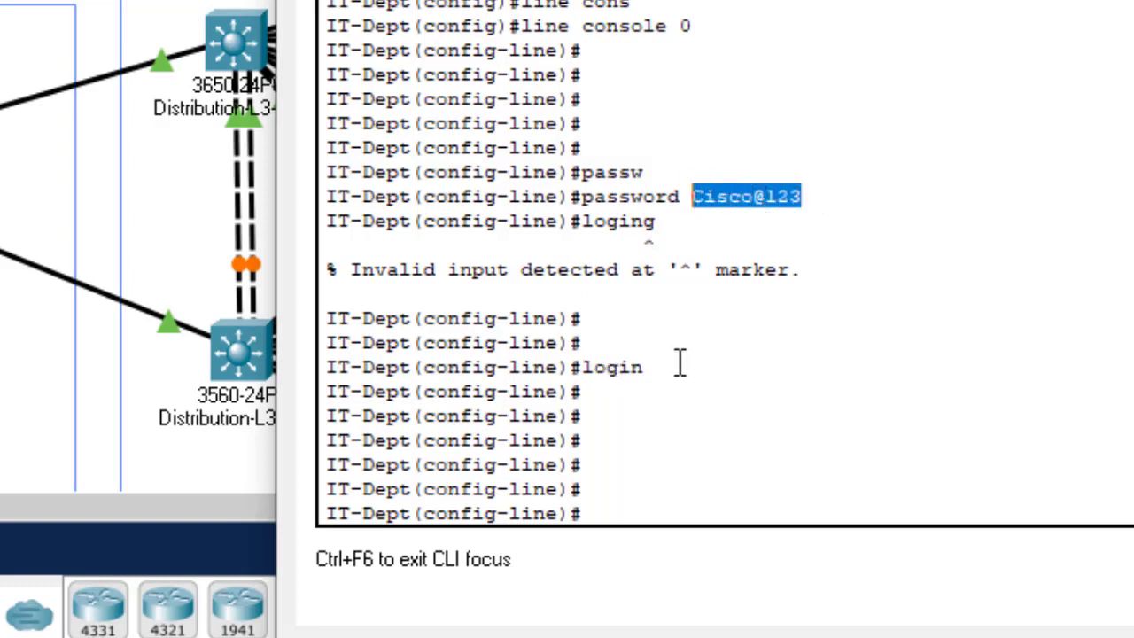
{"action": "left_click_drag", "start_coordinate": [645, 367], "coordinate": [571, 367]}
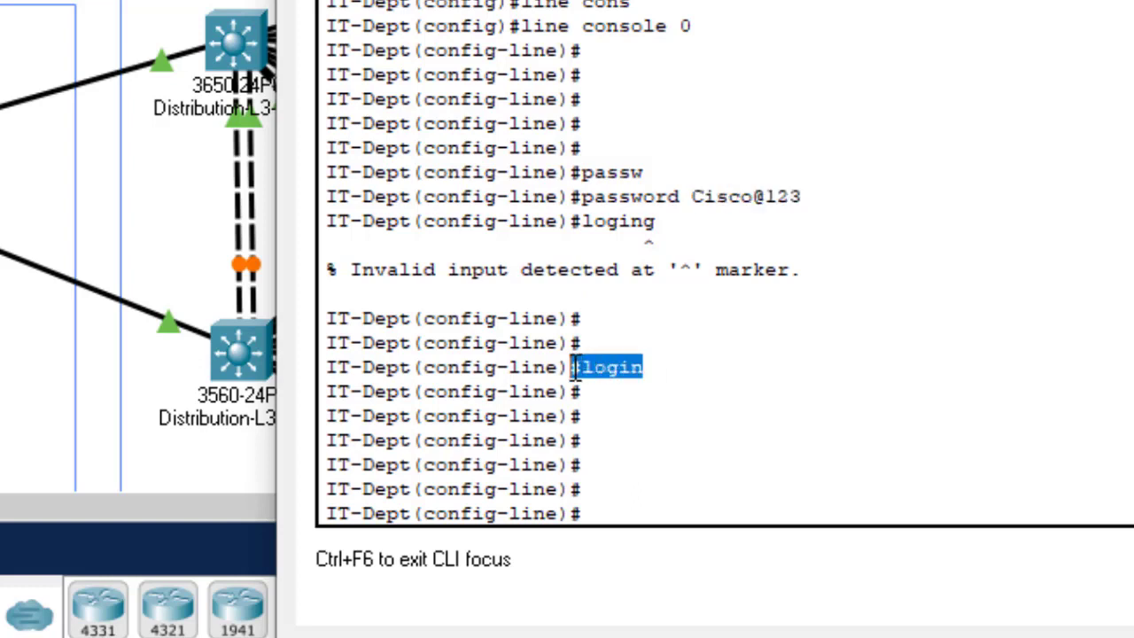
{"action": "left_click", "coordinate": [657, 396]}
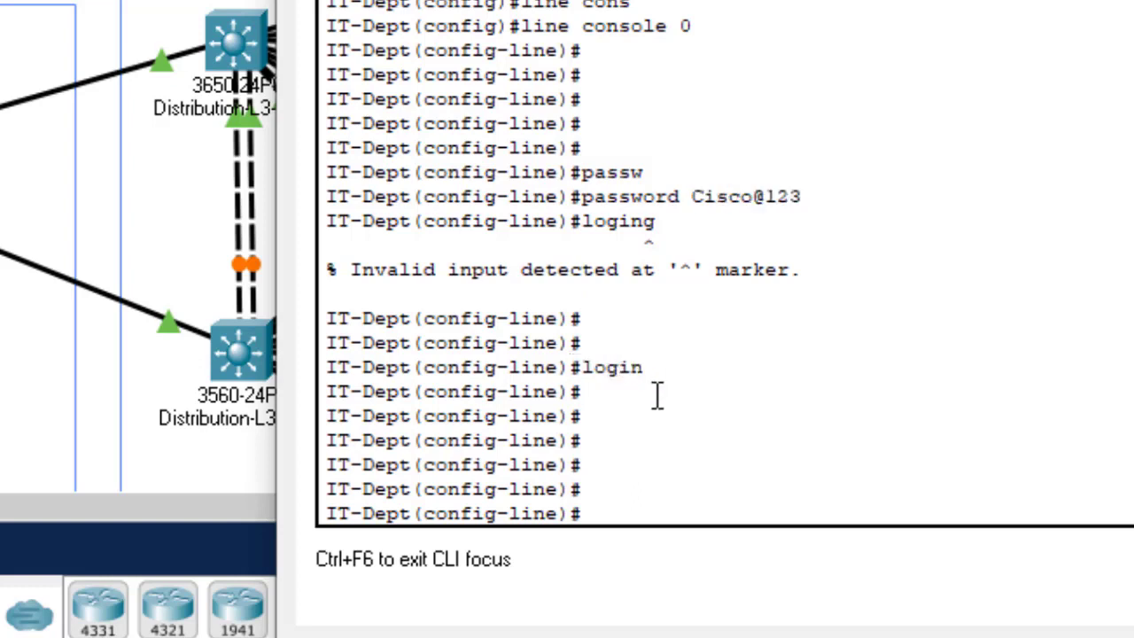
{"action": "key", "text": "Return"}
{"action": "key", "text": "Return"}
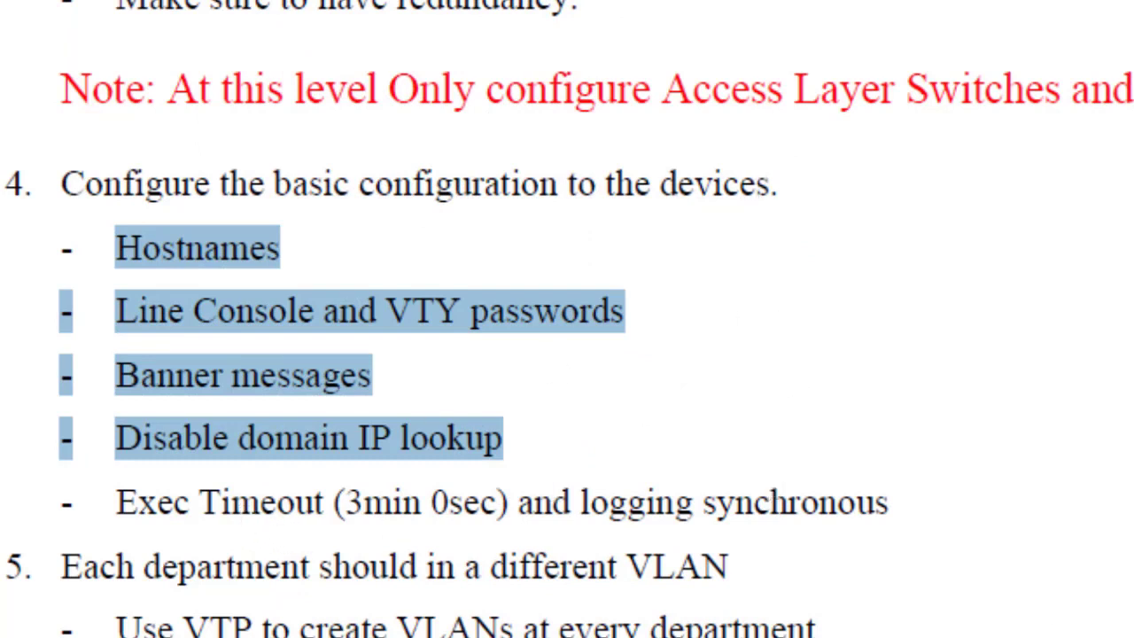
Step: Set exec-timeout 3 0 on the console line
{"action": "mouse_move", "coordinate": [1010, 637]}
{"action": "left_click", "coordinate": [1089, 589]}
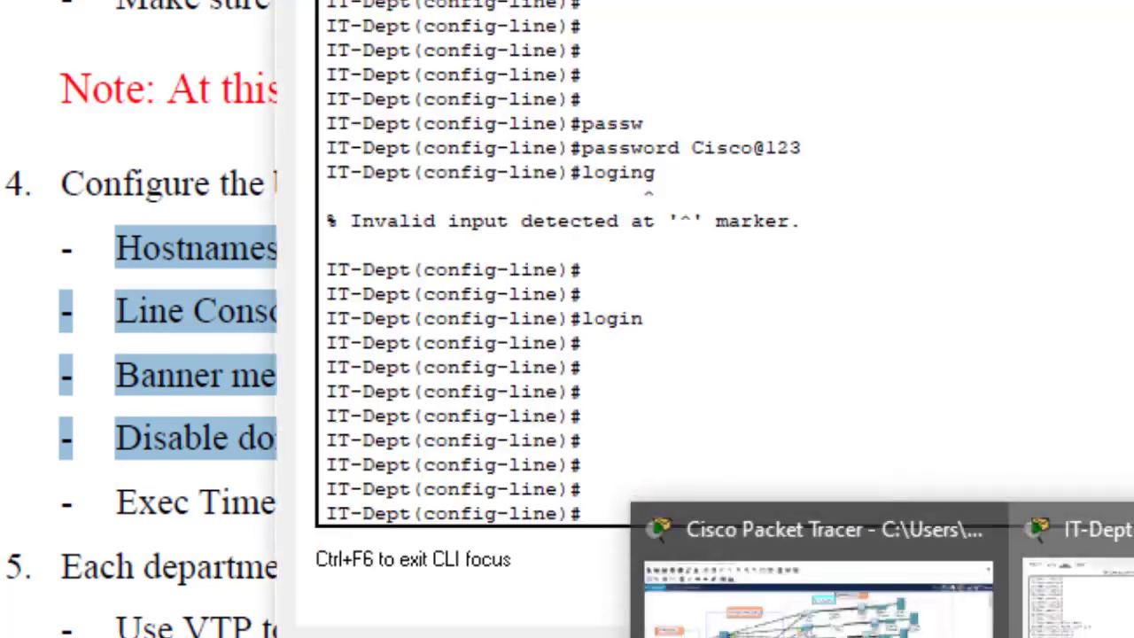
{"action": "type", "text": "ex"}
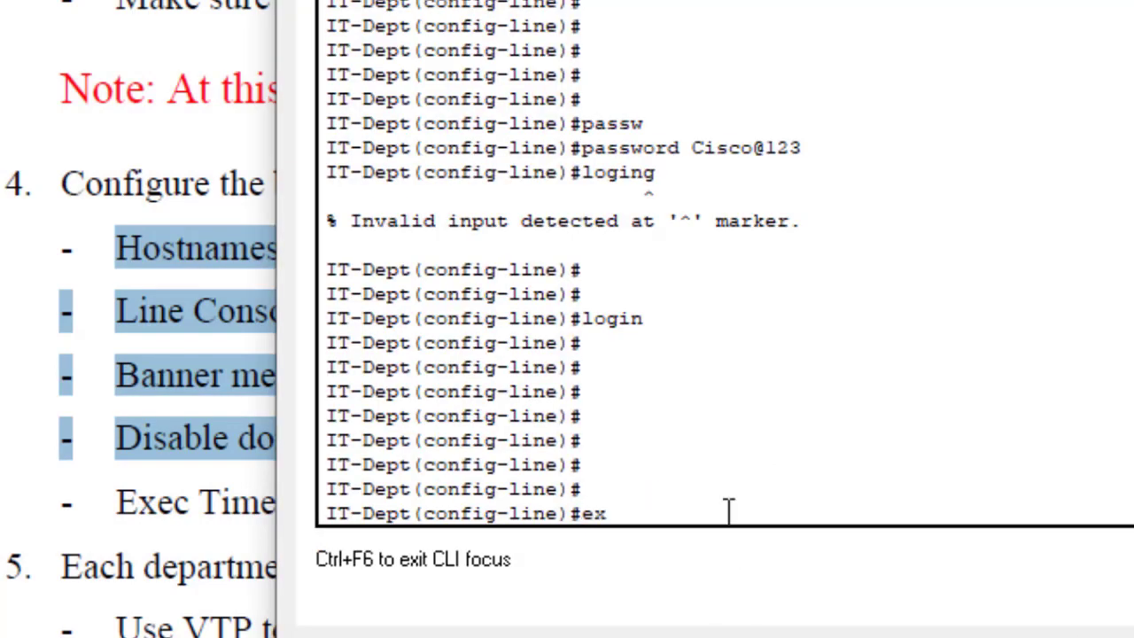
{"action": "type", "text": "ec-t"}
{"action": "key", "text": "Tab"}
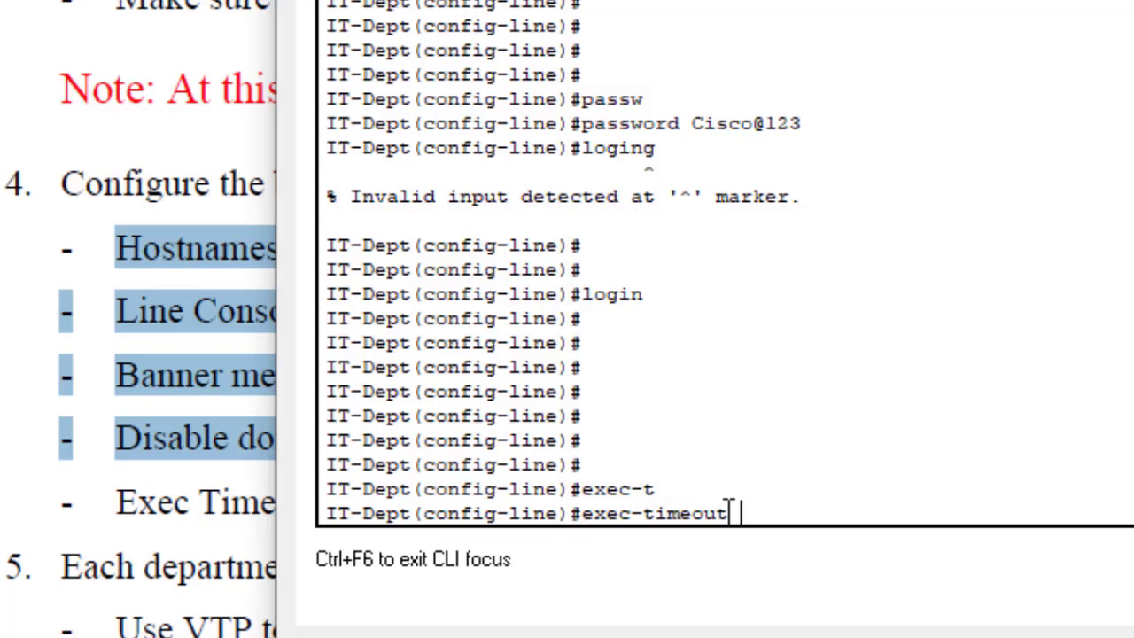
{"action": "type", "text": "3 0"}
{"action": "key", "text": "Return"}
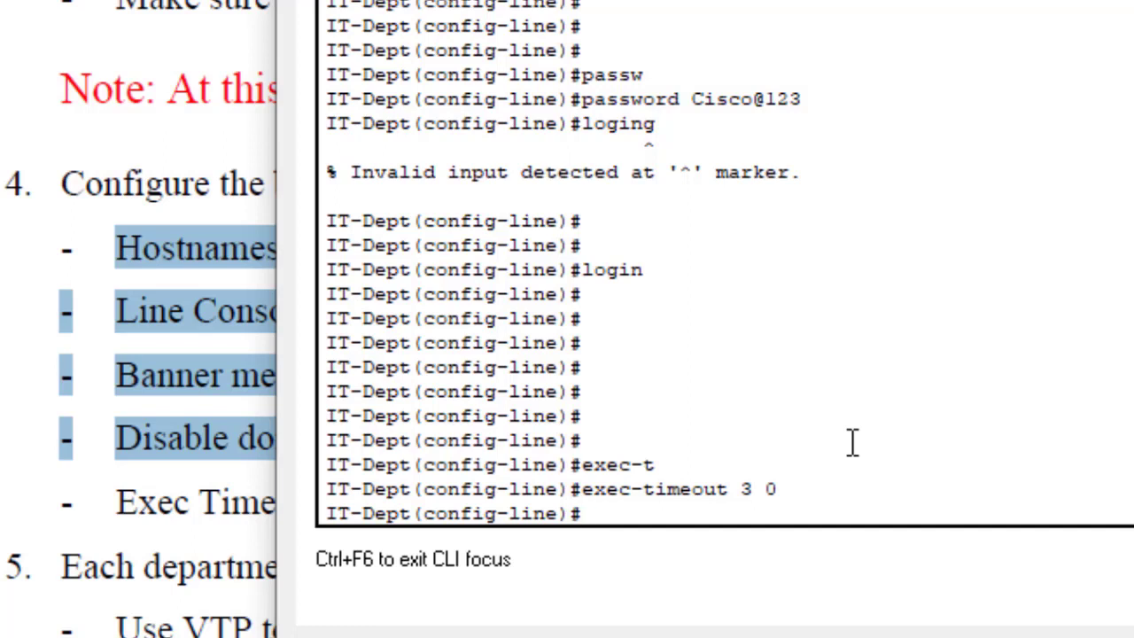
Step: Apply logging synchronous to the console line
{"action": "type", "text": "loggi"}
{"action": "key", "text": "Tab"}
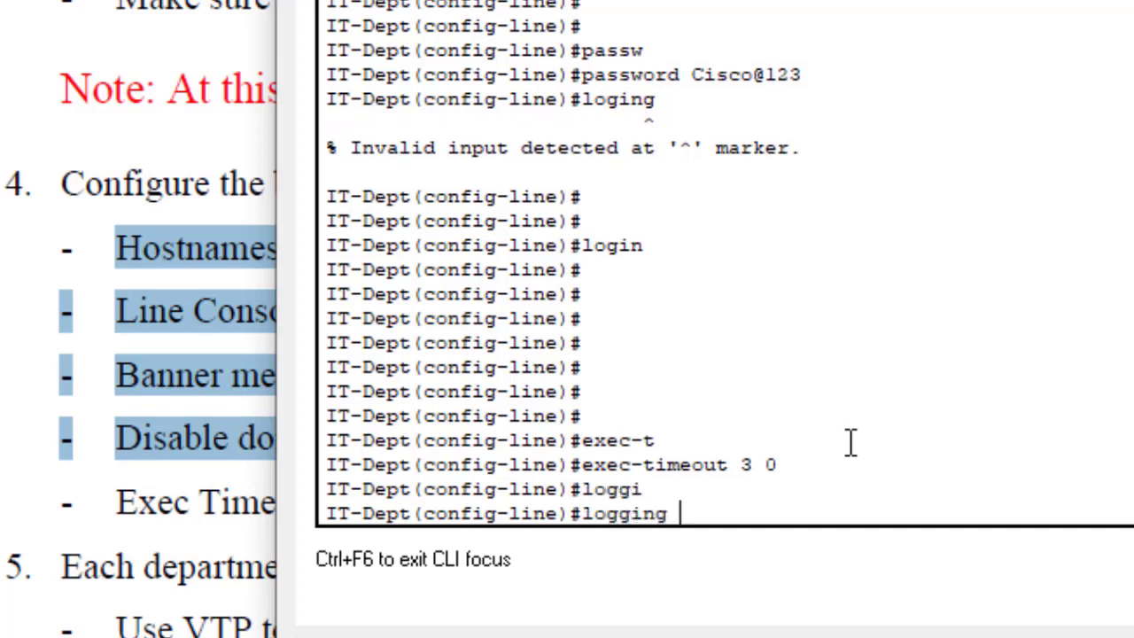
{"action": "type", "text": "syn"}
{"action": "key", "text": "Tab"}
{"action": "key", "text": "Return"}
{"action": "key", "text": "Return"}
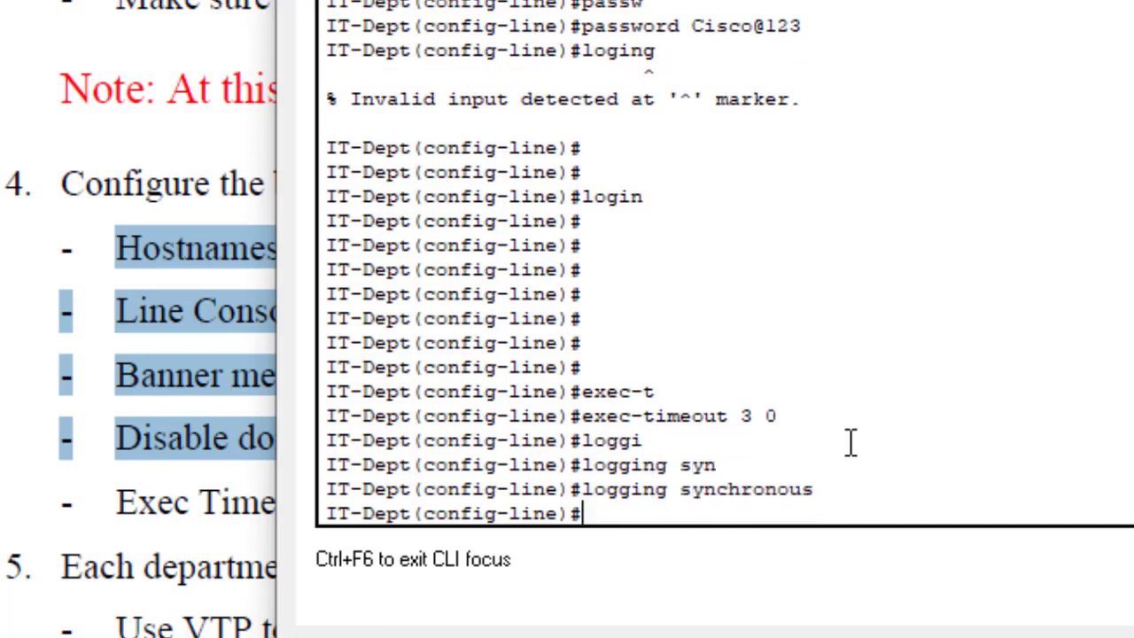
{"action": "key", "text": "Return"}
{"action": "key", "text": "Return"}
{"action": "key", "text": "Return"}
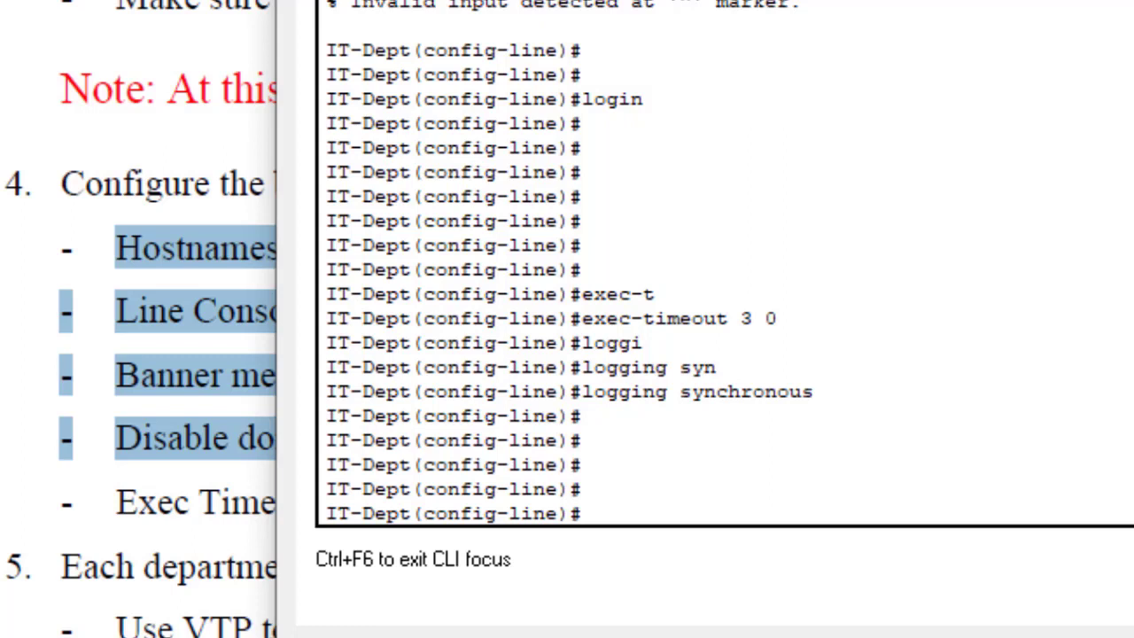
Step: Highlight the login, exec-timeout 3 0 and synchronous lines, then exit to global configuration
{"action": "left_click_drag", "start_coordinate": [663, 97], "coordinate": [596, 100]}
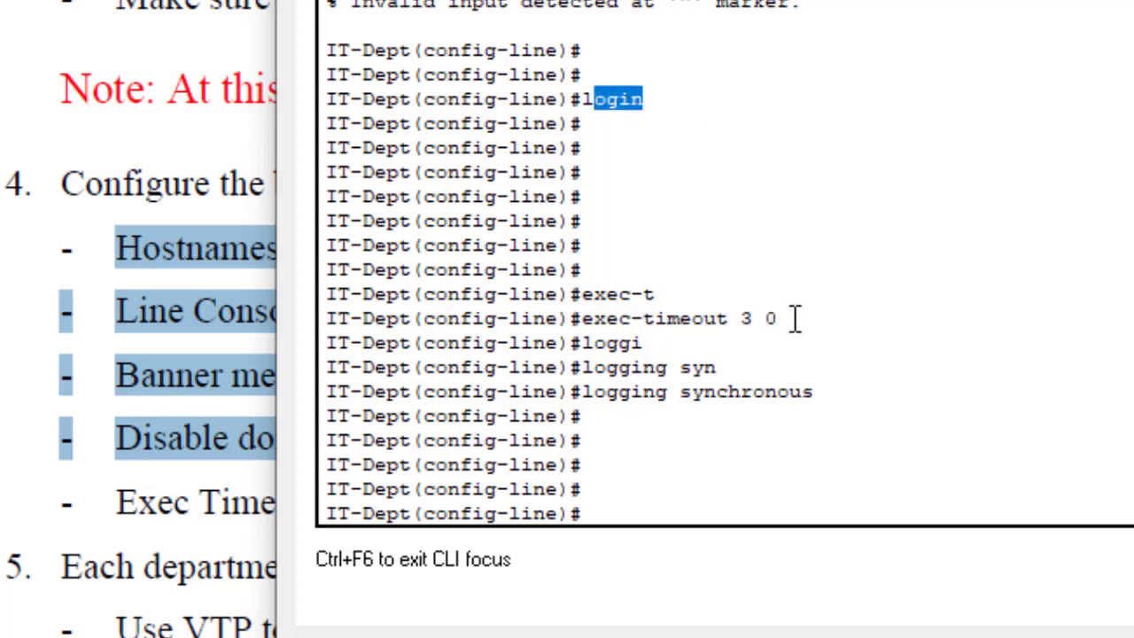
{"action": "left_click_drag", "start_coordinate": [779, 319], "coordinate": [643, 319]}
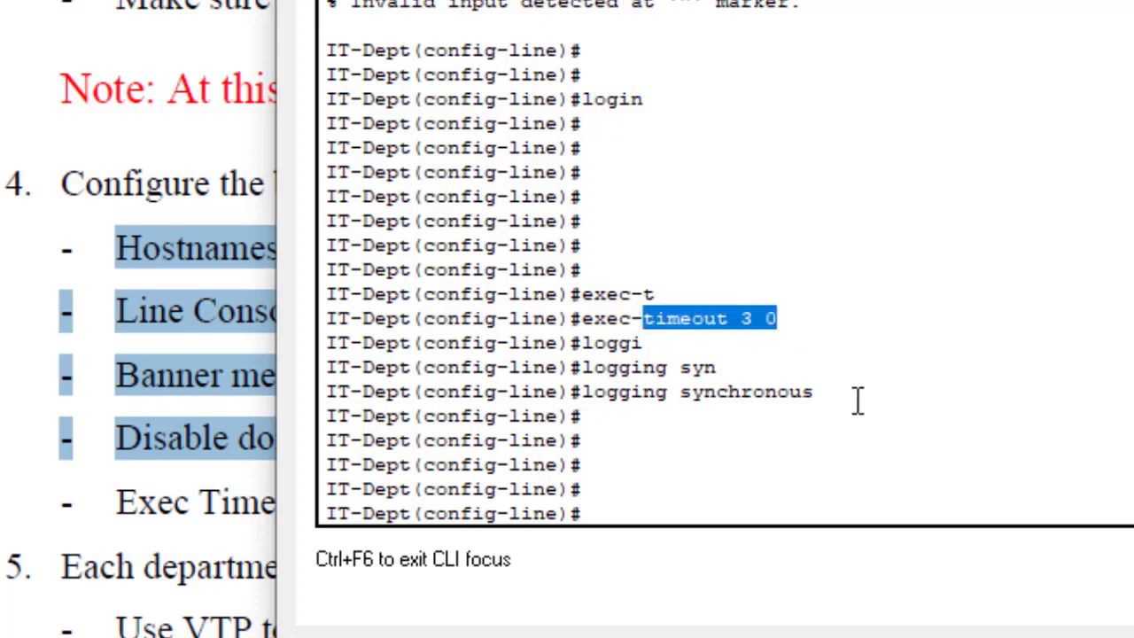
{"action": "left_click_drag", "start_coordinate": [858, 400], "coordinate": [678, 394]}
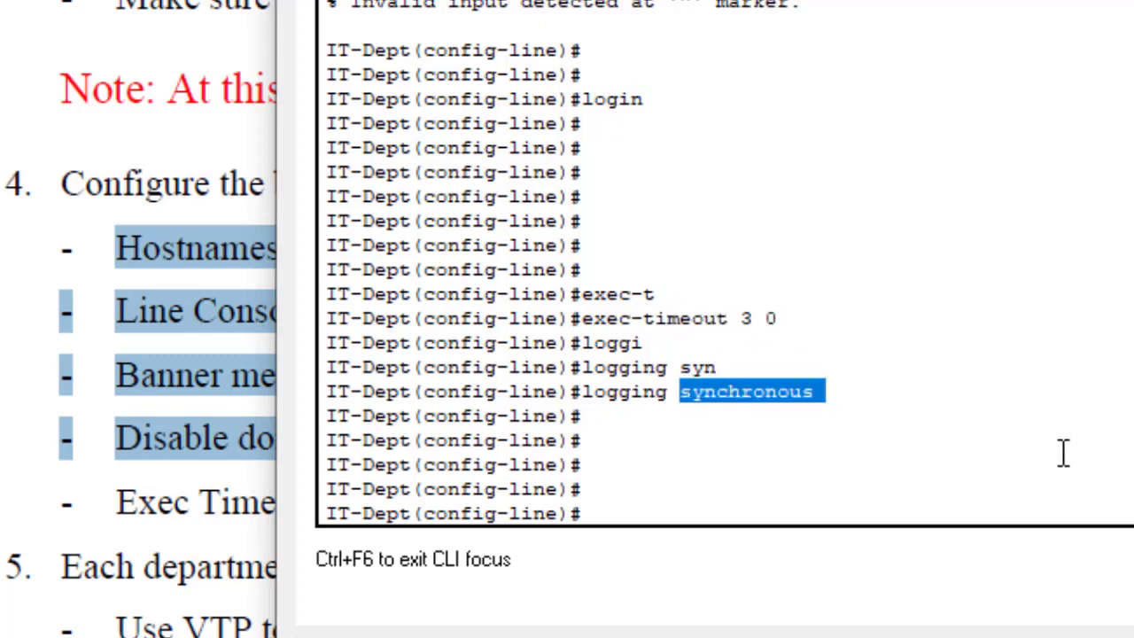
{"action": "key", "text": "Return"}
{"action": "key", "text": "Return"}
{"action": "key", "text": "Return"}
{"action": "type", "text": "exit"}
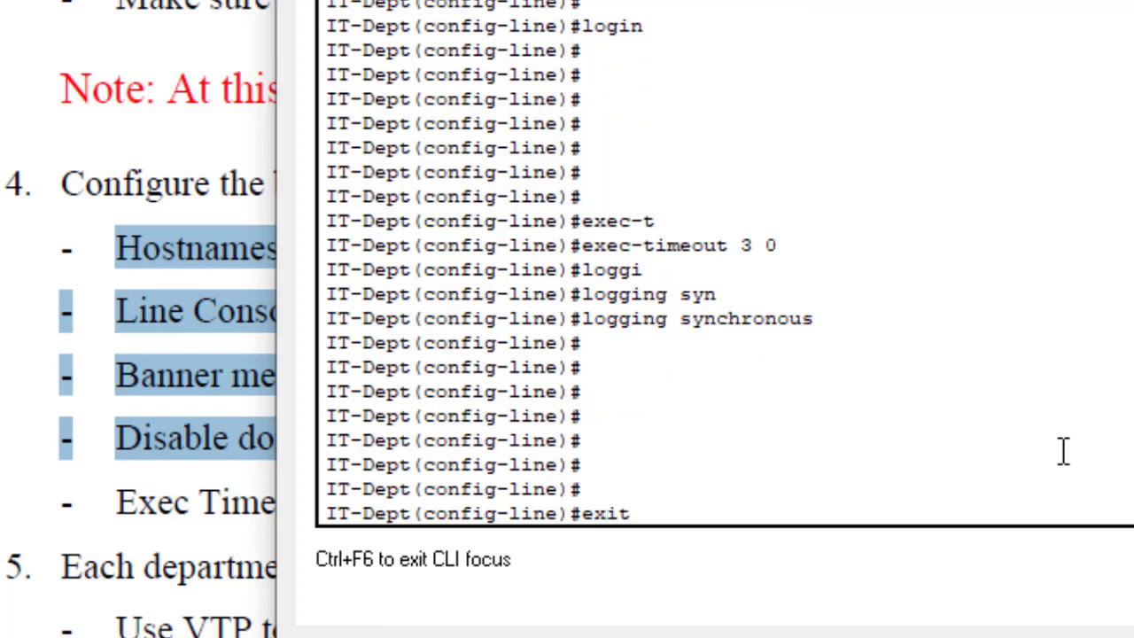
{"action": "key", "text": "Return"}
{"action": "key", "text": "Return"}
{"action": "key", "text": "Return"}
{"action": "key", "text": "Return"}
{"action": "key", "text": "Return"}
{"action": "key", "text": "Return"}
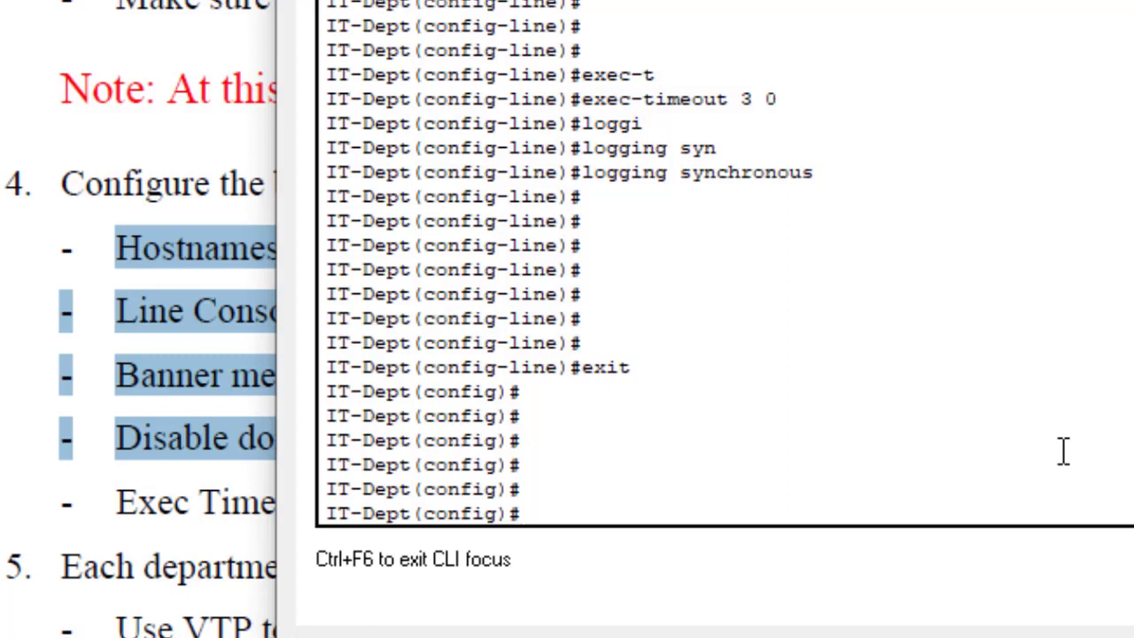
Step: Enter VTY line configuration with 'line vty 0 4'
{"action": "type", "text": "line vyt"}
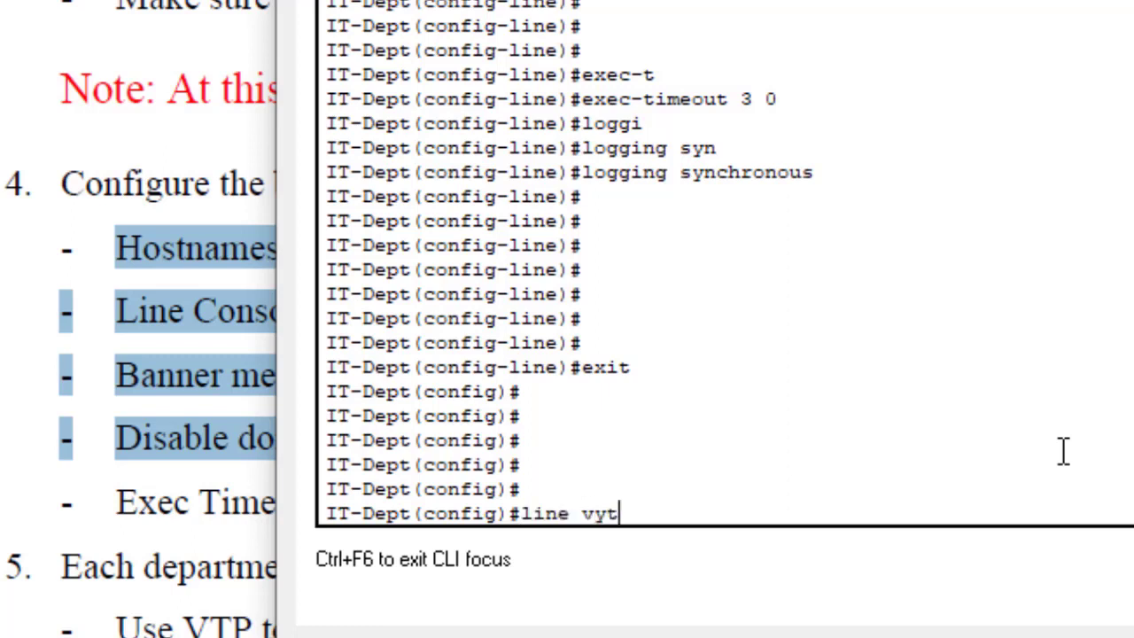
{"action": "key", "text": "BackSpace"}
{"action": "key", "text": "BackSpace"}
{"action": "type", "text": "ty 0 4"}
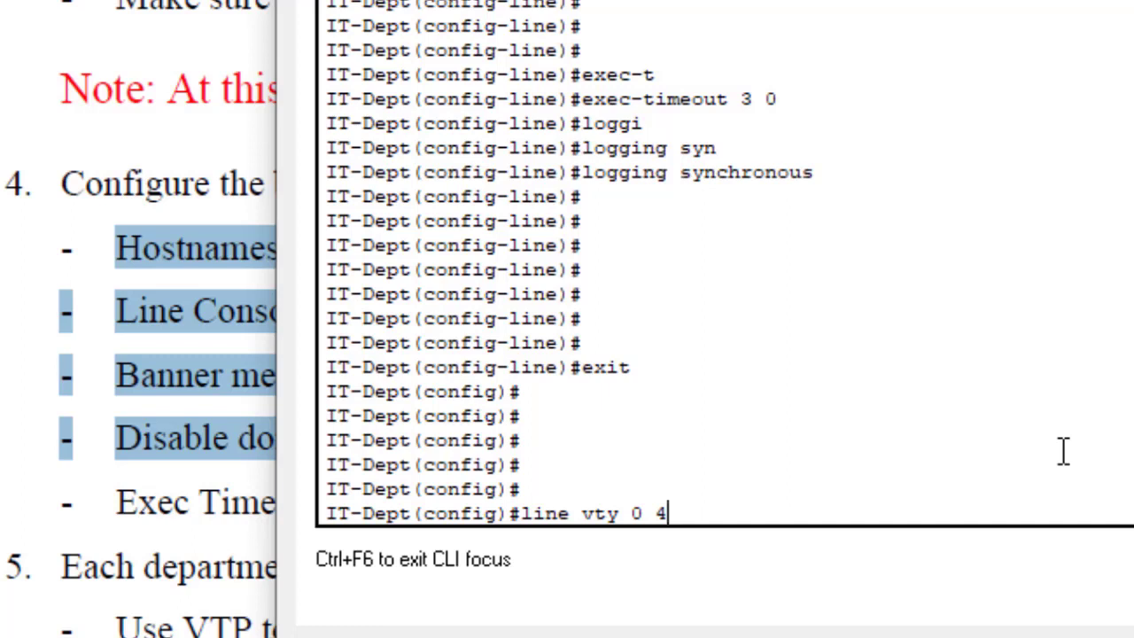
{"action": "key", "text": "Return"}
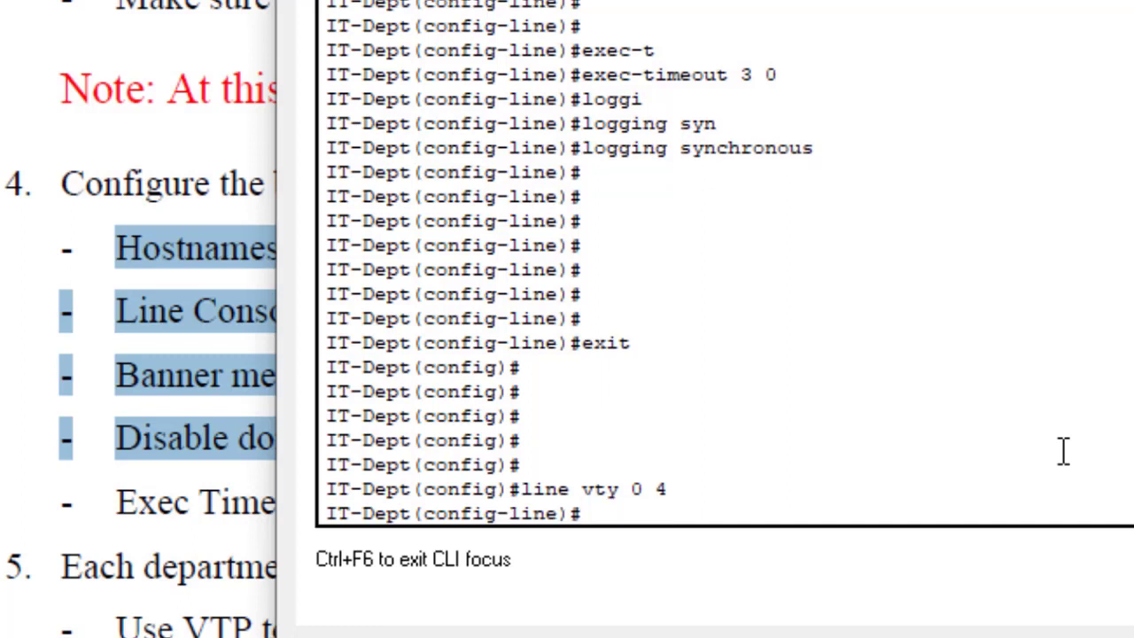
{"action": "key", "text": "Return"}
{"action": "key", "text": "Return"}
{"action": "key", "text": "Return"}
{"action": "key", "text": "Return"}
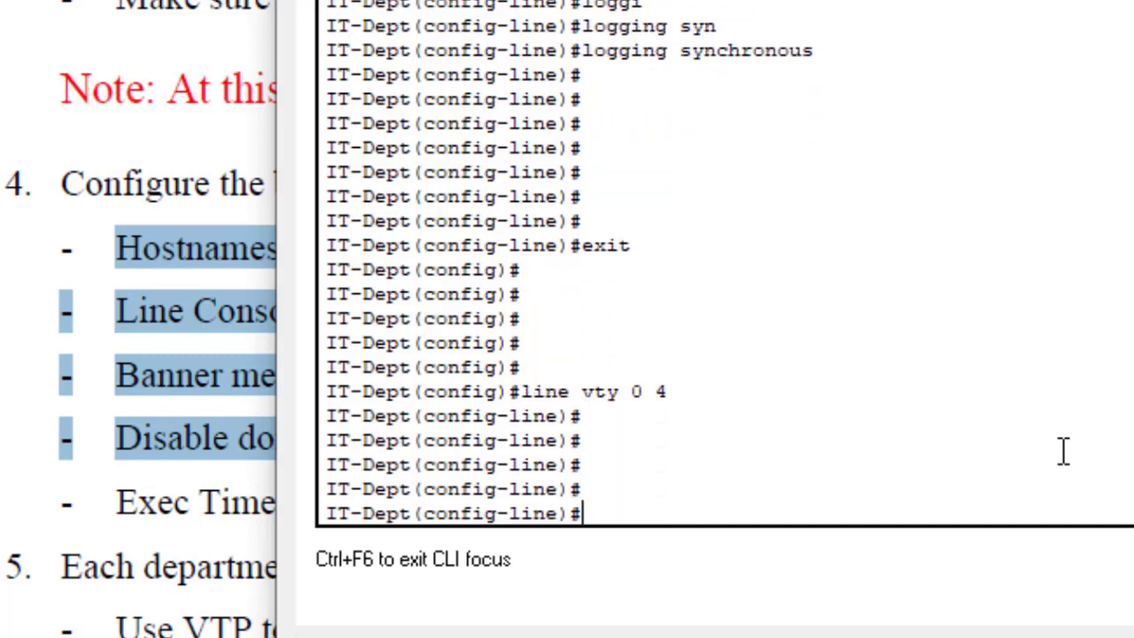
Step: Set the VTY line password and require login
{"action": "type", "text": "passwo"}
{"action": "key", "text": "Tab"}
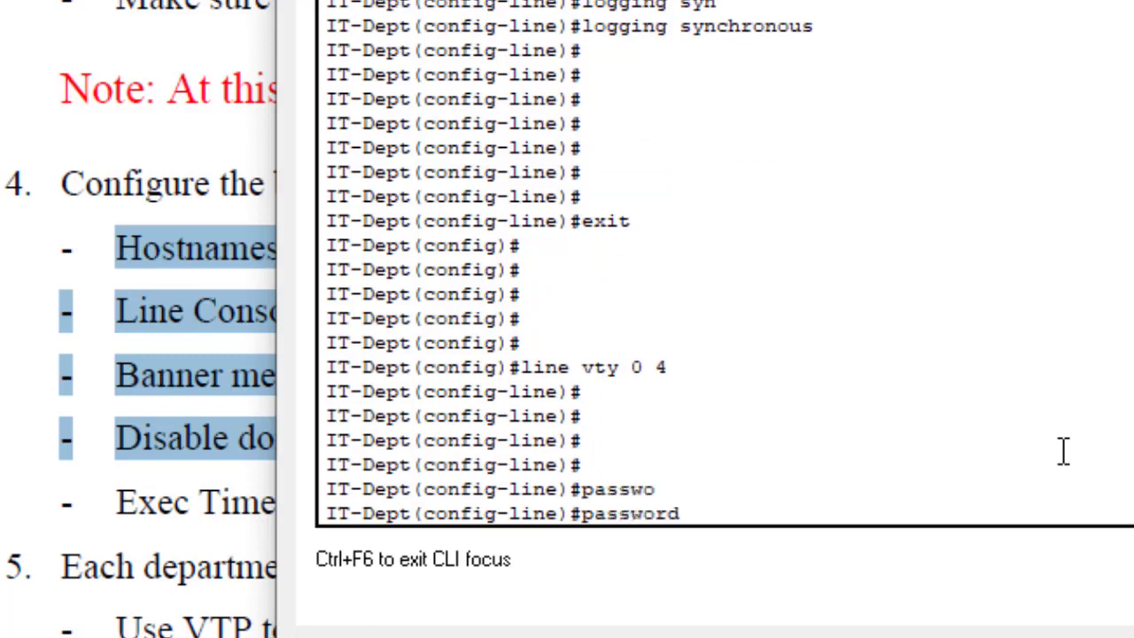
{"action": "type", "text": "Cisco@123"}
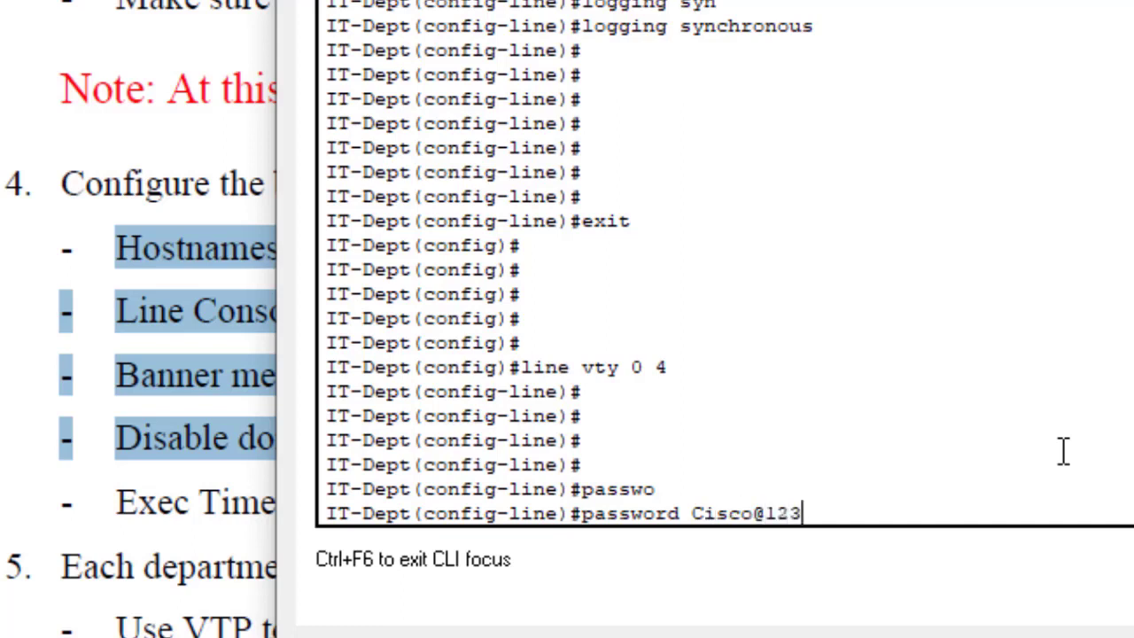
{"action": "key", "text": "Return"}
{"action": "type", "text": "logi"}
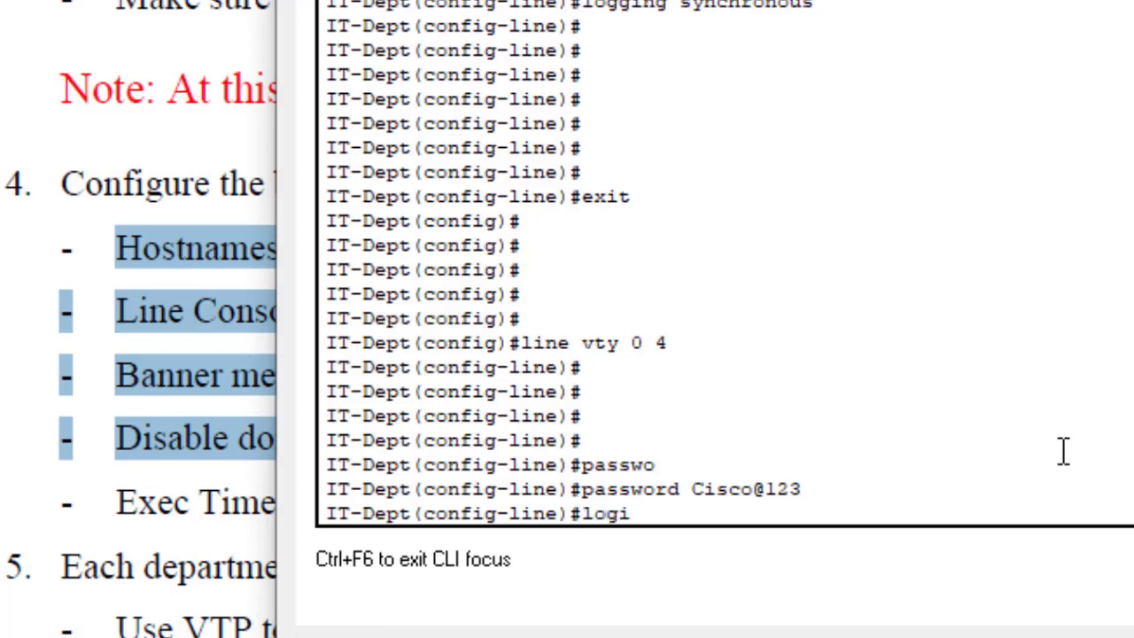
{"action": "type", "text": "n"}
{"action": "key", "text": "Return"}
{"action": "key", "text": "Return"}
{"action": "key", "text": "Return"}
{"action": "key", "text": "Return"}
{"action": "key", "text": "Return"}
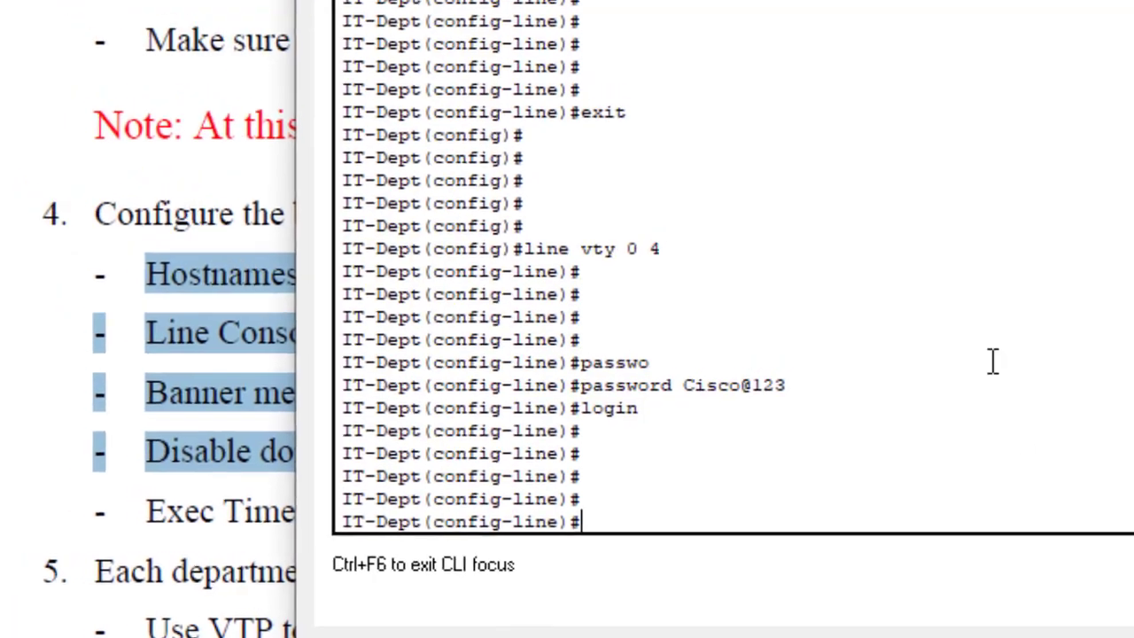
Step: Reuse the console's exec-timeout 3 0 from history on the VTY lines
{"action": "left_click_drag", "start_coordinate": [718, 56], "coordinate": [583, 50]}
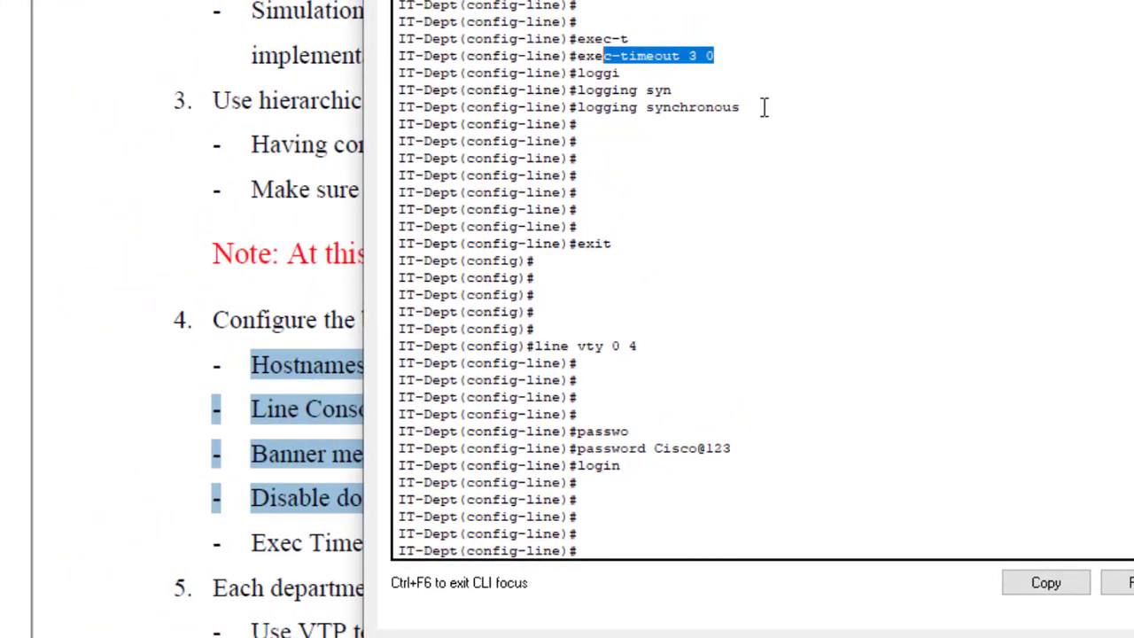
{"action": "left_click_drag", "start_coordinate": [749, 108], "coordinate": [583, 110]}
{"action": "left_click", "coordinate": [654, 532]}
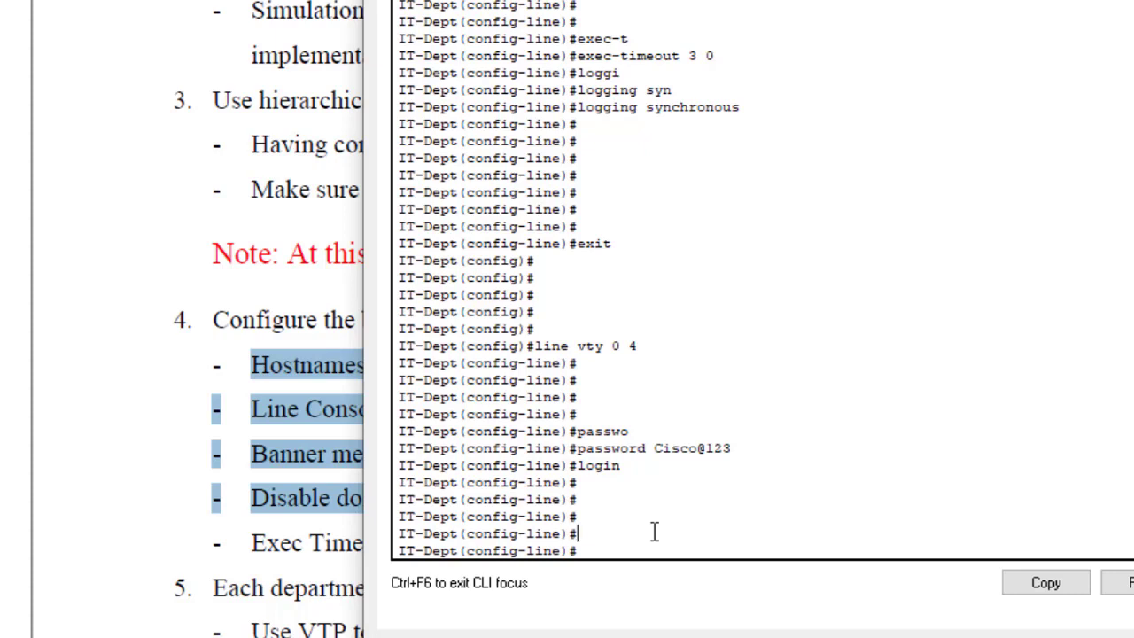
{"action": "key", "text": "Up"}
{"action": "key", "text": "Up"}
{"action": "key", "text": "Up"}
{"action": "key", "text": "Up"}
{"action": "key", "text": "Up"}
{"action": "key", "text": "Up"}
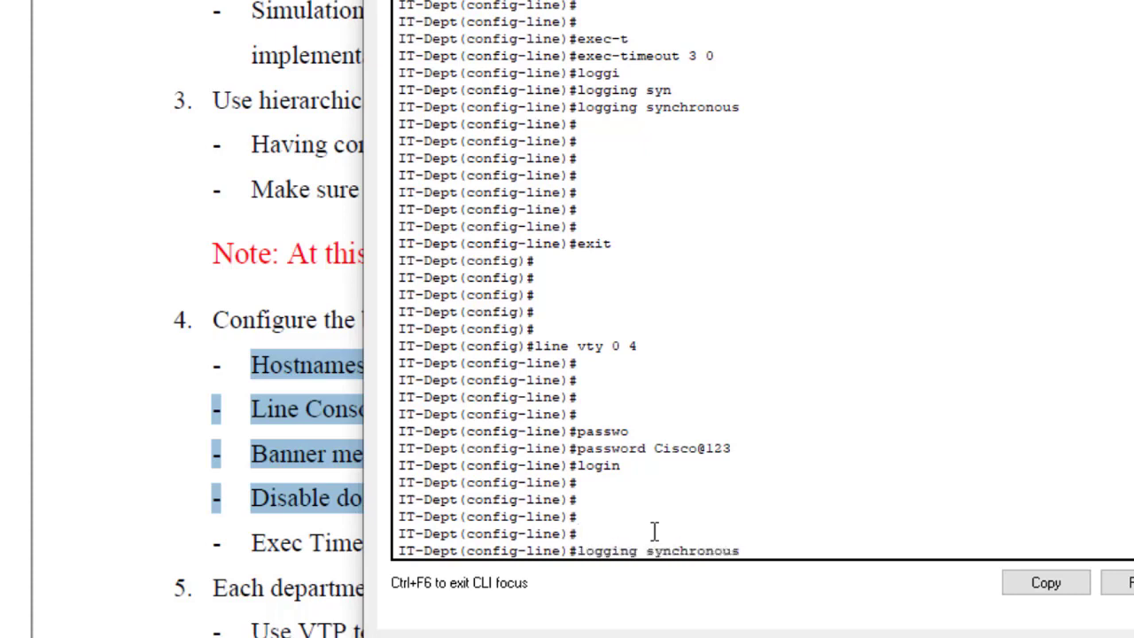
{"action": "key", "text": "Up"}
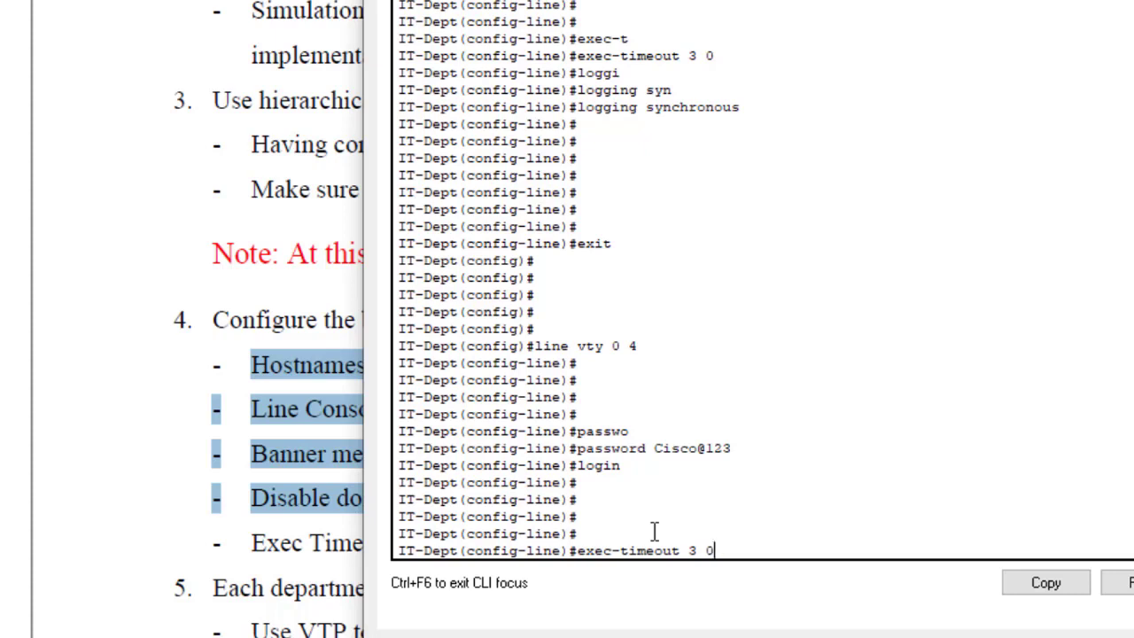
{"action": "key", "text": "Return"}
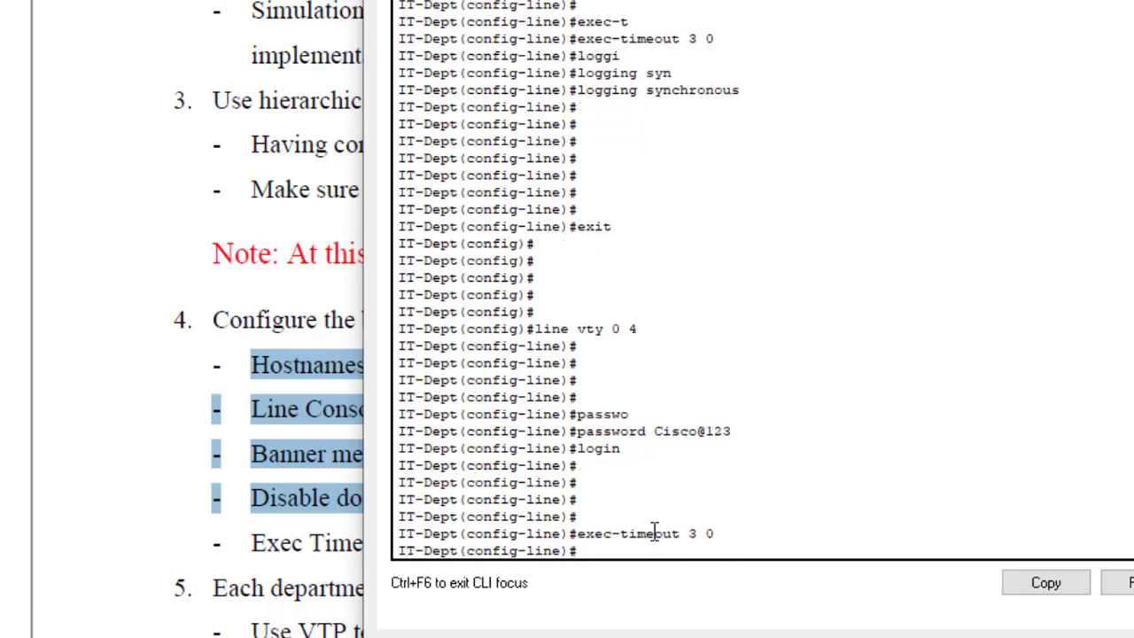
Step: Apply logging synchronous to the VTY lines and exit to global configuration
{"action": "key", "text": "Up"}
{"action": "key", "text": "Up"}
{"action": "key", "text": "Up"}
{"action": "key", "text": "Up"}
{"action": "key", "text": "Up"}
{"action": "key", "text": "Up"}
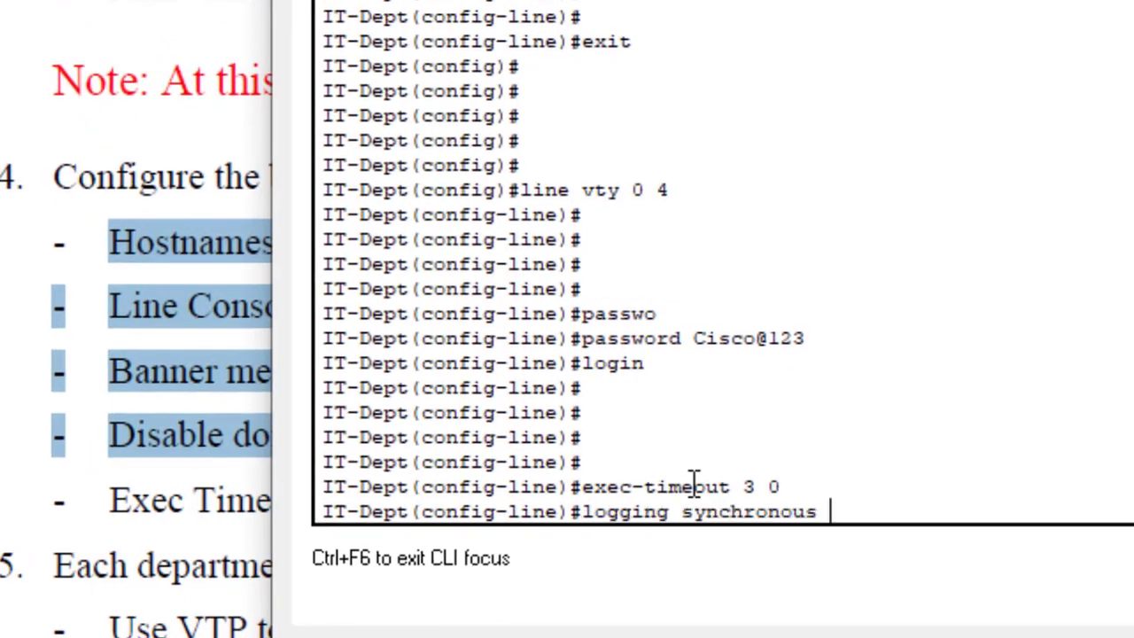
{"action": "key", "text": "Return"}
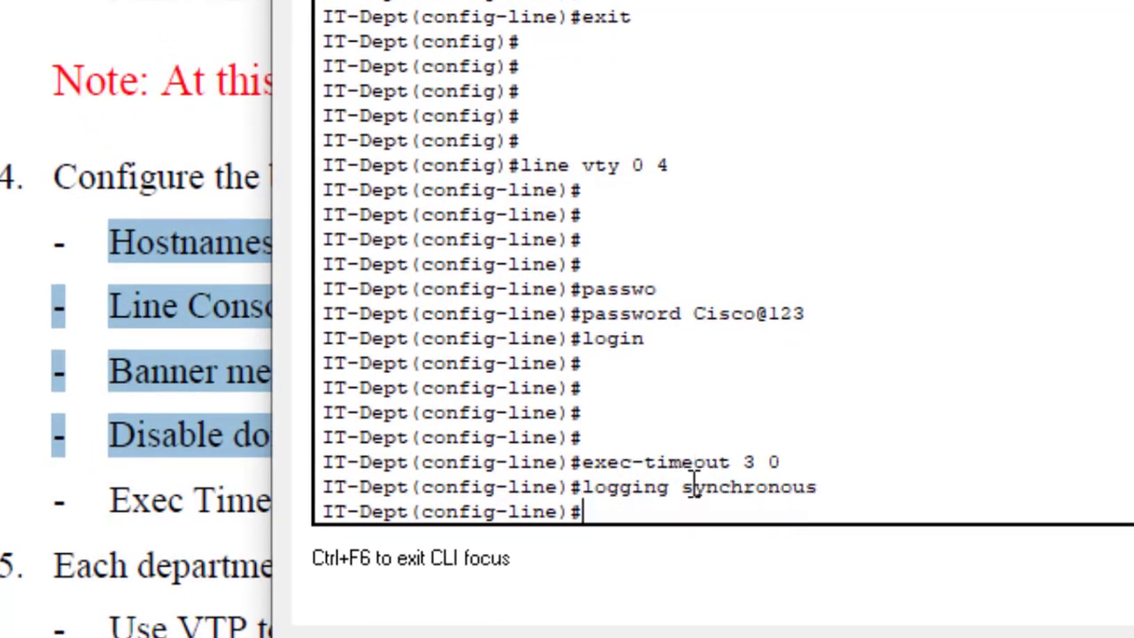
{"action": "type", "text": "exit"}
{"action": "key", "text": "Return"}
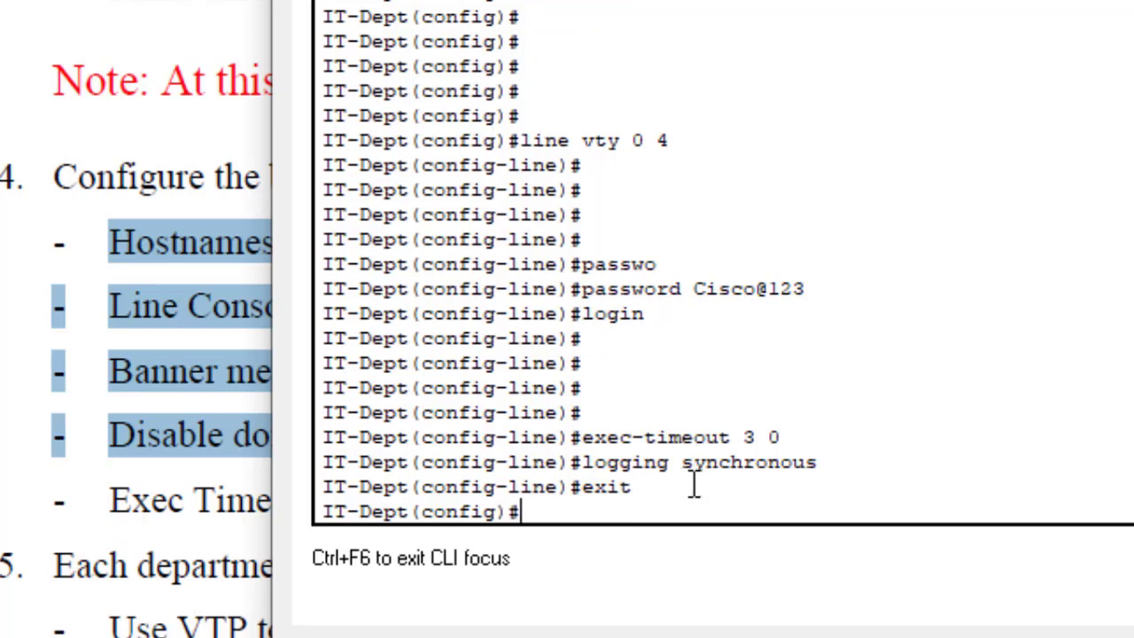
{"action": "key", "text": "Return"}
{"action": "key", "text": "Return"}
{"action": "key", "text": "Return"}
{"action": "key", "text": "Return"}
{"action": "key", "text": "Return"}
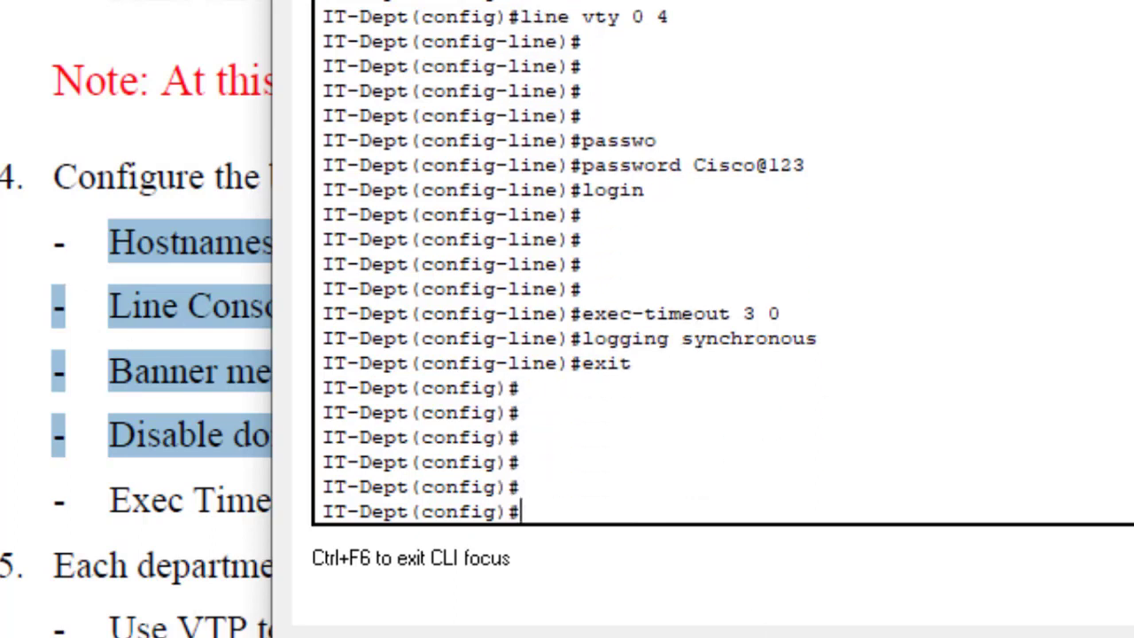
{"action": "left_click", "coordinate": [77, 278]}
{"action": "left_click_drag", "start_coordinate": [276, 246], "coordinate": [108, 243]}
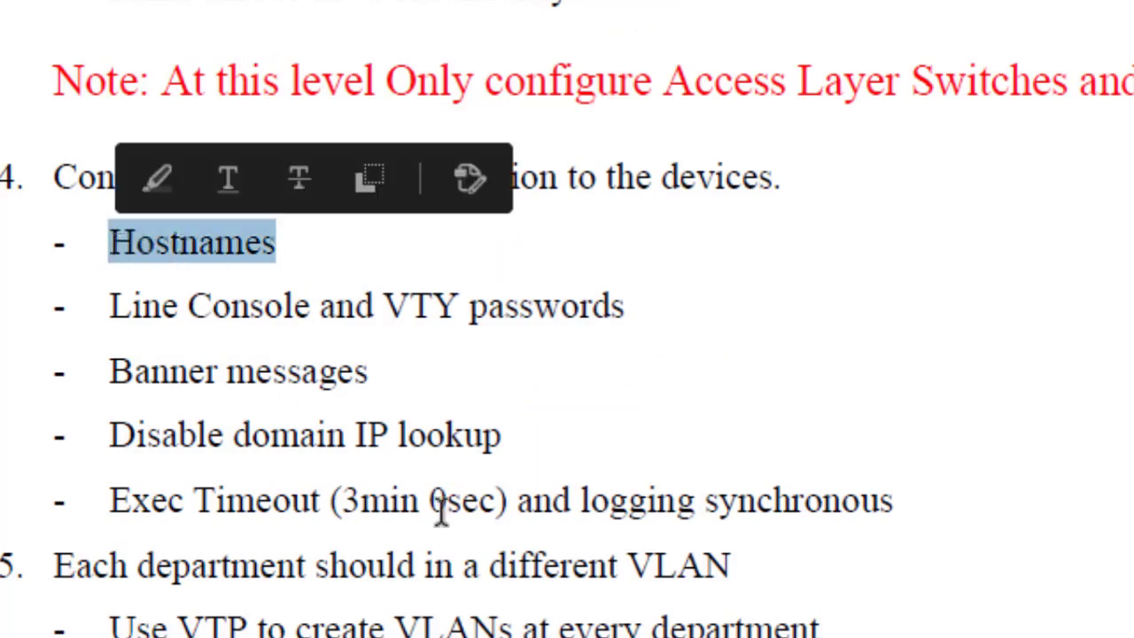
{"action": "left_click", "coordinate": [889, 501]}
{"action": "left_click_drag", "start_coordinate": [873, 501], "coordinate": [393, 459]}
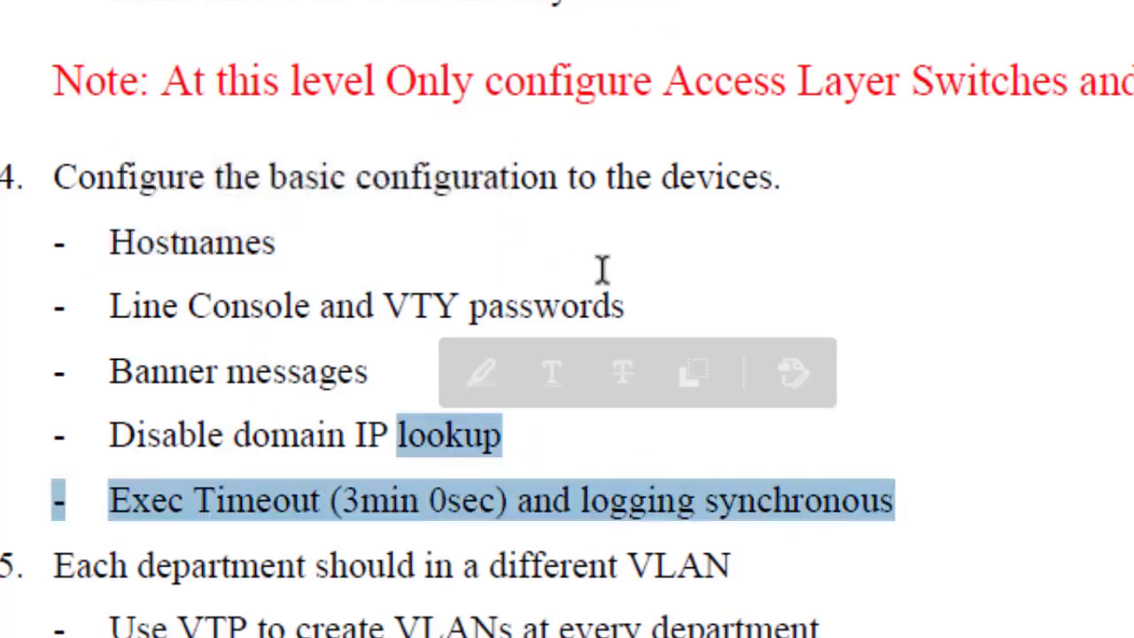
{"action": "mouse_move", "coordinate": [650, 297]}
{"action": "left_mouse_down"}
{"action": "mouse_move", "coordinate": [245, 323]}
{"action": "mouse_move", "coordinate": [144, 312]}
{"action": "left_mouse_up"}
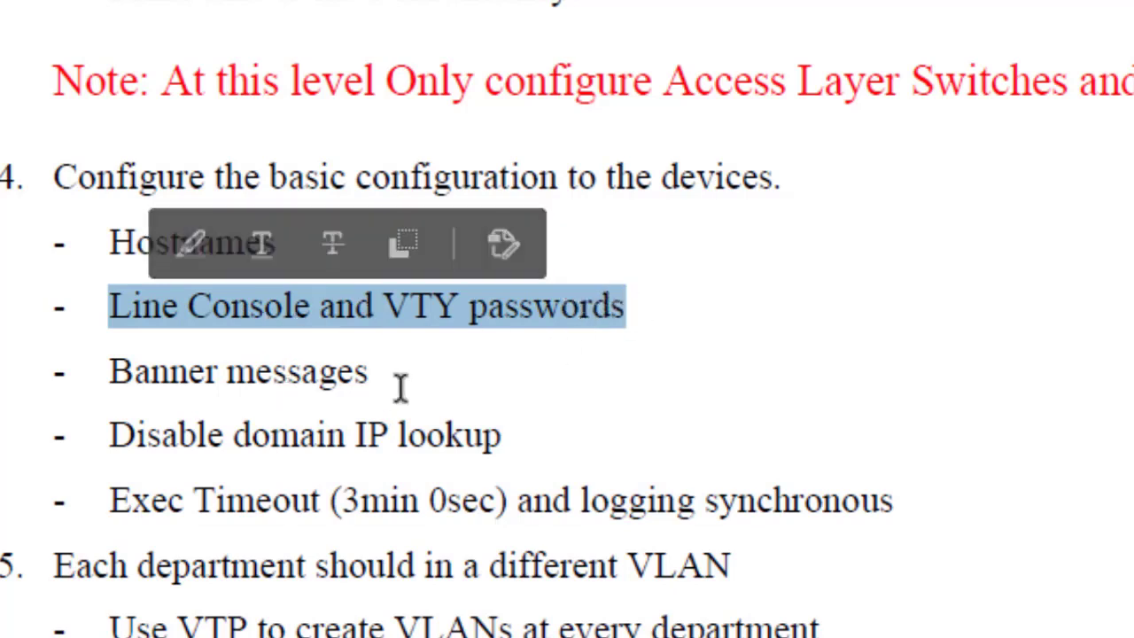
{"action": "left_click_drag", "start_coordinate": [109, 372], "coordinate": [501, 435]}
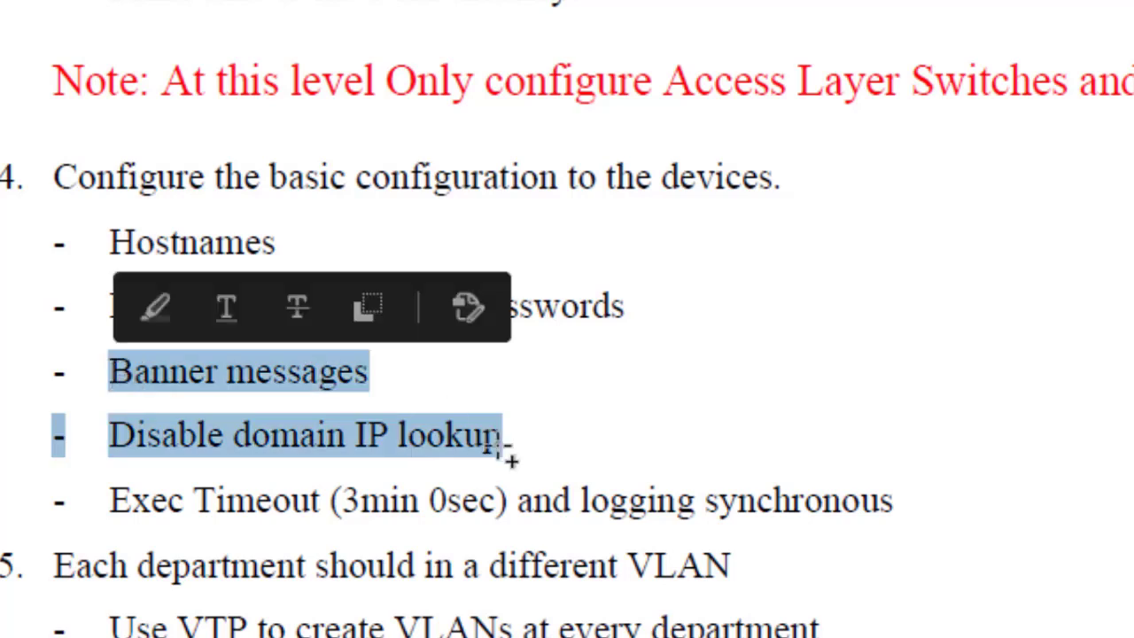
{"action": "mouse_move", "coordinate": [1015, 637]}
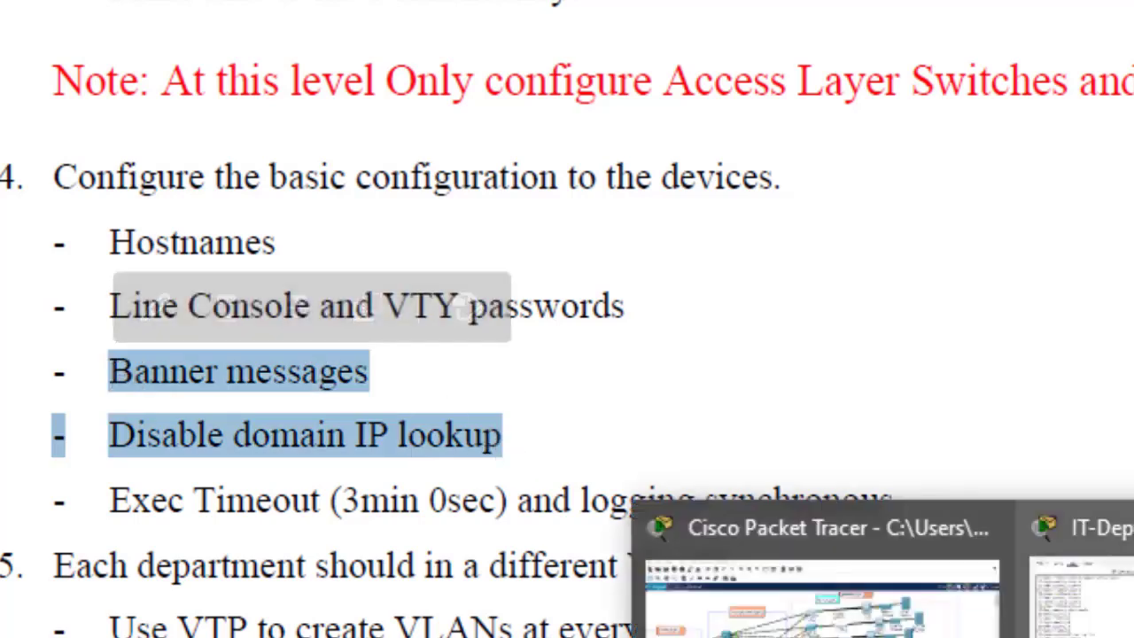
{"action": "left_click", "coordinate": [1099, 603]}
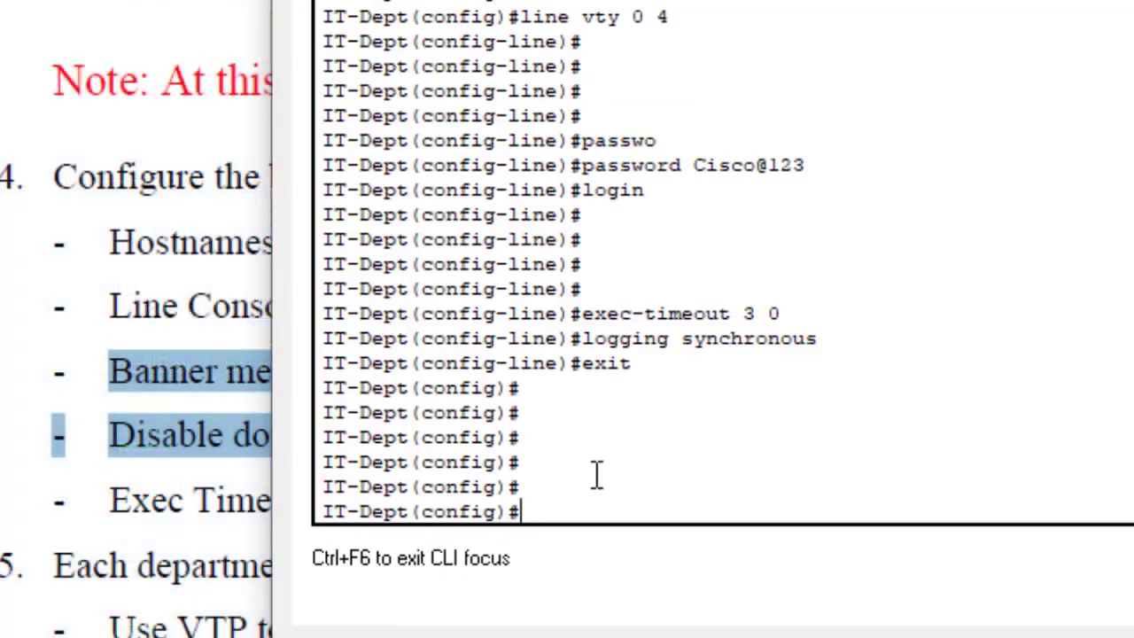
Step: Enter banner motd #This switch is for IT Department# at the global configuration prompt
{"action": "key", "text": "Return"}
{"action": "key", "text": "Return"}
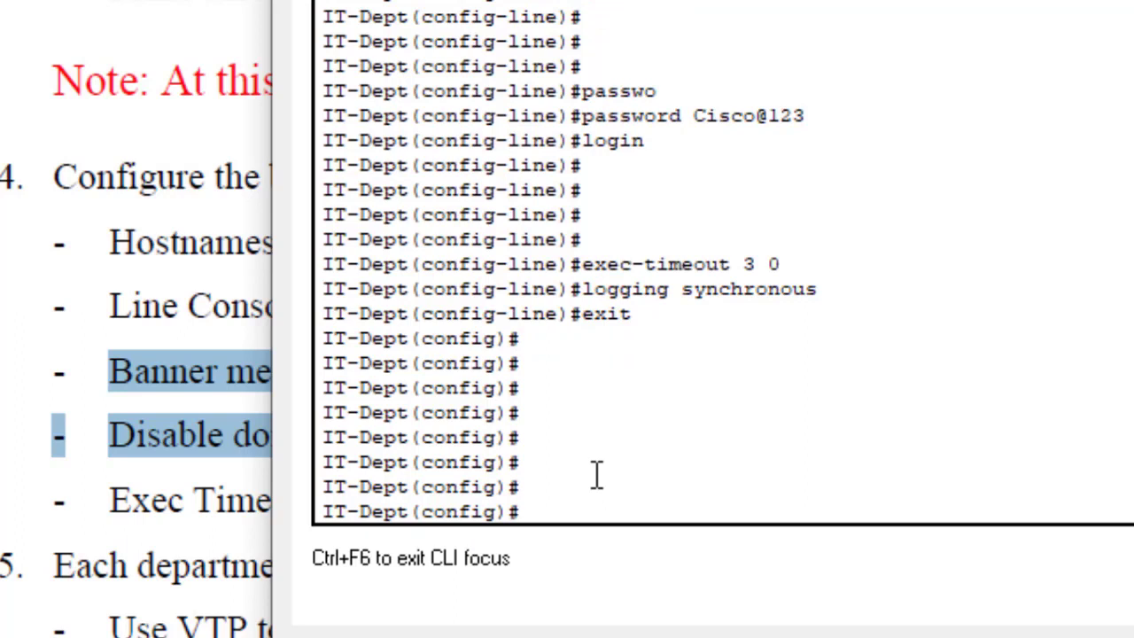
{"action": "type", "text": "banne"}
{"action": "key", "text": "Tab"}
{"action": "type", "text": "m"}
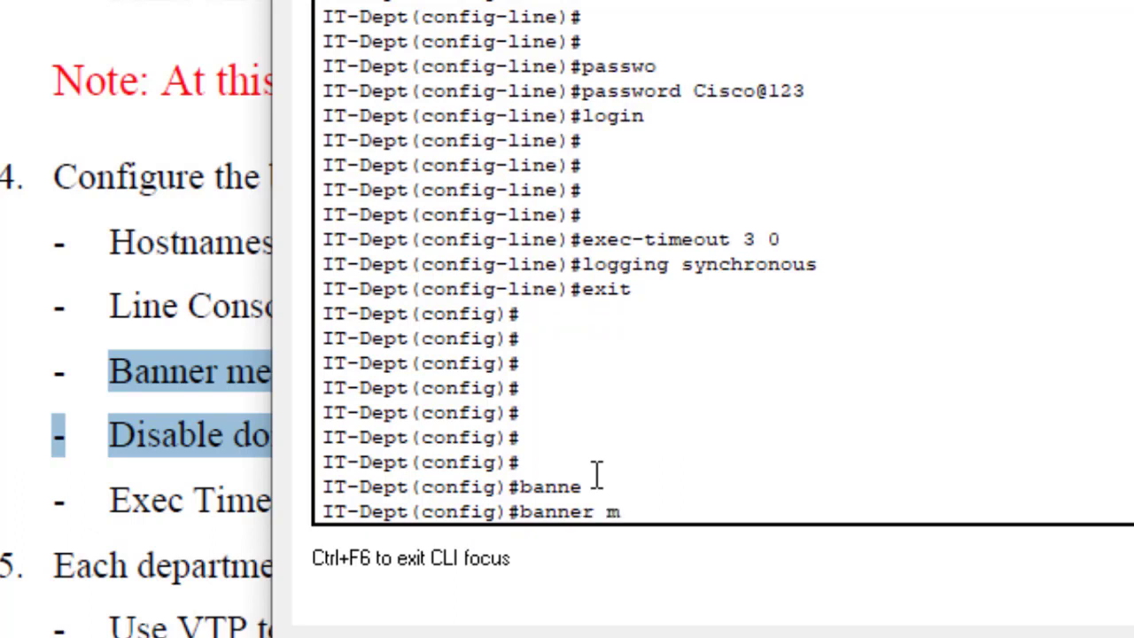
{"action": "type", "text": "ot"}
{"action": "key", "text": "Tab"}
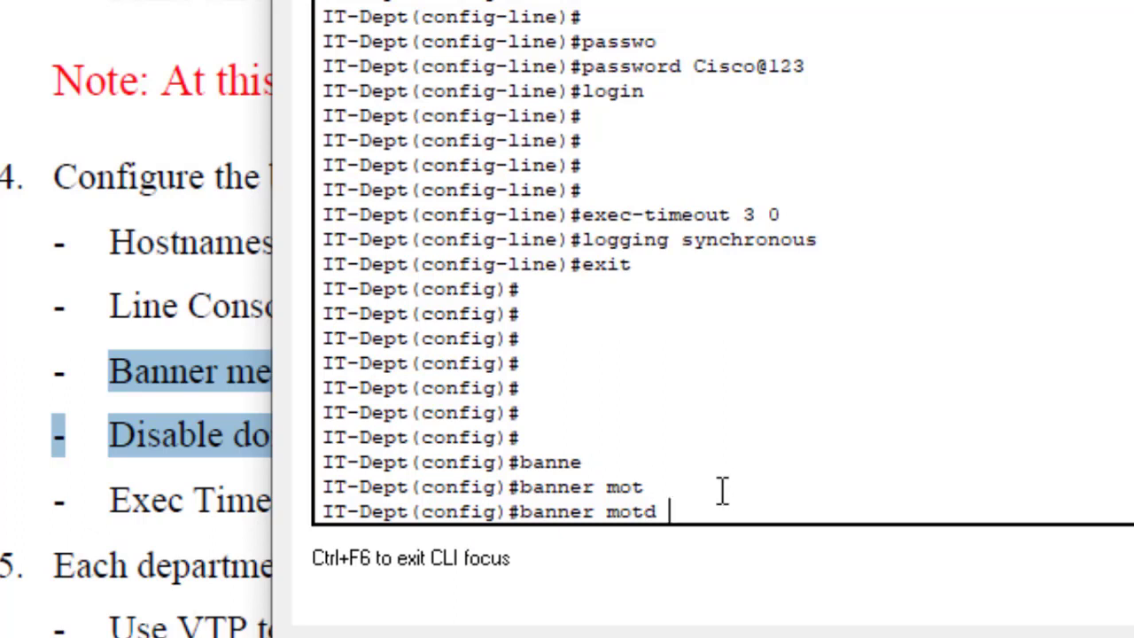
{"action": "type", "text": "##"}
{"action": "key", "text": "Left"}
{"action": "type", "text": "This sw"}
{"action": "type", "text": "itch i"}
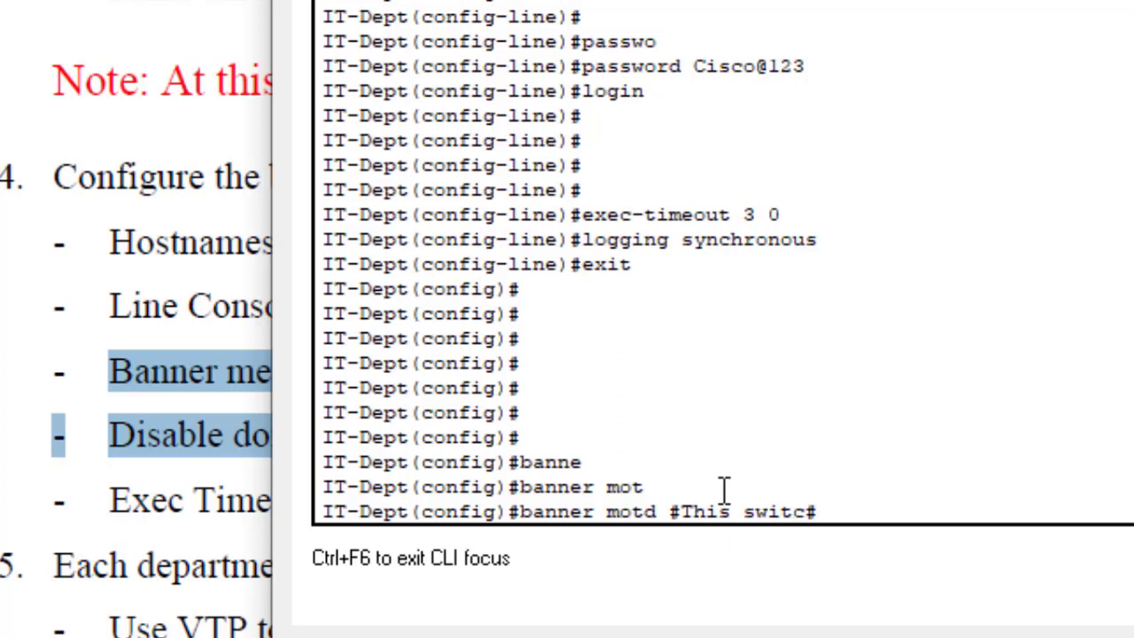
{"action": "type", "text": "s for "}
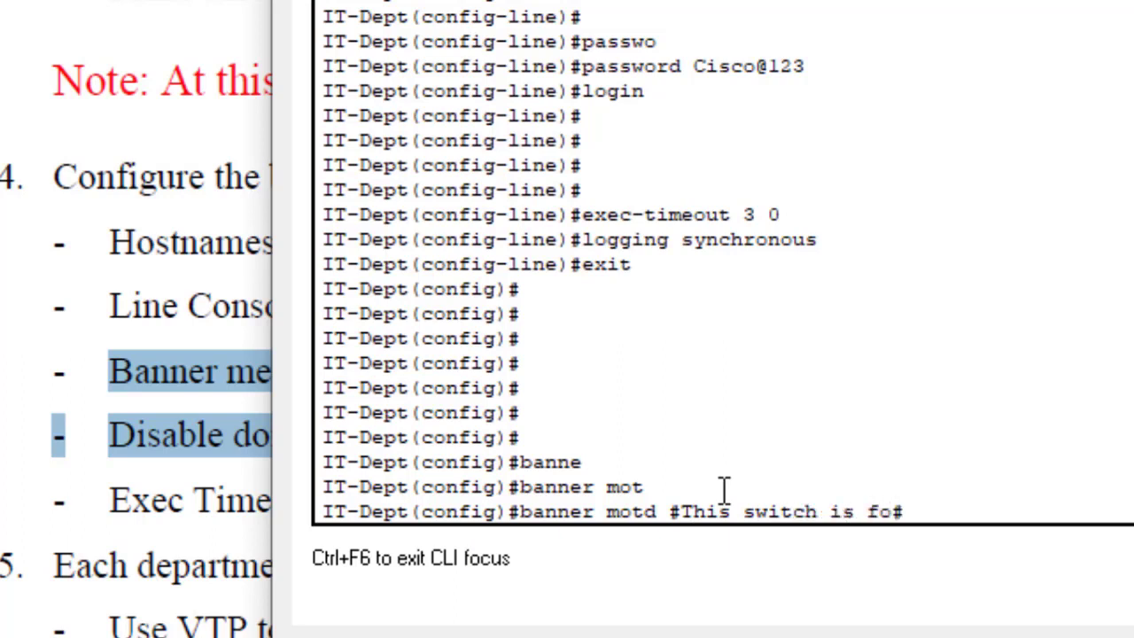
{"action": "type", "text": "IT De"}
{"action": "type", "text": "partmen"}
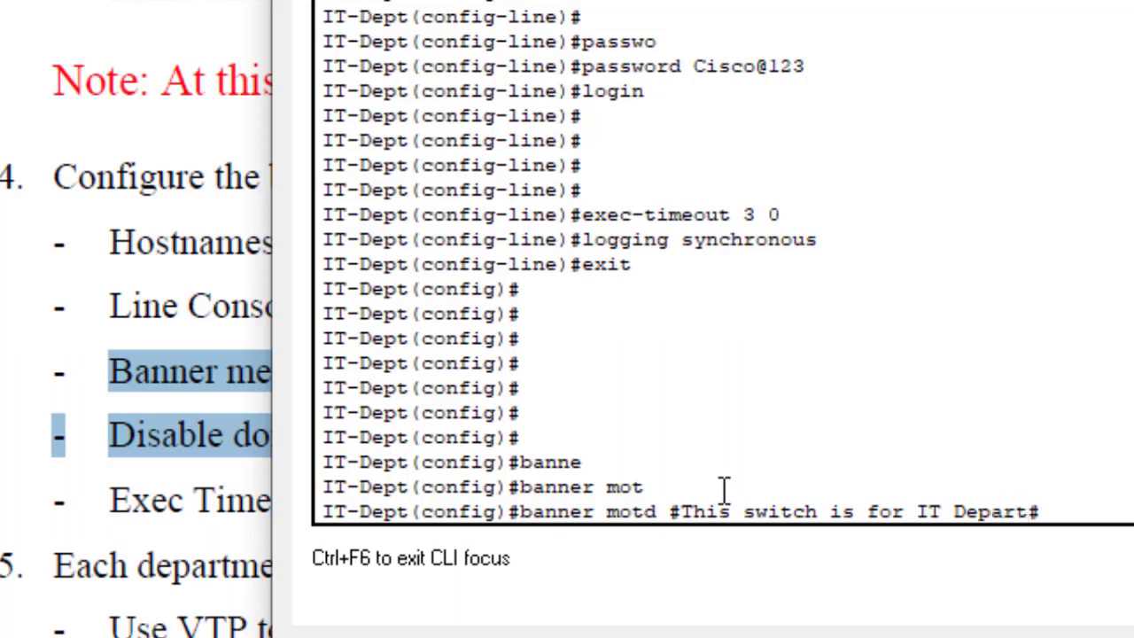
{"action": "type", "text": "t"}
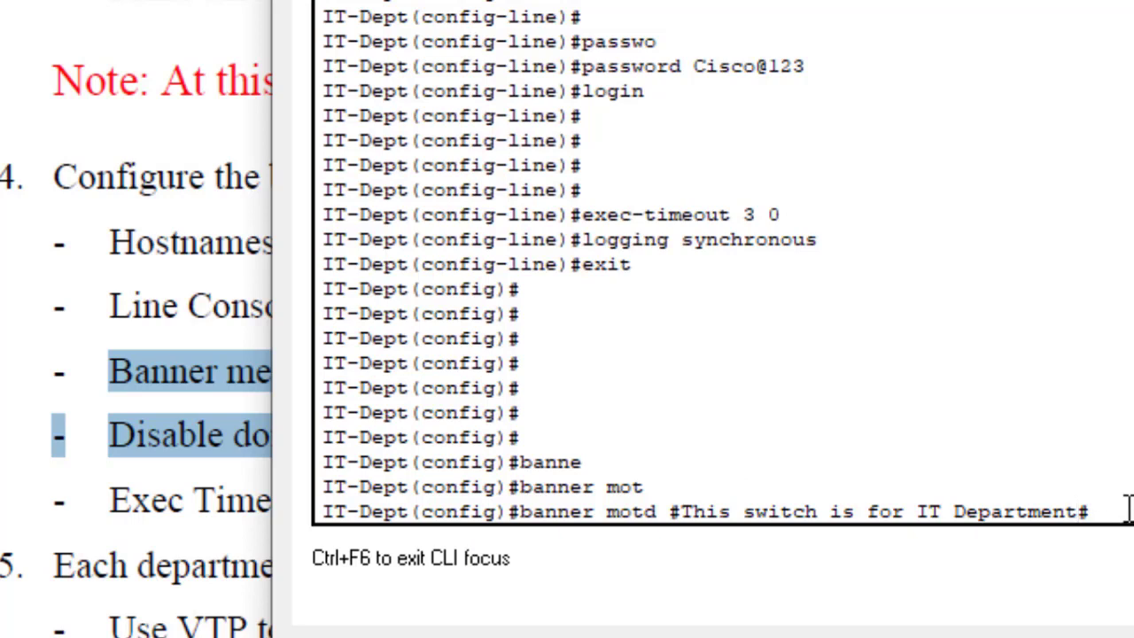
{"action": "key", "text": "Return"}
{"action": "key", "text": "Return"}
{"action": "key", "text": "Return"}
{"action": "key", "text": "Return"}
{"action": "key", "text": "Return"}
{"action": "key", "text": "Return"}
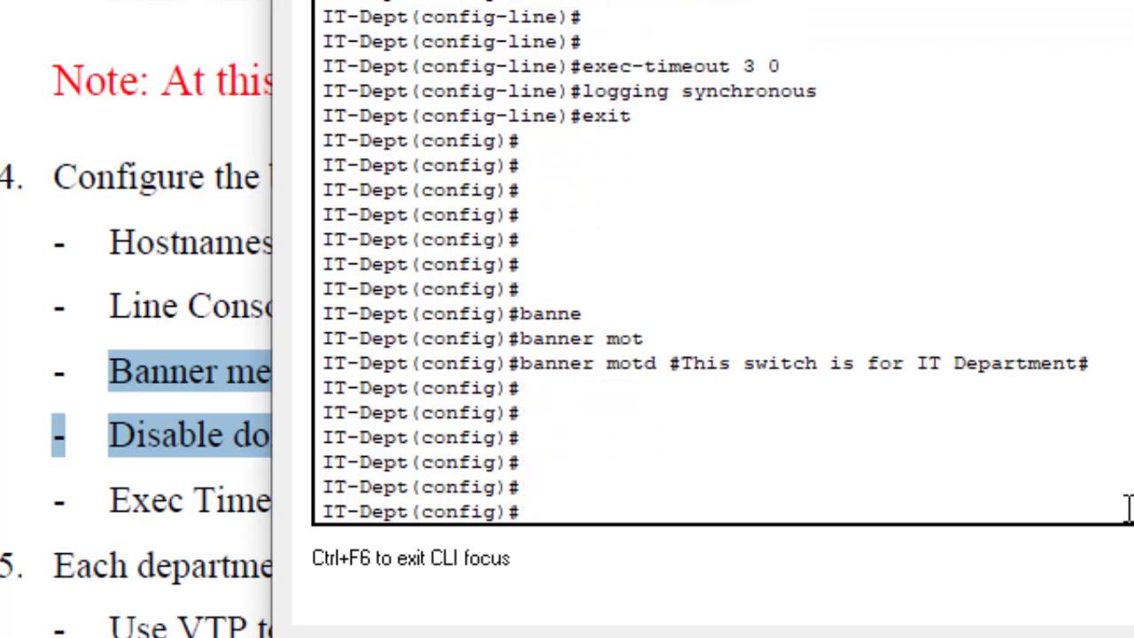
Step: Check the task list document, then return to the IT-Dept console and type do wrrr
{"action": "left_click", "coordinate": [46, 408]}
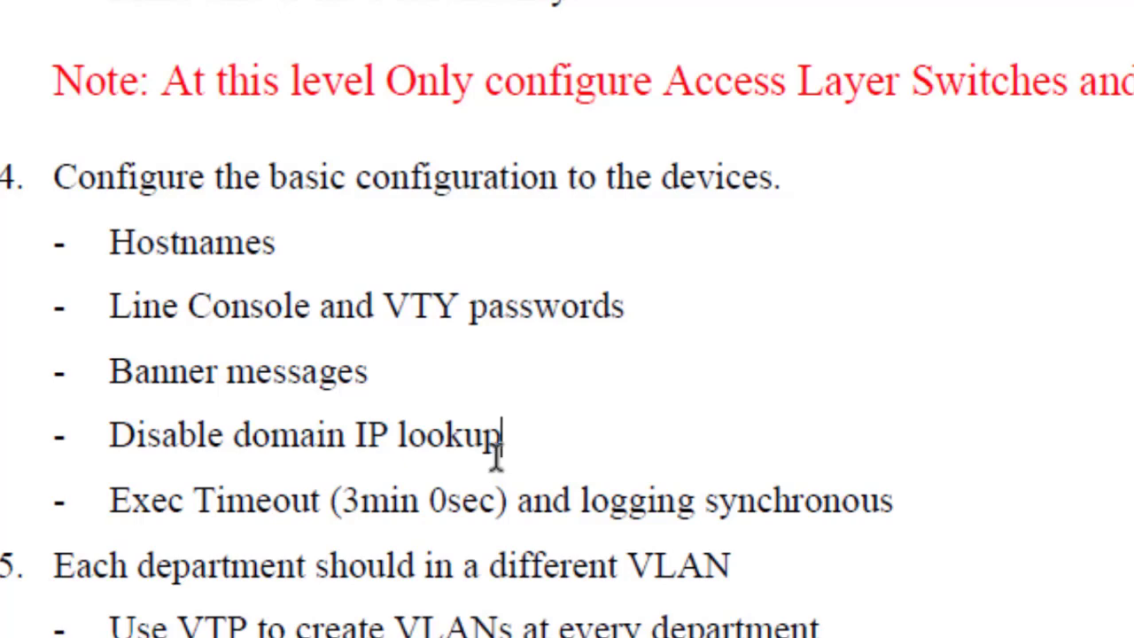
{"action": "mouse_move", "coordinate": [1017, 636]}
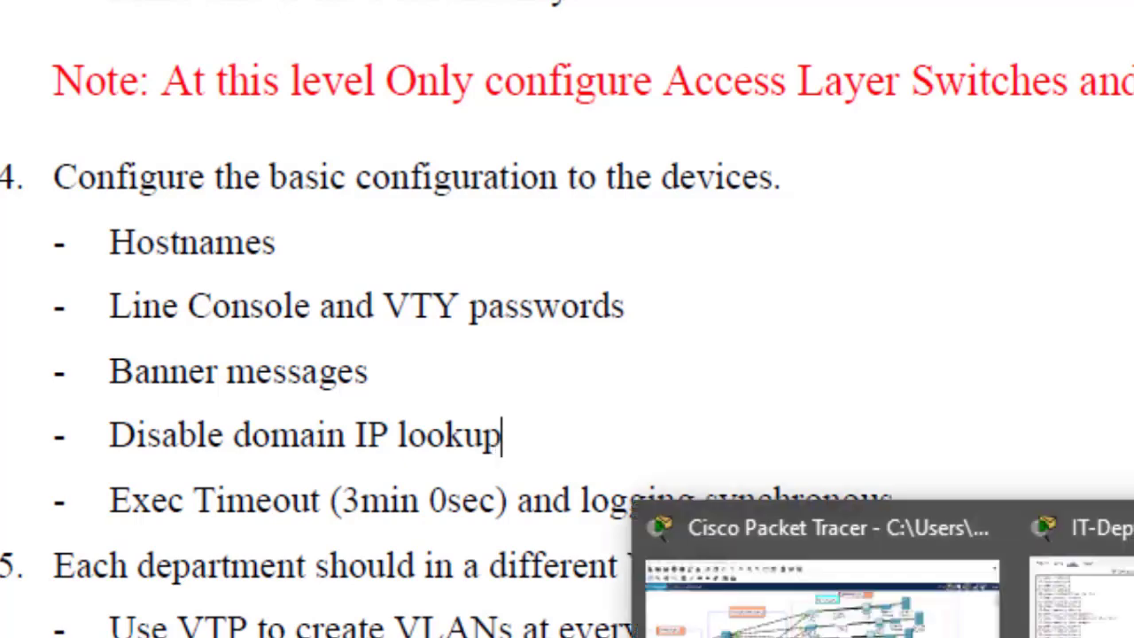
{"action": "left_click", "coordinate": [1076, 589]}
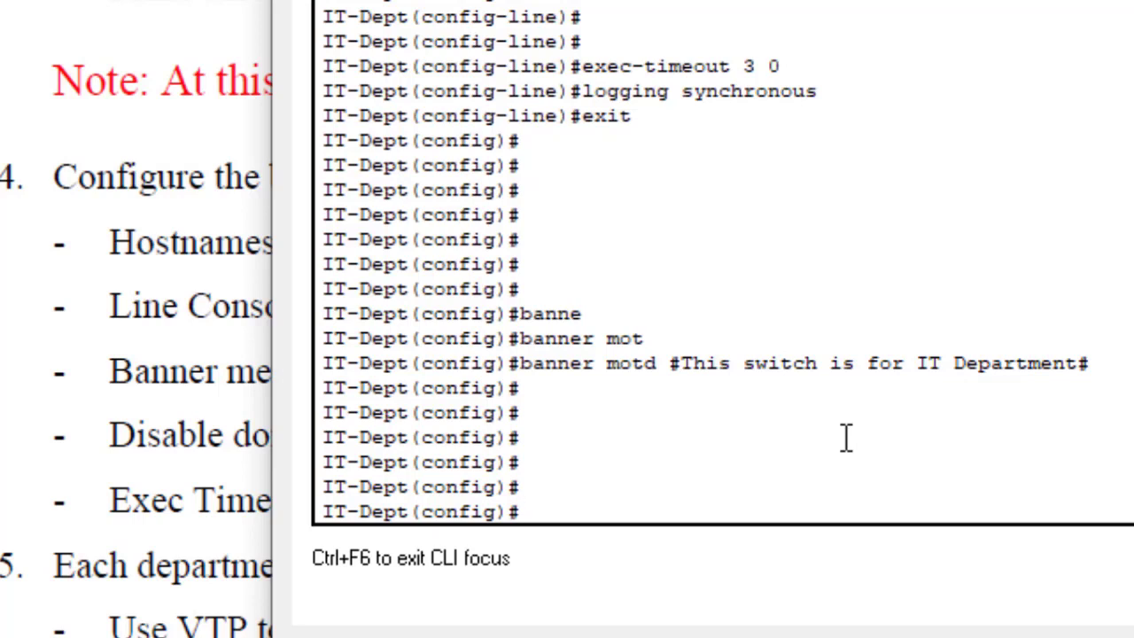
{"action": "type", "text": "do wrrr"}
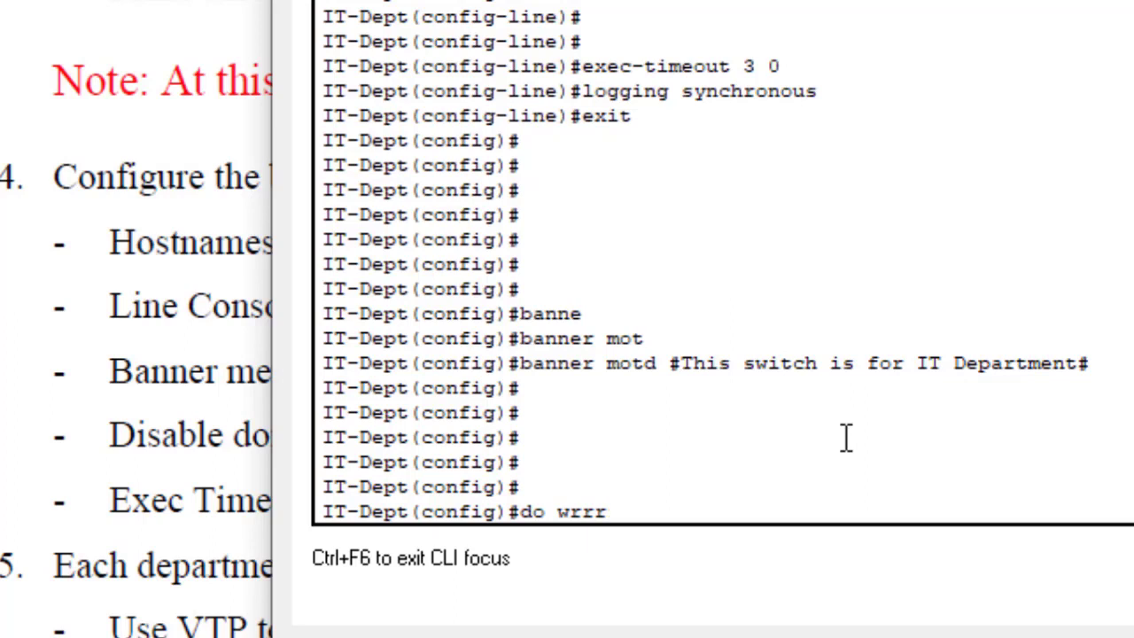
Step: Run the mistyped do wrrr and inspect the resulting domain-server translation message
{"action": "key", "text": "Return"}
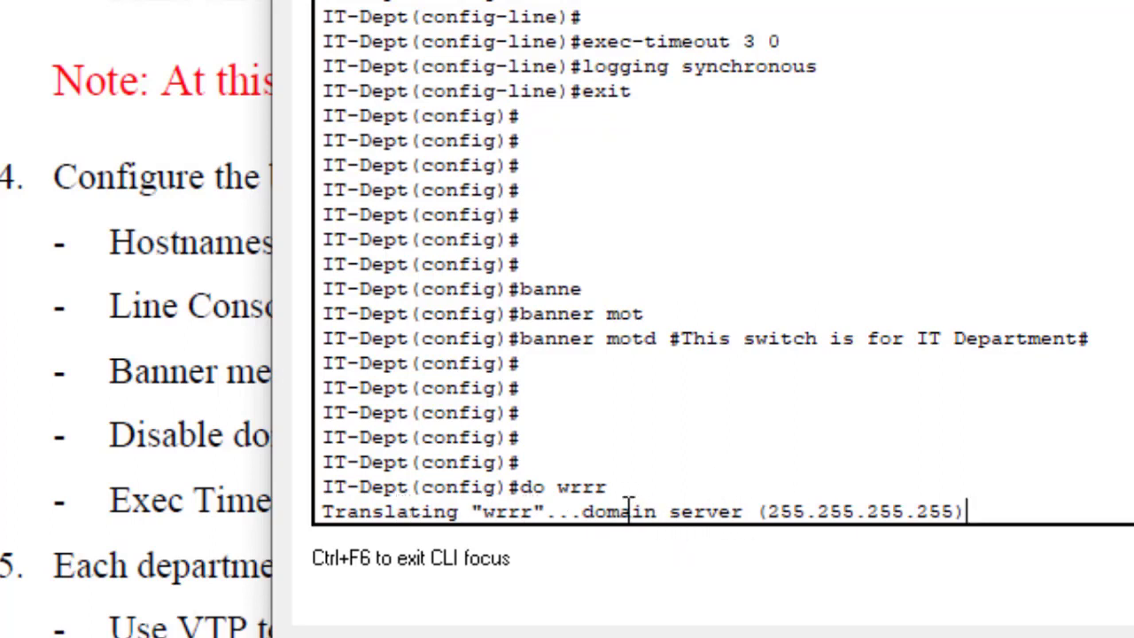
{"action": "left_click_drag", "start_coordinate": [623, 512], "coordinate": [1016, 501]}
{"action": "left_click", "coordinate": [1015, 501]}
{"action": "left_click_drag", "start_coordinate": [1002, 501], "coordinate": [292, 498]}
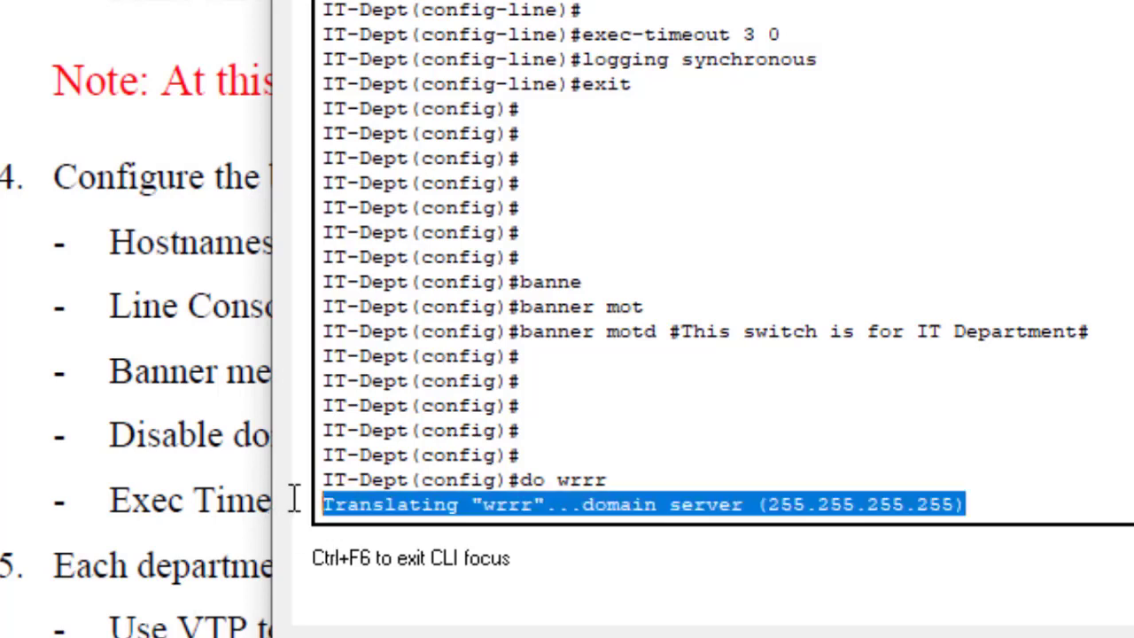
{"action": "left_click", "coordinate": [999, 491]}
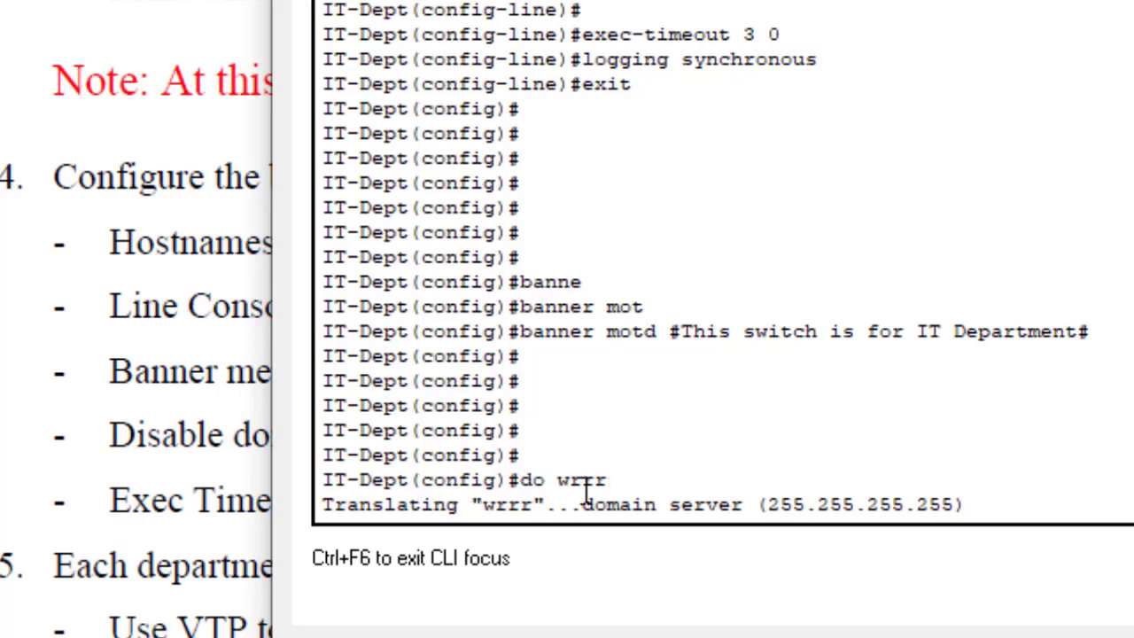
{"action": "left_click_drag", "start_coordinate": [620, 481], "coordinate": [560, 471]}
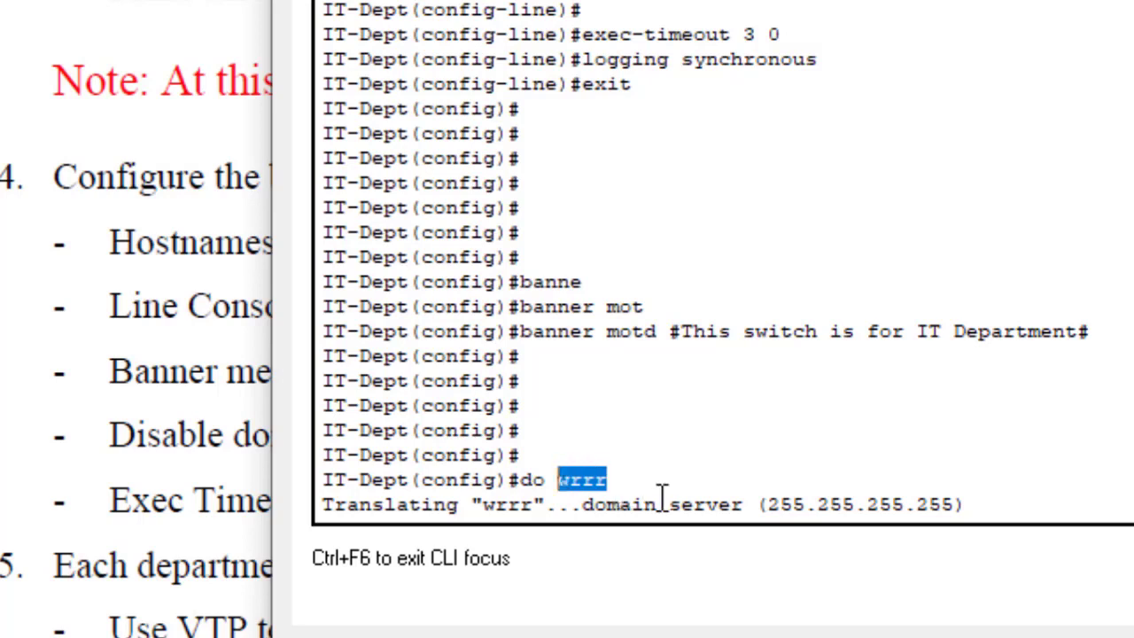
{"action": "left_click", "coordinate": [1014, 496]}
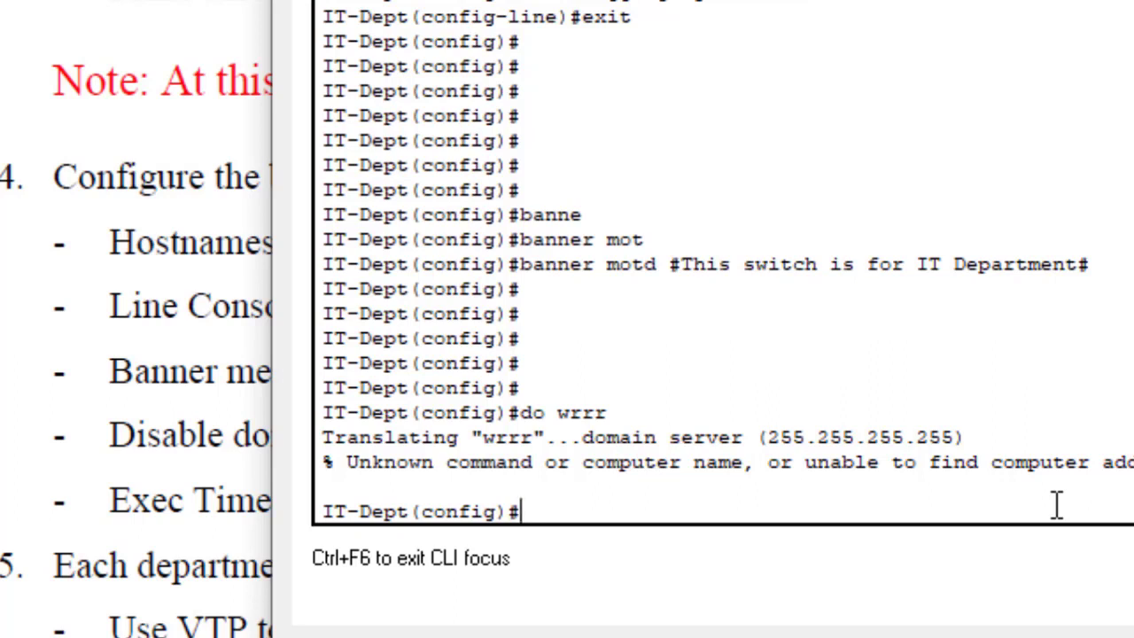
Step: Rerun do wrrr from history until the name lookup is aborted
{"action": "key", "text": "Up"}
{"action": "key", "text": "Return"}
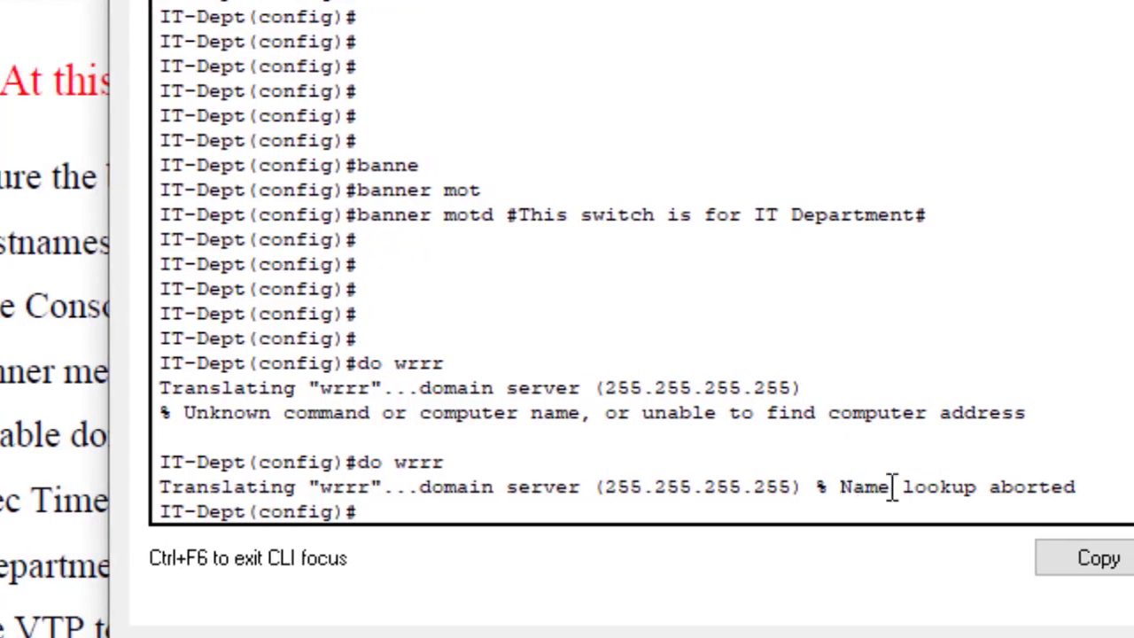
{"action": "left_click_drag", "start_coordinate": [840, 486], "coordinate": [1078, 486]}
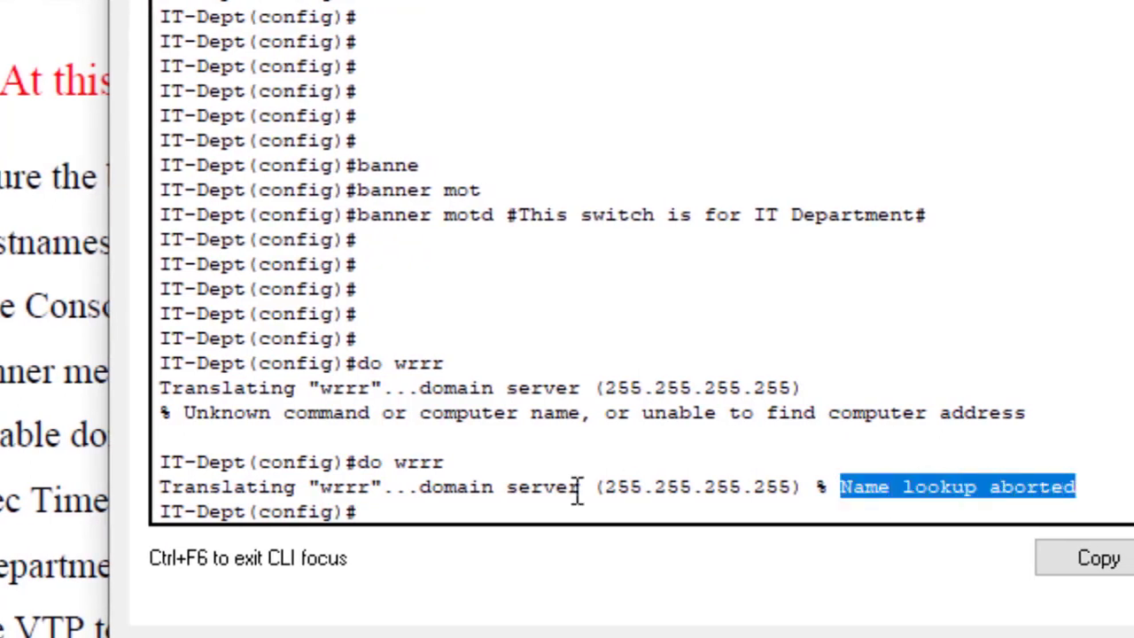
{"action": "left_click", "coordinate": [472, 506]}
Step: Enter 'no ip domain lookup' on the IT-Dept switch in global config mode
{"action": "key", "text": "Return"}
{"action": "key", "text": "Return"}
{"action": "key", "text": "Return"}
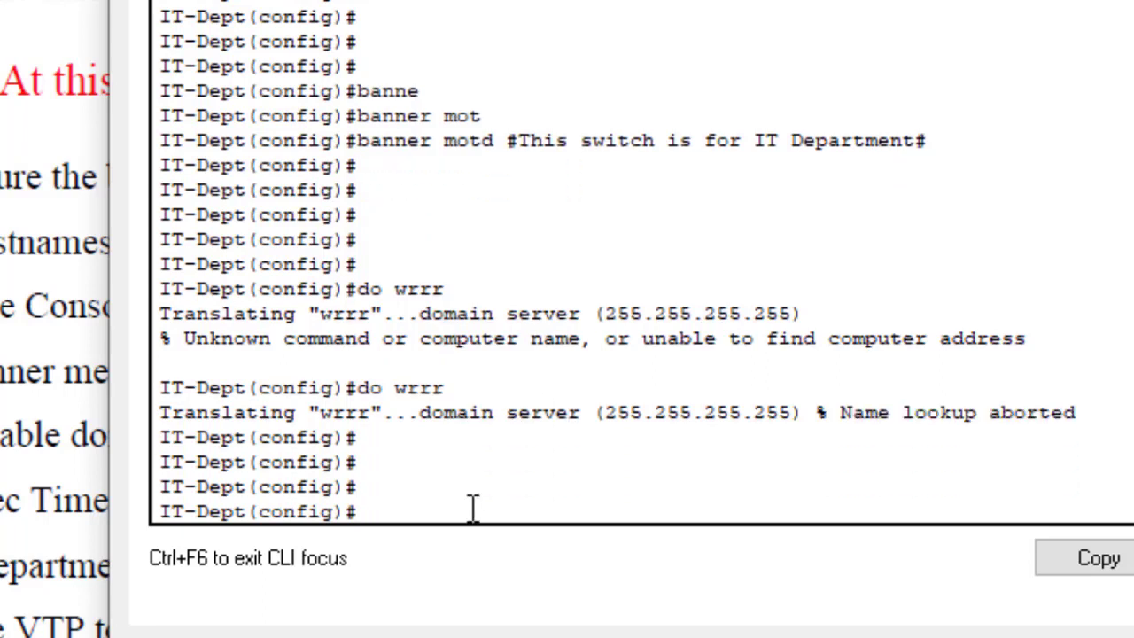
{"action": "type", "text": "no ip do"}
{"action": "type", "text": "m"}
{"action": "key", "text": "Tab"}
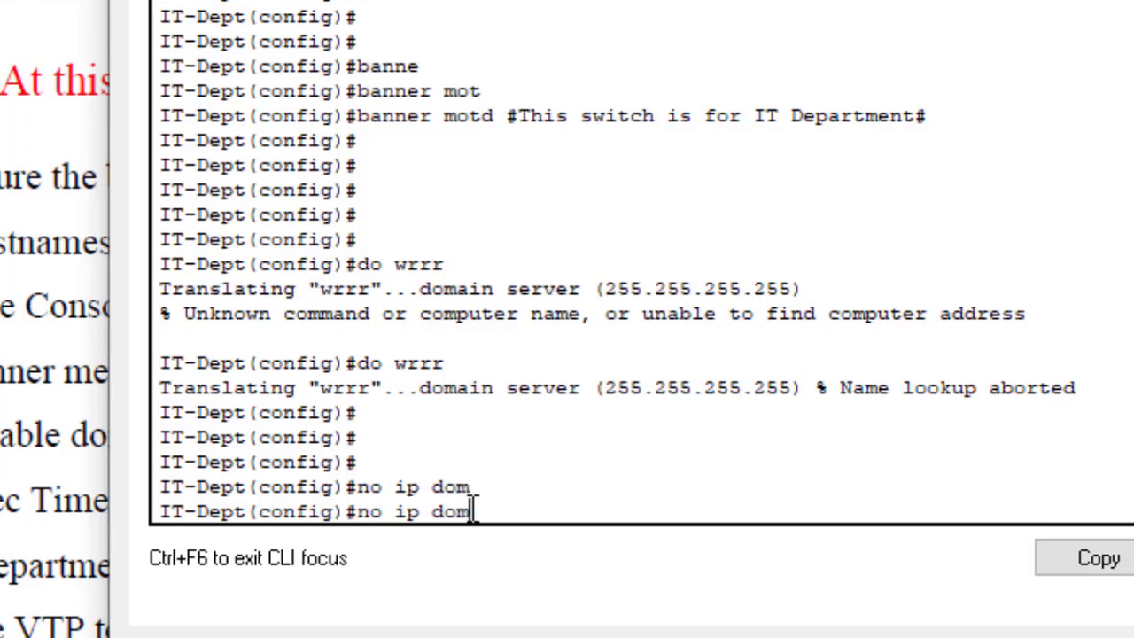
{"action": "type", "text": "ain lookup"}
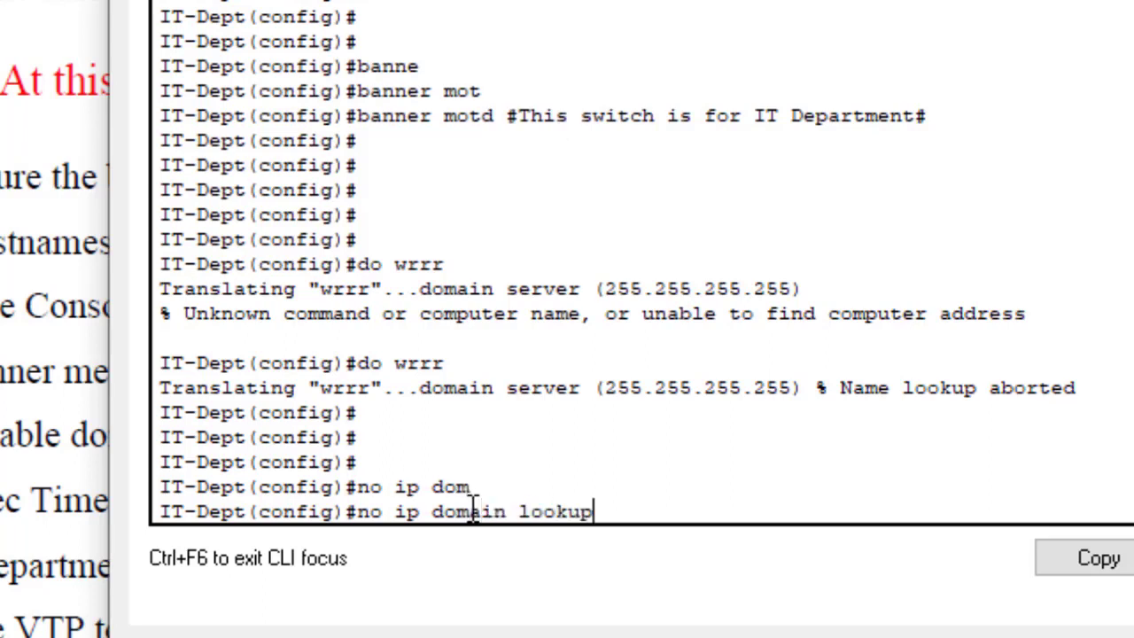
{"action": "key", "text": "Tab"}
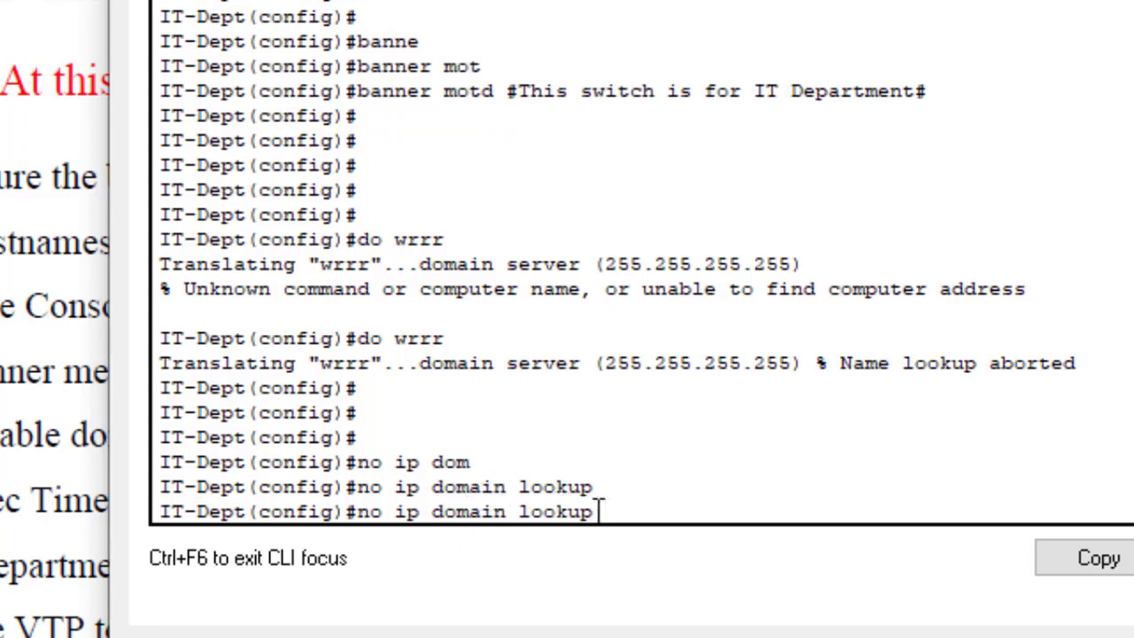
{"action": "key", "text": "Return"}
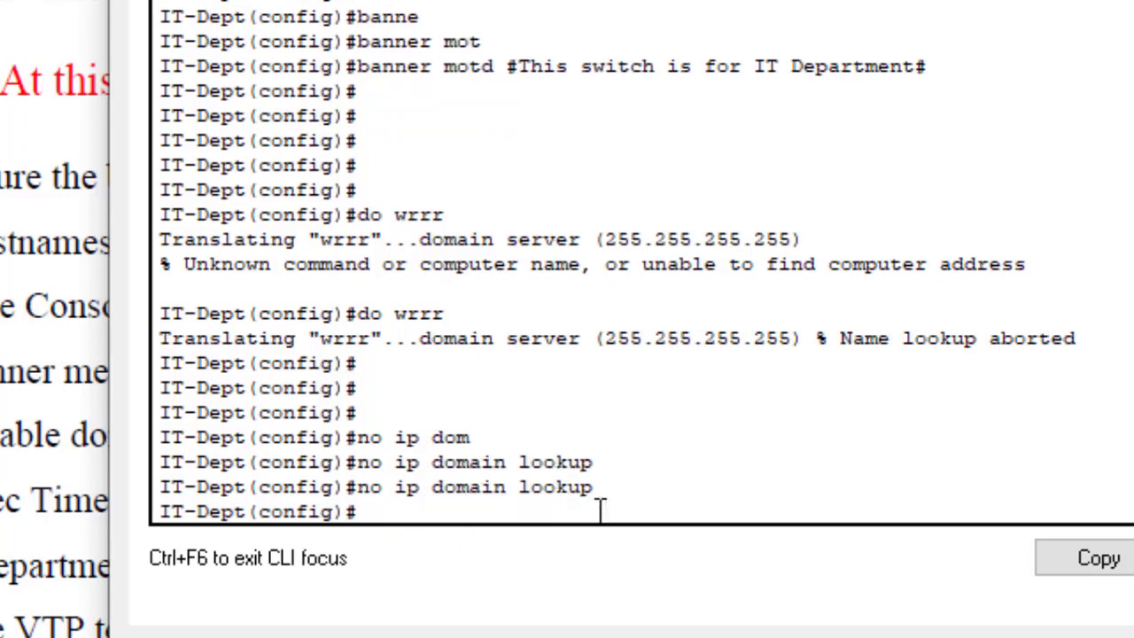
{"action": "key", "text": "Return"}
{"action": "key", "text": "Return"}
{"action": "key", "text": "Return"}
{"action": "key", "text": "Return"}
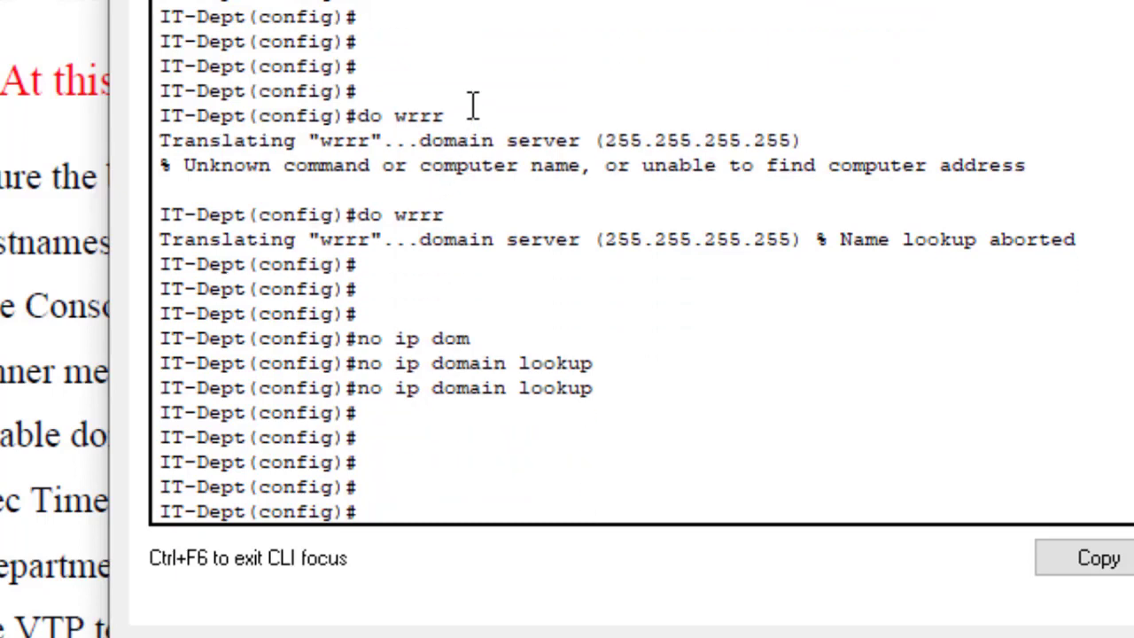
Step: Rerun do wrrr to confirm it now fails instantly with an Unknown command error
{"action": "left_click_drag", "start_coordinate": [445, 115], "coordinate": [369, 115]}
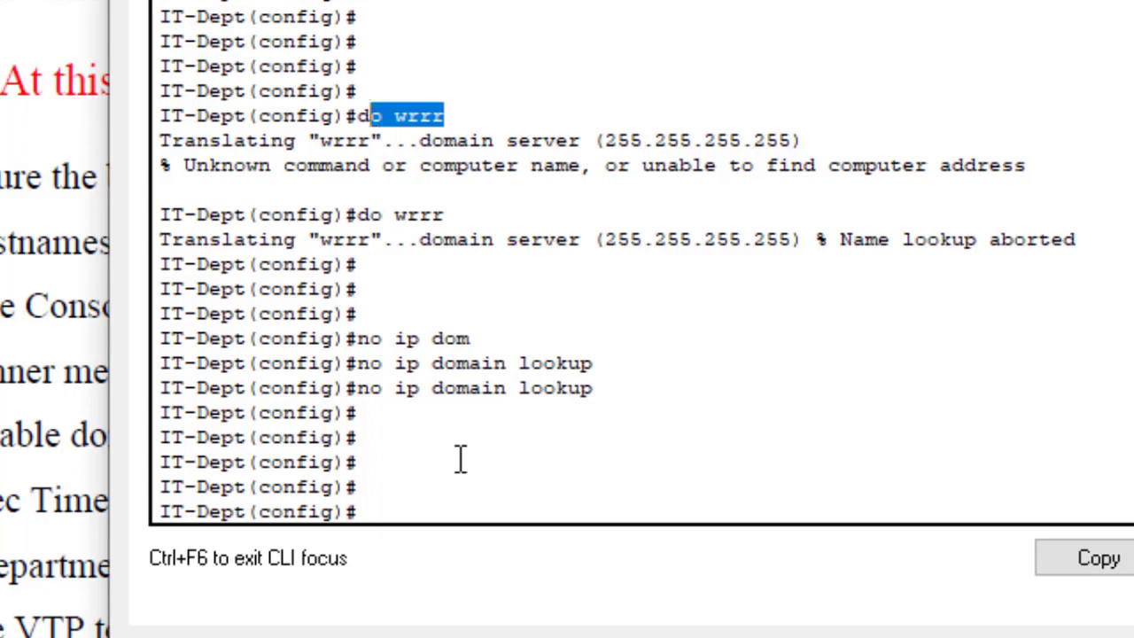
{"action": "left_click", "coordinate": [426, 472]}
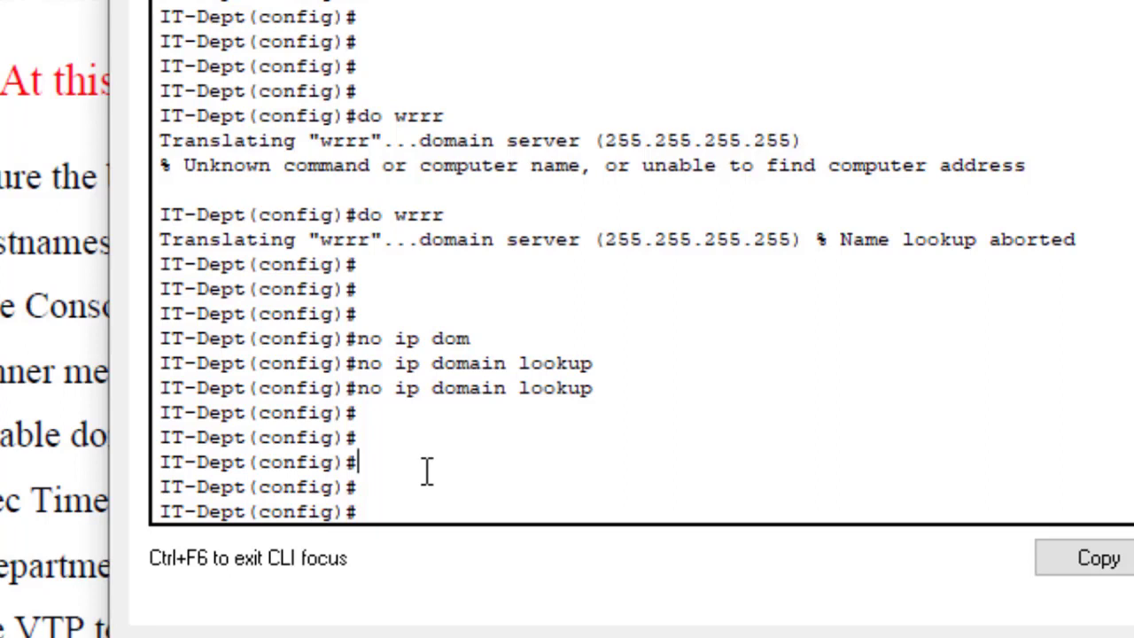
{"action": "key", "text": "Up"}
{"action": "key", "text": "Up"}
{"action": "key", "text": "Up"}
{"action": "key", "text": "Up"}
{"action": "key", "text": "Return"}
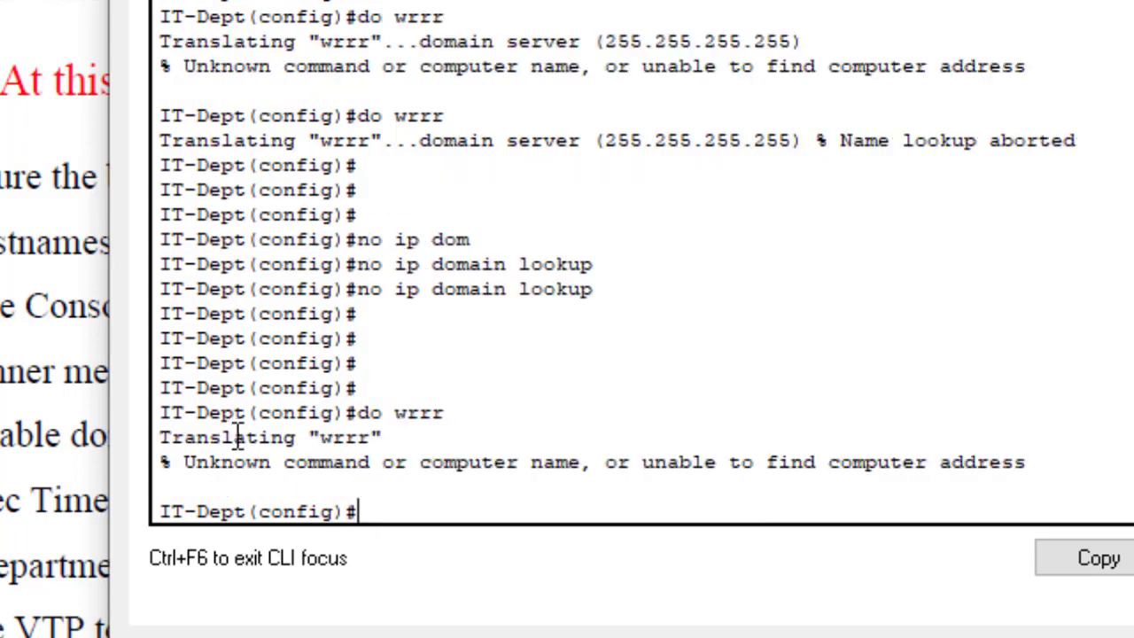
{"action": "left_click_drag", "start_coordinate": [382, 438], "coordinate": [320, 437]}
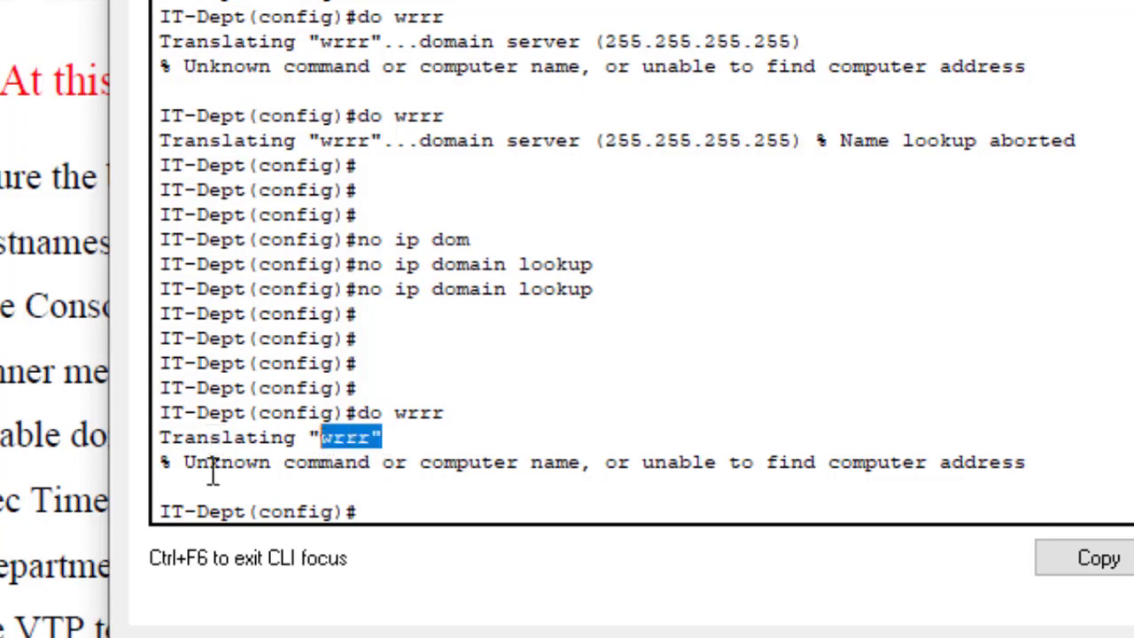
{"action": "left_click_drag", "start_coordinate": [196, 474], "coordinate": [1068, 459]}
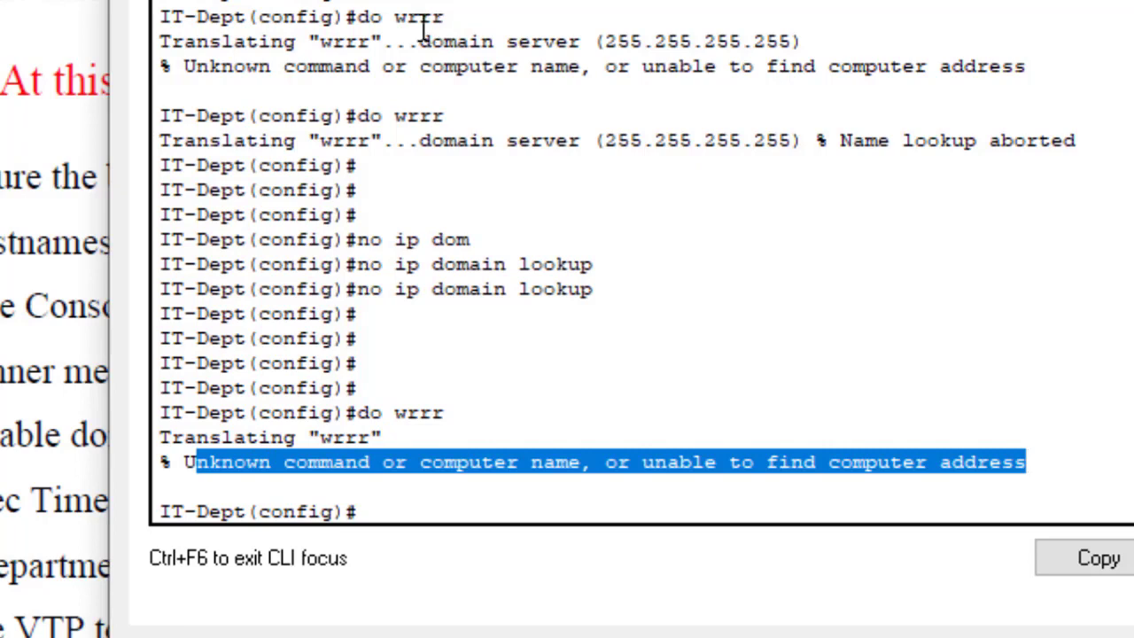
{"action": "left_click_drag", "start_coordinate": [414, 28], "coordinate": [523, 94]}
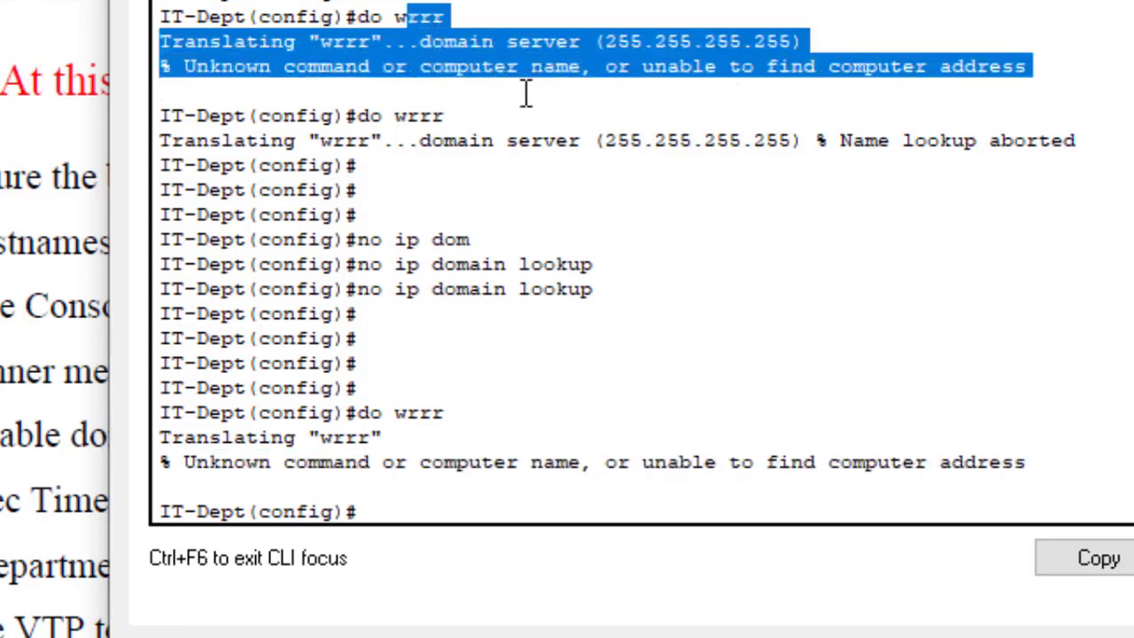
{"action": "left_click", "coordinate": [392, 509]}
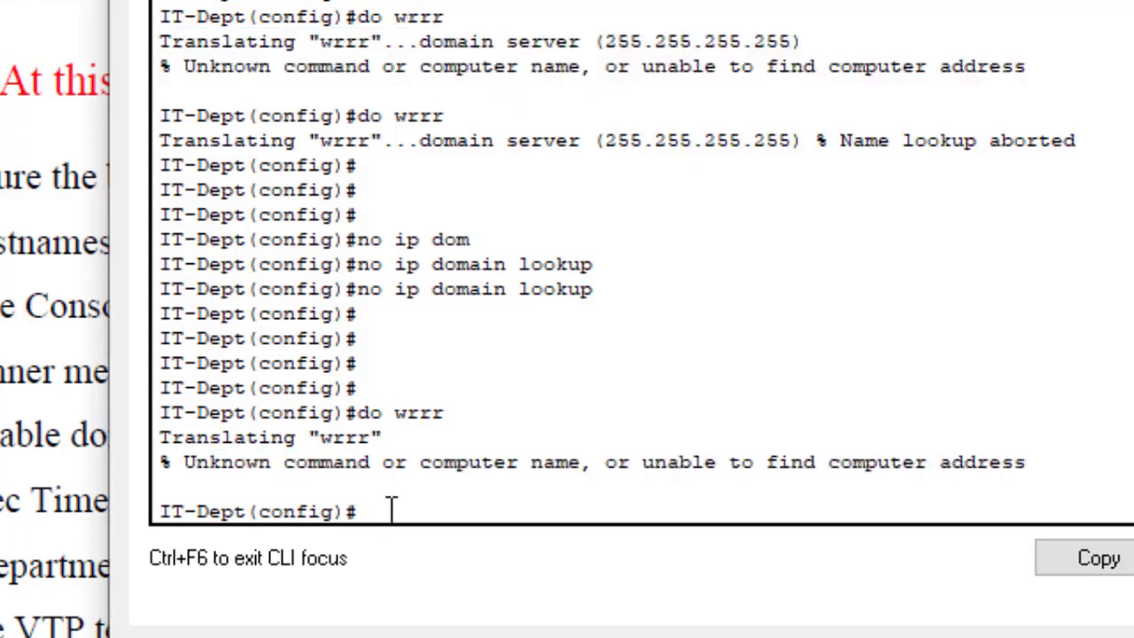
{"action": "key", "text": "Return"}
{"action": "key", "text": "Return"}
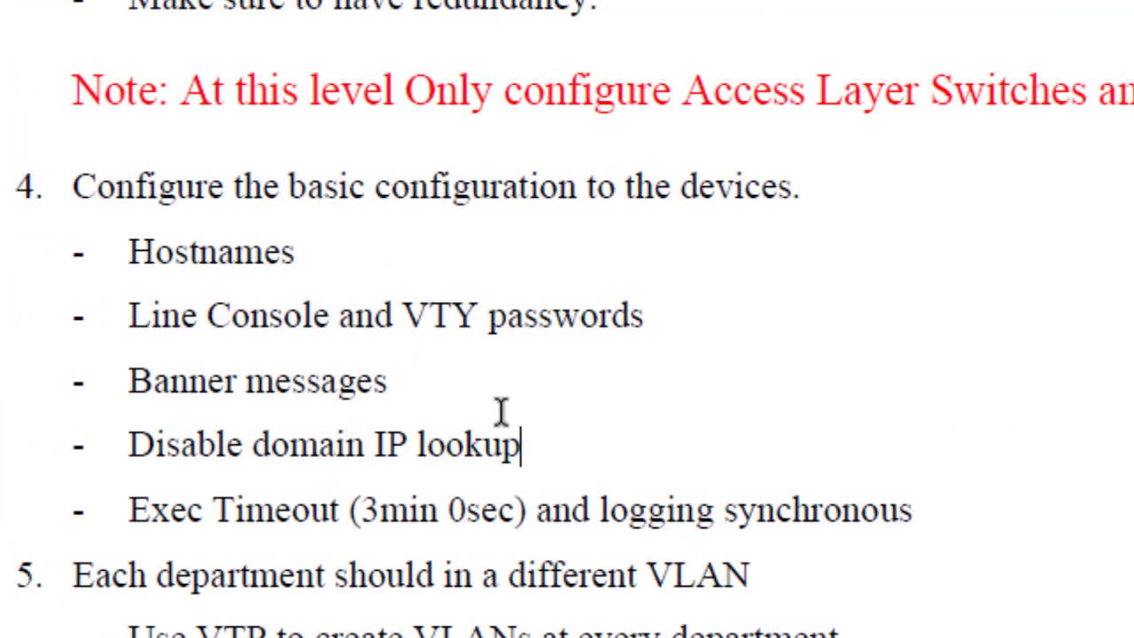
Step: Highlight the Hostnames, Line Console and VTY passwords, and Banner messages requirements, then return to the IT-Dept CLI
{"action": "left_click_drag", "start_coordinate": [299, 254], "coordinate": [88, 248]}
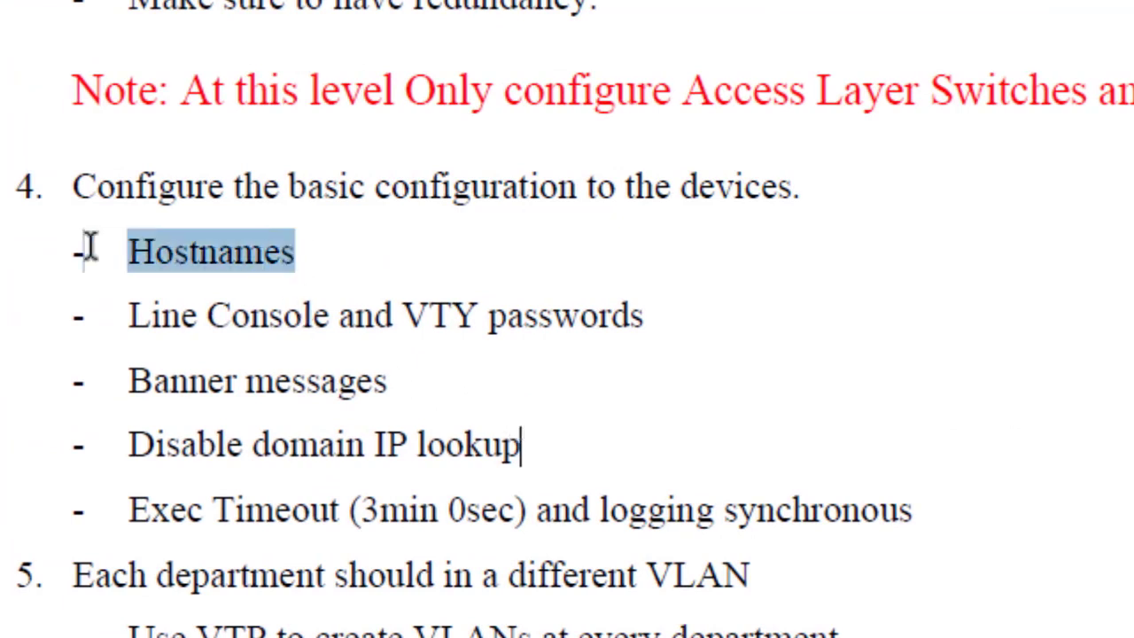
{"action": "left_click_drag", "start_coordinate": [671, 317], "coordinate": [186, 313]}
{"action": "left_click_drag", "start_coordinate": [439, 382], "coordinate": [131, 382]}
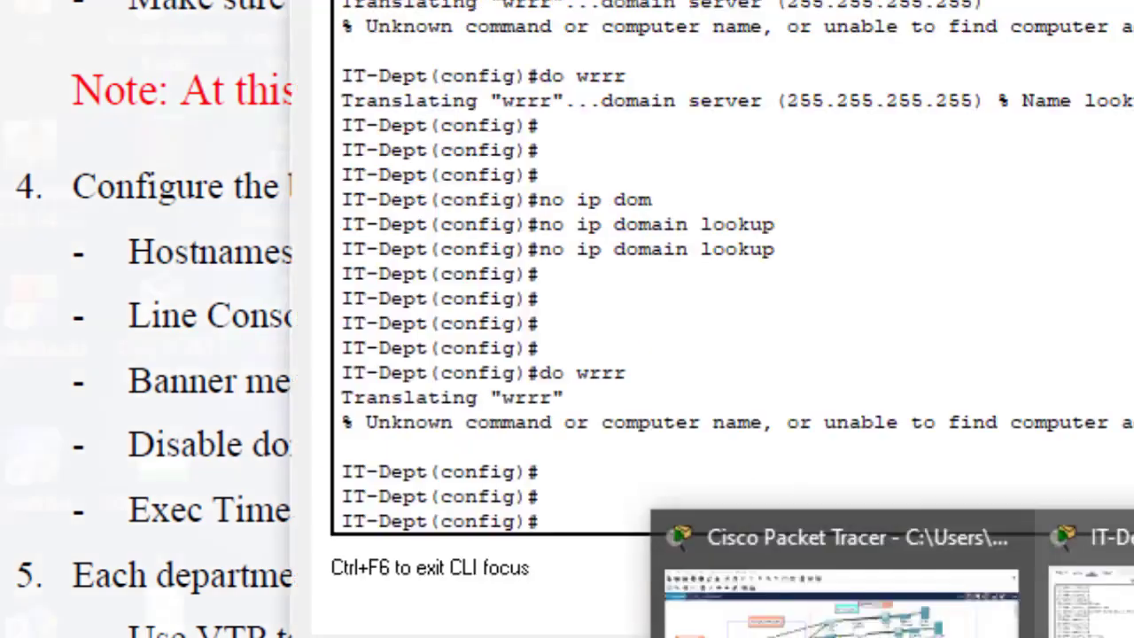
{"action": "left_click", "coordinate": [1041, 631]}
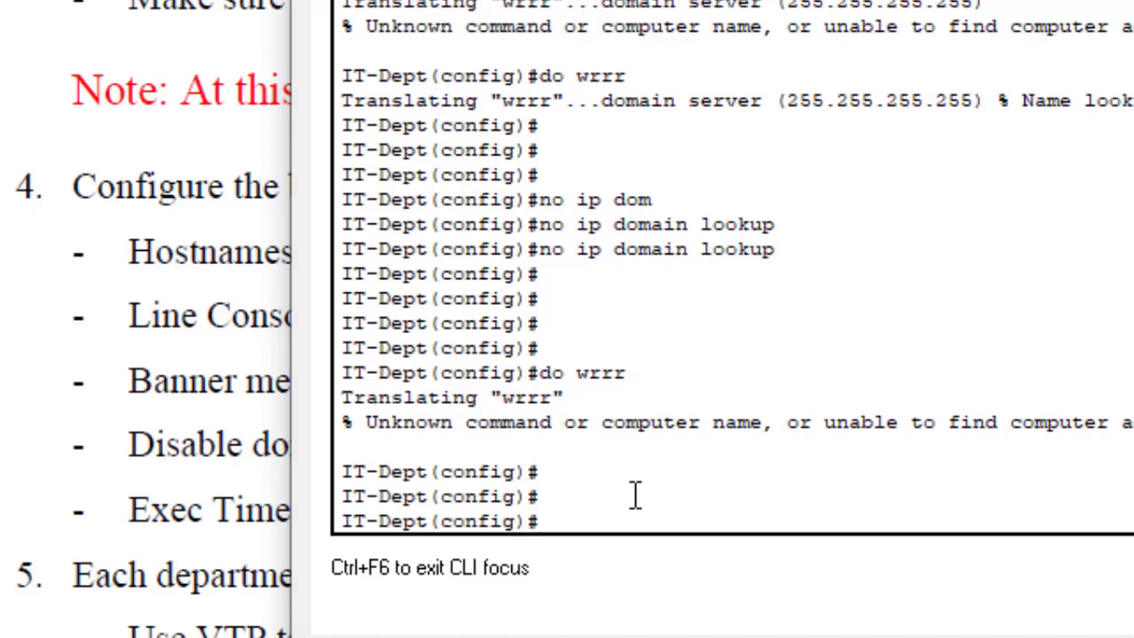
Step: Save IT-Dept's configuration with do wr, exit to the IT-Dept# prompt, and show the topology
{"action": "type", "text": "do wr"}
{"action": "key", "text": "Return"}
{"action": "key", "text": "Return"}
{"action": "key", "text": "Return"}
{"action": "key", "text": "Return"}
{"action": "key", "text": "Return"}
{"action": "key", "text": "Return"}
{"action": "type", "text": "e"}
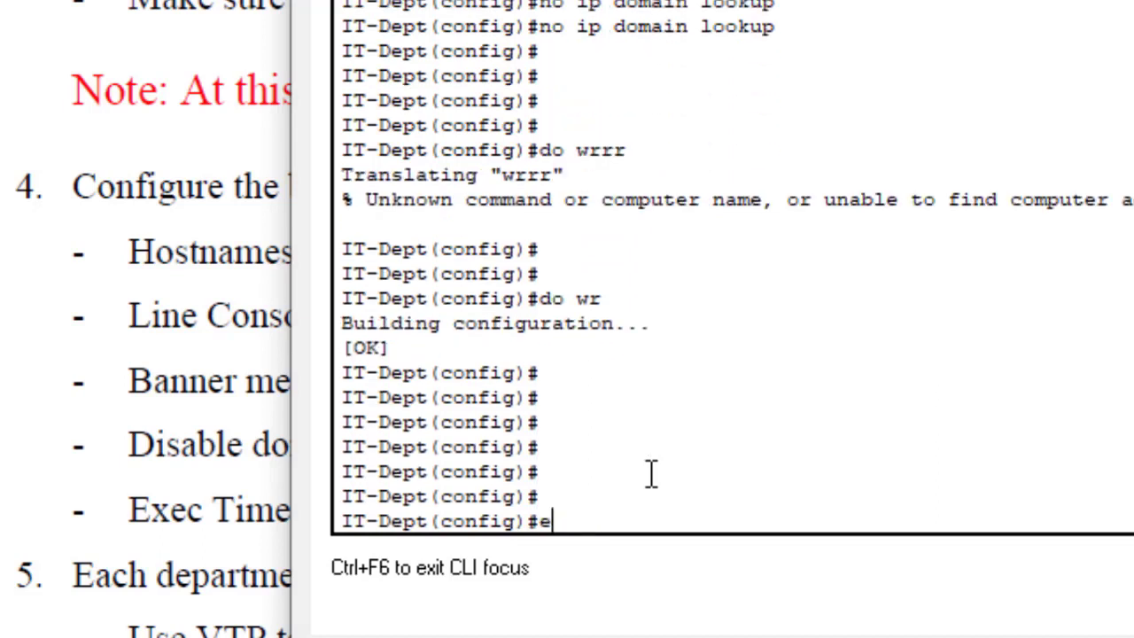
{"action": "type", "text": "xit"}
{"action": "key", "text": "Return"}
{"action": "key", "text": "Return"}
{"action": "key", "text": "Return"}
{"action": "key", "text": "Return"}
{"action": "key", "text": "Return"}
{"action": "key", "text": "Return"}
{"action": "key", "text": "Return"}
{"action": "key", "text": "Return"}
{"action": "key", "text": "Return"}
{"action": "key", "text": "Return"}
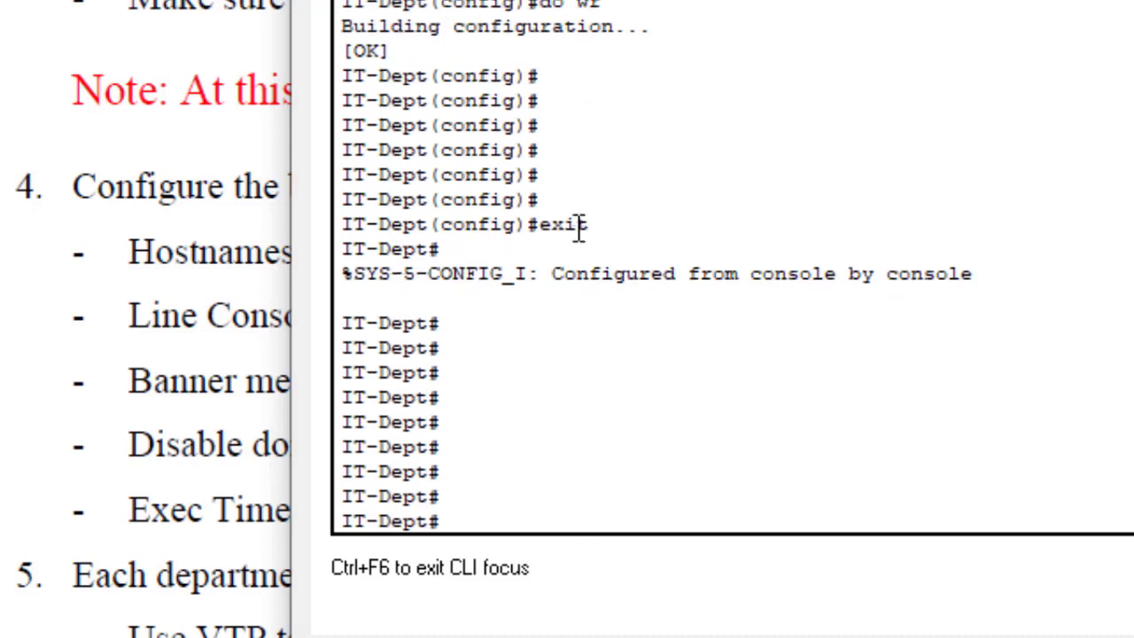
{"action": "left_click_drag", "start_coordinate": [603, 228], "coordinate": [304, 224]}
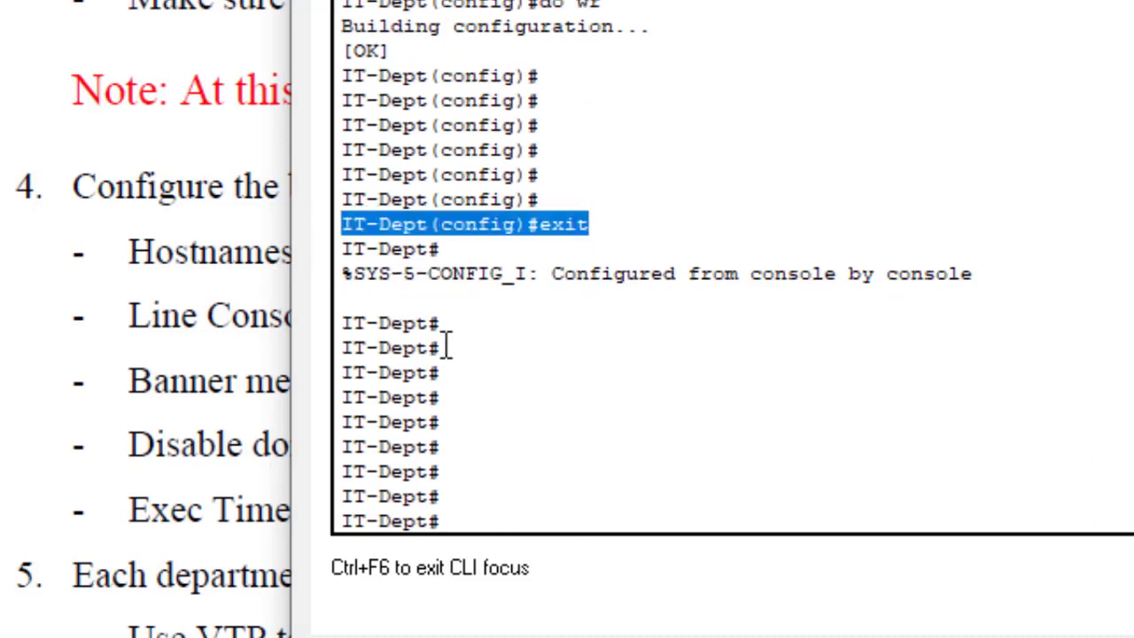
{"action": "left_click_drag", "start_coordinate": [456, 331], "coordinate": [240, 364]}
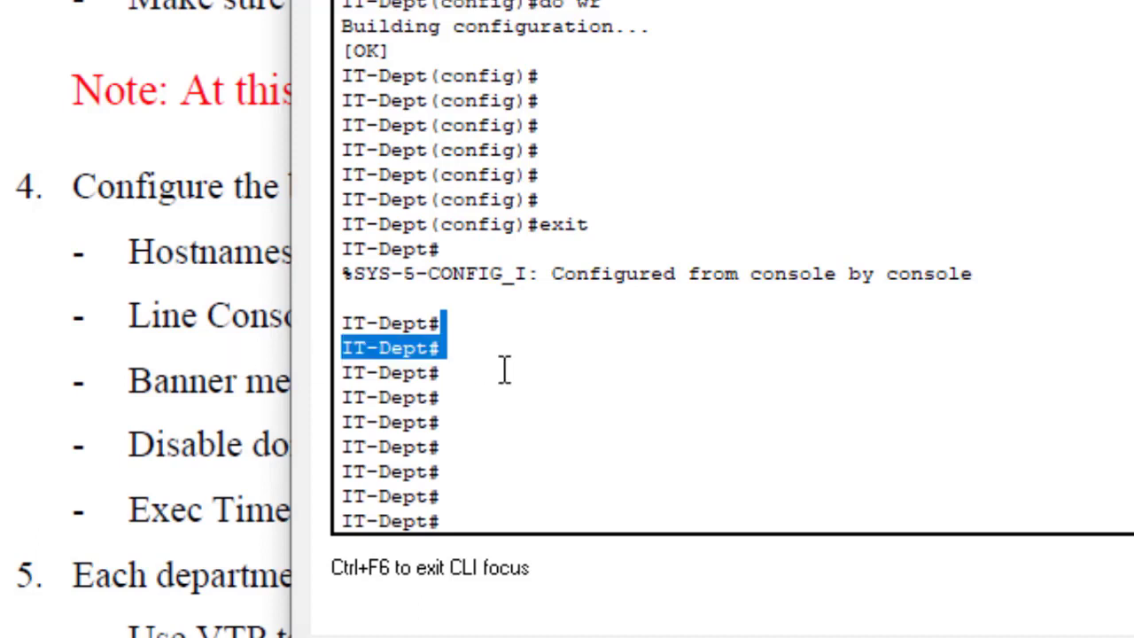
{"action": "mouse_move", "coordinate": [1032, 636]}
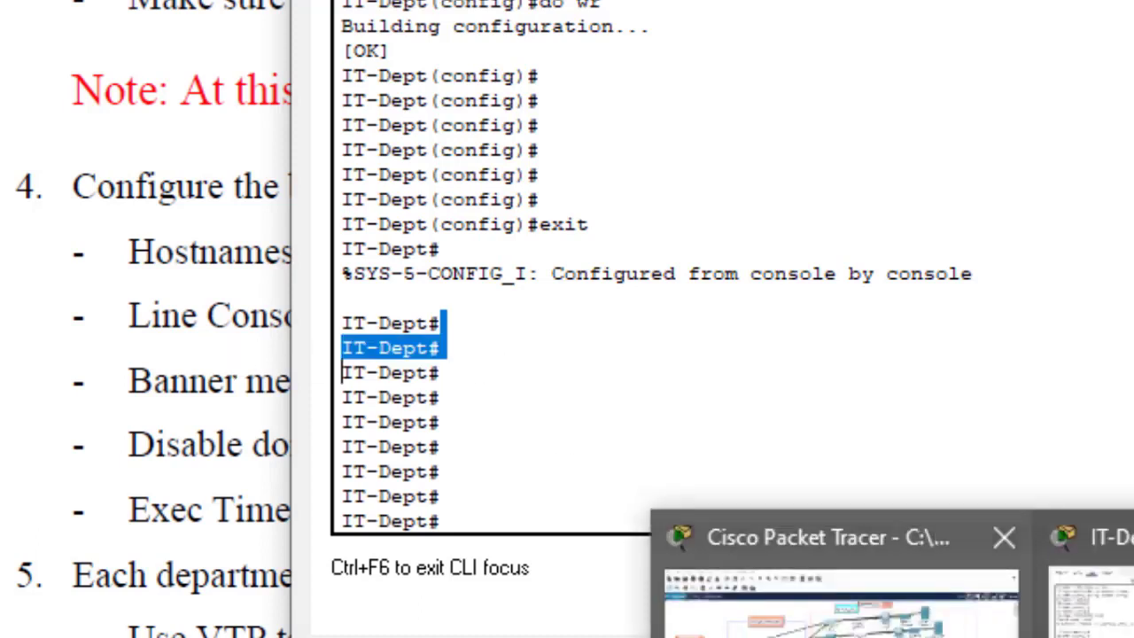
{"action": "left_click", "coordinate": [842, 621]}
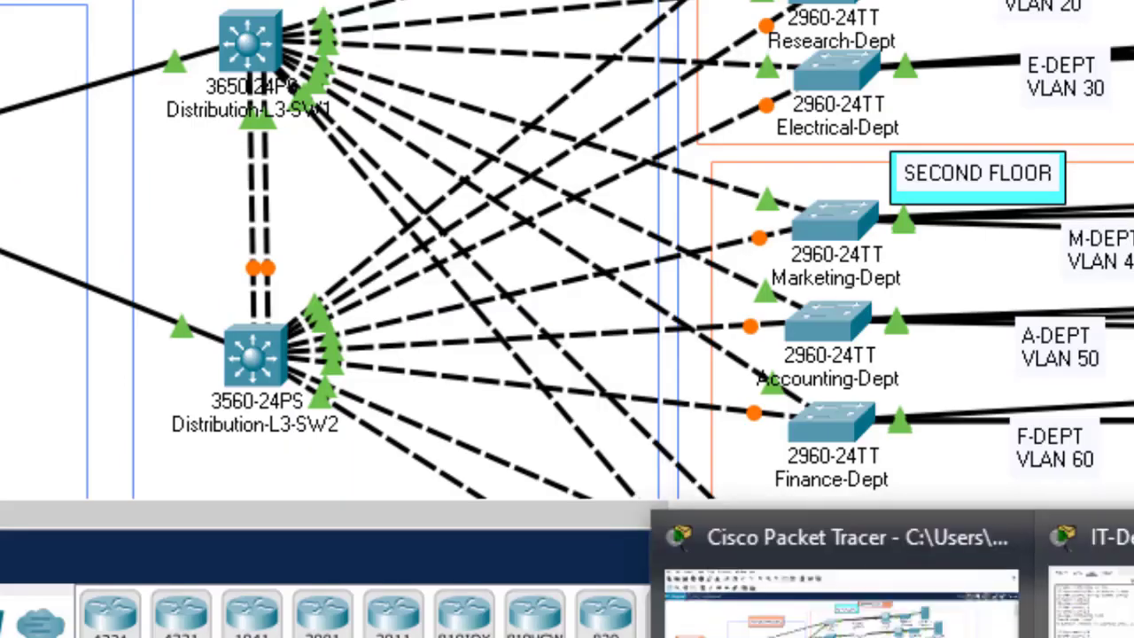
Step: Reopen the IT-Dept CLI and run sh start to display the saved startup configuration
{"action": "left_click", "coordinate": [1090, 611]}
{"action": "left_click_drag", "start_coordinate": [509, 0], "coordinate": [726, 3]}
{"action": "left_click", "coordinate": [782, 343]}
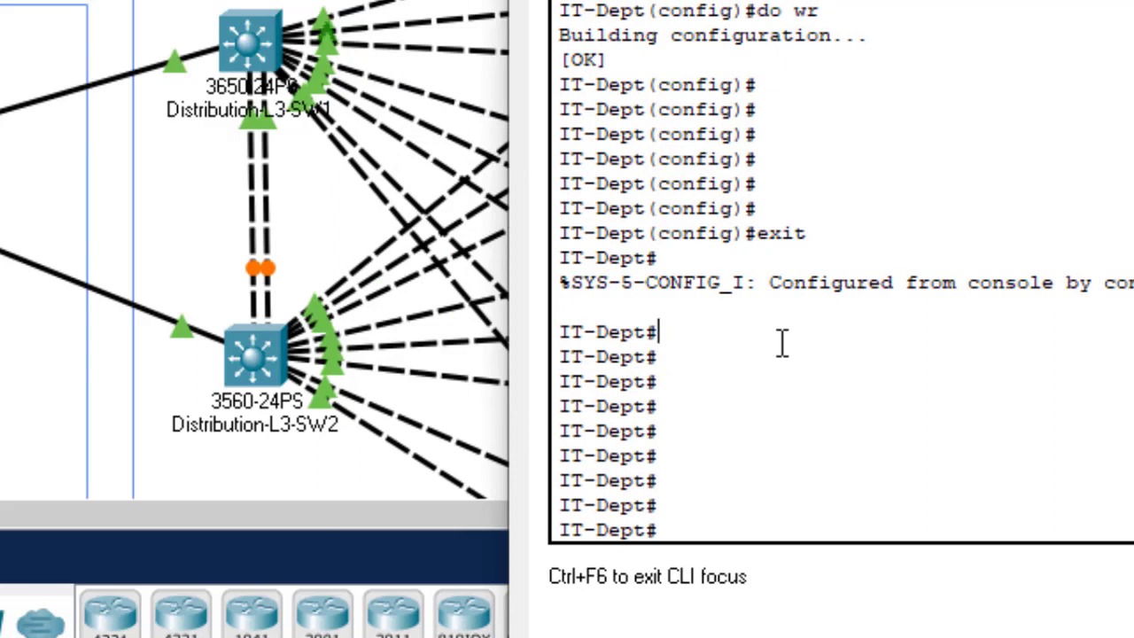
{"action": "key", "text": "Return"}
{"action": "key", "text": "Return"}
{"action": "key", "text": "Return"}
{"action": "key", "text": "Return"}
{"action": "type", "text": "sh"}
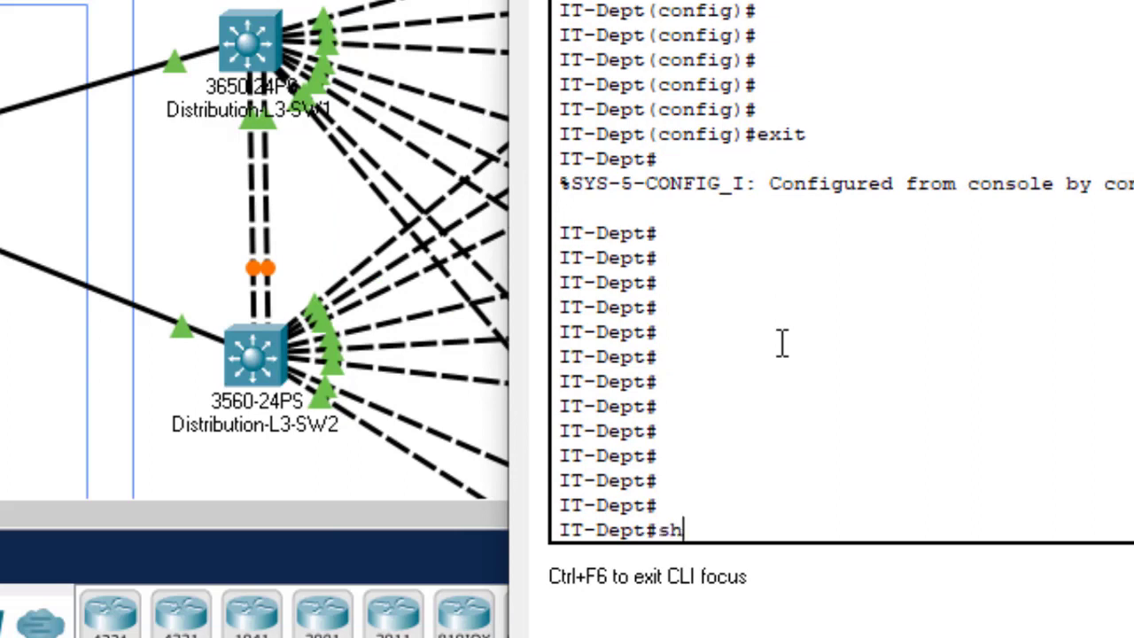
{"action": "type", "text": " start"}
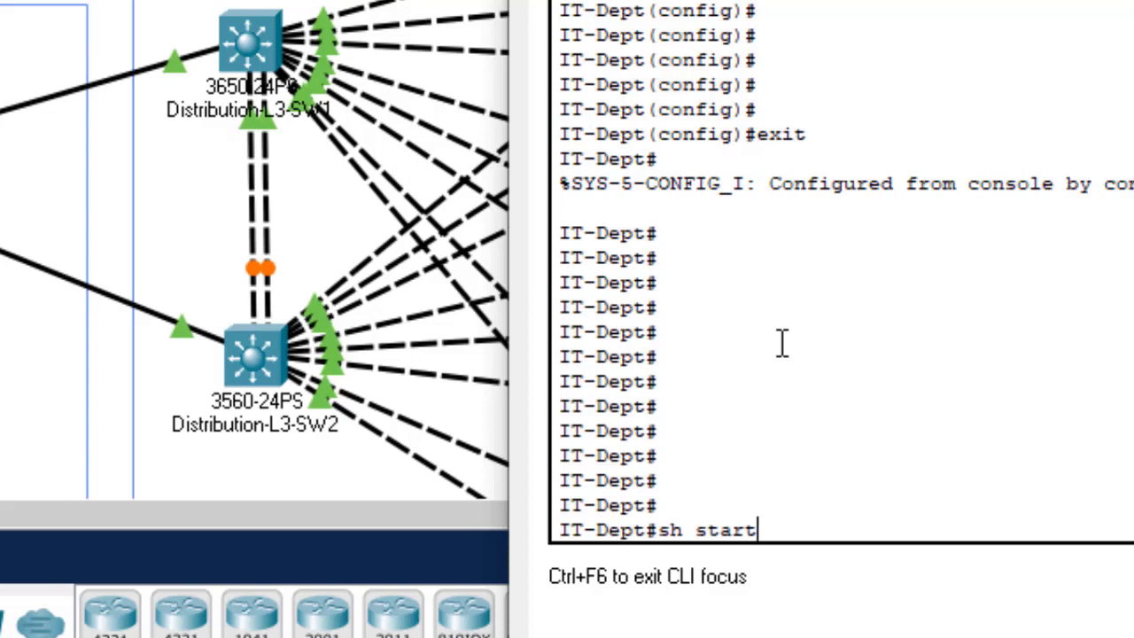
{"action": "key", "text": "Return"}
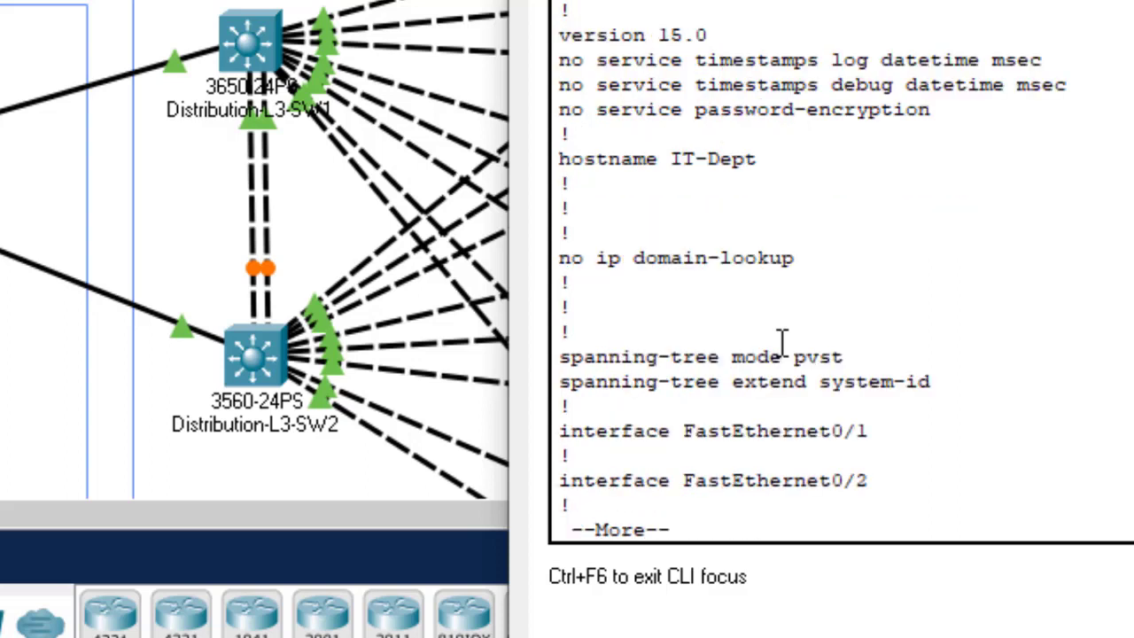
{"action": "key", "text": "Return"}
{"action": "key", "text": "Return"}
{"action": "key", "text": "Return"}
{"action": "key", "text": "Return"}
{"action": "key", "text": "Return"}
{"action": "key", "text": "Return"}
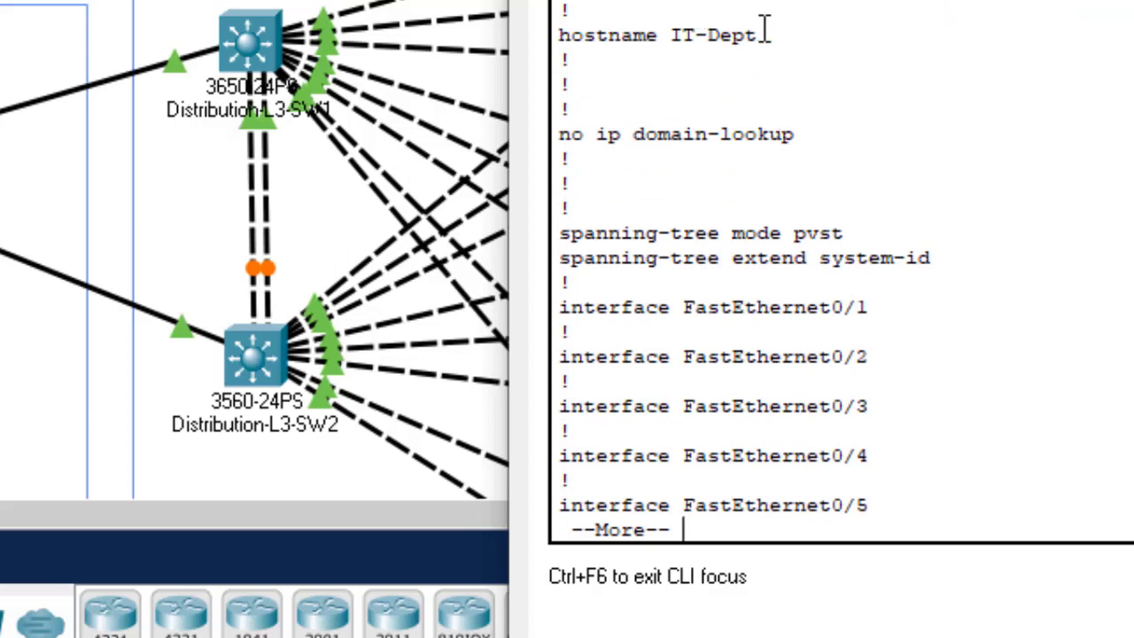
Step: Verify the hostname, no ip domain lookup, banner, console password, logging synchronous and exec-timeout 3 0 lines
{"action": "left_click_drag", "start_coordinate": [760, 34], "coordinate": [671, 36]}
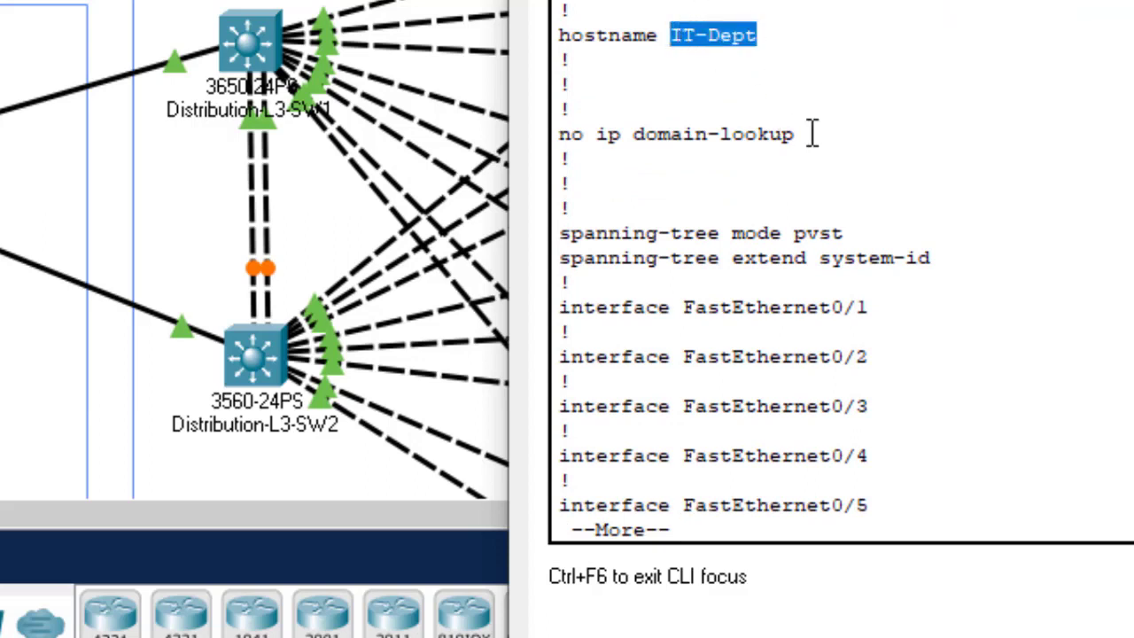
{"action": "left_click_drag", "start_coordinate": [812, 134], "coordinate": [574, 108]}
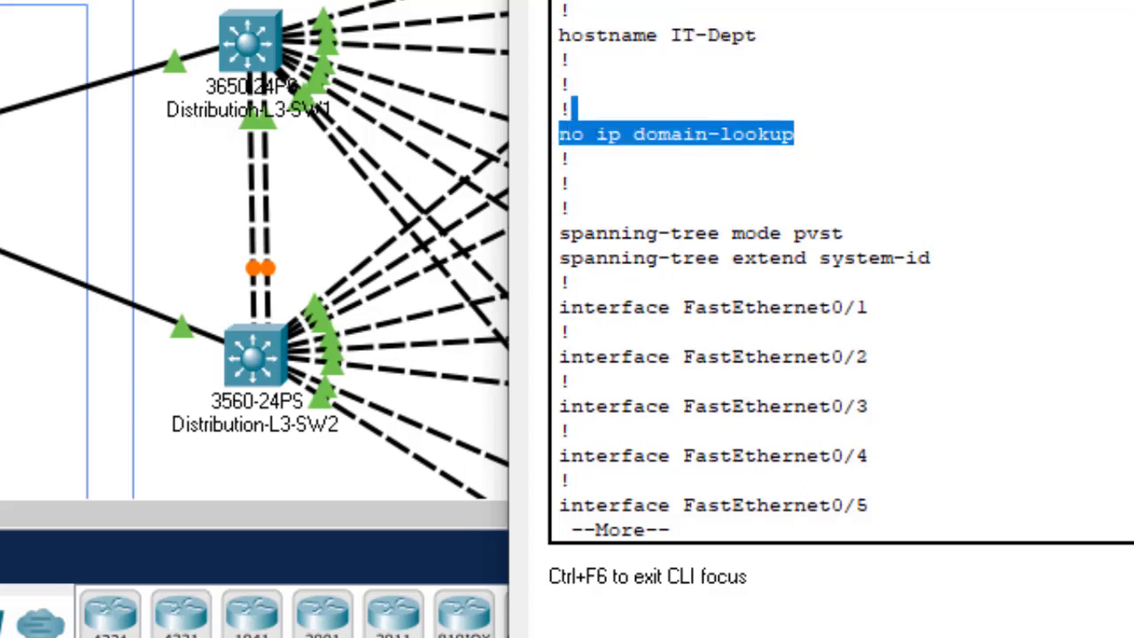
{"action": "scroll", "coordinate": [574, 108], "scroll_direction": "down", "scroll_amount": 1}
{"action": "left_click", "coordinate": [575, 108]}
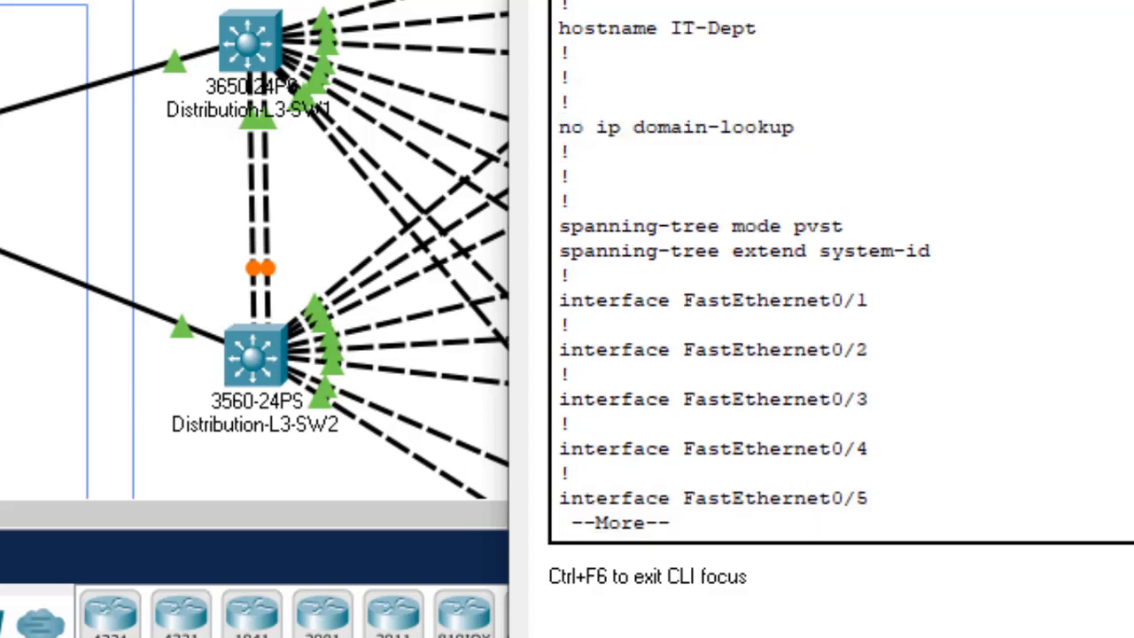
{"action": "key", "text": "Return"}
{"action": "key", "text": "space"}
{"action": "key", "text": "space"}
{"action": "key", "text": "space"}
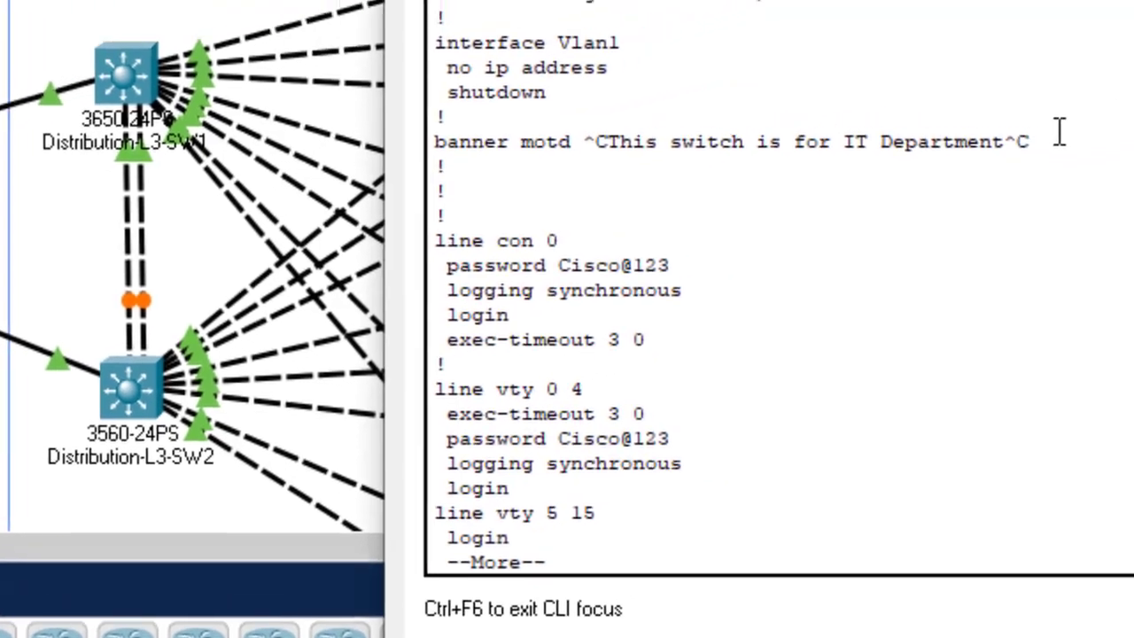
{"action": "left_click_drag", "start_coordinate": [1058, 132], "coordinate": [582, 138]}
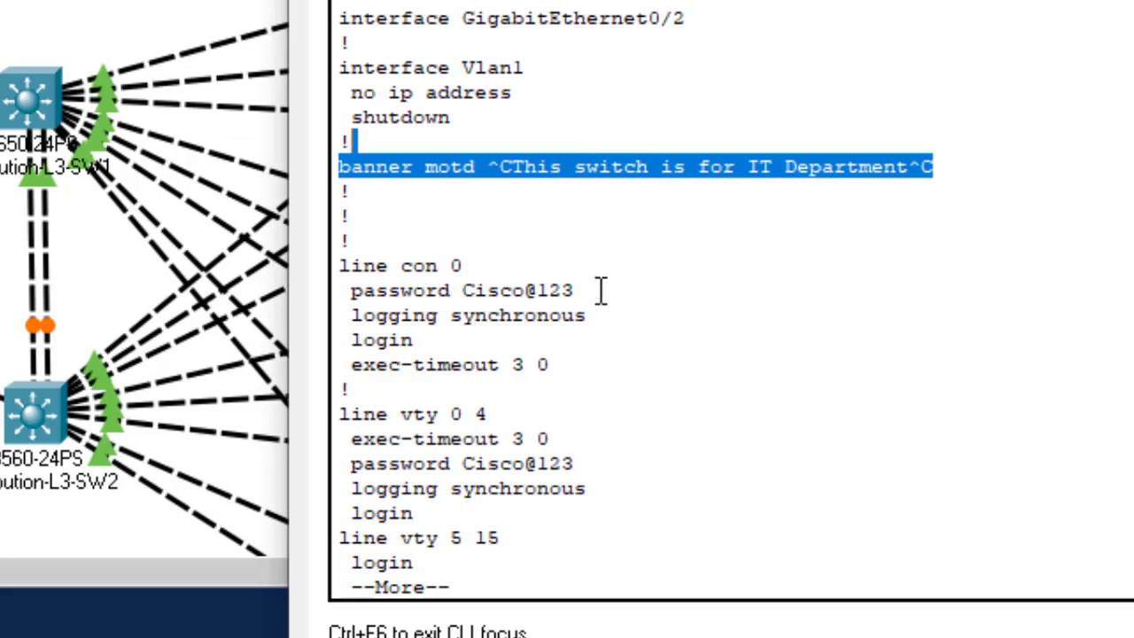
{"action": "left_click_drag", "start_coordinate": [601, 289], "coordinate": [475, 290]}
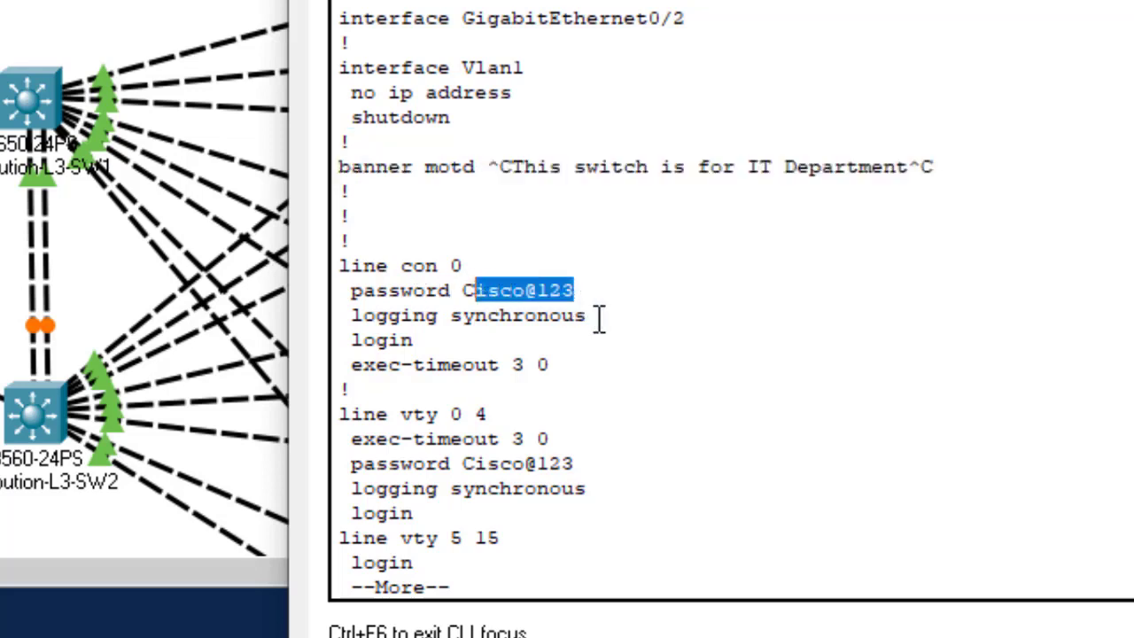
{"action": "left_click_drag", "start_coordinate": [599, 317], "coordinate": [451, 316]}
{"action": "left_click_drag", "start_coordinate": [577, 366], "coordinate": [438, 365]}
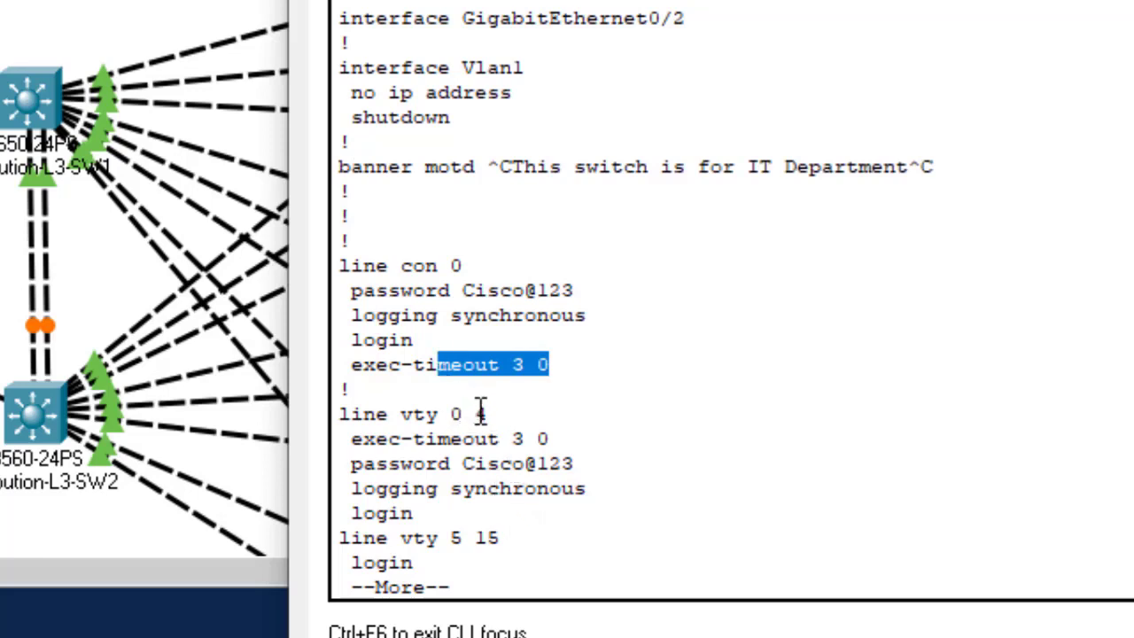
{"action": "key", "text": "Return"}
{"action": "key", "text": "Return"}
{"action": "key", "text": "space"}
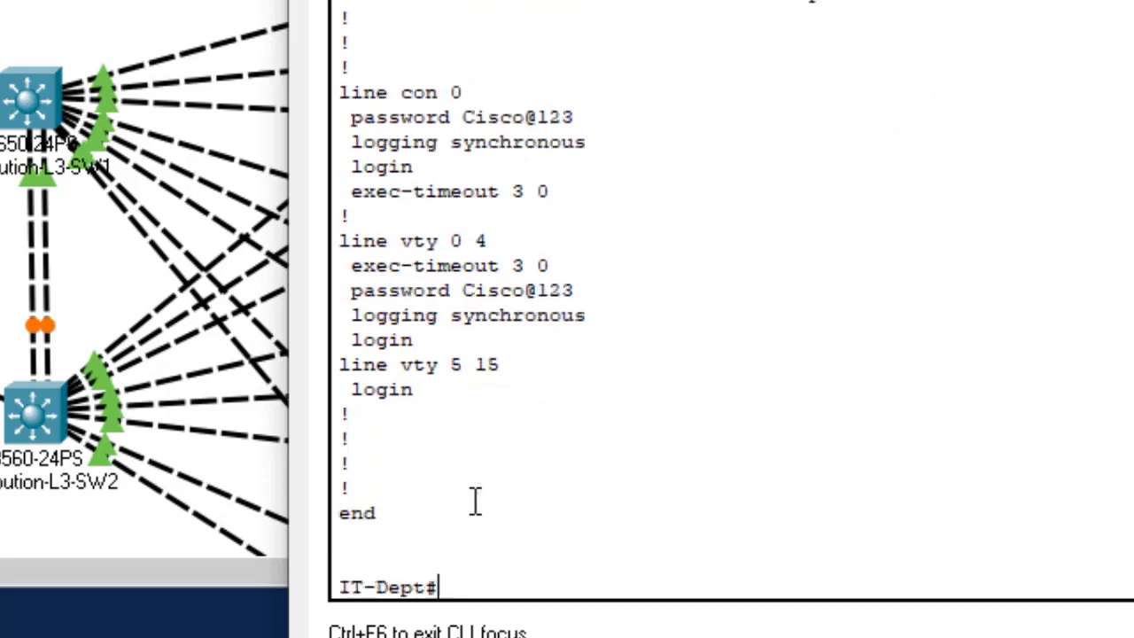
{"action": "key", "text": "Return"}
{"action": "key", "text": "Return"}
{"action": "key", "text": "Return"}
{"action": "key", "text": "Return"}
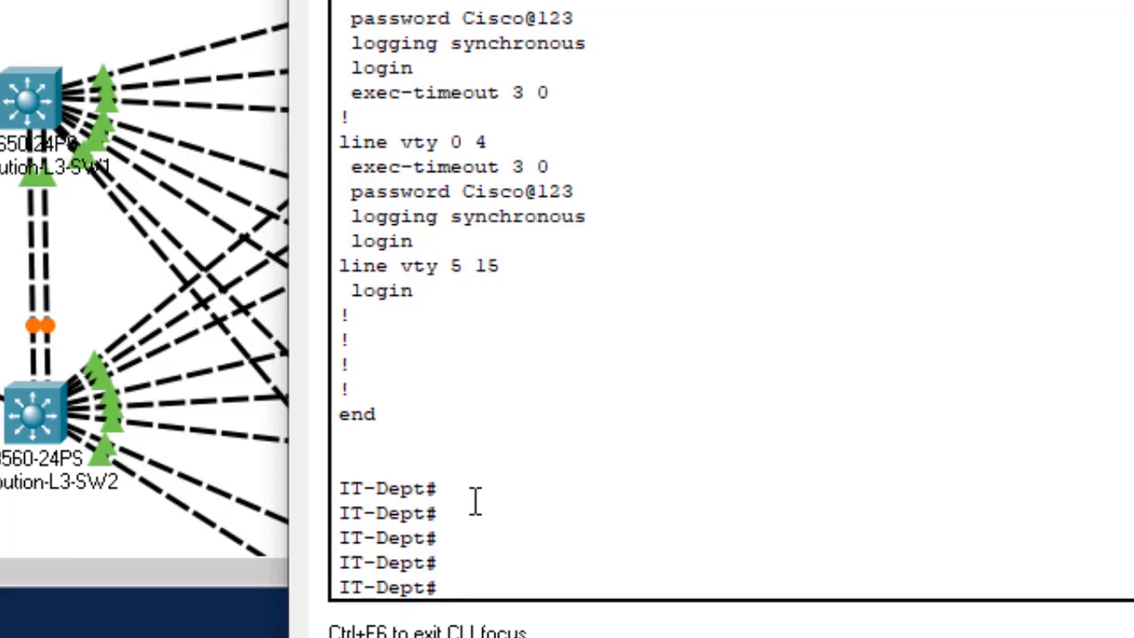
Step: Reopen the IT-Dept CLI and page sh start output through to the end
{"action": "left_click", "coordinate": [1037, 1]}
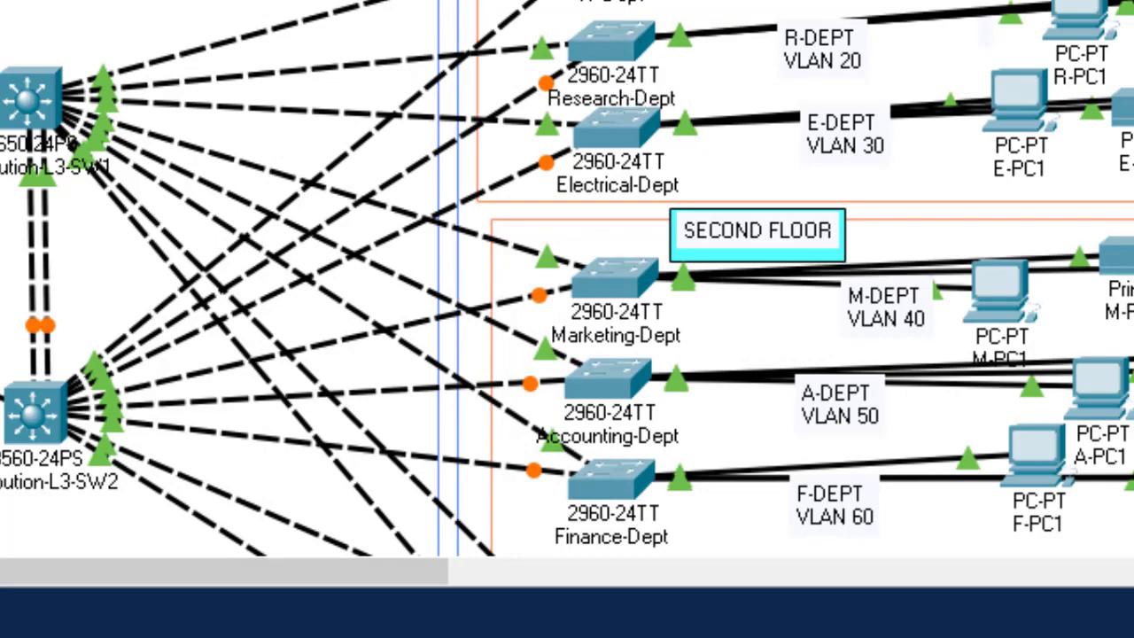
{"action": "scroll", "coordinate": [568, 278], "scroll_direction": "down", "scroll_amount": 5}
{"action": "scroll", "coordinate": [567, 278], "scroll_direction": "up", "scroll_amount": 5}
{"action": "mouse_move", "coordinate": [742, 637]}
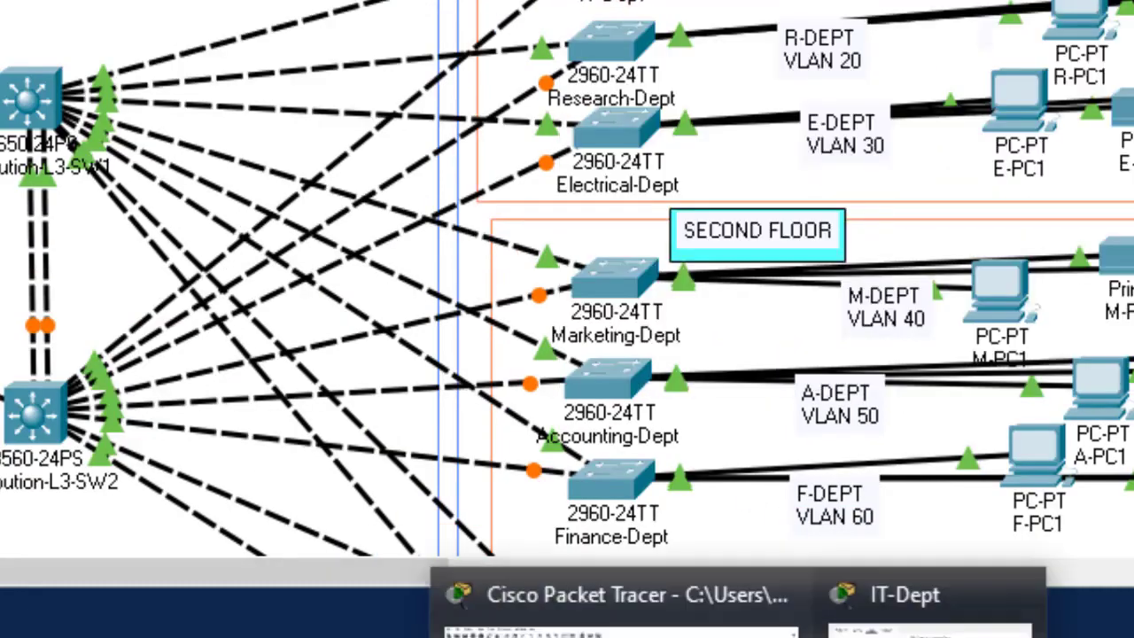
{"action": "left_click", "coordinate": [931, 631]}
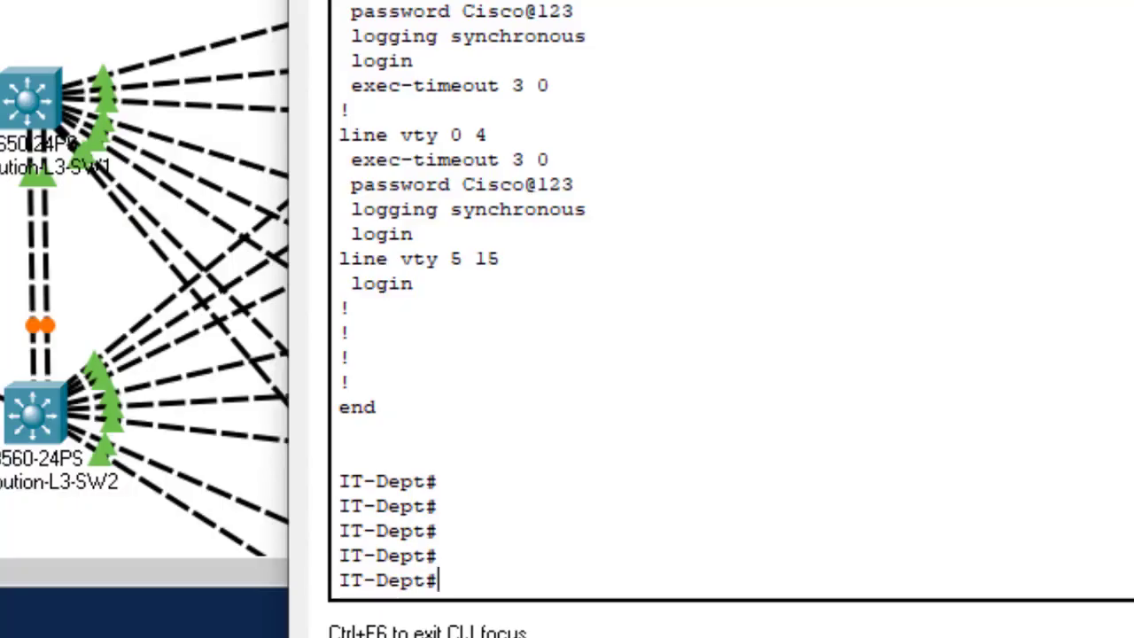
{"action": "type", "text": "sh sta"}
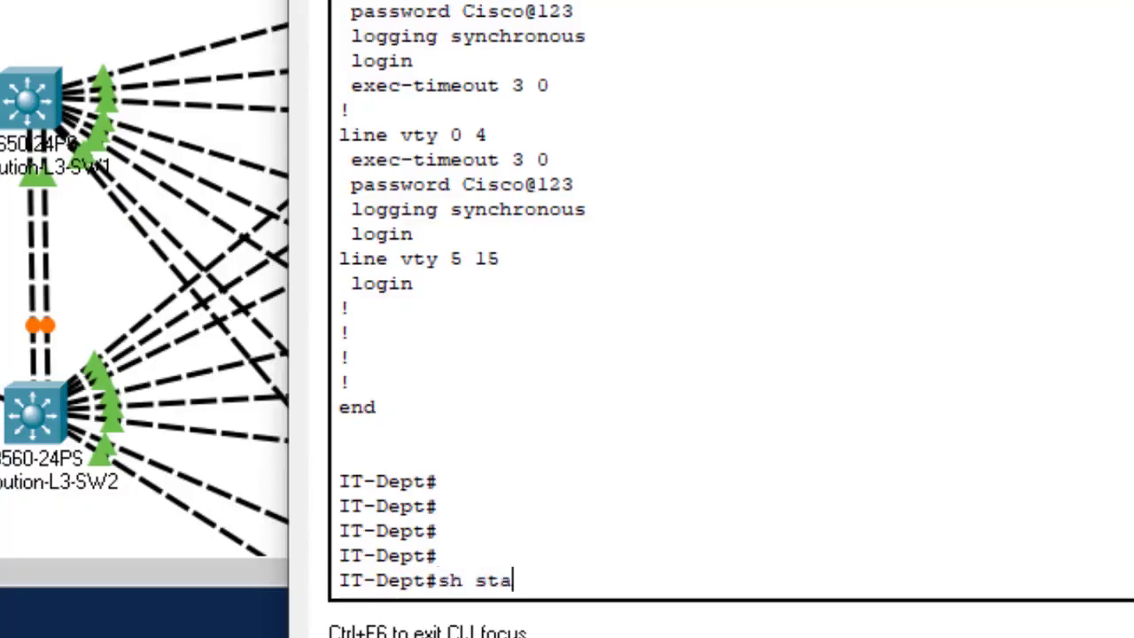
{"action": "type", "text": "rt"}
{"action": "key", "text": "Return"}
{"action": "key", "text": "Return"}
{"action": "key", "text": "Return"}
{"action": "key", "text": "Return"}
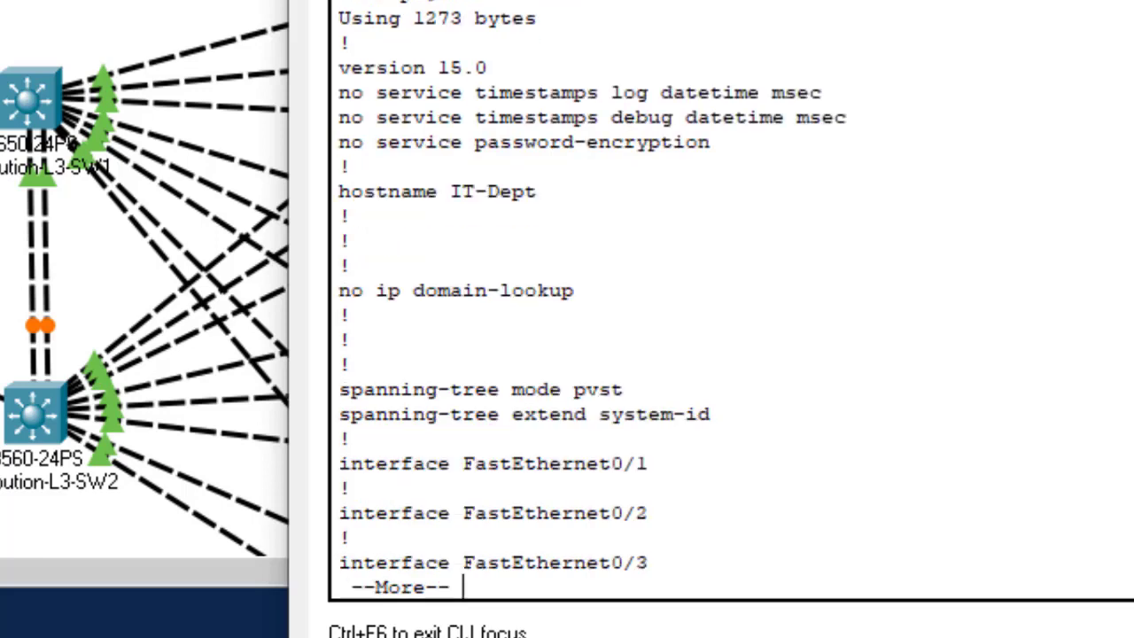
{"action": "key", "text": "Return"}
{"action": "key", "text": "Return"}
{"action": "key", "text": "Return"}
{"action": "key", "text": "Return"}
{"action": "key", "text": "Return"}
{"action": "key", "text": "Return"}
{"action": "key", "text": "Return"}
{"action": "key", "text": "Return"}
{"action": "key", "text": "Return"}
{"action": "key", "text": "Return"}
{"action": "key", "text": "Return"}
{"action": "key", "text": "Return"}
{"action": "key", "text": "Return"}
{"action": "key", "text": "Return"}
{"action": "key", "text": "Return"}
{"action": "key", "text": "Return"}
{"action": "key", "text": "Return"}
{"action": "key", "text": "Return"}
{"action": "key", "text": "Return"}
{"action": "key", "text": "Return"}
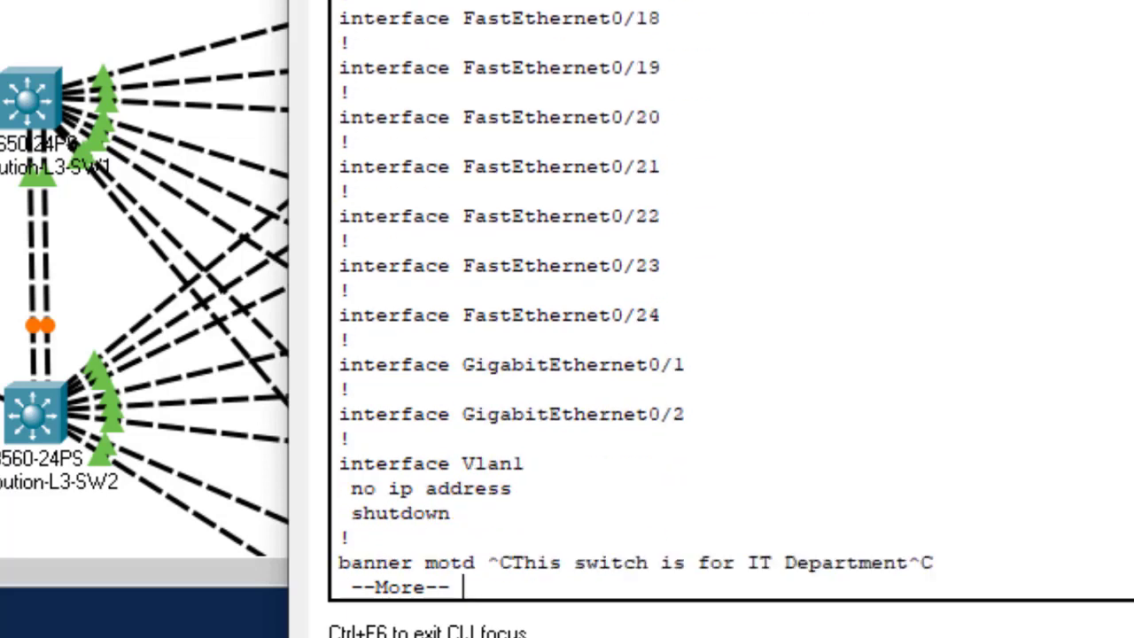
{"action": "key", "text": "Return"}
{"action": "key", "text": "Return"}
{"action": "key", "text": "Return"}
{"action": "key", "text": "Return"}
{"action": "key", "text": "Return"}
{"action": "key", "text": "Return"}
{"action": "key", "text": "Return"}
{"action": "key", "text": "Return"}
{"action": "key", "text": "Return"}
{"action": "key", "text": "Return"}
{"action": "key", "text": "Return"}
{"action": "key", "text": "Return"}
{"action": "key", "text": "Return"}
{"action": "key", "text": "Return"}
{"action": "key", "text": "Return"}
{"action": "key", "text": "Return"}
{"action": "key", "text": "Return"}
{"action": "key", "text": "Return"}
{"action": "key", "text": "Return"}
{"action": "key", "text": "Return"}
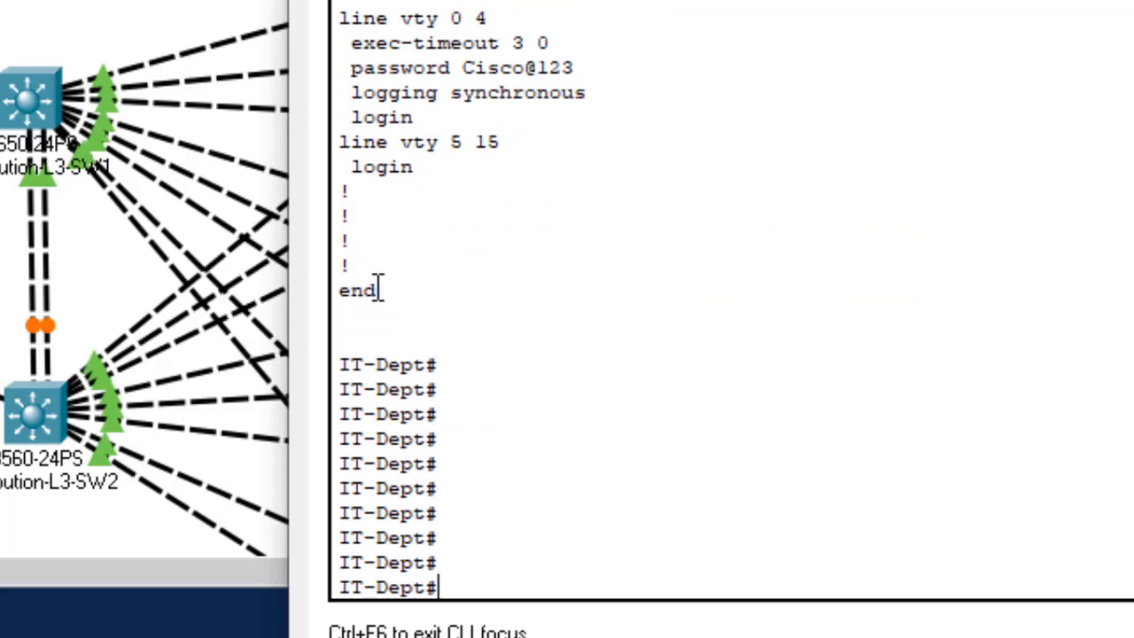
Step: Select the configuration output from Using 1273 bytes to end, copy it, and close the CLI window
{"action": "left_click", "coordinate": [395, 282]}
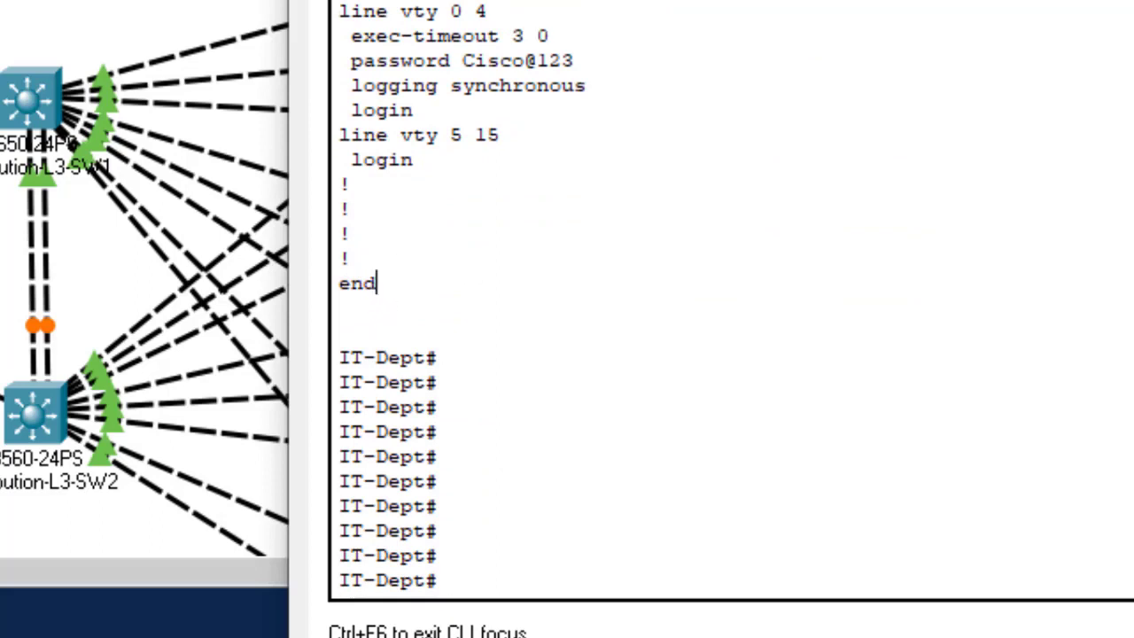
{"action": "scroll", "coordinate": [376, 282], "scroll_direction": "up", "scroll_amount": 15}
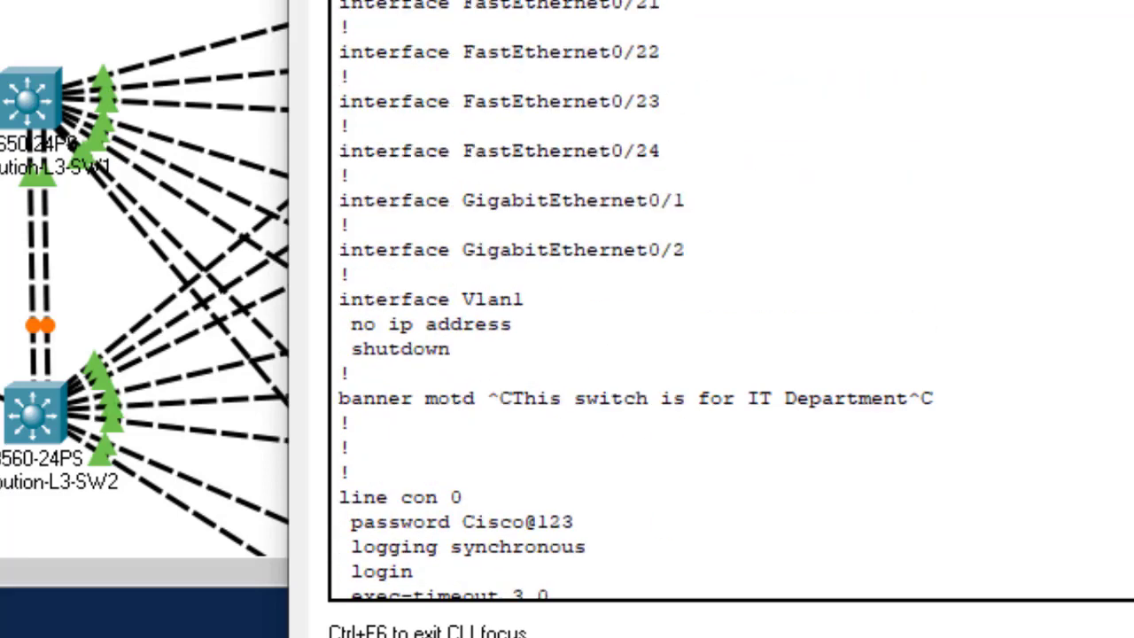
{"action": "scroll", "coordinate": [377, 283], "scroll_direction": "up", "scroll_amount": 5}
{"action": "scroll", "coordinate": [732, 300], "scroll_direction": "up", "scroll_amount": 5}
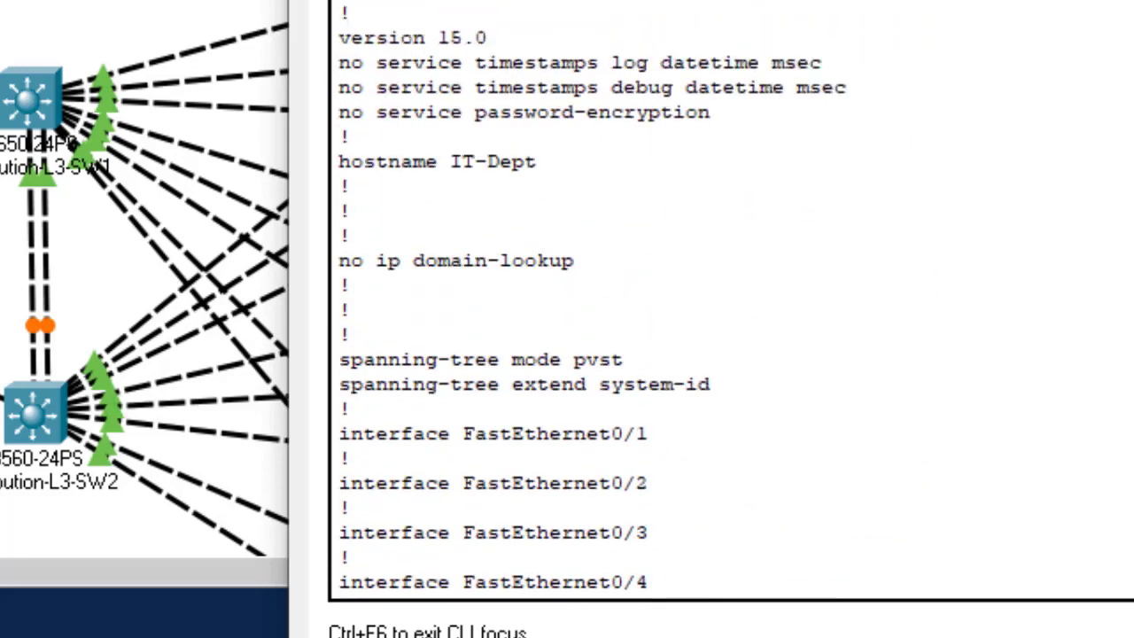
{"action": "scroll", "coordinate": [732, 300], "scroll_direction": "down", "scroll_amount": 3}
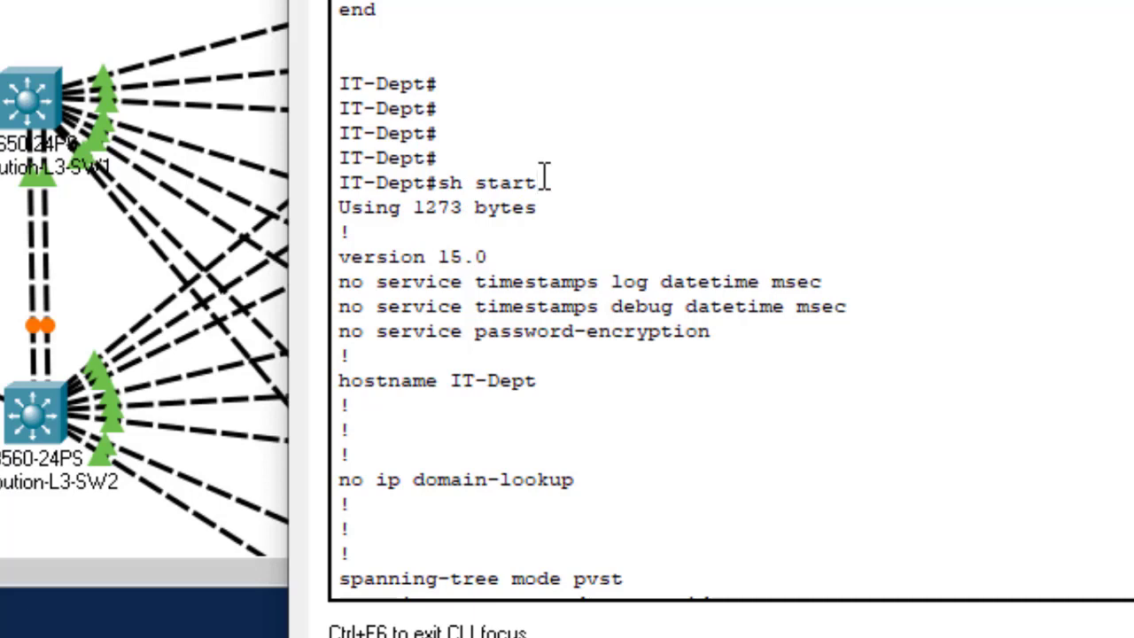
{"action": "left_click_drag", "start_coordinate": [540, 182], "coordinate": [436, 170]}
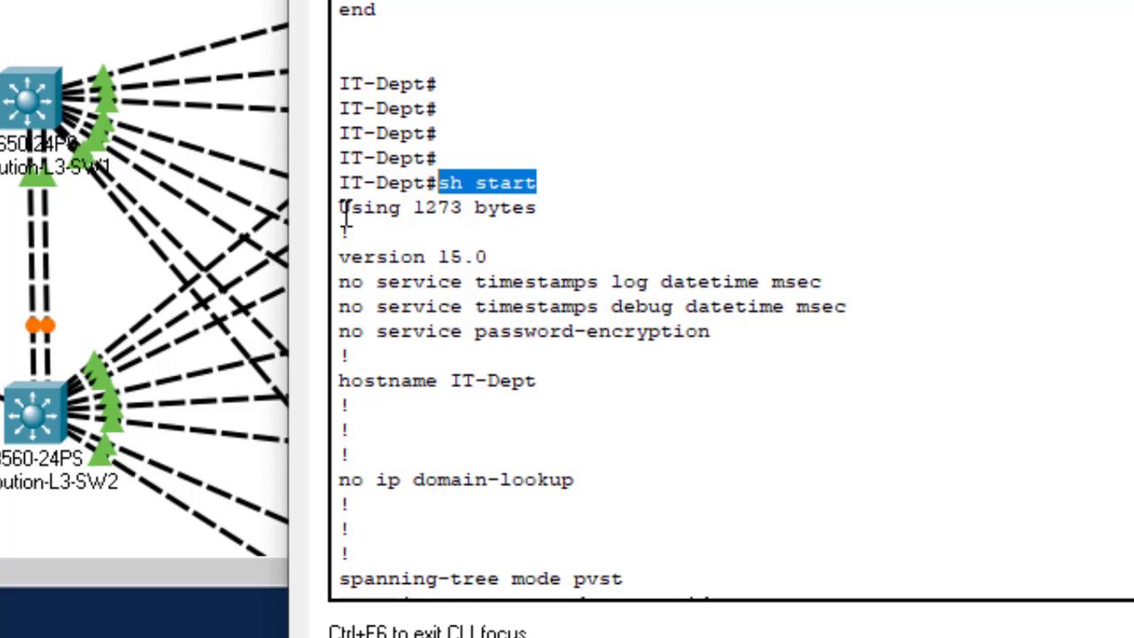
{"action": "left_click", "coordinate": [342, 216]}
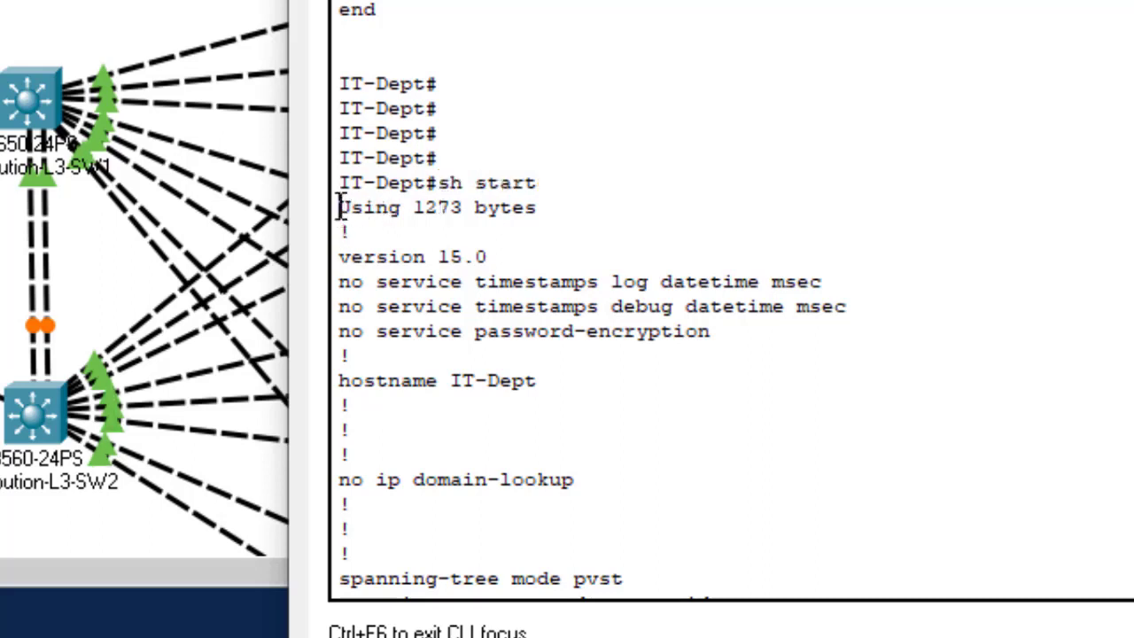
{"action": "left_click_drag", "start_coordinate": [550, 207], "coordinate": [373, 216]}
{"action": "left_click", "coordinate": [350, 203]}
{"action": "left_click_drag", "start_coordinate": [540, 183], "coordinate": [438, 184]}
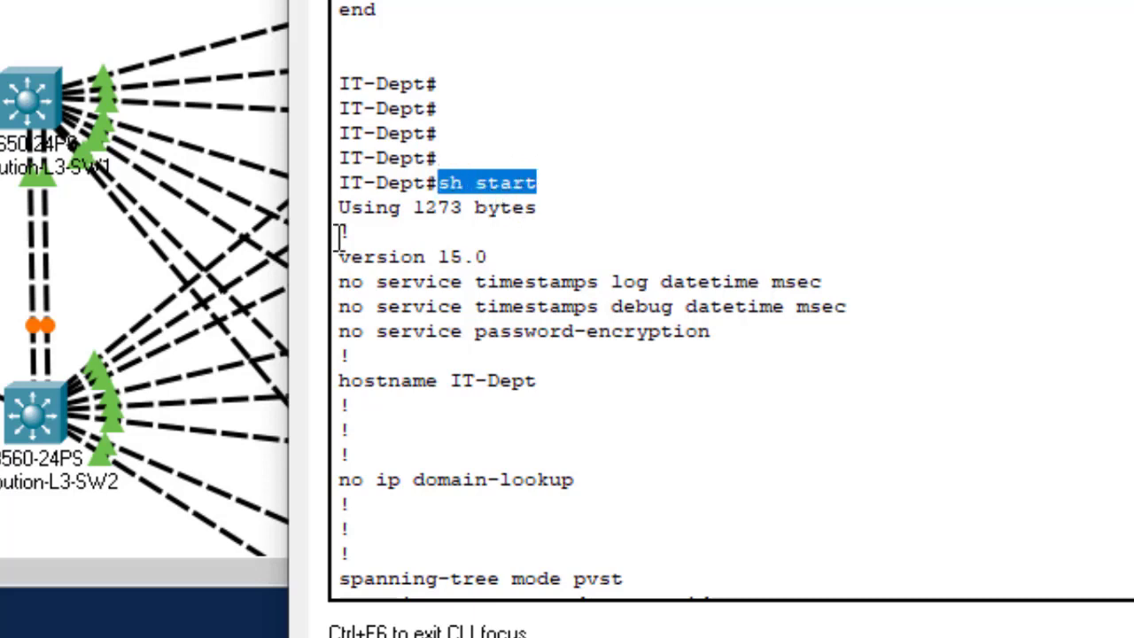
{"action": "left_click_drag", "start_coordinate": [339, 206], "coordinate": [394, 283]}
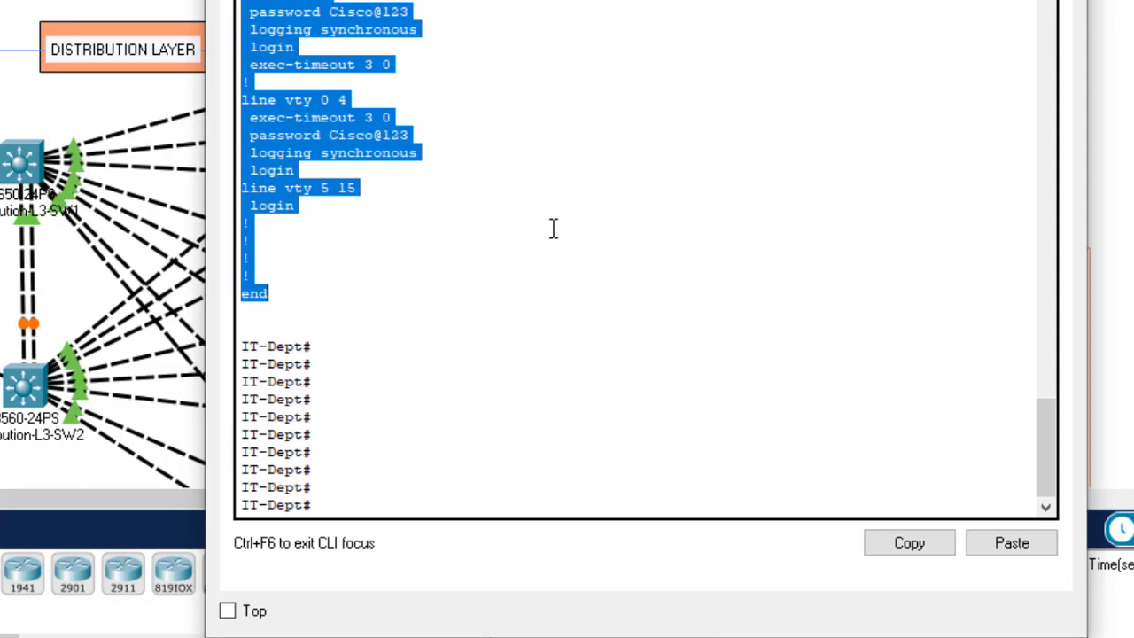
{"action": "left_click", "coordinate": [901, 542]}
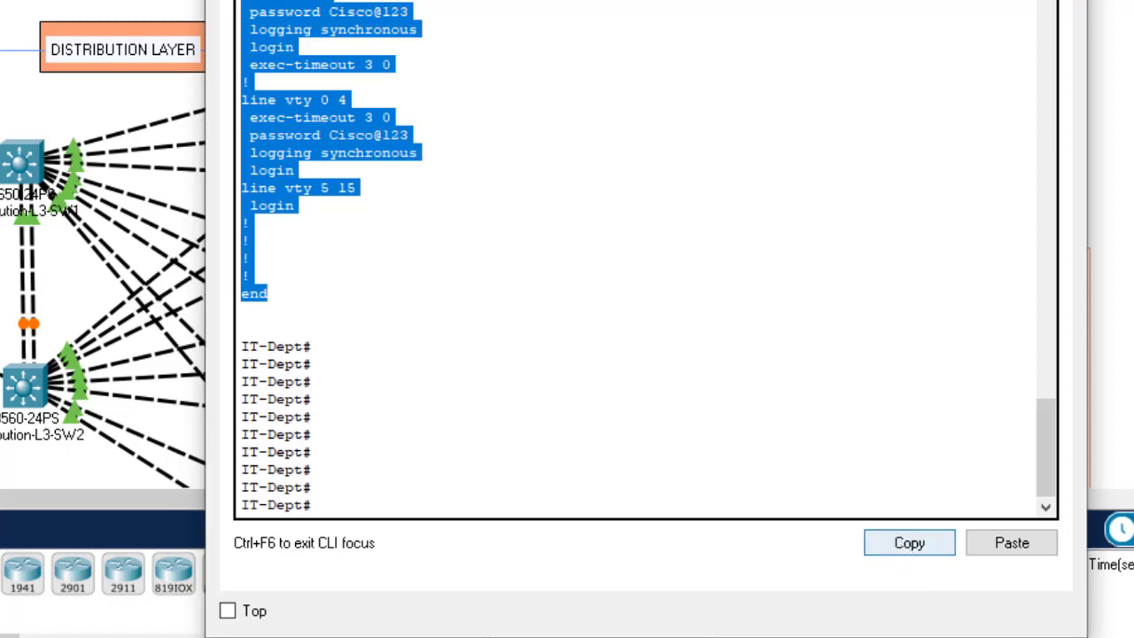
{"action": "left_click", "coordinate": [1066, 1]}
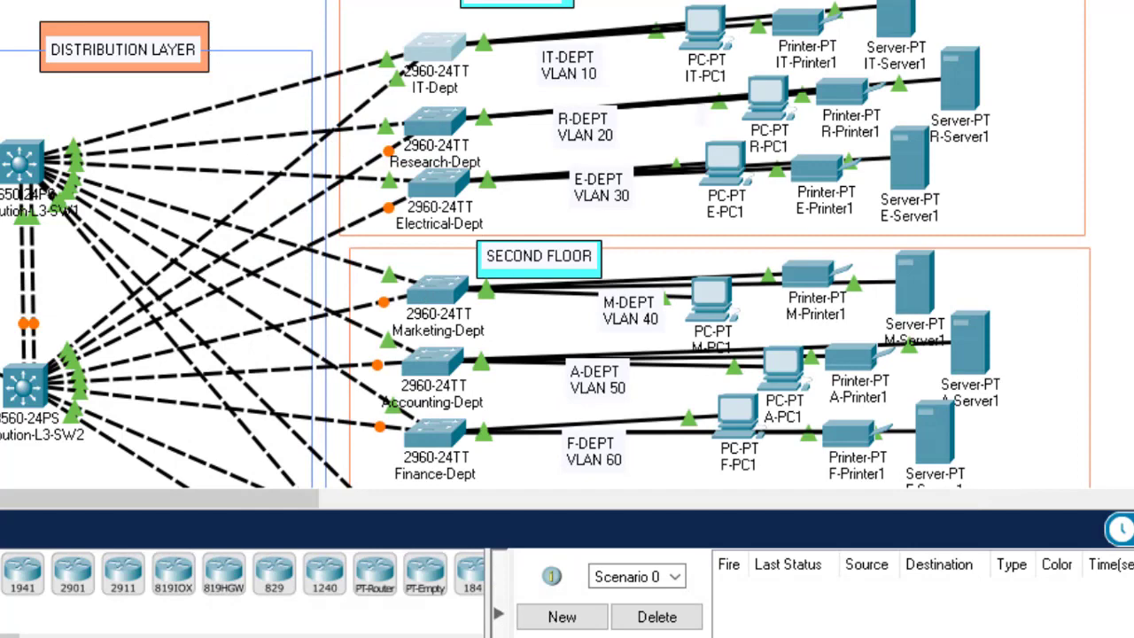
Step: Launch Notepad from the Start search and paste in the copied IT-Dept configuration
{"action": "key", "text": "super"}
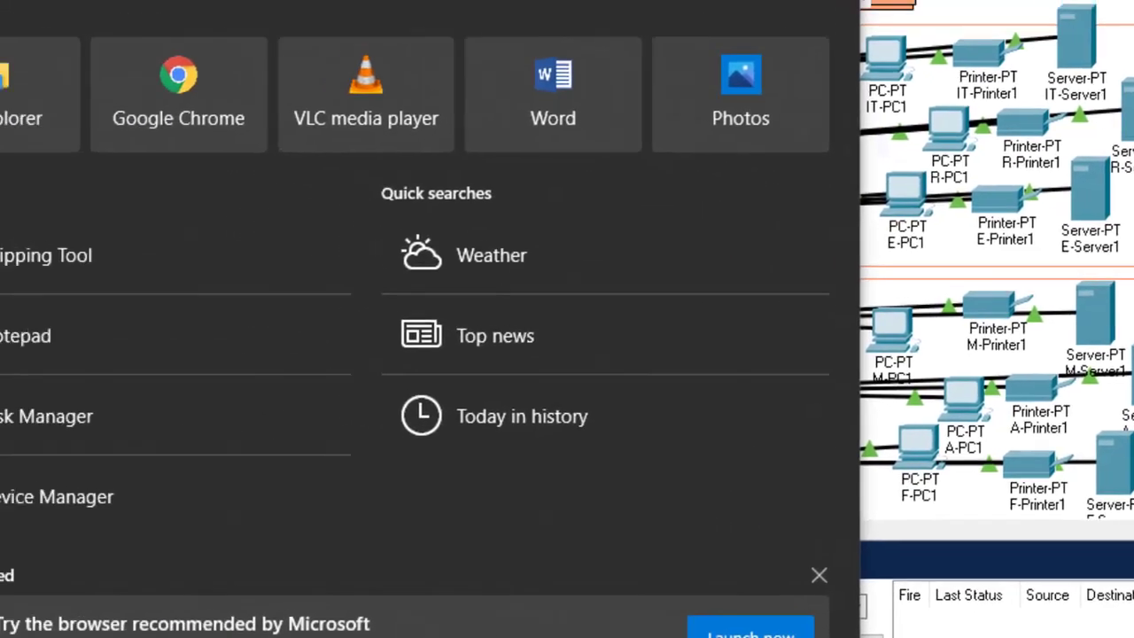
{"action": "type", "text": "txt"}
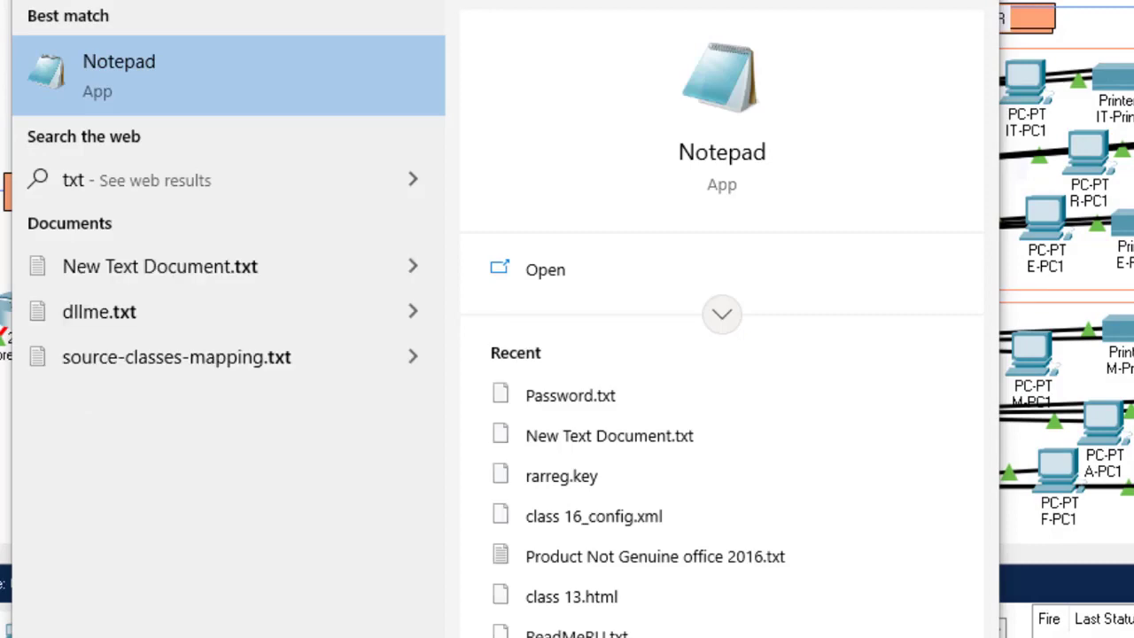
{"action": "key", "text": "Return"}
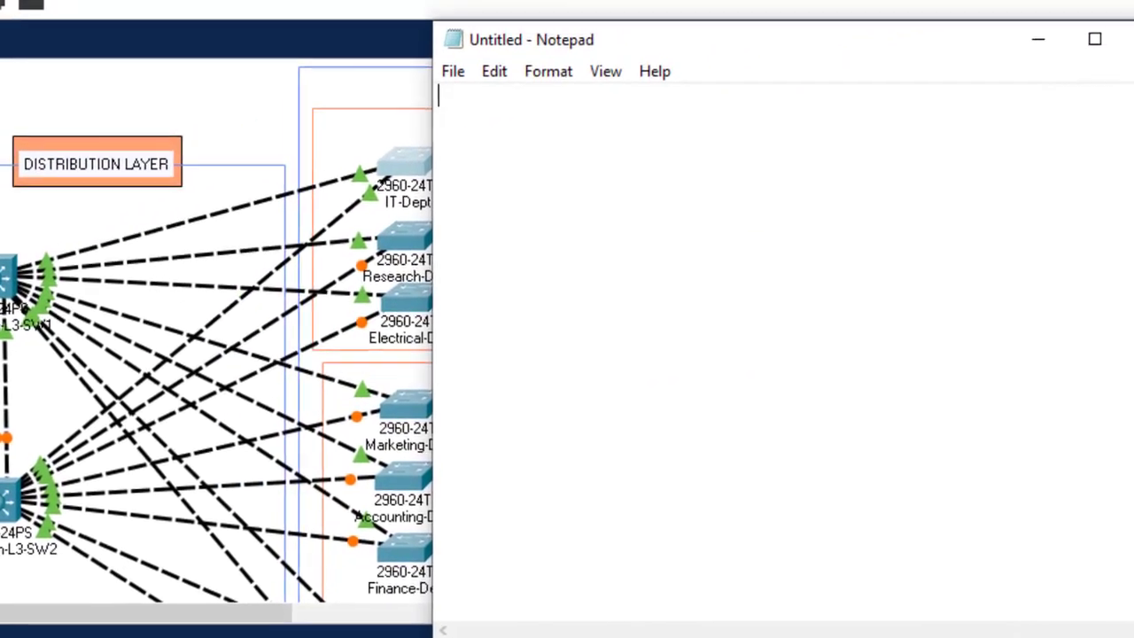
{"action": "key", "text": "ctrl+v"}
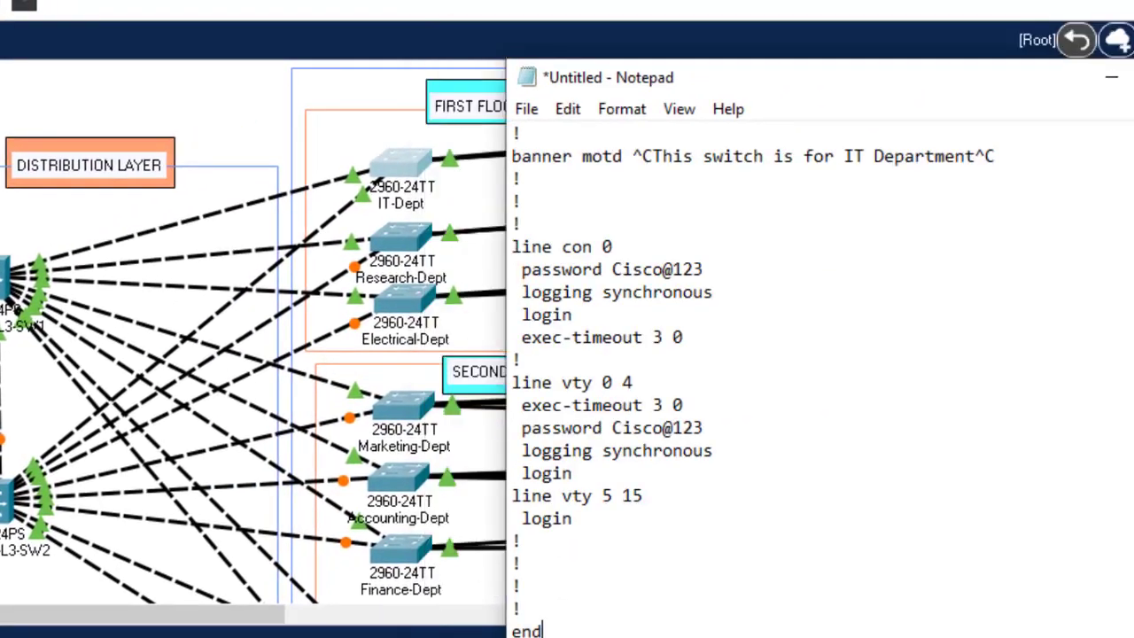
{"action": "scroll", "coordinate": [819, 372], "scroll_direction": "up", "scroll_amount": 6}
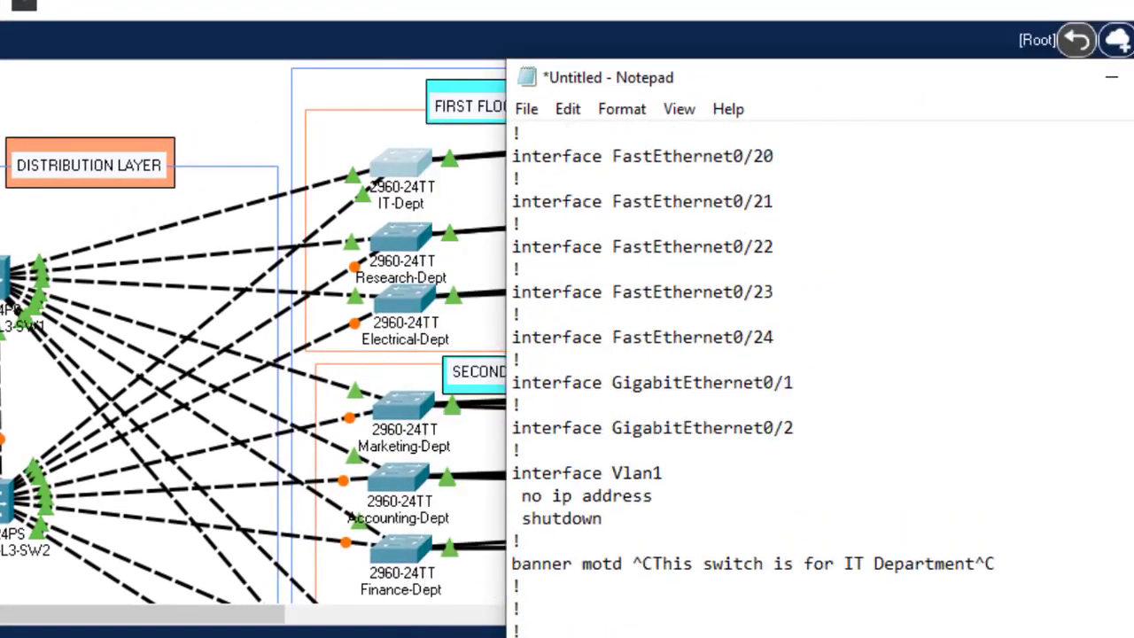
{"action": "scroll", "coordinate": [819, 372], "scroll_direction": "down", "scroll_amount": 6}
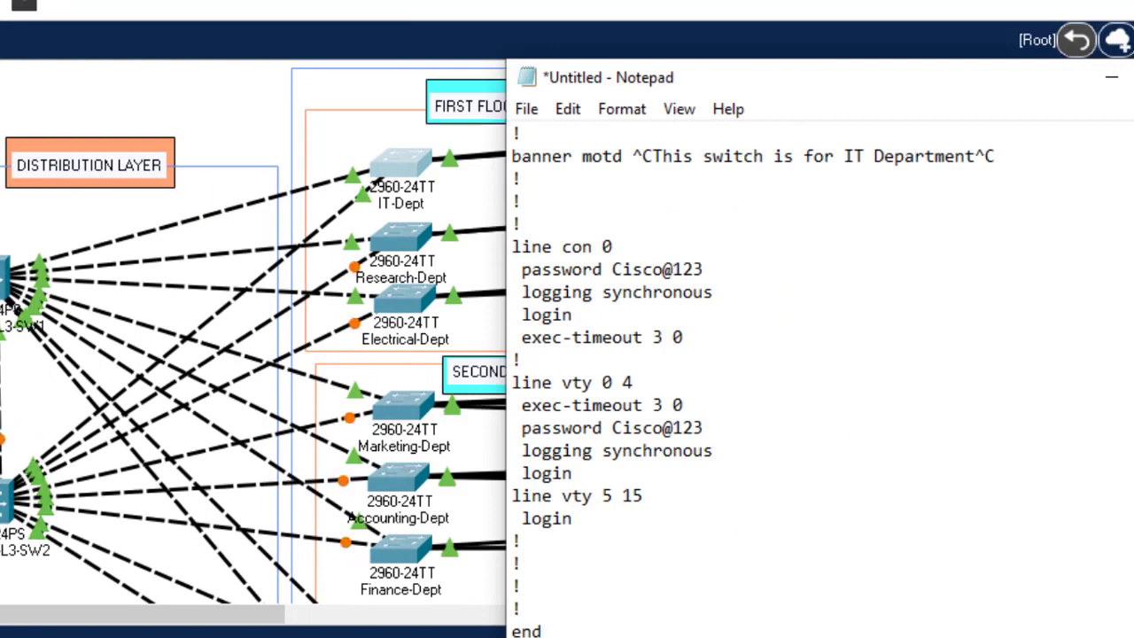
{"action": "scroll", "coordinate": [820, 372], "scroll_direction": "up", "scroll_amount": 20}
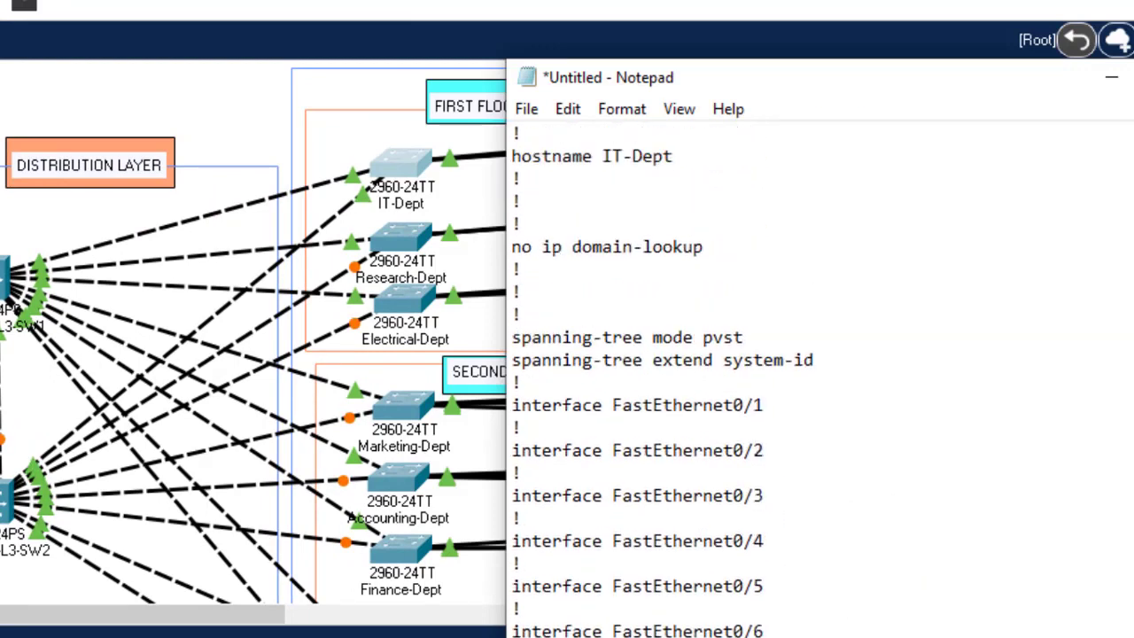
{"action": "scroll", "coordinate": [820, 372], "scroll_direction": "up", "scroll_amount": 2}
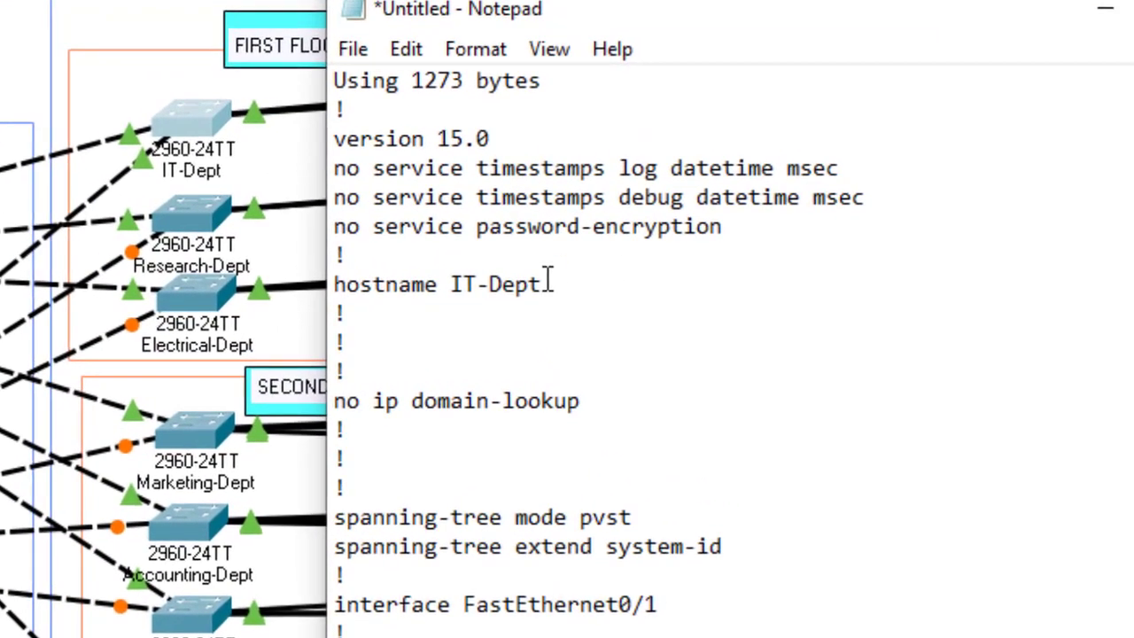
Step: Change the hostname line from IT-Dept to Research-Dept
{"action": "left_click", "coordinate": [474, 286]}
{"action": "key", "text": "BackSpace"}
{"action": "key", "text": "BackSpace"}
{"action": "type", "text": "Rese"}
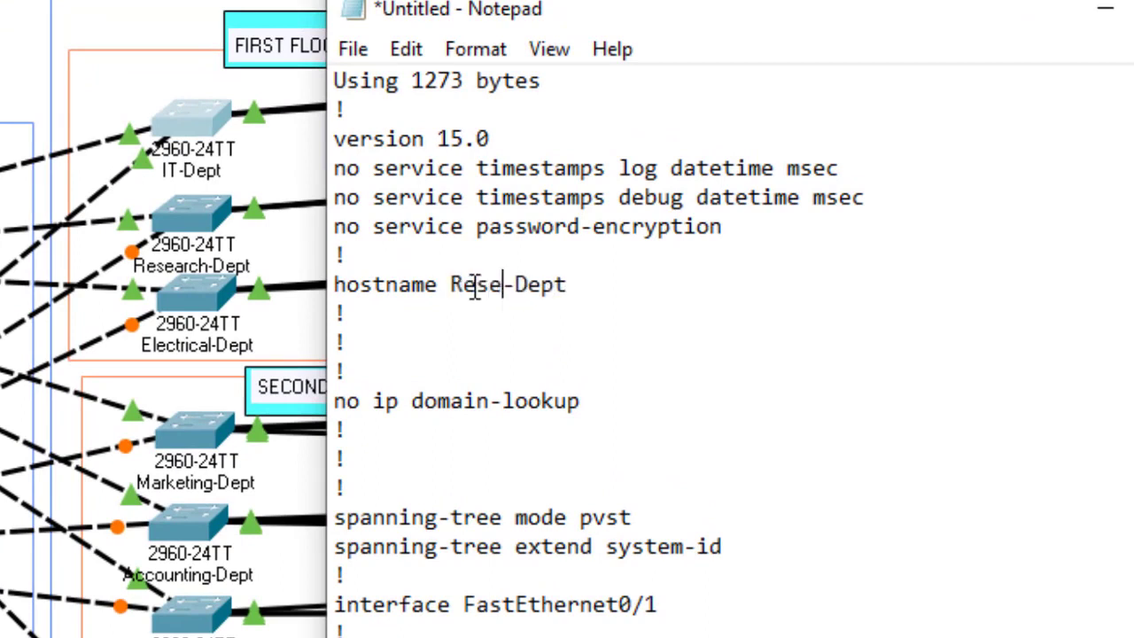
{"action": "type", "text": "arch"}
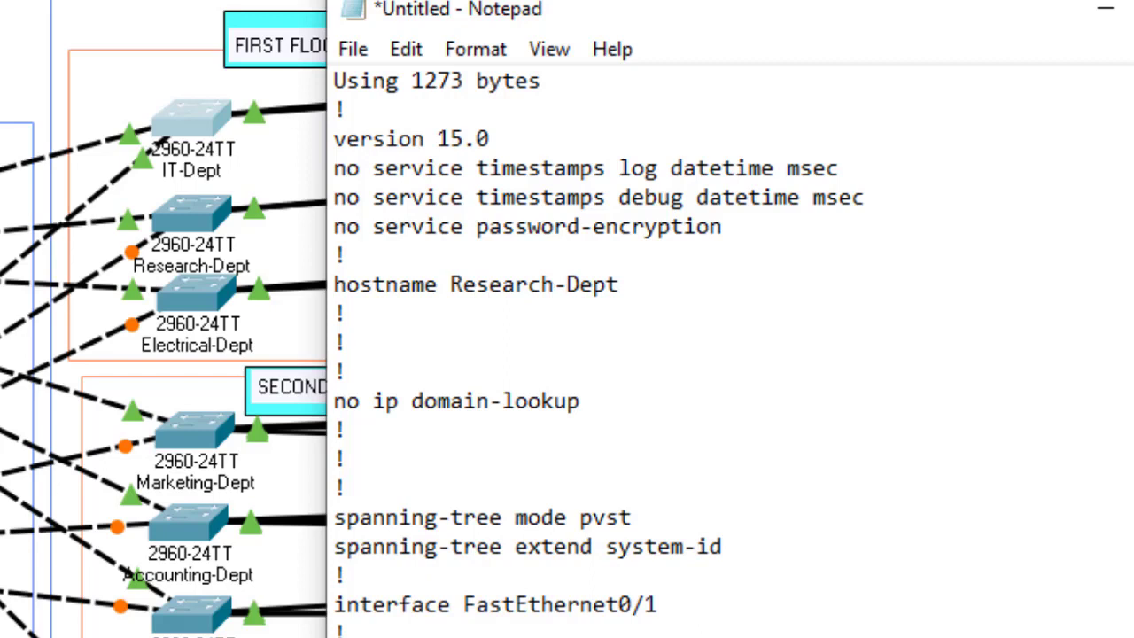
{"action": "scroll", "coordinate": [645, 355], "scroll_direction": "down", "scroll_amount": 20}
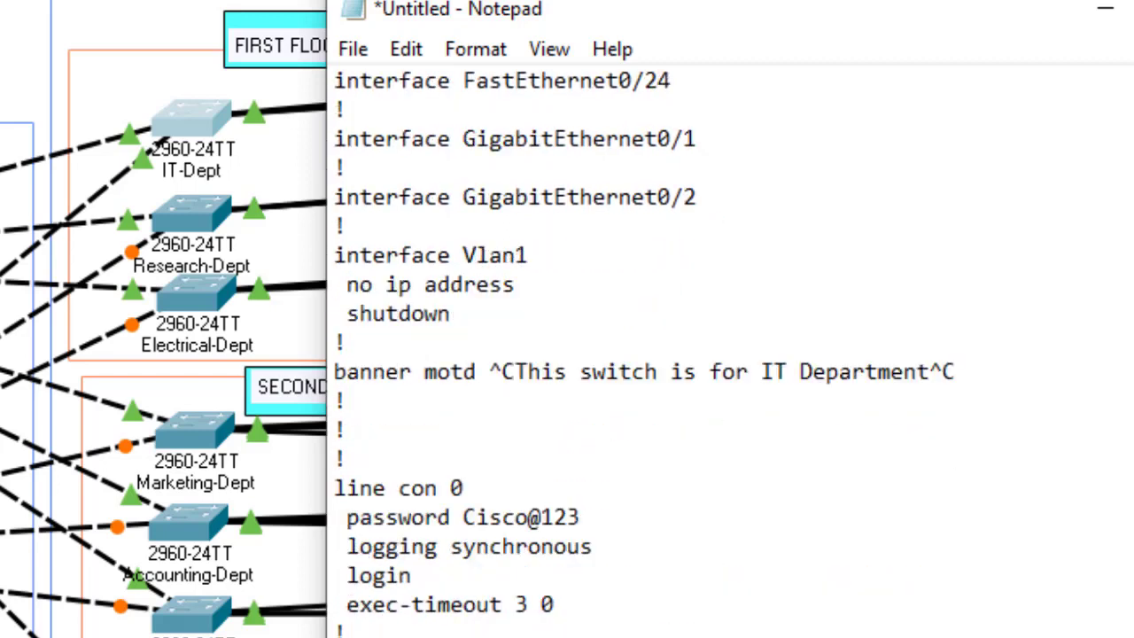
Step: Change the banner to 'This switch is for Research Department' and select the whole configuration
{"action": "left_click", "coordinate": [792, 368]}
{"action": "key", "text": "BackSpace"}
{"action": "key", "text": "BackSpace"}
{"action": "type", "text": "Reser"}
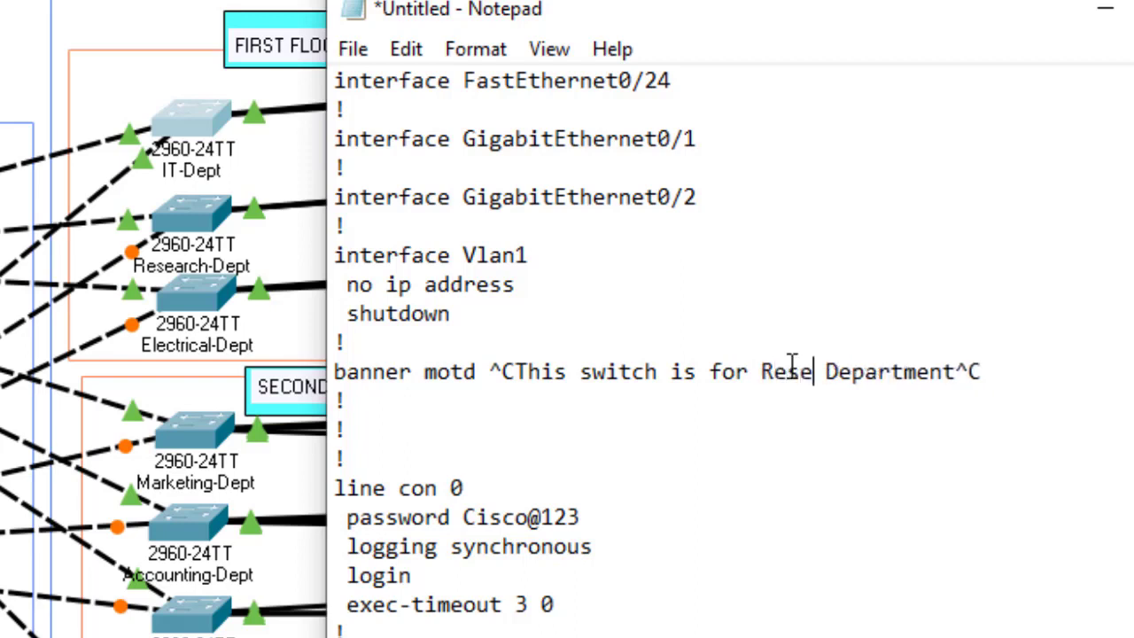
{"action": "key", "text": "BackSpace"}
{"action": "type", "text": "arch"}
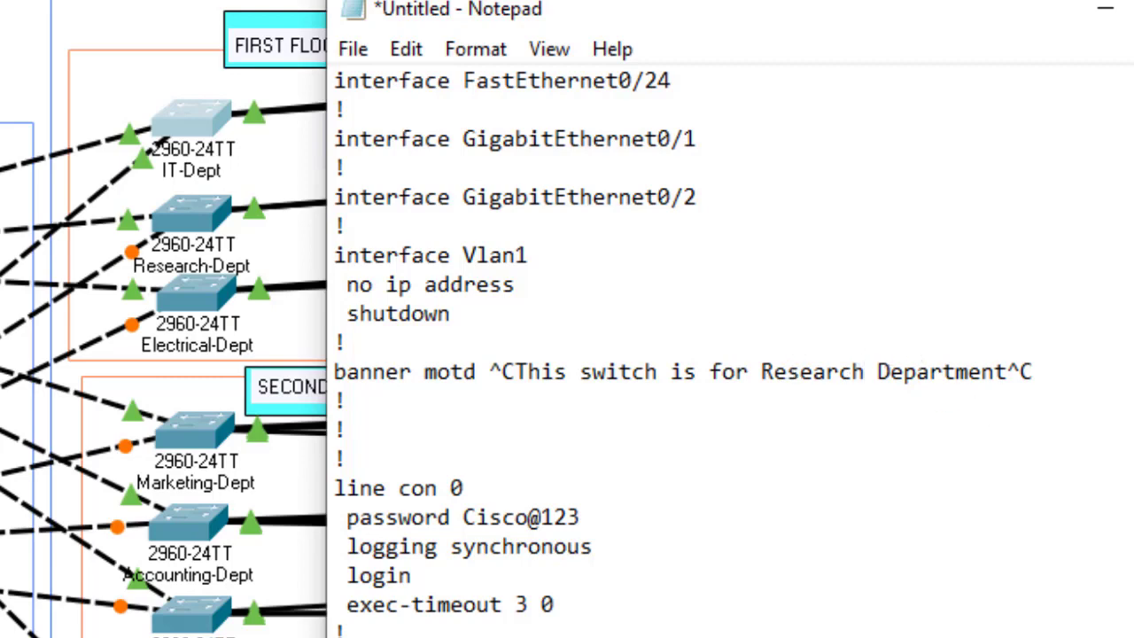
{"action": "scroll", "coordinate": [727, 355], "scroll_direction": "down", "scroll_amount": 3}
{"action": "scroll", "coordinate": [727, 354], "scroll_direction": "up", "scroll_amount": 15}
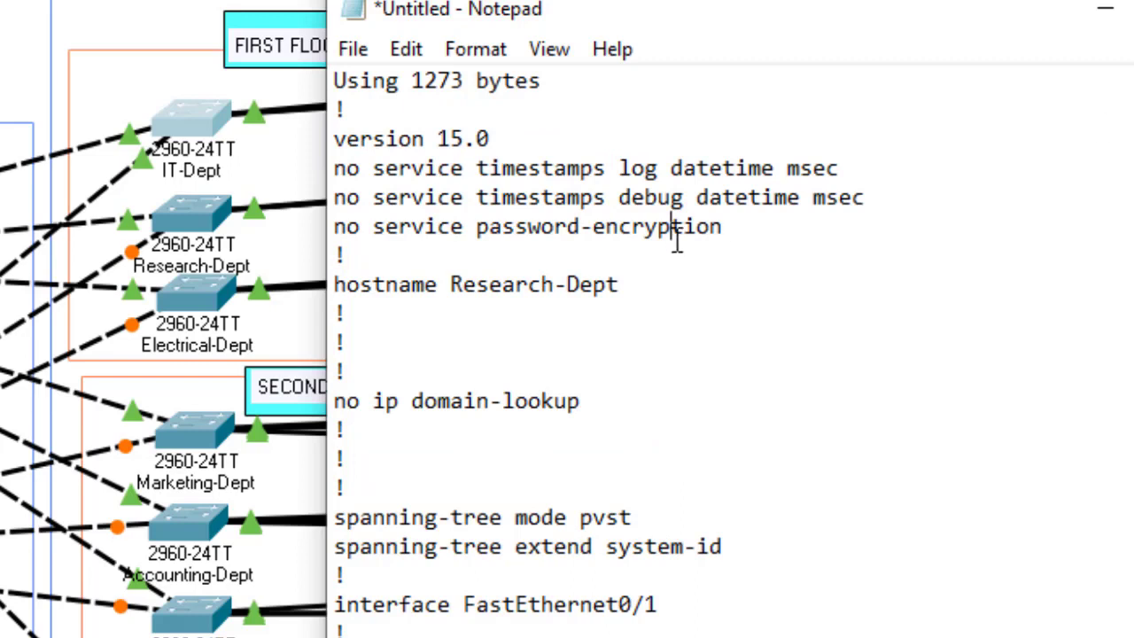
{"action": "key", "text": "ctrl+a"}
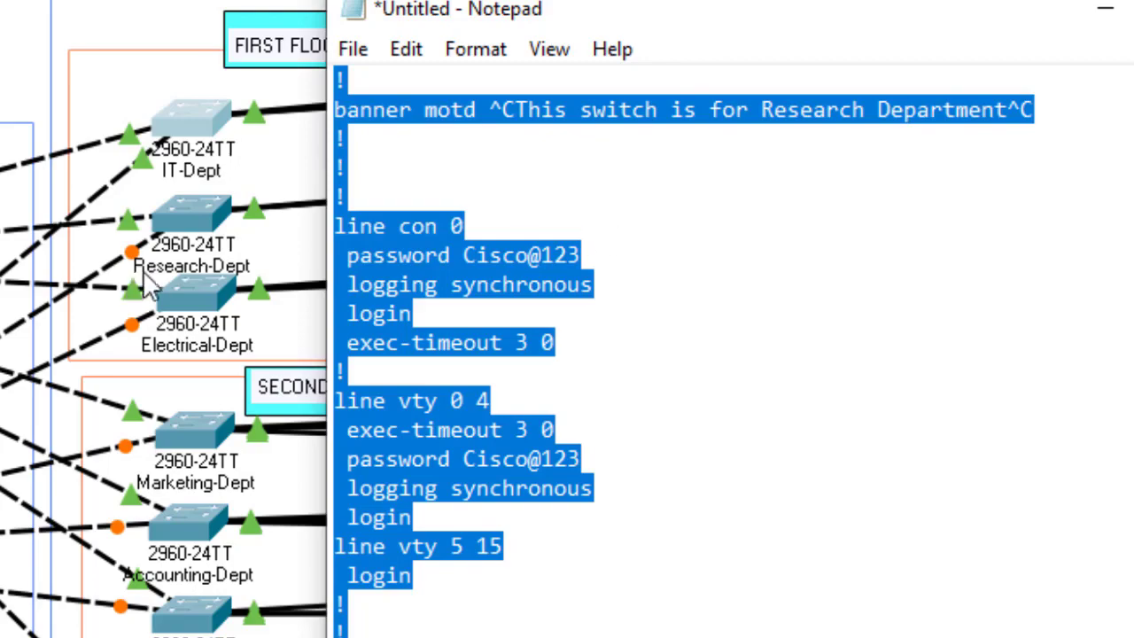
{"action": "left_click", "coordinate": [200, 204]}
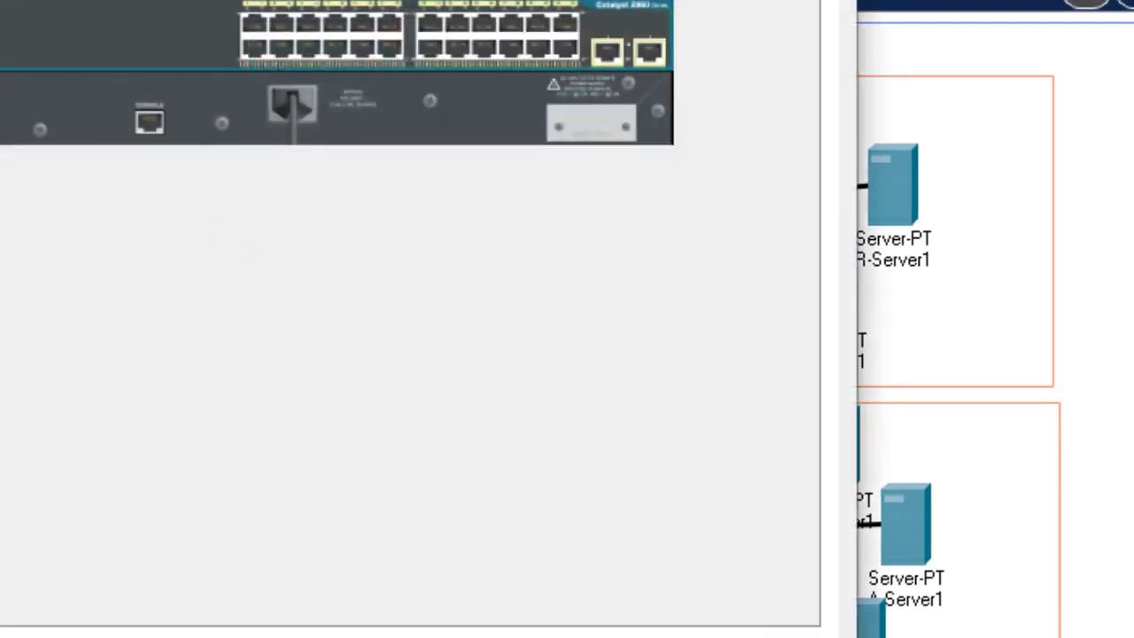
Step: On the switch CLI, enter privileged mode and global configuration mode with en and configure t
{"action": "left_click", "coordinate": [2, 1]}
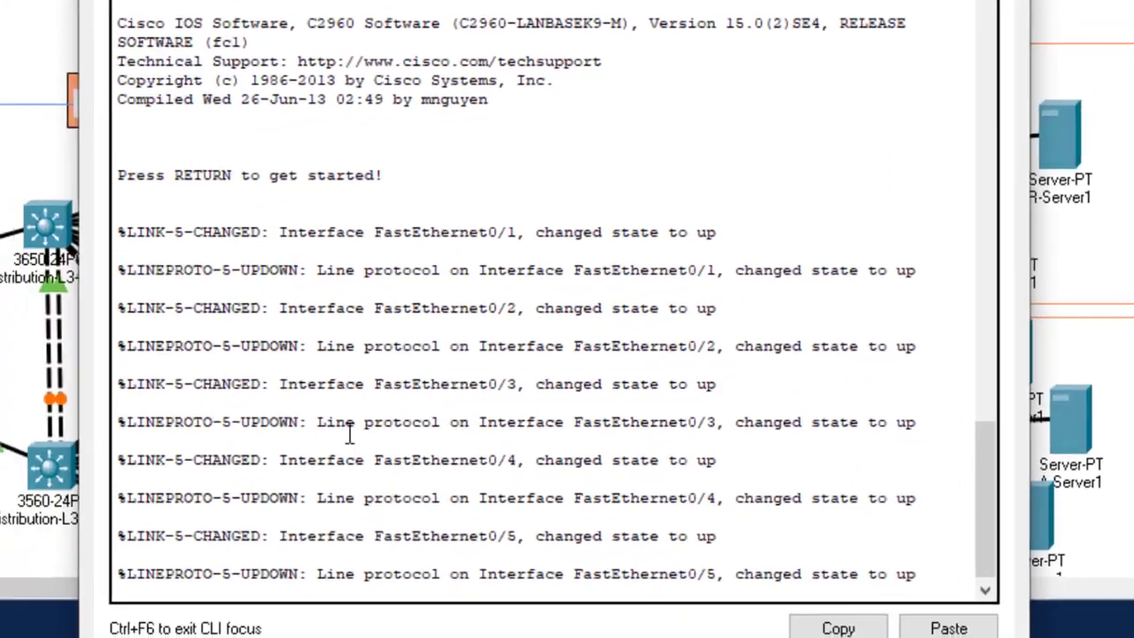
{"action": "left_click", "coordinate": [369, 432]}
{"action": "key", "text": "Return"}
{"action": "key", "text": "Return"}
{"action": "key", "text": "Return"}
{"action": "key", "text": "Return"}
{"action": "type", "text": "en"}
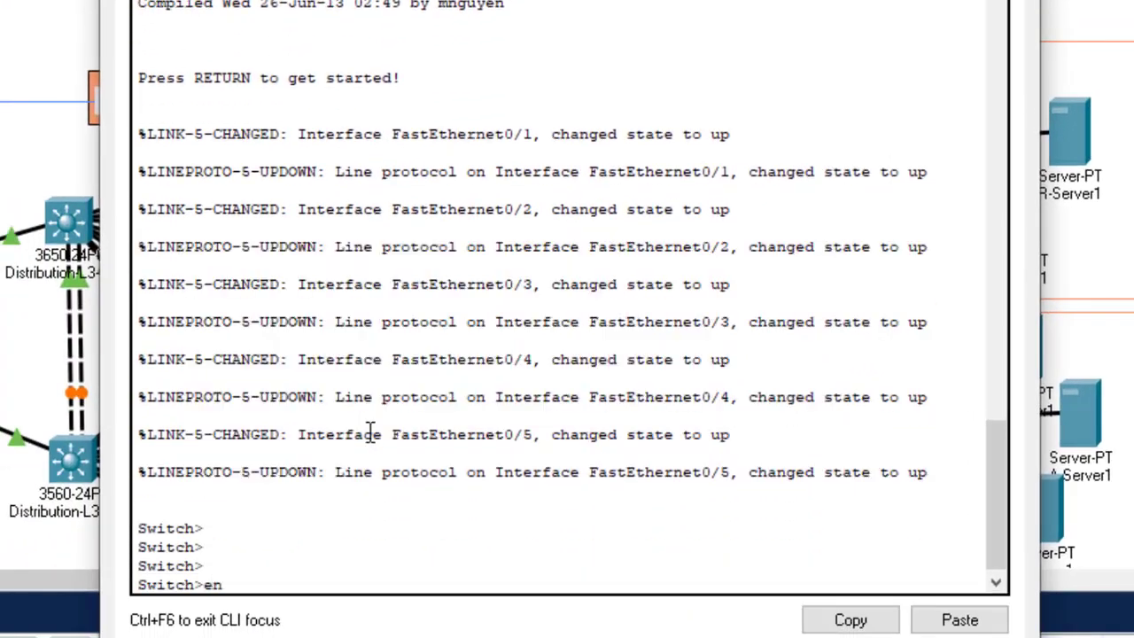
{"action": "key", "text": "Return"}
{"action": "type", "text": "confi"}
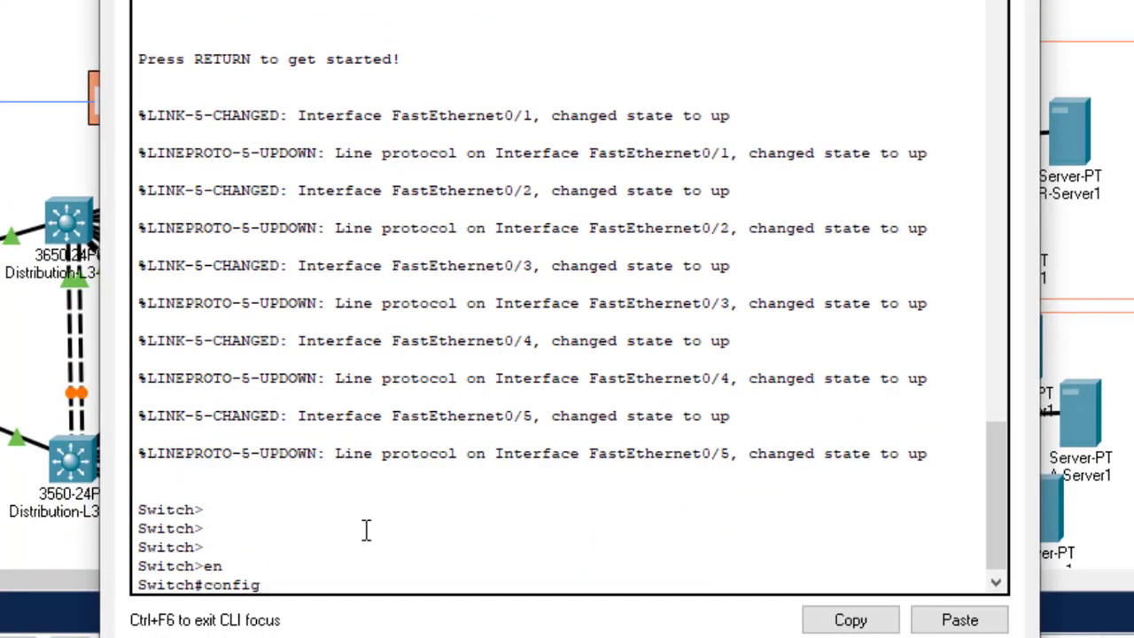
{"action": "type", "text": "g"}
{"action": "key", "text": "Tab"}
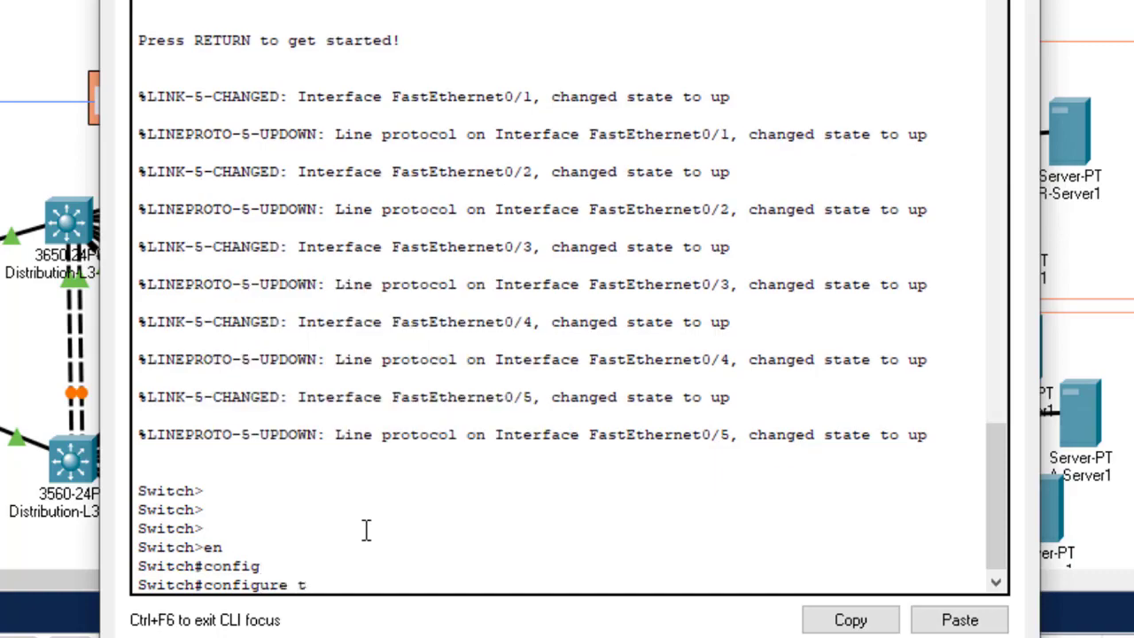
{"action": "type", "text": "t"}
{"action": "key", "text": "Return"}
{"action": "key", "text": "Return"}
{"action": "key", "text": "Return"}
{"action": "key", "text": "Return"}
{"action": "key", "text": "Return"}
{"action": "key", "text": "Return"}
{"action": "key", "text": "Return"}
{"action": "key", "text": "Return"}
{"action": "key", "text": "Return"}
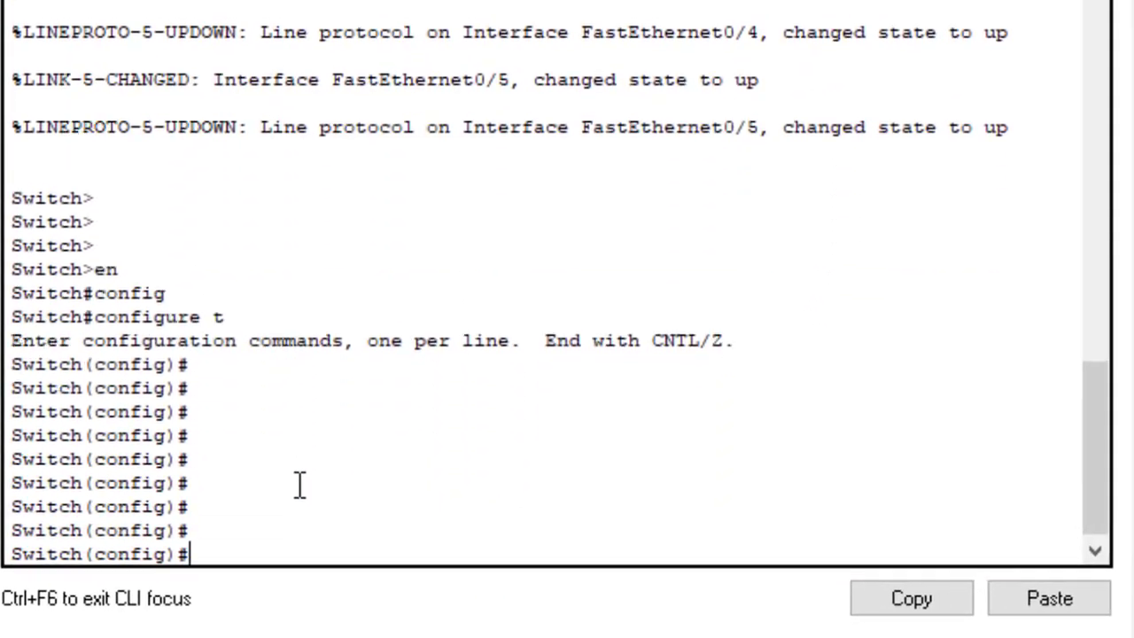
Step: Paste the edited Research-Dept configuration into the switch's config prompt
{"action": "key", "text": "alt+Tab"}
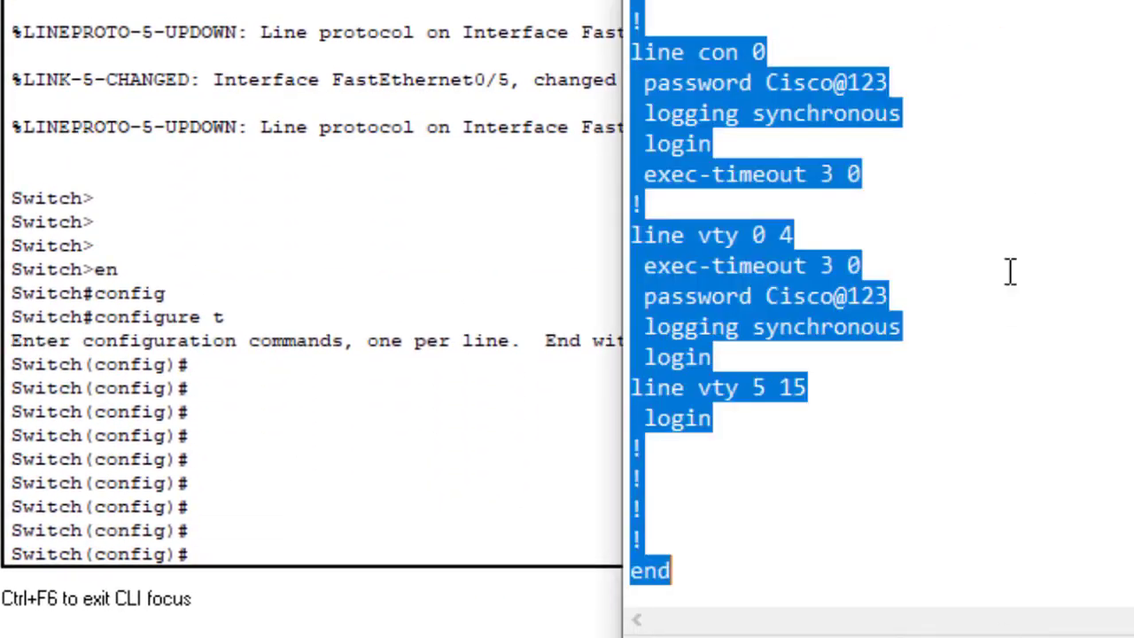
{"action": "left_click", "coordinate": [358, 544]}
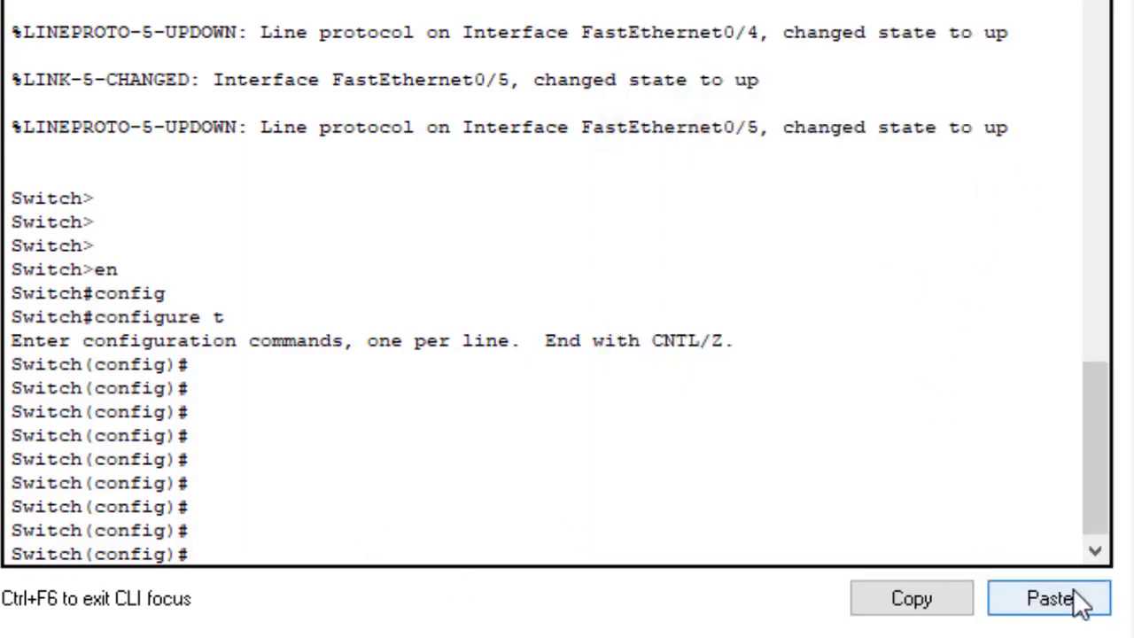
{"action": "left_click_drag", "start_coordinate": [13, 365], "coordinate": [85, 367]}
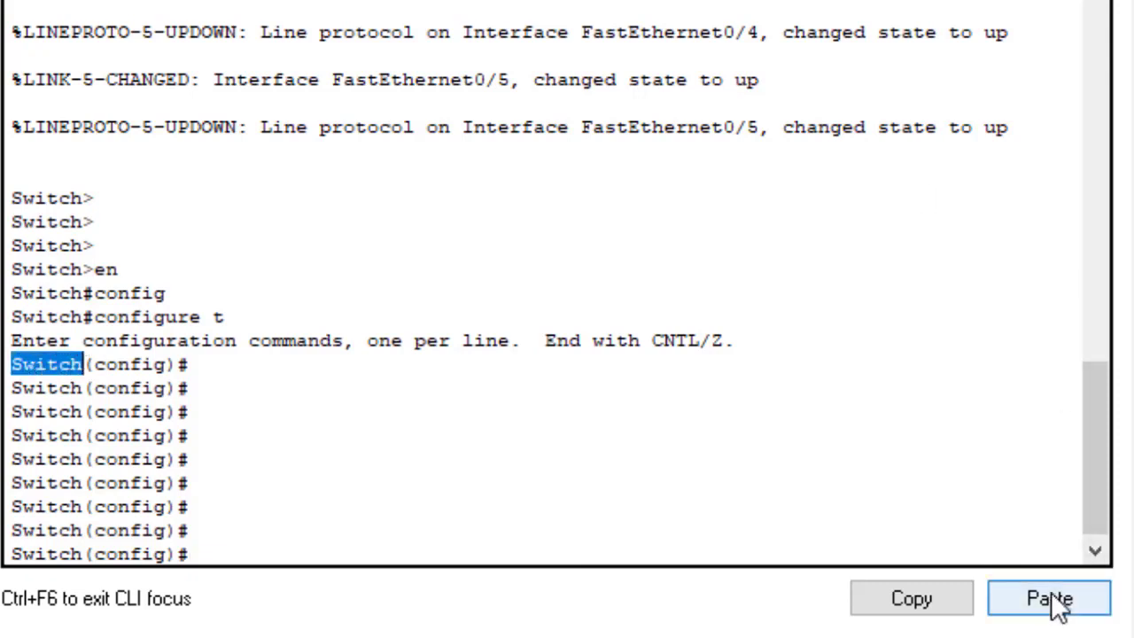
{"action": "left_click", "coordinate": [342, 537]}
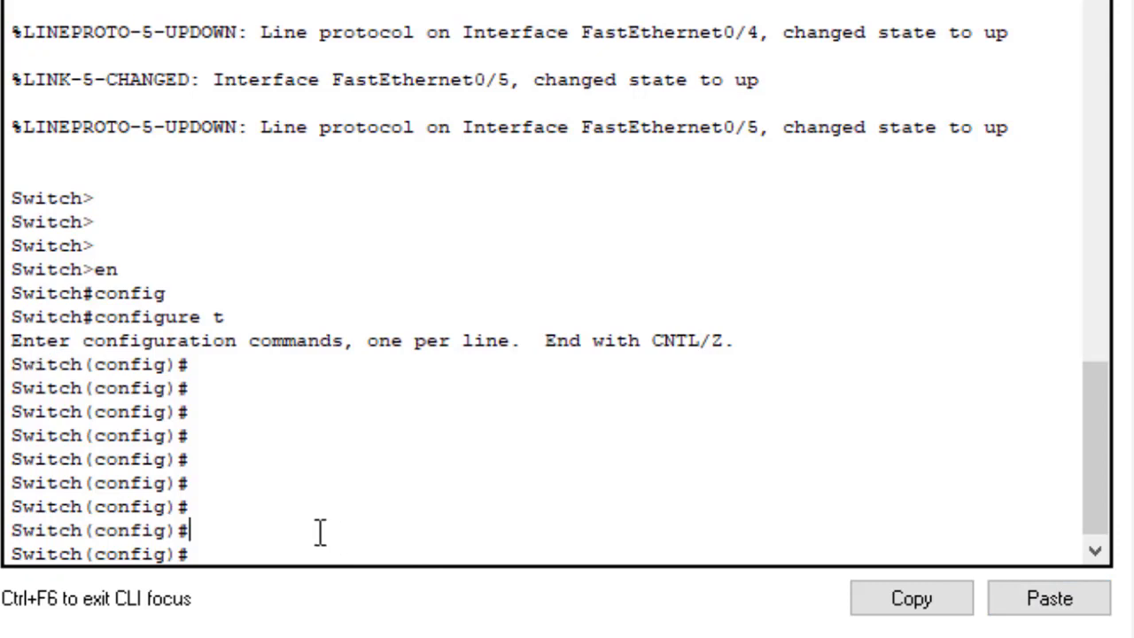
{"action": "key", "text": "Return"}
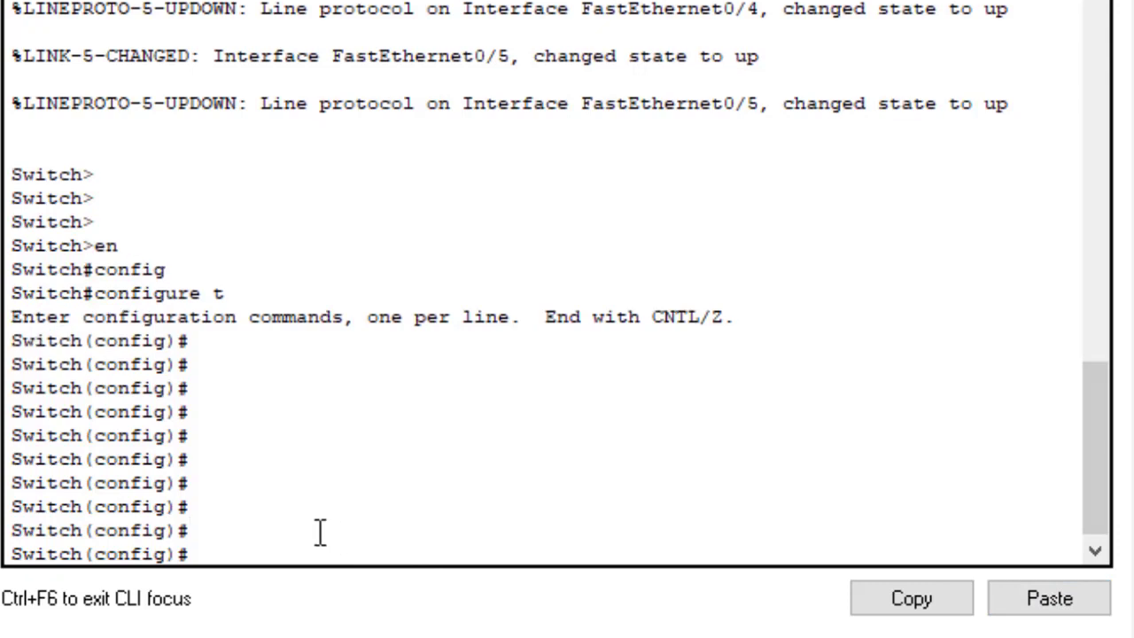
{"action": "left_click", "coordinate": [1037, 599]}
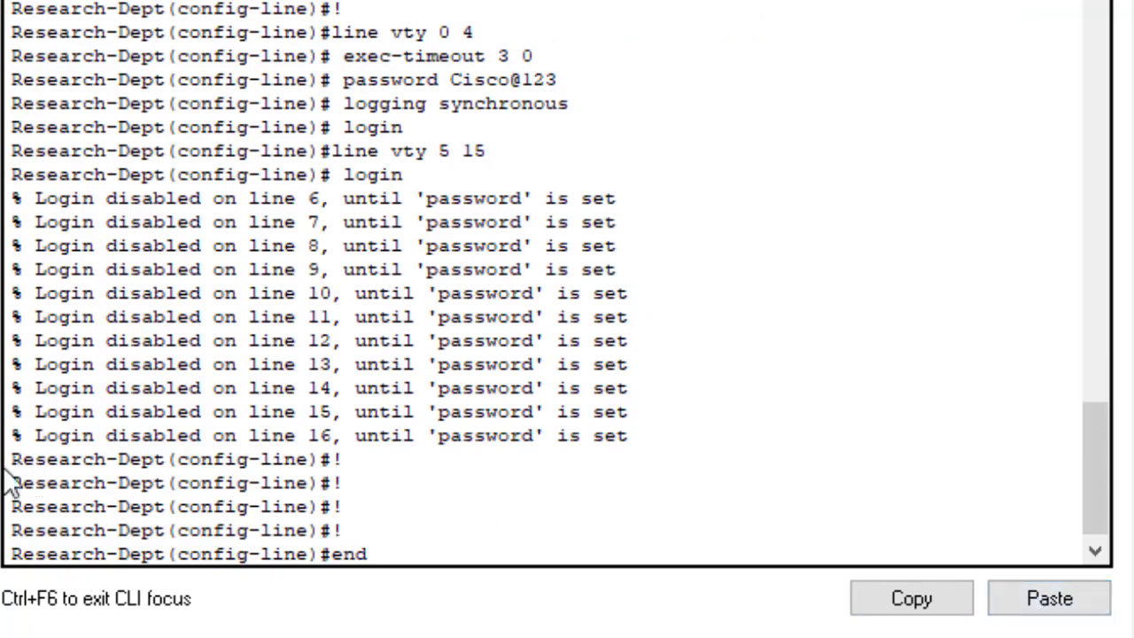
{"action": "left_click_drag", "start_coordinate": [7, 471], "coordinate": [148, 481]}
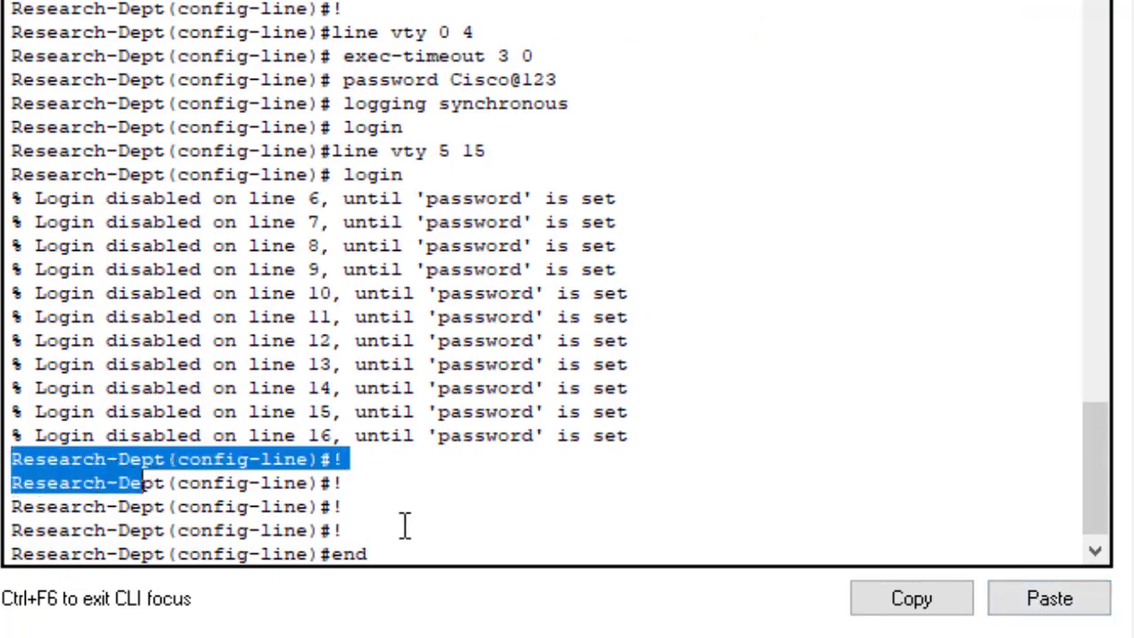
{"action": "left_click", "coordinate": [431, 538]}
Step: Leave configuration mode with end and save with wr, confirming [OK]
{"action": "key", "text": "Return"}
{"action": "key", "text": "Return"}
{"action": "key", "text": "Return"}
{"action": "key", "text": "Return"}
{"action": "key", "text": "Return"}
{"action": "key", "text": "Return"}
{"action": "key", "text": "Return"}
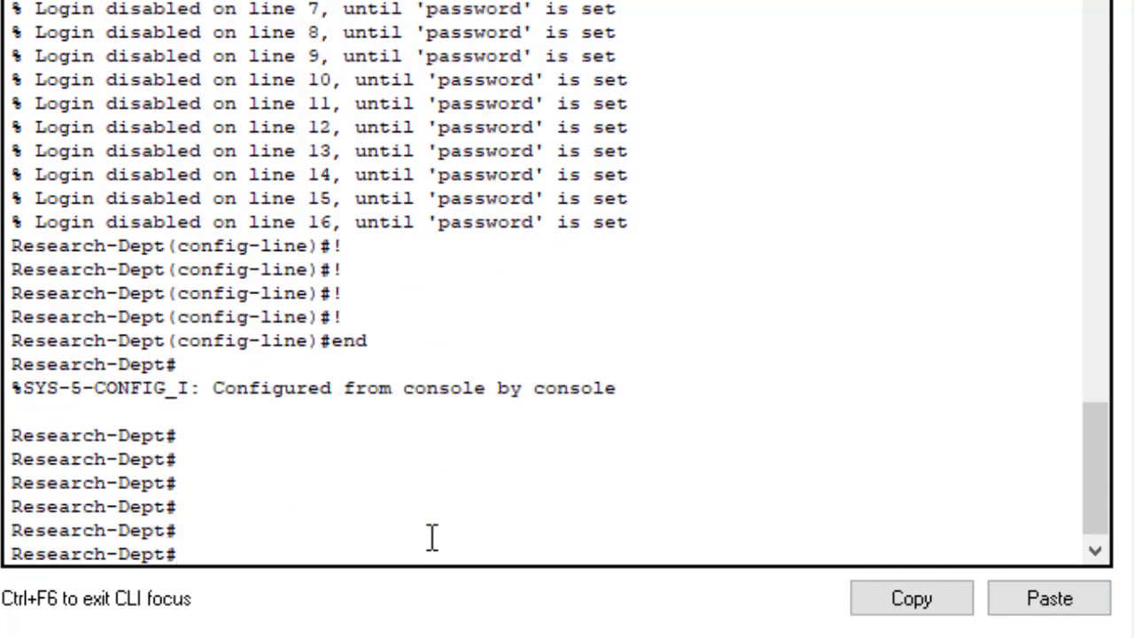
{"action": "type", "text": "do wr"}
{"action": "key", "text": "BackSpace"}
{"action": "key", "text": "BackSpace"}
{"action": "key", "text": "BackSpace"}
{"action": "type", "text": "w"}
{"action": "key", "text": "Return"}
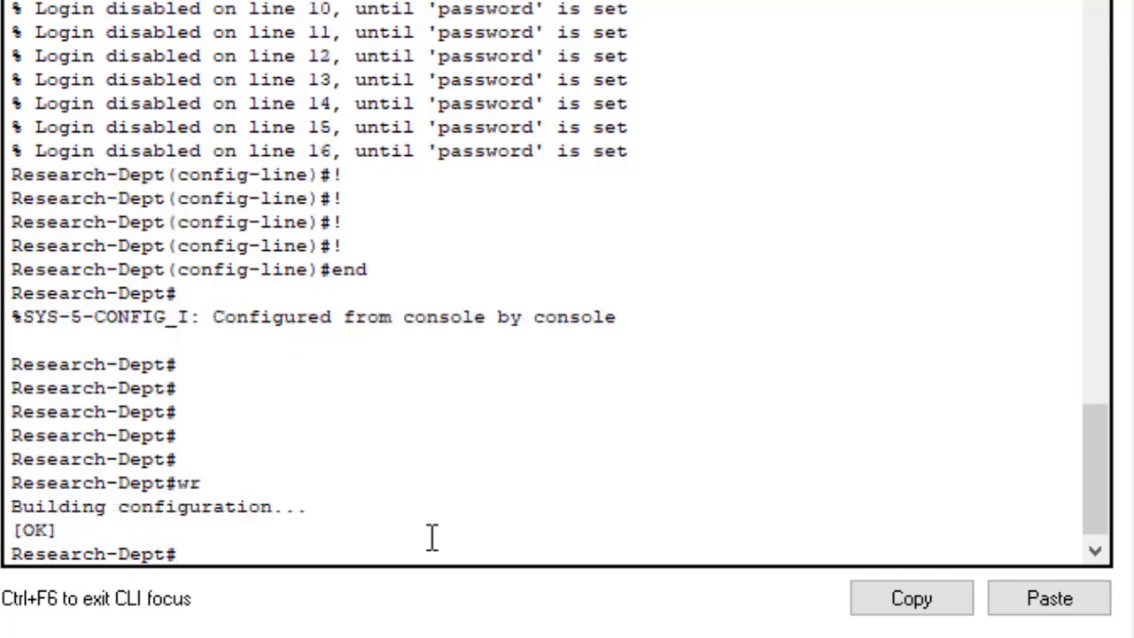
{"action": "key", "text": "Return"}
{"action": "key", "text": "Return"}
{"action": "key", "text": "Return"}
{"action": "key", "text": "Return"}
{"action": "key", "text": "Return"}
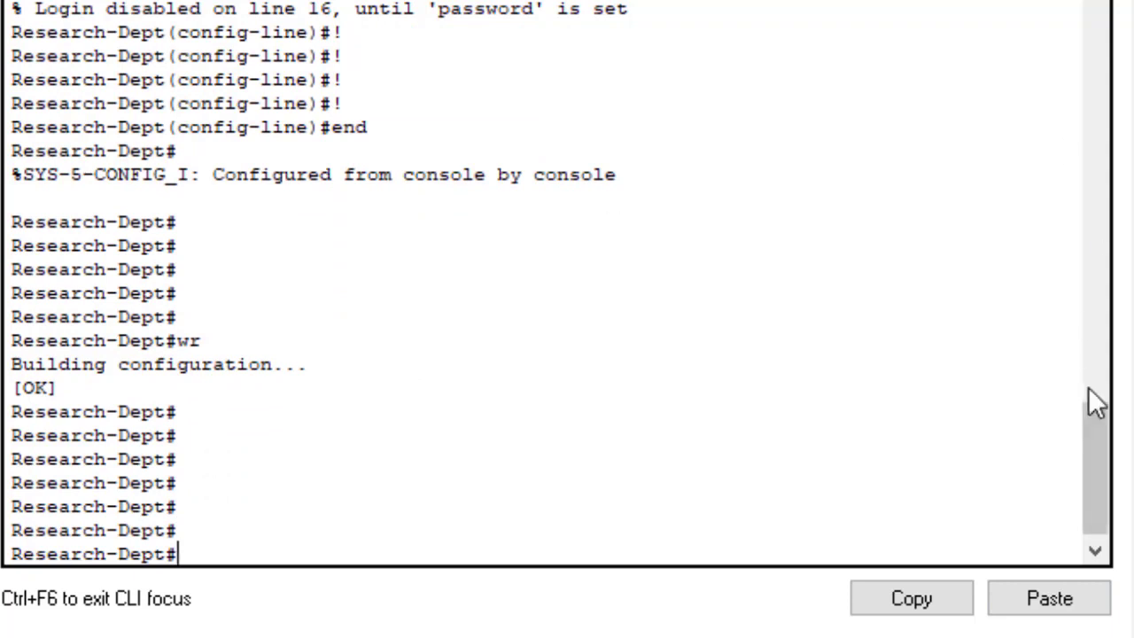
{"action": "left_click_drag", "start_coordinate": [1089, 388], "coordinate": [1092, 452]}
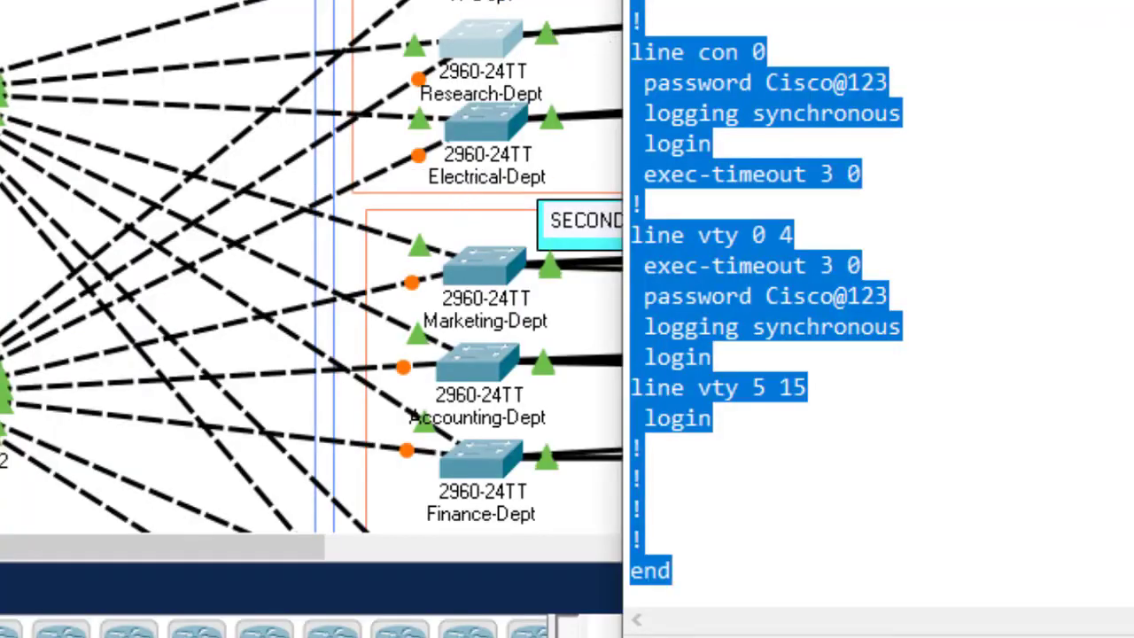
Step: Change the banner's department name from Research to Electrical in Notepad
{"action": "left_click", "coordinate": [714, 419]}
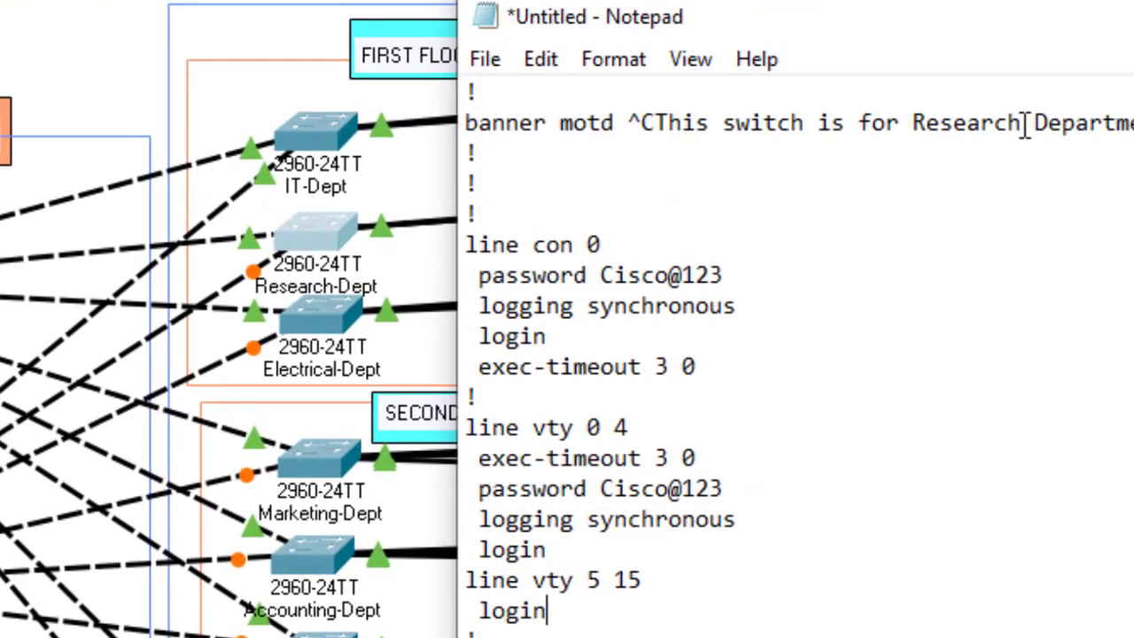
{"action": "left_click_drag", "start_coordinate": [1023, 124], "coordinate": [920, 124]}
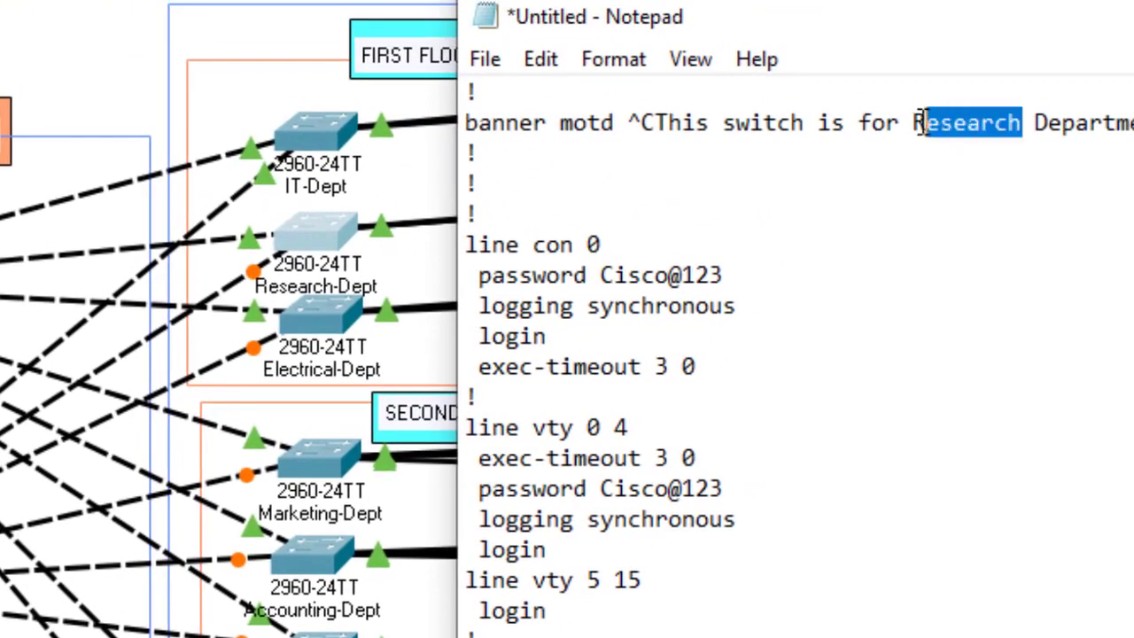
{"action": "key", "text": "BackSpace"}
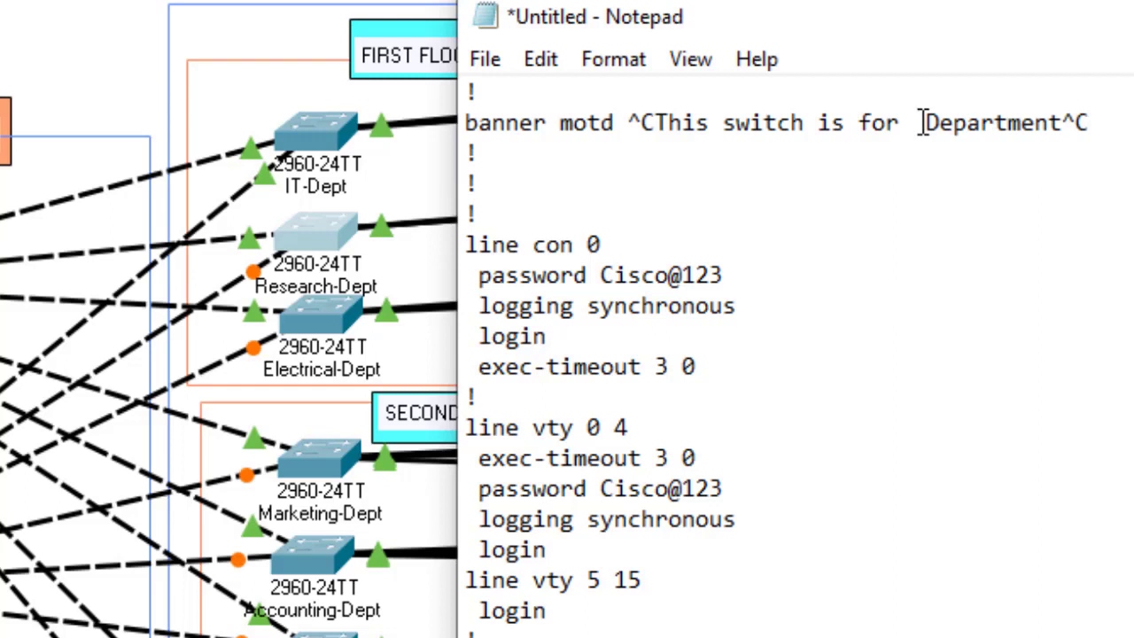
{"action": "type", "text": "Electri"}
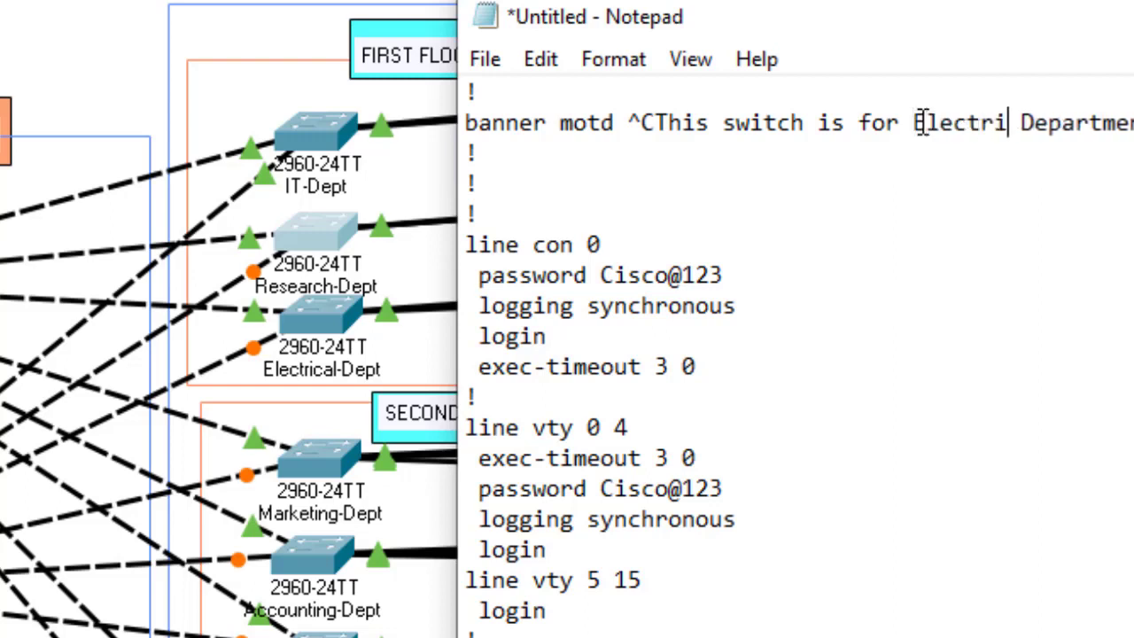
{"action": "type", "text": "cal"}
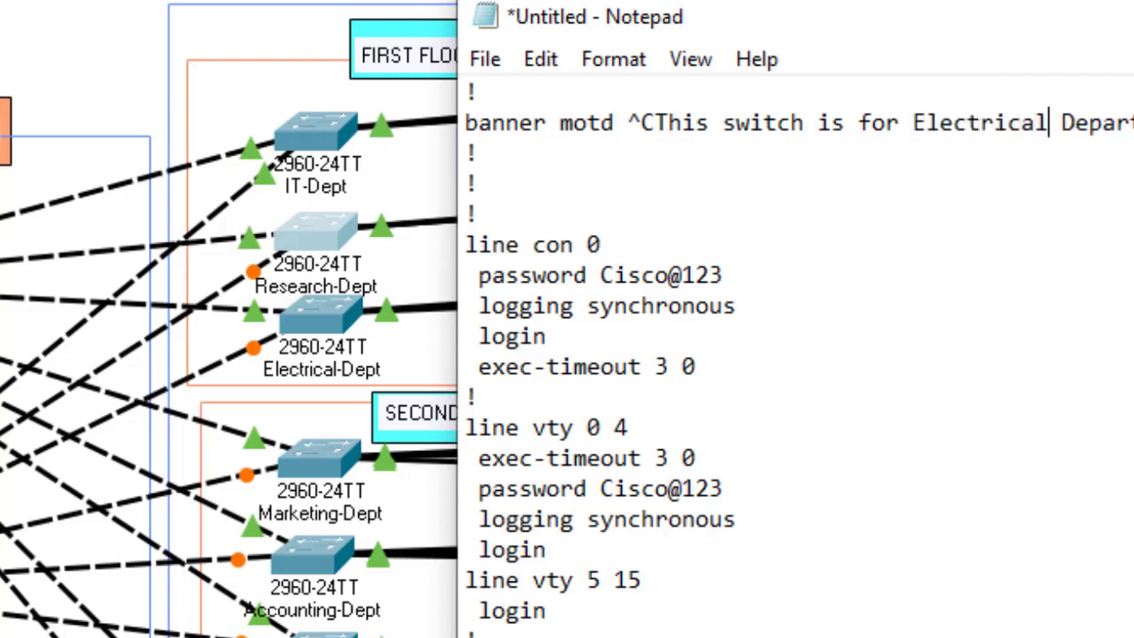
Step: Set the hostname line to Electrical-Dept, select the whole script, and open the Electrical-Dept switch
{"action": "scroll", "coordinate": [633, 249], "scroll_direction": "up", "scroll_amount": 20}
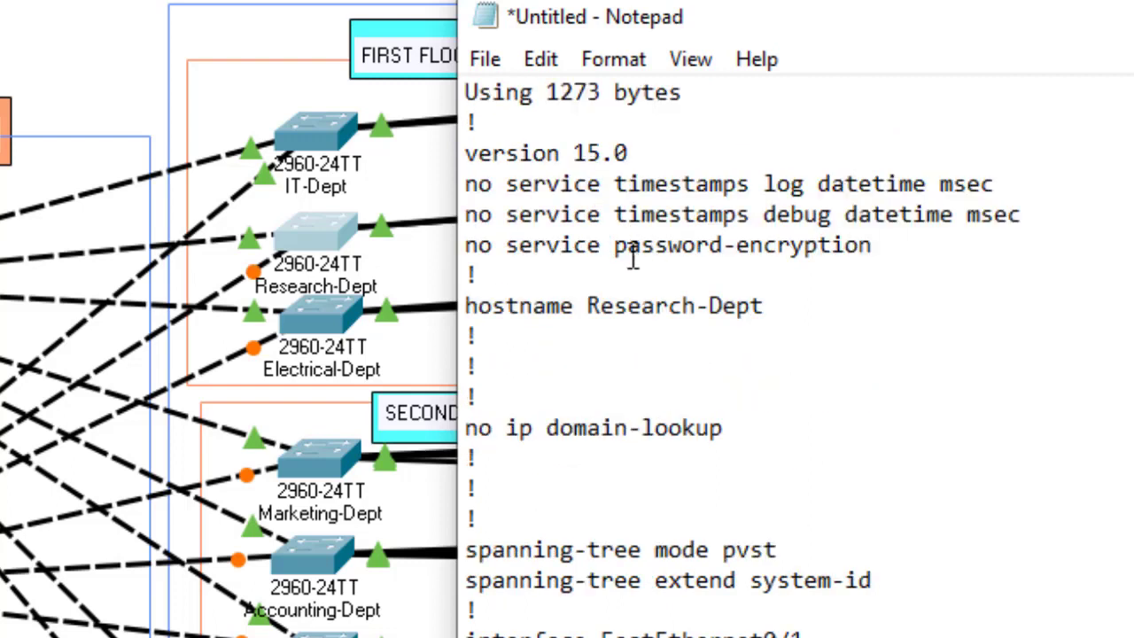
{"action": "left_click_drag", "start_coordinate": [710, 306], "coordinate": [592, 297]}
{"action": "type", "text": "Electr"}
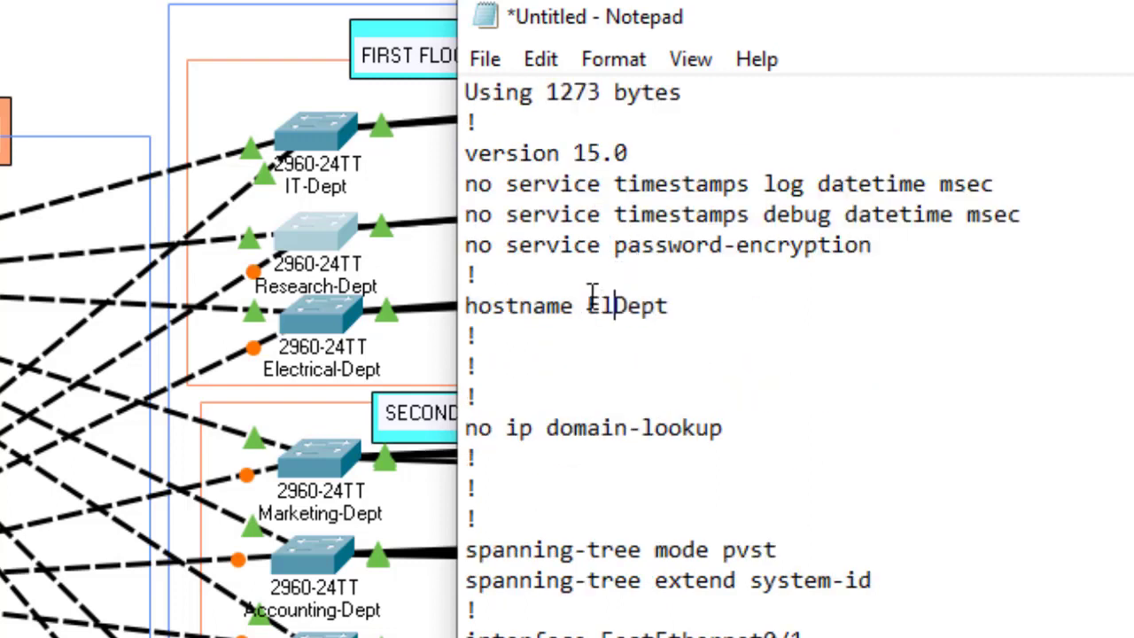
{"action": "type", "text": "ical"}
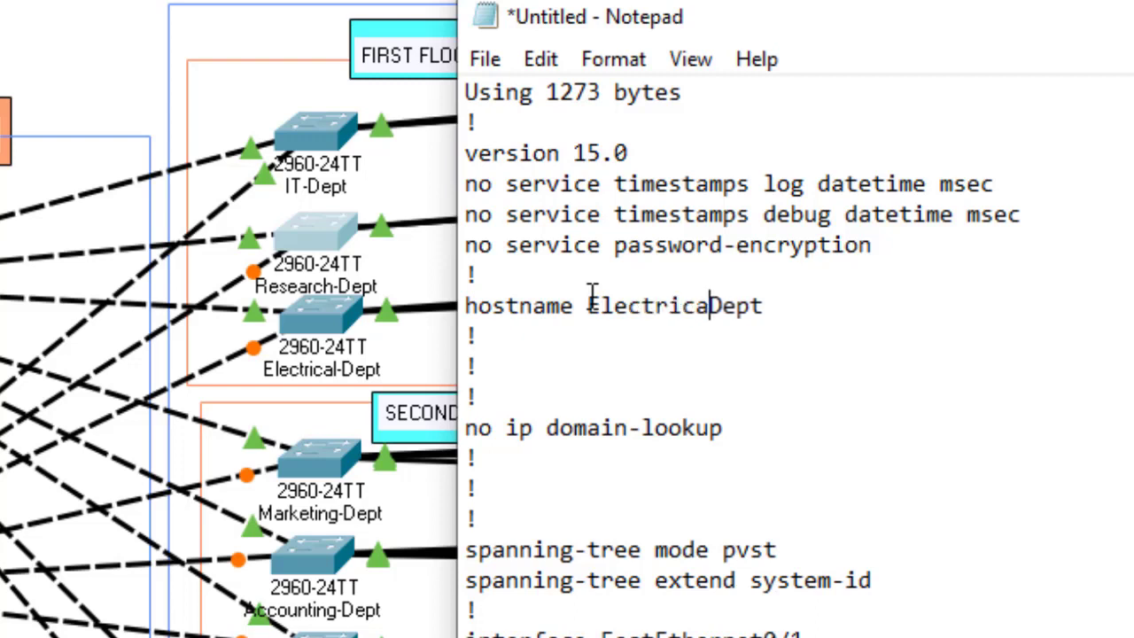
{"action": "type", "text": "-"}
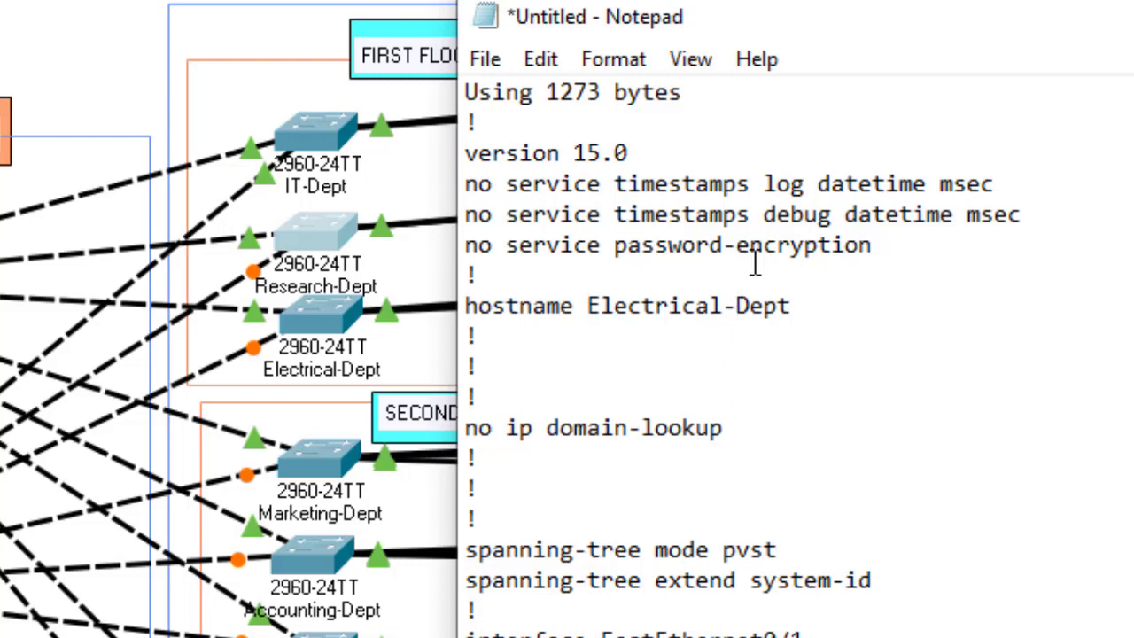
{"action": "key", "text": "ctrl+a"}
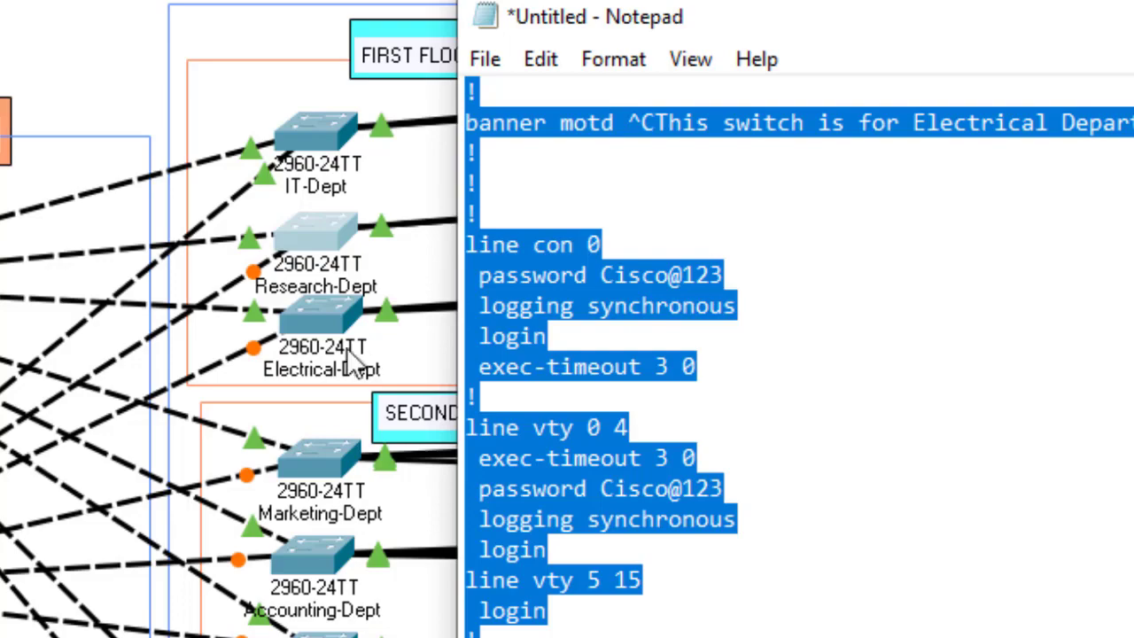
{"action": "left_click", "coordinate": [328, 303]}
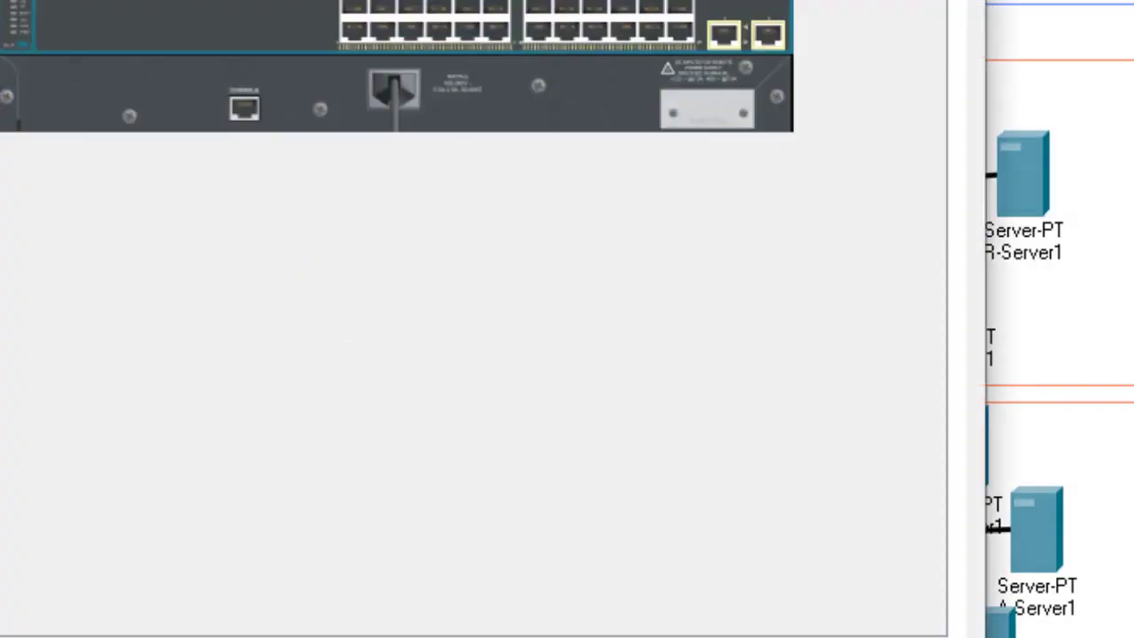
Step: In the switch CLI, enter privileged mode with en and global configuration with conf t
{"action": "left_click", "coordinate": [34, 2]}
{"action": "key", "text": "Return"}
{"action": "key", "text": "Return"}
{"action": "key", "text": "Return"}
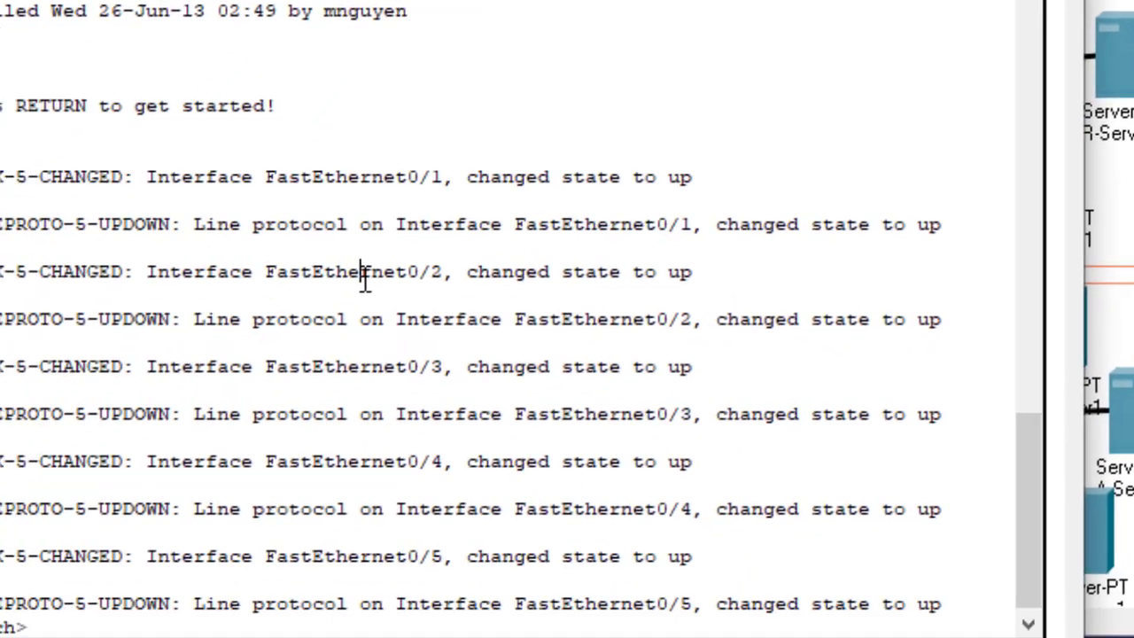
{"action": "key", "text": "Return"}
{"action": "type", "text": "en"}
{"action": "key", "text": "Return"}
{"action": "type", "text": "c"}
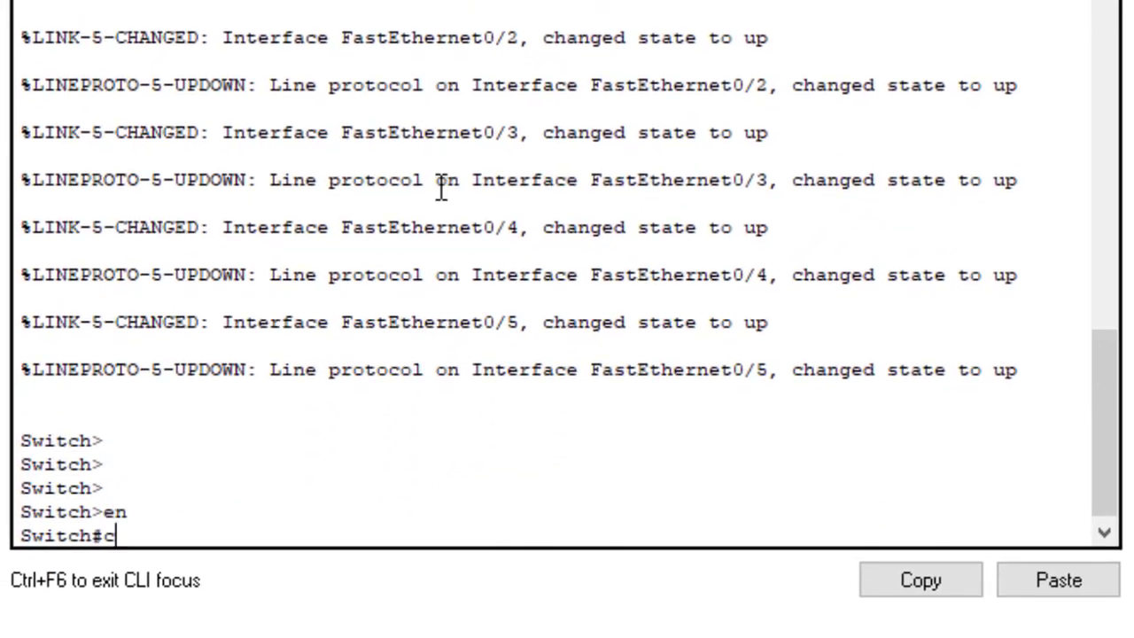
{"action": "type", "text": "onf"}
{"action": "key", "text": "Tab"}
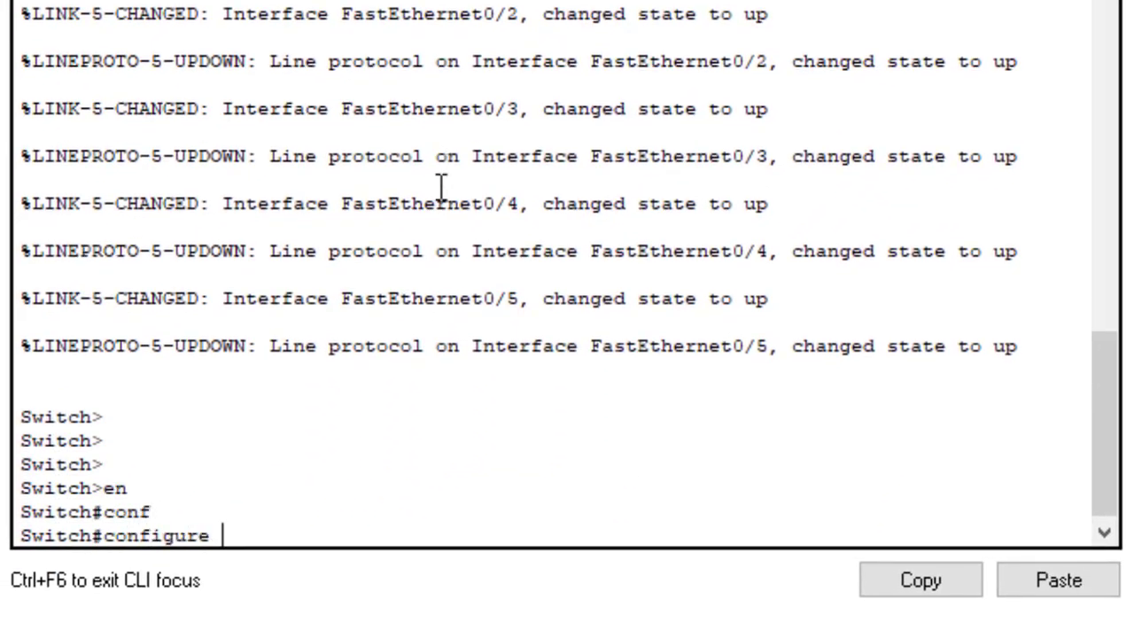
{"action": "type", "text": "t"}
{"action": "key", "text": "Return"}
{"action": "key", "text": "Return"}
{"action": "key", "text": "Return"}
{"action": "key", "text": "Return"}
{"action": "key", "text": "Return"}
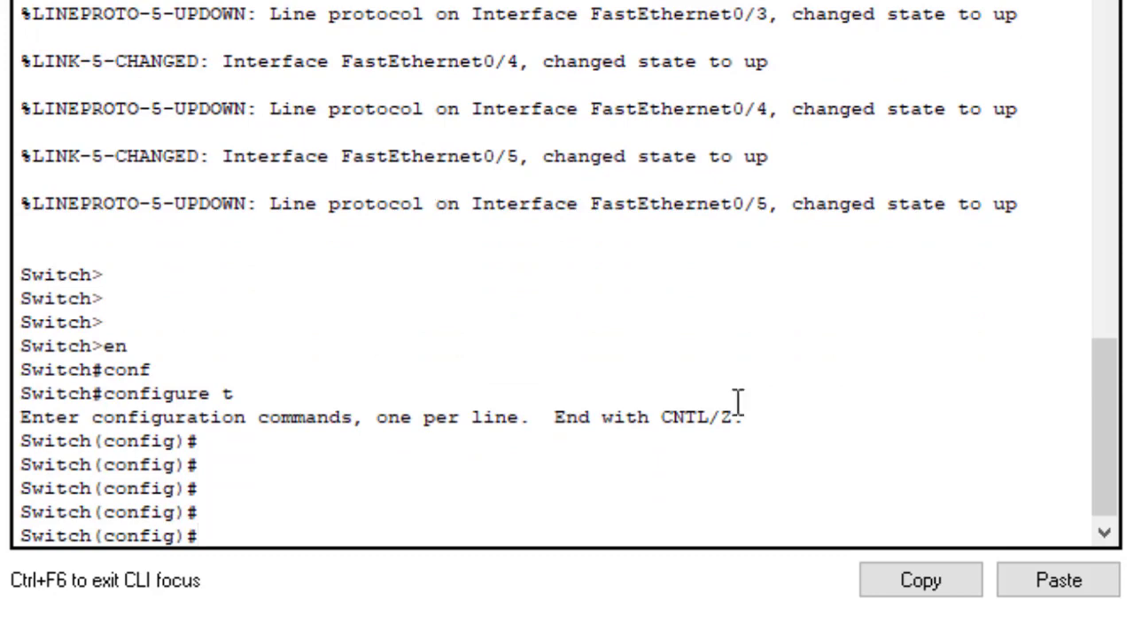
Step: Paste the Electrical-Dept configuration, exit configuration mode, and save it with wr
{"action": "left_click", "coordinate": [1059, 580]}
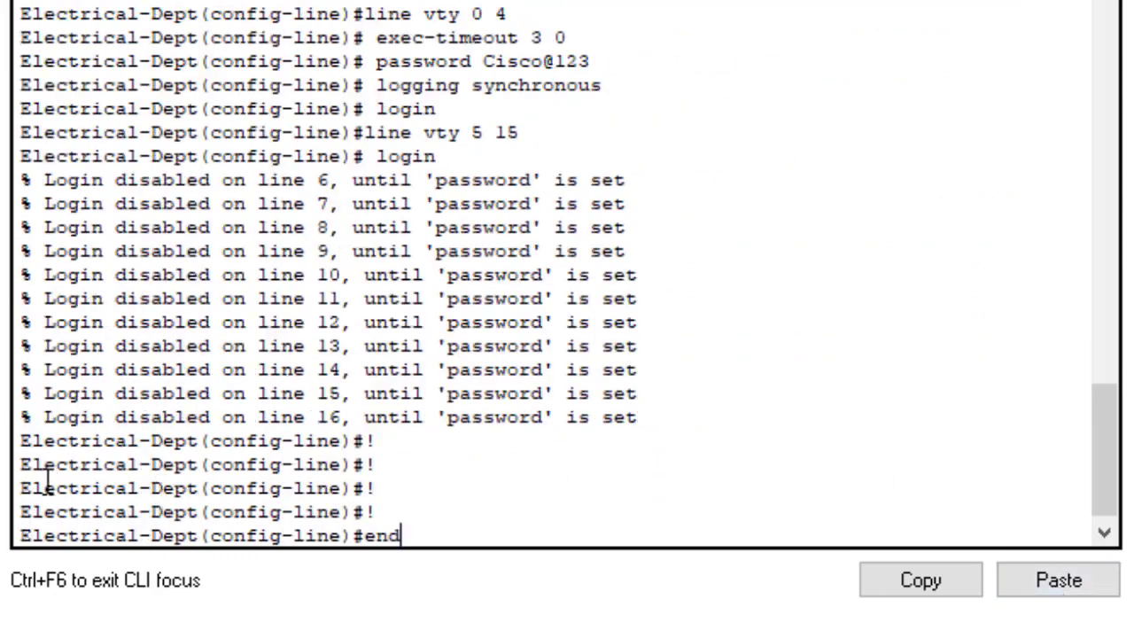
{"action": "left_click_drag", "start_coordinate": [20, 464], "coordinate": [177, 470]}
{"action": "left_click", "coordinate": [477, 527]}
{"action": "key", "text": "Return"}
{"action": "key", "text": "Return"}
{"action": "key", "text": "Return"}
{"action": "key", "text": "Return"}
{"action": "key", "text": "Return"}
{"action": "key", "text": "Return"}
{"action": "key", "text": "Return"}
{"action": "key", "text": "Return"}
{"action": "key", "text": "Return"}
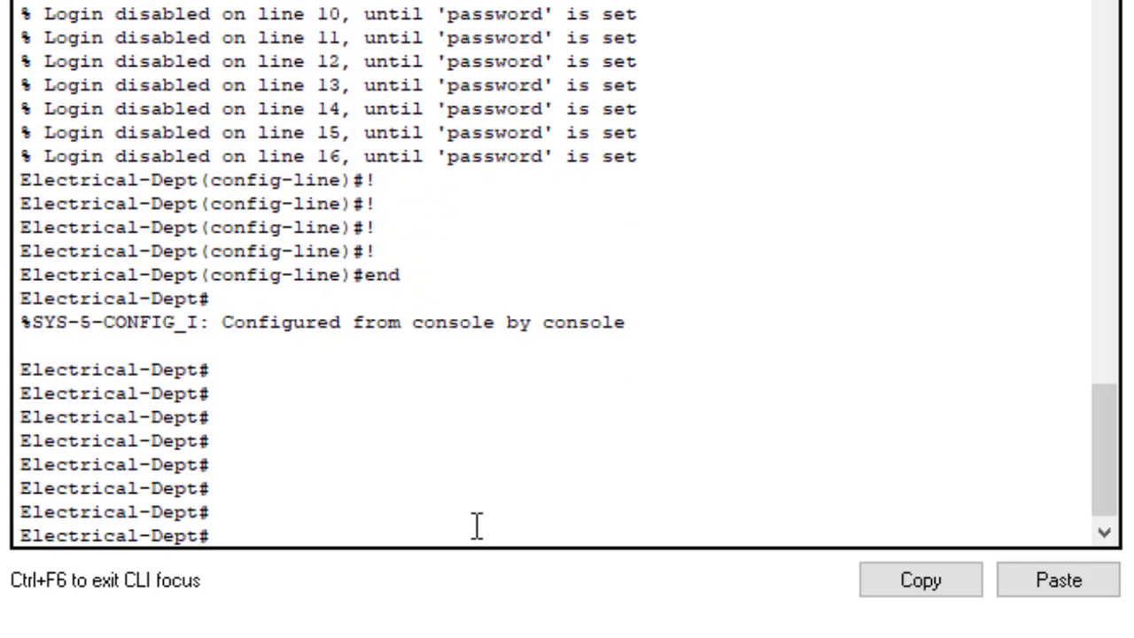
{"action": "type", "text": "wr"}
{"action": "key", "text": "Return"}
{"action": "key", "text": "Return"}
{"action": "key", "text": "Return"}
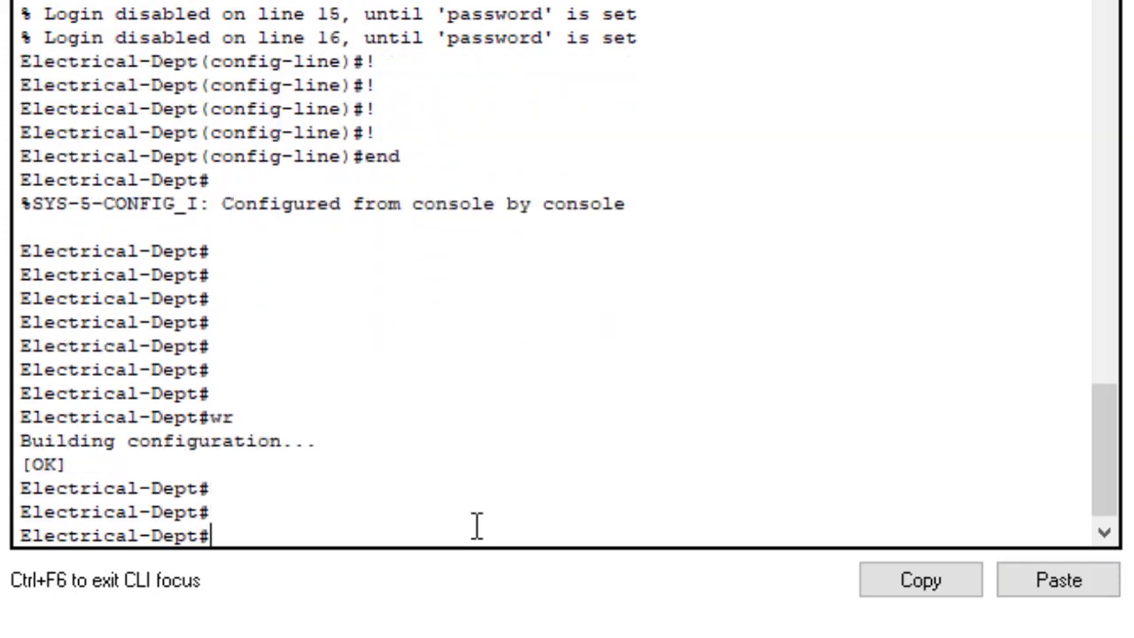
Step: Scroll the topology to the third floor and bring the Notepad configuration script forward
{"action": "left_click_drag", "start_coordinate": [1108, 503], "coordinate": [1055, 340]}
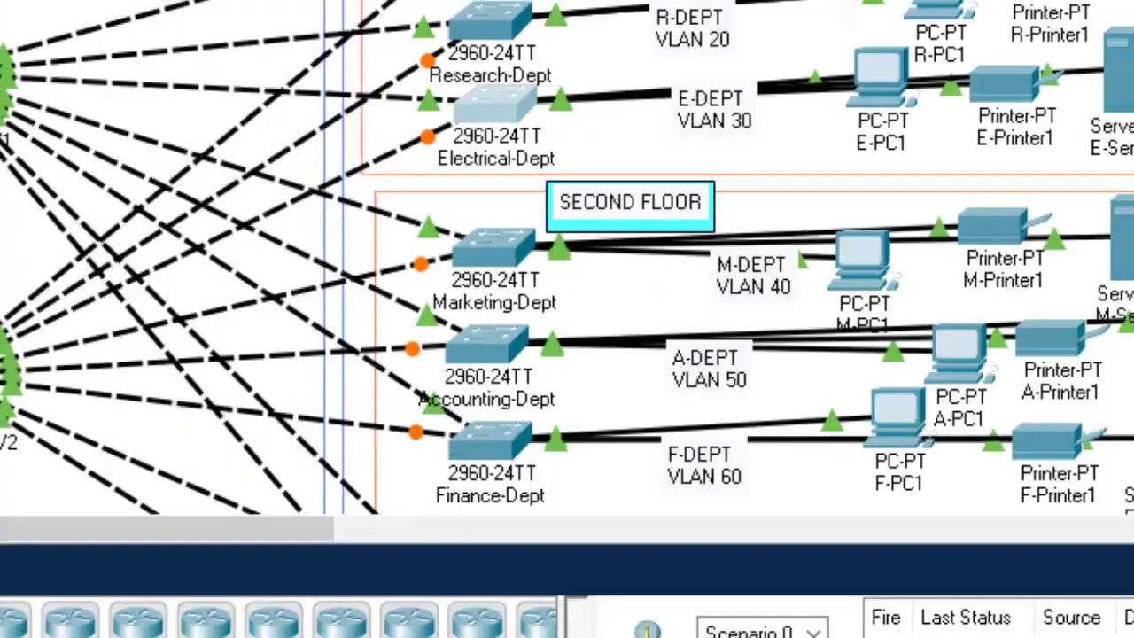
{"action": "scroll", "coordinate": [567, 257], "scroll_direction": "down", "scroll_amount": 5}
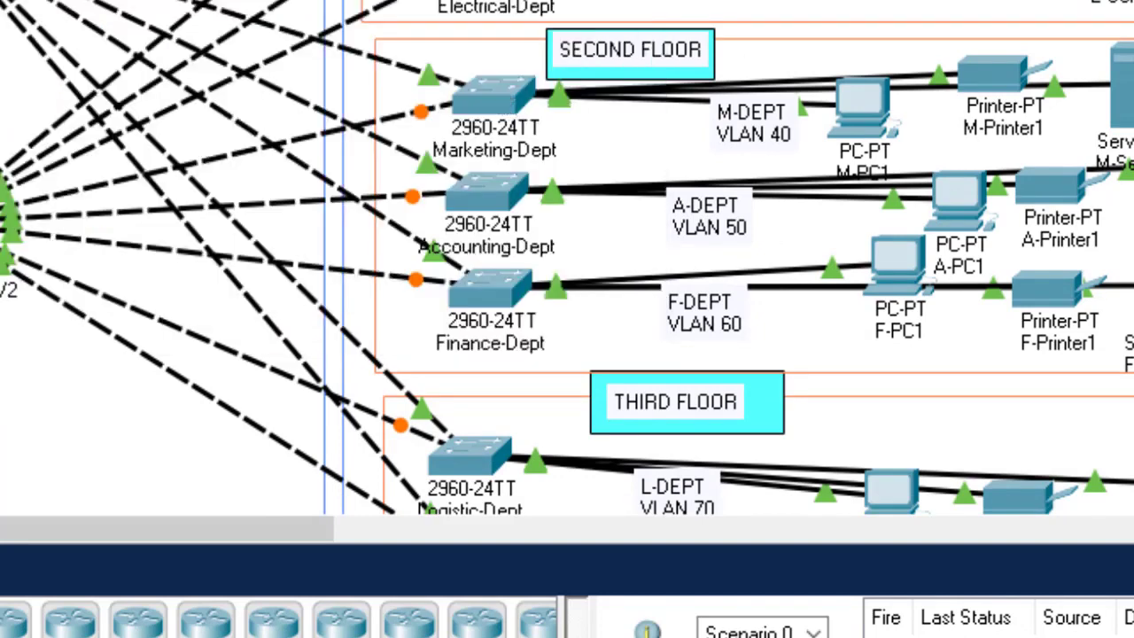
{"action": "left_click", "coordinate": [939, 621]}
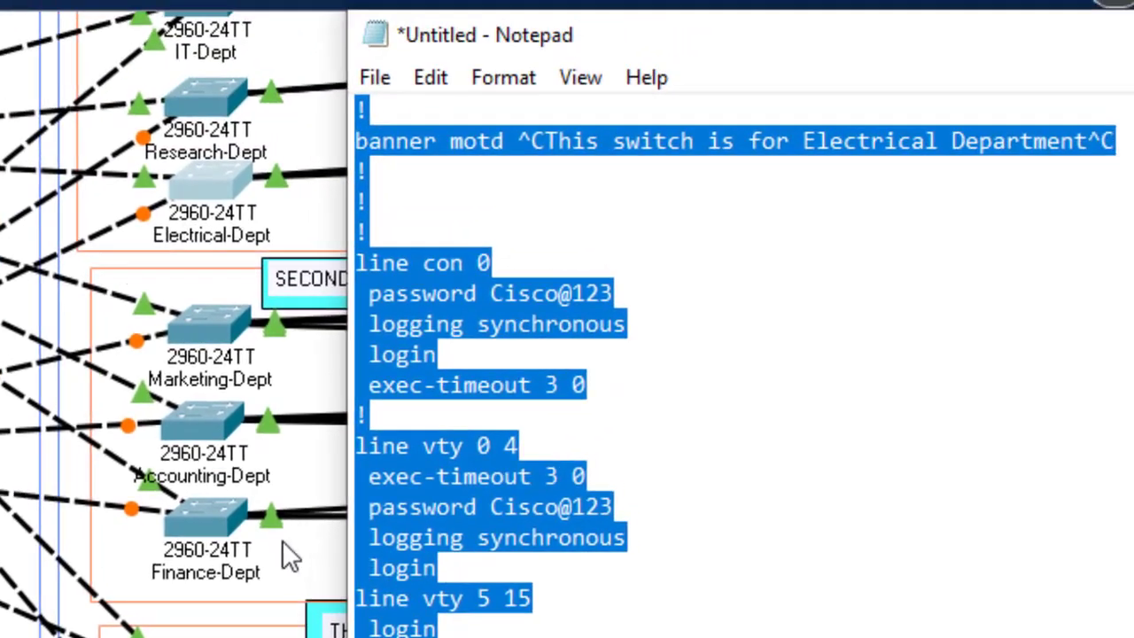
Step: Change the banner to read 'This switch is for Marketing Department'
{"action": "left_click", "coordinate": [803, 142]}
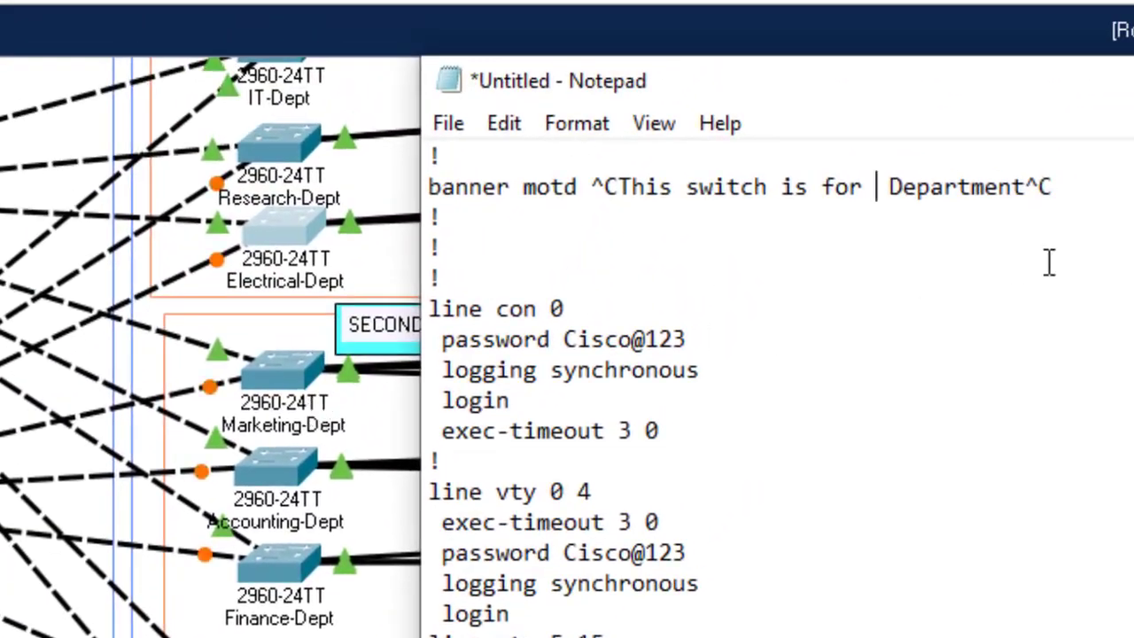
{"action": "type", "text": "Market"}
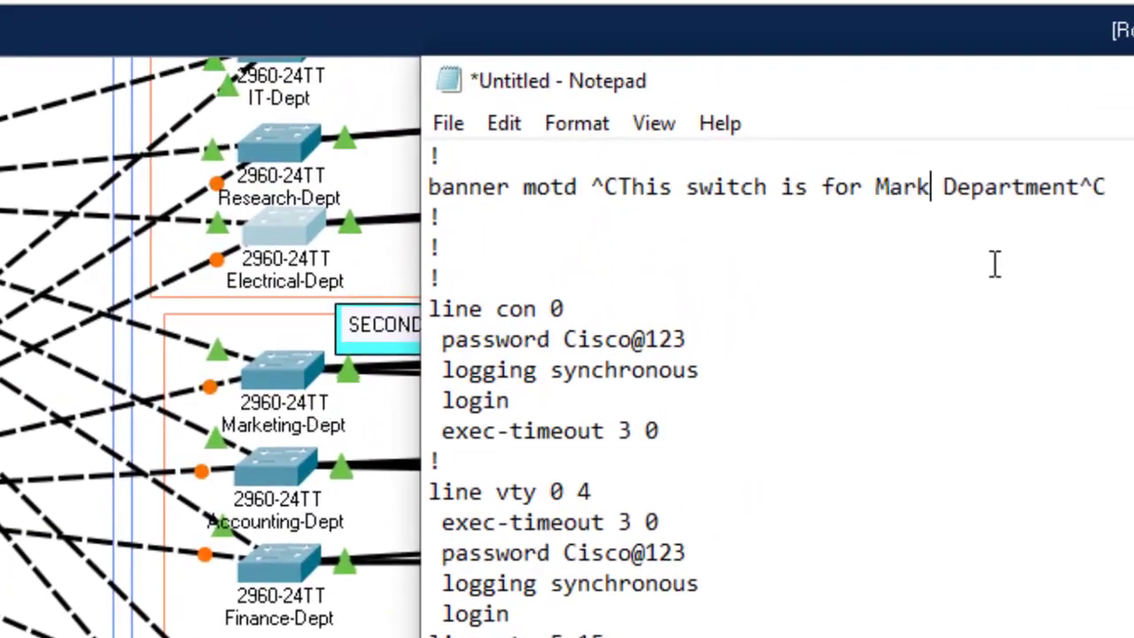
{"action": "type", "text": "ing"}
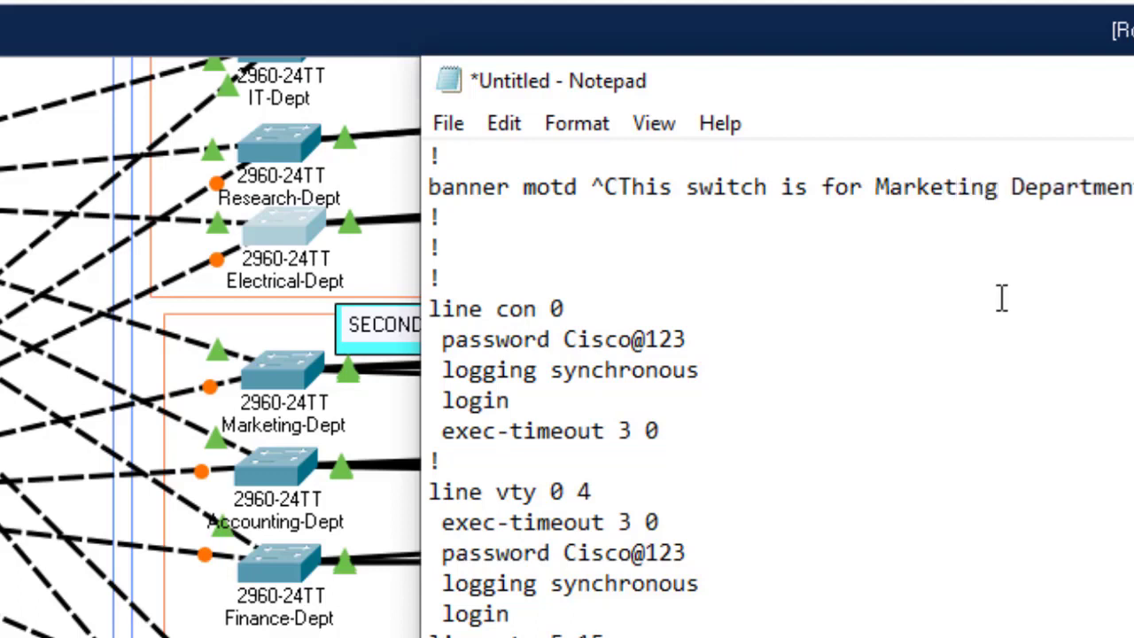
{"action": "scroll", "coordinate": [777, 390], "scroll_direction": "up", "scroll_amount": 20}
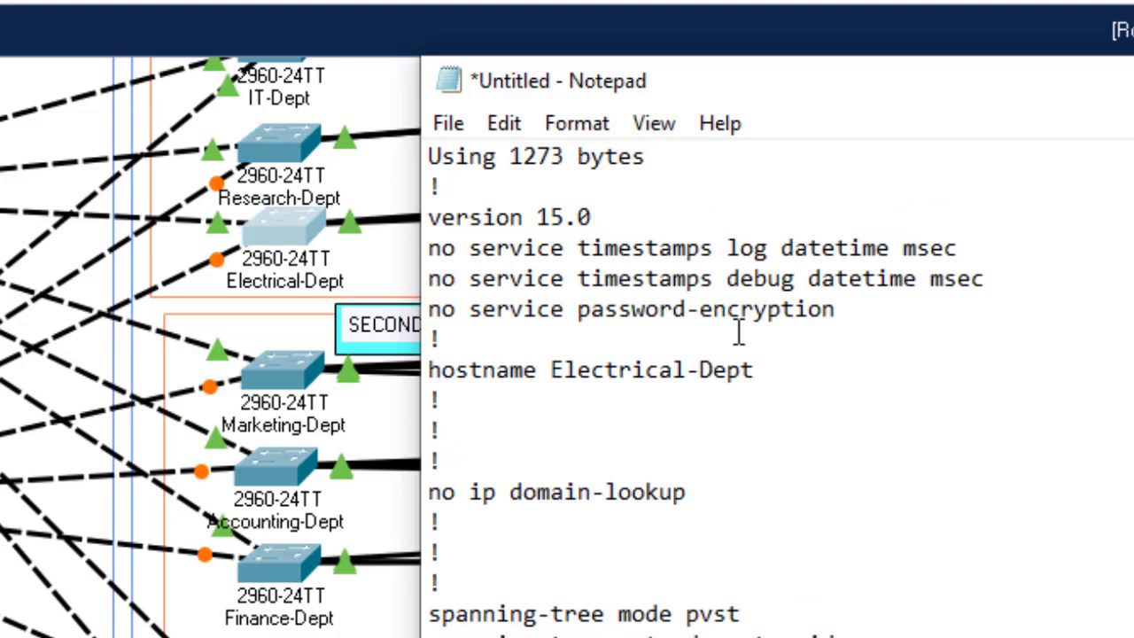
Step: Set the hostname line to Marketing-Dept, select the whole script, and open the Marketing-Dept switch
{"action": "left_click", "coordinate": [686, 371]}
{"action": "key", "text": "BackSpace"}
{"action": "key", "text": "BackSpace"}
{"action": "key", "text": "BackSpace"}
{"action": "key", "text": "BackSpace"}
{"action": "key", "text": "BackSpace"}
{"action": "key", "text": "BackSpace"}
{"action": "key", "text": "BackSpace"}
{"action": "key", "text": "BackSpace"}
{"action": "key", "text": "BackSpace"}
{"action": "key", "text": "BackSpace"}
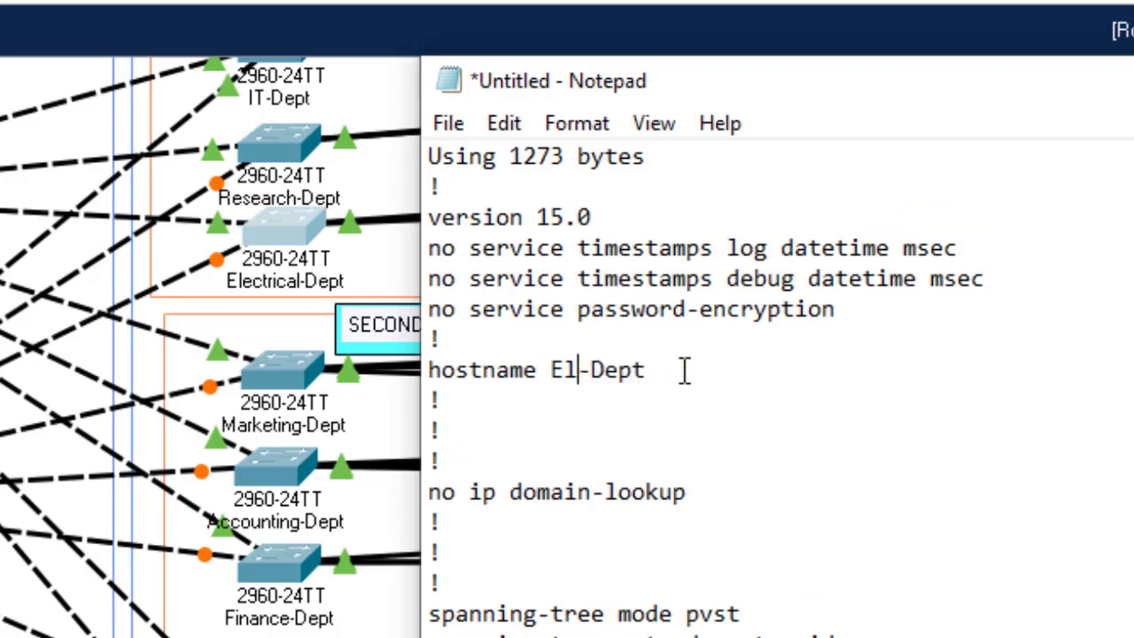
{"action": "type", "text": "Marketi"}
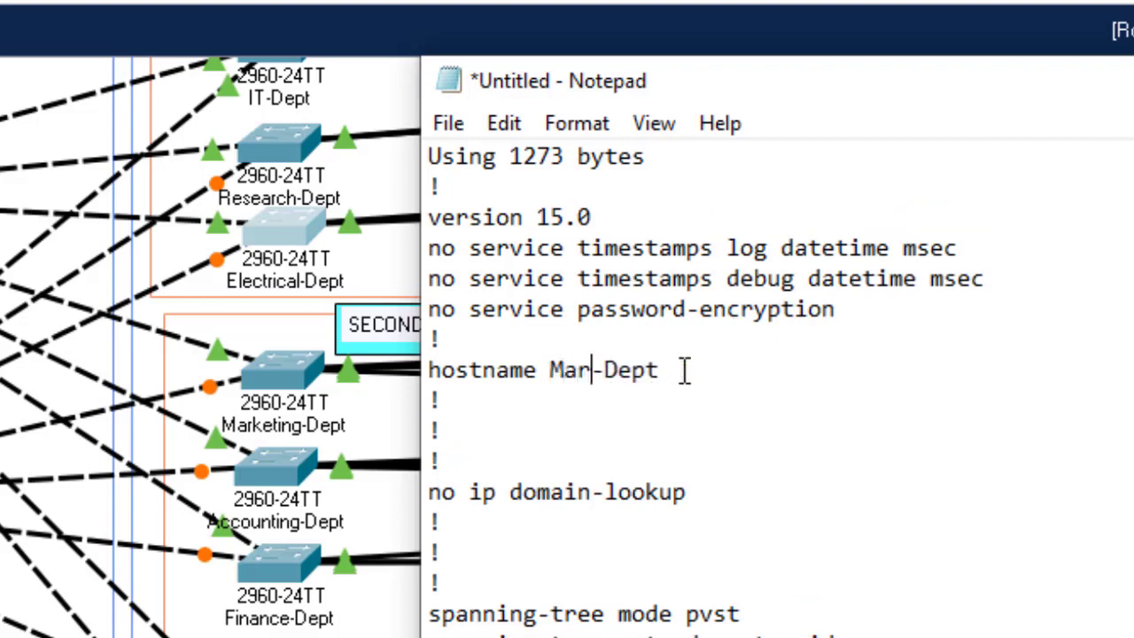
{"action": "type", "text": "ng"}
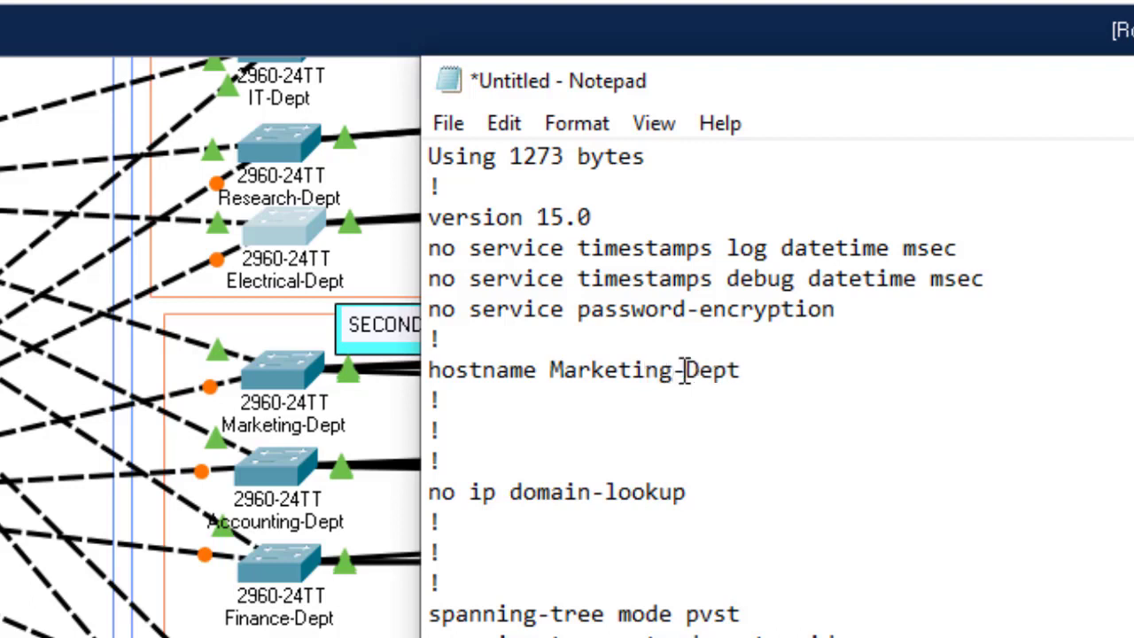
{"action": "key", "text": "ctrl+a"}
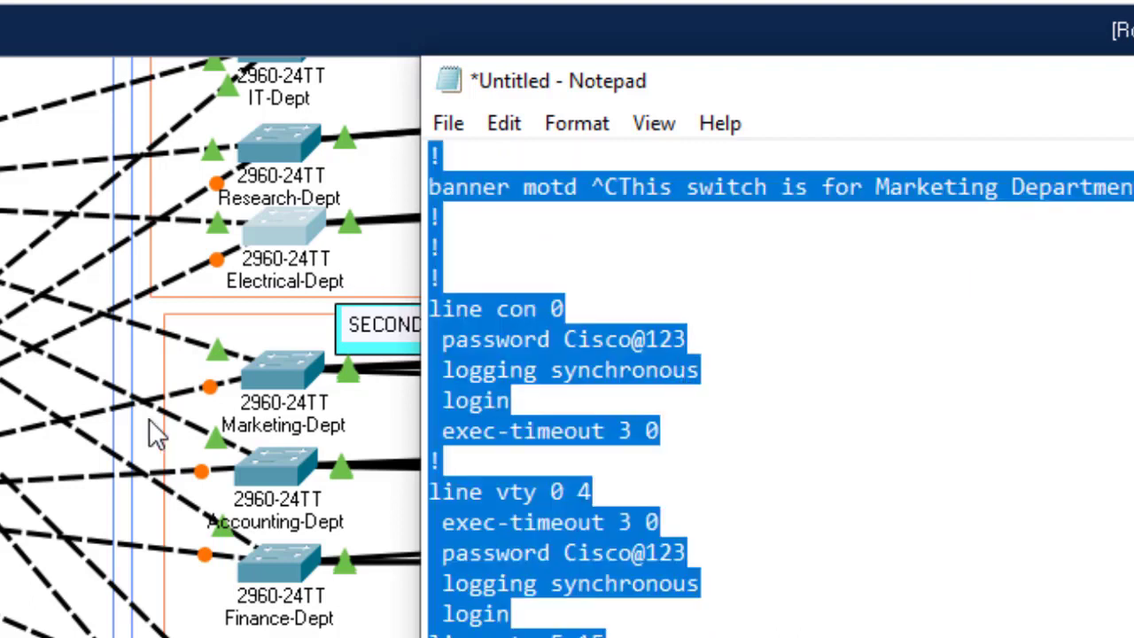
{"action": "left_click", "coordinate": [276, 367]}
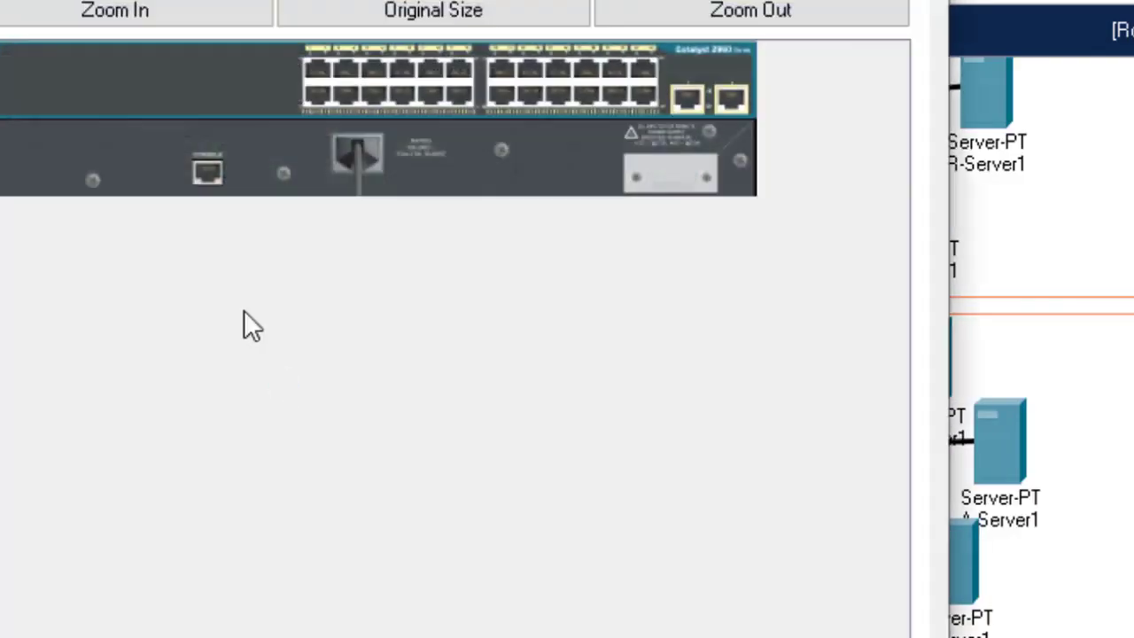
Step: In the Marketing-Dept CLI, enter privileged mode with en and global configuration with conf t
{"action": "left_click", "coordinate": [18, 1]}
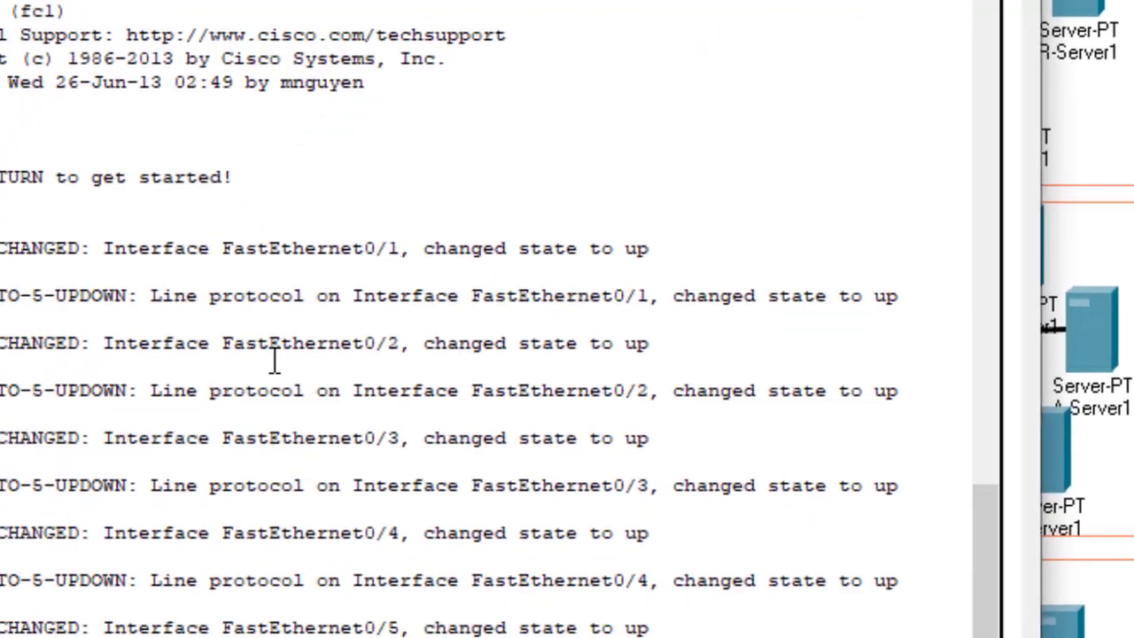
{"action": "key", "text": "Return"}
{"action": "key", "text": "Return"}
{"action": "key", "text": "Return"}
{"action": "type", "text": "en"}
{"action": "key", "text": "Return"}
{"action": "type", "text": "ch#c"}
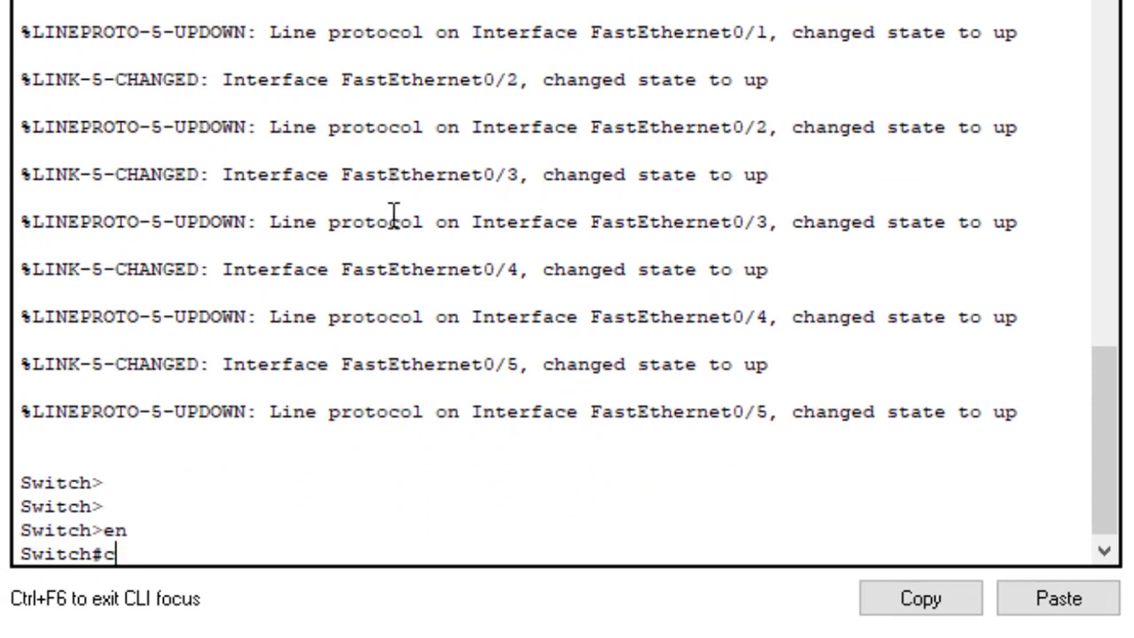
{"action": "type", "text": "onf"}
{"action": "key", "text": "Tab"}
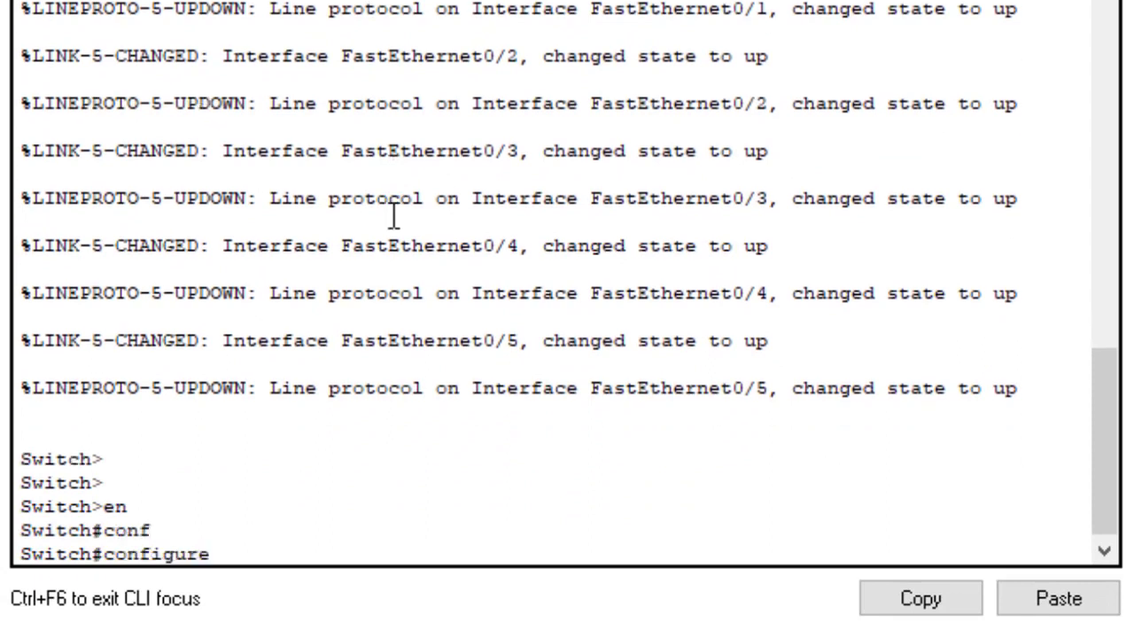
{"action": "type", "text": "t"}
{"action": "key", "text": "Return"}
{"action": "key", "text": "Return"}
{"action": "key", "text": "Return"}
{"action": "key", "text": "Return"}
{"action": "key", "text": "Return"}
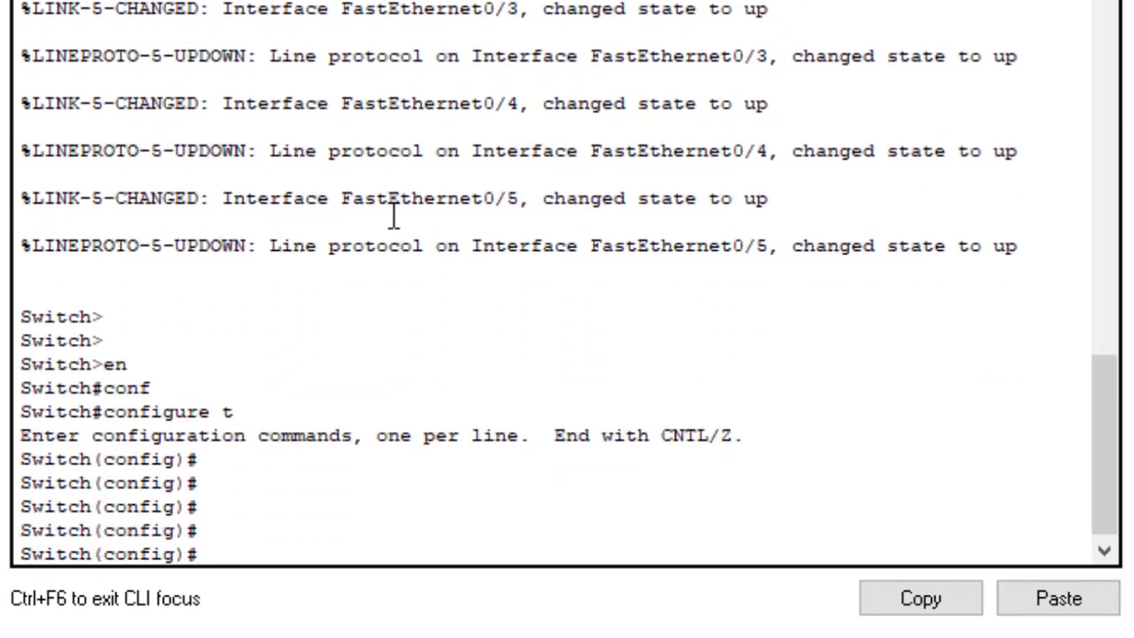
Step: Paste the Marketing configuration, exit configuration mode, save with wr, and display it with sh start
{"action": "left_click", "coordinate": [1059, 598]}
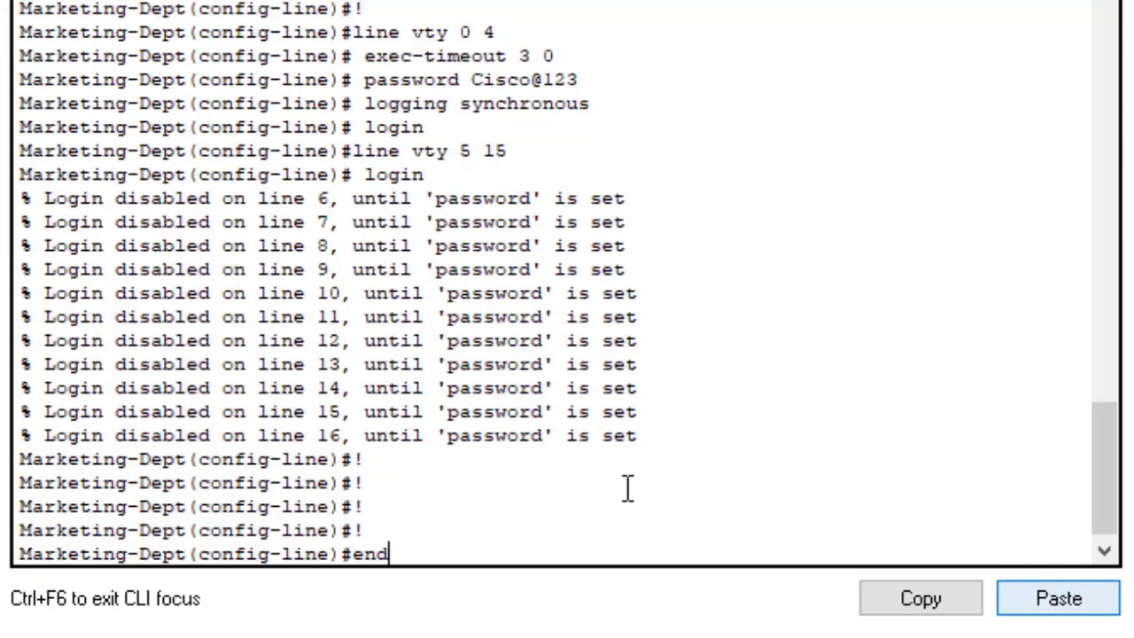
{"action": "left_click_drag", "start_coordinate": [16, 493], "coordinate": [202, 486]}
{"action": "left_click", "coordinate": [417, 538]}
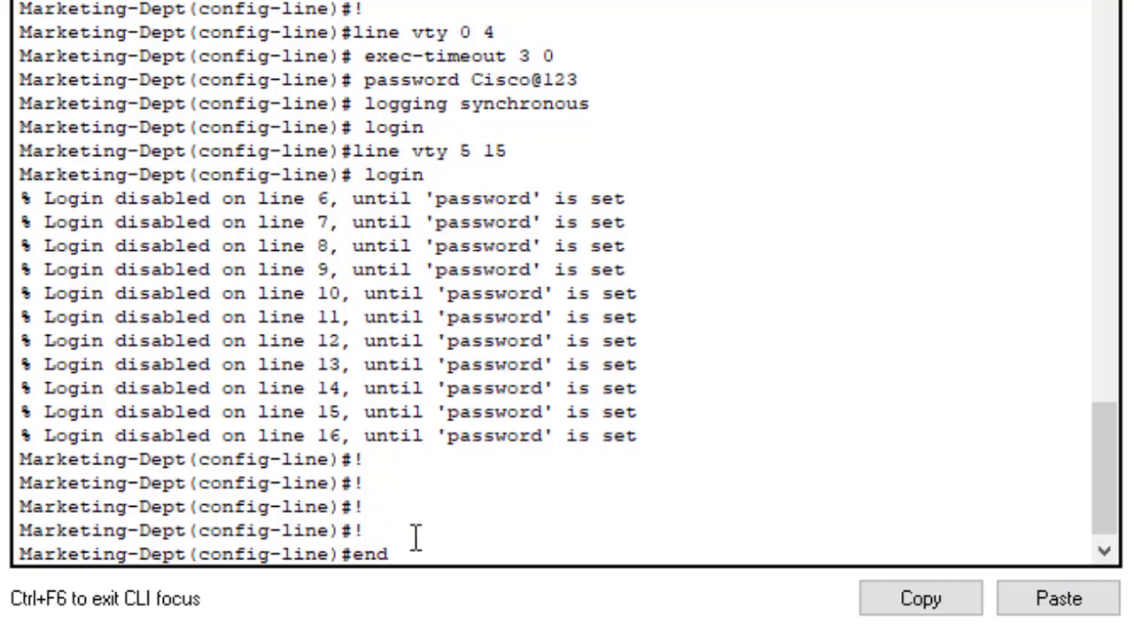
{"action": "key", "text": "Return"}
{"action": "key", "text": "Return"}
{"action": "key", "text": "Return"}
{"action": "key", "text": "Return"}
{"action": "key", "text": "Return"}
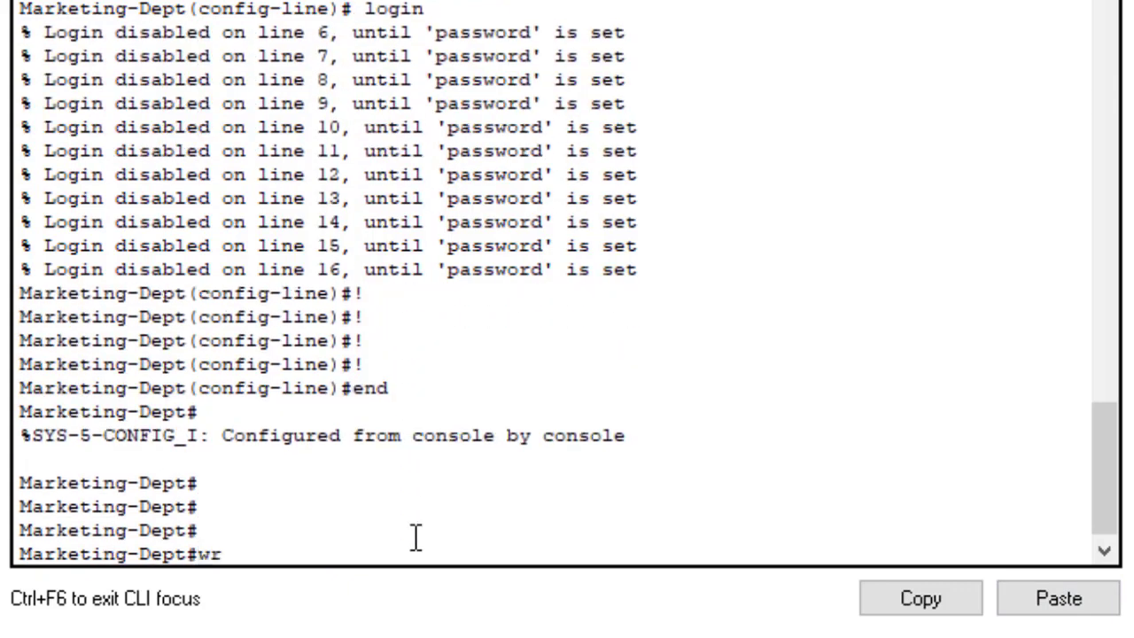
{"action": "type", "text": "wr"}
{"action": "key", "text": "Return"}
{"action": "key", "text": "Return"}
{"action": "key", "text": "Return"}
{"action": "key", "text": "Return"}
{"action": "key", "text": "Return"}
{"action": "key", "text": "Return"}
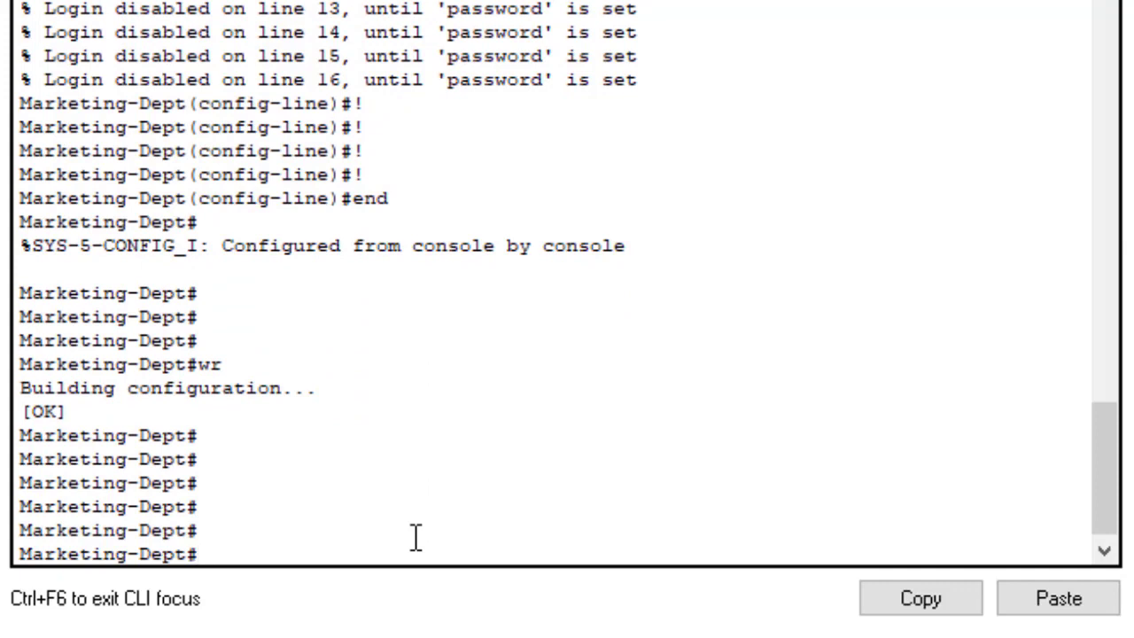
{"action": "type", "text": "sh start"}
{"action": "key", "text": "Return"}
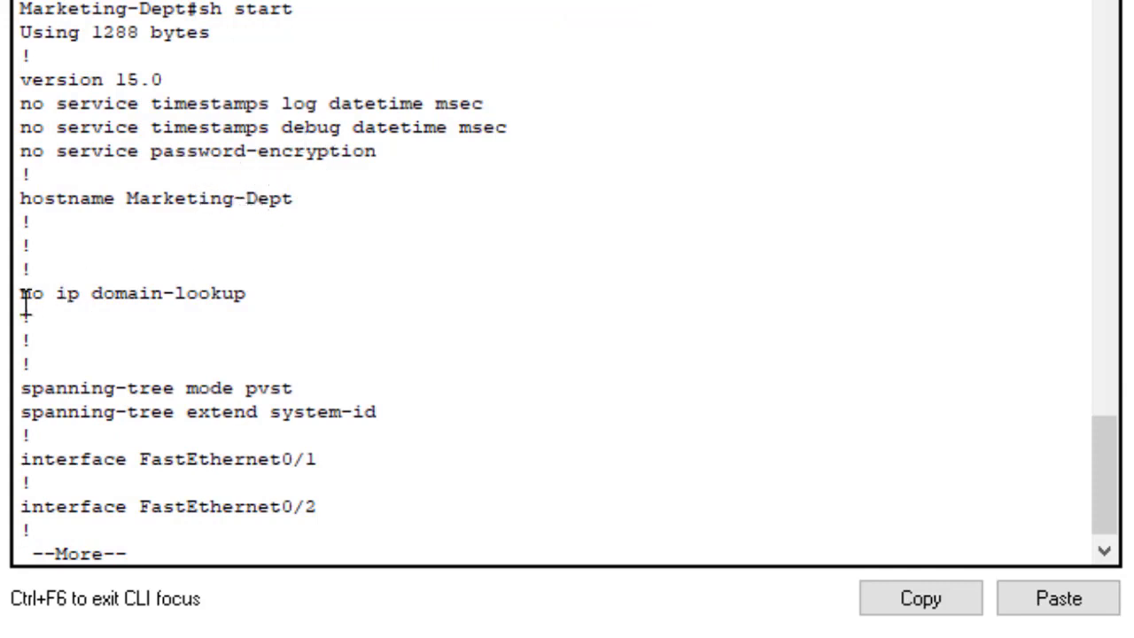
Step: Page through the startup configuration, highlighting no ip domain-lookup, the Marketing banner, and console/VTY lines
{"action": "left_click_drag", "start_coordinate": [25, 298], "coordinate": [251, 292]}
{"action": "key", "text": "Return"}
{"action": "key", "text": "Return"}
{"action": "key", "text": "Return"}
{"action": "key", "text": "Return"}
{"action": "key", "text": "Return"}
{"action": "key", "text": "Return"}
{"action": "key", "text": "Return"}
{"action": "key", "text": "Return"}
{"action": "key", "text": "Return"}
{"action": "key", "text": "Return"}
{"action": "key", "text": "Return"}
{"action": "key", "text": "Return"}
{"action": "key", "text": "Return"}
{"action": "key", "text": "Return"}
{"action": "key", "text": "Return"}
{"action": "key", "text": "Return"}
{"action": "key", "text": "Return"}
{"action": "key", "text": "Return"}
{"action": "key", "text": "Return"}
{"action": "key", "text": "Return"}
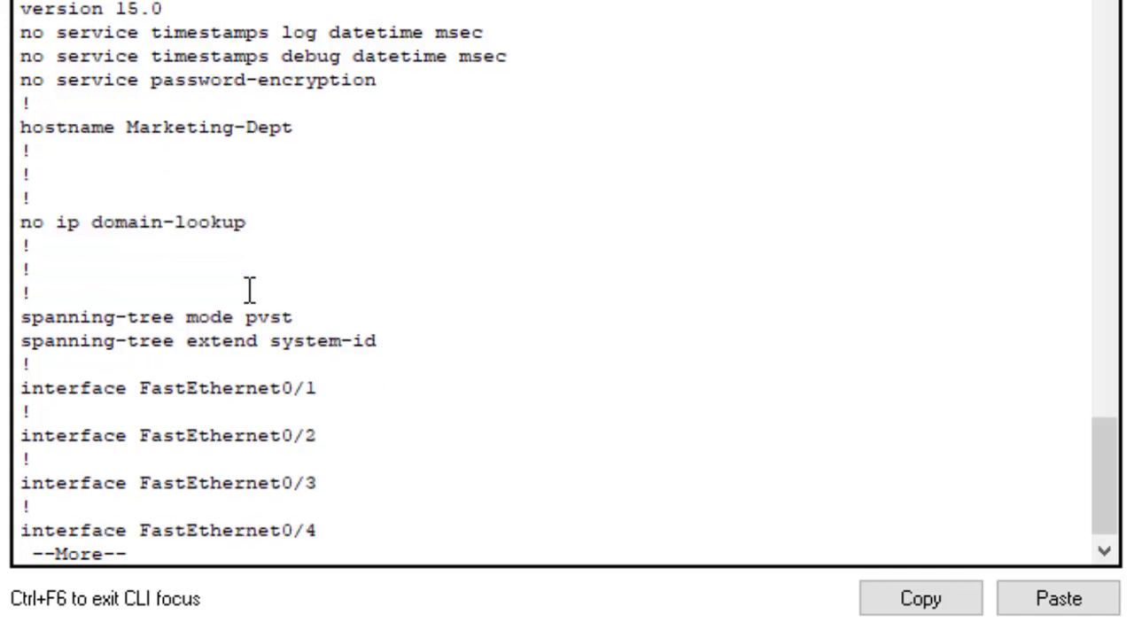
{"action": "key", "text": "Return"}
{"action": "key", "text": "Return"}
{"action": "key", "text": "Return"}
{"action": "key", "text": "Return"}
{"action": "key", "text": "Return"}
{"action": "key", "text": "Return"}
{"action": "key", "text": "Return"}
{"action": "key", "text": "Return"}
{"action": "key", "text": "Return"}
{"action": "key", "text": "Return"}
{"action": "key", "text": "Return"}
{"action": "key", "text": "Return"}
{"action": "key", "text": "Return"}
{"action": "key", "text": "Return"}
{"action": "key", "text": "Return"}
{"action": "key", "text": "Return"}
{"action": "key", "text": "Return"}
{"action": "key", "text": "Return"}
{"action": "key", "text": "Return"}
{"action": "key", "text": "Return"}
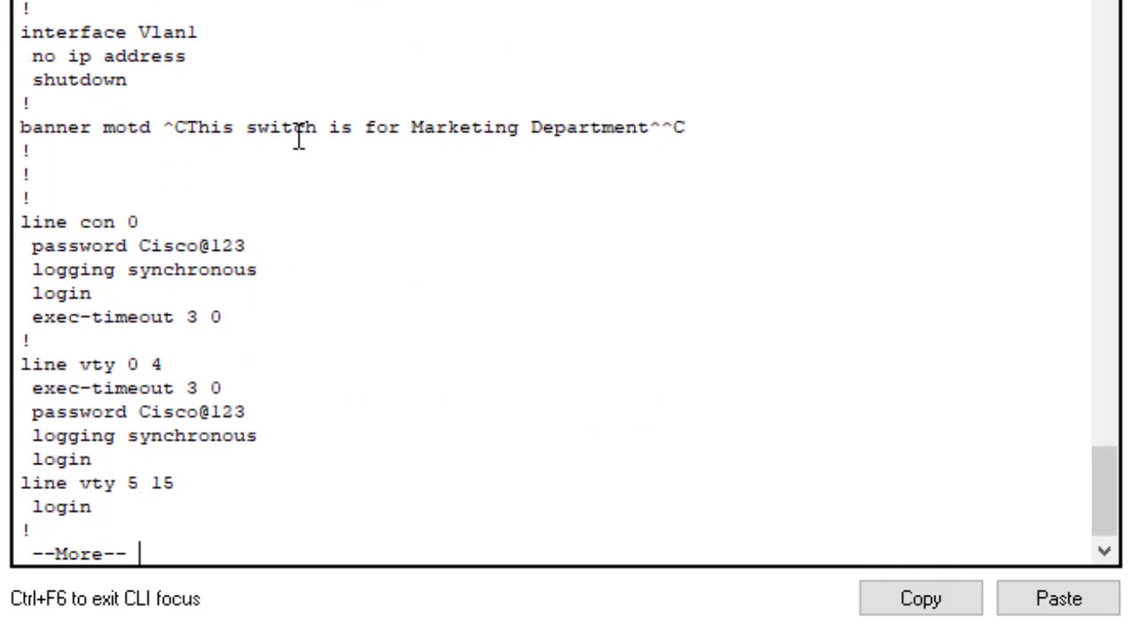
{"action": "left_click_drag", "start_coordinate": [432, 124], "coordinate": [654, 148]}
{"action": "key", "text": "Return"}
{"action": "key", "text": "Return"}
{"action": "key", "text": "Return"}
{"action": "key", "text": "Return"}
{"action": "key", "text": "Return"}
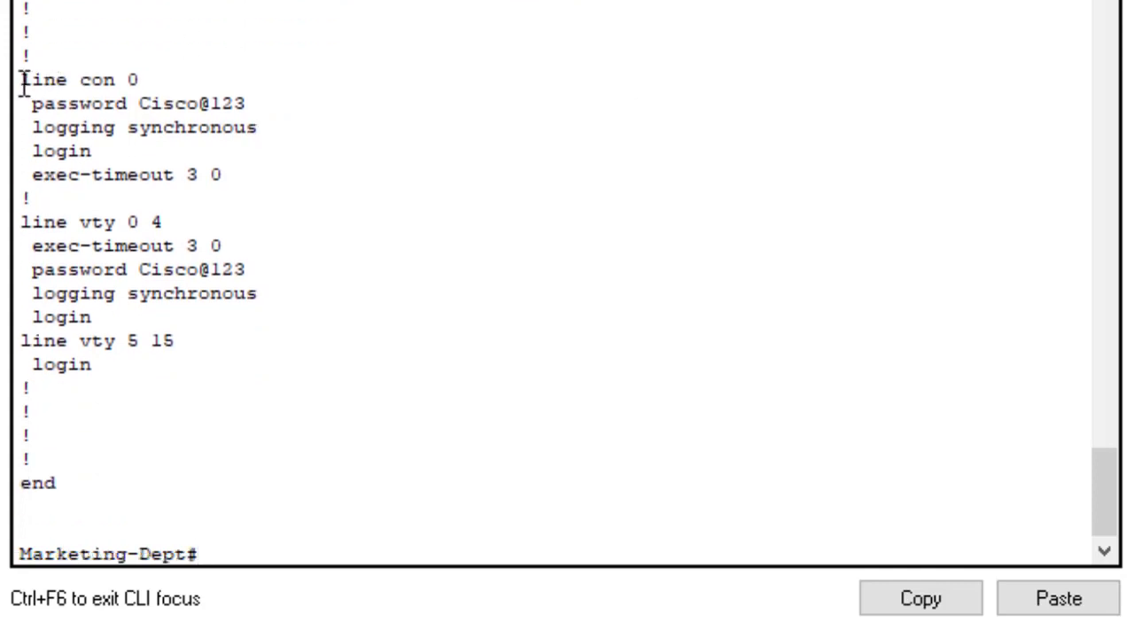
{"action": "left_click_drag", "start_coordinate": [23, 81], "coordinate": [179, 340]}
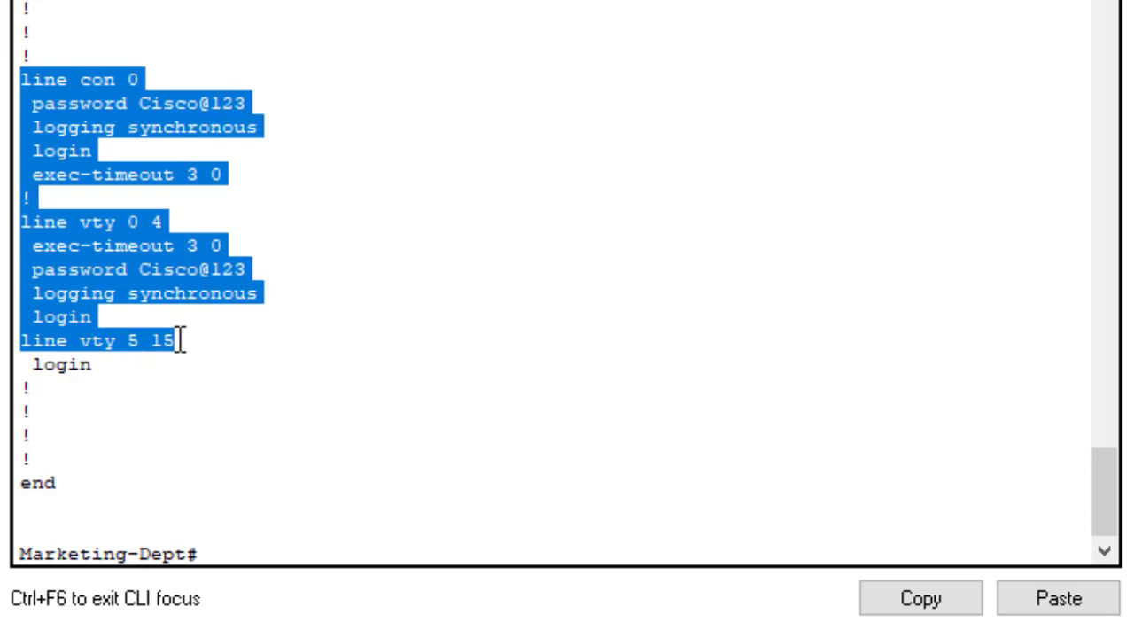
Step: Save the Marketing-Dept configuration again with wr
{"action": "left_click", "coordinate": [390, 483]}
{"action": "type", "text": "w"}
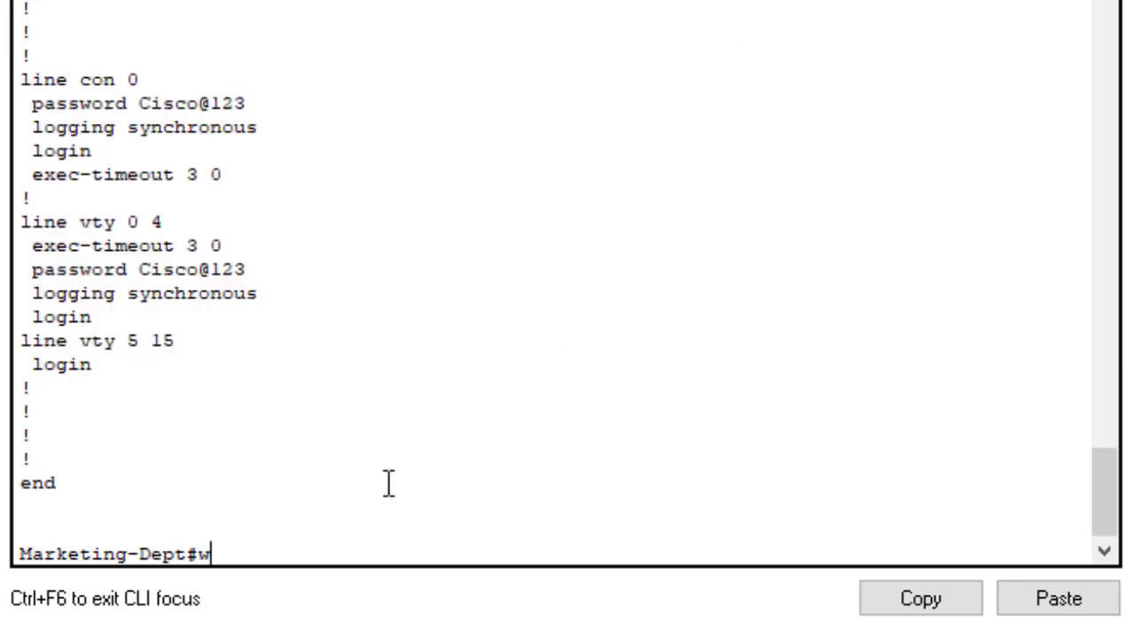
{"action": "type", "text": "r"}
{"action": "key", "text": "Return"}
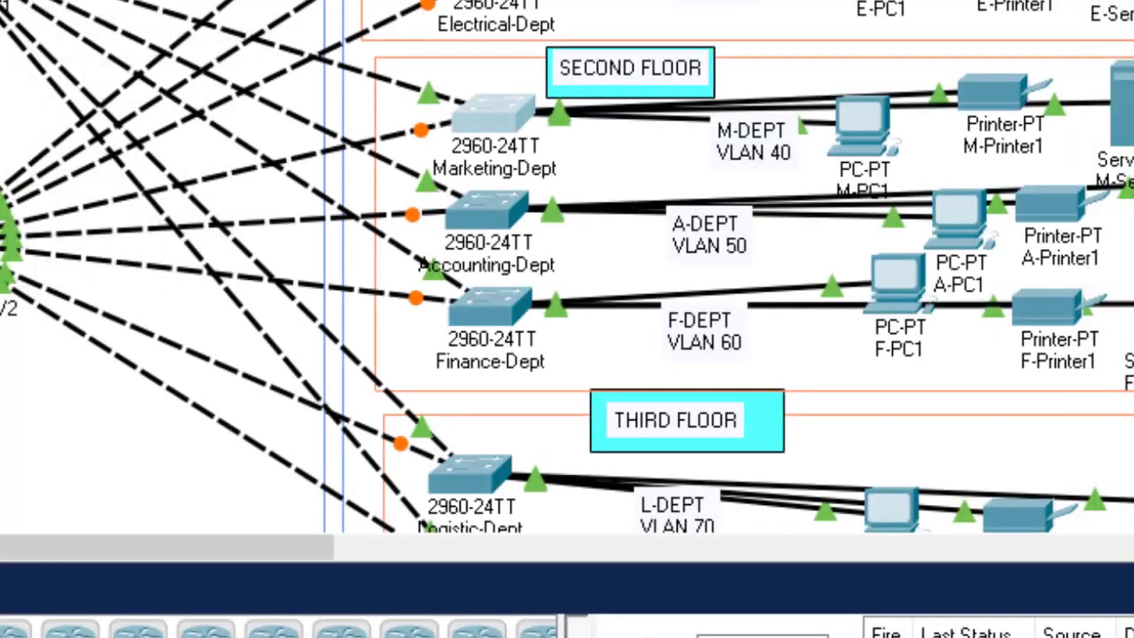
{"action": "scroll", "coordinate": [770, 128], "scroll_direction": "down", "scroll_amount": 3}
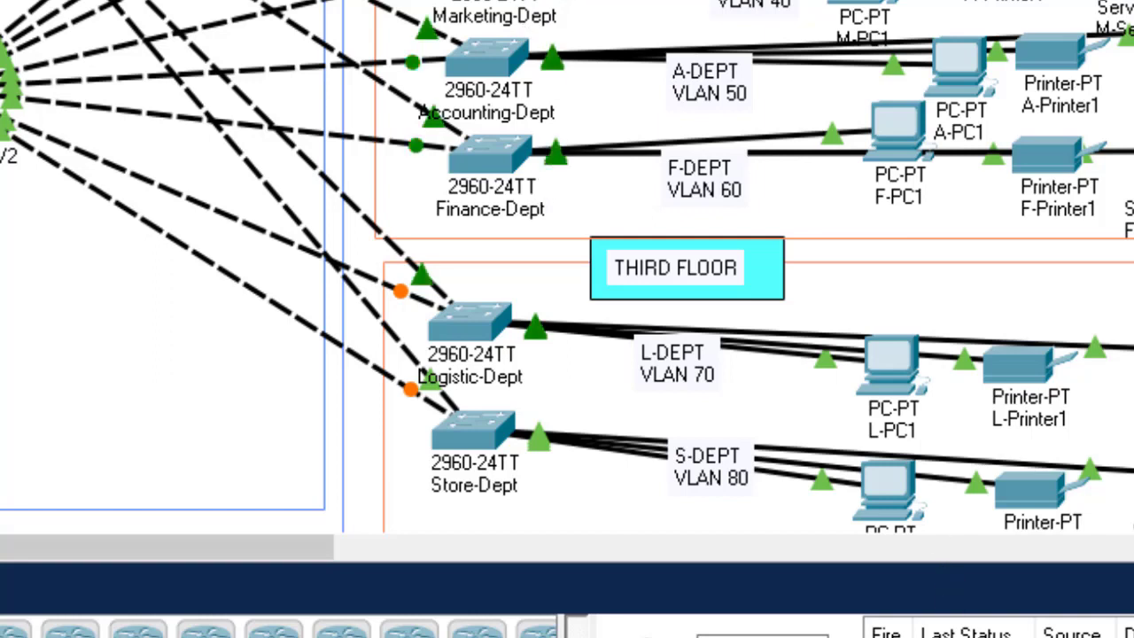
{"action": "mouse_move", "coordinate": [1063, 636]}
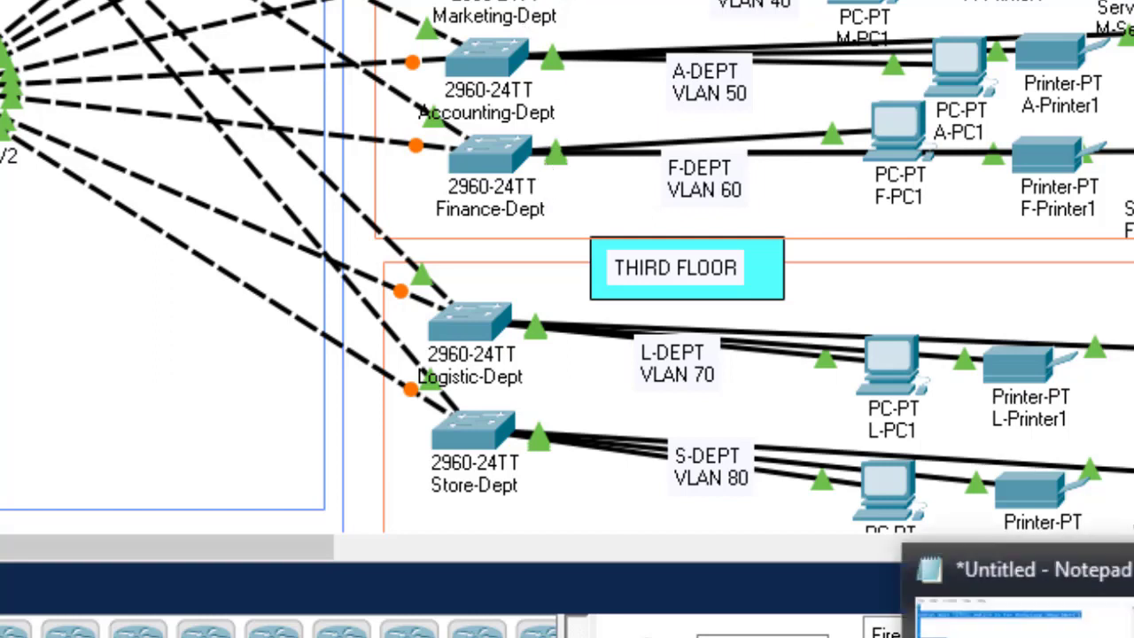
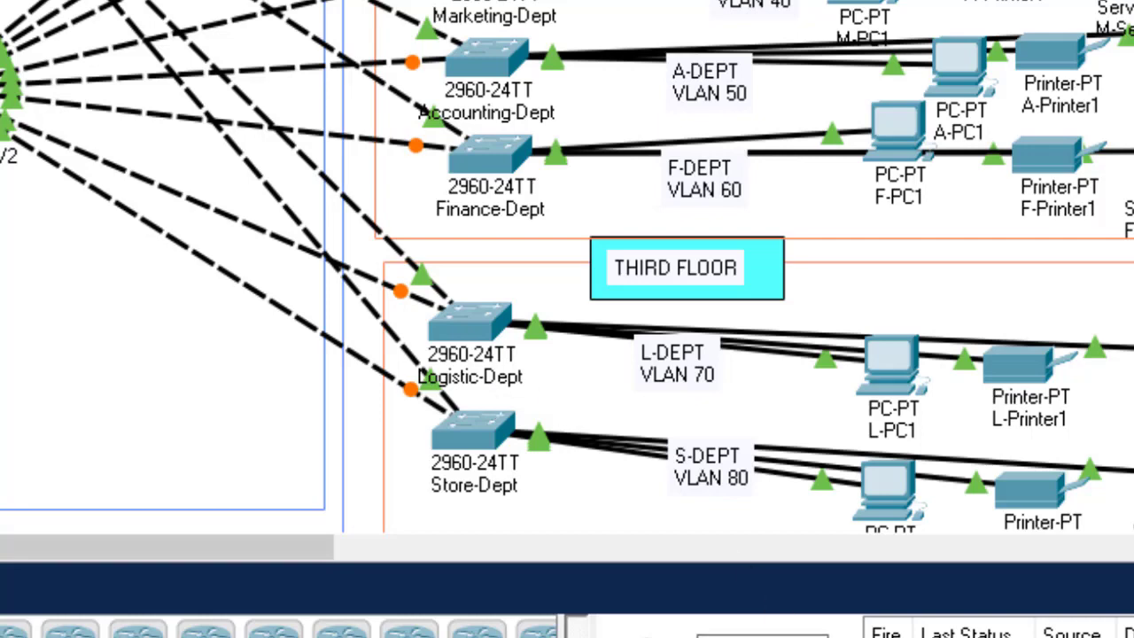
Step: Paste the template configuration into Accounting-Dept from global configuration mode
{"action": "key", "text": "F10"}
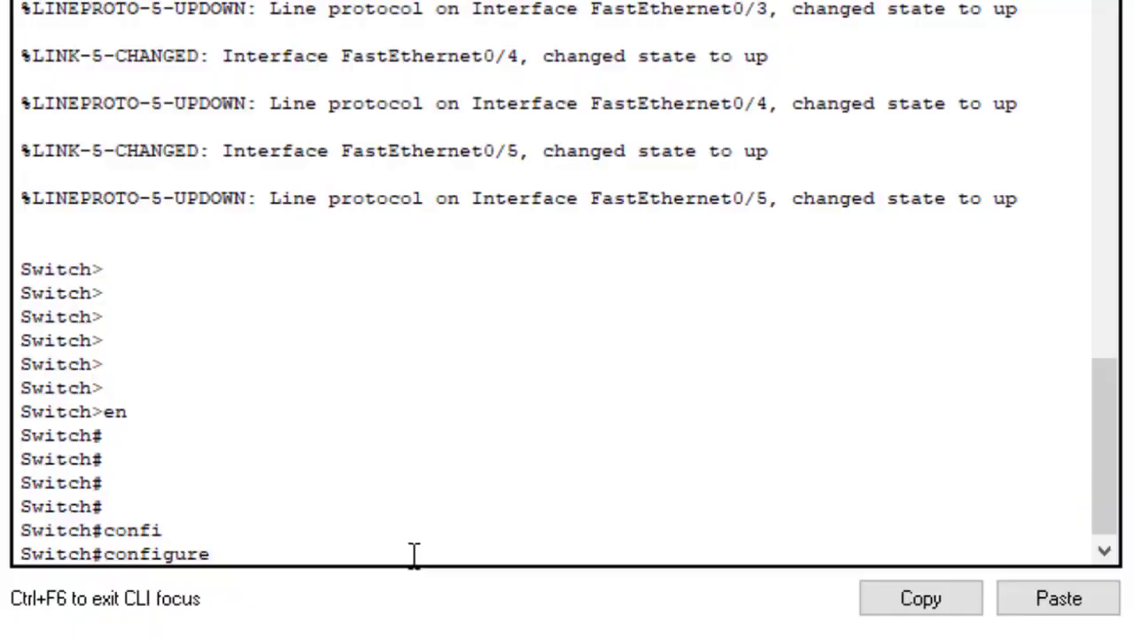
{"action": "type", "text": "tch#configure t"}
{"action": "key", "text": "Return"}
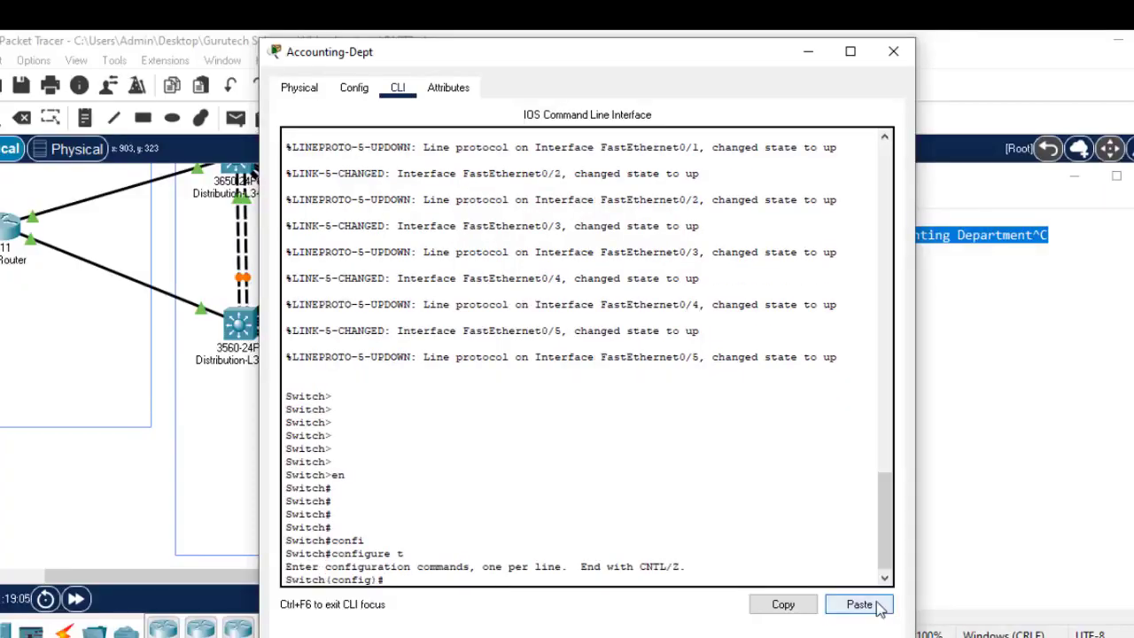
{"action": "left_click", "coordinate": [860, 605]}
{"action": "left_click", "coordinate": [893, 51]}
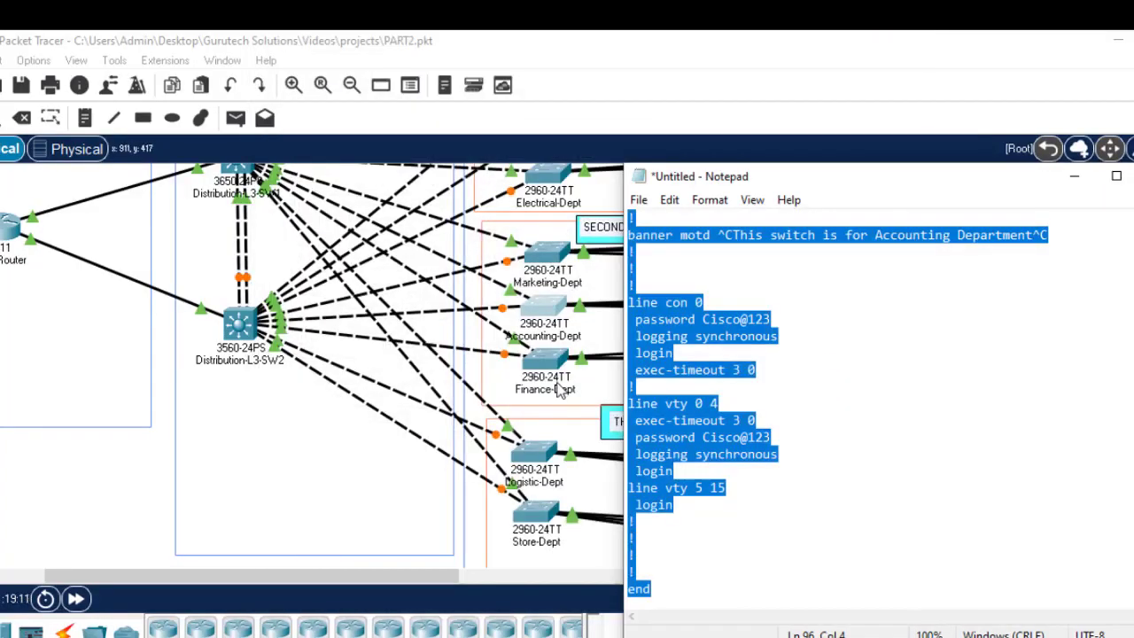
Step: Edit the config notes to use the Finance banner and Finance-Dept hostname
{"action": "left_click", "coordinate": [541, 364]}
{"action": "left_click", "coordinate": [735, 634]}
{"action": "left_click", "coordinate": [945, 233]}
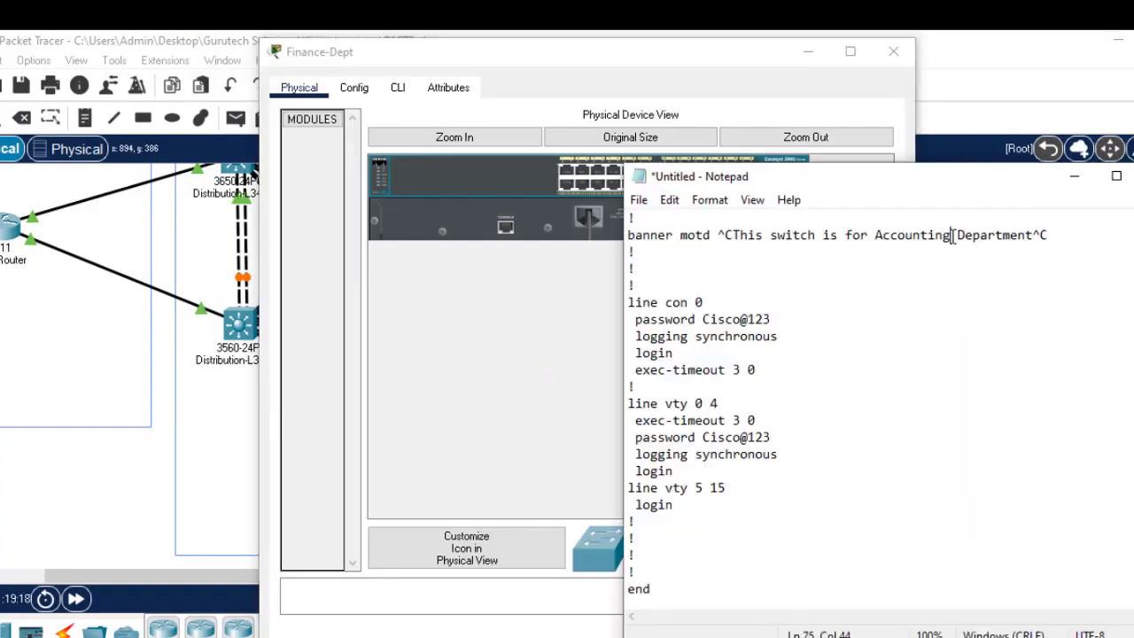
{"action": "key", "text": "BackSpace"}
{"action": "key", "text": "BackSpace"}
{"action": "key", "text": "BackSpace"}
{"action": "key", "text": "BackSpace"}
{"action": "key", "text": "BackSpace"}
{"action": "key", "text": "BackSpace"}
{"action": "key", "text": "BackSpace"}
{"action": "key", "text": "BackSpace"}
{"action": "key", "text": "BackSpace"}
{"action": "key", "text": "BackSpace"}
{"action": "type", "text": "Finance"}
{"action": "key", "text": "ctrl+Home"}
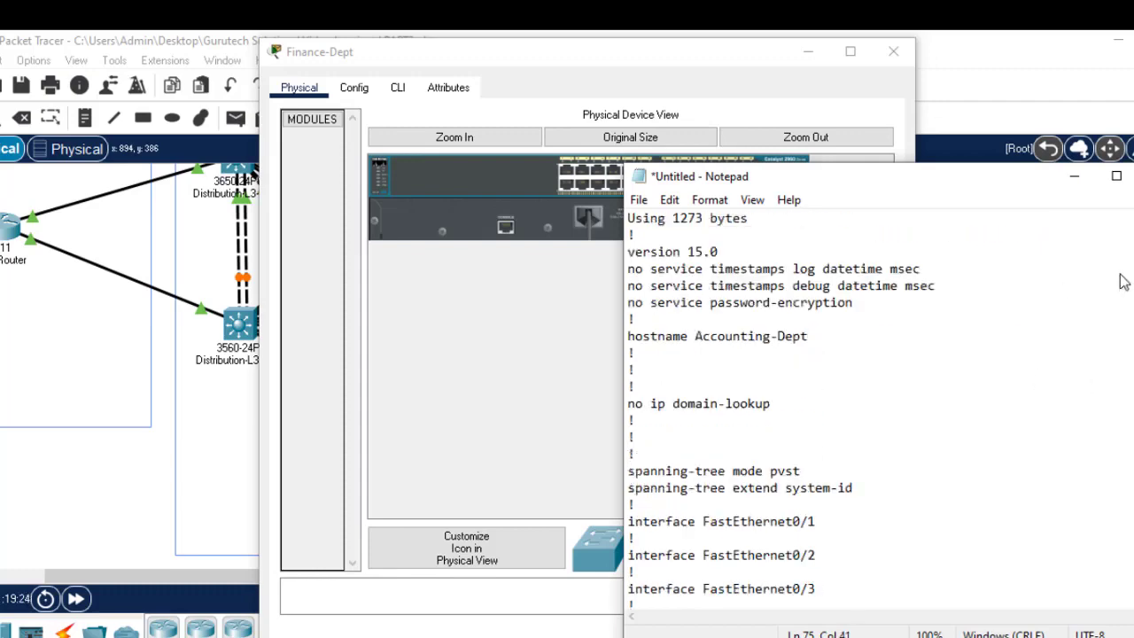
{"action": "left_click", "coordinate": [776, 337]}
{"action": "key", "text": "BackSpace"}
{"action": "key", "text": "BackSpace"}
{"action": "key", "text": "BackSpace"}
{"action": "key", "text": "BackSpace"}
{"action": "key", "text": "BackSpace"}
{"action": "key", "text": "BackSpace"}
{"action": "key", "text": "BackSpace"}
{"action": "key", "text": "BackSpace"}
{"action": "key", "text": "BackSpace"}
{"action": "key", "text": "BackSpace"}
{"action": "key", "text": "BackSpace"}
{"action": "type", "text": "Finance-"}
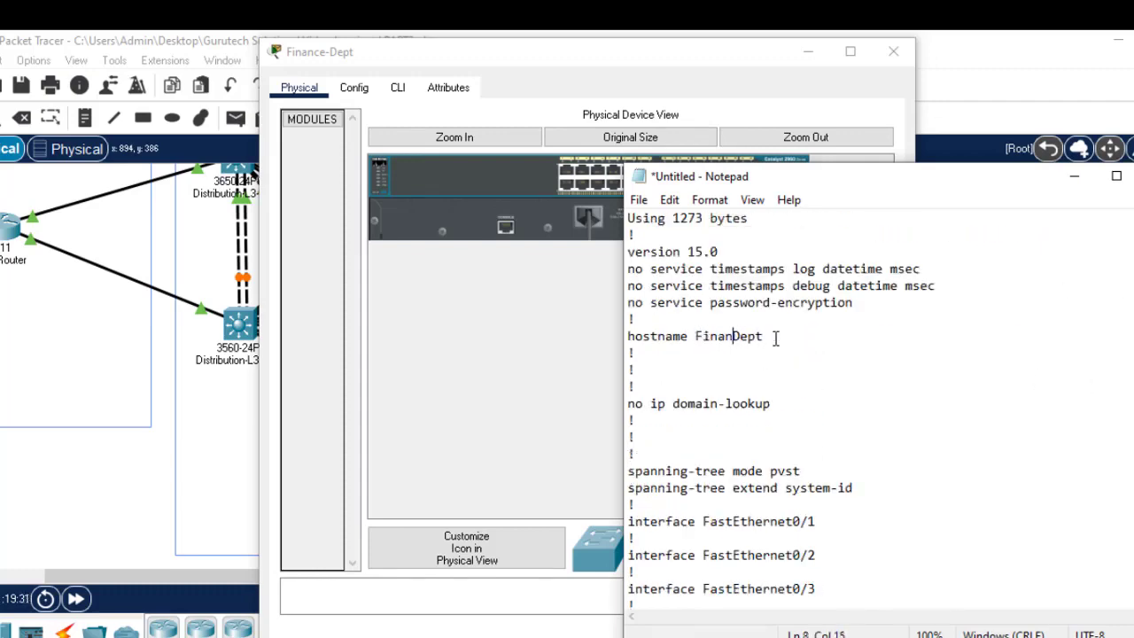
{"action": "key", "text": "ctrl+a"}
Step: On the Finance-Dept console, enter enable and then configure terminal mode
{"action": "left_click", "coordinate": [354, 87]}
{"action": "left_click", "coordinate": [398, 87]}
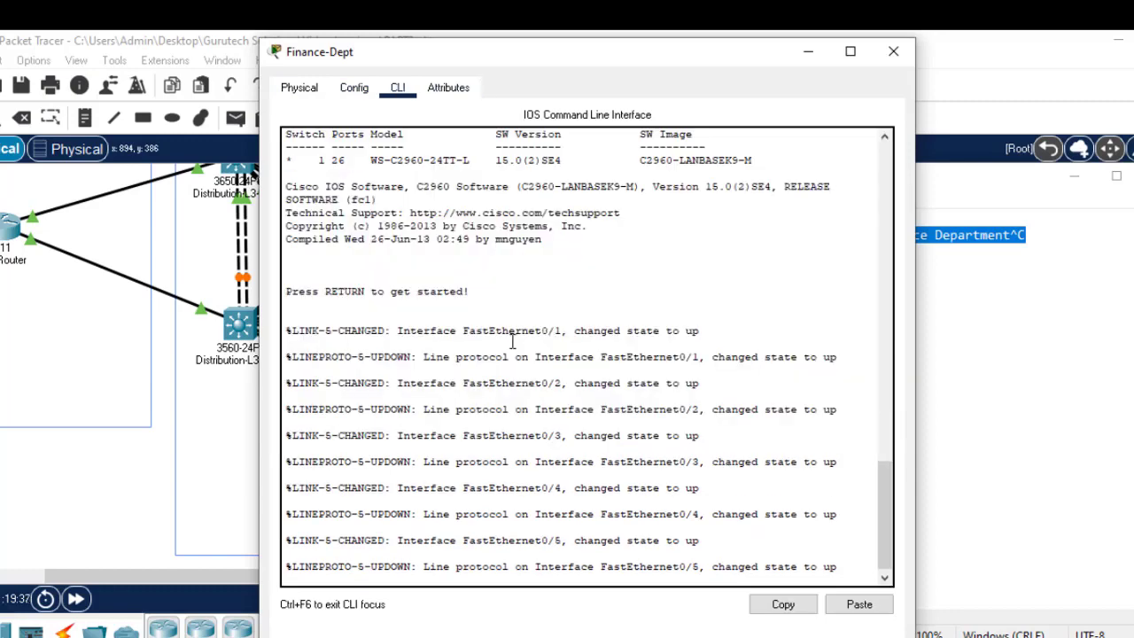
{"action": "key", "text": "Return"}
{"action": "key", "text": "Return"}
{"action": "key", "text": "Return"}
{"action": "type", "text": "en"}
{"action": "key", "text": "Return"}
{"action": "type", "text": "confi"}
{"action": "key", "text": "Tab"}
{"action": "type", "text": "t"}
{"action": "key", "text": "Return"}
{"action": "key", "text": "Return"}
{"action": "key", "text": "Return"}
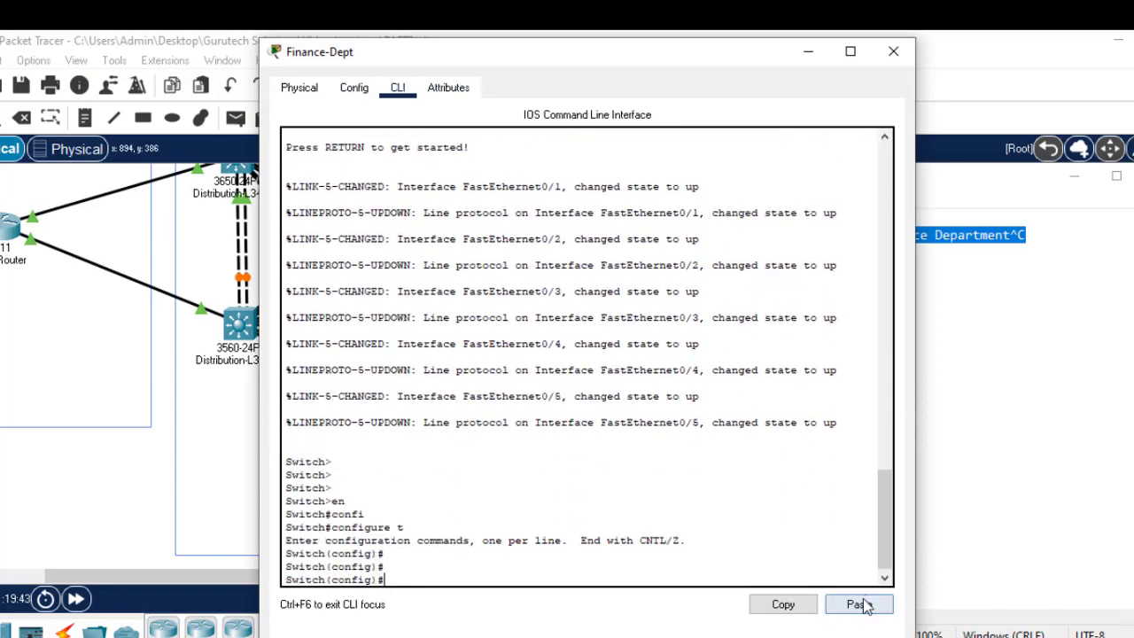
Step: Paste the Finance-Dept configuration and save it with wr
{"action": "left_click", "coordinate": [865, 605]}
{"action": "key", "text": "Return"}
{"action": "key", "text": "Return"}
{"action": "key", "text": "Return"}
{"action": "key", "text": "Return"}
{"action": "key", "text": "Return"}
{"action": "type", "text": "wr"}
{"action": "key", "text": "Return"}
{"action": "left_click", "coordinate": [883, 63]}
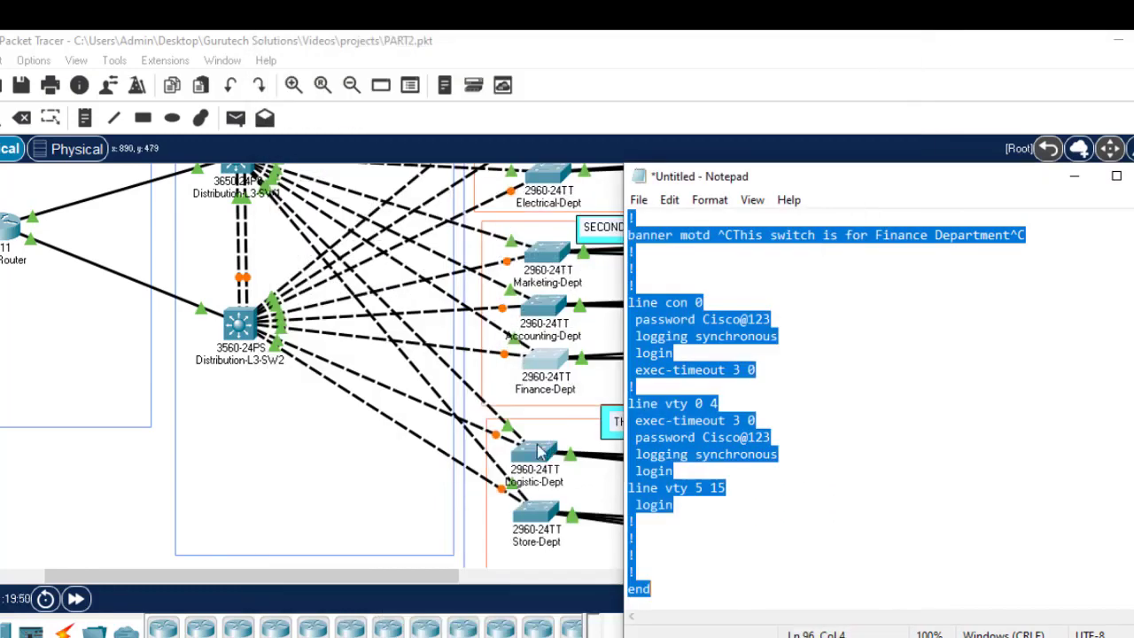
Step: Open the Logistic-Dept console and change the notes' banner and hostname to Logistic
{"action": "left_click", "coordinate": [538, 448]}
{"action": "left_click", "coordinate": [409, 87]}
{"action": "key", "text": "Return"}
{"action": "key", "text": "Return"}
{"action": "key", "text": "Return"}
{"action": "key", "text": "Return"}
{"action": "key", "text": "alt+Tab"}
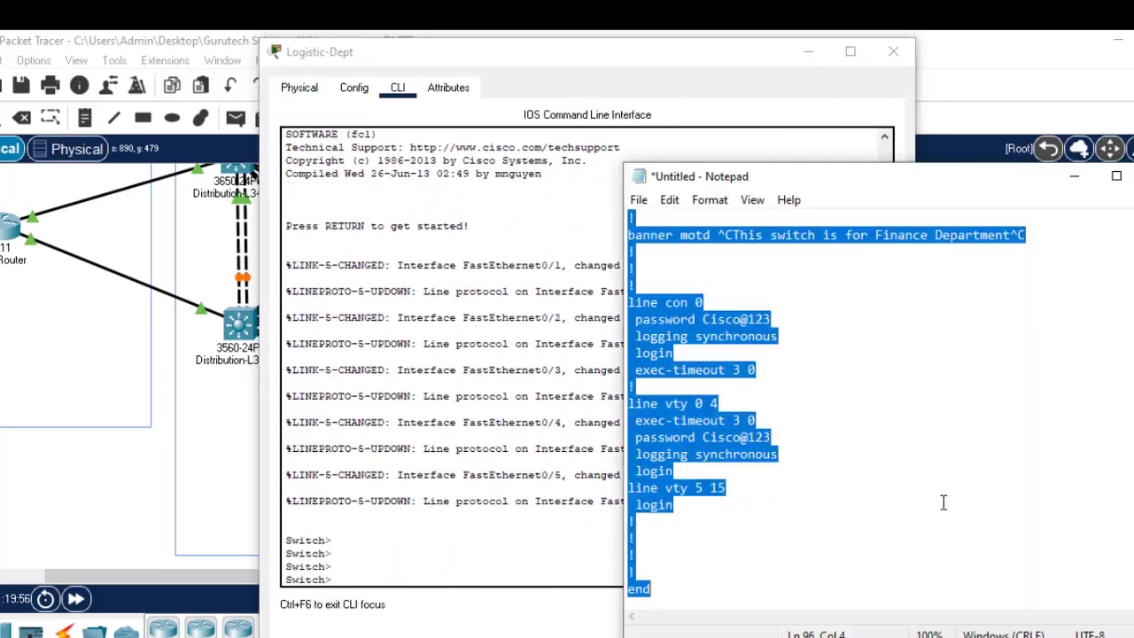
{"action": "left_click", "coordinate": [930, 235]}
{"action": "key", "text": "BackSpace"}
{"action": "type", "text": "ogistic"}
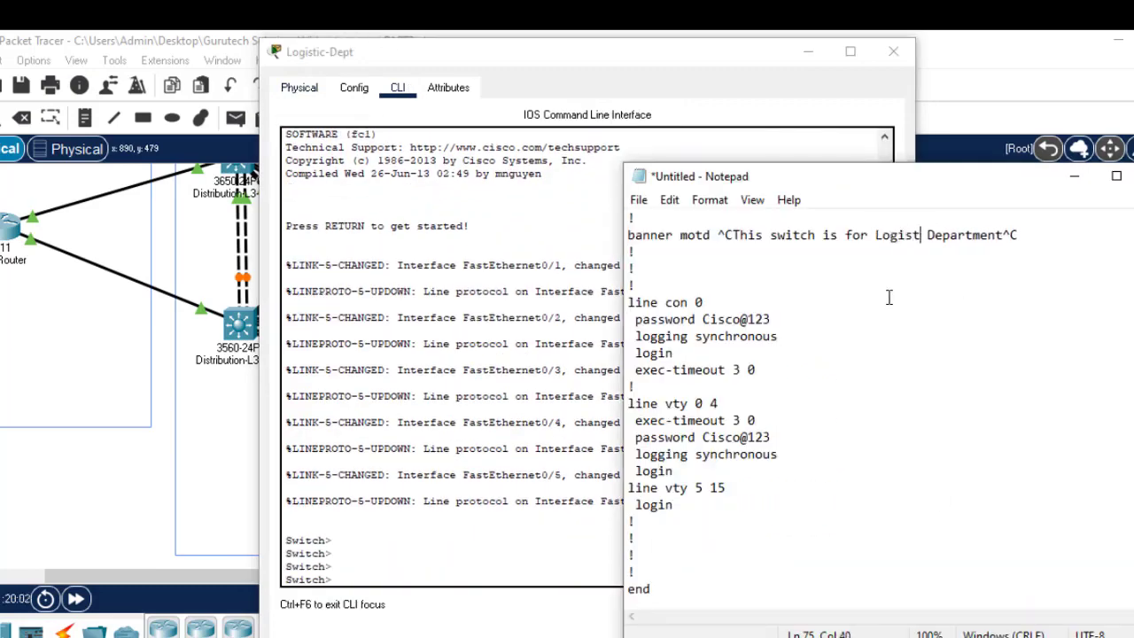
{"action": "scroll", "coordinate": [744, 349], "scroll_direction": "up", "scroll_amount": 20}
{"action": "left_click", "coordinate": [747, 337]}
{"action": "key", "text": "BackSpace"}
{"action": "key", "text": "BackSpace"}
{"action": "key", "text": "BackSpace"}
{"action": "key", "text": "BackSpace"}
{"action": "key", "text": "BackSpace"}
{"action": "key", "text": "BackSpace"}
{"action": "key", "text": "BackSpace"}
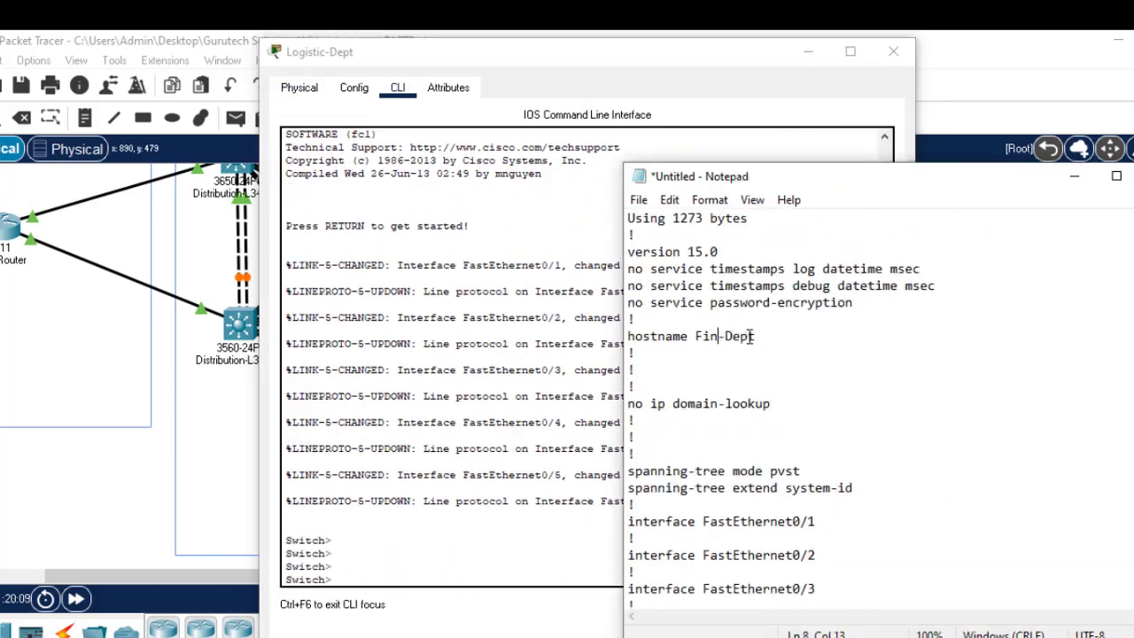
{"action": "type", "text": "Logistic"}
{"action": "key", "text": "ctrl+a"}
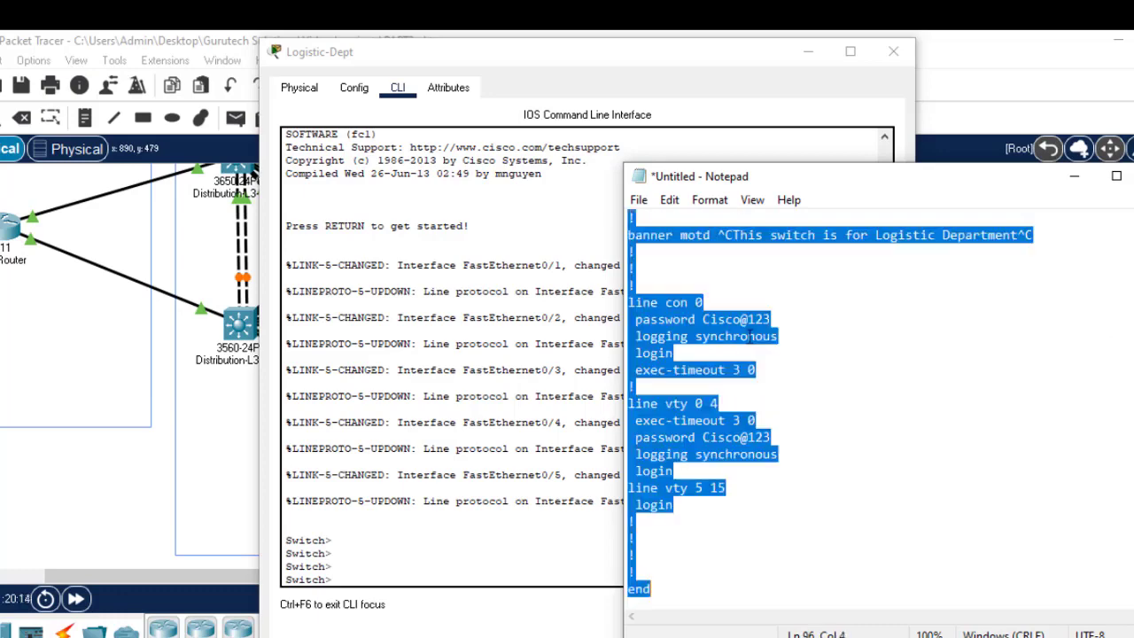
Step: Paste the Logistic-Dept configuration into the switch from global configuration mode
{"action": "left_click", "coordinate": [369, 558]}
{"action": "type", "text": "en"}
{"action": "key", "text": "Return"}
{"action": "type", "text": "confi"}
{"action": "key", "text": "Tab"}
{"action": "type", "text": "t"}
{"action": "key", "text": "Return"}
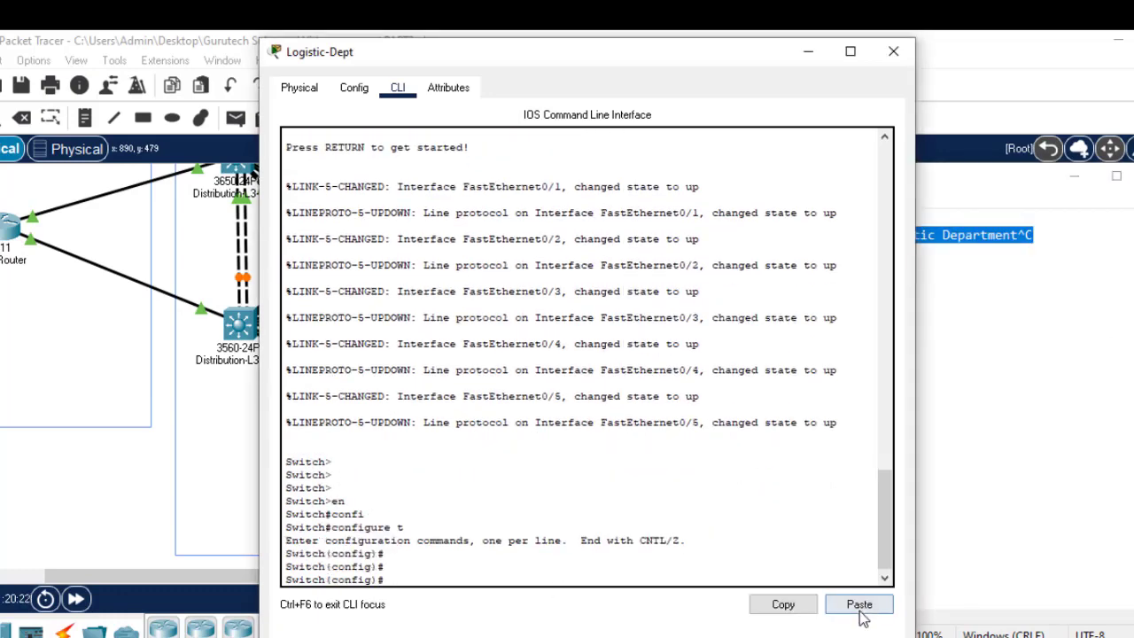
{"action": "left_click", "coordinate": [859, 604]}
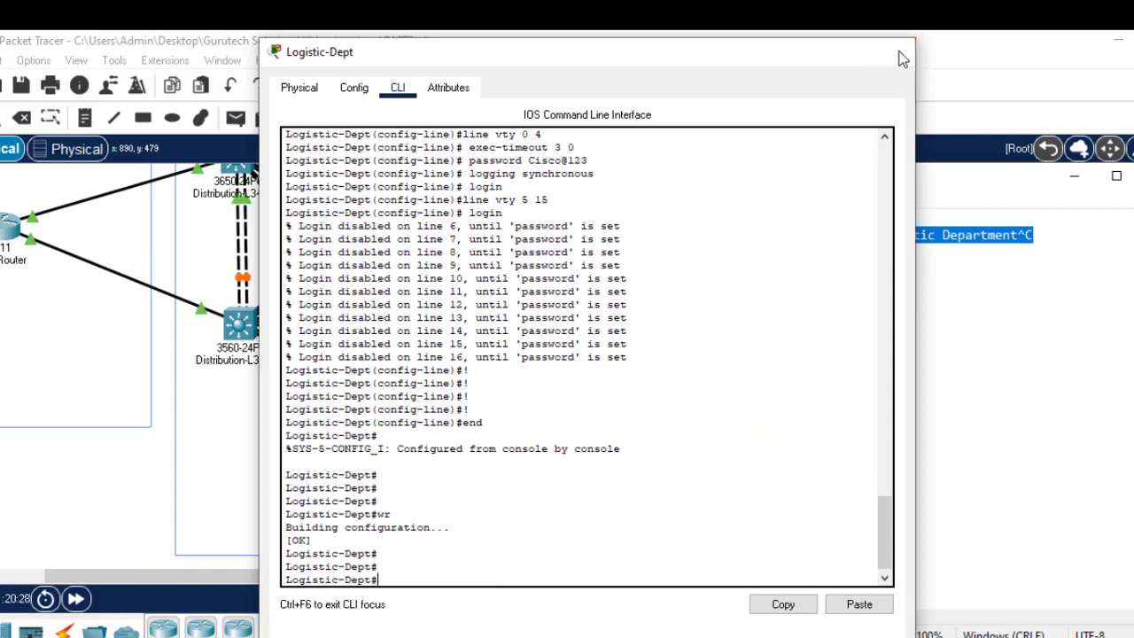
{"action": "left_click", "coordinate": [893, 51]}
Step: Open the Store-Dept console and change the notes' banner and hostname to Store
{"action": "left_click", "coordinate": [545, 515]}
{"action": "left_click", "coordinate": [398, 87]}
{"action": "key", "text": "Return"}
{"action": "key", "text": "Return"}
{"action": "key", "text": "Return"}
{"action": "key", "text": "Return"}
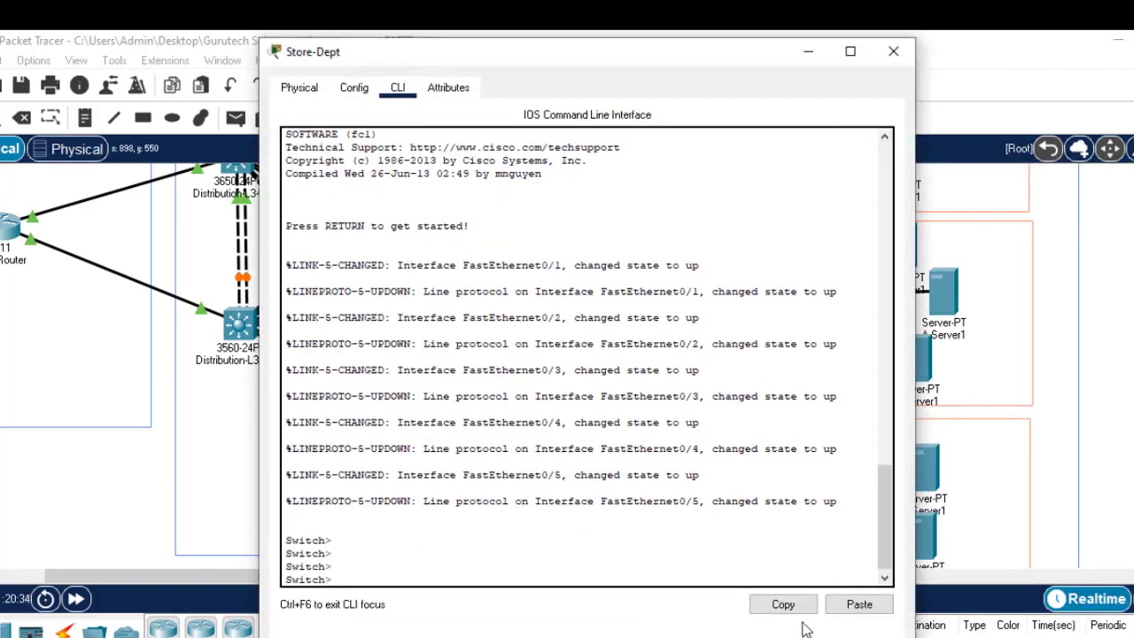
{"action": "key", "text": "alt+Tab"}
{"action": "left_click", "coordinate": [941, 234]}
{"action": "key", "text": "BackSpace"}
{"action": "key", "text": "BackSpace"}
{"action": "key", "text": "BackSpace"}
{"action": "key", "text": "BackSpace"}
{"action": "key", "text": "BackSpace"}
{"action": "key", "text": "BackSpace"}
{"action": "key", "text": "BackSpace"}
{"action": "key", "text": "BackSpace"}
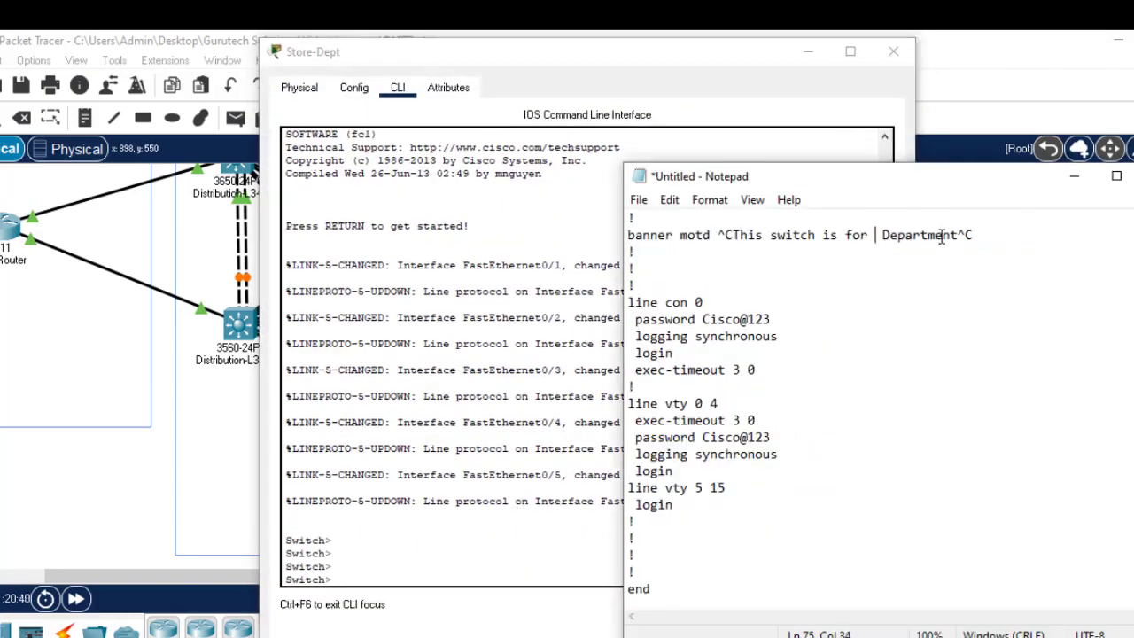
{"action": "type", "text": "Store"}
{"action": "scroll", "coordinate": [1021, 322], "scroll_direction": "up", "scroll_amount": 20}
{"action": "left_click", "coordinate": [755, 318]}
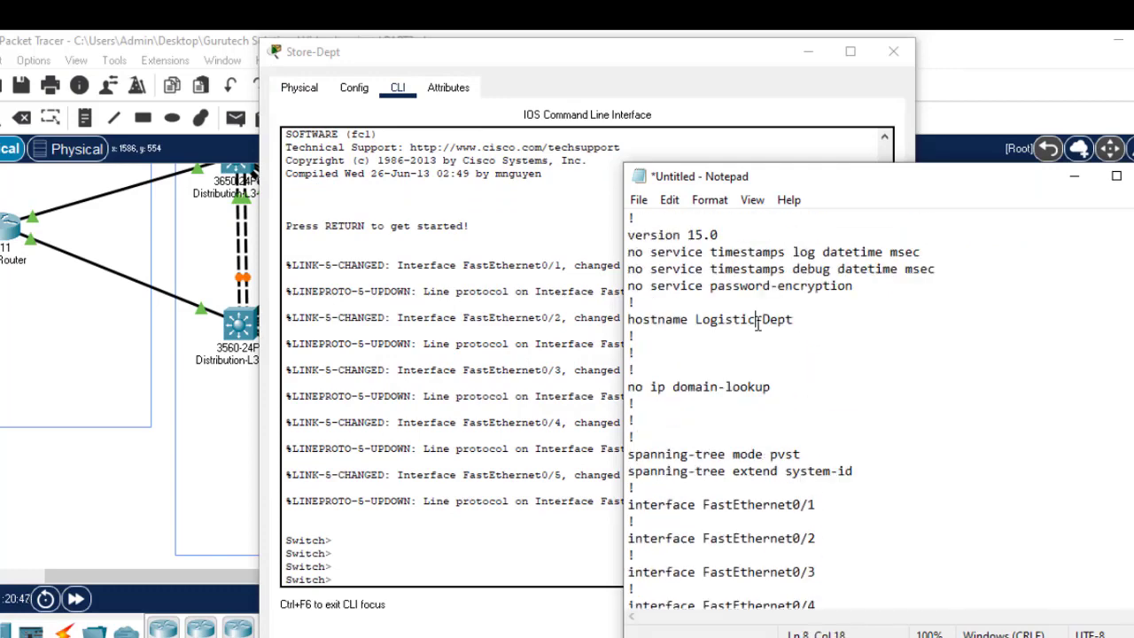
{"action": "key", "text": "BackSpace"}
{"action": "key", "text": "BackSpace"}
{"action": "key", "text": "BackSpace"}
{"action": "key", "text": "BackSpace"}
{"action": "key", "text": "BackSpace"}
{"action": "key", "text": "BackSpace"}
{"action": "key", "text": "BackSpace"}
{"action": "key", "text": "BackSpace"}
{"action": "type", "text": "Store"}
{"action": "key", "text": "ctrl+a"}
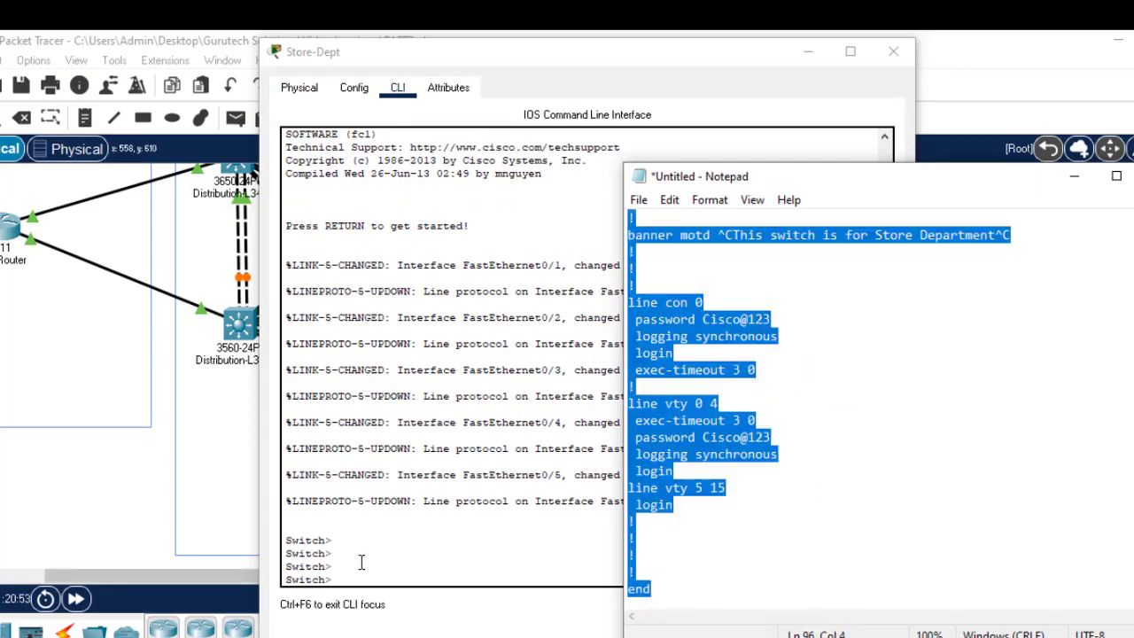
Step: Paste the Store-Dept configuration into the switch from config t mode
{"action": "left_click", "coordinate": [396, 565]}
{"action": "type", "text": "en"}
{"action": "key", "text": "Return"}
{"action": "key", "text": "Return"}
{"action": "type", "text": "config t"}
{"action": "key", "text": "Return"}
{"action": "key", "text": "Return"}
{"action": "key", "text": "Return"}
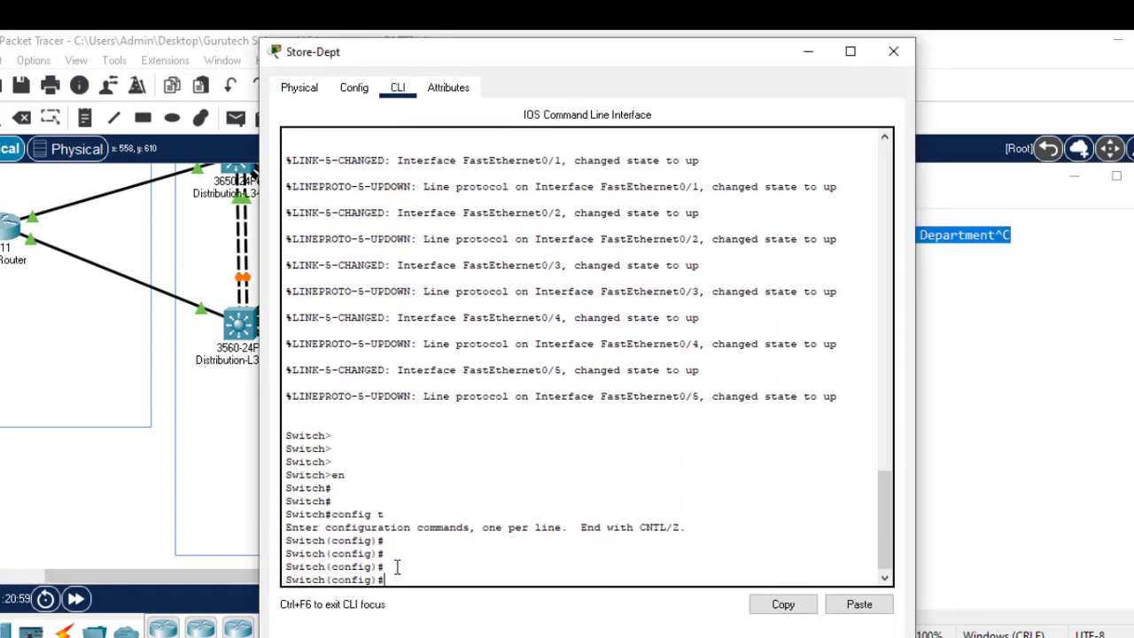
{"action": "left_click", "coordinate": [858, 605]}
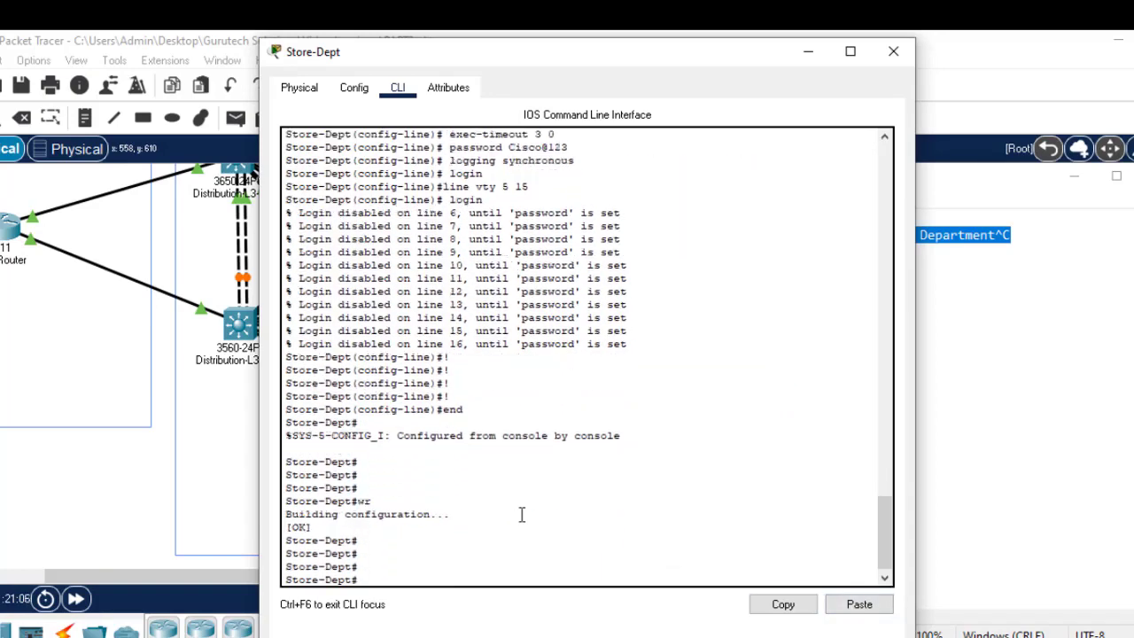
{"action": "left_click", "coordinate": [891, 54]}
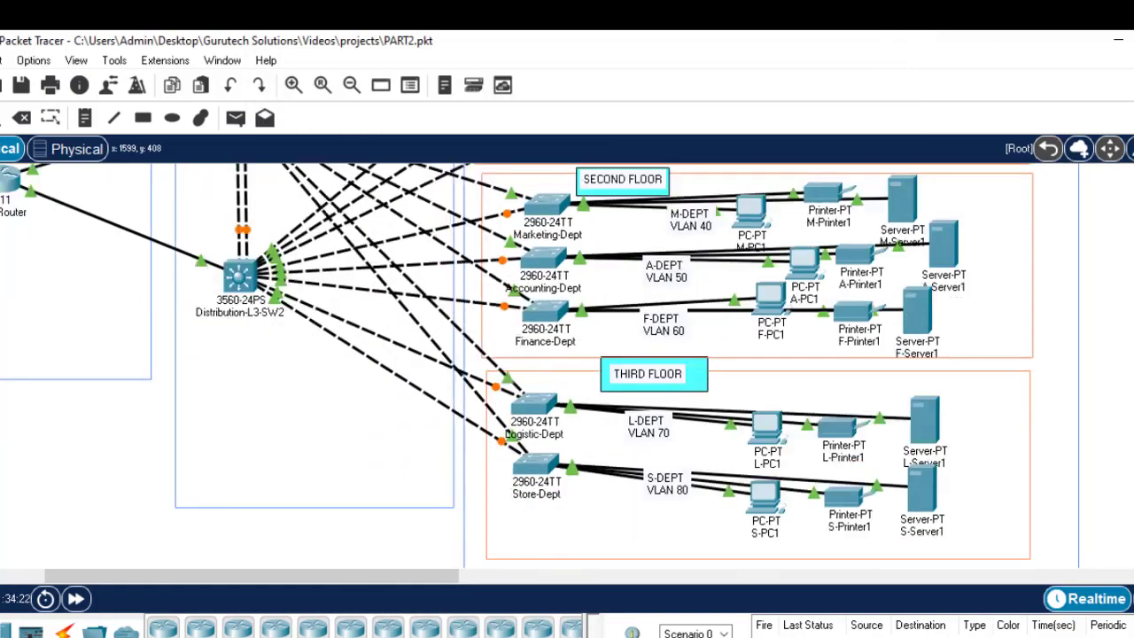
Step: Close the unsaved config notes, cancel the save prompt, and minimize Notepad
{"action": "scroll", "coordinate": [518, 366], "scroll_direction": "up", "scroll_amount": 5}
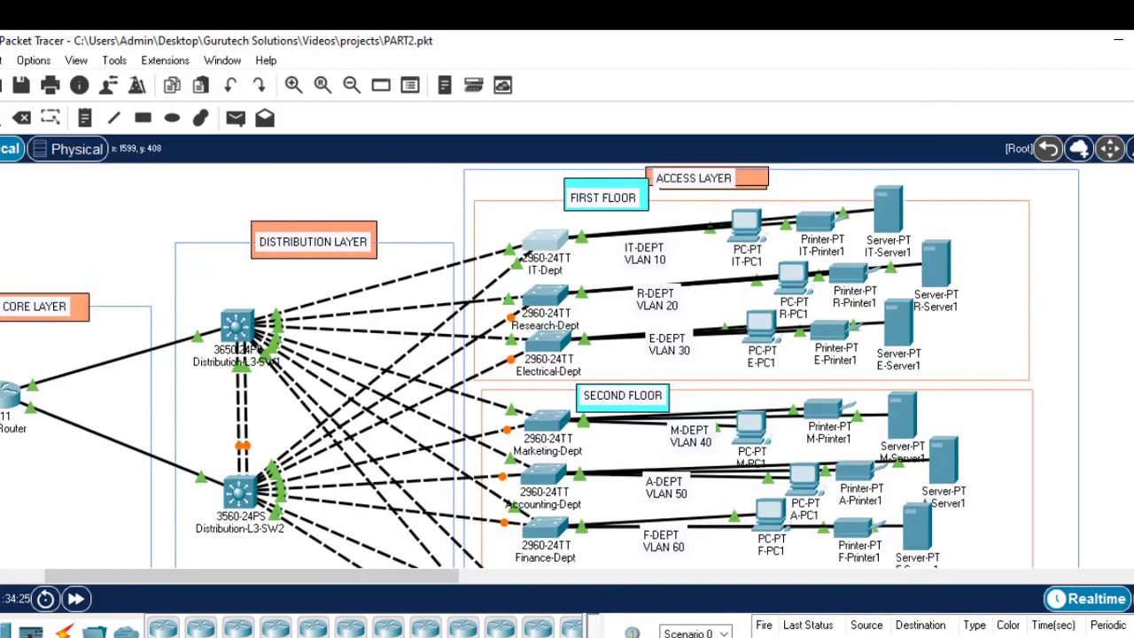
{"action": "scroll", "coordinate": [518, 366], "scroll_direction": "down", "scroll_amount": 4}
{"action": "scroll", "coordinate": [518, 366], "scroll_direction": "up", "scroll_amount": 2}
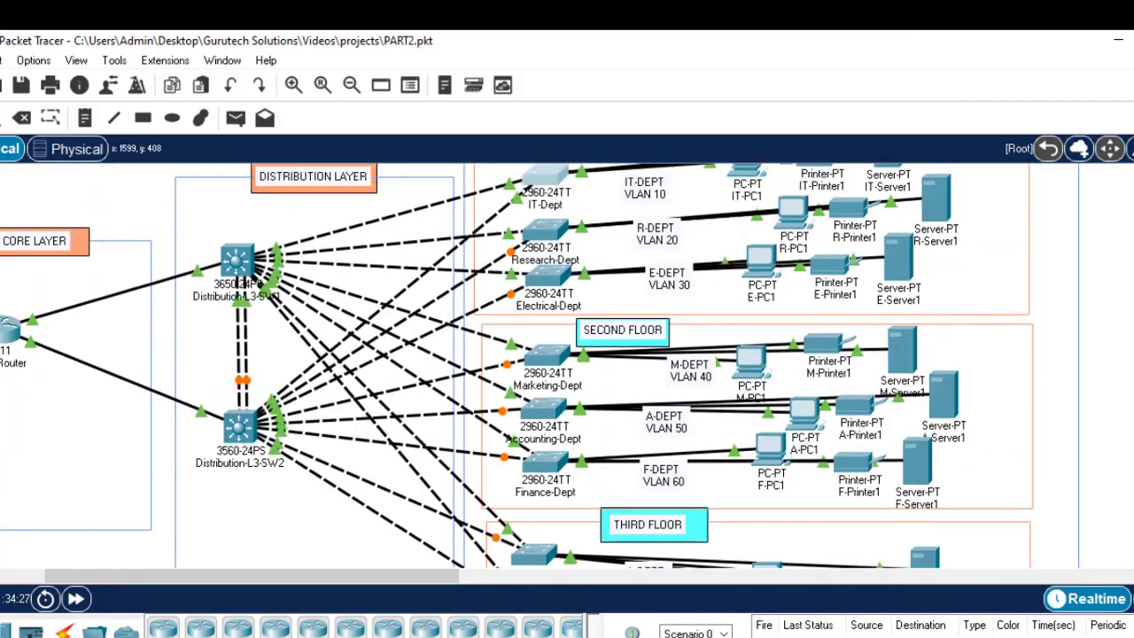
{"action": "left_click", "coordinate": [847, 637]}
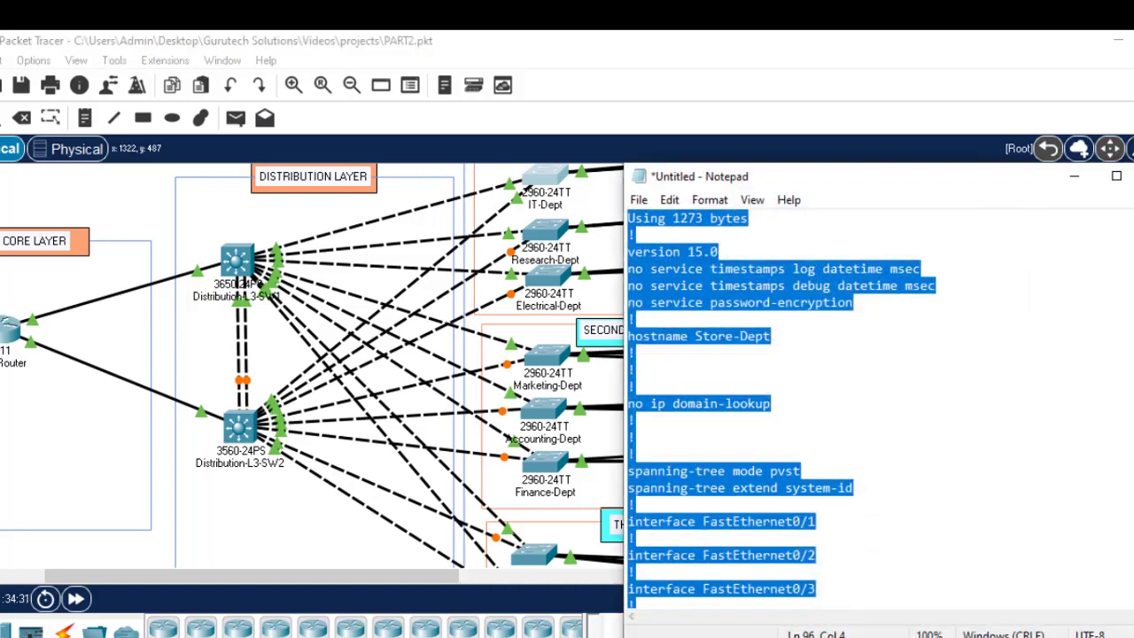
{"action": "left_click", "coordinate": [1133, 176]}
{"action": "left_click", "coordinate": [696, 381]}
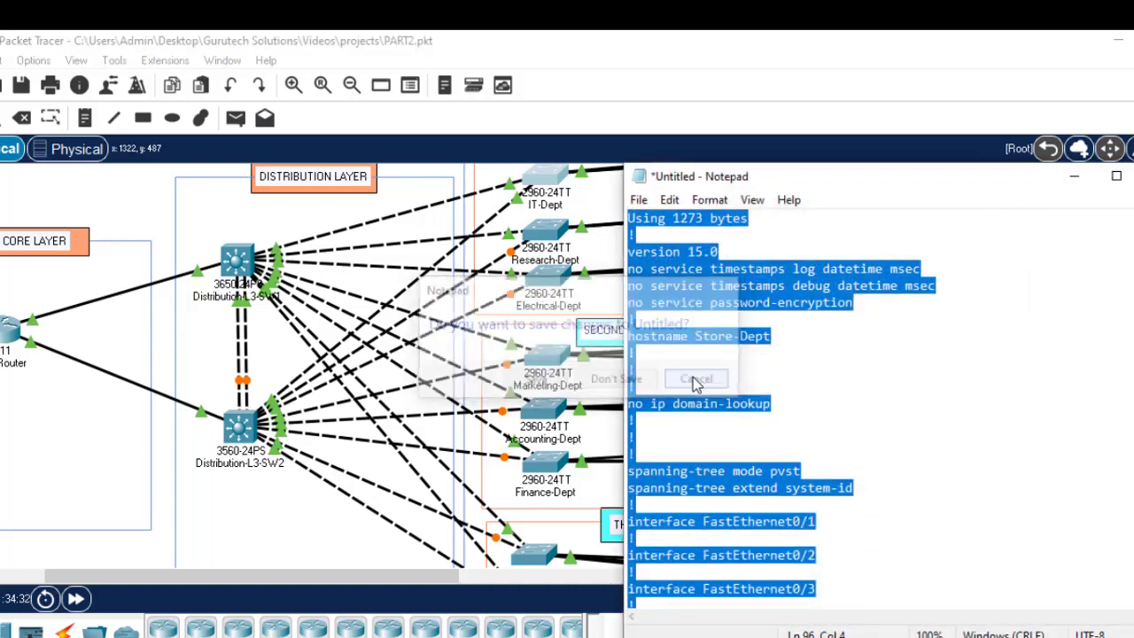
{"action": "left_click", "coordinate": [1074, 177]}
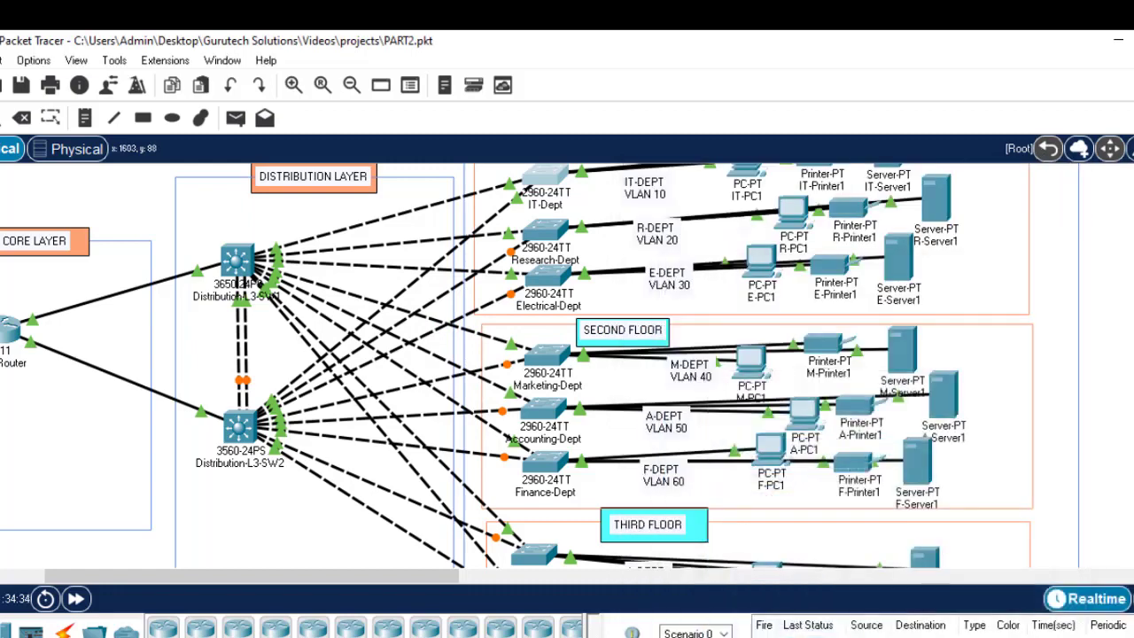
Step: Briefly recheck the notes, then bring up the Networking Project 1.pdf brief
{"action": "scroll", "coordinate": [541, 365], "scroll_direction": "up", "scroll_amount": 2}
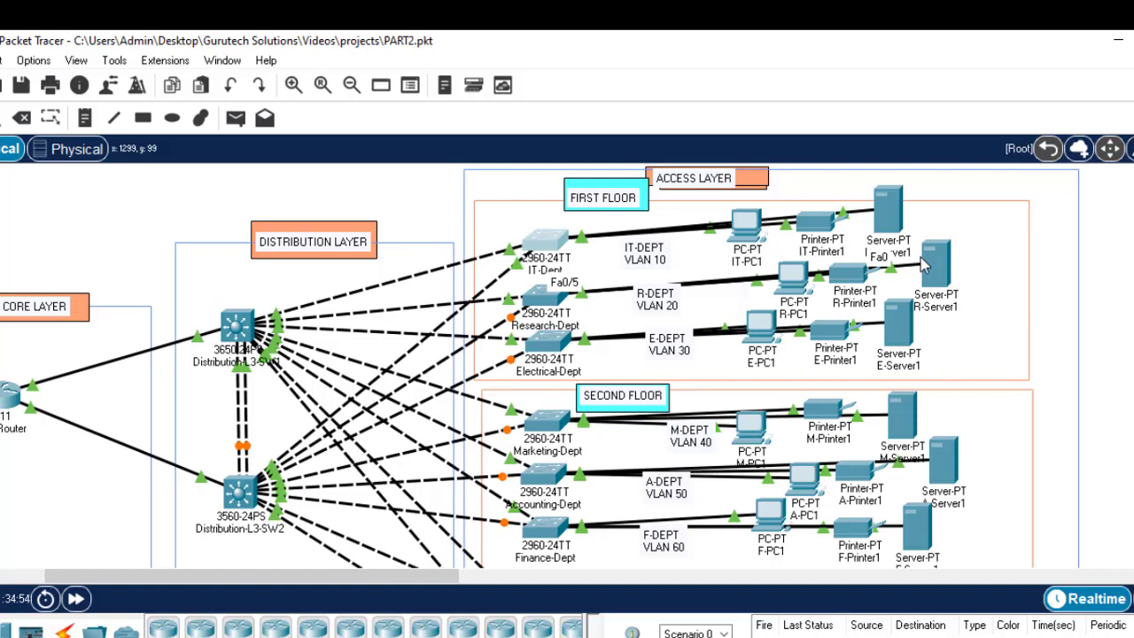
{"action": "left_click", "coordinate": [879, 637]}
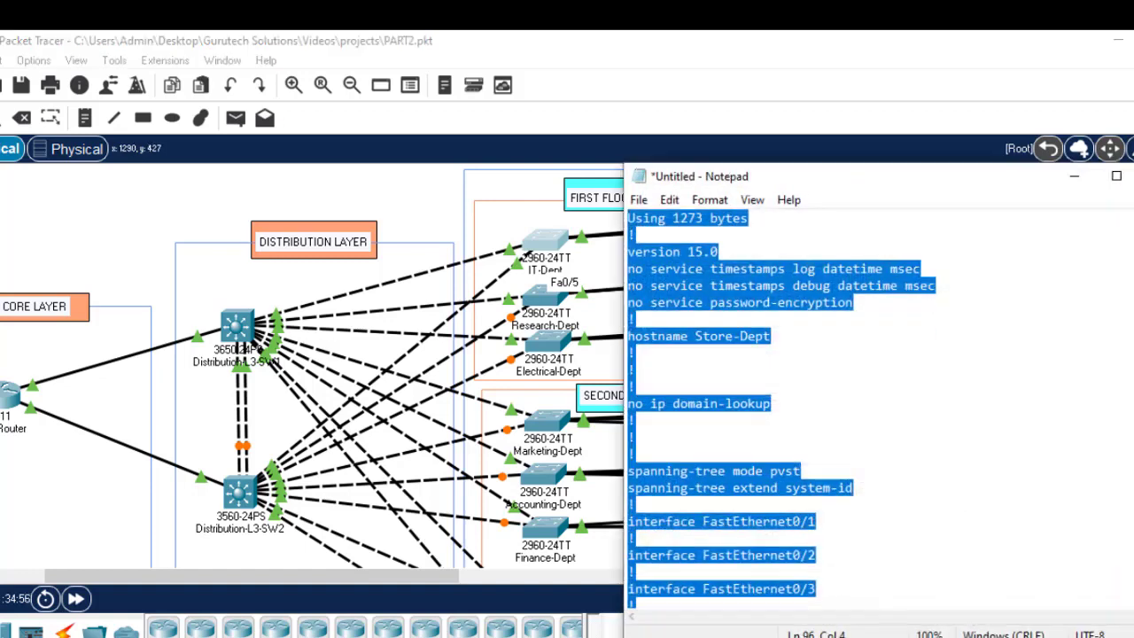
{"action": "left_click", "coordinate": [879, 637]}
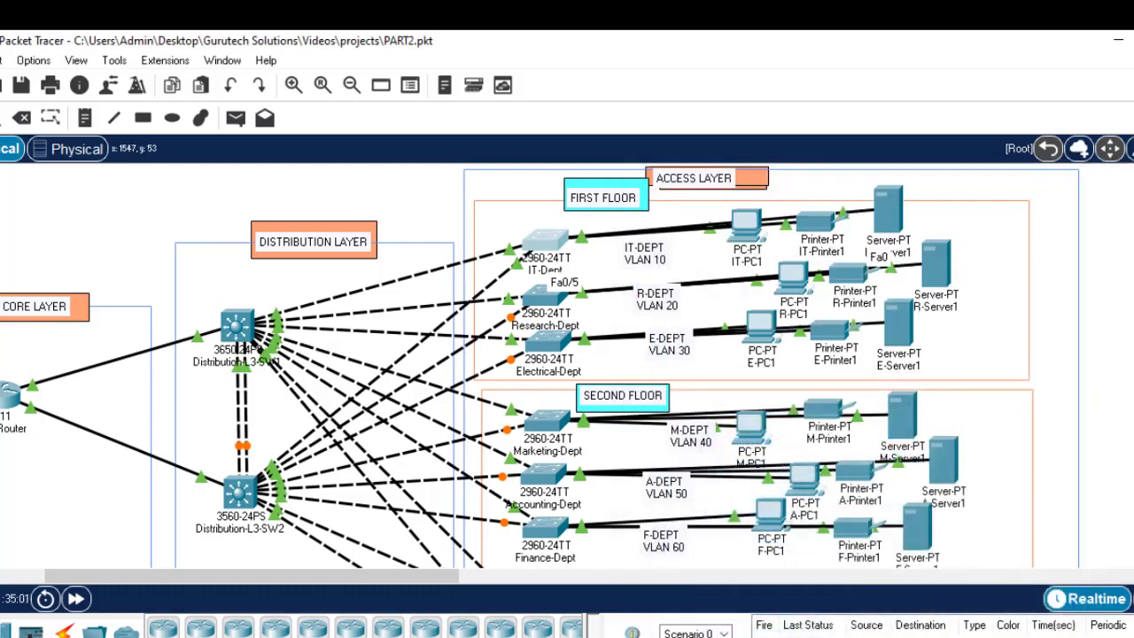
{"action": "scroll", "coordinate": [568, 365], "scroll_direction": "down", "scroll_amount": 1}
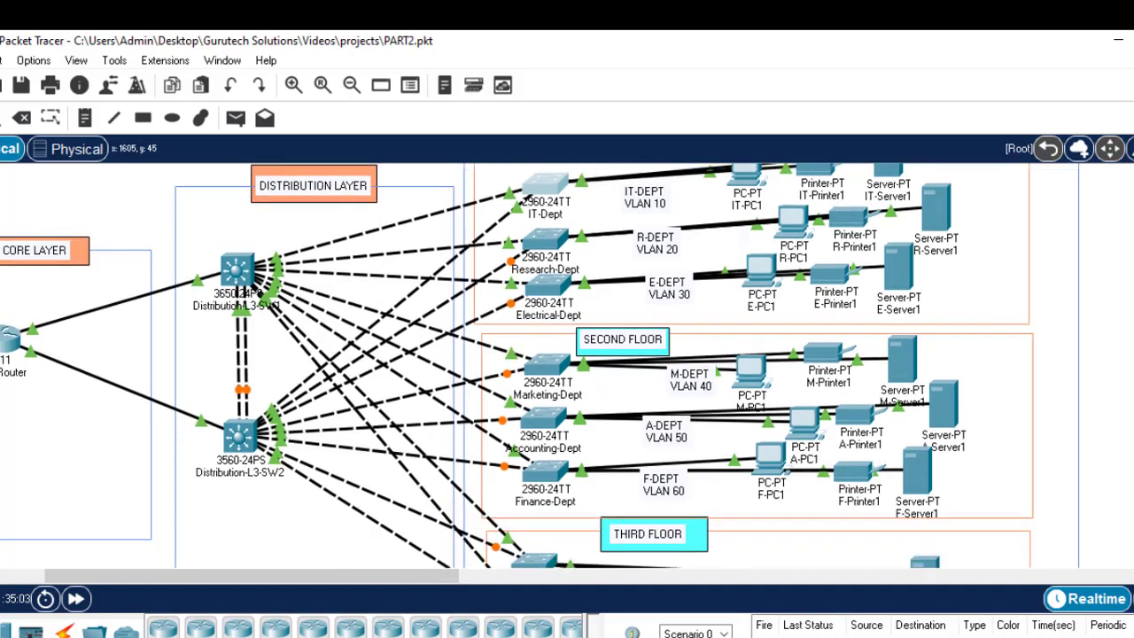
{"action": "scroll", "coordinate": [568, 365], "scroll_direction": "up", "scroll_amount": 1}
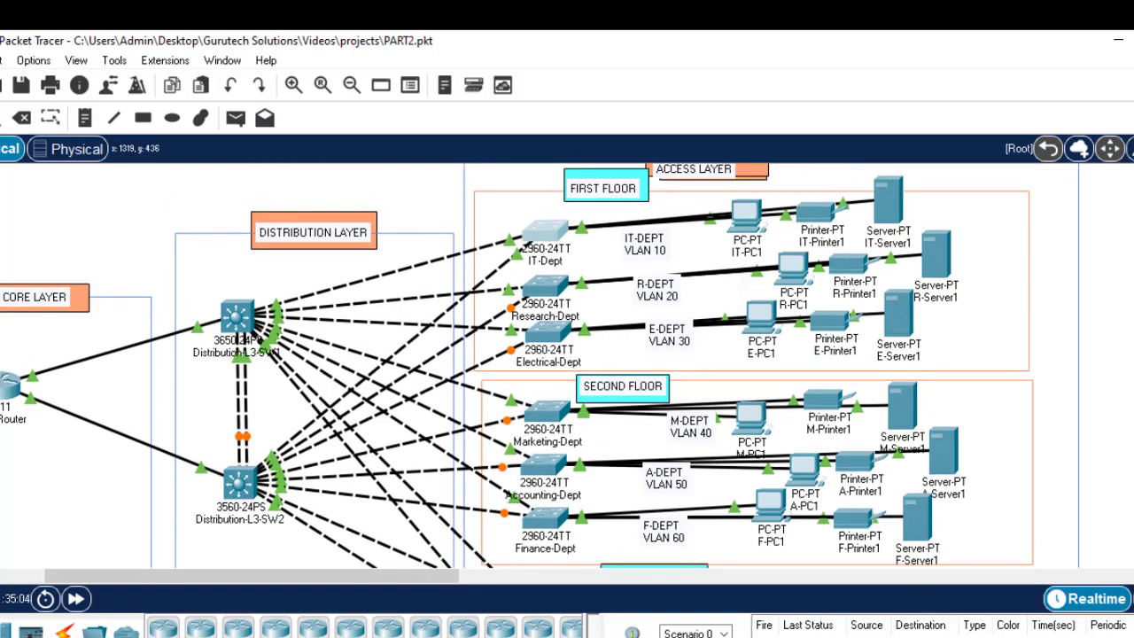
{"action": "left_click", "coordinate": [752, 632]}
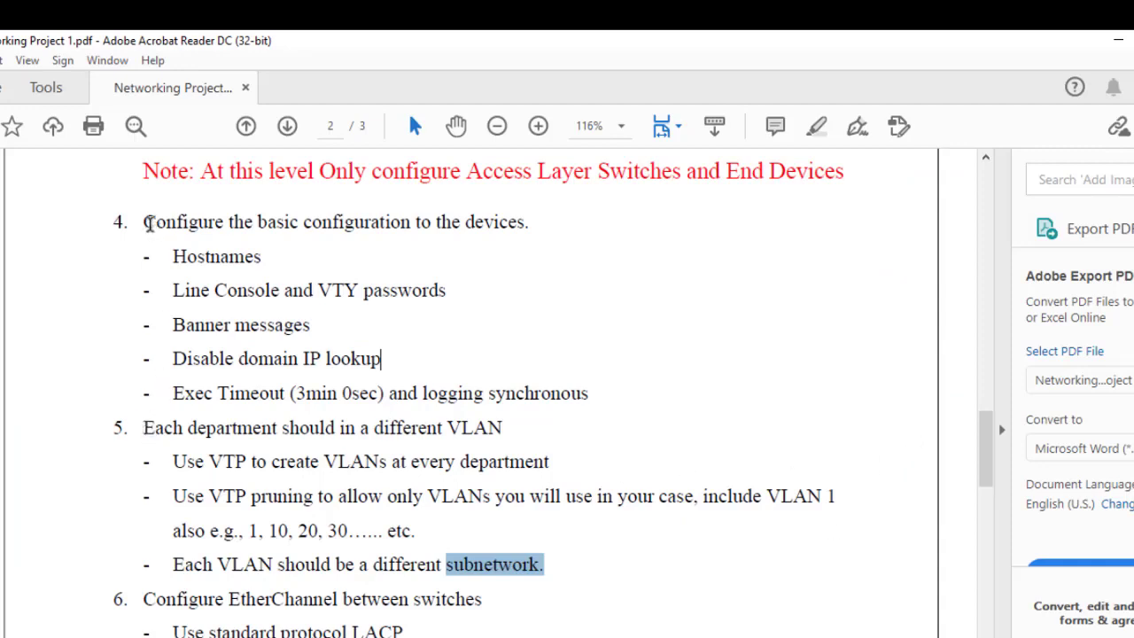
Step: Highlight item 4's basic settings list and the Access Layer Switches note, then return to Packet Tracer
{"action": "left_click_drag", "start_coordinate": [147, 222], "coordinate": [609, 377]}
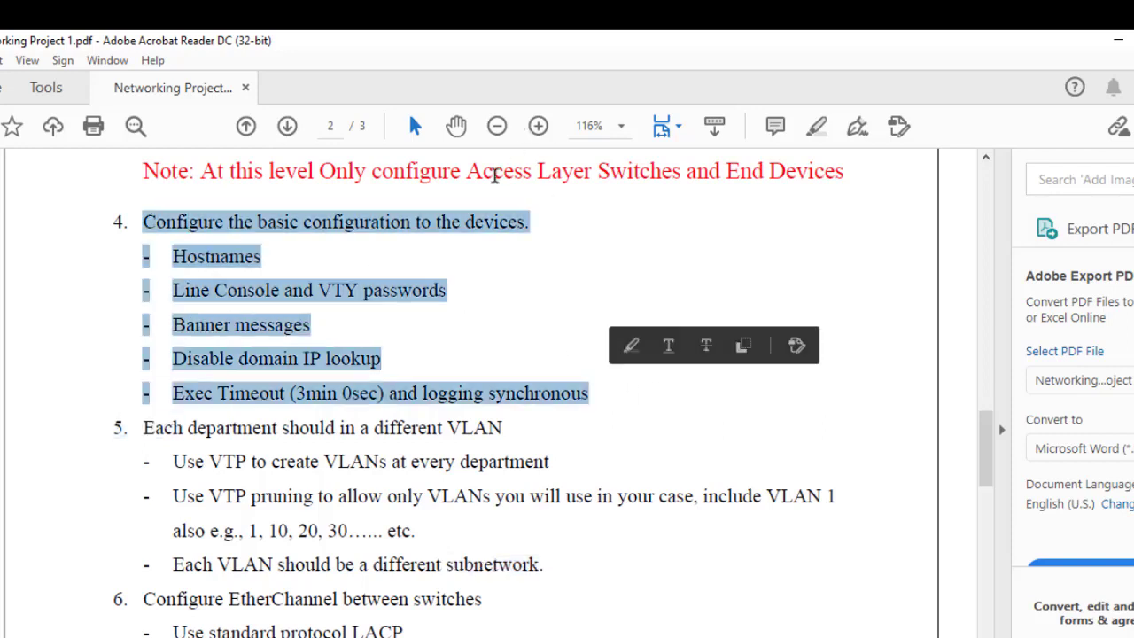
{"action": "left_click_drag", "start_coordinate": [466, 170], "coordinate": [634, 183]}
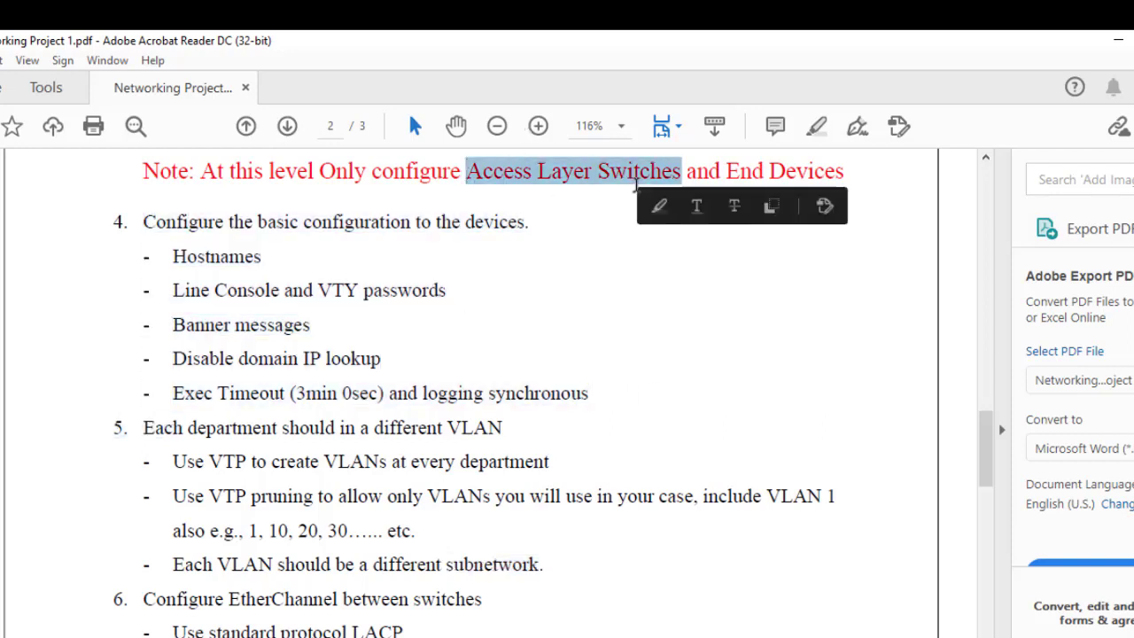
{"action": "mouse_move", "coordinate": [606, 404]}
{"action": "left_mouse_down"}
{"action": "mouse_move", "coordinate": [311, 360]}
{"action": "mouse_move", "coordinate": [173, 291]}
{"action": "mouse_move", "coordinate": [172, 259]}
{"action": "left_mouse_up"}
{"action": "key", "text": "alt+Tab"}
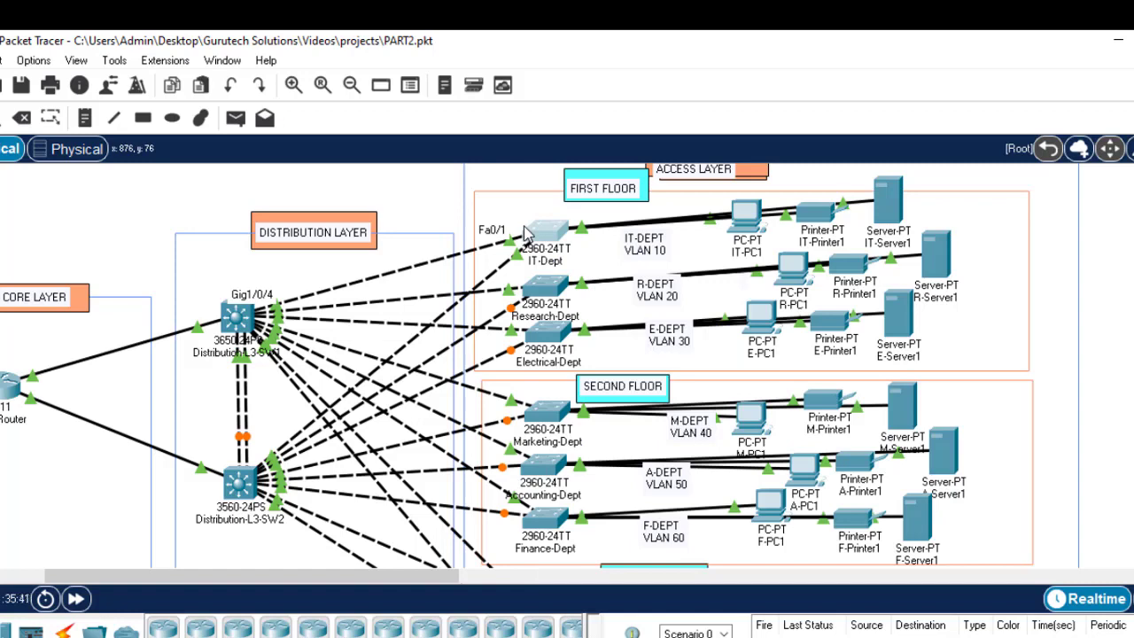
Step: Scroll the topology through the access switches on all three floors, then return to the PDF
{"action": "key", "text": "alt+Tab"}
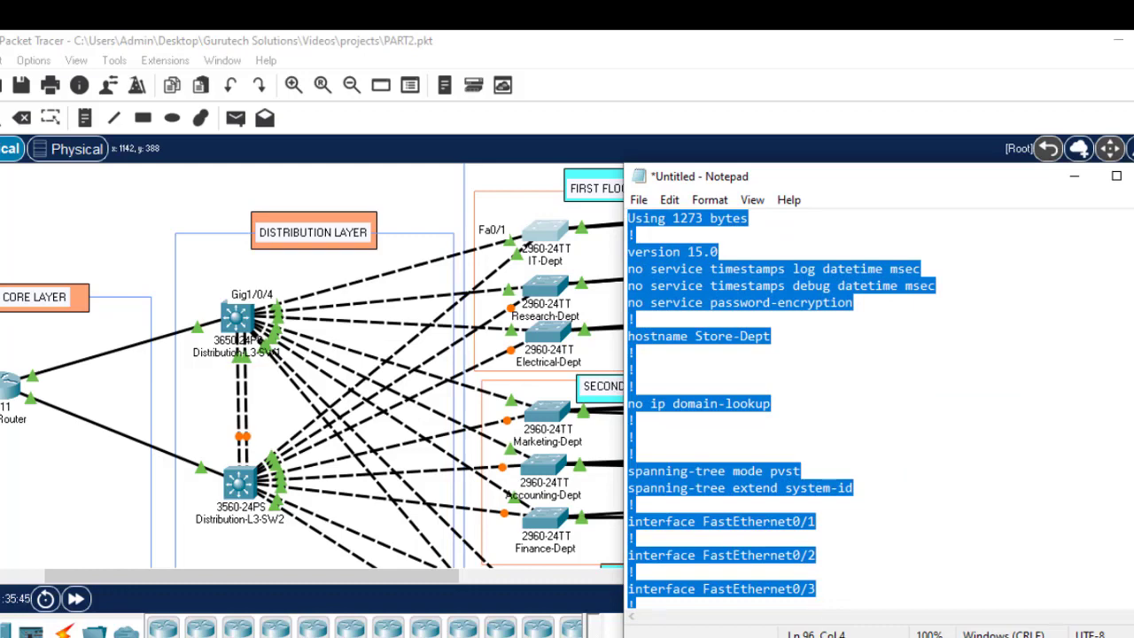
{"action": "key", "text": "alt+Tab"}
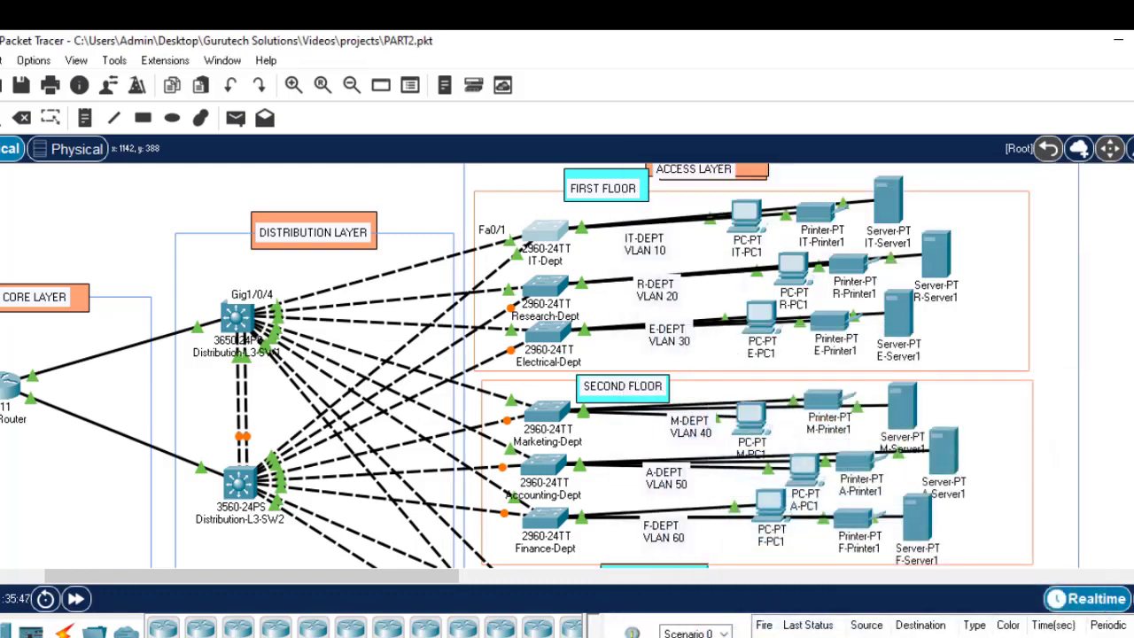
{"action": "scroll", "coordinate": [518, 366], "scroll_direction": "down", "scroll_amount": 1}
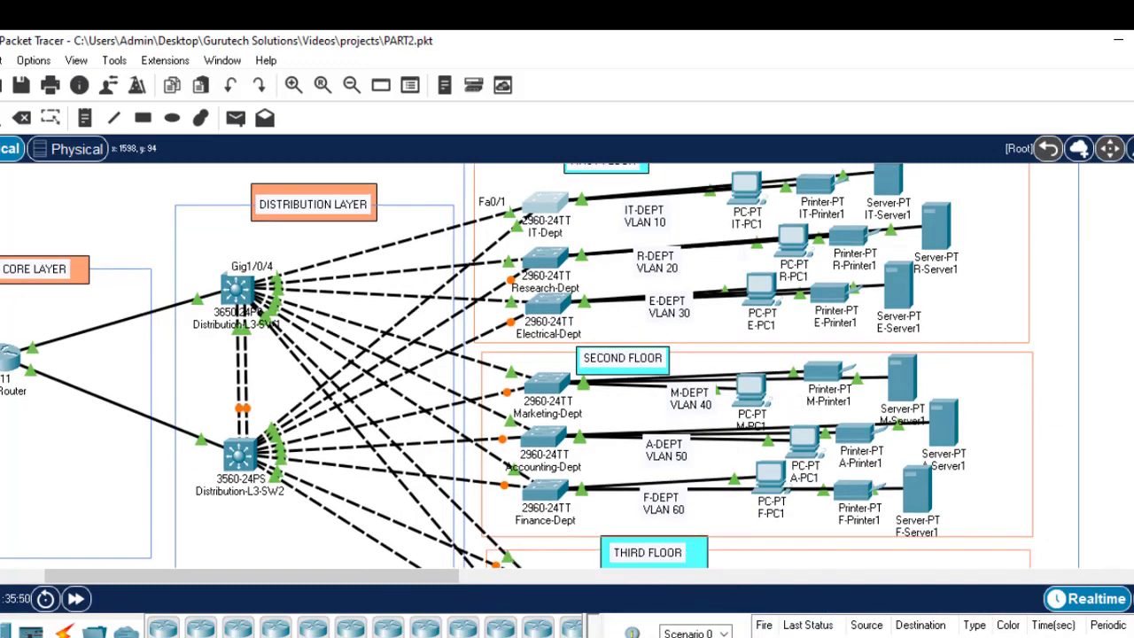
{"action": "scroll", "coordinate": [518, 365], "scroll_direction": "down", "scroll_amount": 1}
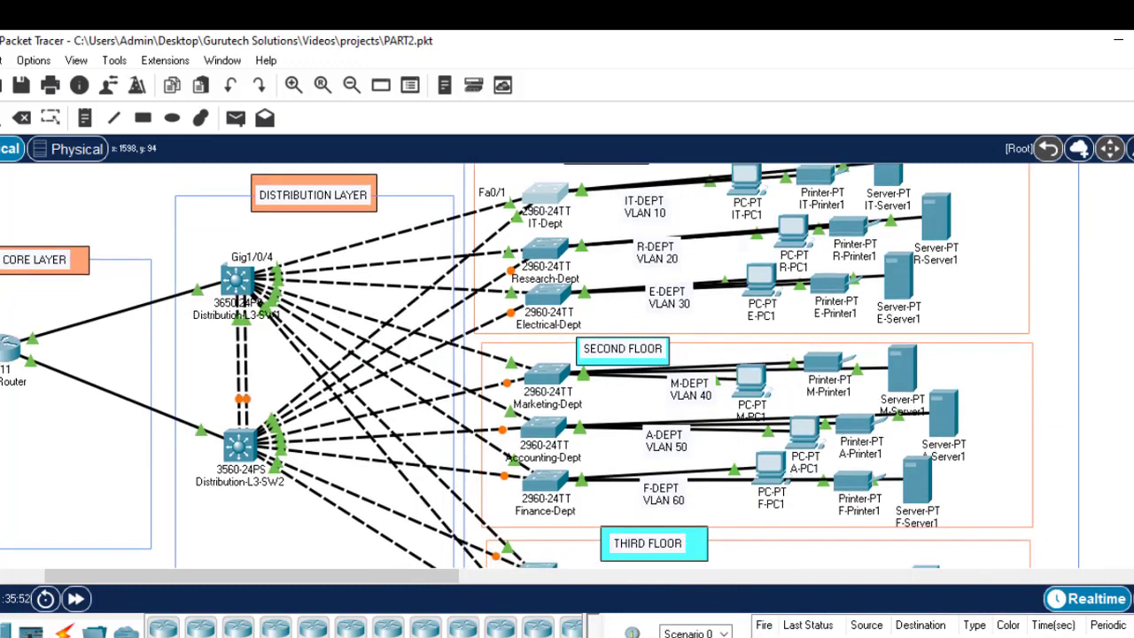
{"action": "scroll", "coordinate": [614, 184], "scroll_direction": "down", "scroll_amount": 5}
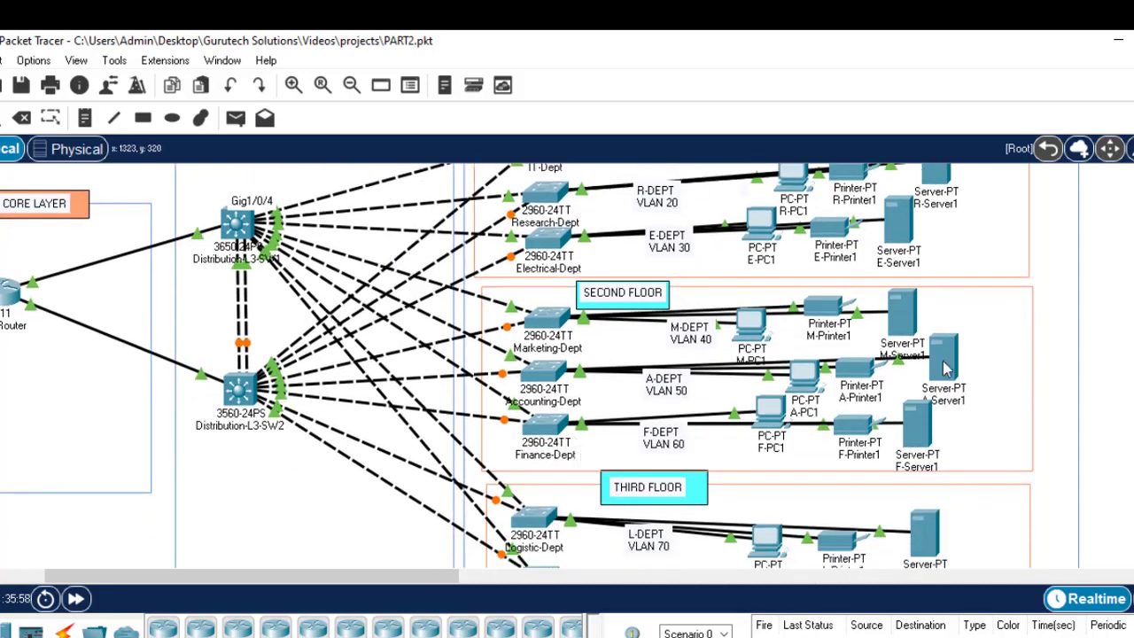
{"action": "scroll", "coordinate": [978, 527], "scroll_direction": "down", "scroll_amount": 5}
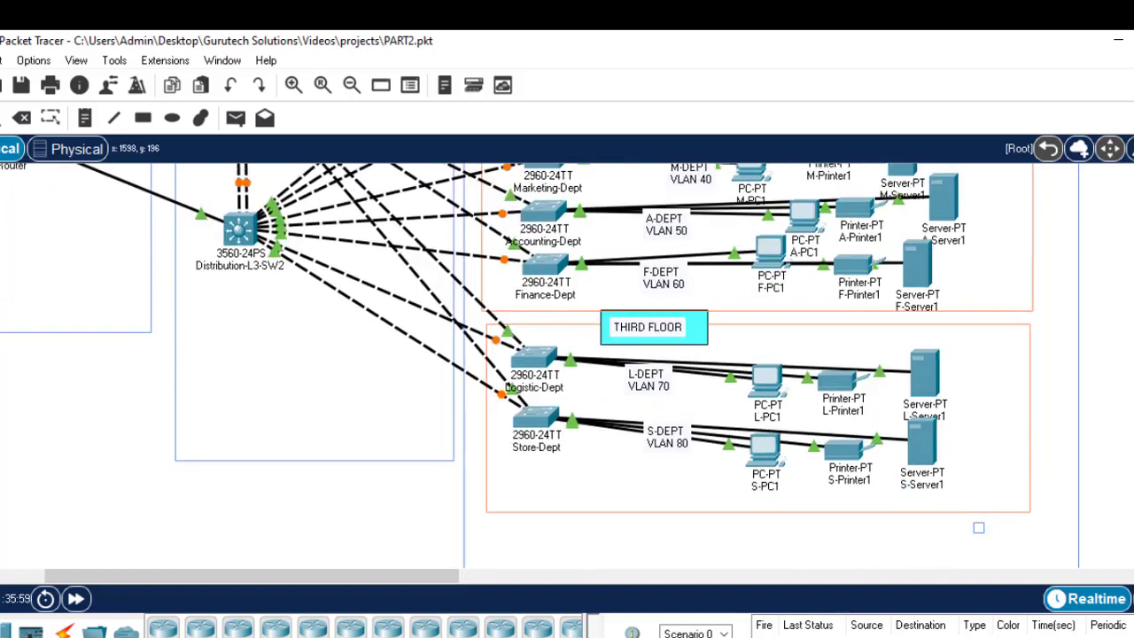
{"action": "scroll", "coordinate": [978, 527], "scroll_direction": "up", "scroll_amount": 8}
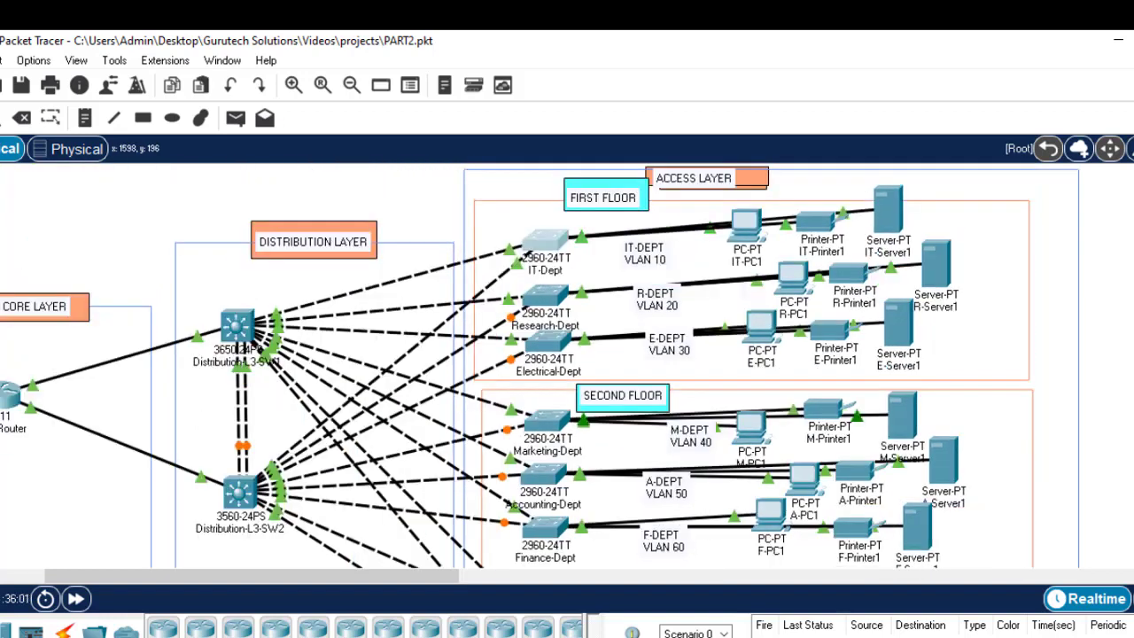
{"action": "scroll", "coordinate": [978, 527], "scroll_direction": "down", "scroll_amount": 5}
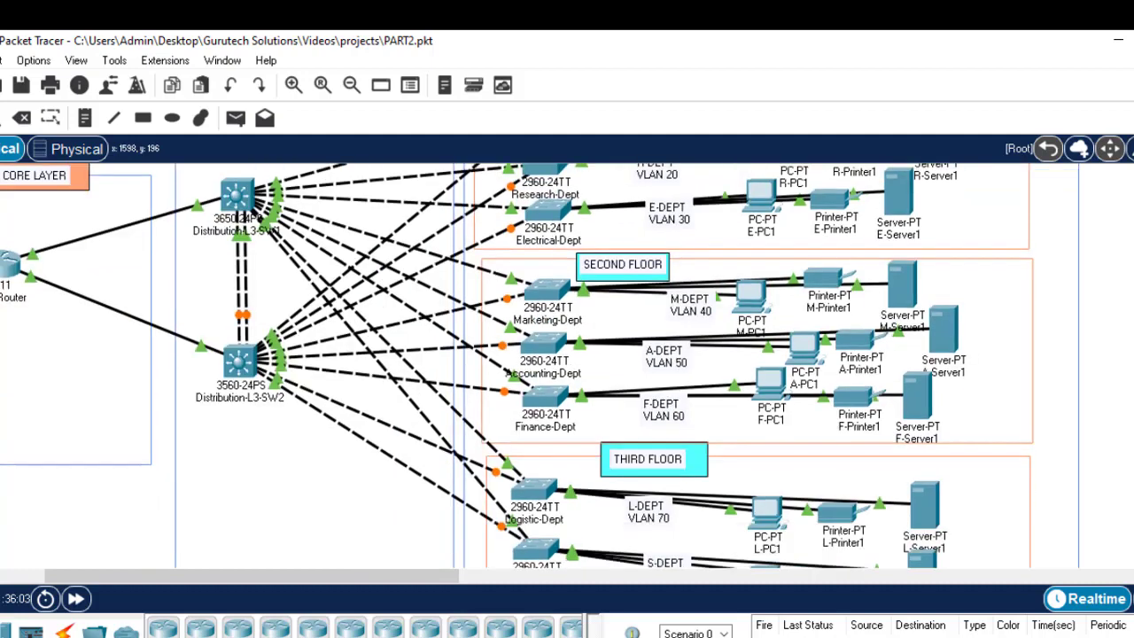
{"action": "scroll", "coordinate": [979, 527], "scroll_direction": "up", "scroll_amount": 3}
{"action": "scroll", "coordinate": [978, 527], "scroll_direction": "up", "scroll_amount": 2}
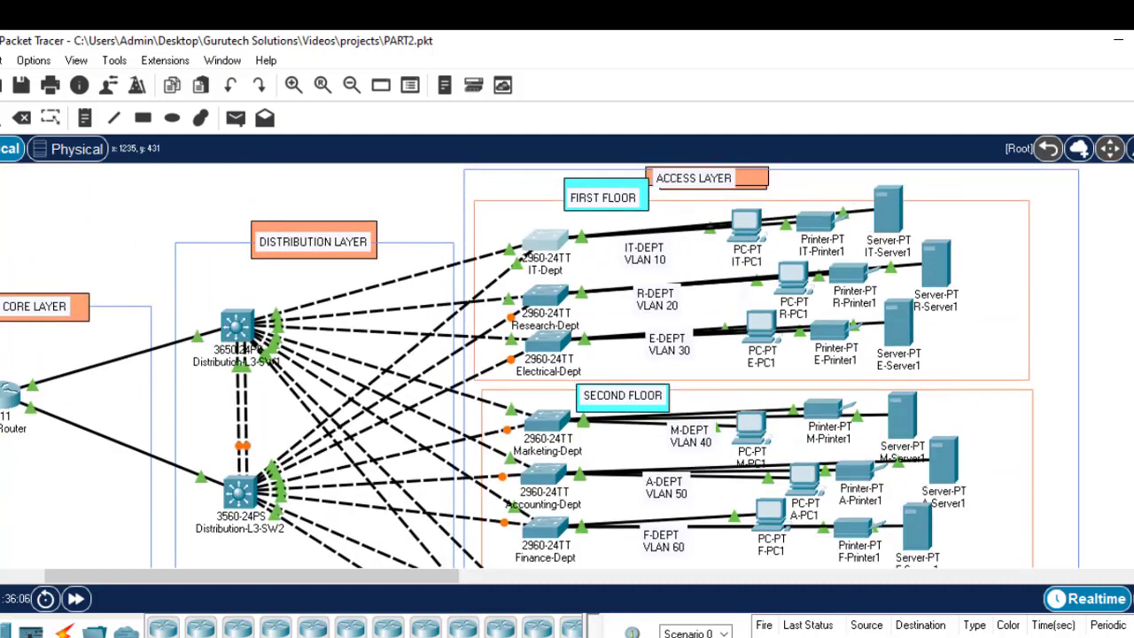
{"action": "key", "text": "alt+Tab"}
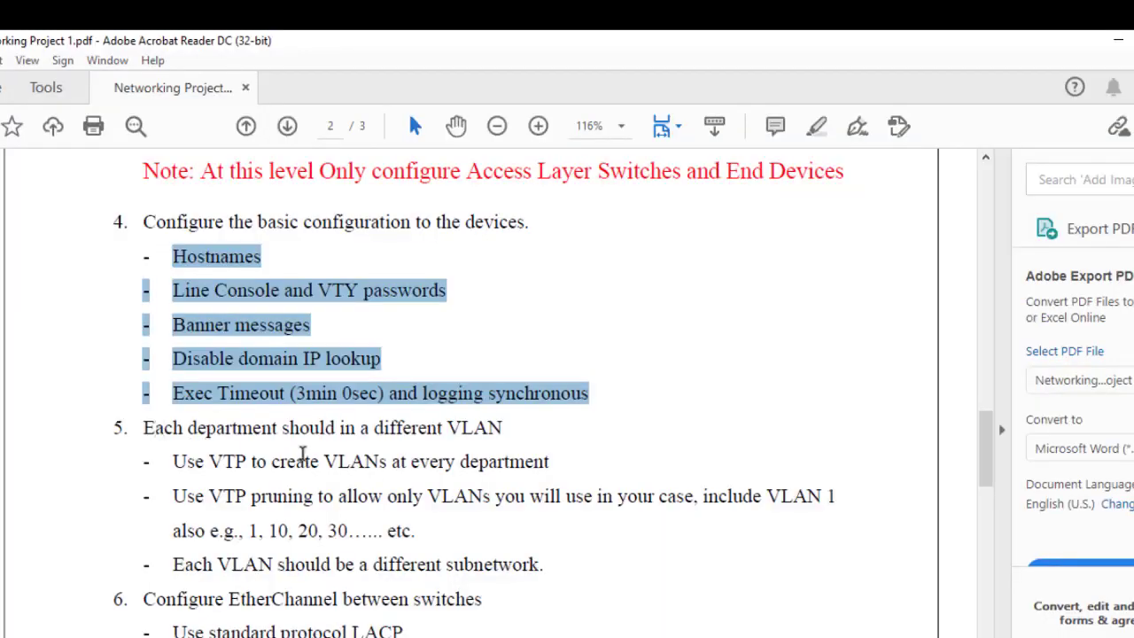
Step: Highlight item 5's VTP VLAN creation, VTP pruning and per-VLAN subnet lines, then minimize Acrobat
{"action": "left_click_drag", "start_coordinate": [209, 461], "coordinate": [528, 467]}
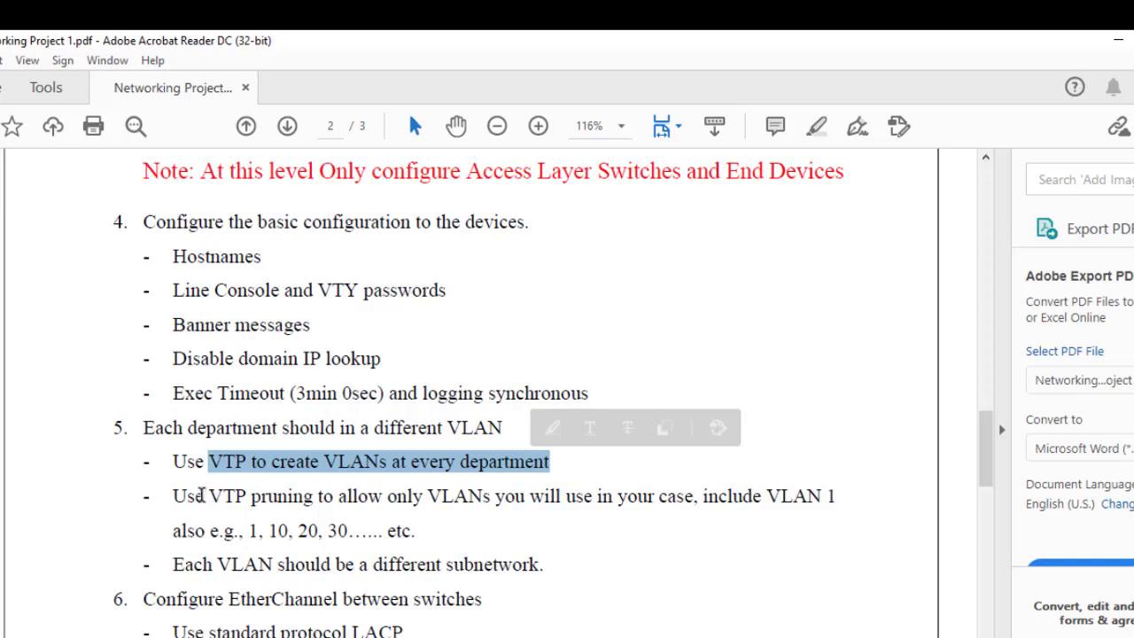
{"action": "left_click_drag", "start_coordinate": [200, 495], "coordinate": [436, 488]}
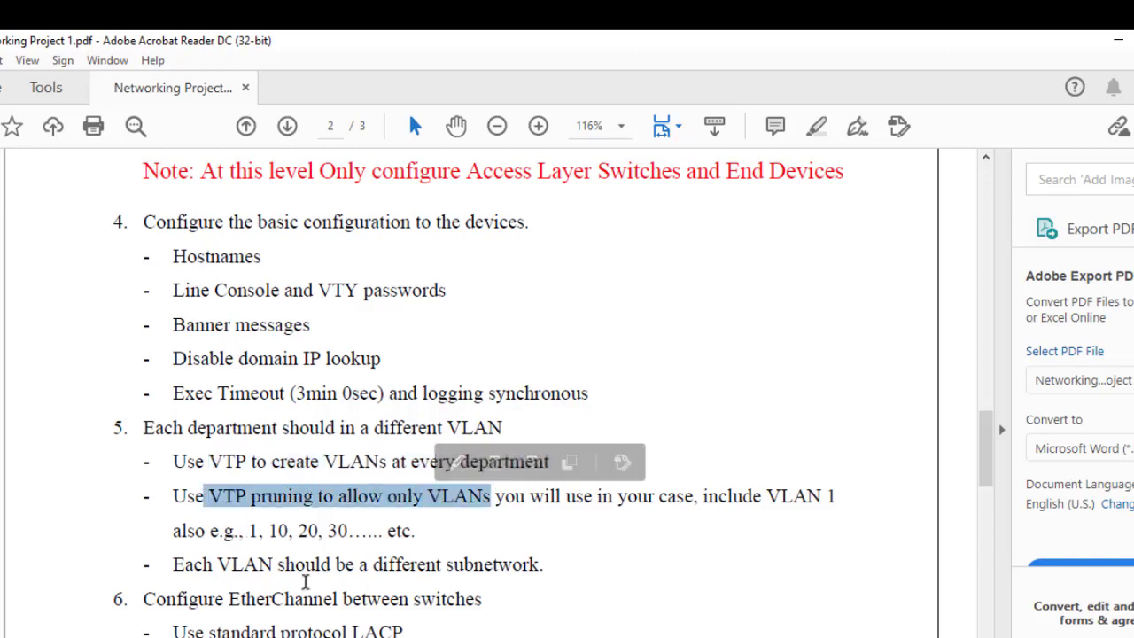
{"action": "left_click_drag", "start_coordinate": [219, 565], "coordinate": [330, 567]}
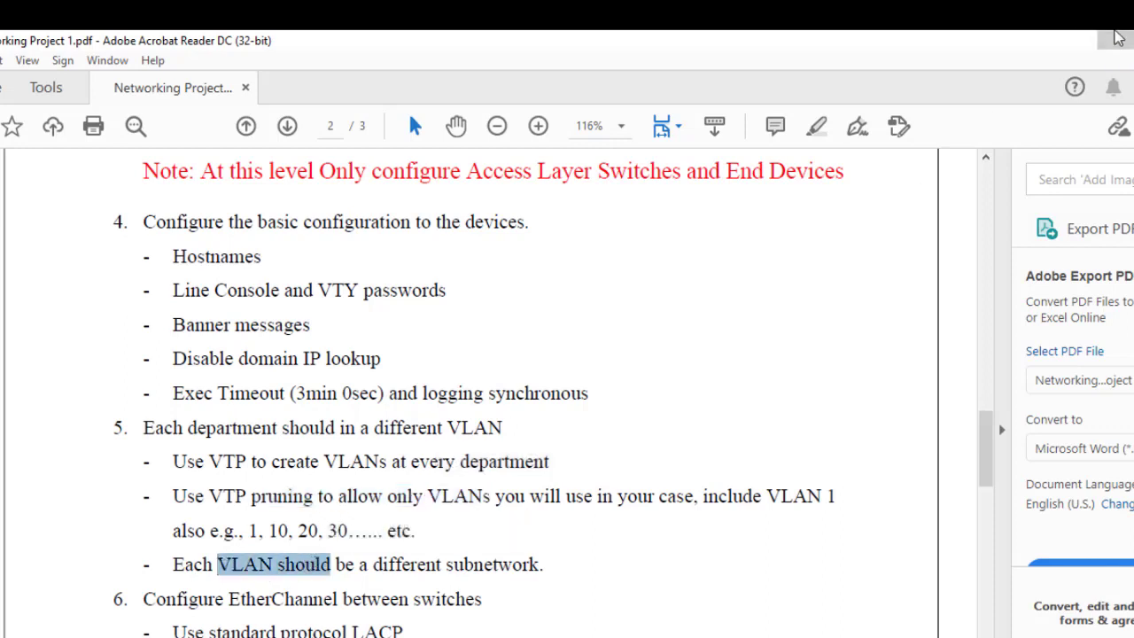
{"action": "left_click", "coordinate": [1115, 37]}
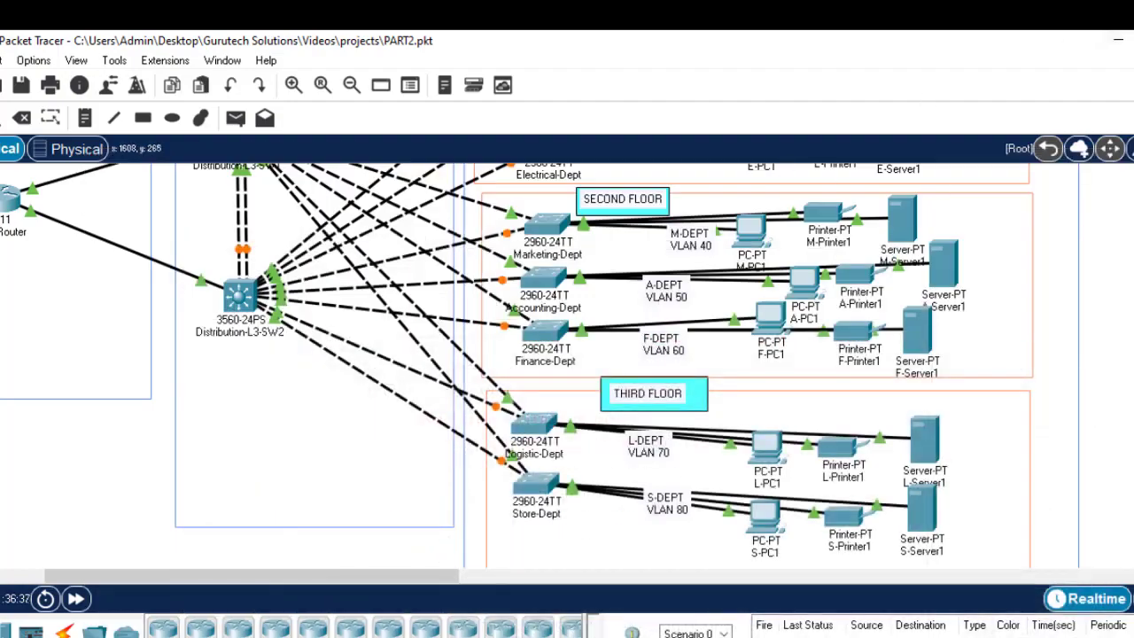
{"action": "scroll", "coordinate": [517, 366], "scroll_direction": "up", "scroll_amount": 5}
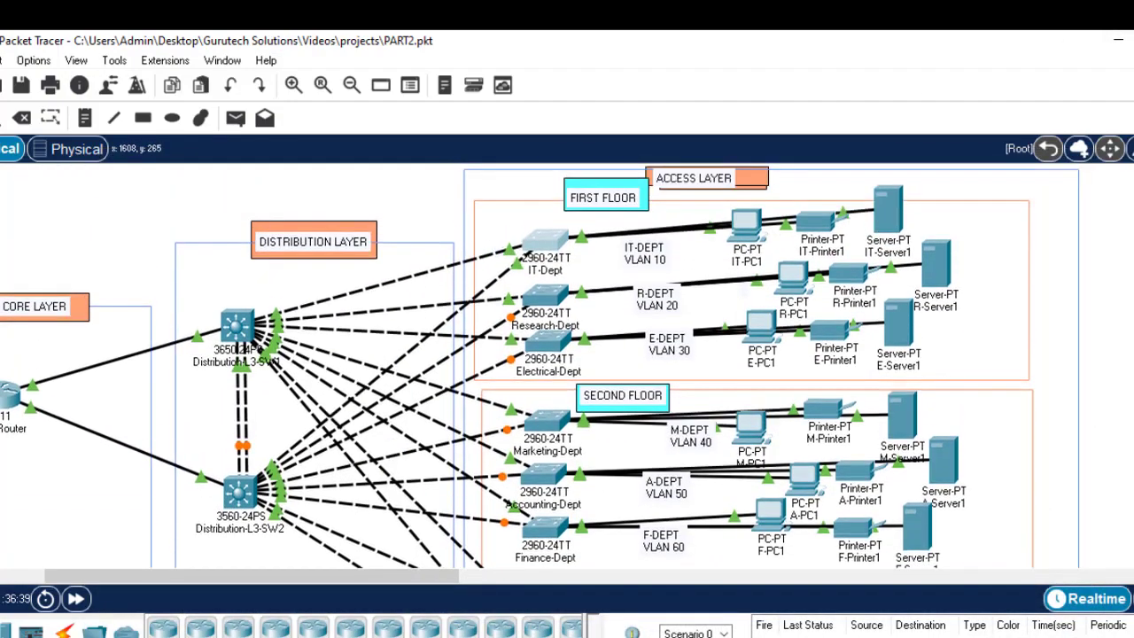
{"action": "scroll", "coordinate": [518, 366], "scroll_direction": "down", "scroll_amount": 1}
{"action": "scroll", "coordinate": [518, 366], "scroll_direction": "up", "scroll_amount": 1}
Step: Log into the IT-Dept console with its password, then run enable and configure terminal
{"action": "left_click", "coordinate": [545, 246]}
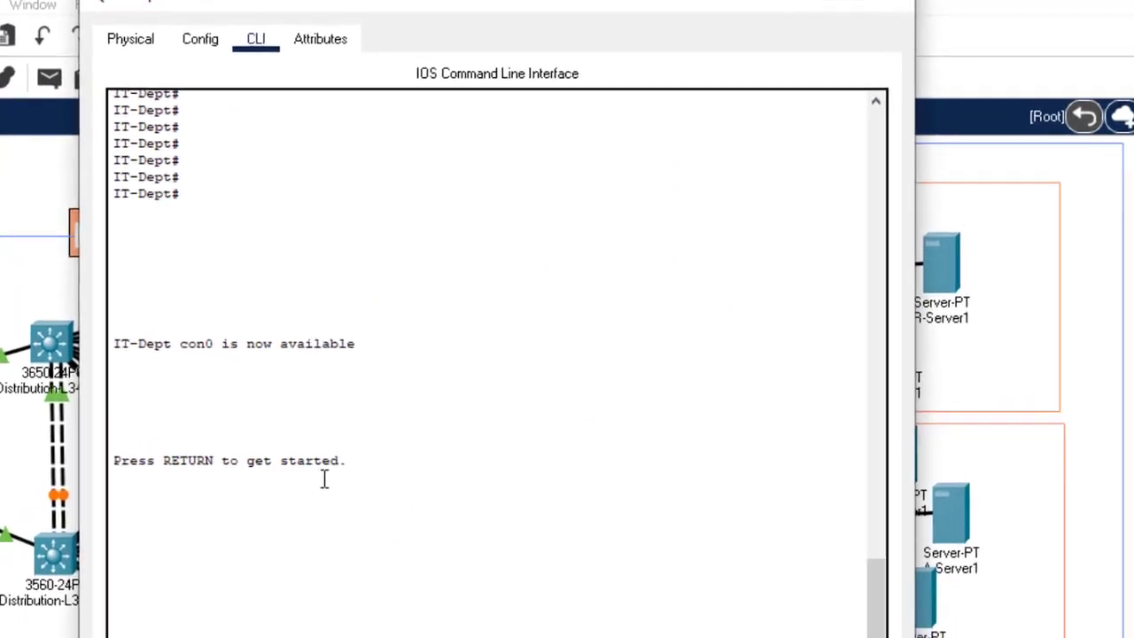
{"action": "key", "text": "Return"}
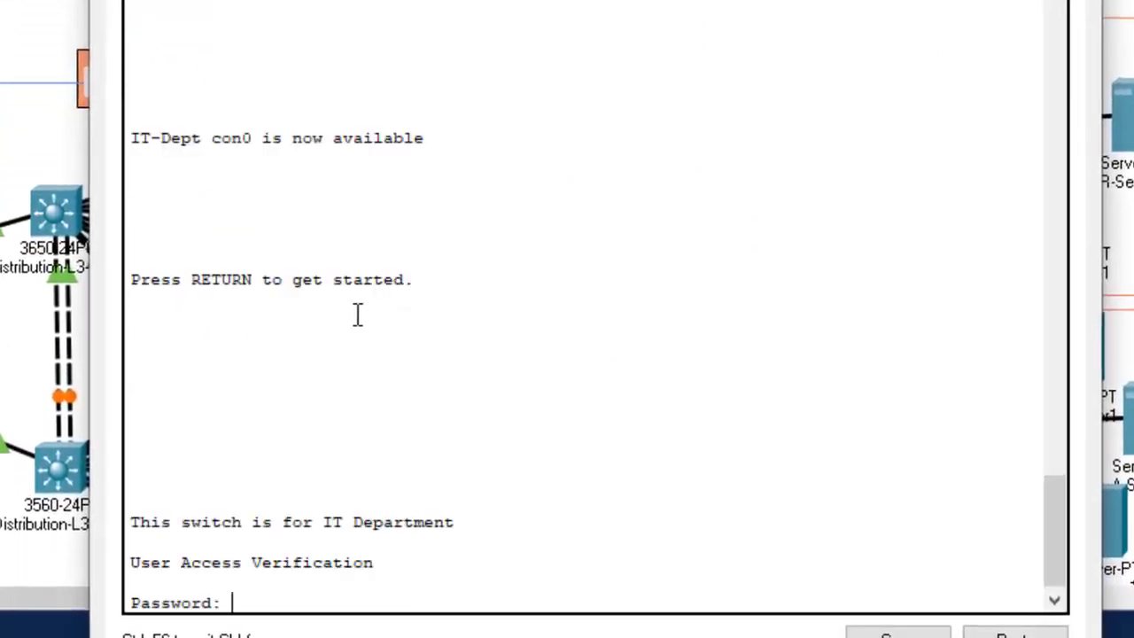
{"action": "key", "text": "Return"}
{"action": "key", "text": "Return"}
{"action": "key", "text": "Return"}
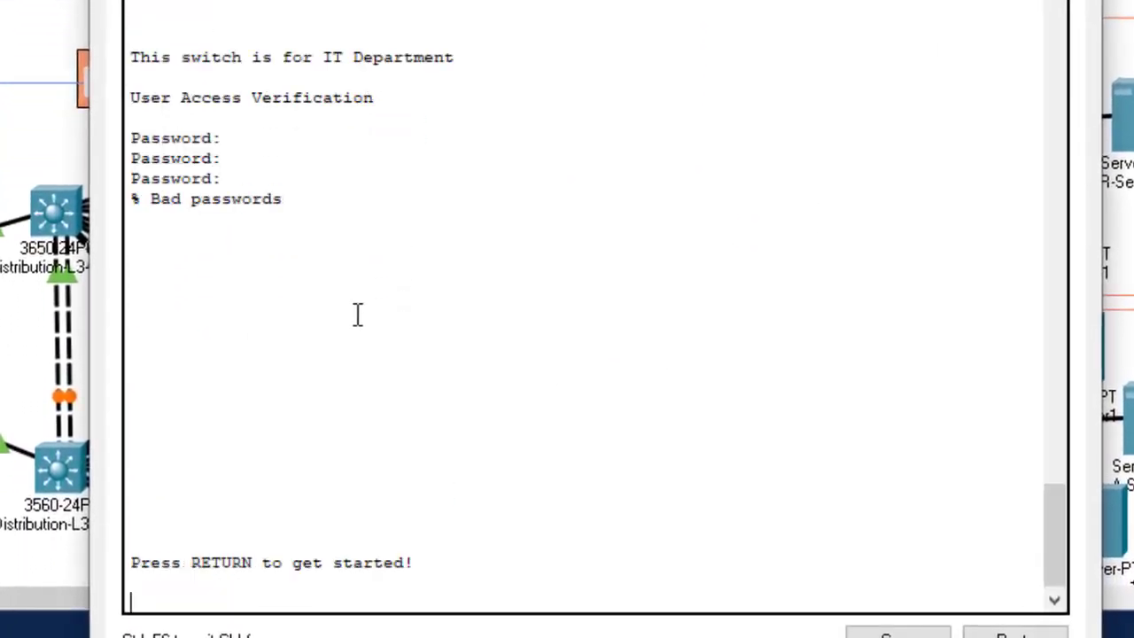
{"action": "key", "text": "Return"}
{"action": "key", "text": "Return"}
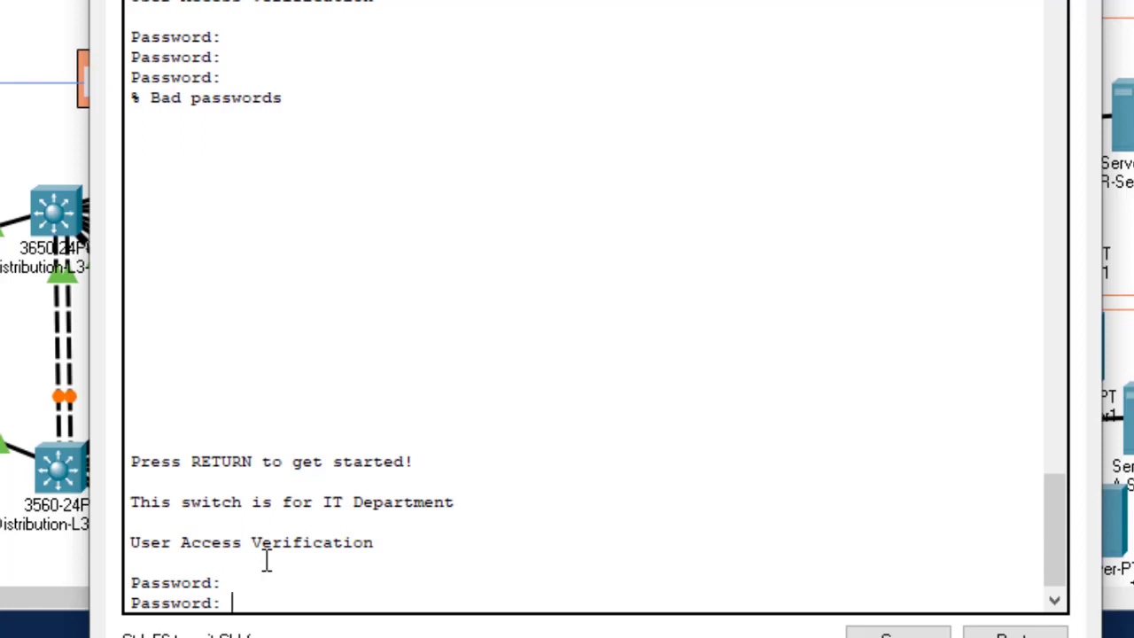
{"action": "key", "text": "Return"}
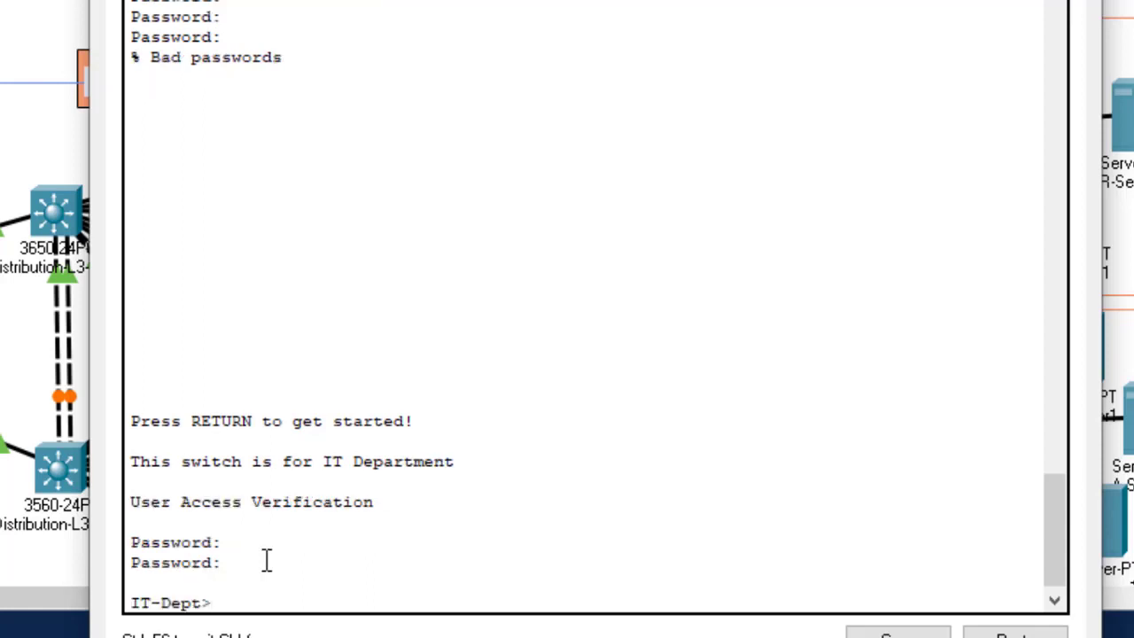
{"action": "type", "text": "en"}
{"action": "key", "text": "Return"}
{"action": "key", "text": "Return"}
{"action": "key", "text": "Return"}
{"action": "key", "text": "Return"}
{"action": "key", "text": "Return"}
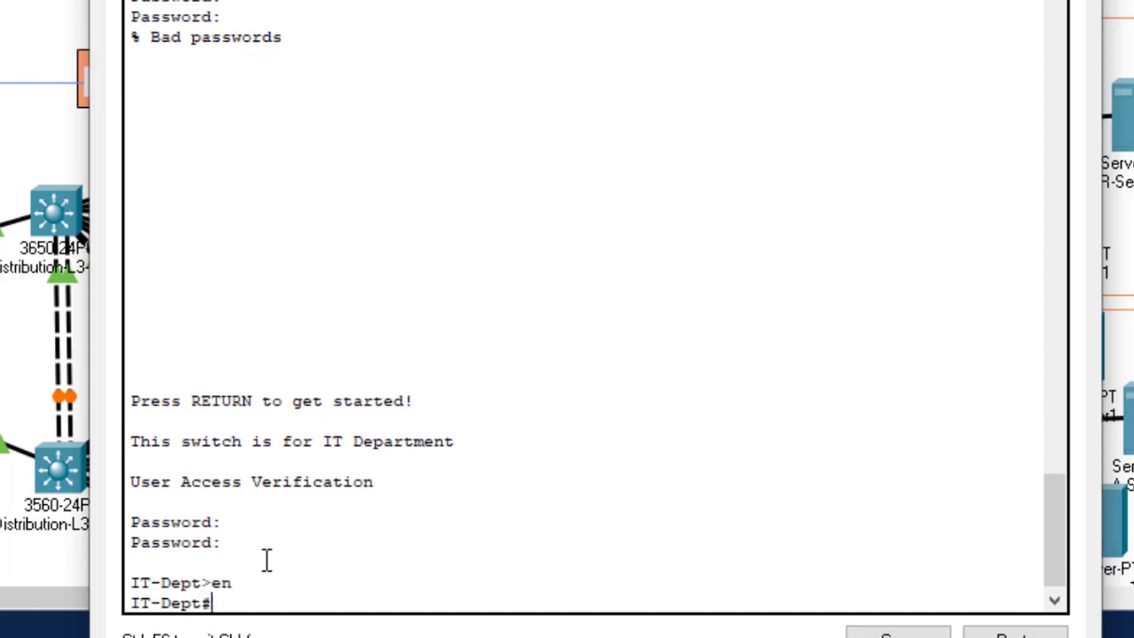
{"action": "type", "text": "confit"}
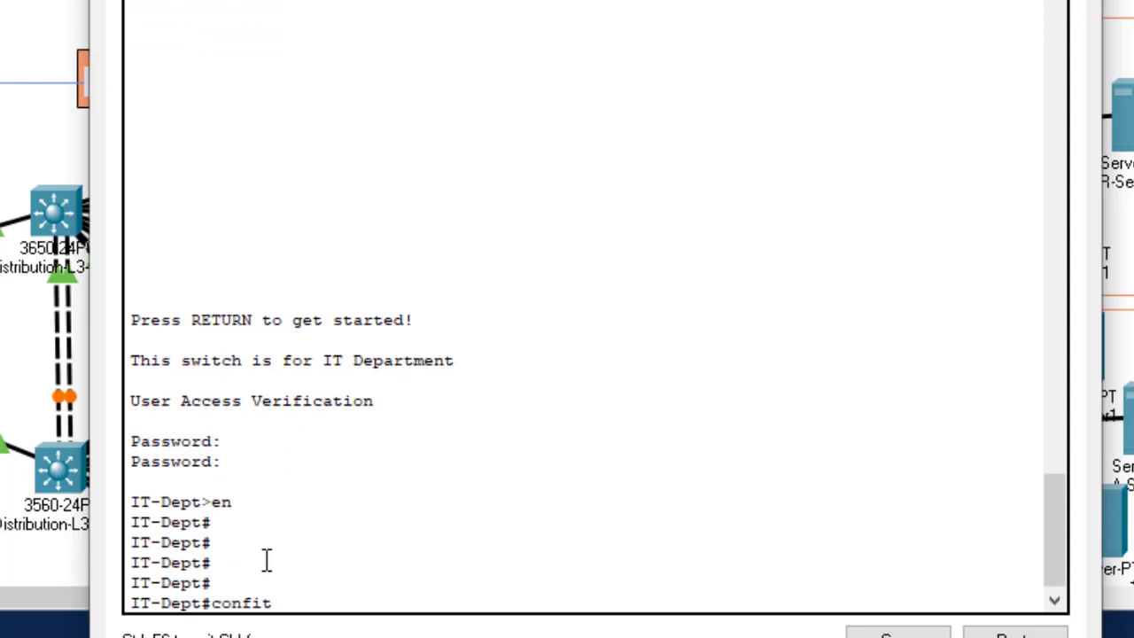
{"action": "key", "text": "BackSpace"}
{"action": "key", "text": "Tab"}
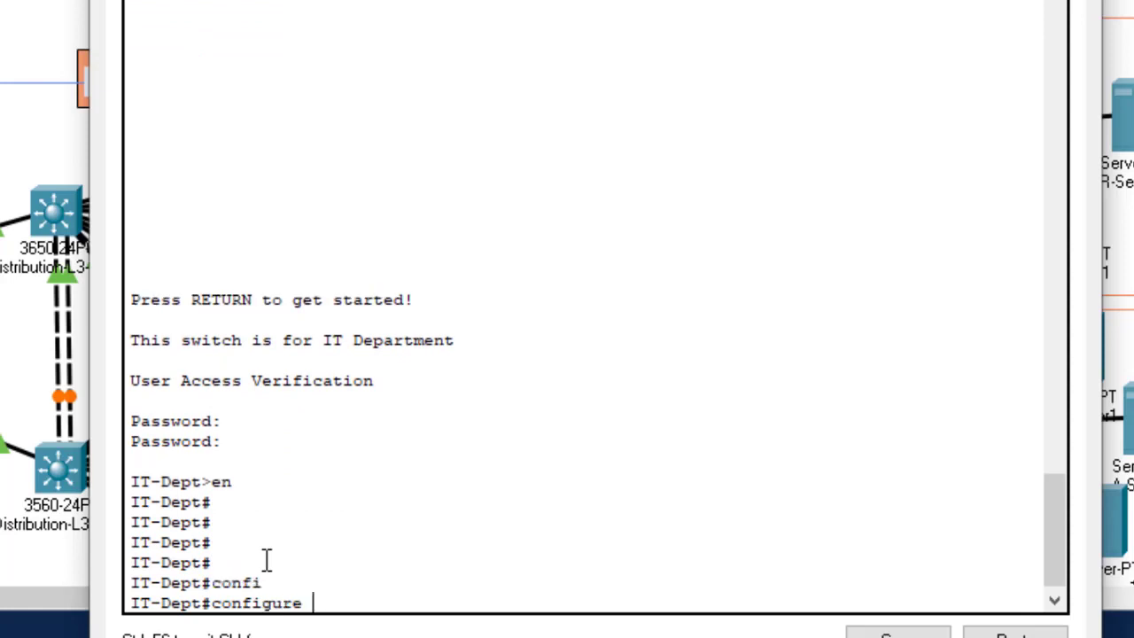
{"action": "type", "text": "t"}
{"action": "key", "text": "Return"}
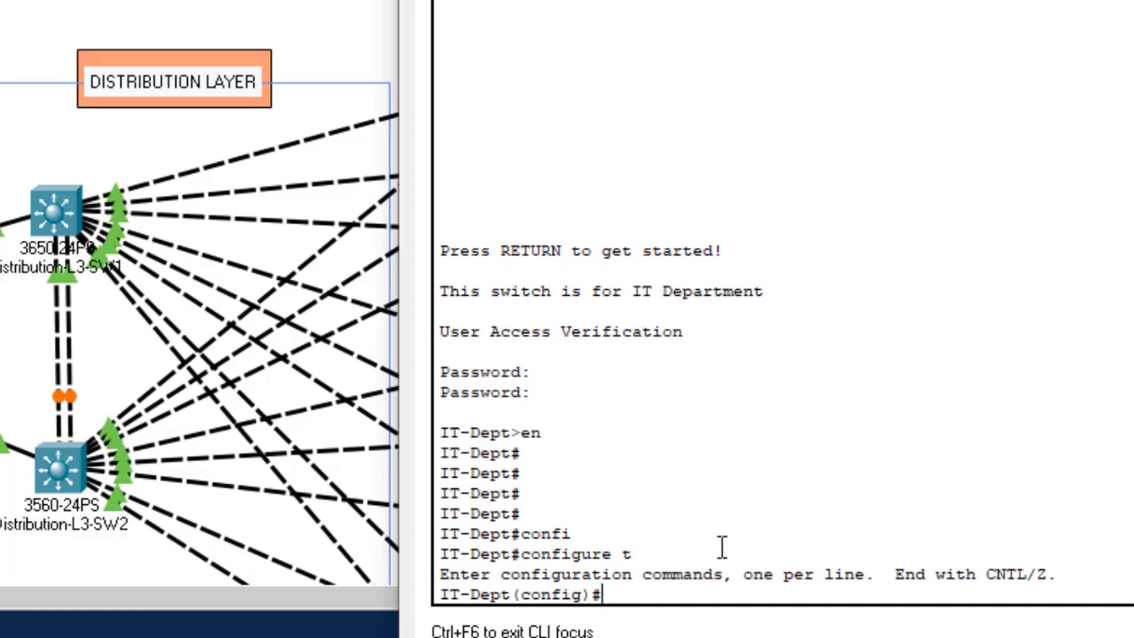
Step: Set the IT-Dept VTP domain name to gtech
{"action": "type", "text": "vtp dom"}
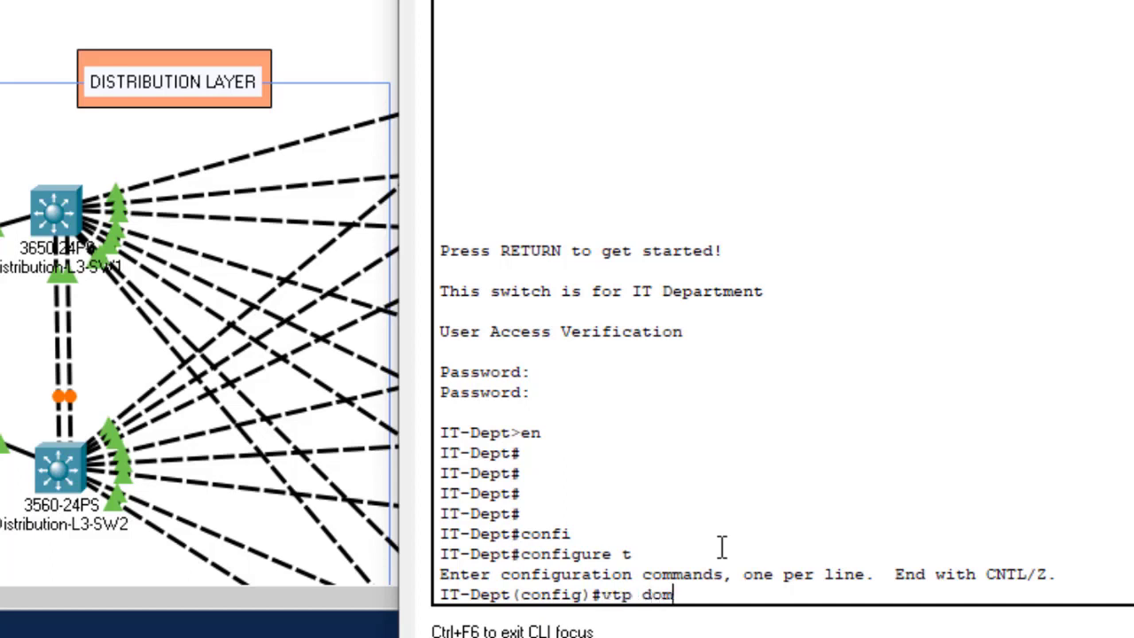
{"action": "key", "text": "Tab"}
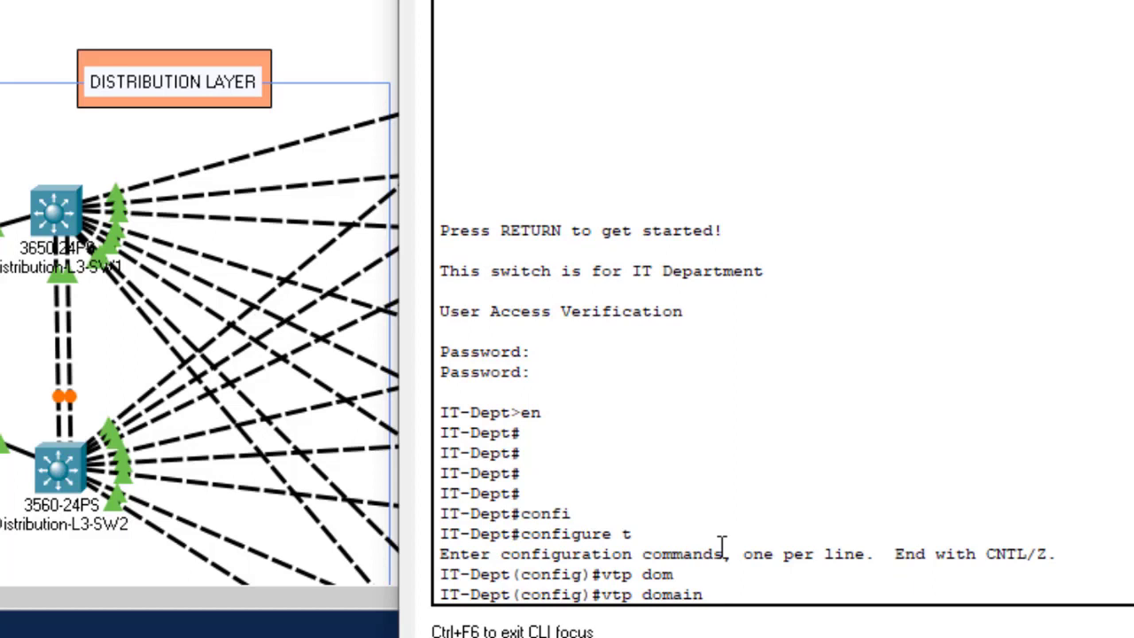
{"action": "type", "text": "gtech"}
{"action": "key", "text": "Return"}
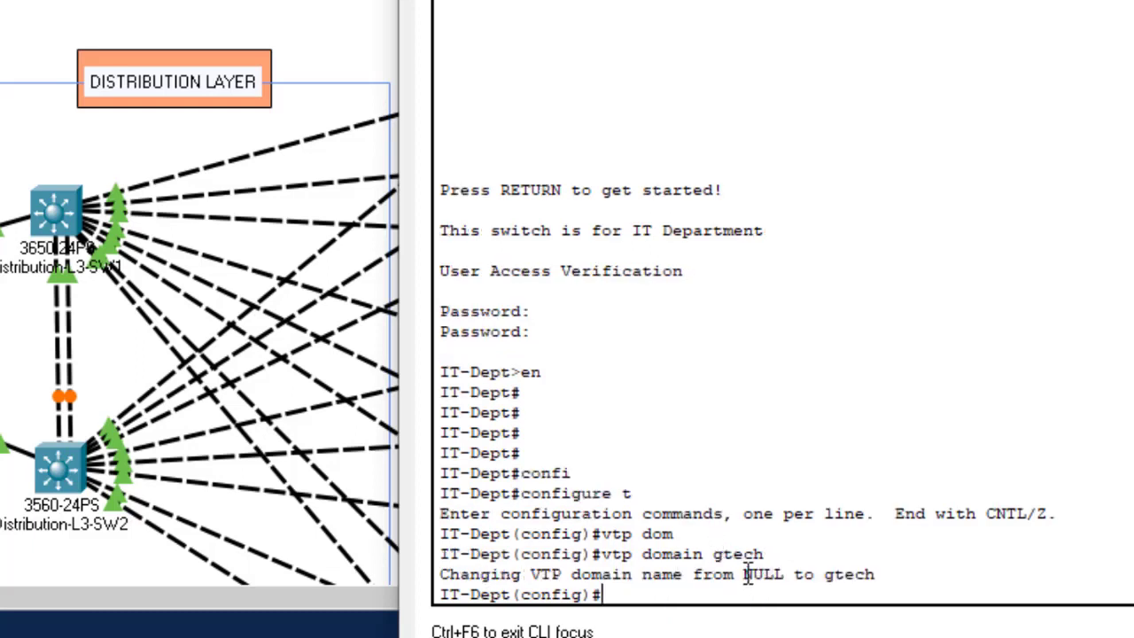
{"action": "left_click_drag", "start_coordinate": [744, 574], "coordinate": [889, 579]}
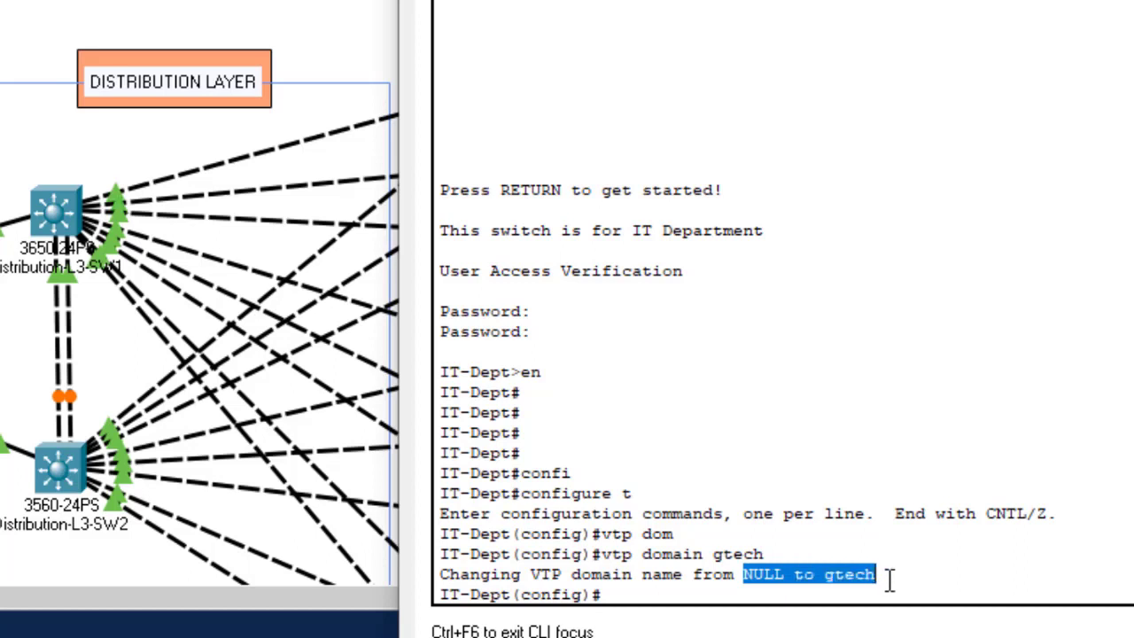
{"action": "left_click", "coordinate": [661, 576]}
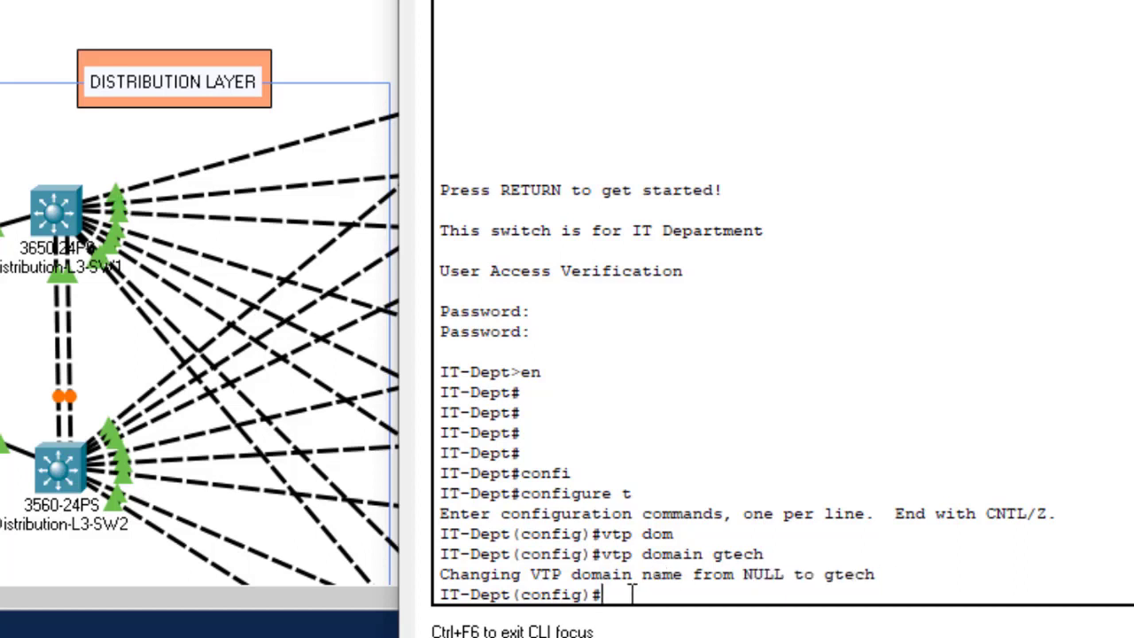
Step: Make IT-Dept a VTP server with vtp mode server
{"action": "type", "text": "vtp"}
{"action": "key", "text": "Tab"}
{"action": "type", "text": "mo"}
{"action": "key", "text": "Tab"}
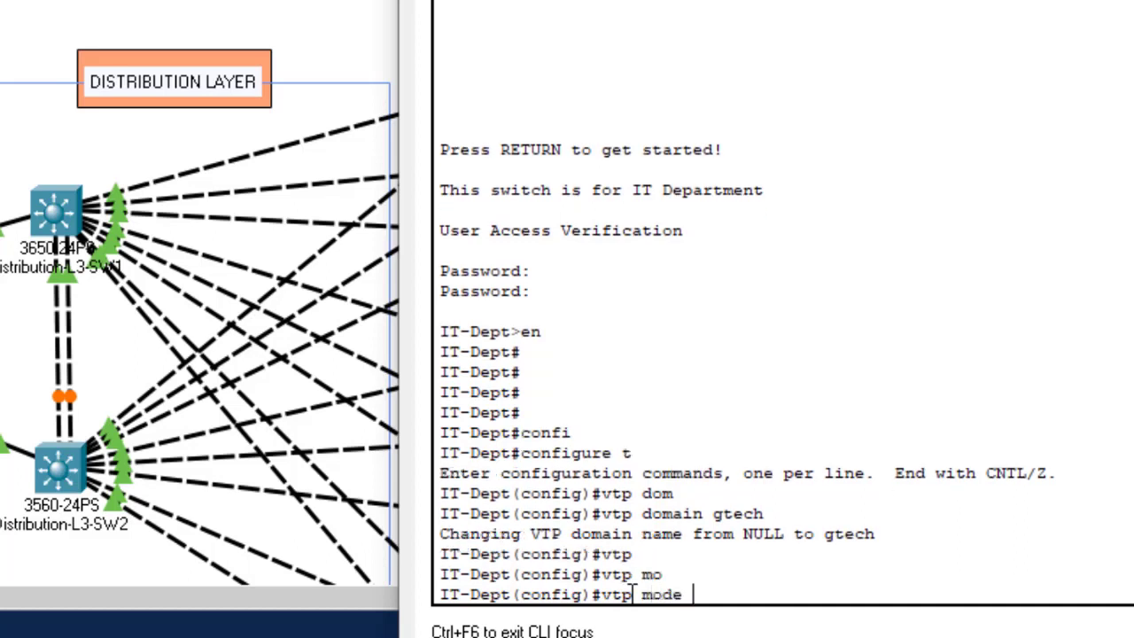
{"action": "type", "text": "ser"}
{"action": "key", "text": "Tab"}
{"action": "key", "text": "Return"}
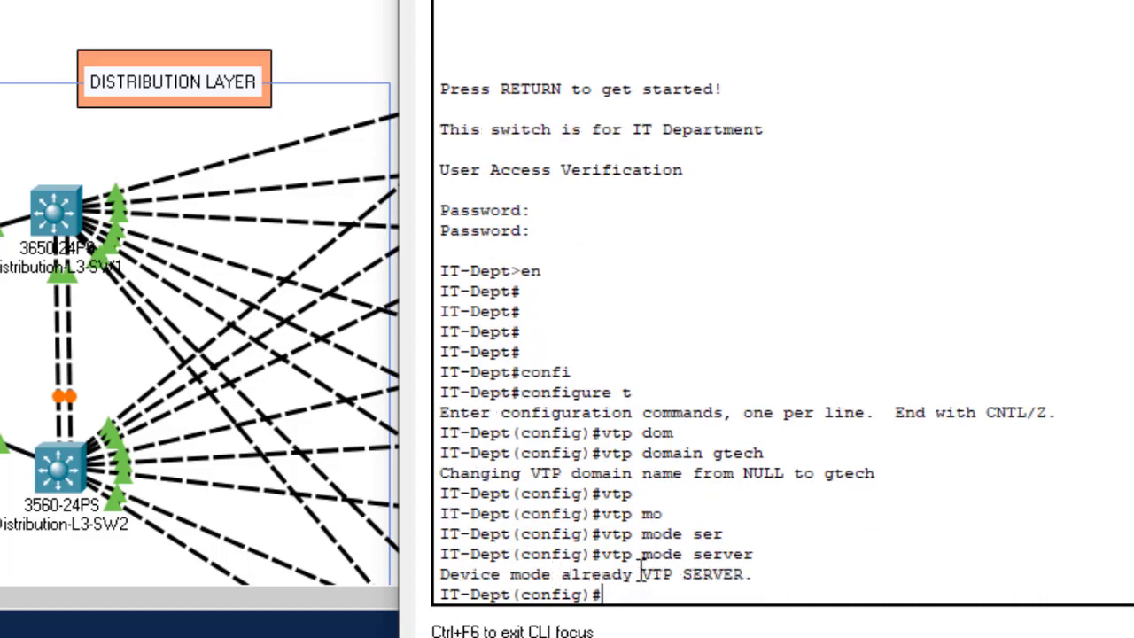
{"action": "left_click_drag", "start_coordinate": [642, 574], "coordinate": [758, 571]}
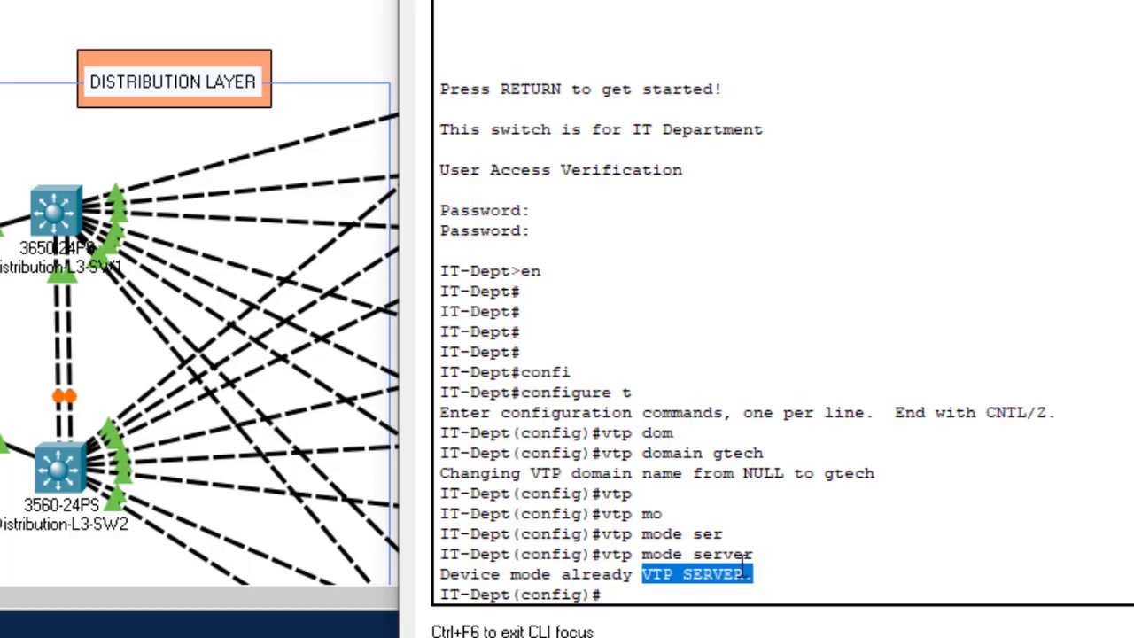
{"action": "left_click", "coordinate": [647, 585]}
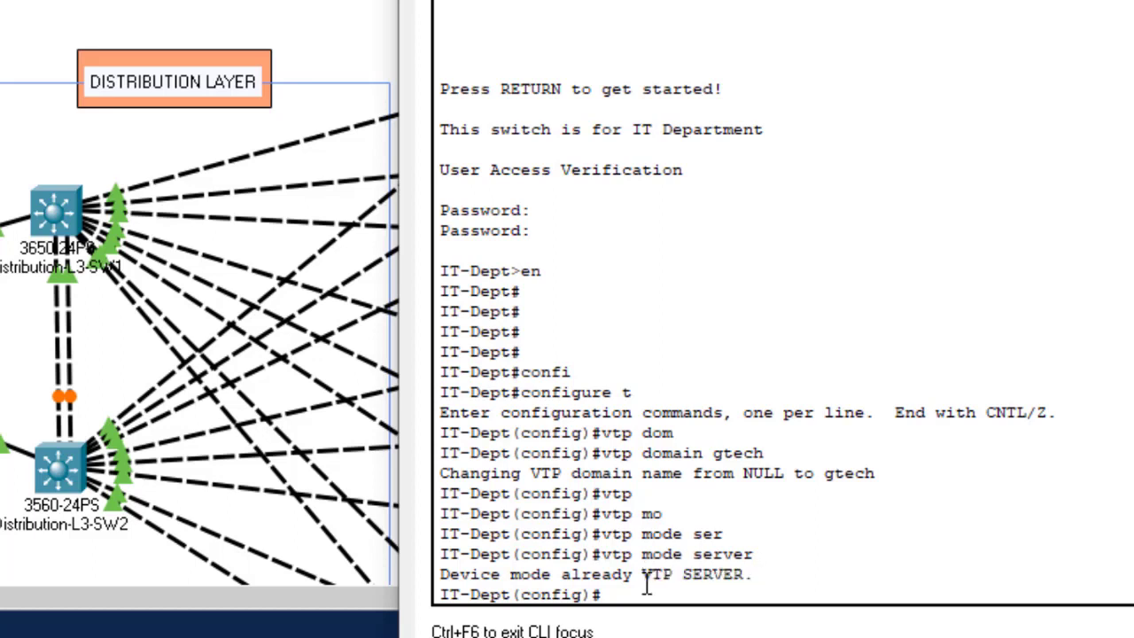
Step: Save the IT-Dept configuration with do wr
{"action": "type", "text": "do bwr"}
{"action": "key", "text": "BackSpace"}
{"action": "key", "text": "BackSpace"}
{"action": "key", "text": "BackSpace"}
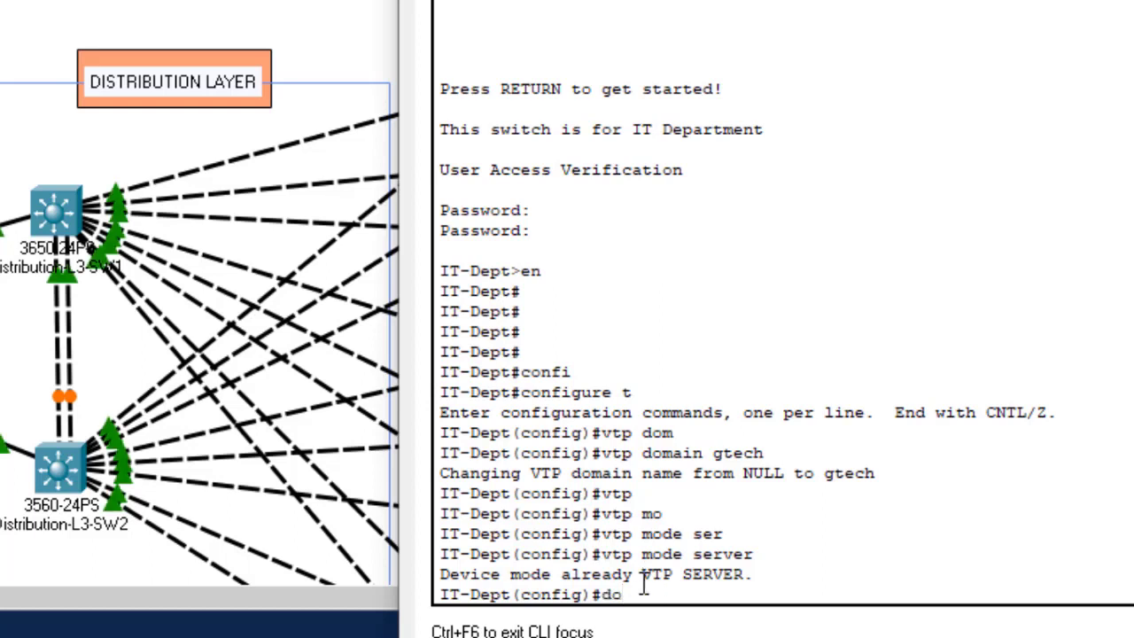
{"action": "type", "text": "wr"}
{"action": "key", "text": "Return"}
{"action": "key", "text": "Return"}
{"action": "key", "text": "Return"}
{"action": "key", "text": "Return"}
{"action": "key", "text": "Return"}
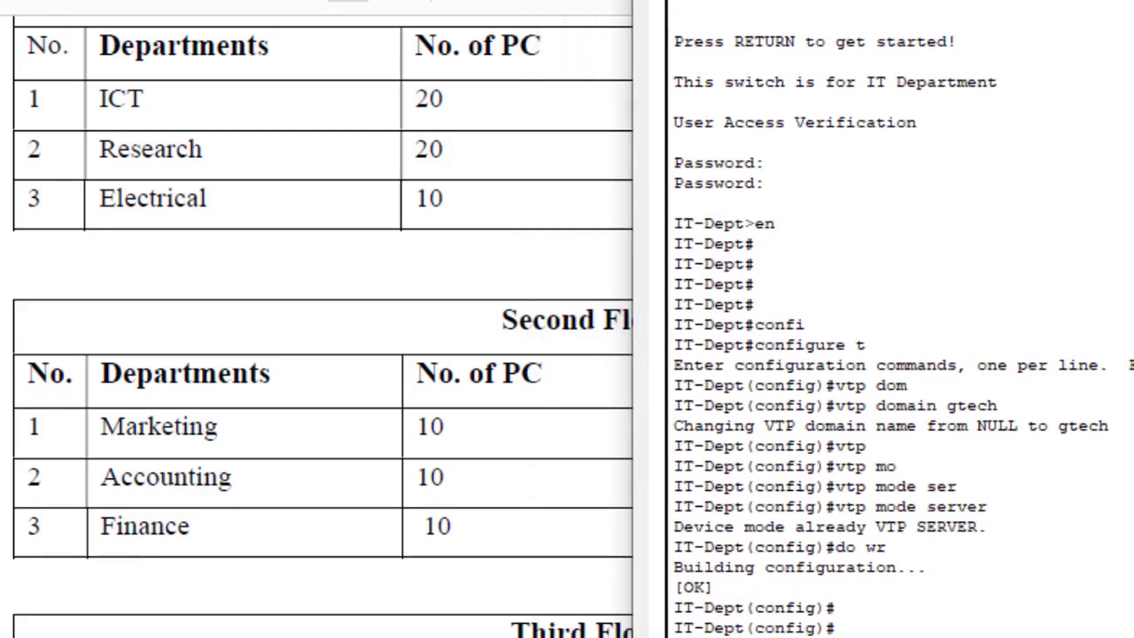
Step: On IT-Dept, create VLAN 10 and name it IT
{"action": "key", "text": "Return"}
{"action": "key", "text": "Return"}
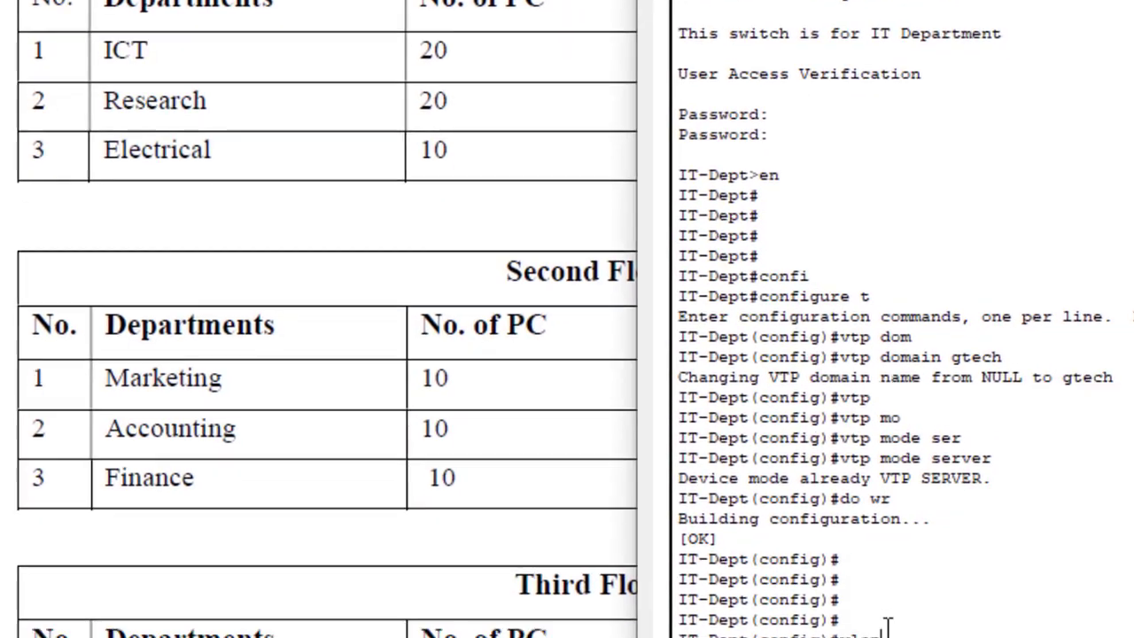
{"action": "type", "text": "vlan"}
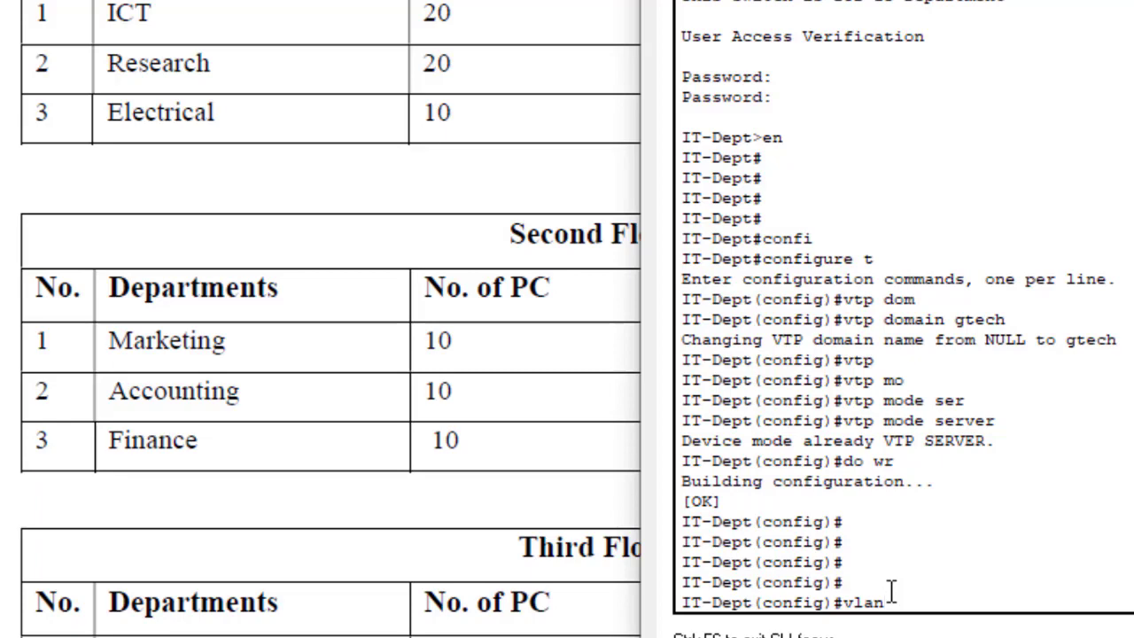
{"action": "type", "text": "10"}
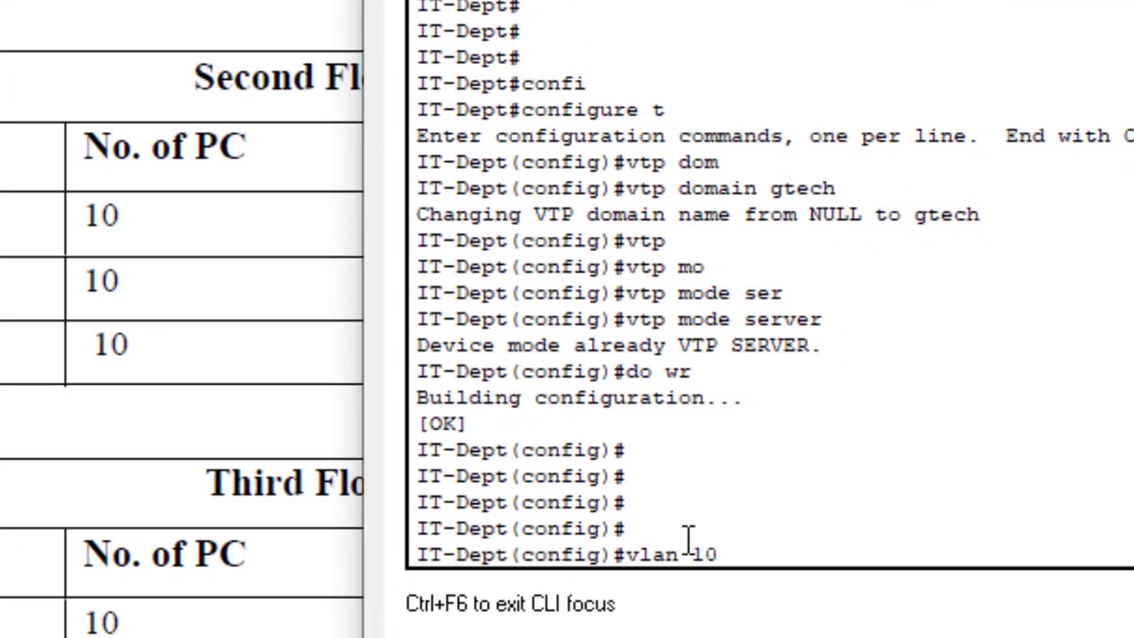
{"action": "key", "text": "Return"}
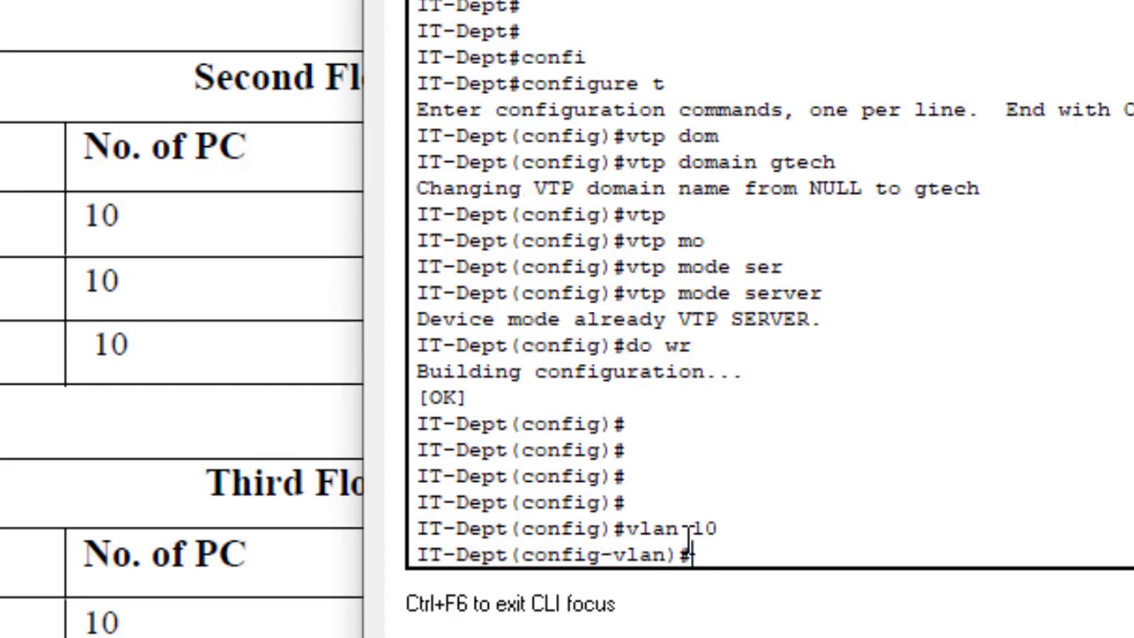
{"action": "type", "text": "name IT"}
{"action": "key", "text": "Return"}
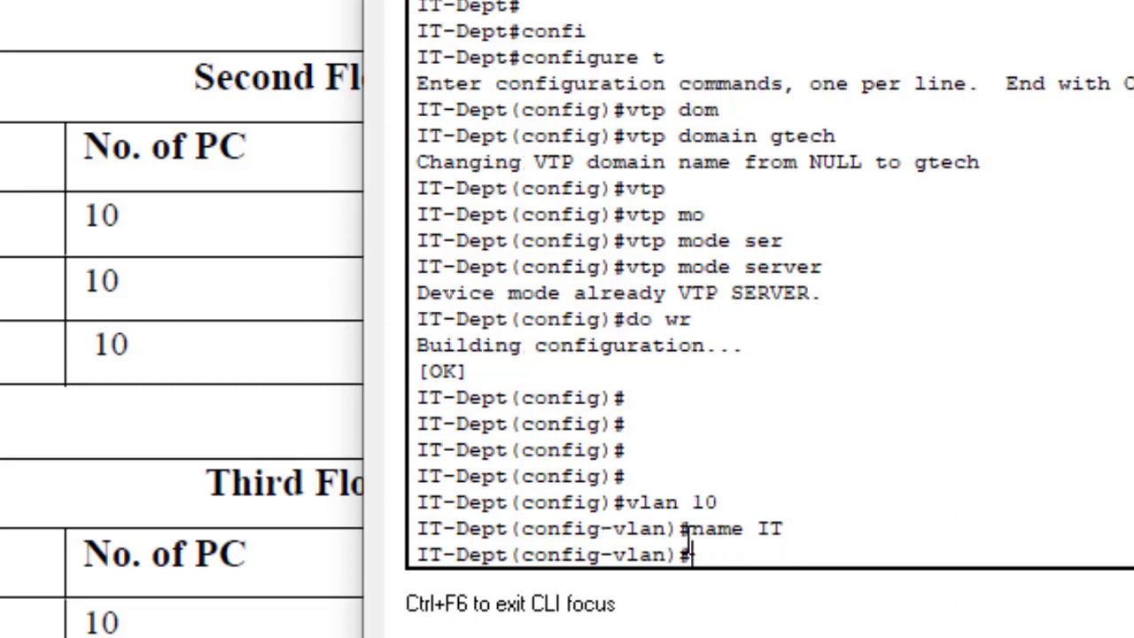
Step: Create VLAN 20 and name it Research, correcting the lowercase 'research'
{"action": "type", "text": "vlan 20"}
{"action": "key", "text": "Return"}
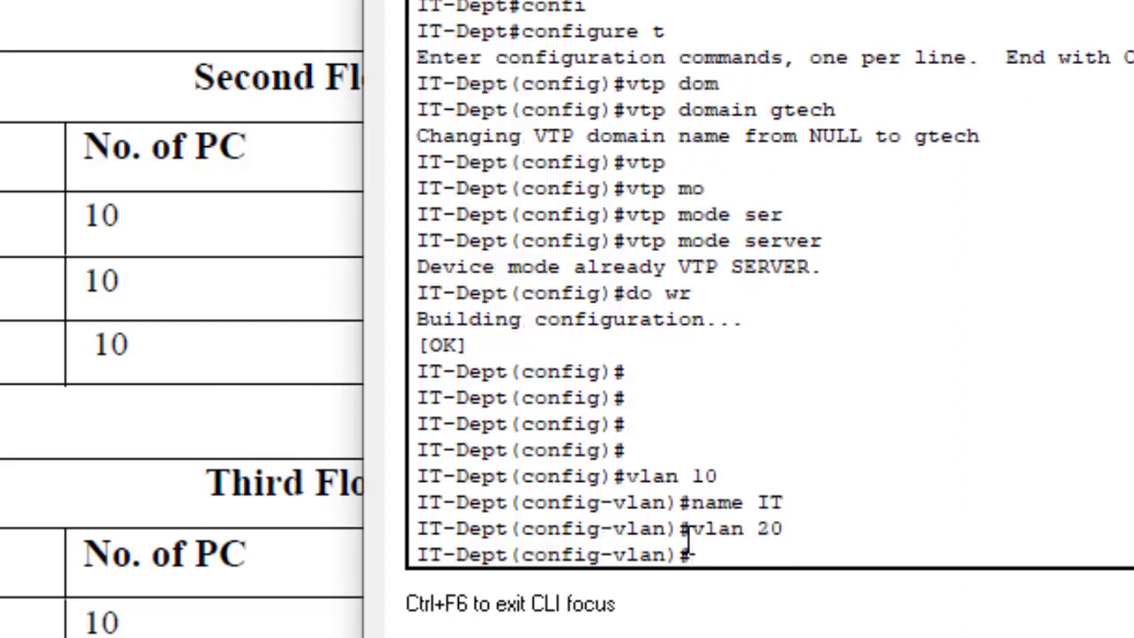
{"action": "type", "text": "name research"}
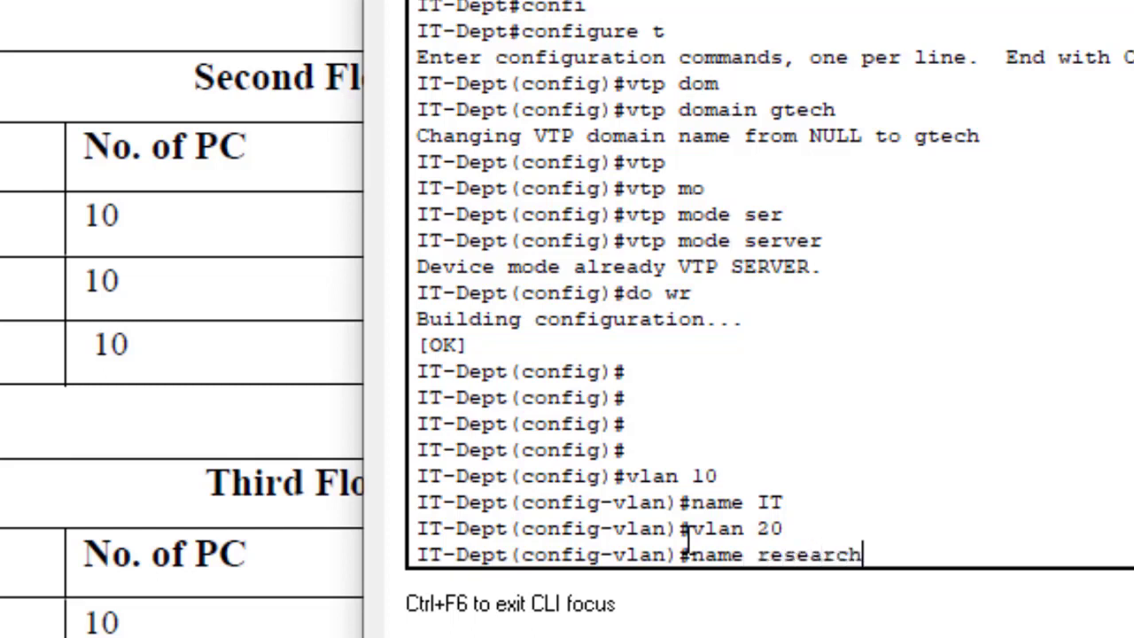
{"action": "key", "text": "Return"}
{"action": "key", "text": "Up"}
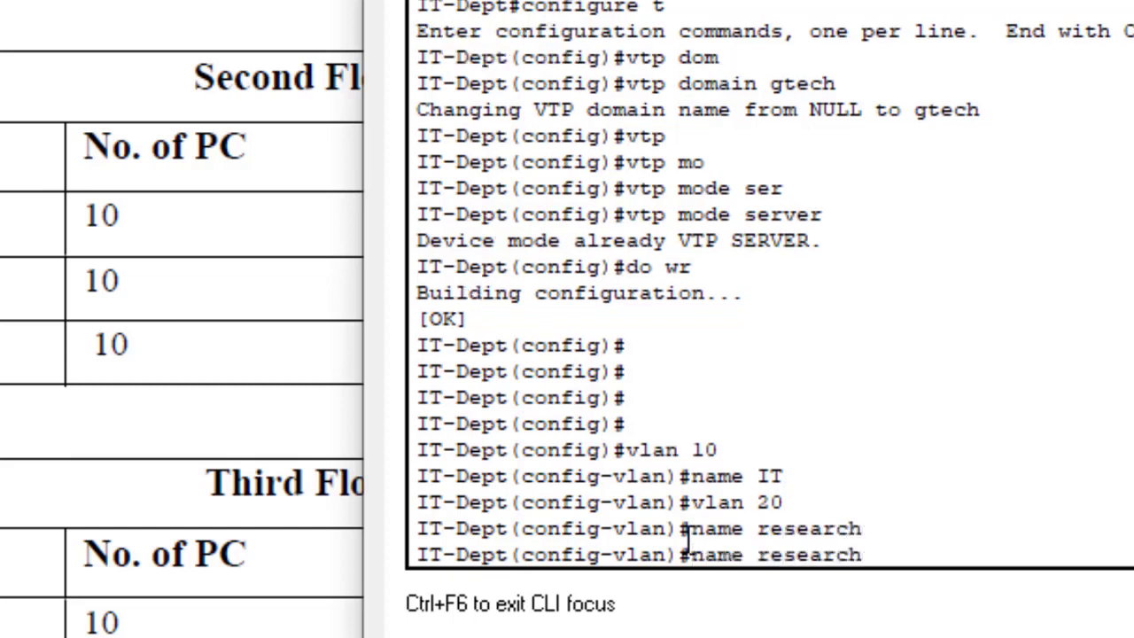
{"action": "key", "text": "Left"}
{"action": "key", "text": "Left"}
{"action": "key", "text": "Left"}
{"action": "key", "text": "Left"}
{"action": "key", "text": "Left"}
{"action": "key", "text": "Left"}
{"action": "key", "text": "Left"}
{"action": "key", "text": "BackSpace"}
{"action": "type", "text": "R"}
{"action": "key", "text": "Return"}
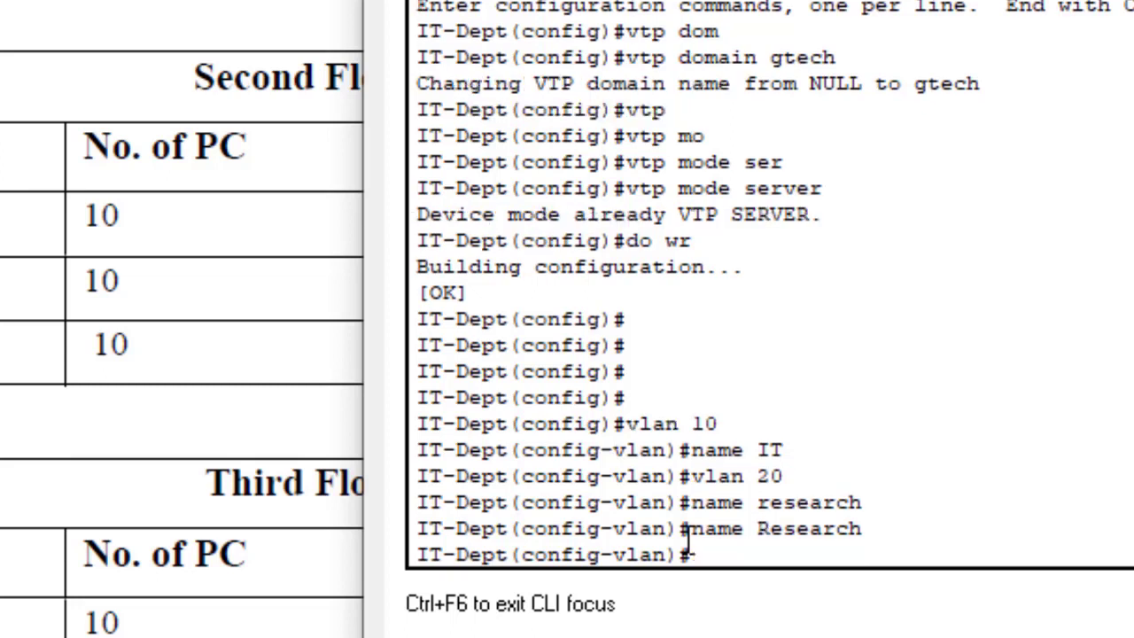
Step: Create VLAN 30 named Electrical, fixing the line that lacked the 'name' keyword
{"action": "type", "text": "vlan 30"}
{"action": "key", "text": "Return"}
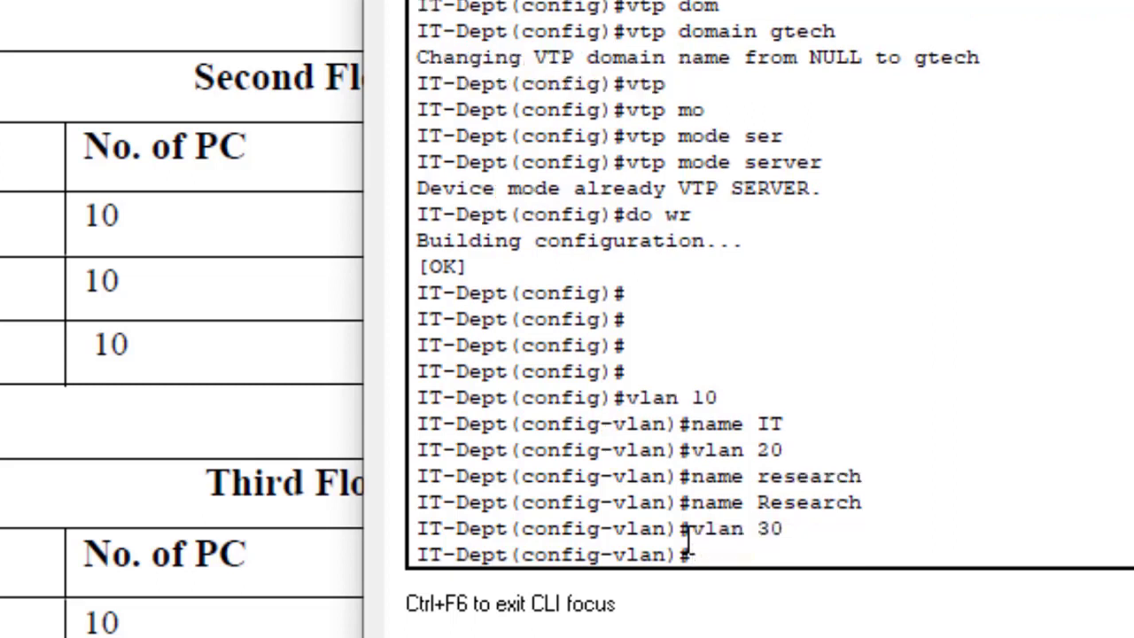
{"action": "type", "text": "Electrical"}
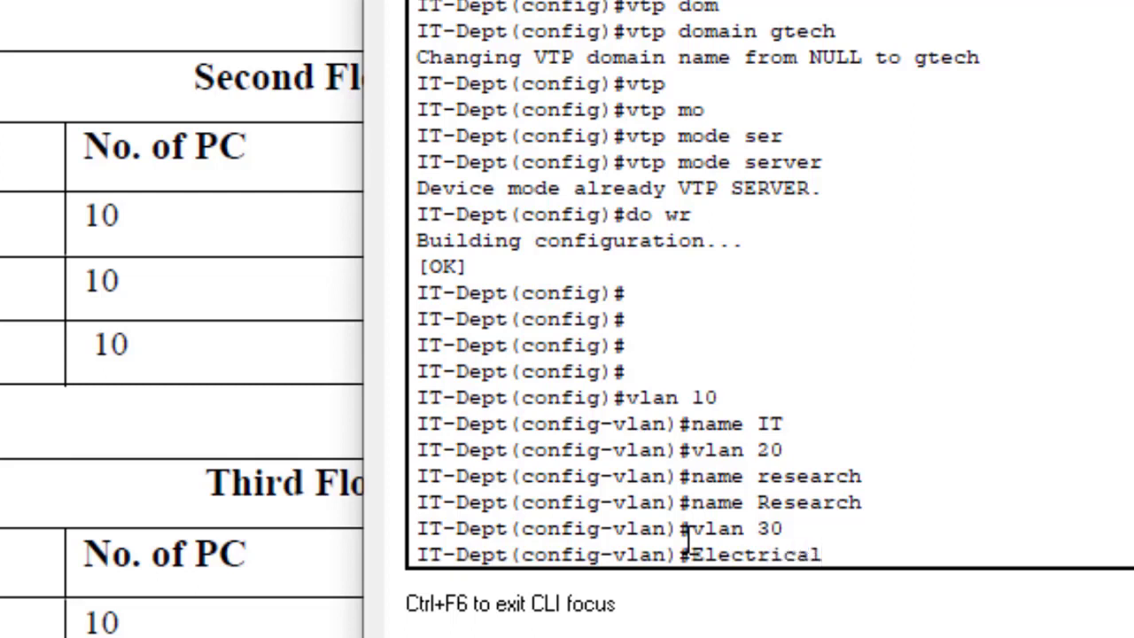
{"action": "key", "text": "Return"}
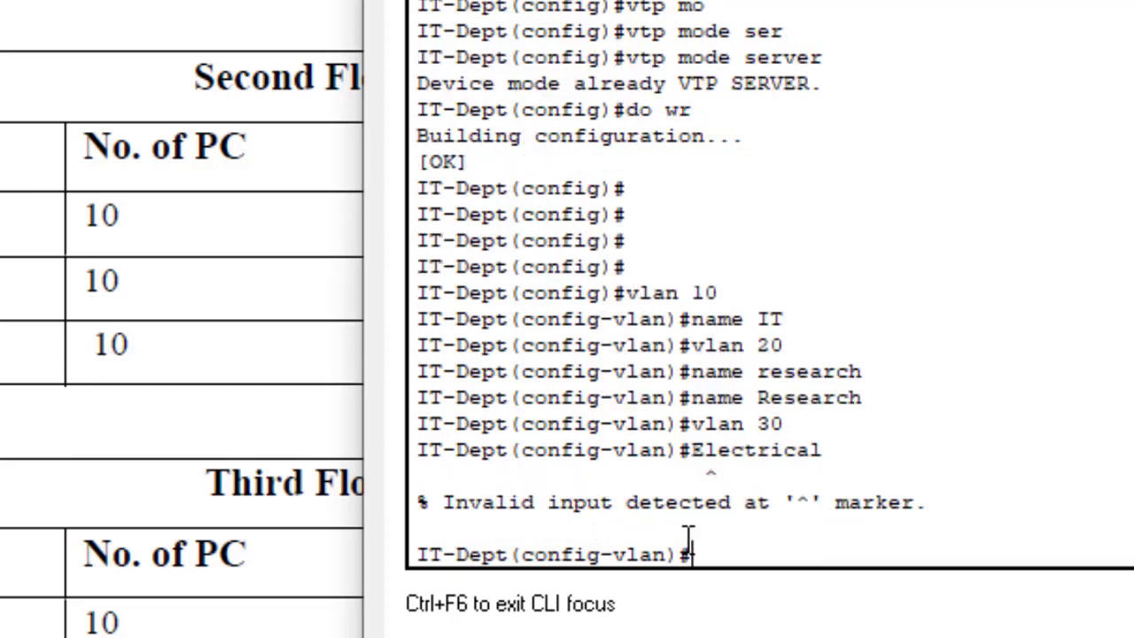
{"action": "key", "text": "Up"}
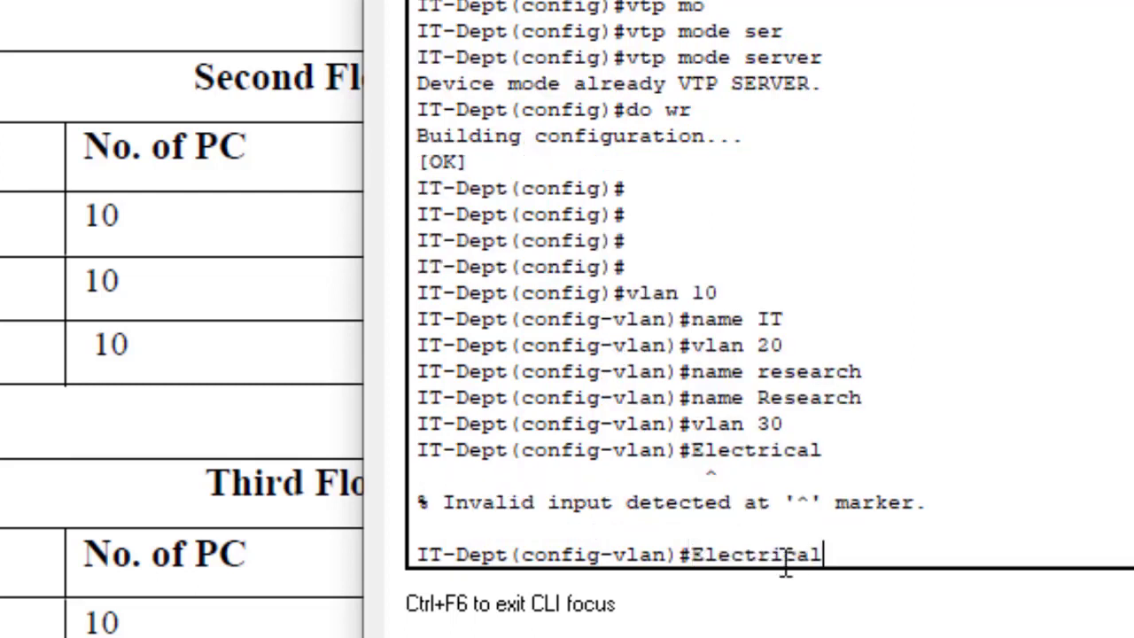
{"action": "key", "text": "Left"}
{"action": "key", "text": "ctrl+a"}
{"action": "type", "text": "name"}
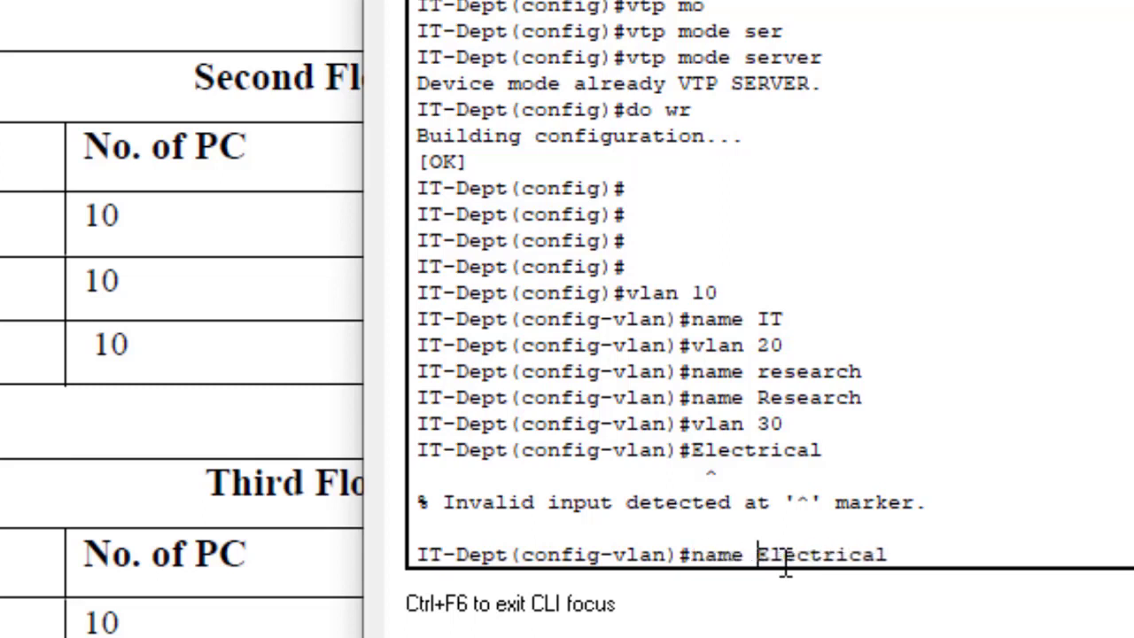
{"action": "key", "text": "Return"}
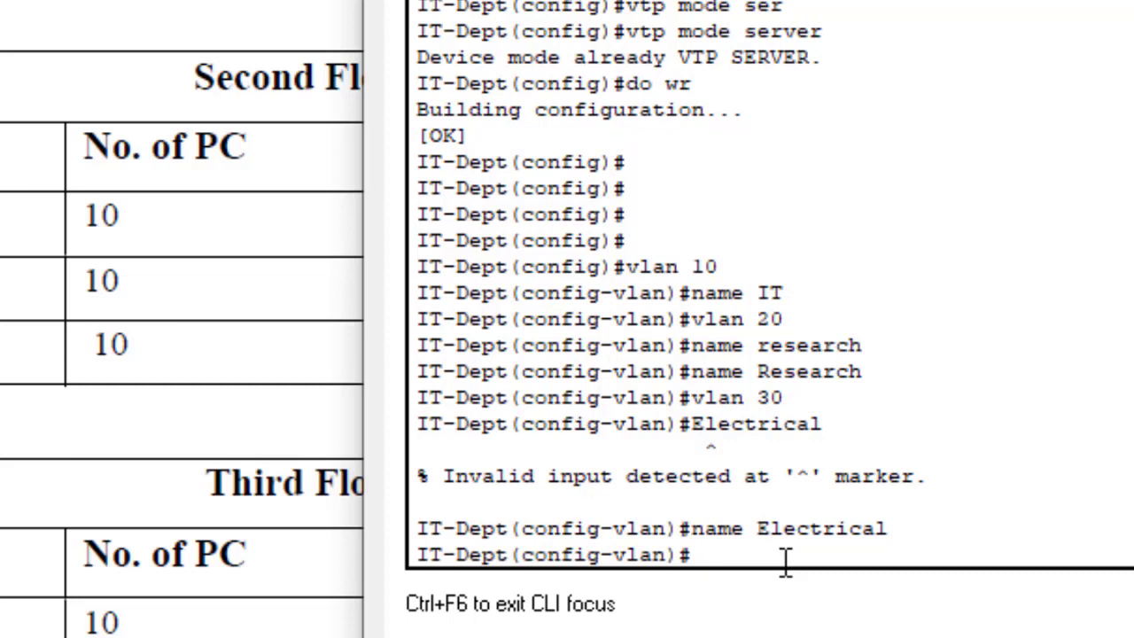
Step: Create VLAN 40 and name it Marketing with a capital M
{"action": "type", "text": "vlan 40"}
{"action": "key", "text": "Return"}
{"action": "type", "text": "na"}
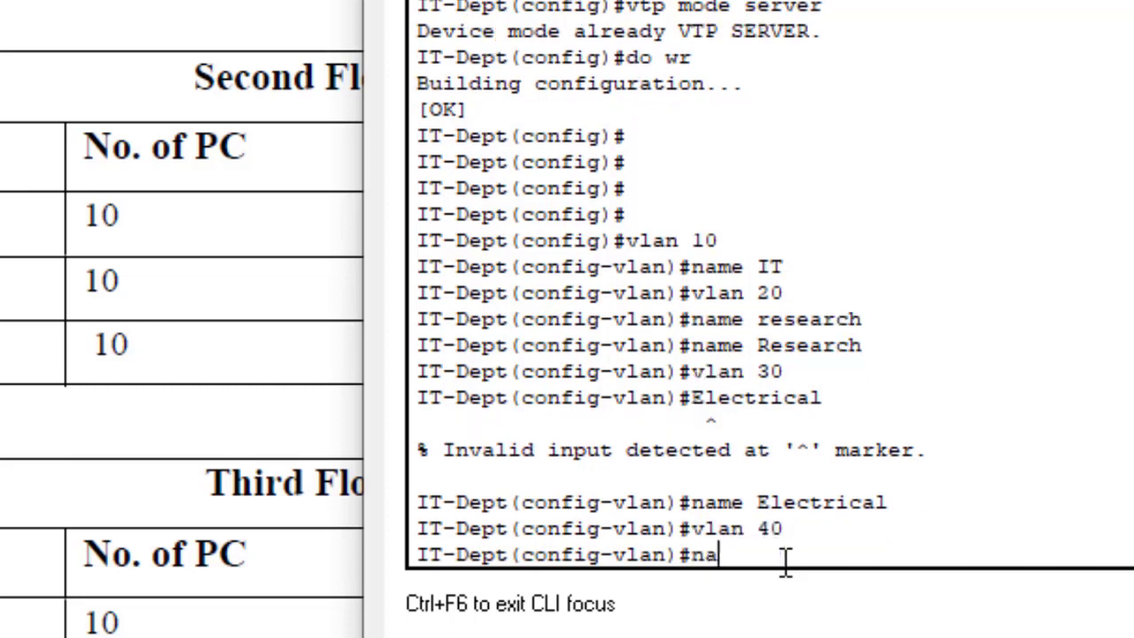
{"action": "type", "text": "me marketing"}
{"action": "key", "text": "Return"}
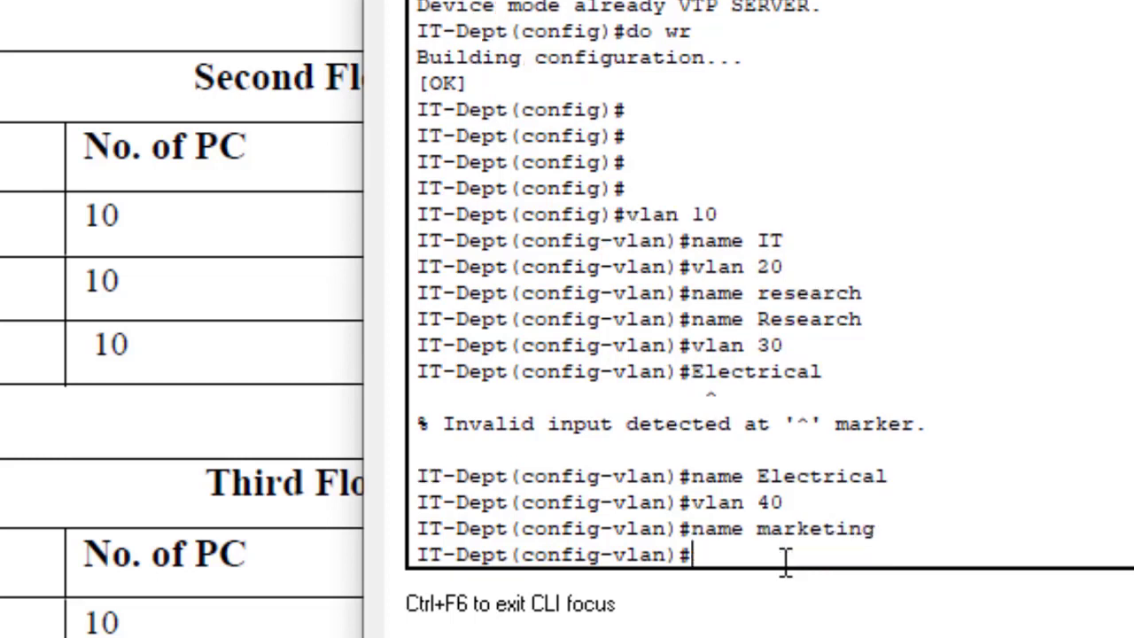
{"action": "key", "text": "Up"}
{"action": "key", "text": "Left"}
{"action": "key", "text": "Left"}
{"action": "key", "text": "Left"}
{"action": "key", "text": "Left"}
{"action": "key", "text": "Left"}
{"action": "key", "text": "Left"}
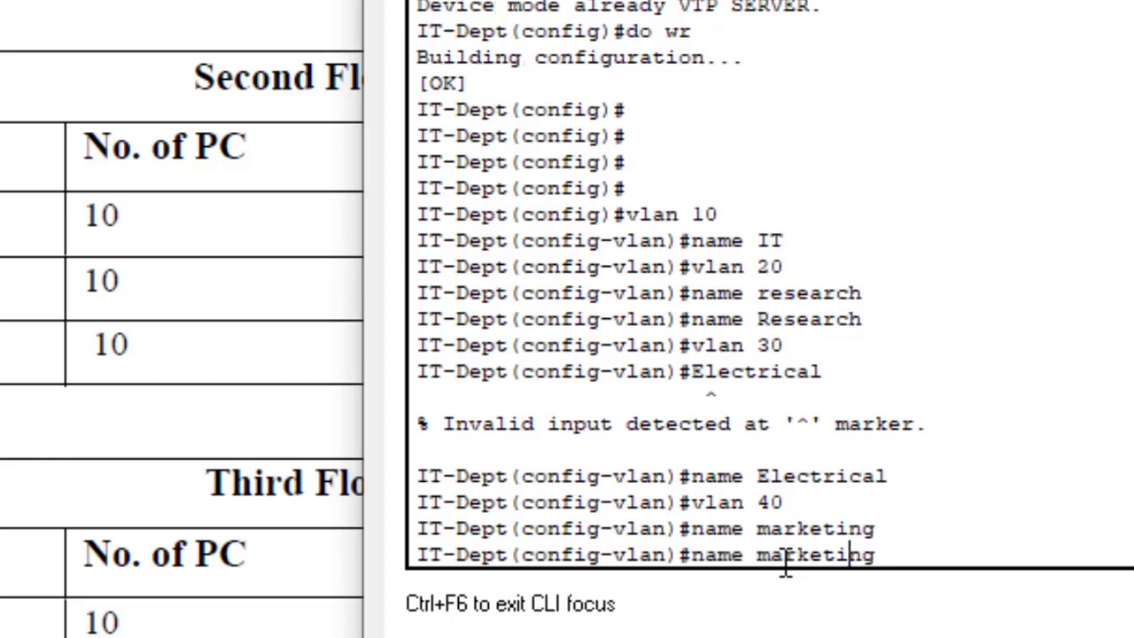
{"action": "key", "text": "BackSpace"}
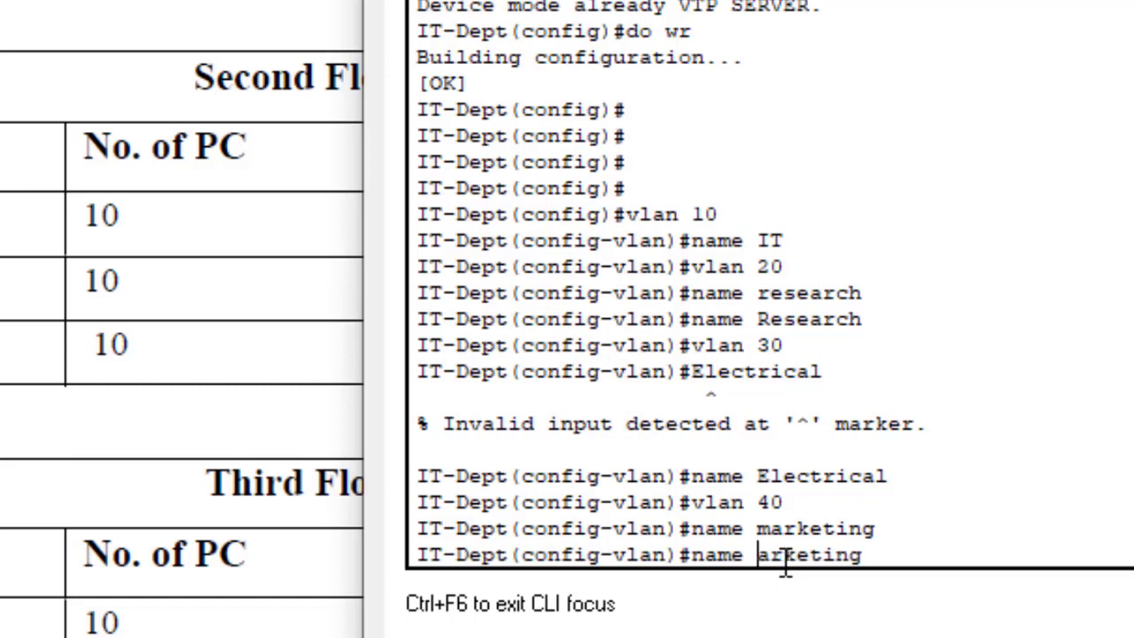
{"action": "type", "text": "M"}
{"action": "key", "text": "Return"}
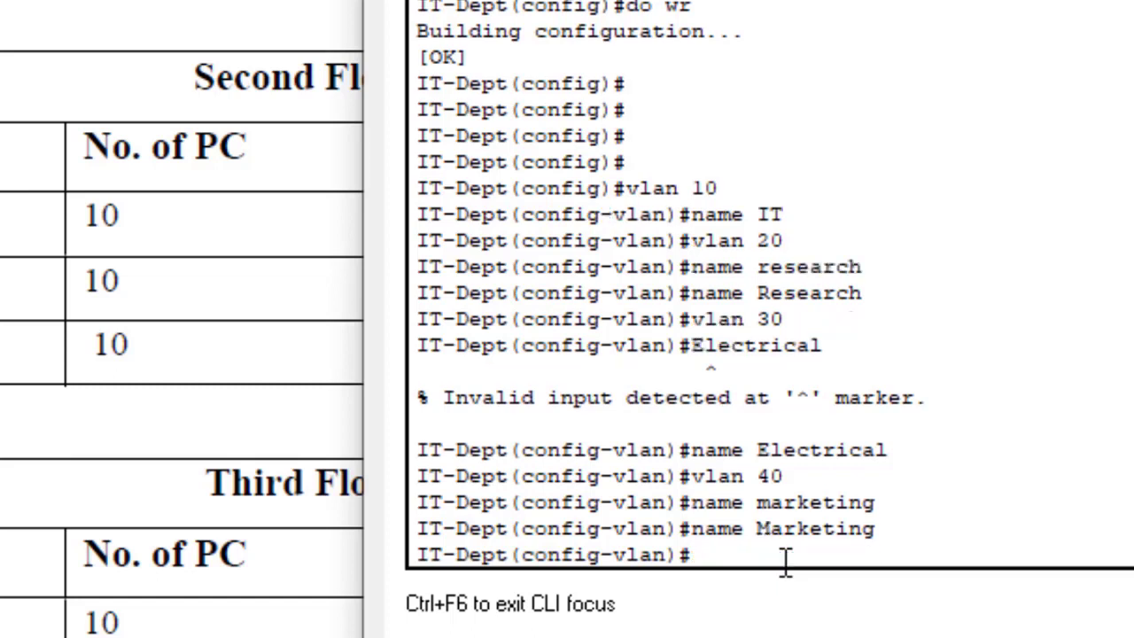
{"action": "key", "text": "Return"}
{"action": "key", "text": "Return"}
Step: Create VLANs 50 Accounting, 60 finance and 70 Logistics
{"action": "type", "text": "vlan"}
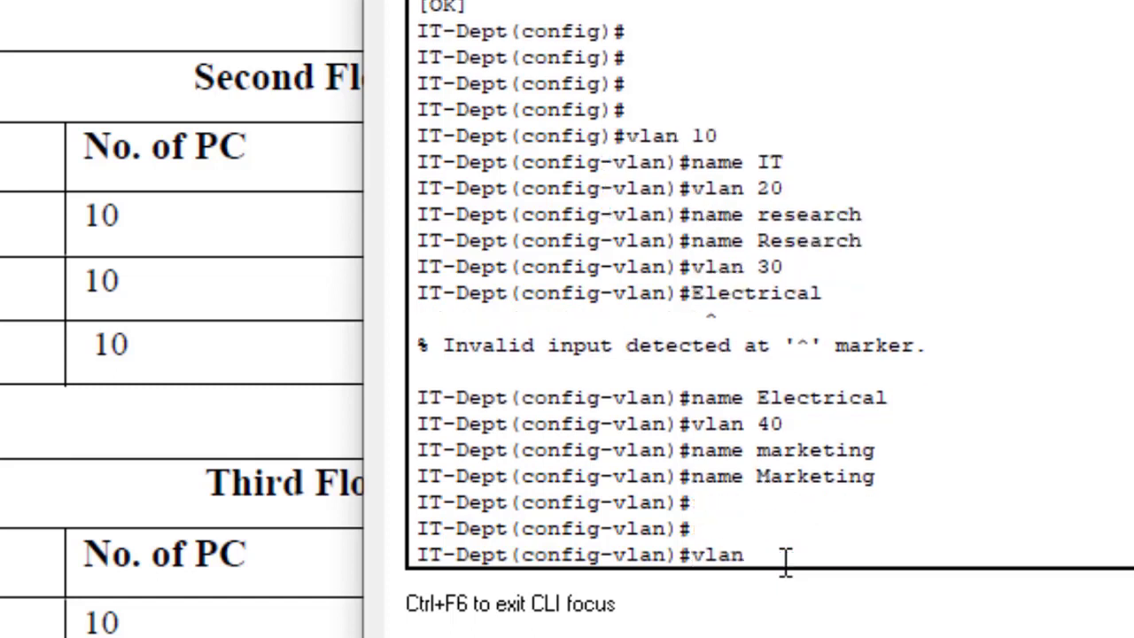
{"action": "type", "text": " 50"}
{"action": "key", "text": "Return"}
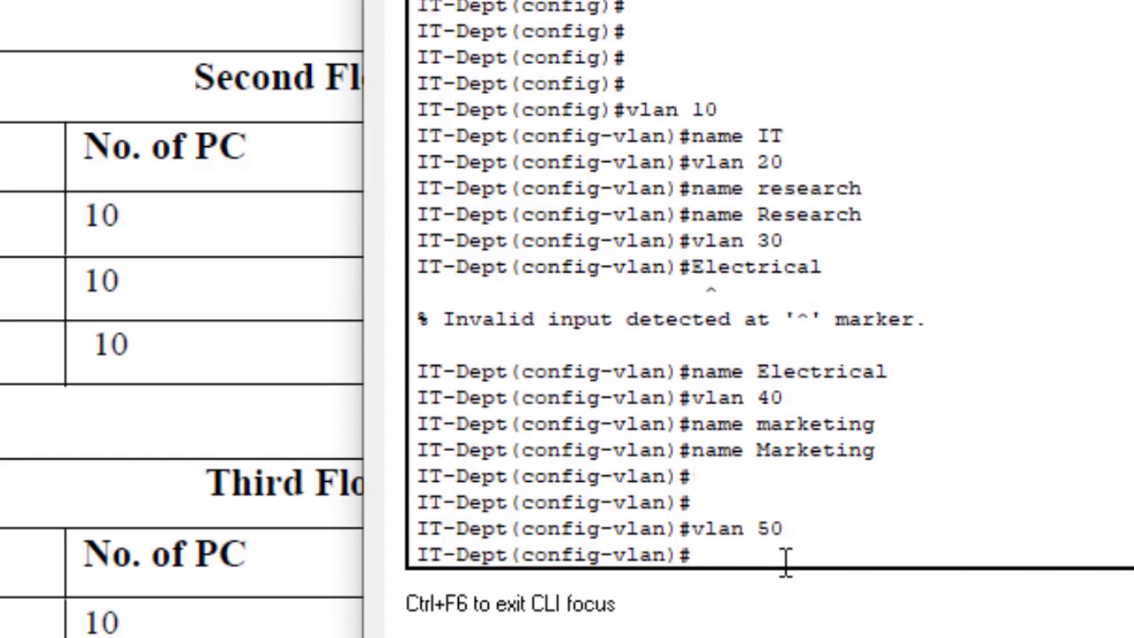
{"action": "type", "text": "name Accounting"}
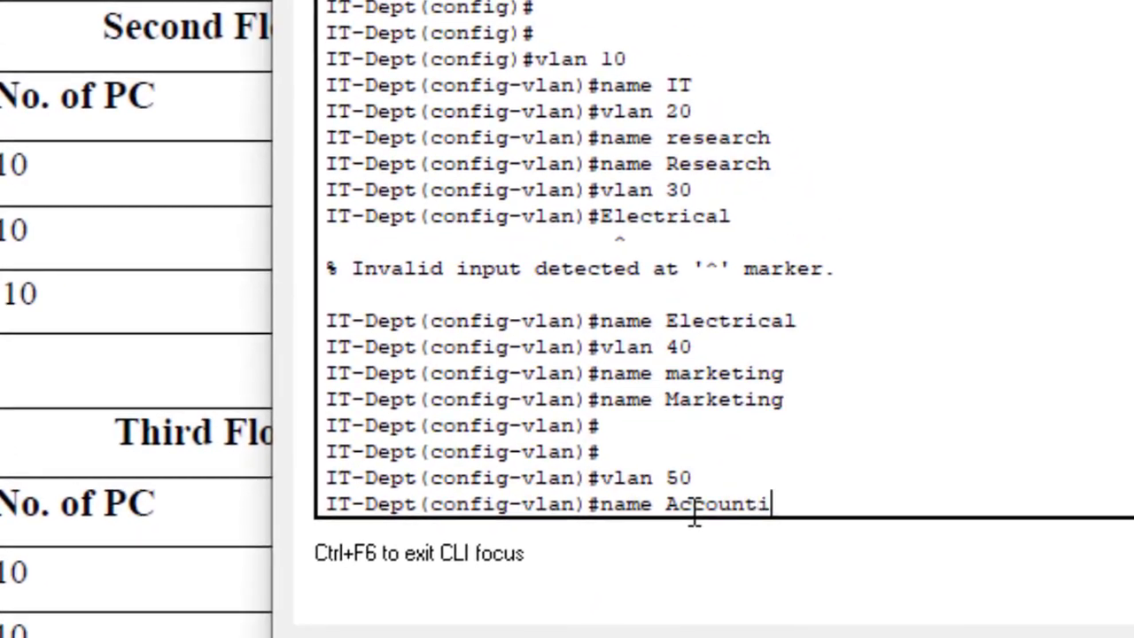
{"action": "key", "text": "Return"}
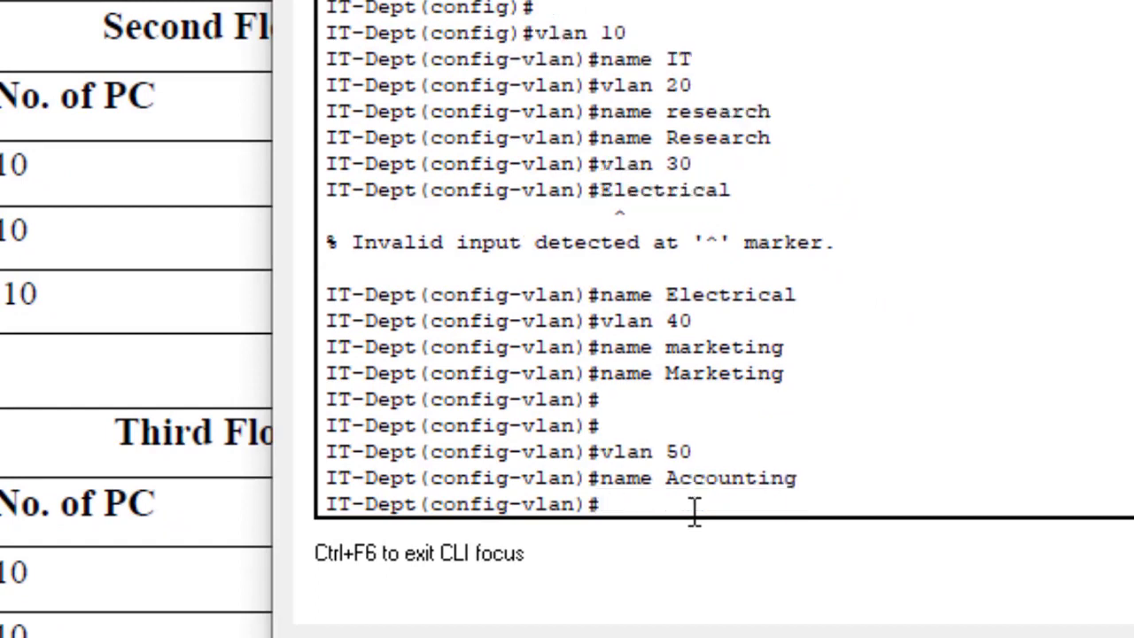
{"action": "type", "text": "vlan 60"}
{"action": "key", "text": "Return"}
{"action": "type", "text": "name"}
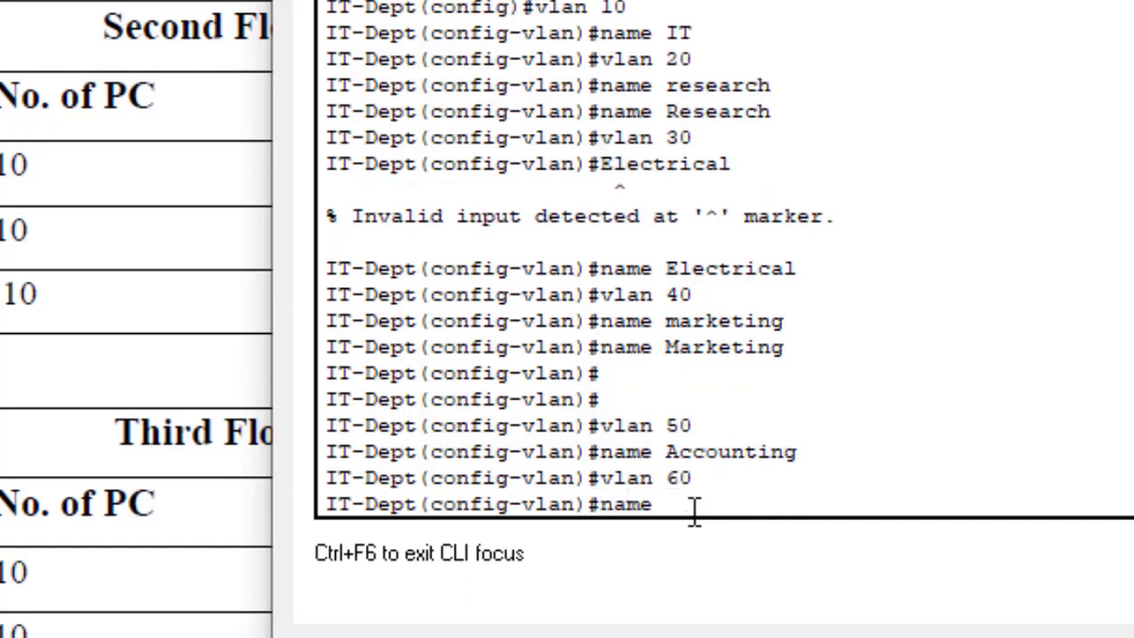
{"action": "type", "text": " finance"}
{"action": "key", "text": "Return"}
{"action": "type", "text": "vlan)#vl"}
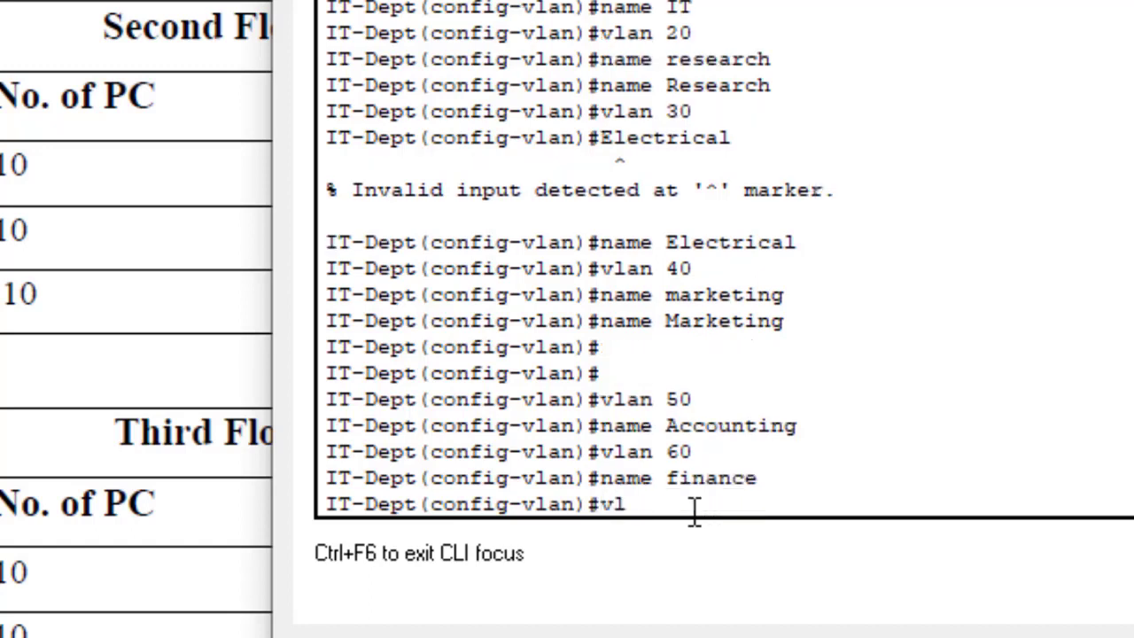
{"action": "type", "text": " 70"}
{"action": "key", "text": "Return"}
{"action": "type", "text": "name"}
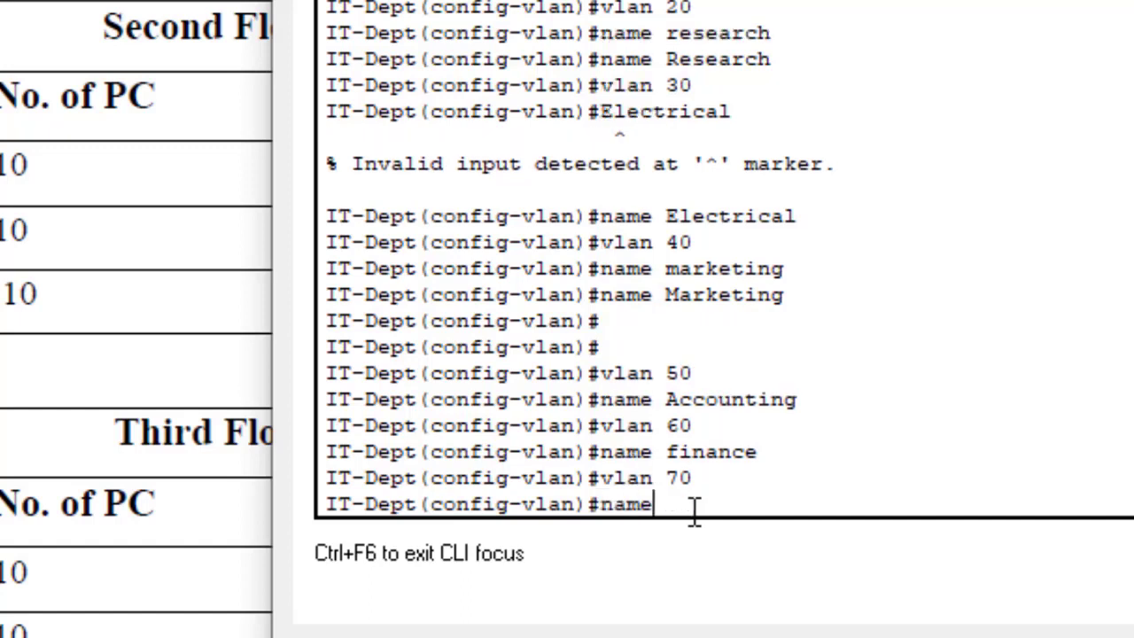
{"action": "type", "text": " Logistics"}
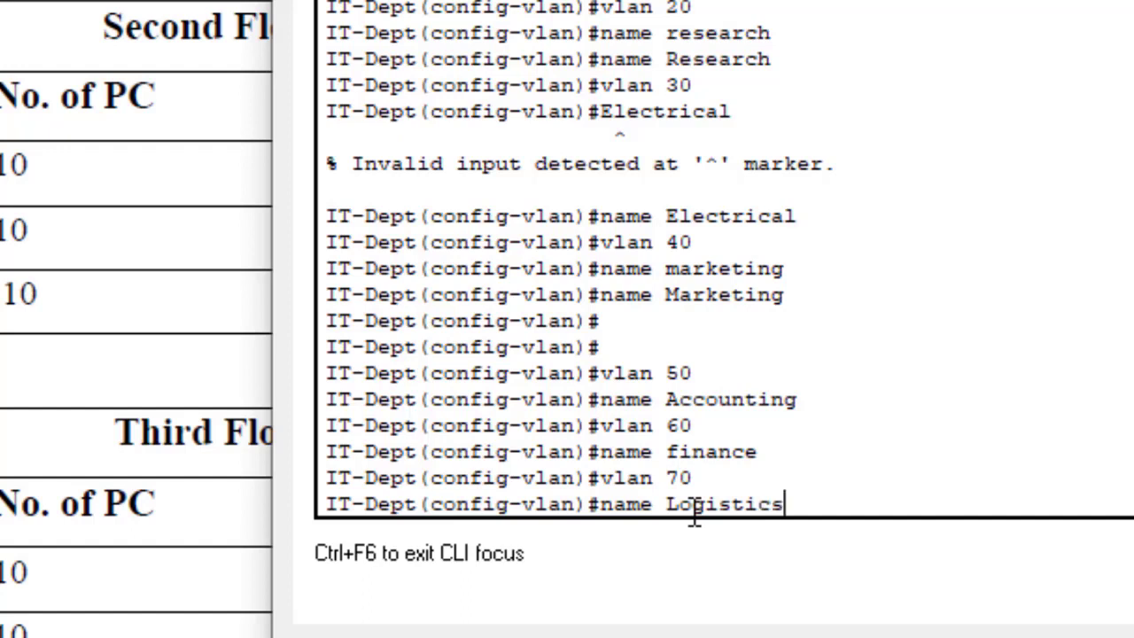
{"action": "key", "text": "Return"}
Step: Create VLAN 80 and begin naming it, typed as 'Customre'
{"action": "type", "text": "vlan "}
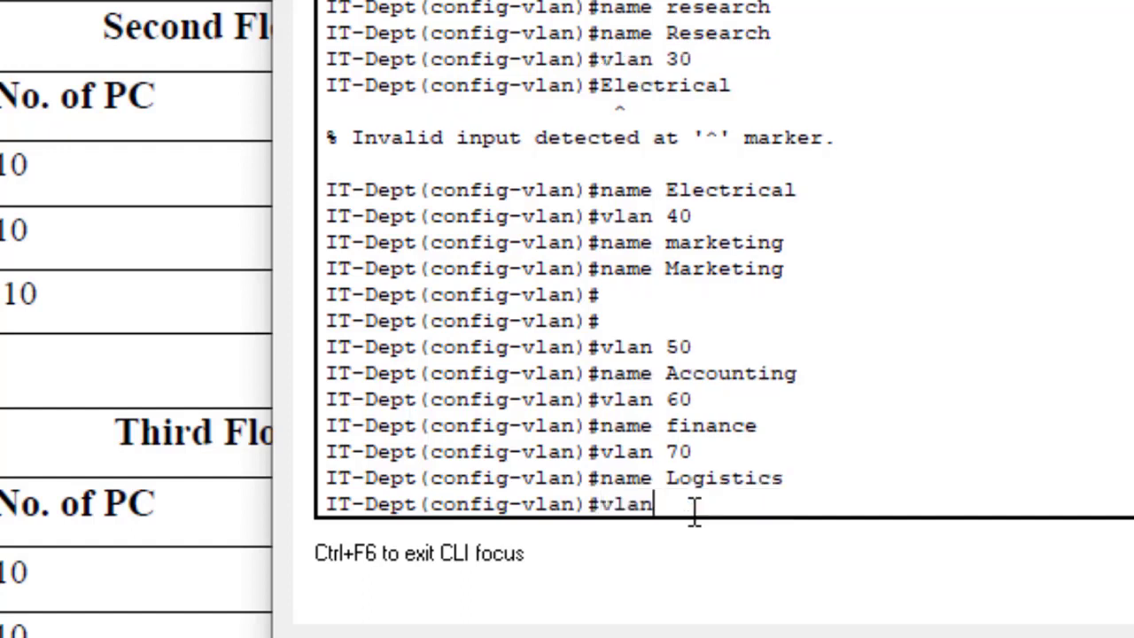
{"action": "type", "text": "80"}
{"action": "key", "text": "Return"}
{"action": "type", "text": "name"}
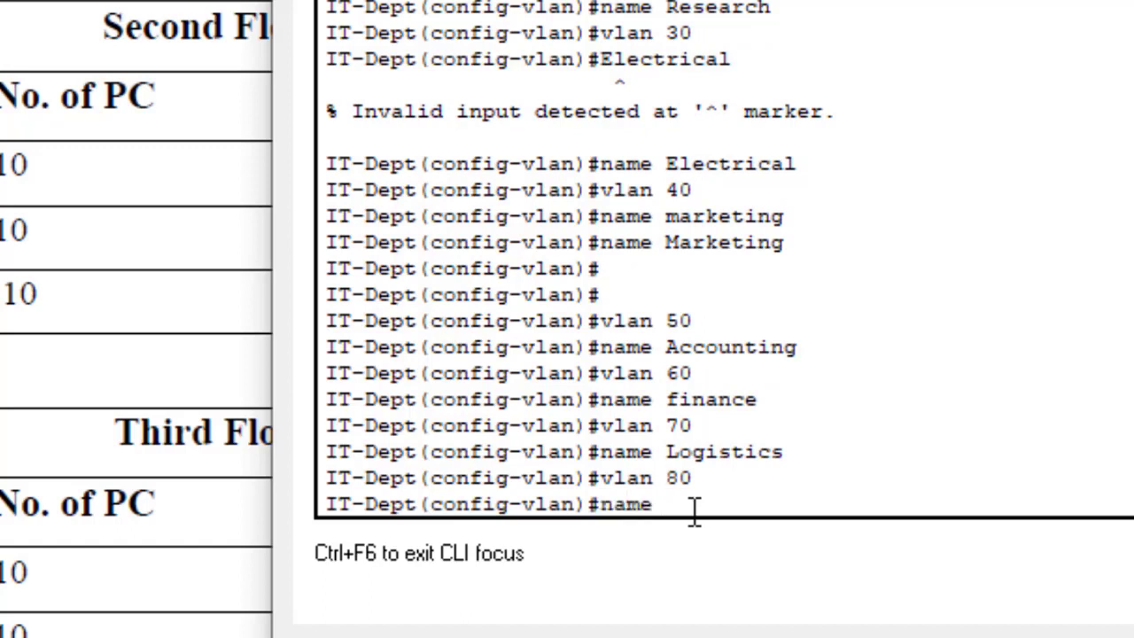
{"action": "type", "text": " Customre"}
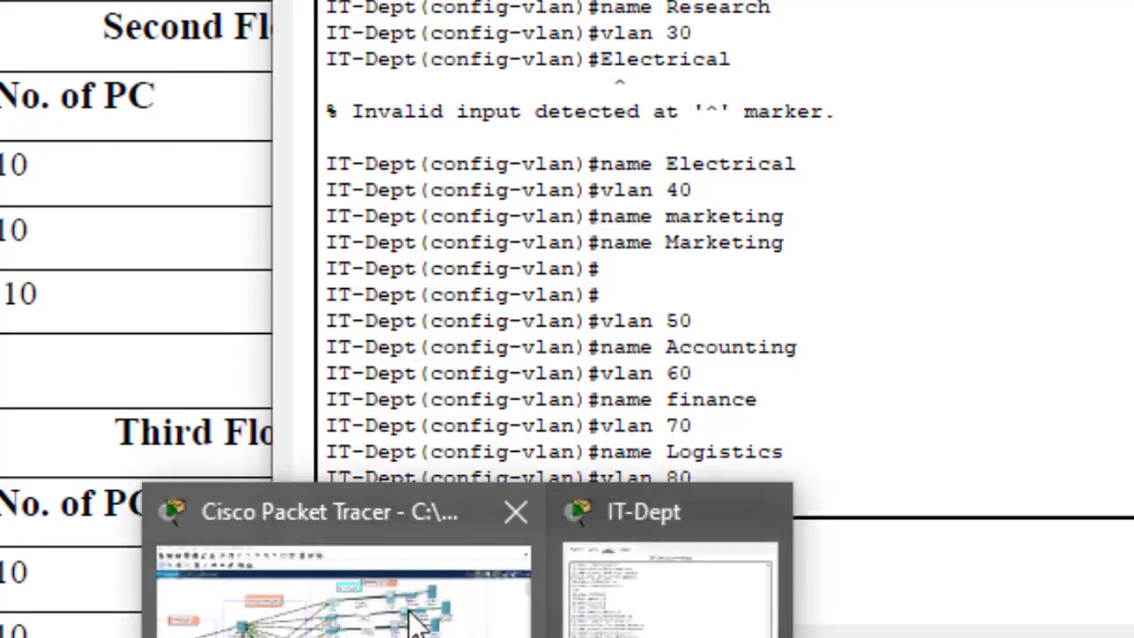
Step: Check the department table in the Acrobat document, highlighting the Third Floor Store entry
{"action": "left_click", "coordinate": [417, 612]}
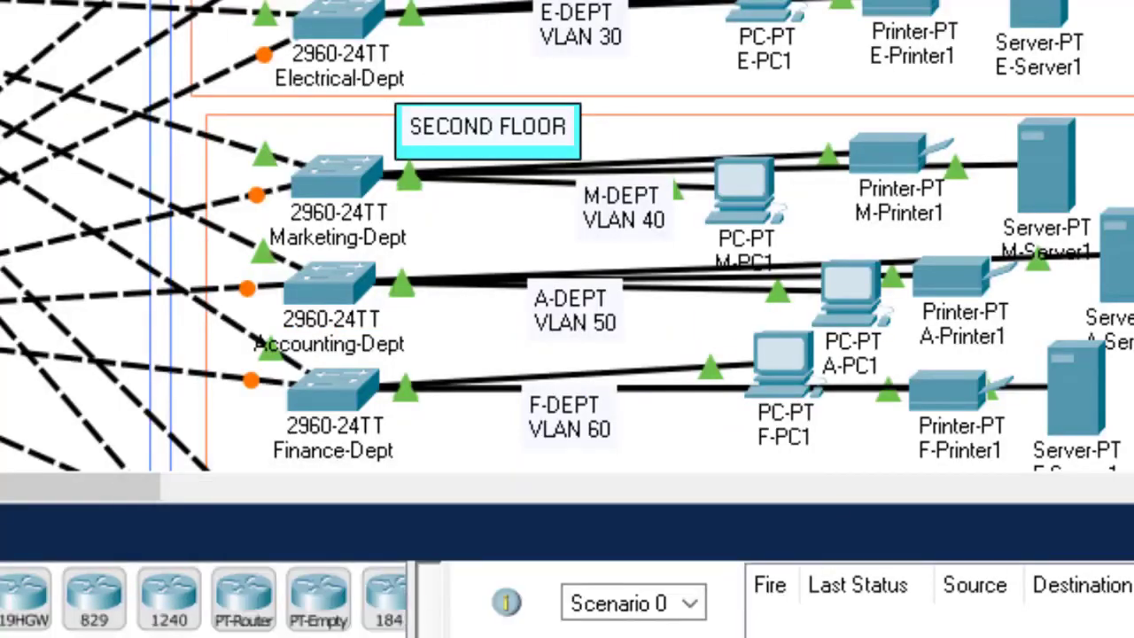
{"action": "scroll", "coordinate": [567, 237], "scroll_direction": "down", "scroll_amount": 10}
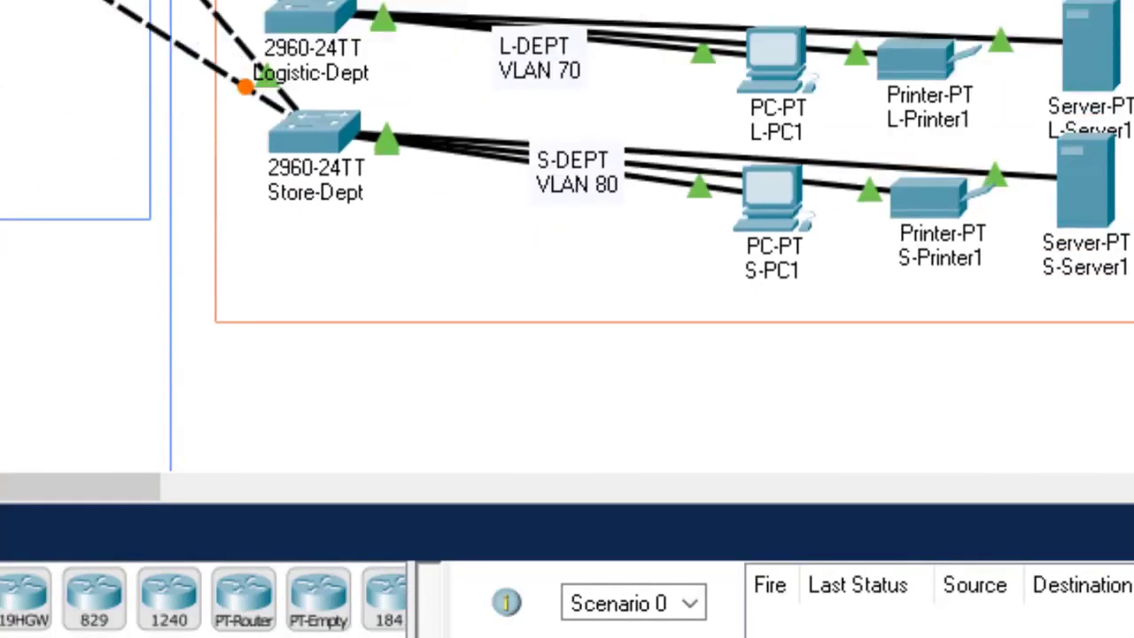
{"action": "scroll", "coordinate": [567, 236], "scroll_direction": "up", "scroll_amount": 3}
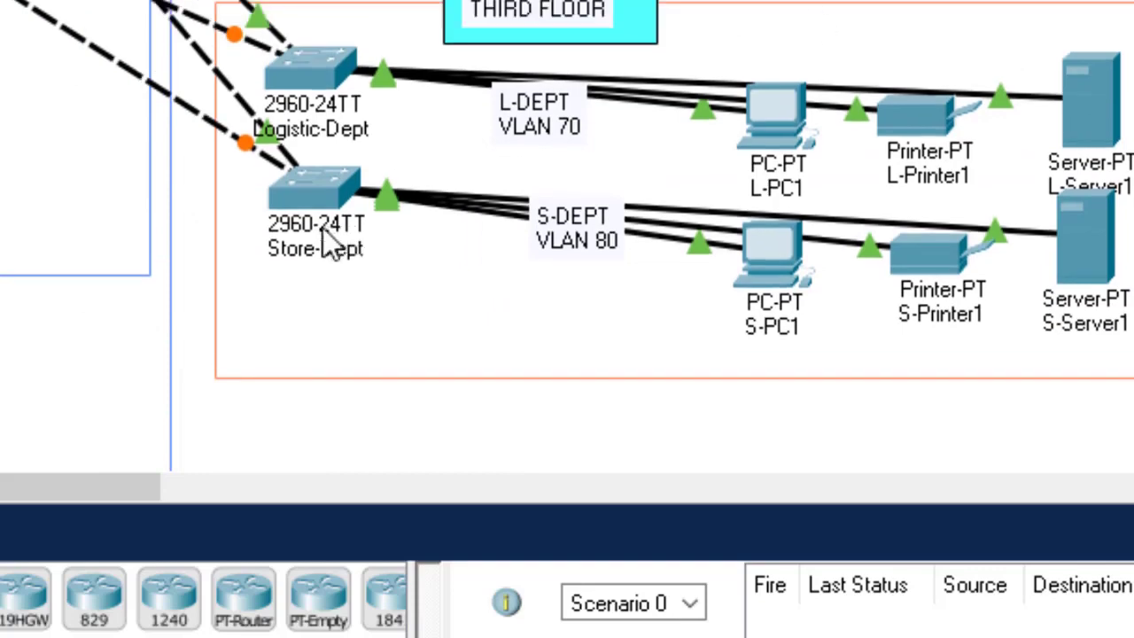
{"action": "mouse_move", "coordinate": [467, 637]}
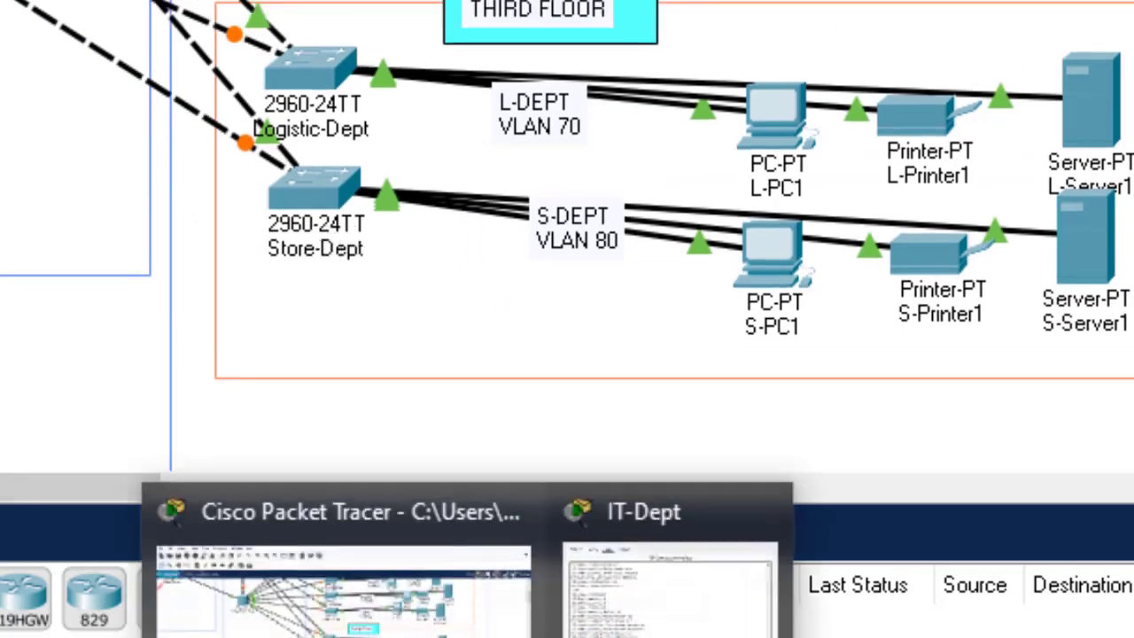
{"action": "left_click", "coordinate": [670, 585]}
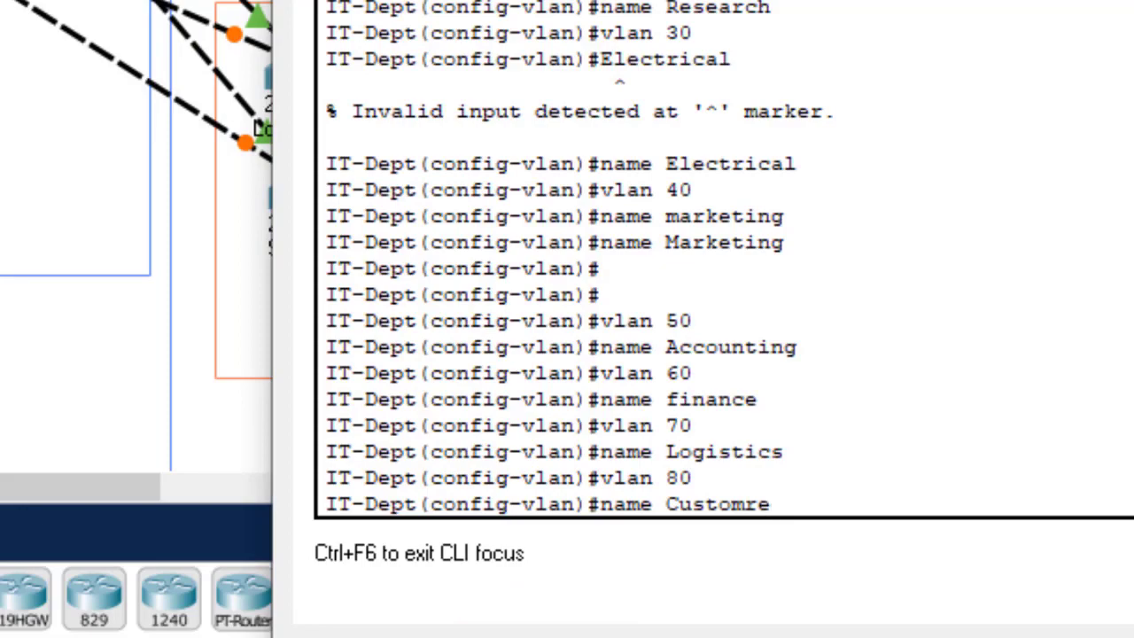
{"action": "left_click", "coordinate": [549, 637]}
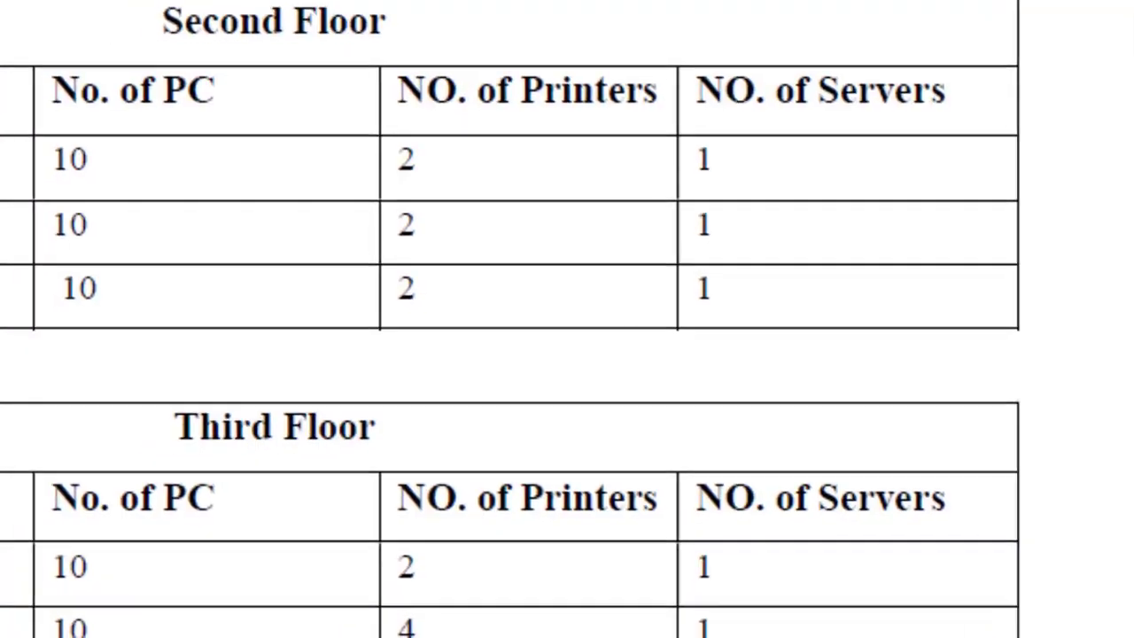
{"action": "mouse_move", "coordinate": [467, 637]}
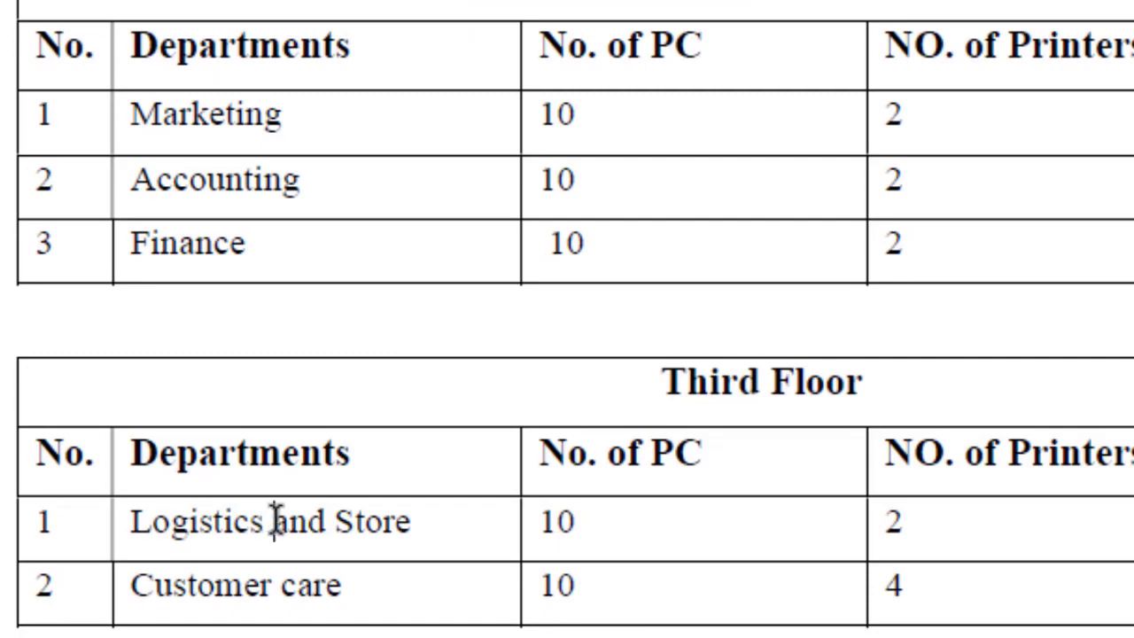
{"action": "left_click_drag", "start_coordinate": [272, 522], "coordinate": [375, 522]}
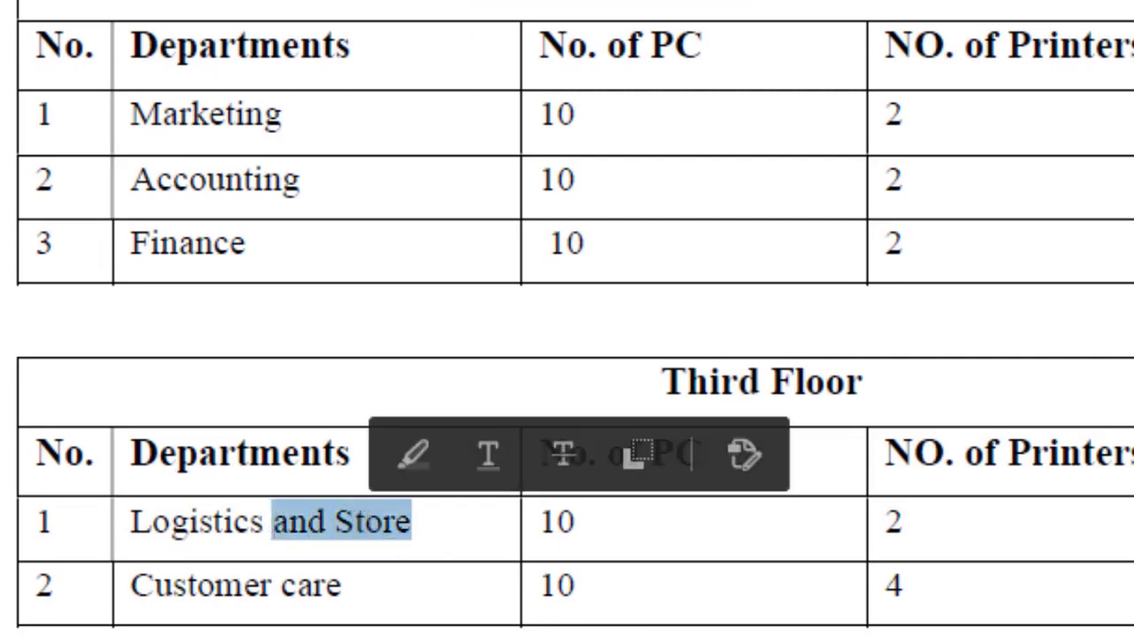
Step: Back in the IT-Dept CLI, trim the misspelled VLAN 80 name to 'Custom'
{"action": "mouse_move", "coordinate": [1095, 637]}
{"action": "left_click", "coordinate": [1127, 567]}
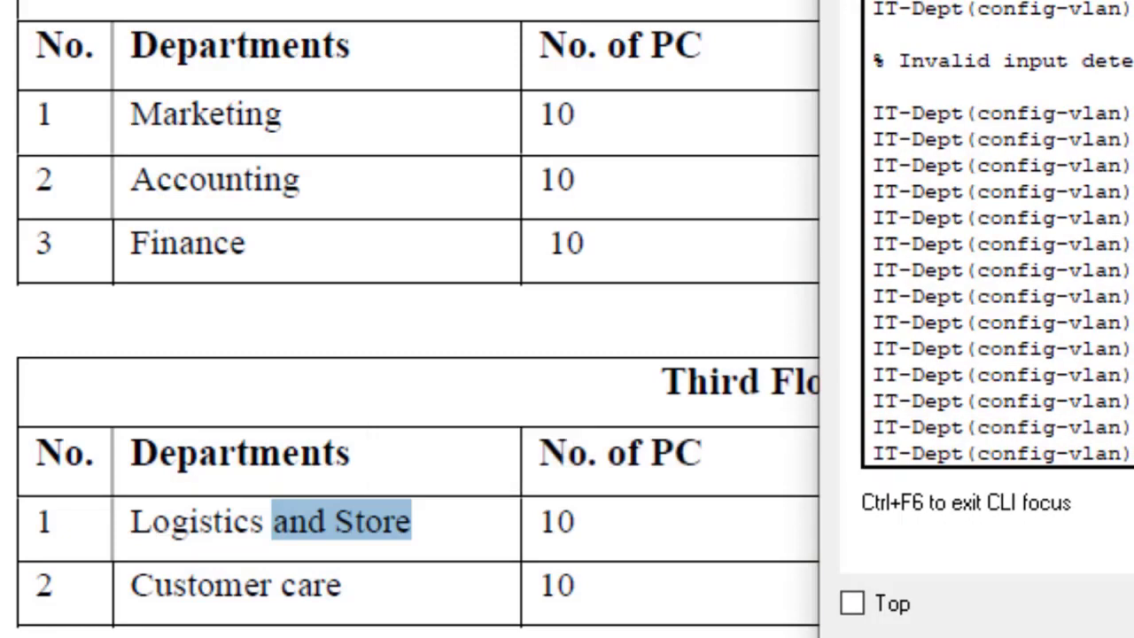
{"action": "key", "text": "BackSpace"}
{"action": "key", "text": "BackSpace"}
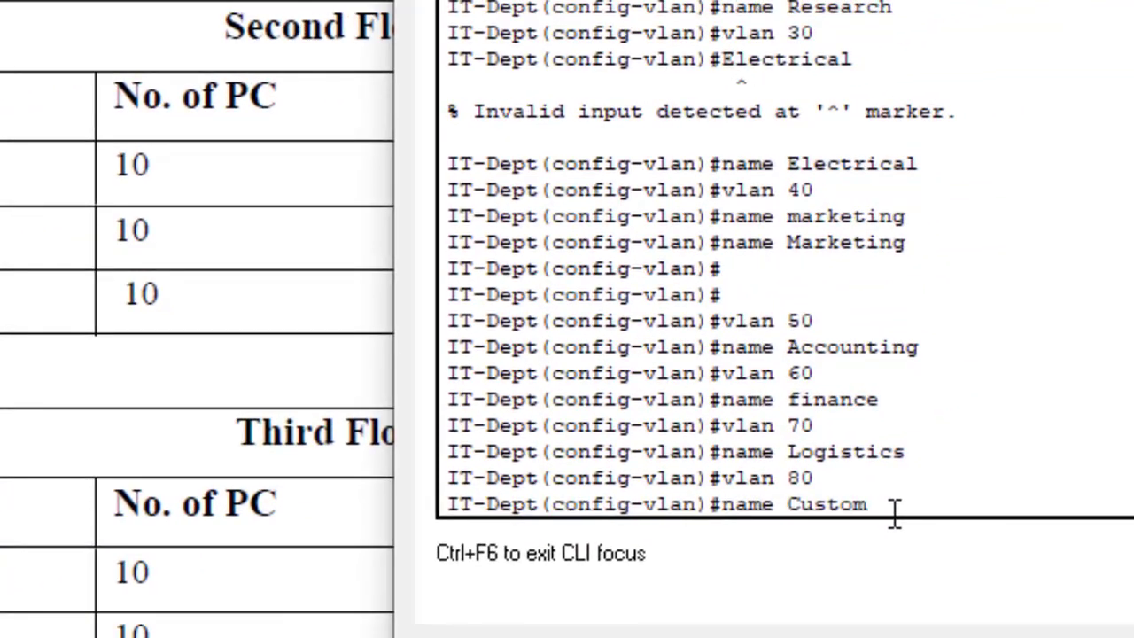
Step: Finish naming VLAN 80 Customer and save the configuration with 'do wr'
{"action": "type", "text": "er"}
{"action": "key", "text": "Return"}
{"action": "key", "text": "Return"}
{"action": "type", "text": "d"}
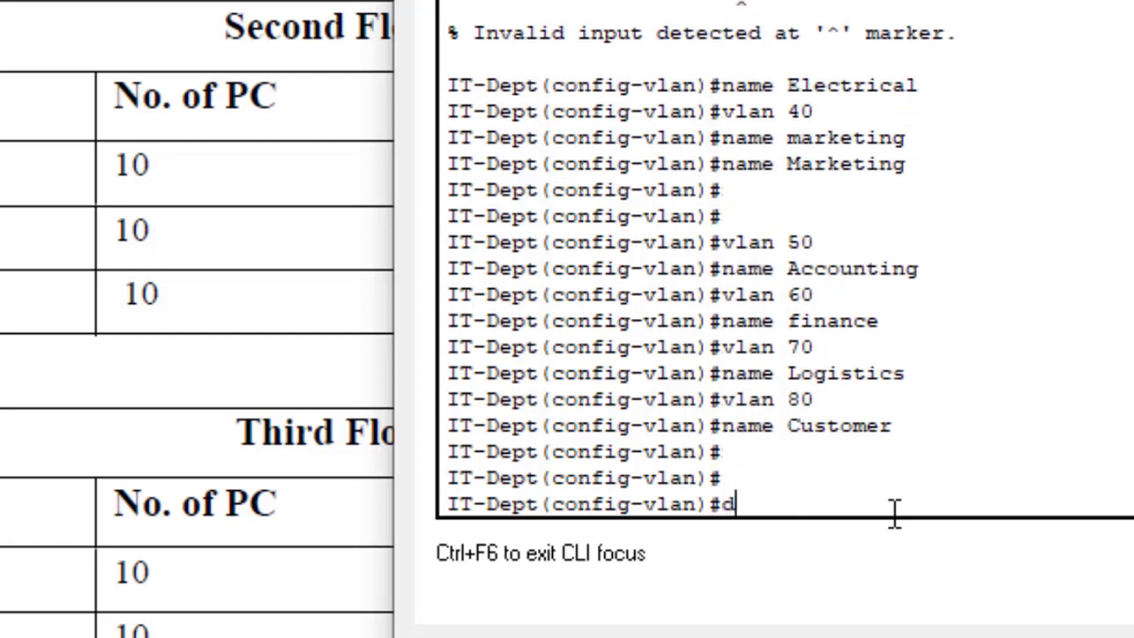
{"action": "type", "text": "o wr"}
{"action": "key", "text": "Return"}
{"action": "key", "text": "Return"}
{"action": "key", "text": "Return"}
{"action": "key", "text": "Return"}
{"action": "key", "text": "Return"}
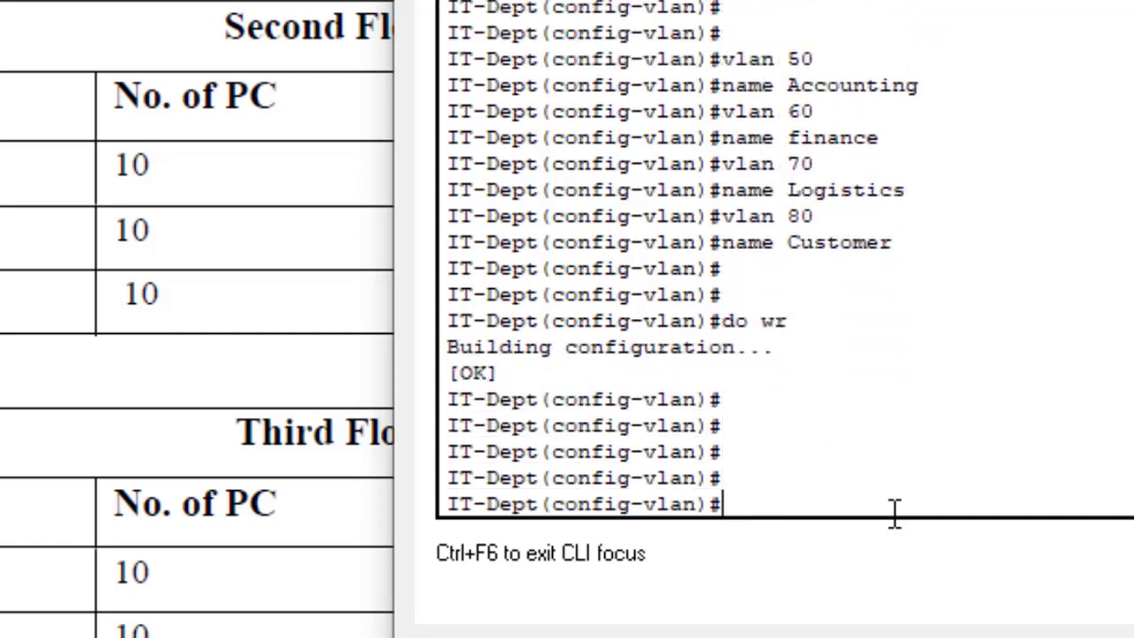
Step: Run 'do sh vlan' and review the IT through Customer VLAN entries
{"action": "type", "text": "do sh"}
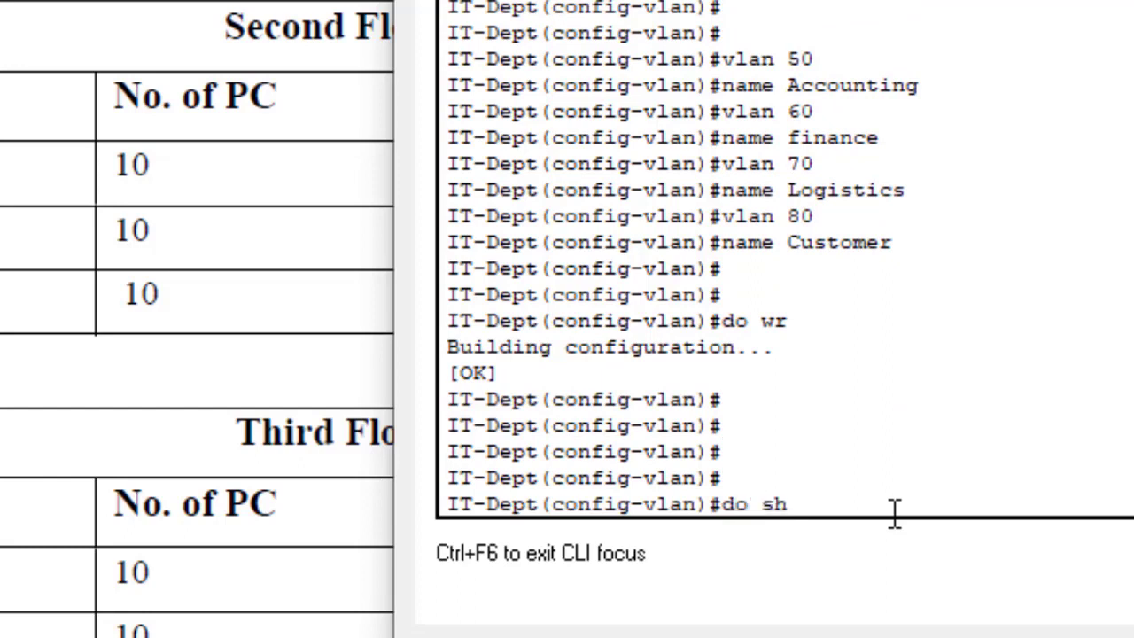
{"action": "type", "text": " vlan"}
{"action": "key", "text": "Return"}
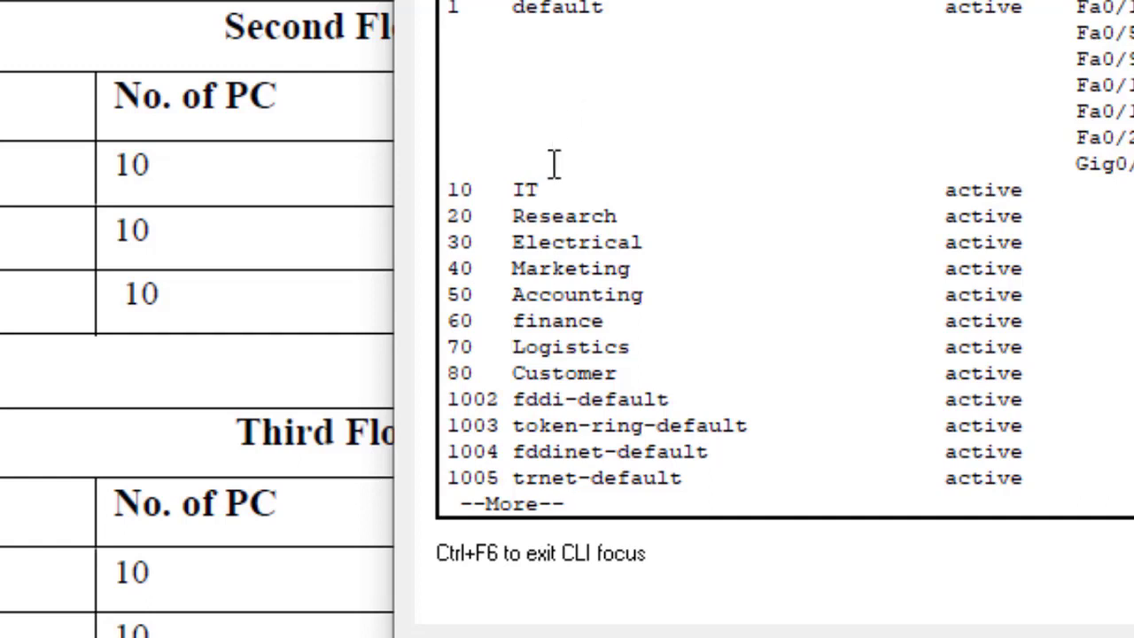
{"action": "left_click_drag", "start_coordinate": [549, 188], "coordinate": [629, 189]}
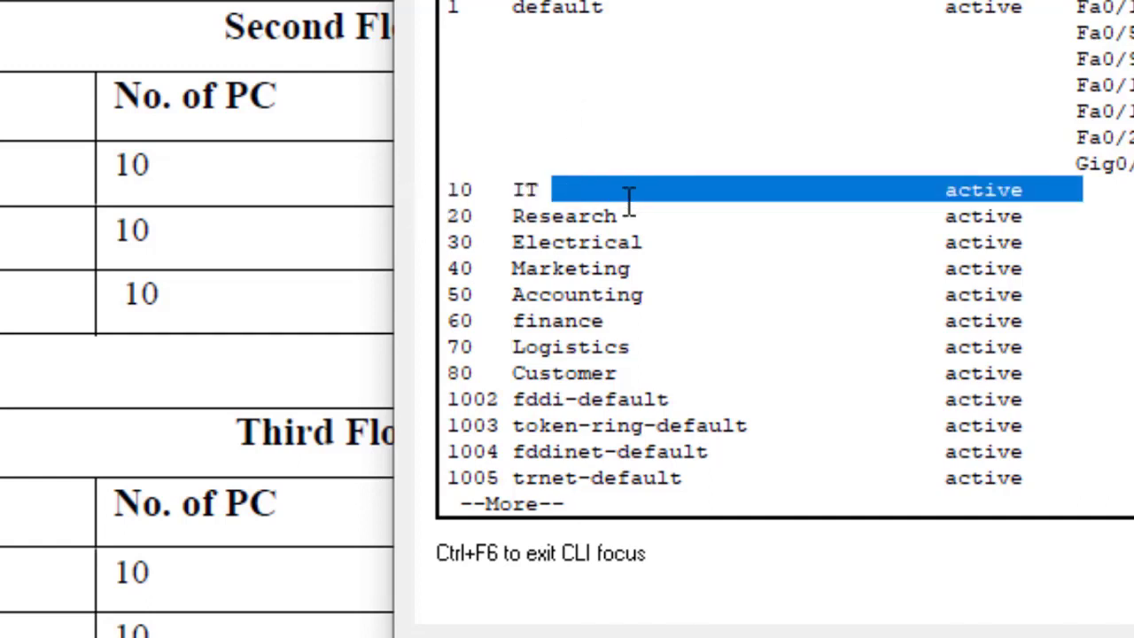
{"action": "left_click", "coordinate": [615, 204]}
{"action": "left_click_drag", "start_coordinate": [654, 243], "coordinate": [567, 269]}
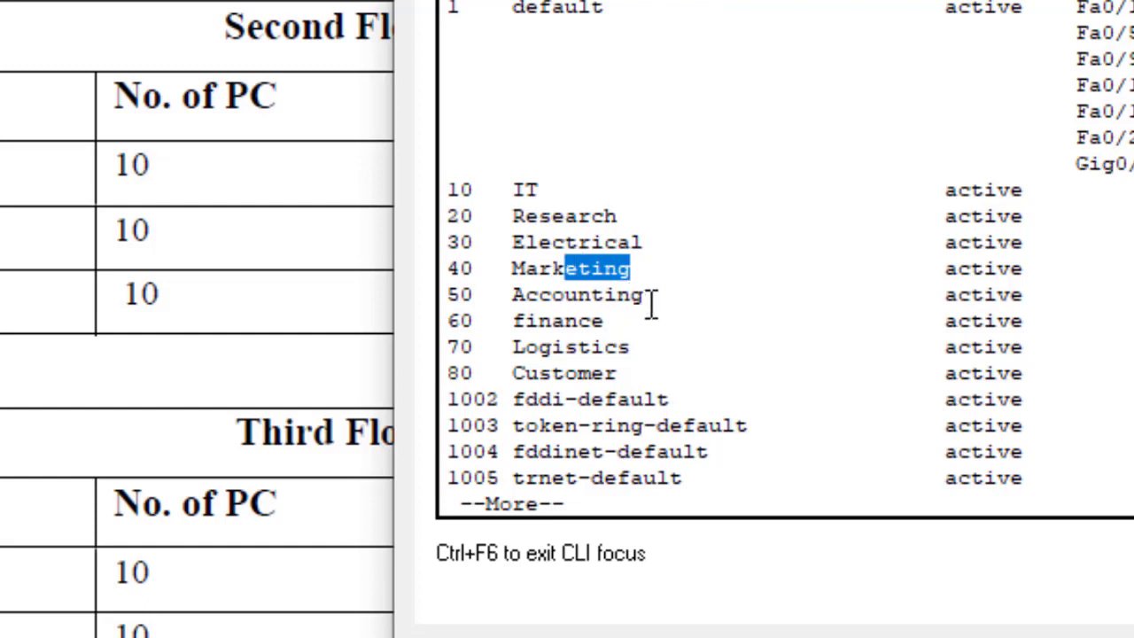
{"action": "left_click_drag", "start_coordinate": [647, 297], "coordinate": [570, 297]}
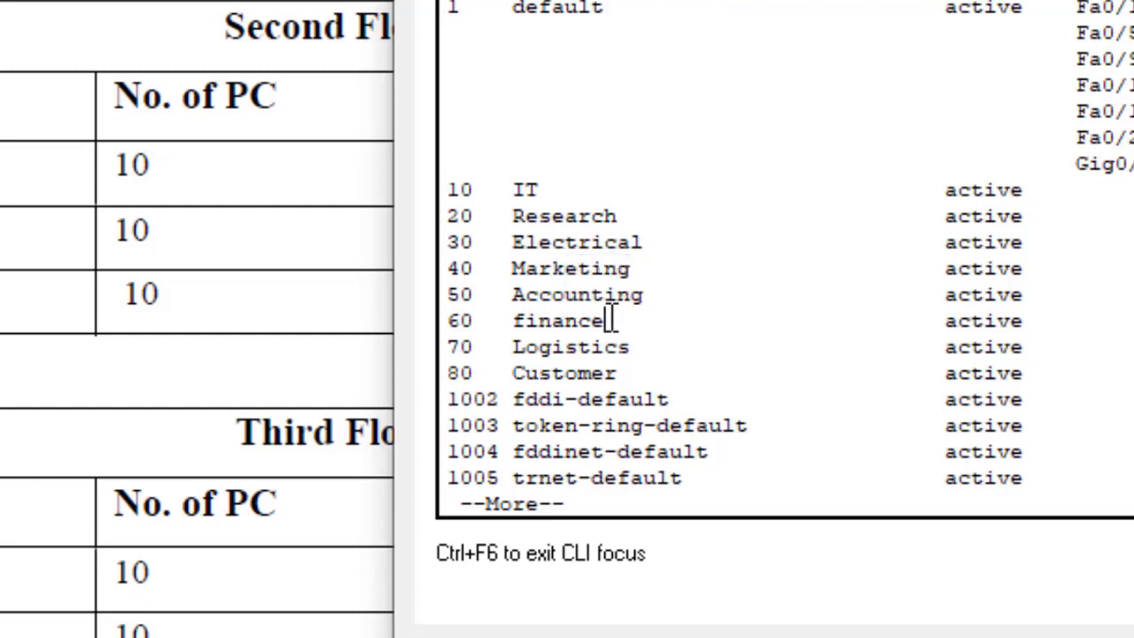
{"action": "double_click", "coordinate": [602, 321]}
{"action": "left_click_drag", "start_coordinate": [645, 346], "coordinate": [474, 372]}
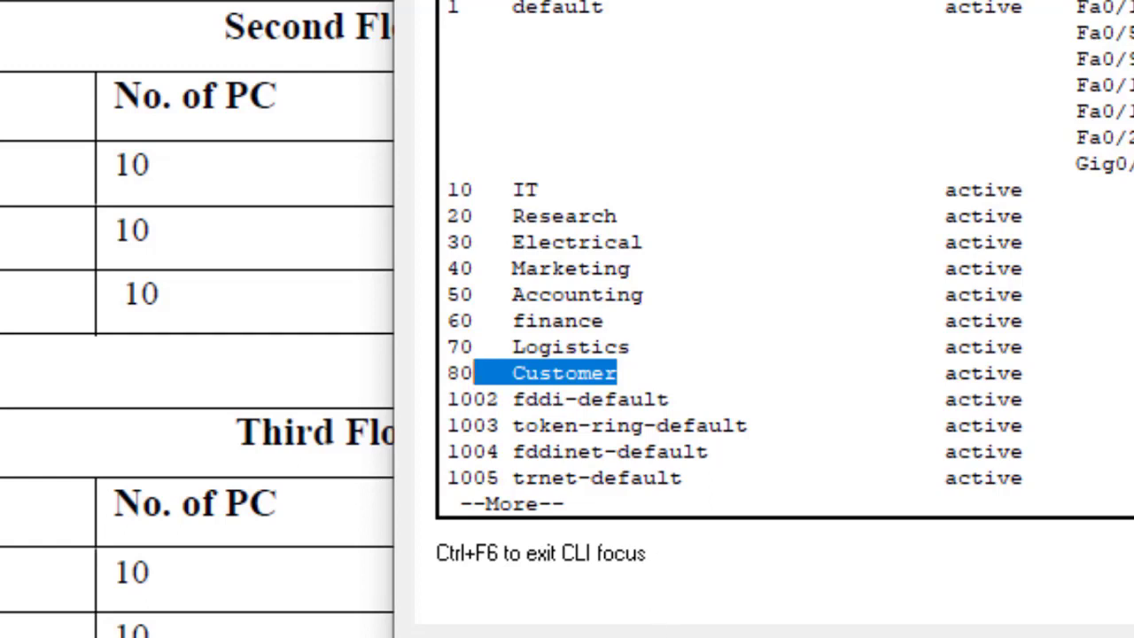
Step: Recheck named VLANs 10–80 in the list, then close the IT-Dept CLI window
{"action": "mouse_move", "coordinate": [590, 637]}
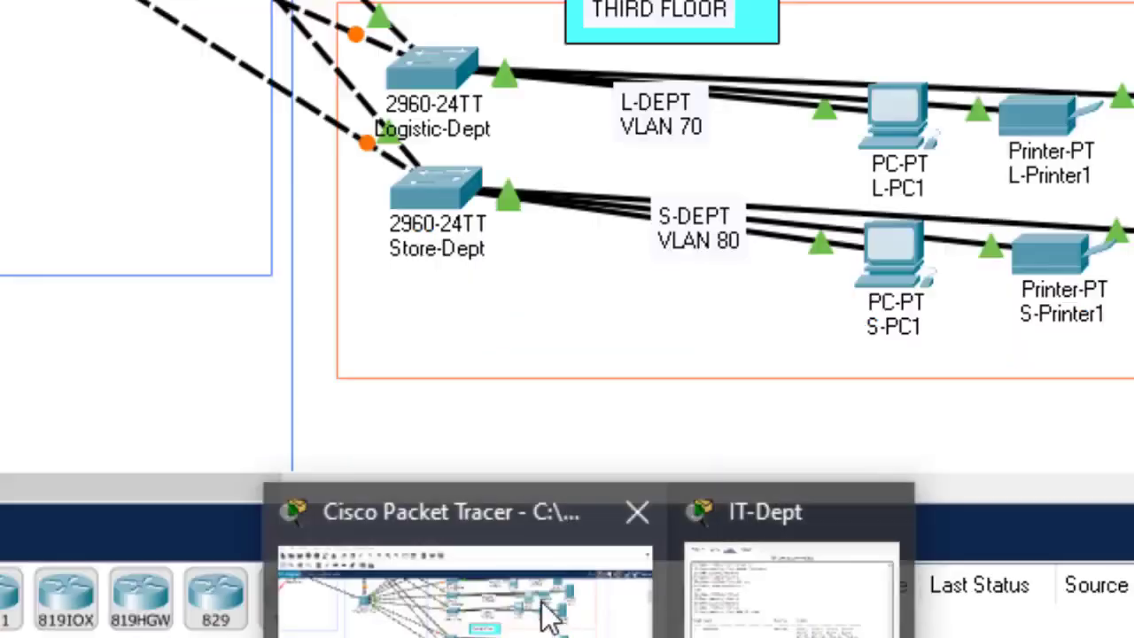
{"action": "left_click", "coordinate": [539, 608]}
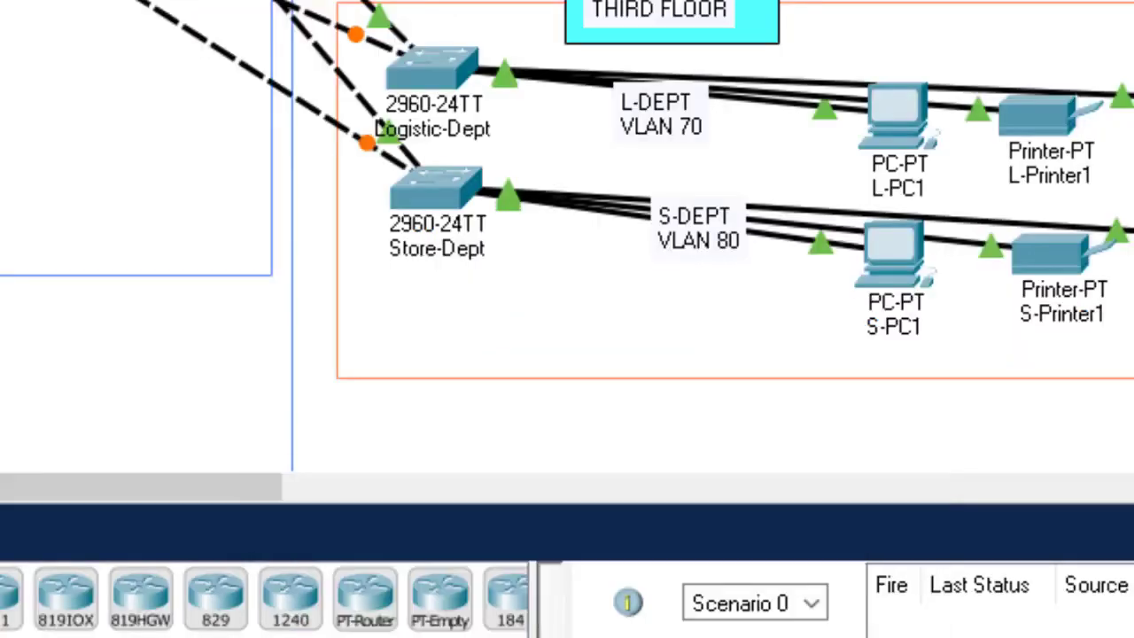
{"action": "left_click", "coordinate": [771, 567]}
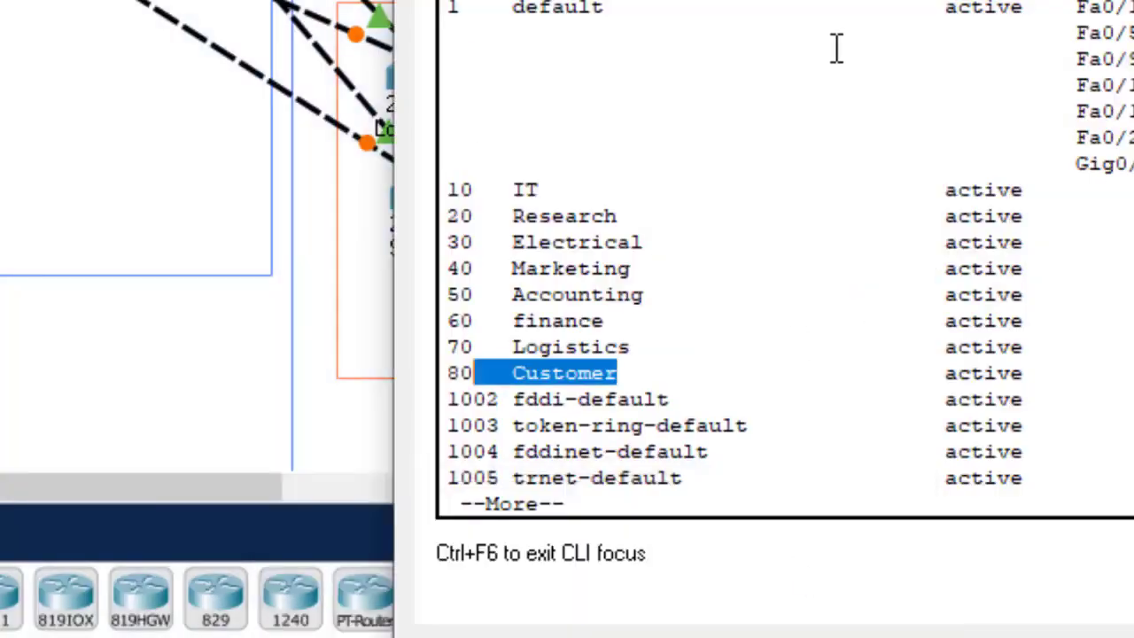
{"action": "left_click_drag", "start_coordinate": [476, 181], "coordinate": [631, 371]}
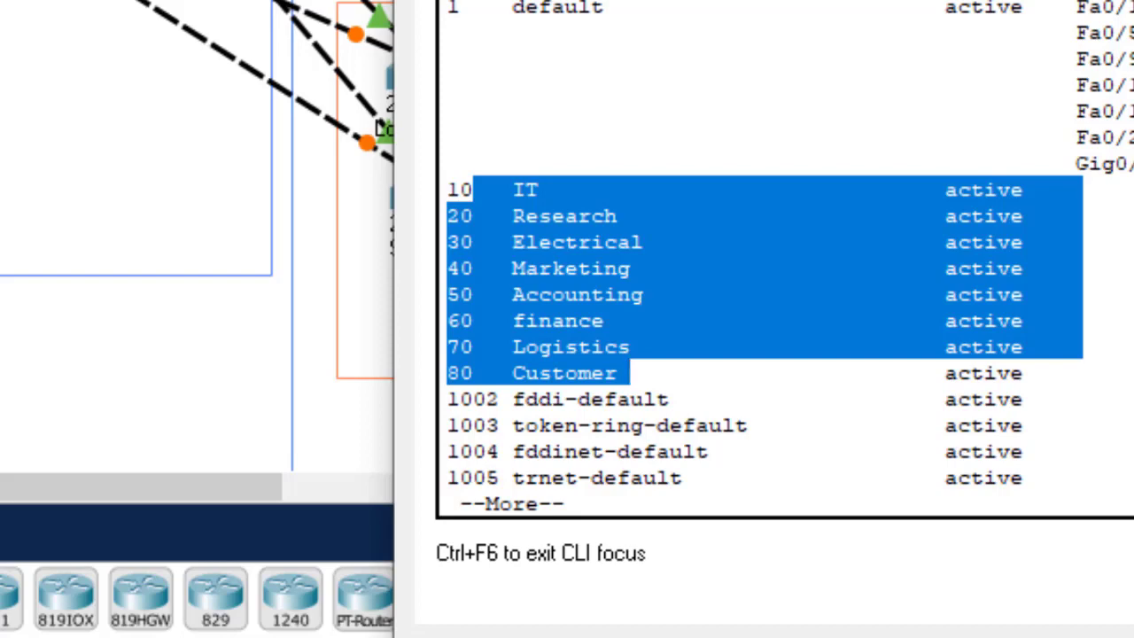
{"action": "key", "text": "alt+F4"}
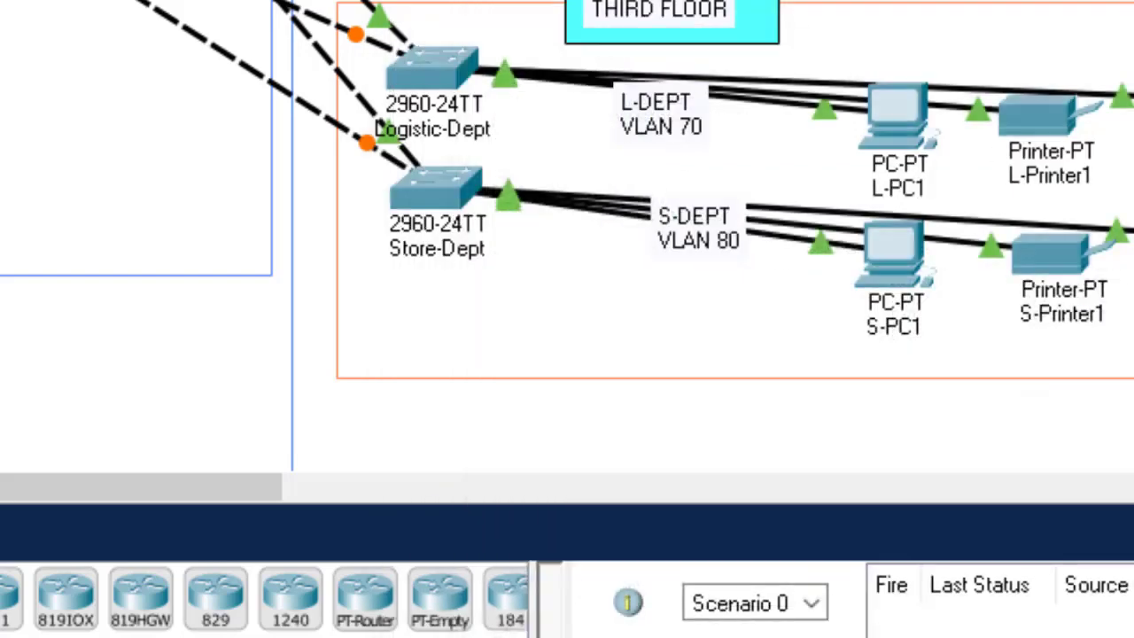
Step: Open the Research-Dept switch CLI, log in, enter privileged mode and start 'configure'
{"action": "scroll", "coordinate": [567, 239], "scroll_direction": "up", "scroll_amount": 5}
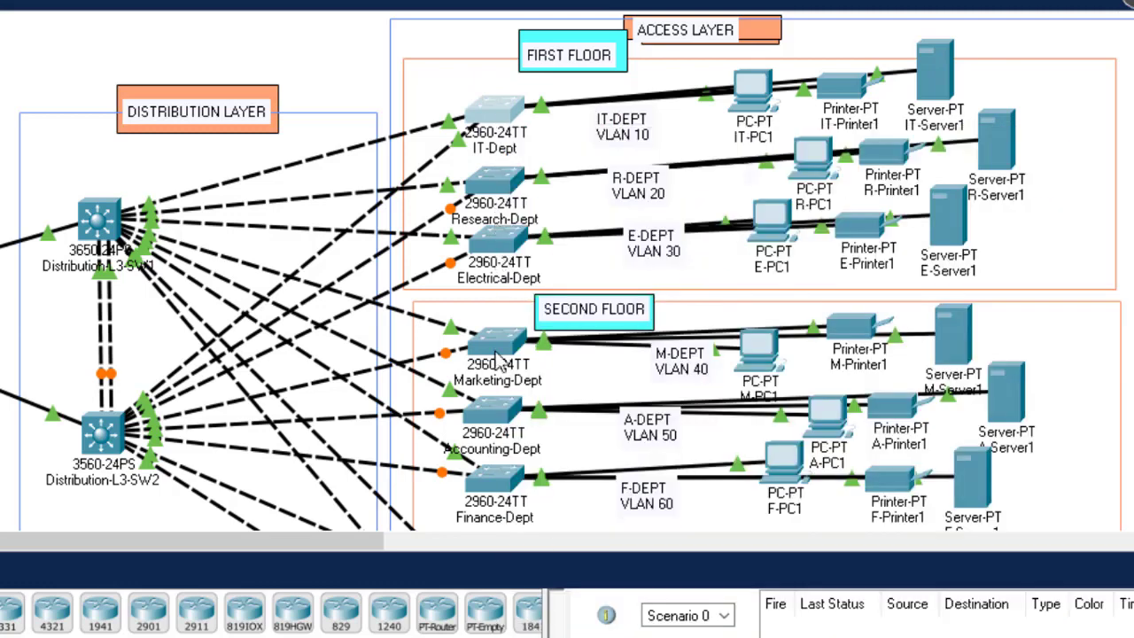
{"action": "left_click", "coordinate": [498, 190]}
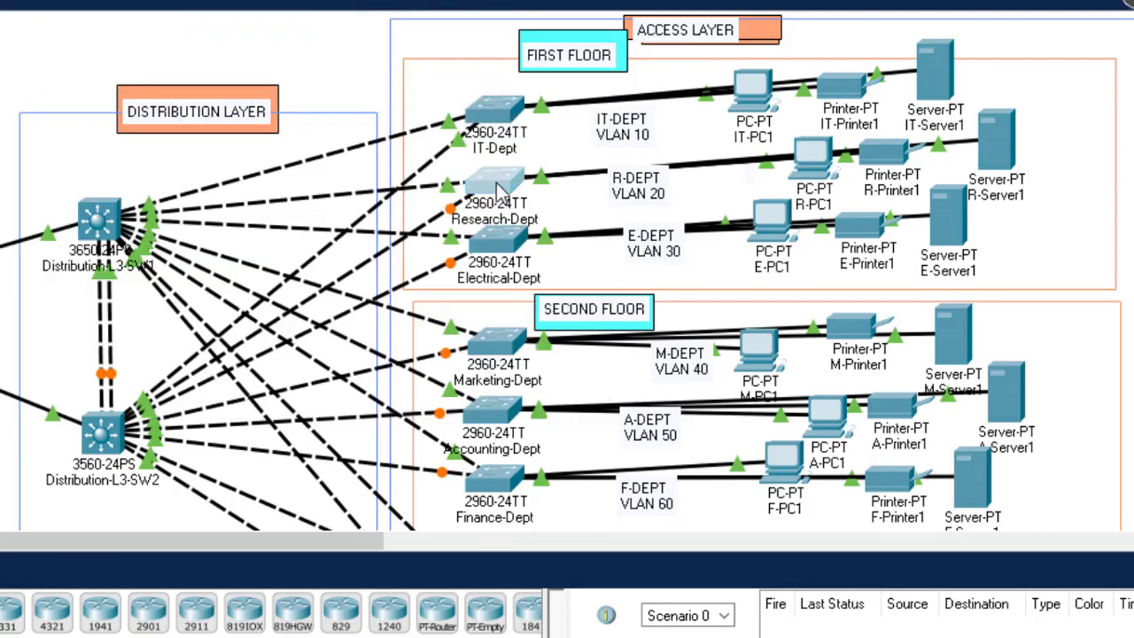
{"action": "key", "text": "Return"}
{"action": "key", "text": "Return"}
{"action": "key", "text": "Return"}
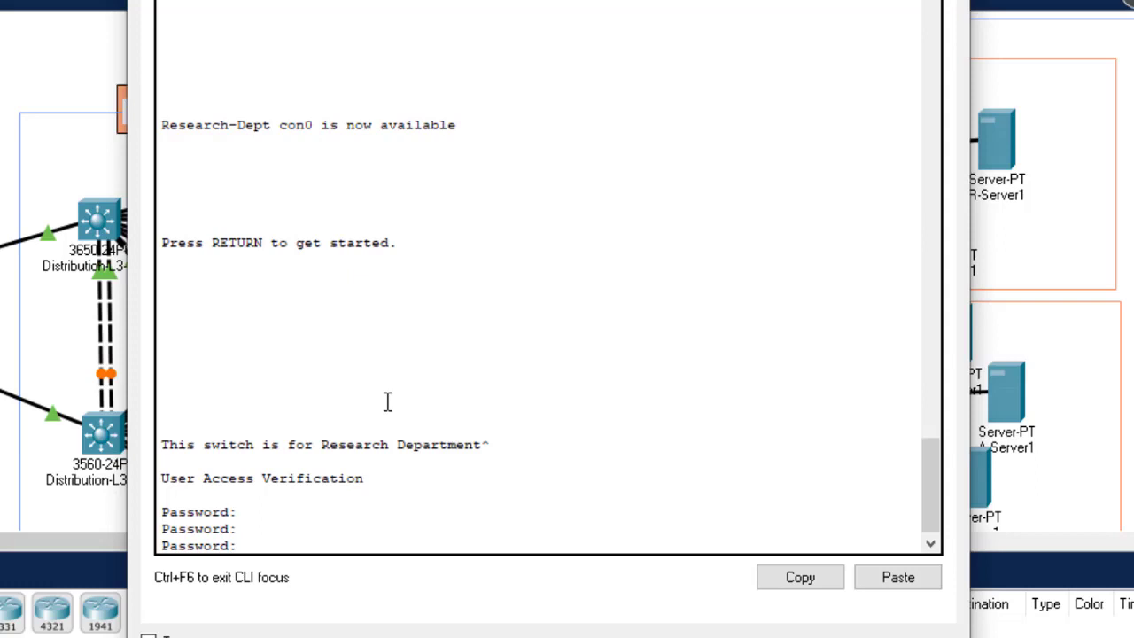
{"action": "key", "text": "Return"}
{"action": "type", "text": "esearch-Dept>e"}
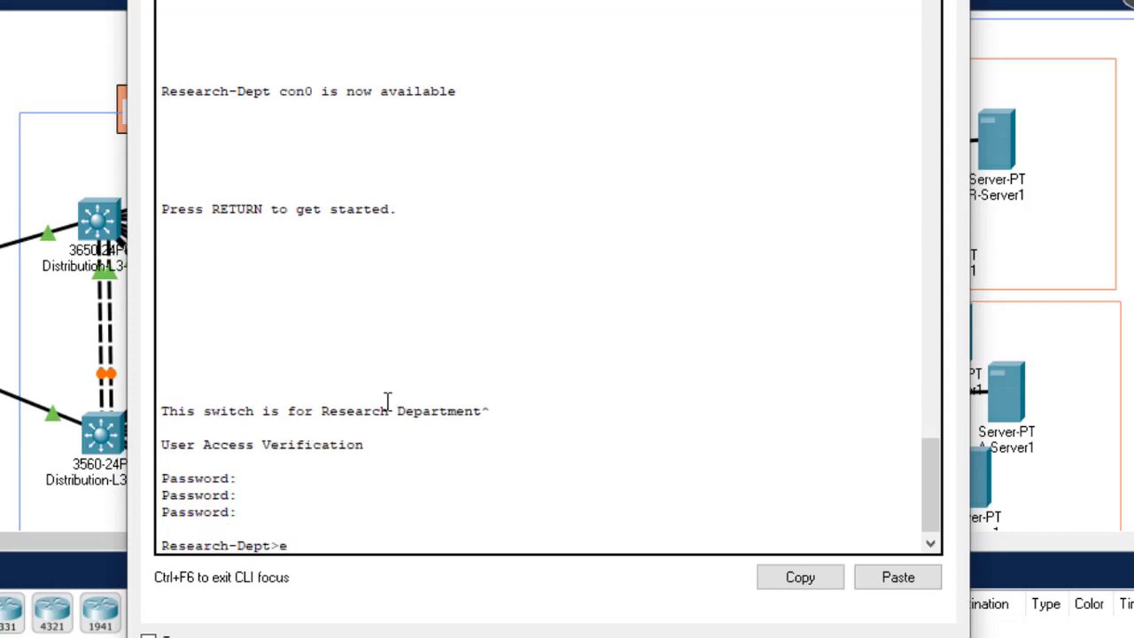
{"action": "type", "text": "n"}
{"action": "key", "text": "Return"}
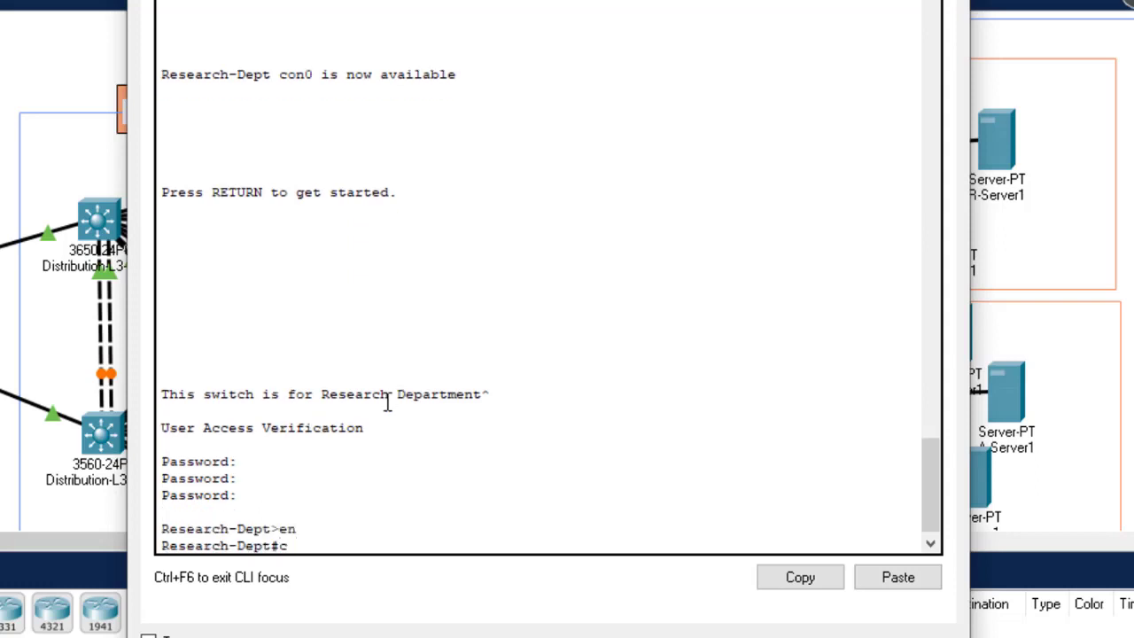
{"action": "type", "text": "confi"}
{"action": "key", "text": "Tab"}
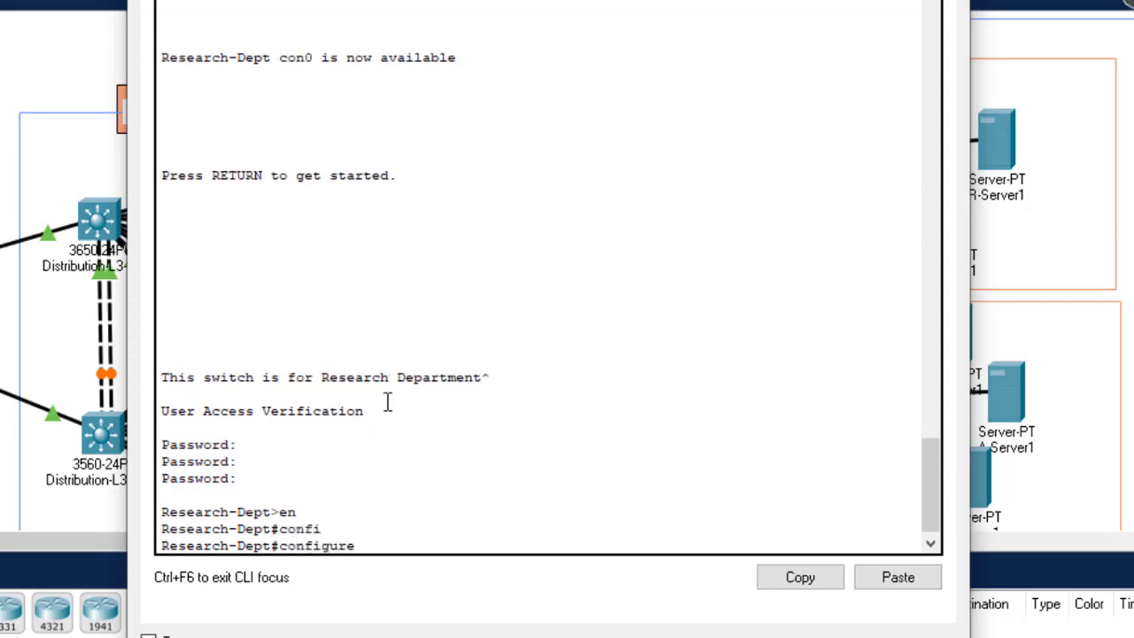
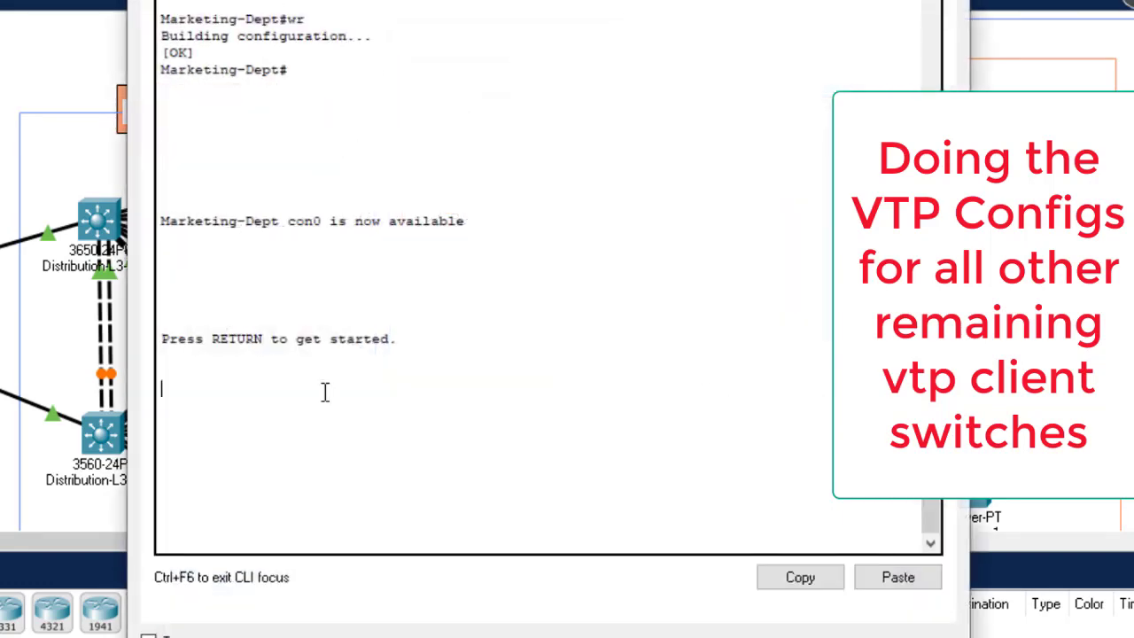
Step: Log in to the Marketing-Dept switch and enter global configuration mode
{"action": "key", "text": "Return"}
{"action": "key", "text": "Return"}
{"action": "key", "text": "Return"}
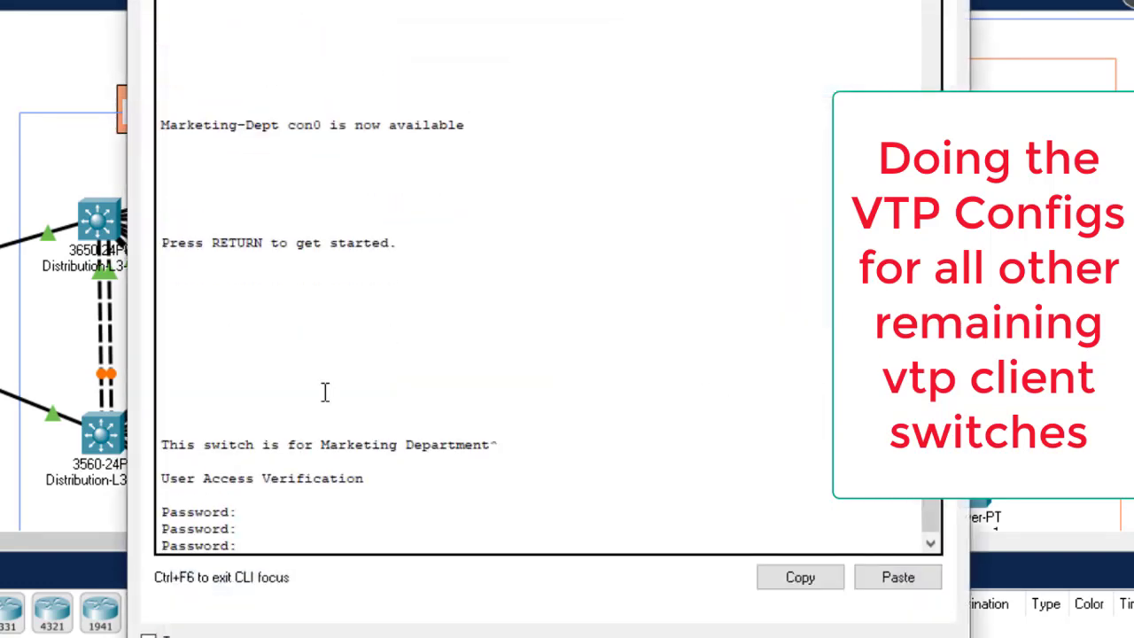
{"action": "key", "text": "Return"}
{"action": "key", "text": "Return"}
{"action": "key", "text": "Return"}
{"action": "type", "text": "en"}
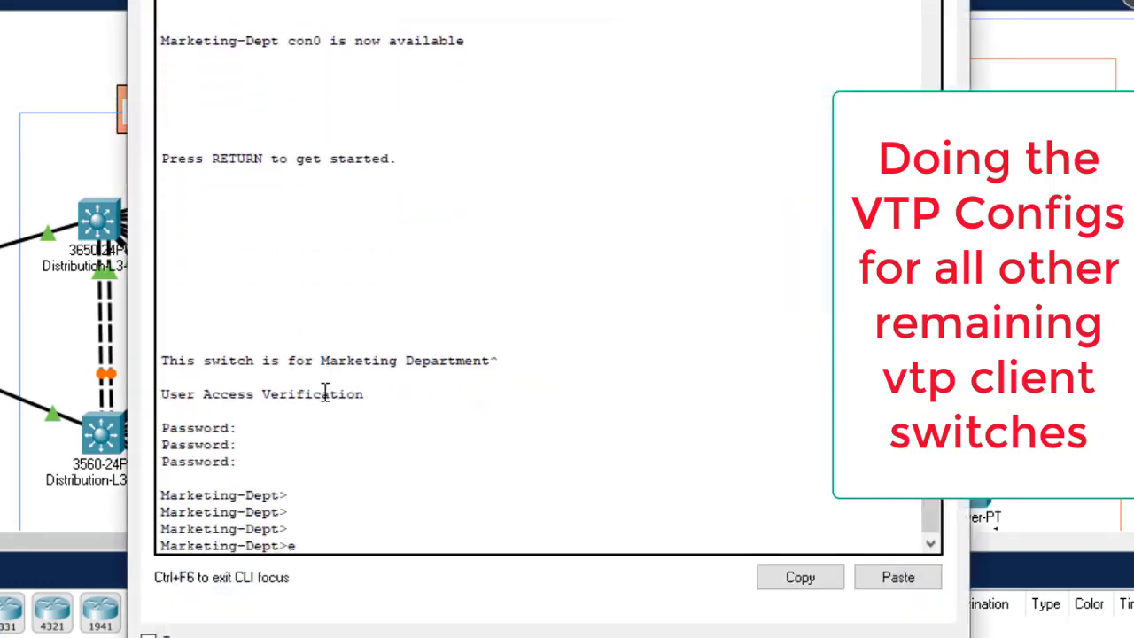
{"action": "key", "text": "Return"}
{"action": "type", "text": "configure"}
{"action": "key", "text": "Tab"}
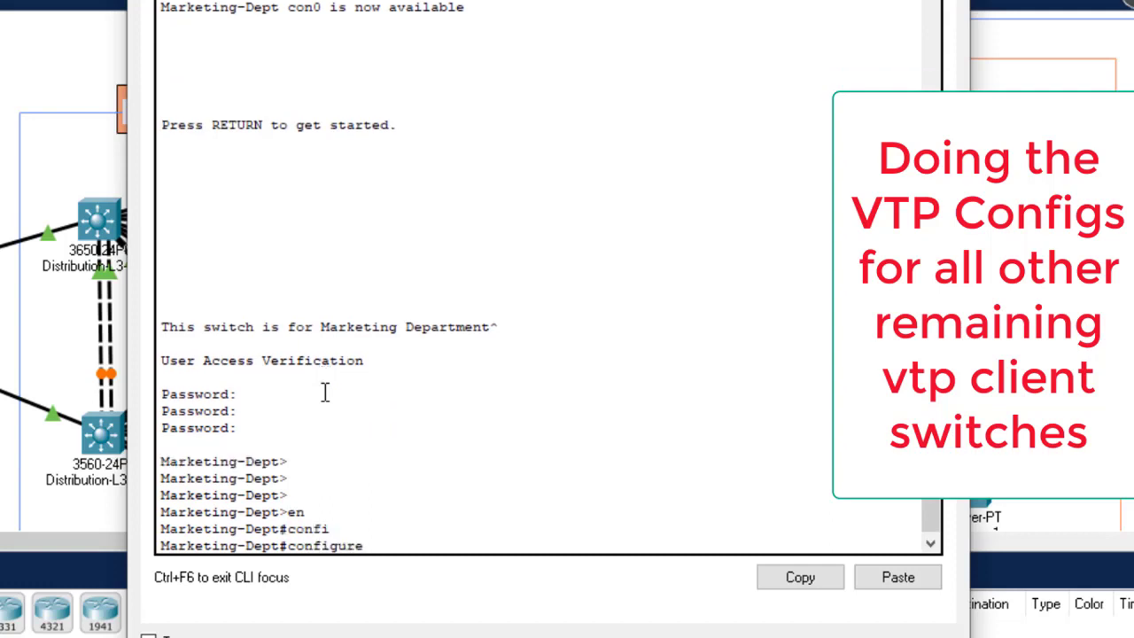
{"action": "type", "text": "t"}
{"action": "key", "text": "Return"}
{"action": "key", "text": "Return"}
{"action": "key", "text": "Return"}
Step: Set Marketing-Dept to VTP domain gtech in client mode, save with 'do wr', and close
{"action": "type", "text": "vtp do"}
{"action": "key", "text": "Tab"}
{"action": "type", "text": "gtech"}
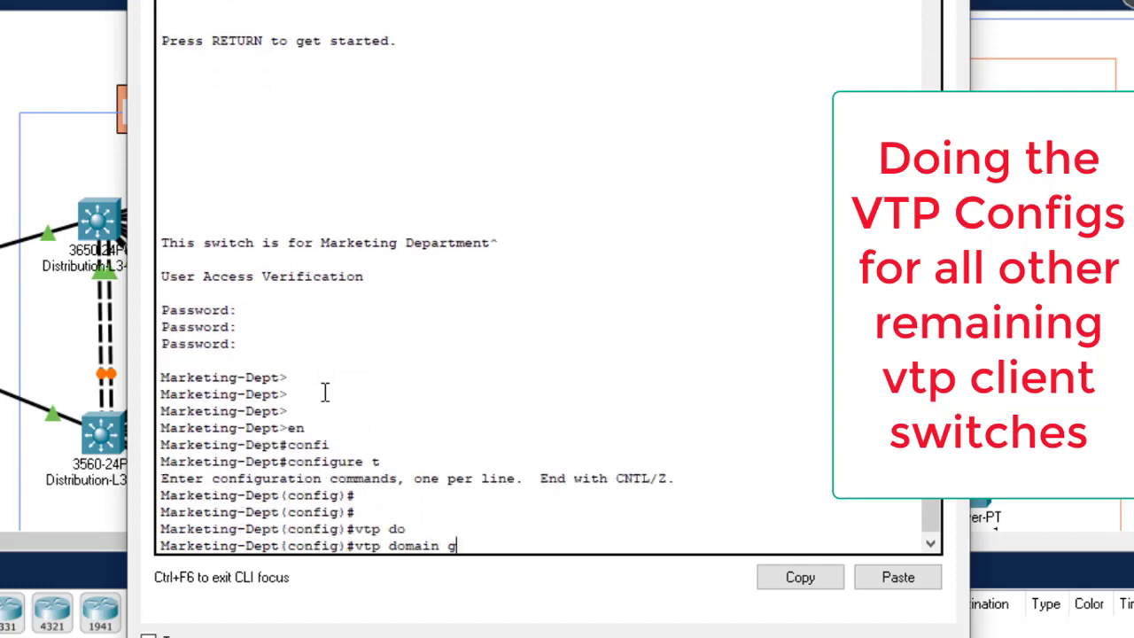
{"action": "key", "text": "Return"}
{"action": "type", "text": "vtp mode"}
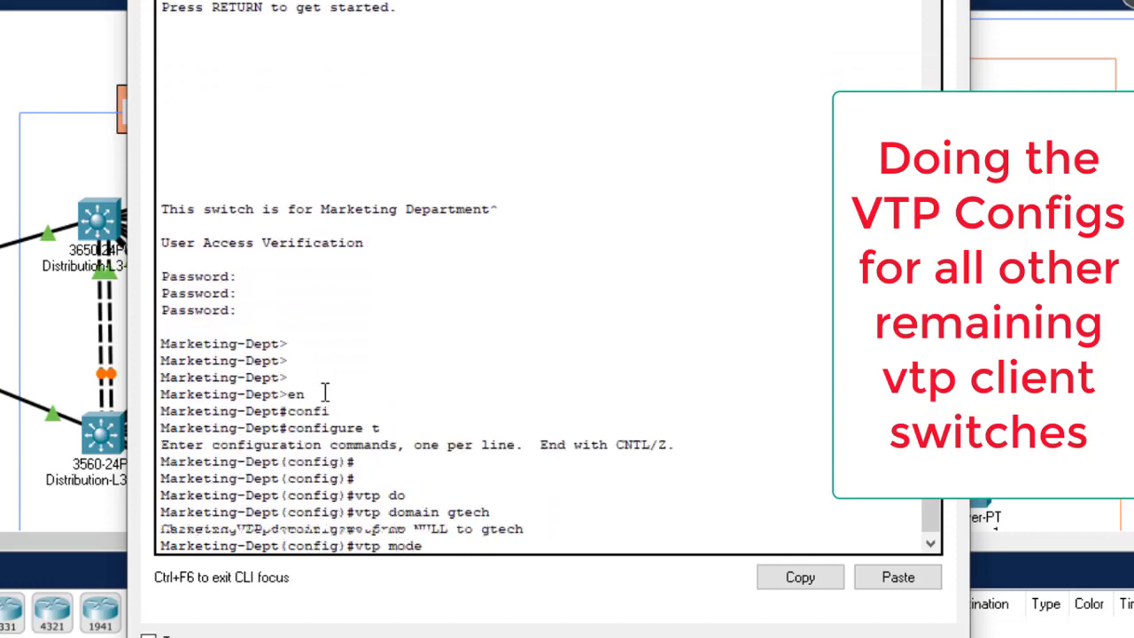
{"action": "key", "text": "Tab"}
{"action": "type", "text": "cli"}
{"action": "key", "text": "Tab"}
{"action": "key", "text": "Return"}
{"action": "type", "text": "do wr"}
{"action": "key", "text": "Return"}
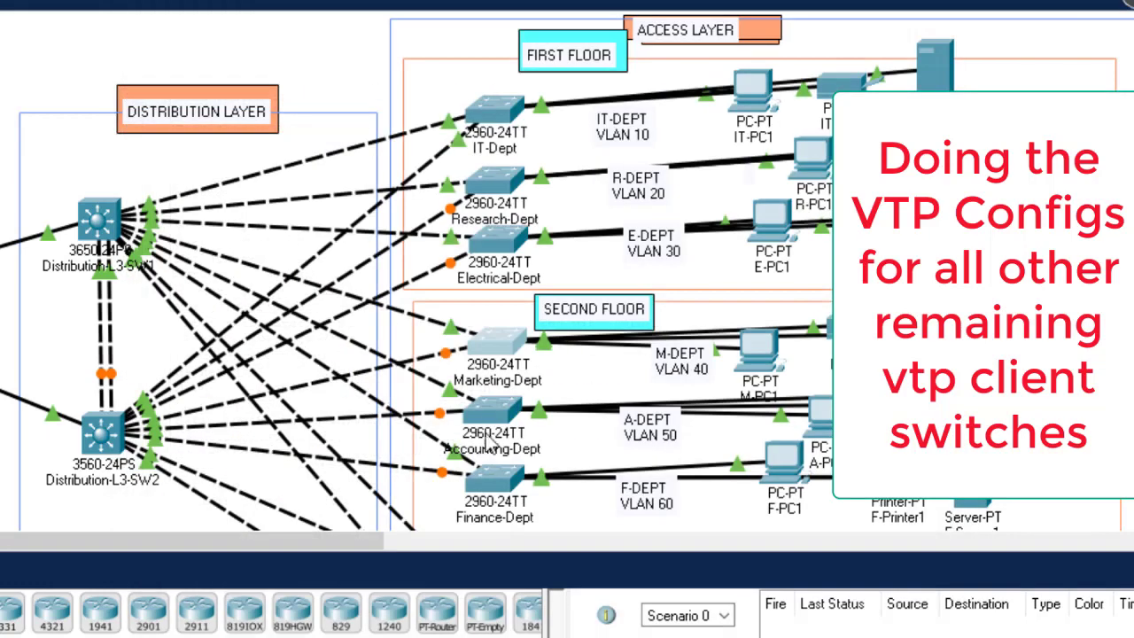
{"action": "left_click", "coordinate": [485, 416]}
Step: Log in to the Accounting-Dept switch CLI and enter global configuration mode
{"action": "left_click", "coordinate": [322, 188]}
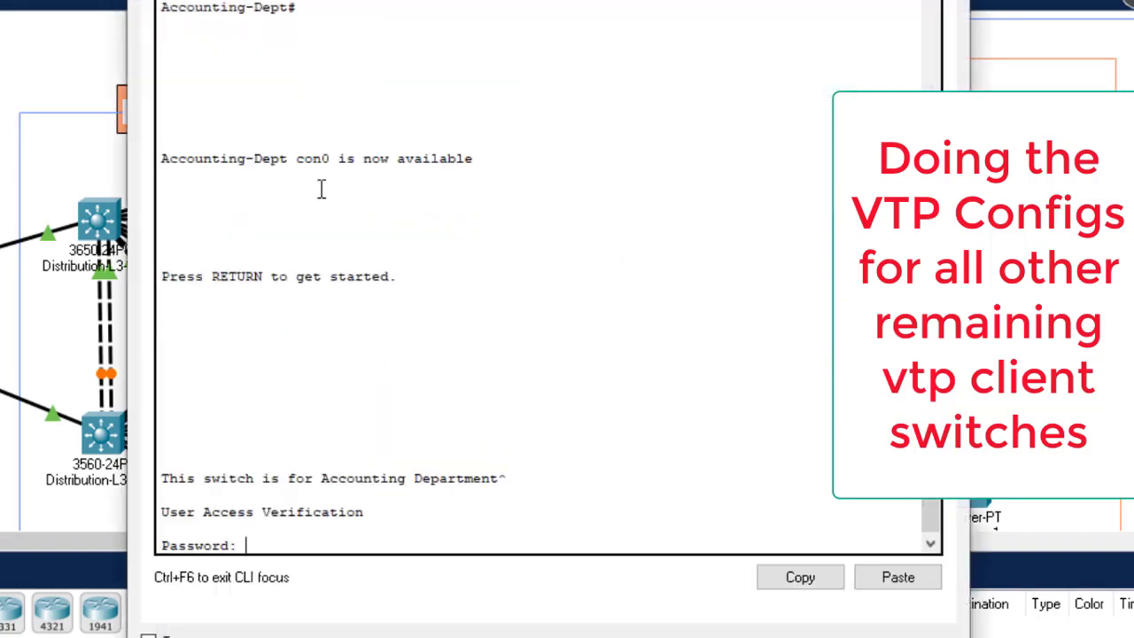
{"action": "key", "text": "Return"}
{"action": "key", "text": "Return"}
{"action": "key", "text": "Return"}
{"action": "key", "text": "Return"}
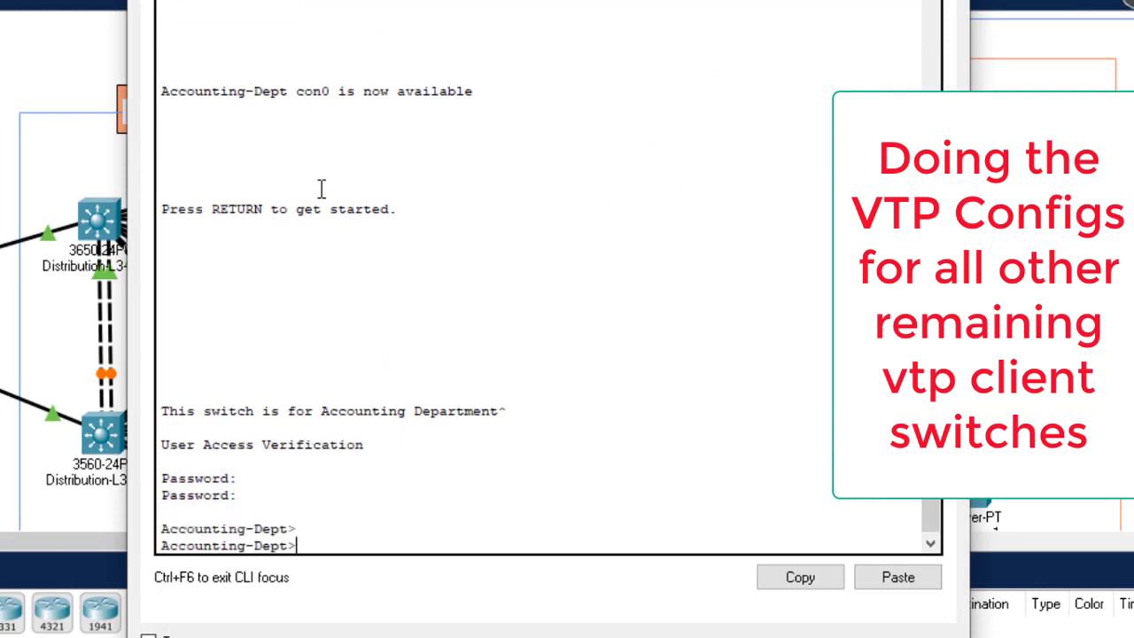
{"action": "key", "text": "Return"}
{"action": "type", "text": "en"}
{"action": "key", "text": "Return"}
{"action": "type", "text": "config t"}
Step: Make Accounting-Dept a VTP client in domain gtech, save it, and close the console
{"action": "key", "text": "Return"}
{"action": "key", "text": "Return"}
{"action": "key", "text": "Return"}
{"action": "key", "text": "Return"}
{"action": "key", "text": "Return"}
{"action": "type", "text": "vtp d"}
{"action": "key", "text": "Tab"}
{"action": "type", "text": "gte"}
{"action": "key", "text": "Return"}
{"action": "type", "text": "vtp mo"}
{"action": "key", "text": "Tab"}
{"action": "type", "text": "cl"}
{"action": "key", "text": "Tab"}
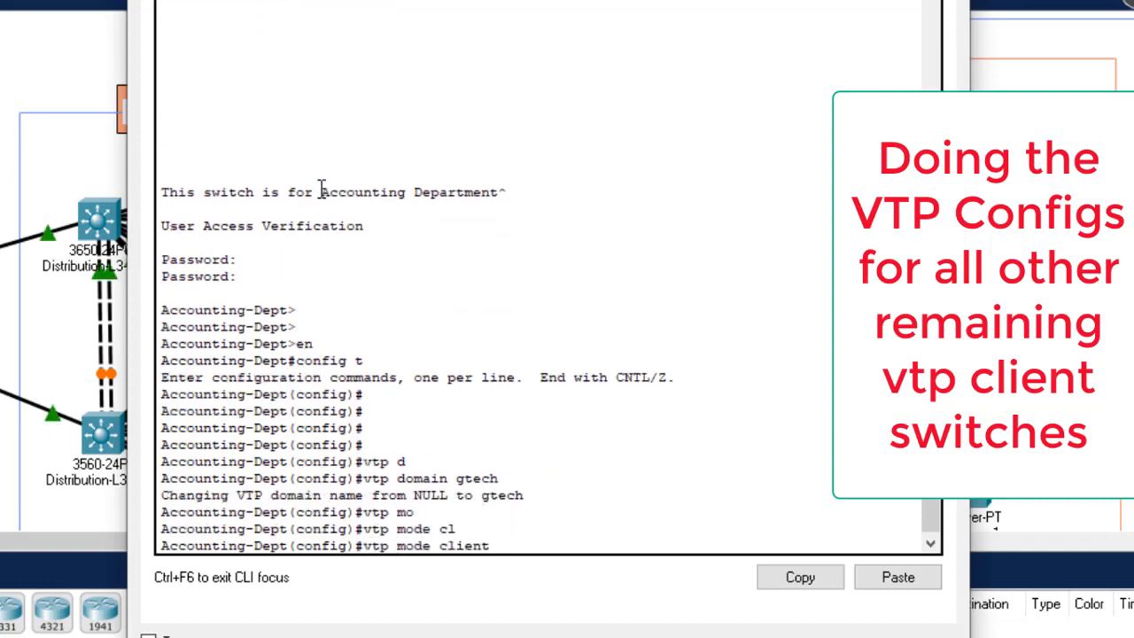
{"action": "key", "text": "Return"}
{"action": "type", "text": "do wr"}
{"action": "key", "text": "Return"}
{"action": "left_click", "coordinate": [946, 2]}
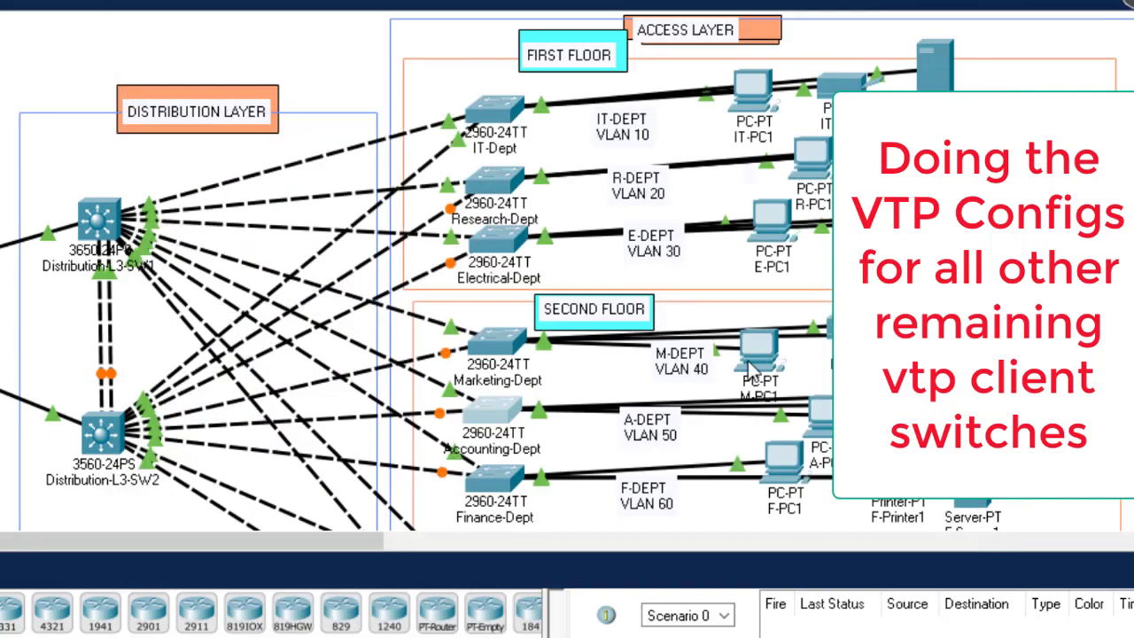
Step: Log in to the Finance-Dept switch CLI and enter global configuration mode
{"action": "scroll", "coordinate": [555, 124], "scroll_direction": "down", "scroll_amount": 3}
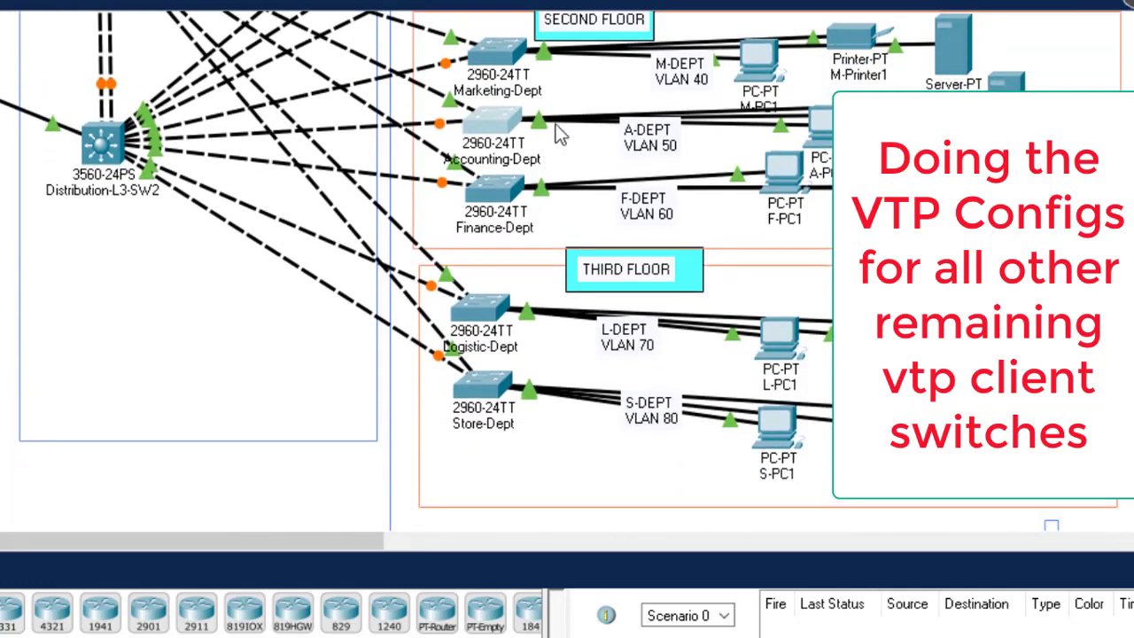
{"action": "left_click", "coordinate": [495, 187]}
{"action": "key", "text": "Return"}
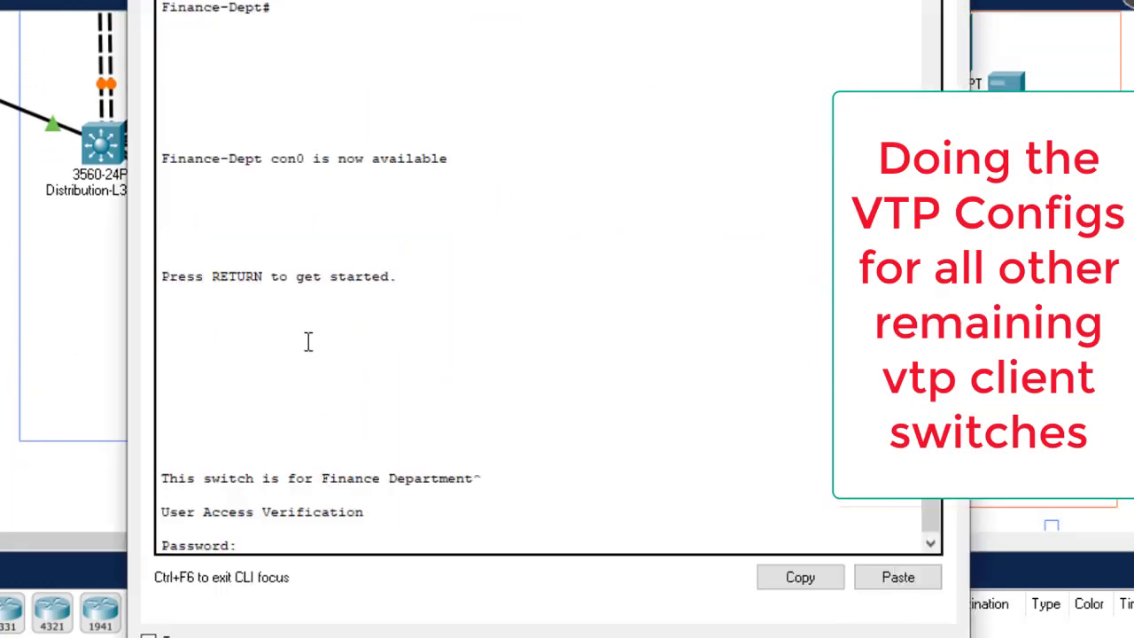
{"action": "key", "text": "Return"}
{"action": "type", "text": "en"}
{"action": "key", "text": "Return"}
{"action": "type", "text": "confi"}
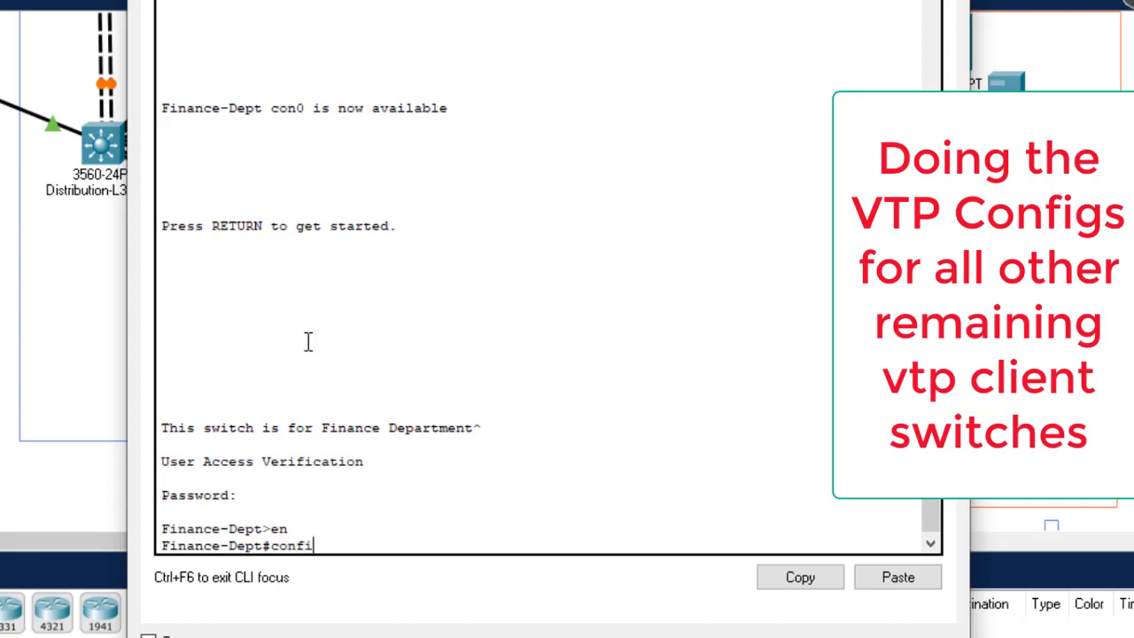
{"action": "type", "text": "g t"}
{"action": "key", "text": "Return"}
{"action": "key", "text": "Return"}
{"action": "key", "text": "Return"}
{"action": "key", "text": "Return"}
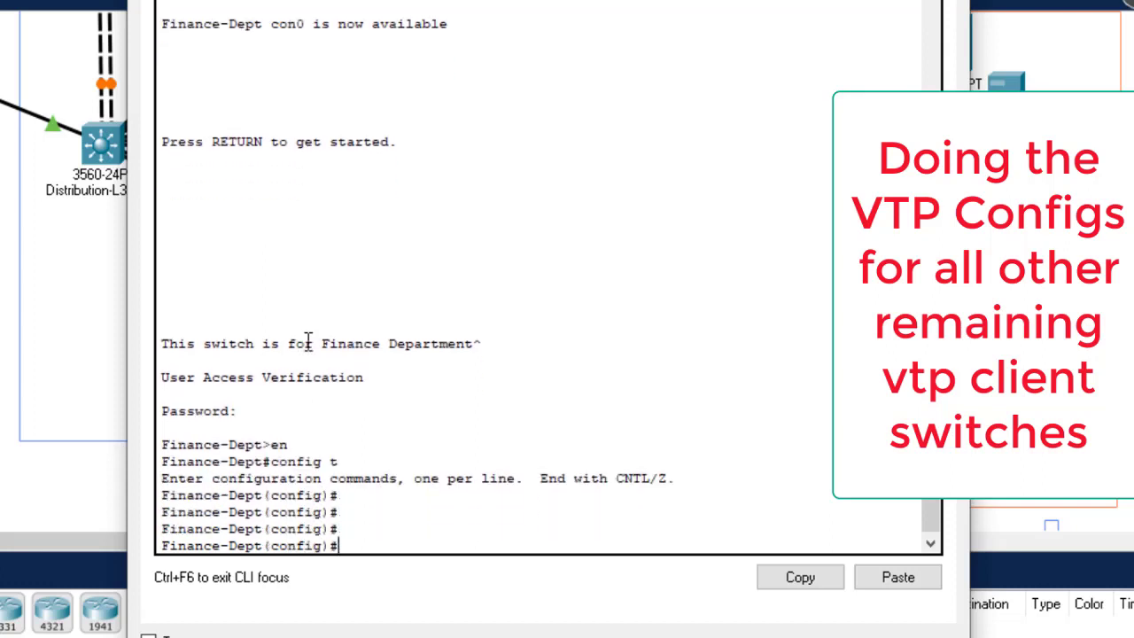
Step: Set Finance-Dept to VTP domain gtech in client mode and save with 'do wr'
{"action": "type", "text": "vtp do"}
{"action": "key", "text": "Tab"}
{"action": "type", "text": "gtech"}
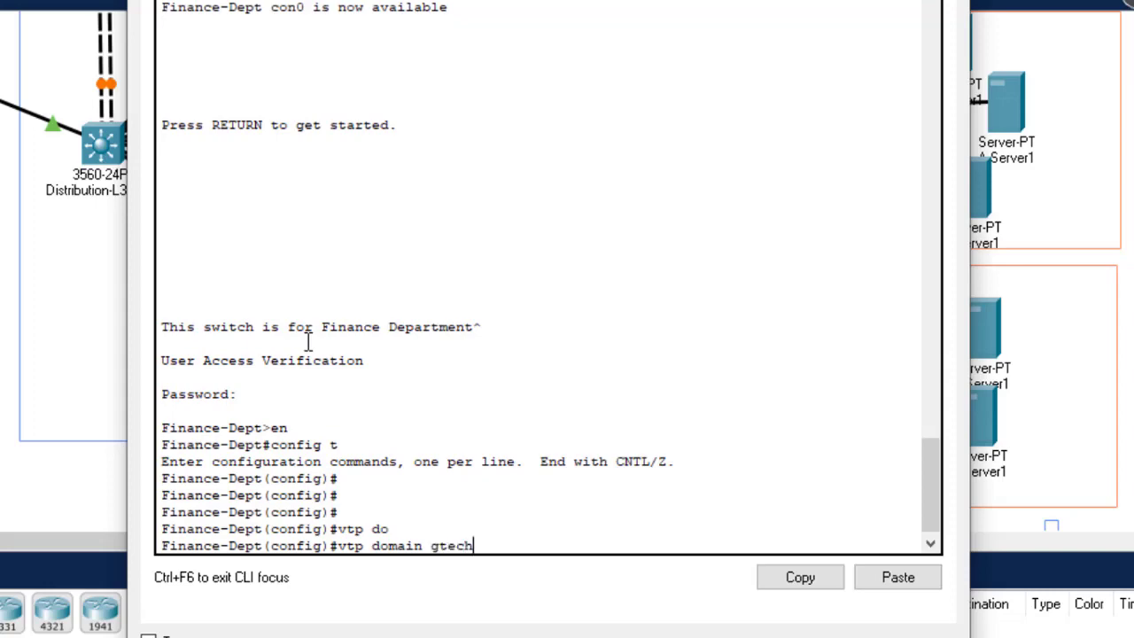
{"action": "key", "text": "Return"}
{"action": "type", "text": "vtp m"}
{"action": "key", "text": "Tab"}
{"action": "type", "text": "cl"}
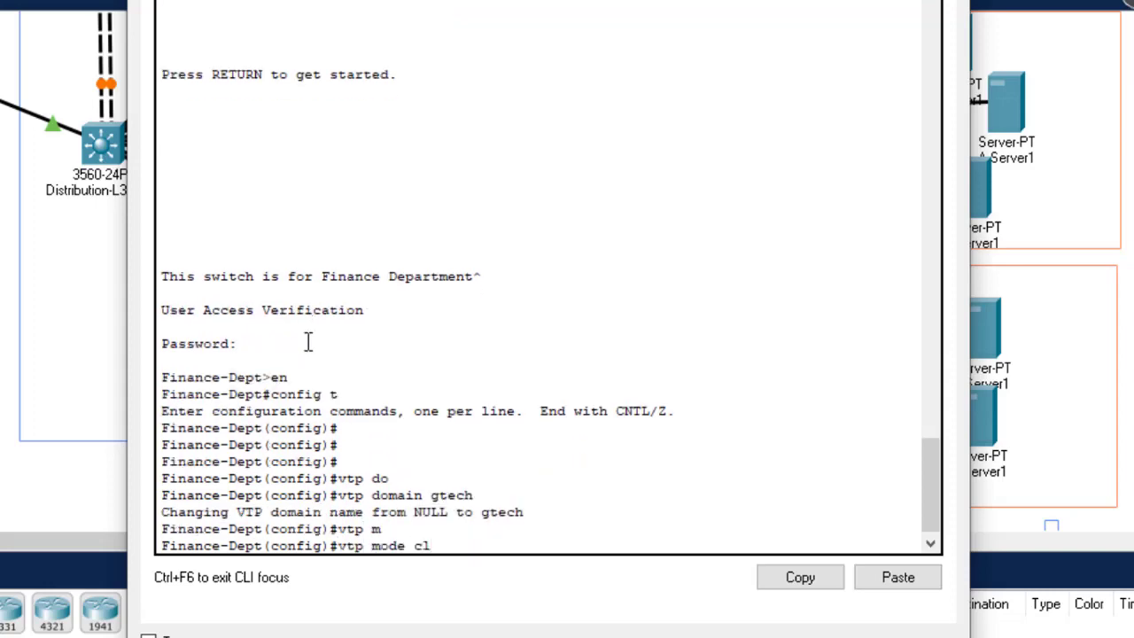
{"action": "key", "text": "Tab"}
{"action": "key", "text": "Return"}
{"action": "type", "text": "do wr"}
{"action": "key", "text": "Return"}
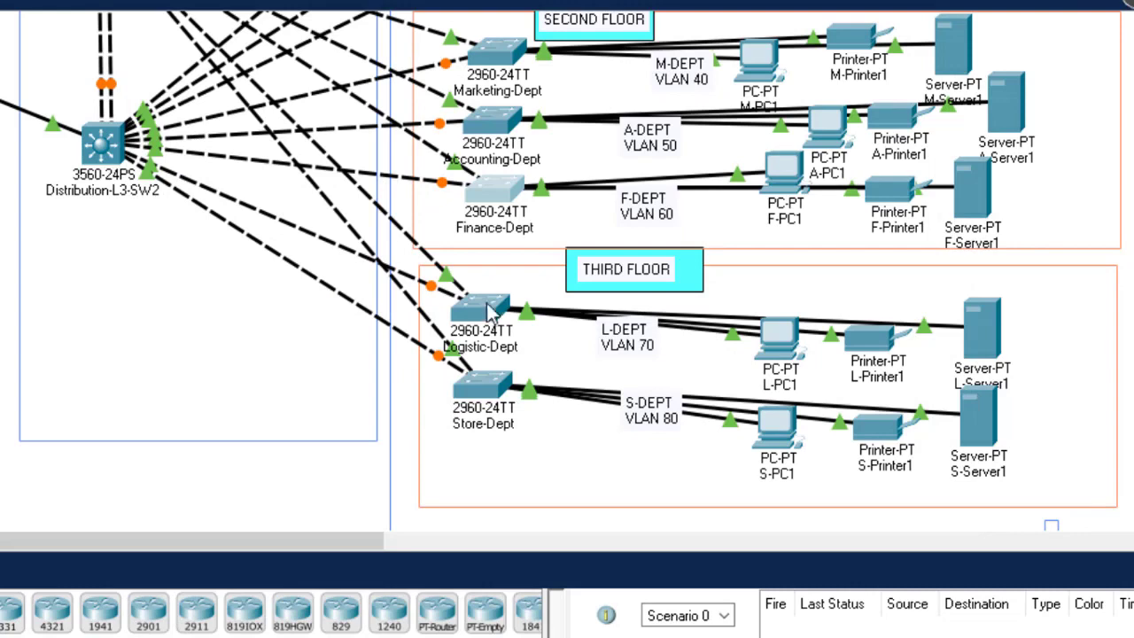
Step: Log in to the Logistic-Dept switch CLI and enter global configuration mode
{"action": "left_click", "coordinate": [489, 310]}
{"action": "key", "text": "Return"}
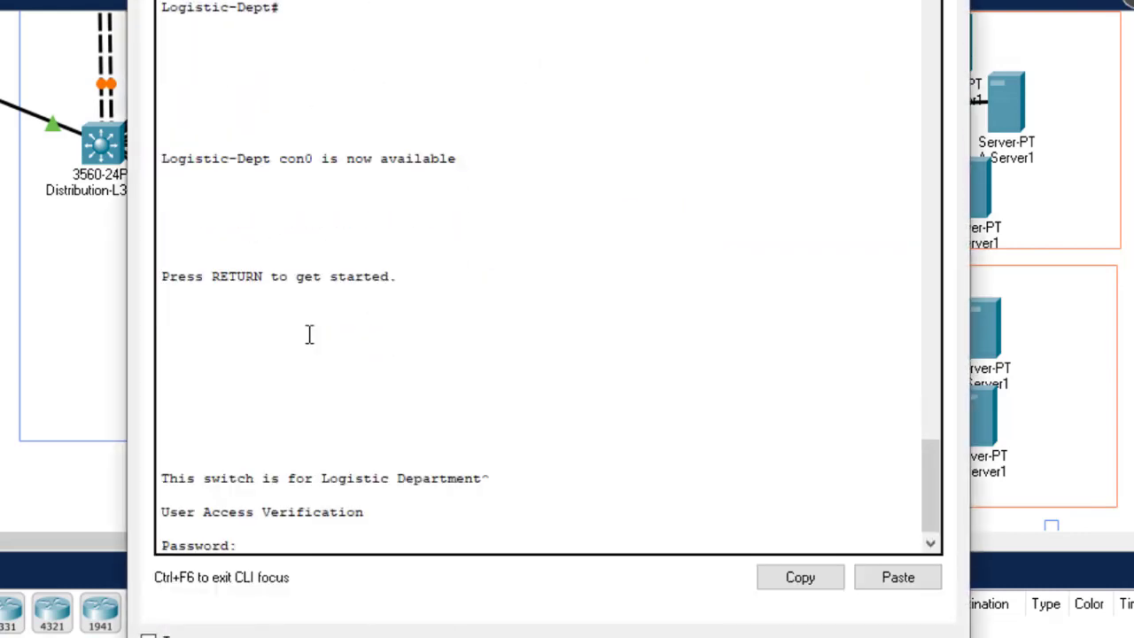
{"action": "key", "text": "Return"}
{"action": "type", "text": "en"}
{"action": "key", "text": "Return"}
{"action": "type", "text": "co"}
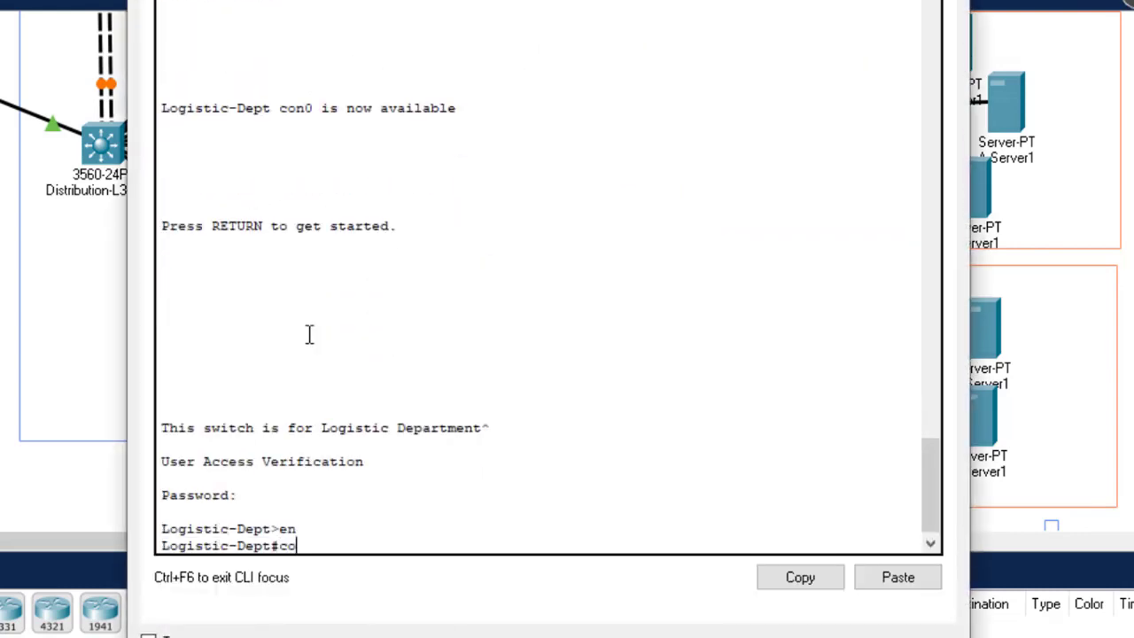
{"action": "type", "text": "nfig t"}
{"action": "key", "text": "Tab"}
{"action": "key", "text": "Return"}
Step: Make Logistic-Dept a VTP client in domain gtech, save it, and close the console
{"action": "key", "text": "Return"}
{"action": "type", "text": "vtp do"}
{"action": "key", "text": "Tab"}
{"action": "type", "text": "gtech"}
{"action": "key", "text": "Return"}
{"action": "type", "text": "vtp m"}
{"action": "key", "text": "Tab"}
{"action": "type", "text": "cl"}
{"action": "key", "text": "Tab"}
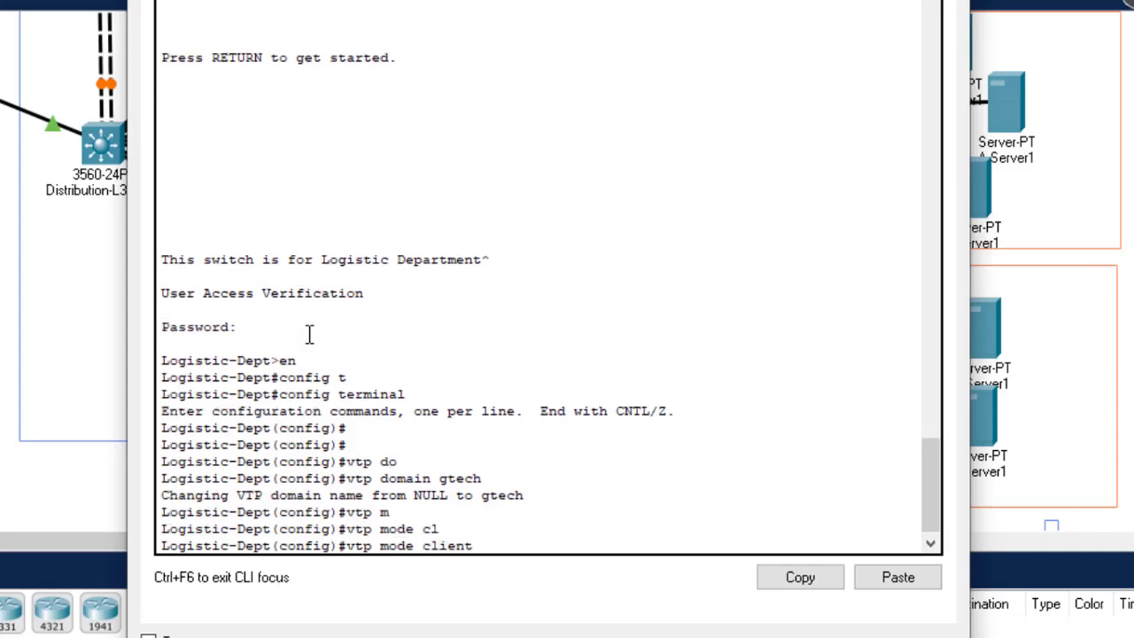
{"action": "key", "text": "Return"}
{"action": "type", "text": "do wr"}
{"action": "key", "text": "Return"}
{"action": "left_click", "coordinate": [948, 2]}
Step: Log in to the Store-Dept switch CLI and enter global configuration mode
{"action": "left_click", "coordinate": [494, 407]}
{"action": "key", "text": "Return"}
{"action": "key", "text": "Return"}
{"action": "key", "text": "Return"}
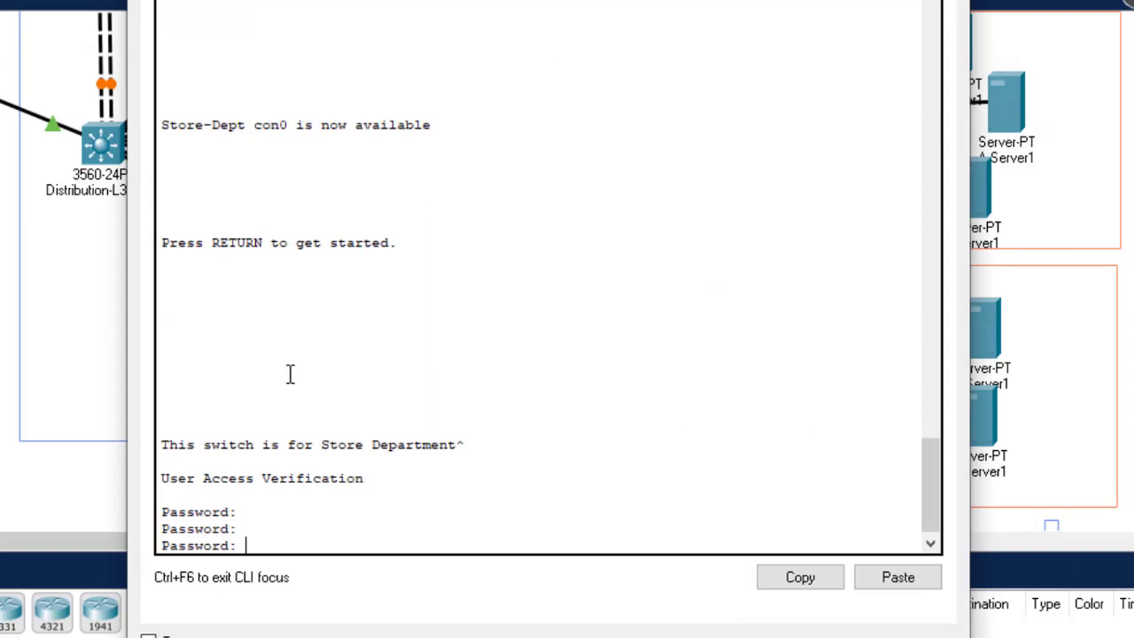
{"action": "key", "text": "Return"}
{"action": "type", "text": "en"}
{"action": "key", "text": "Return"}
{"action": "type", "text": "config t"}
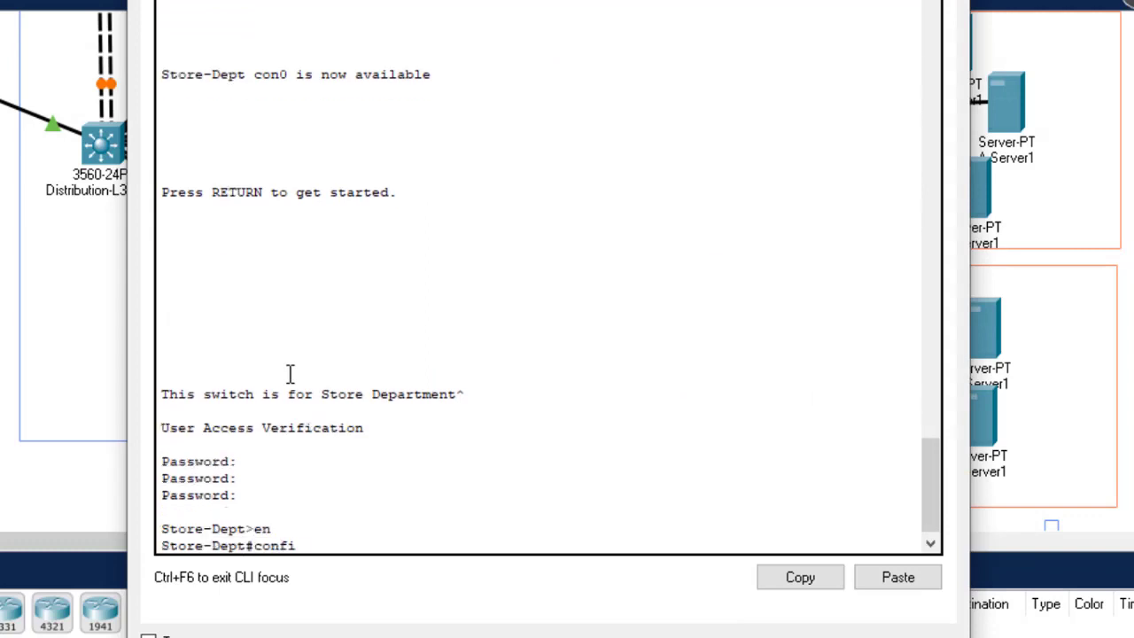
{"action": "key", "text": "Return"}
{"action": "key", "text": "Return"}
{"action": "key", "text": "Return"}
{"action": "key", "text": "Return"}
{"action": "key", "text": "Return"}
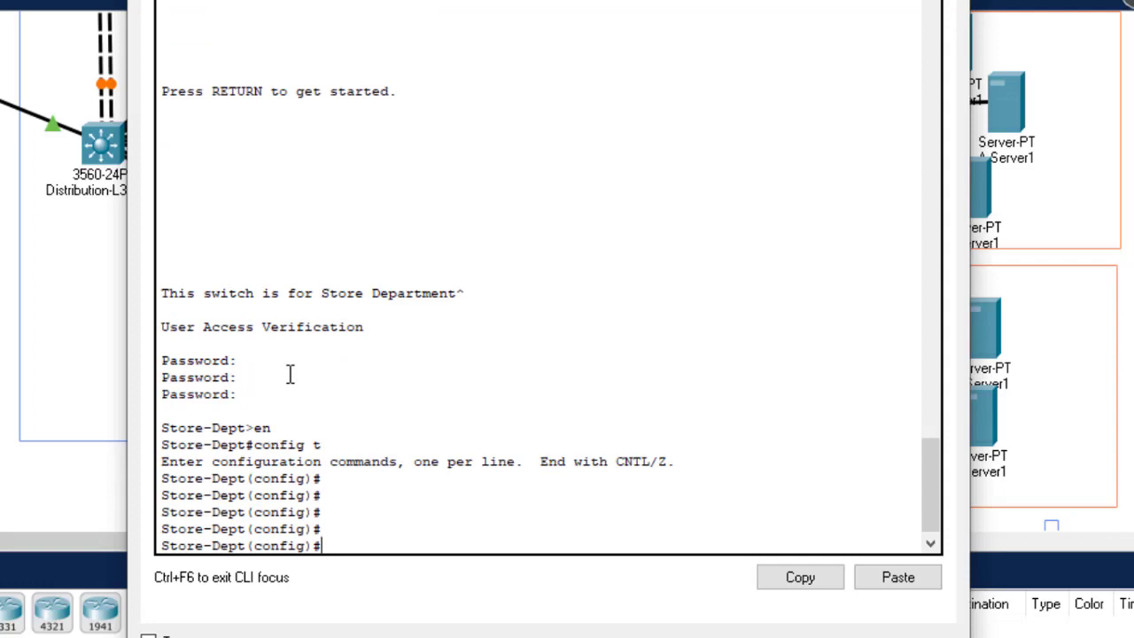
Step: Set Store-Dept to VTP domain gtech in client mode and save with 'do wr'
{"action": "type", "text": "vtp d"}
{"action": "key", "text": "Tab"}
{"action": "type", "text": "gtech"}
{"action": "key", "text": "Return"}
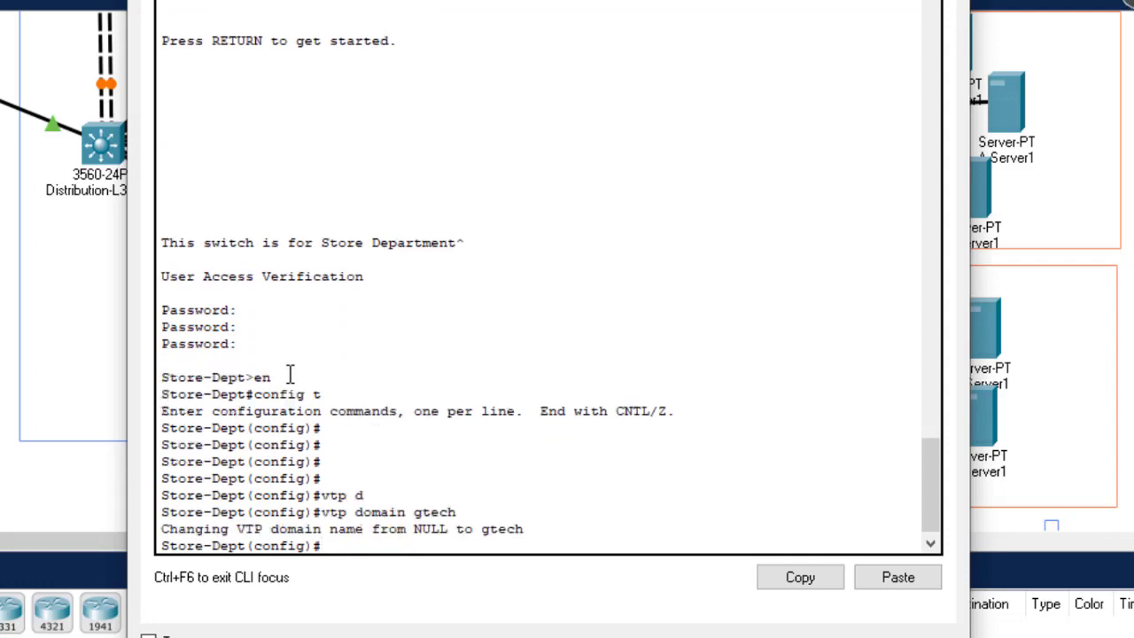
{"action": "type", "text": "vtp mo"}
{"action": "key", "text": "Tab"}
{"action": "type", "text": "clien"}
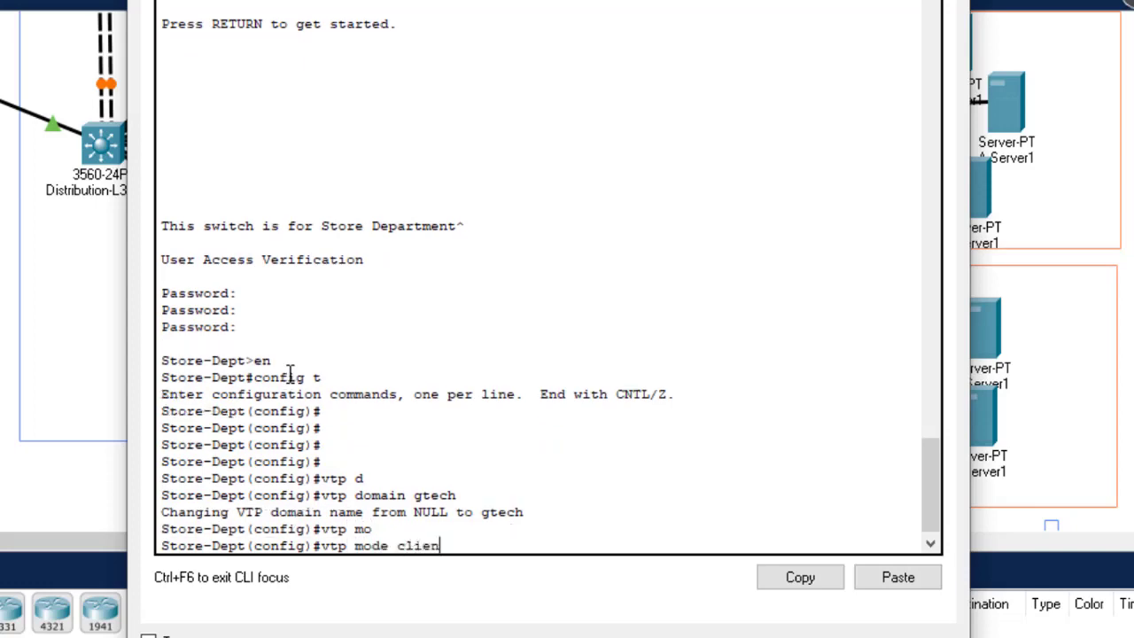
{"action": "key", "text": "Tab"}
{"action": "key", "text": "Return"}
{"action": "type", "text": "do wr"}
{"action": "key", "text": "Return"}
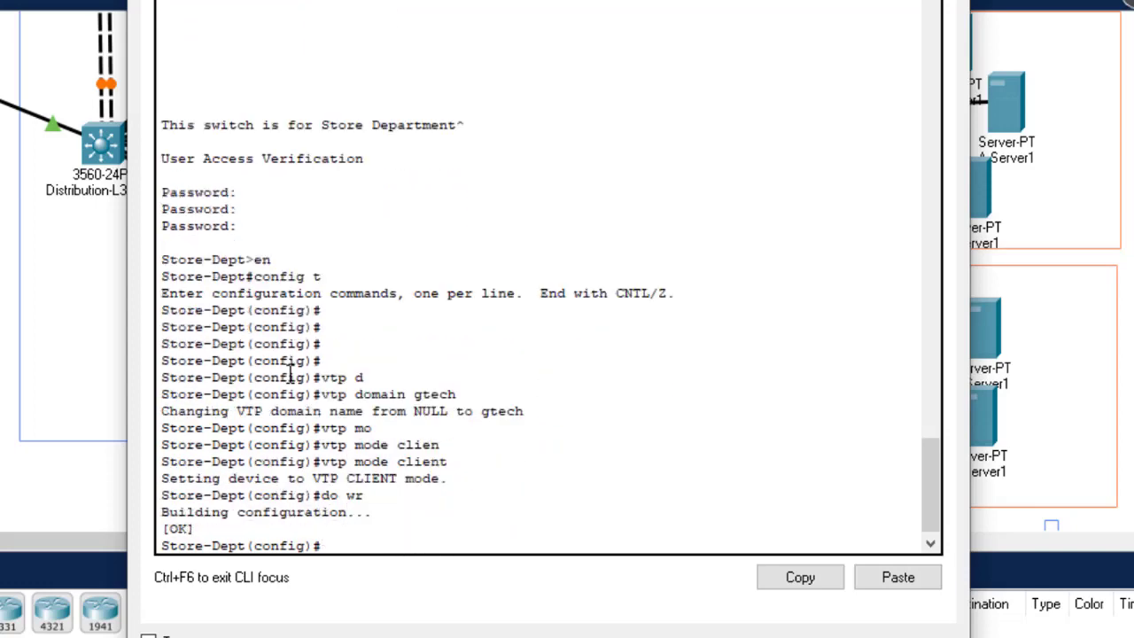
Step: Close the Store-Dept console, scroll through the topology, and deselect the Store-Dept switch
{"action": "left_click", "coordinate": [948, 1]}
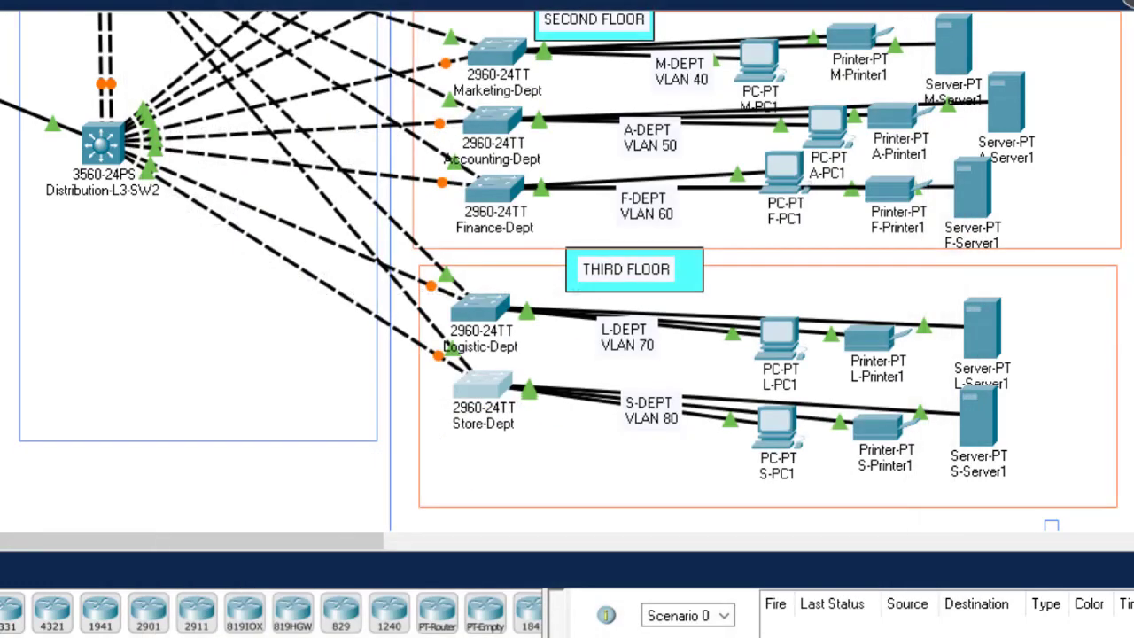
{"action": "scroll", "coordinate": [567, 270], "scroll_direction": "up", "scroll_amount": 5}
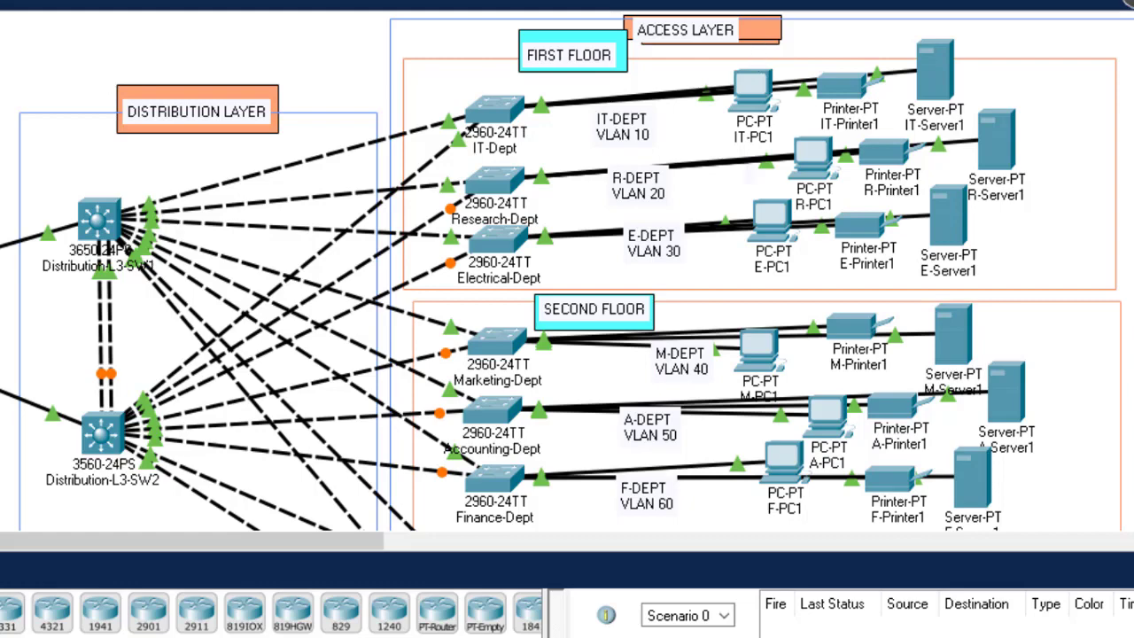
{"action": "scroll", "coordinate": [567, 270], "scroll_direction": "down", "scroll_amount": 4}
{"action": "scroll", "coordinate": [567, 270], "scroll_direction": "up", "scroll_amount": 4}
{"action": "scroll", "coordinate": [1051, 323], "scroll_direction": "down", "scroll_amount": 5}
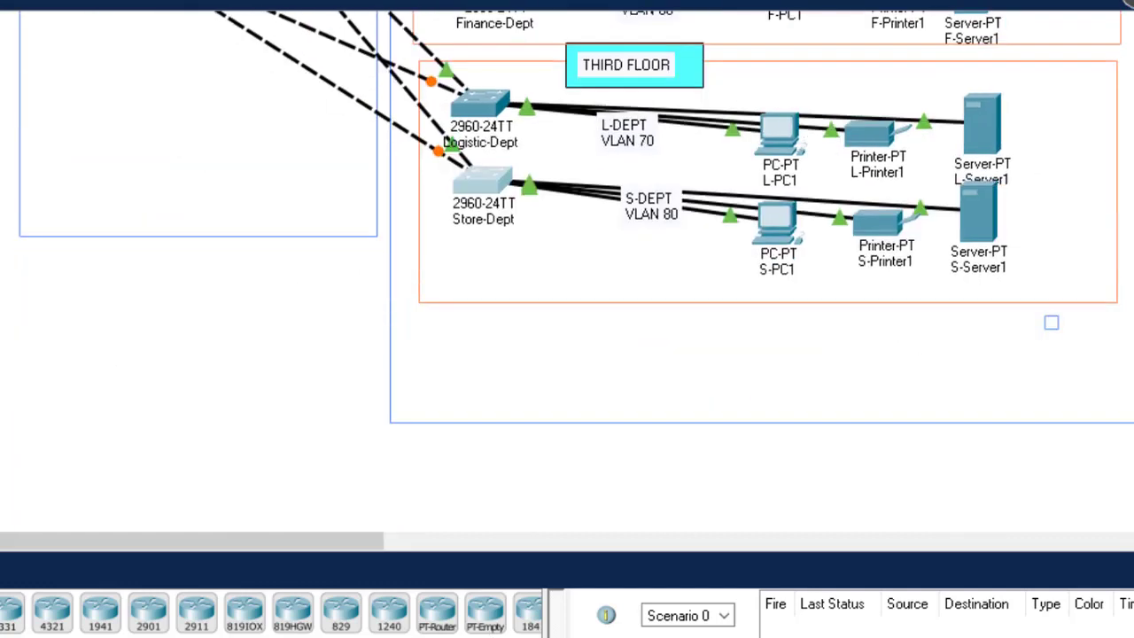
{"action": "left_click", "coordinate": [474, 198]}
Step: Run 'do sh vlan' on Store-Dept and confirm only VLAN 1 and 1002–1005 appear
{"action": "left_click", "coordinate": [472, 196]}
{"action": "type", "text": "do sh"}
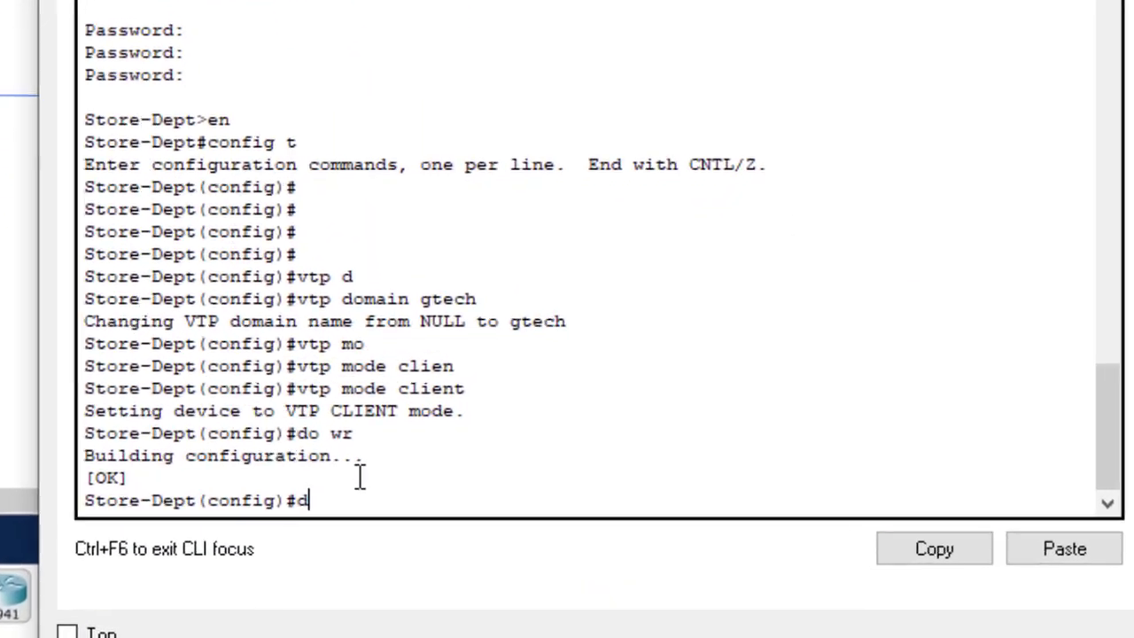
{"action": "type", "text": " vlan"}
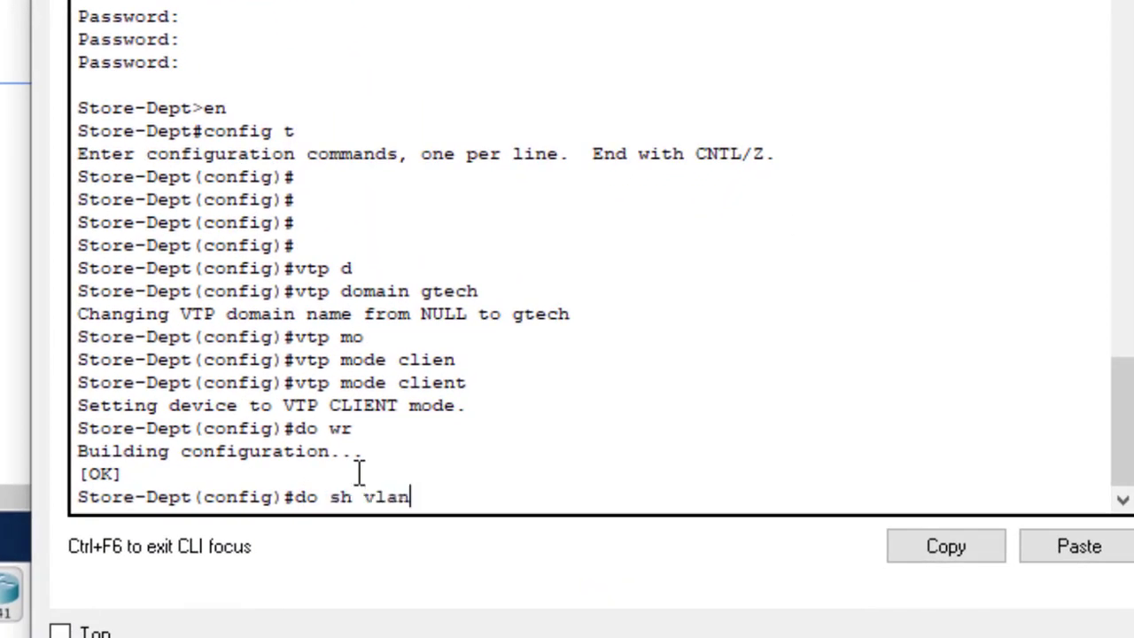
{"action": "key", "text": "Return"}
{"action": "key", "text": "Return"}
{"action": "key", "text": "Return"}
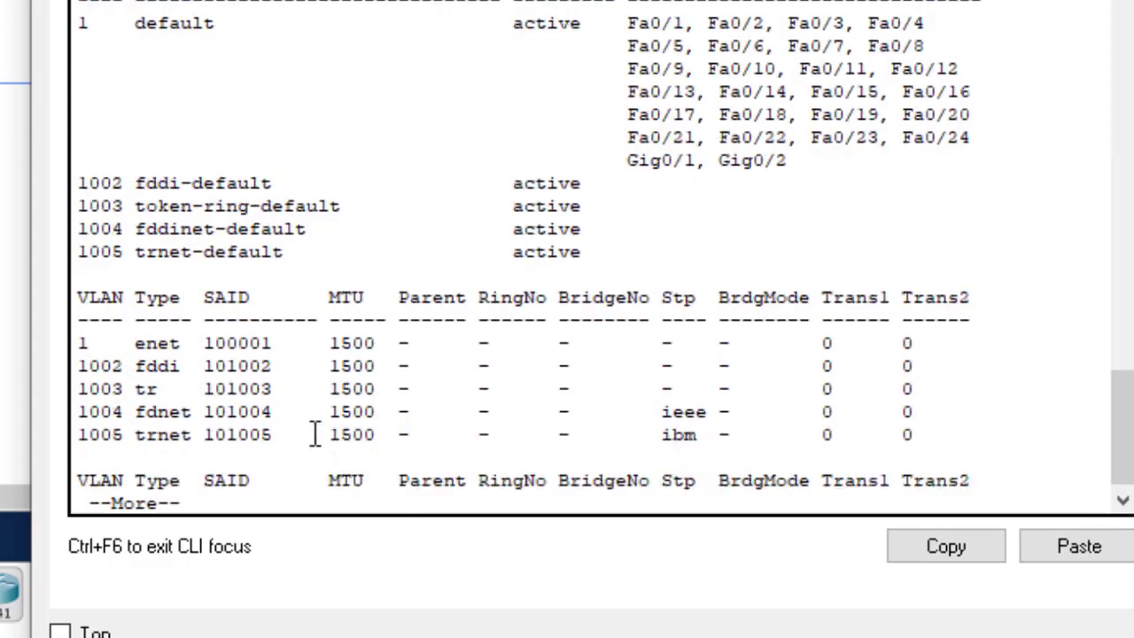
{"action": "left_click_drag", "start_coordinate": [90, 183], "coordinate": [387, 257]}
{"action": "left_click_drag", "start_coordinate": [67, 31], "coordinate": [277, 16]}
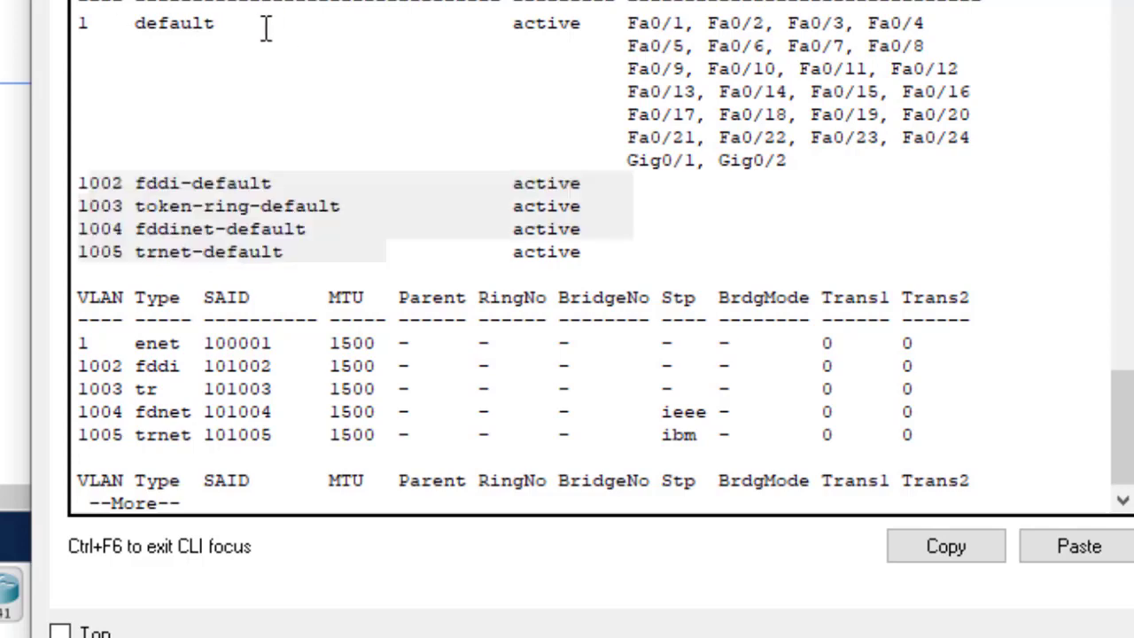
{"action": "left_click", "coordinate": [266, 28]}
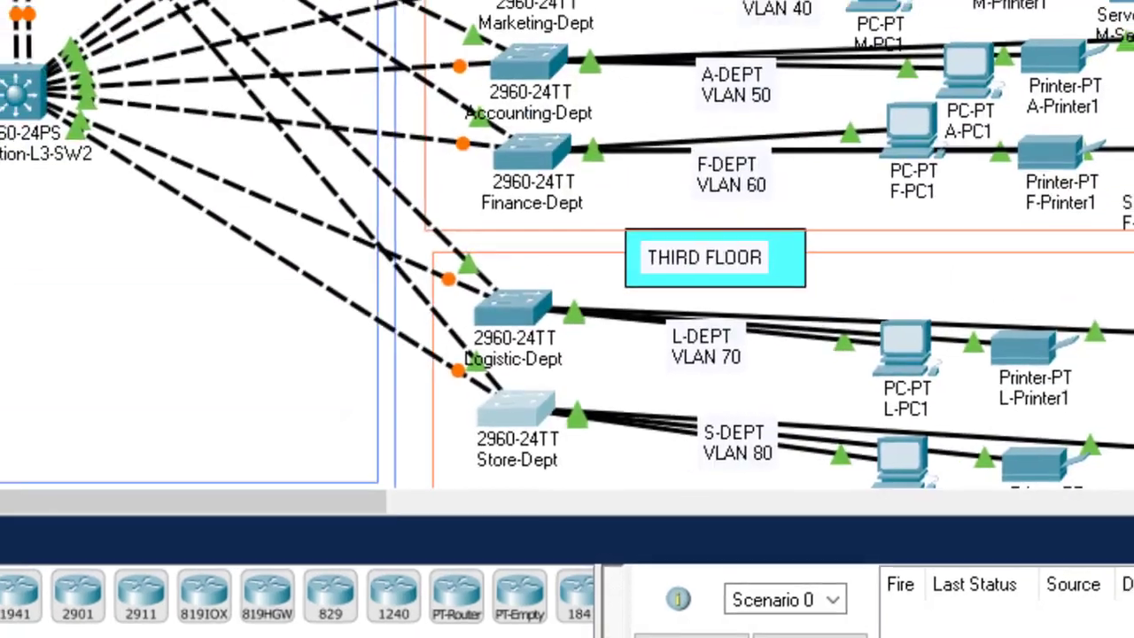
{"action": "scroll", "coordinate": [567, 292], "scroll_direction": "up", "scroll_amount": 3}
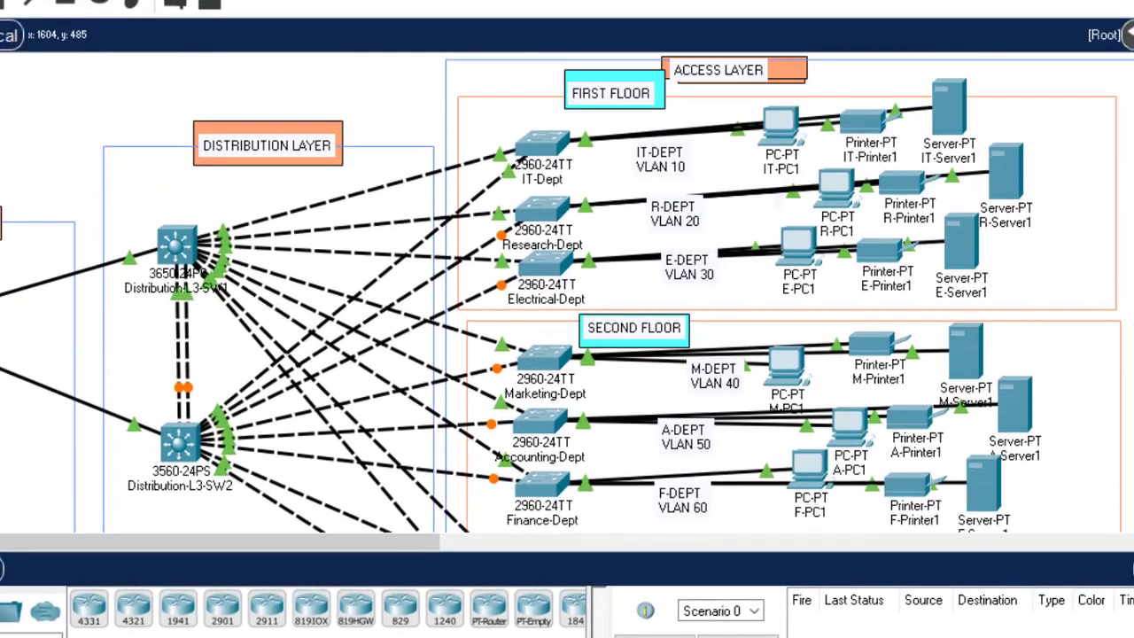
{"action": "scroll", "coordinate": [567, 292], "scroll_direction": "down", "scroll_amount": 6}
{"action": "scroll", "coordinate": [567, 292], "scroll_direction": "up", "scroll_amount": 3}
{"action": "scroll", "coordinate": [567, 292], "scroll_direction": "down", "scroll_amount": 2}
{"action": "scroll", "coordinate": [567, 292], "scroll_direction": "down", "scroll_amount": 3}
{"action": "scroll", "coordinate": [567, 293], "scroll_direction": "up", "scroll_amount": 7}
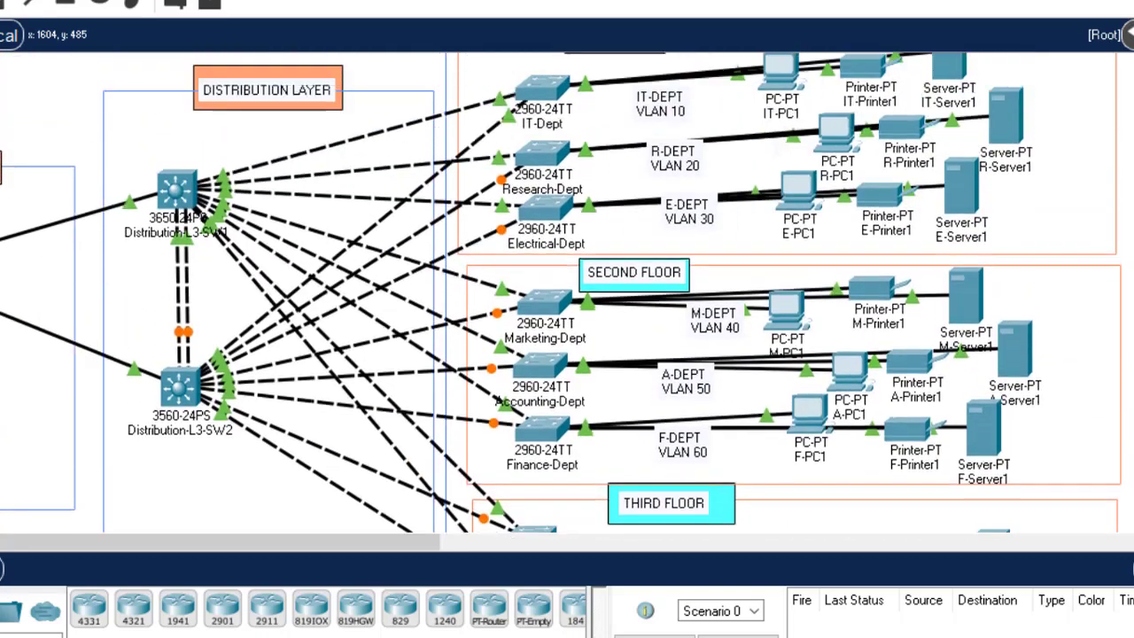
{"action": "scroll", "coordinate": [567, 293], "scroll_direction": "down", "scroll_amount": 11}
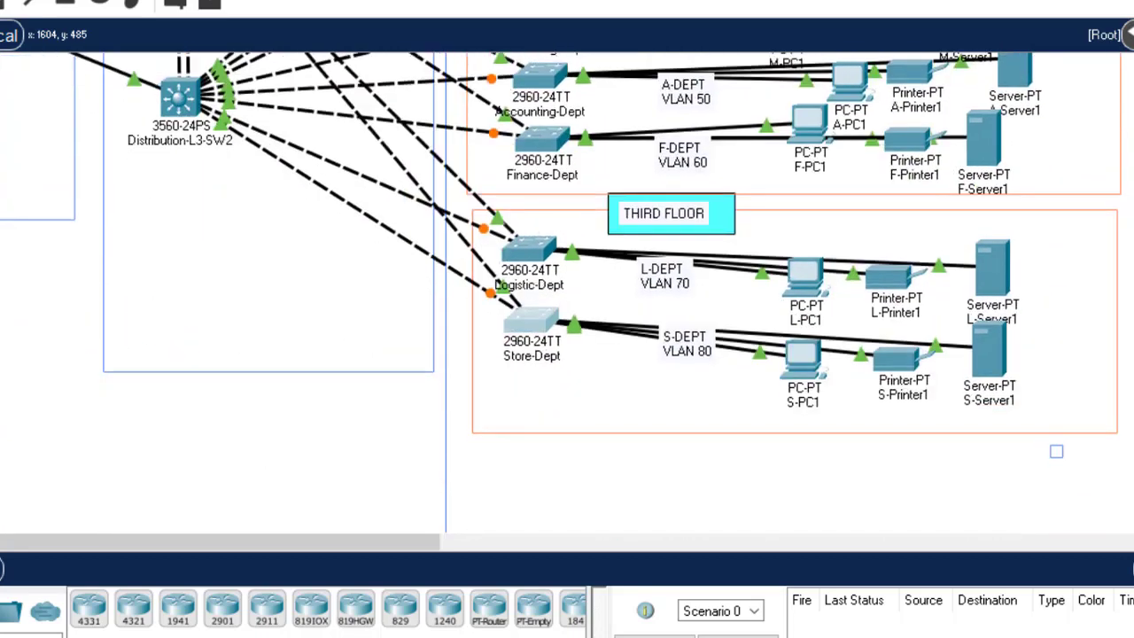
{"action": "scroll", "coordinate": [567, 292], "scroll_direction": "up", "scroll_amount": 4}
{"action": "scroll", "coordinate": [567, 293], "scroll_direction": "up", "scroll_amount": 5}
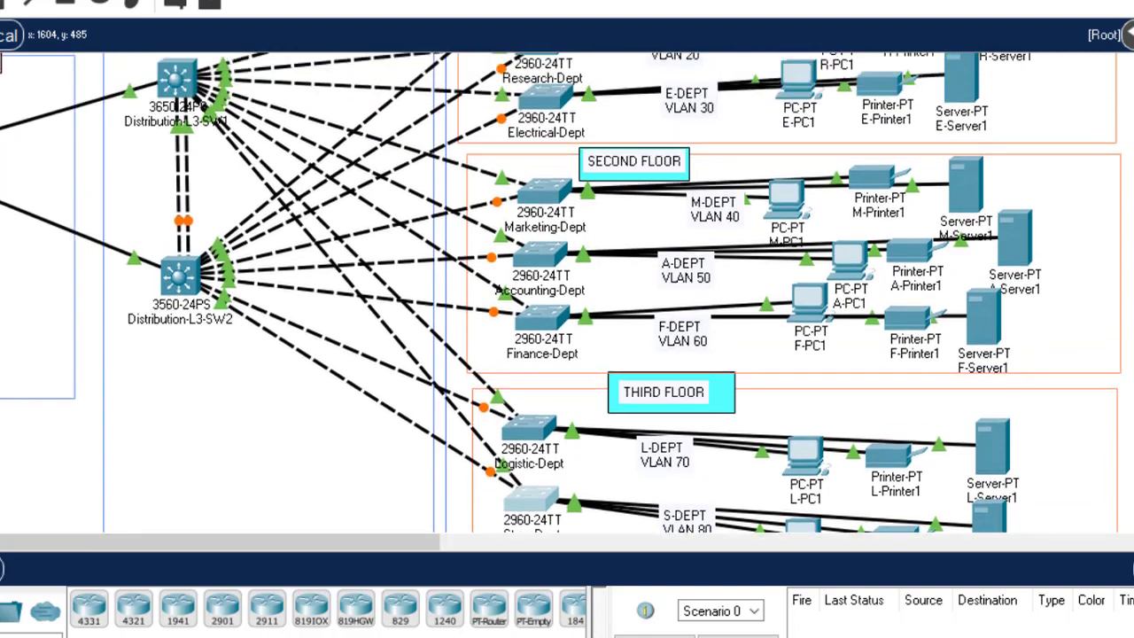
{"action": "scroll", "coordinate": [567, 292], "scroll_direction": "up", "scroll_amount": 4}
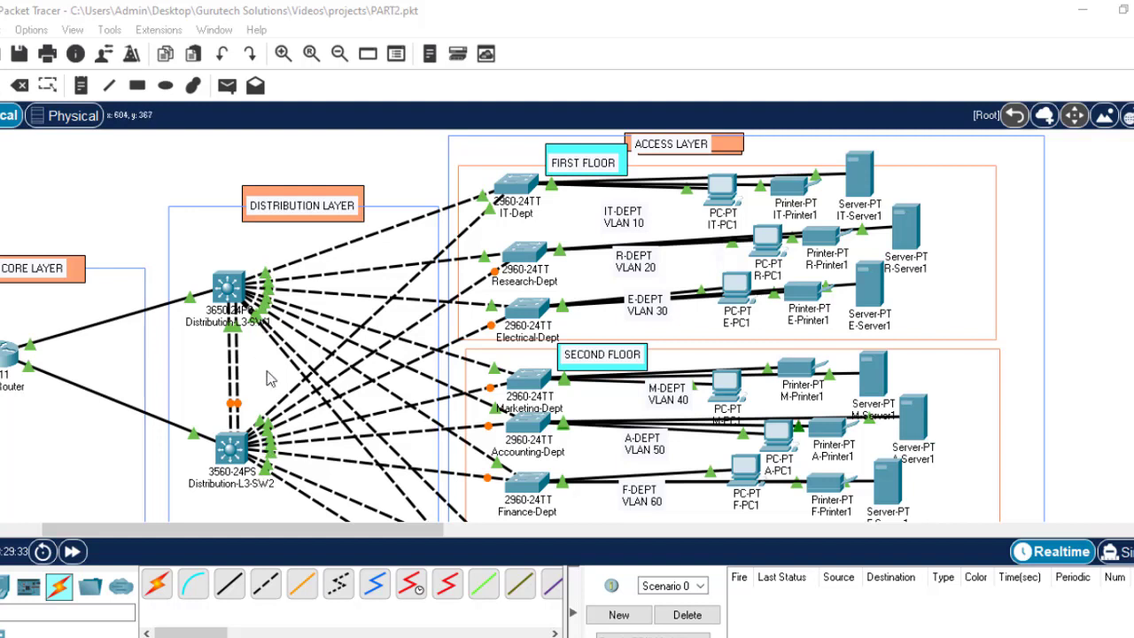
Step: Open the IT-Dept switch CLI, log in, and enter global configuration mode
{"action": "left_click", "coordinate": [518, 185]}
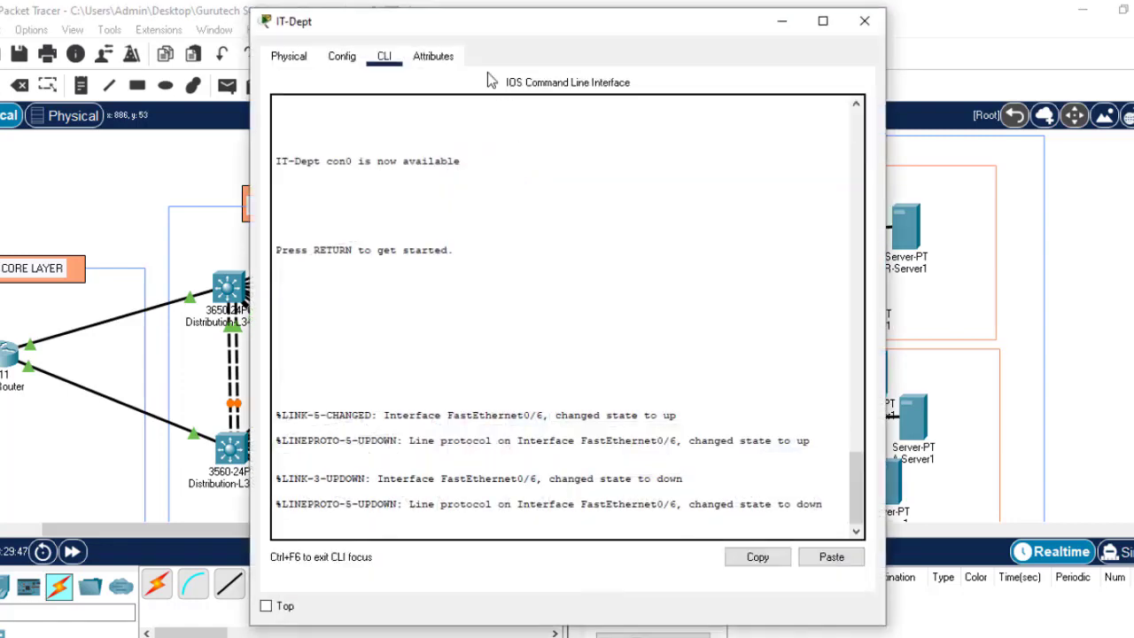
{"action": "left_click_drag", "start_coordinate": [544, 34], "coordinate": [753, 52]}
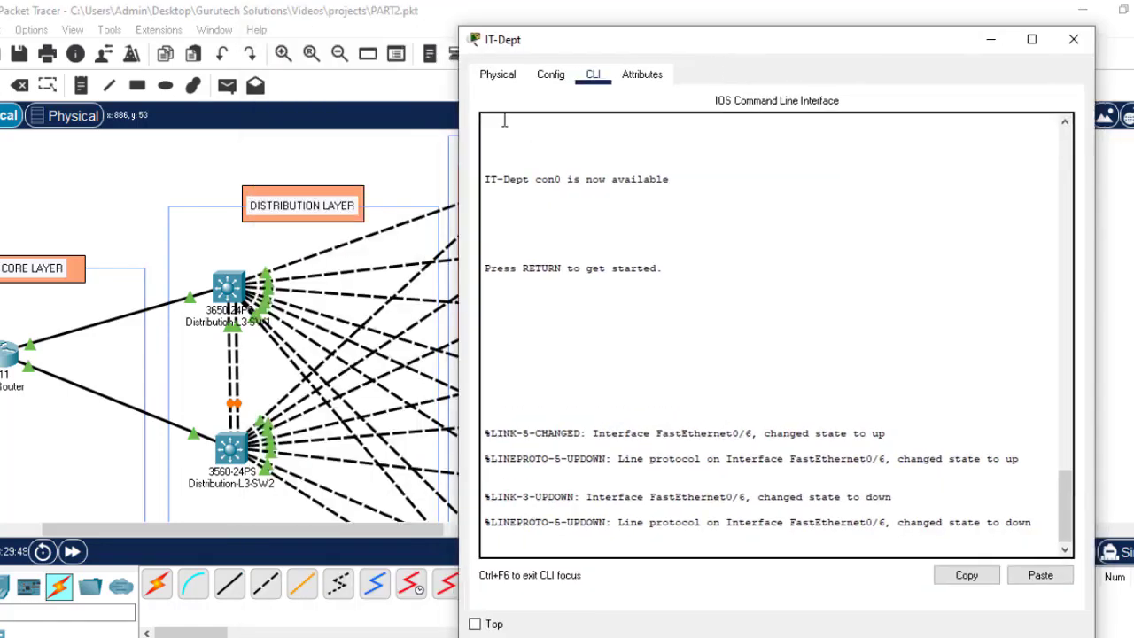
{"action": "left_click", "coordinate": [548, 77]}
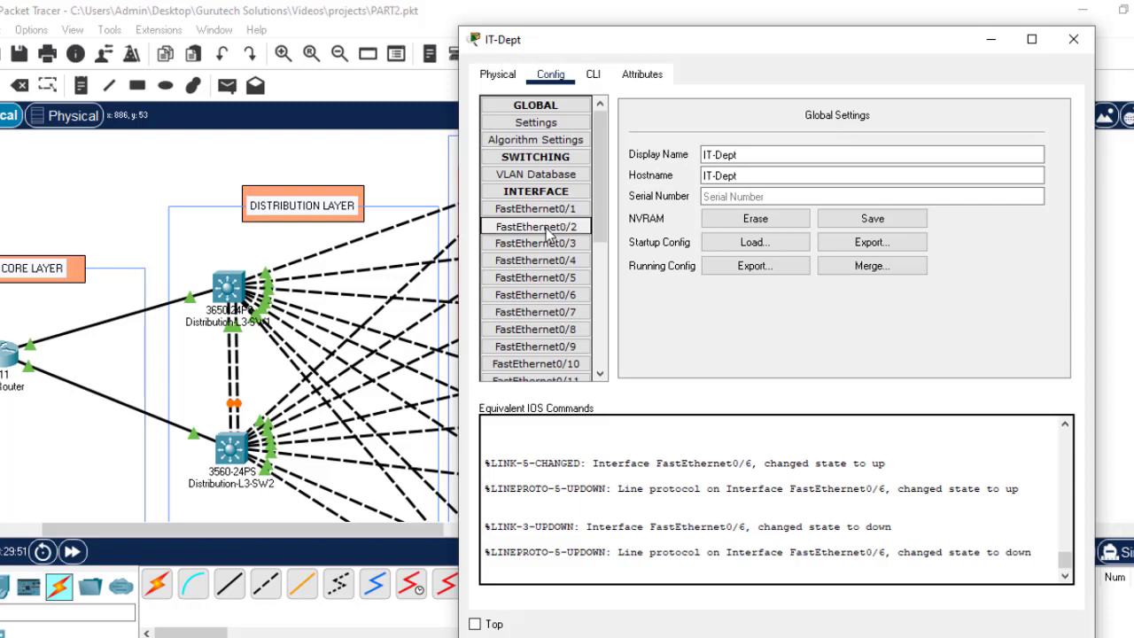
{"action": "left_click", "coordinate": [594, 79]}
{"action": "key", "text": "Return"}
{"action": "key", "text": "Return"}
{"action": "key", "text": "Return"}
{"action": "key", "text": "Return"}
{"action": "key", "text": "Return"}
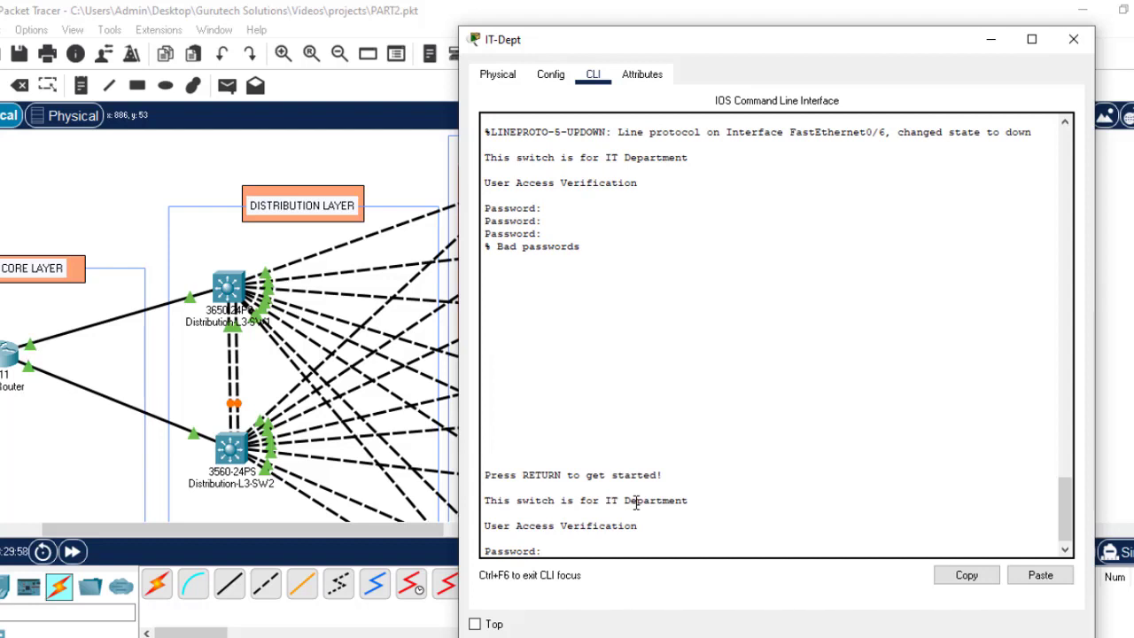
{"action": "key", "text": "Return"}
{"action": "key", "text": "Return"}
{"action": "key", "text": "Return"}
{"action": "key", "text": "Return"}
{"action": "type", "text": "ept>en"}
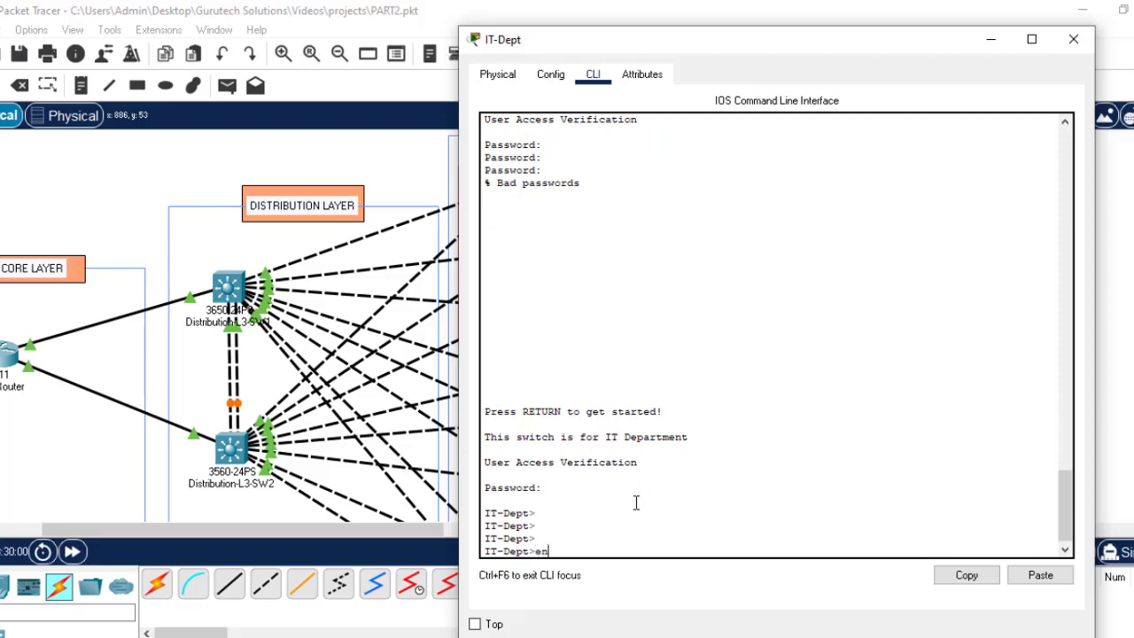
{"action": "key", "text": "Return"}
{"action": "type", "text": "co"}
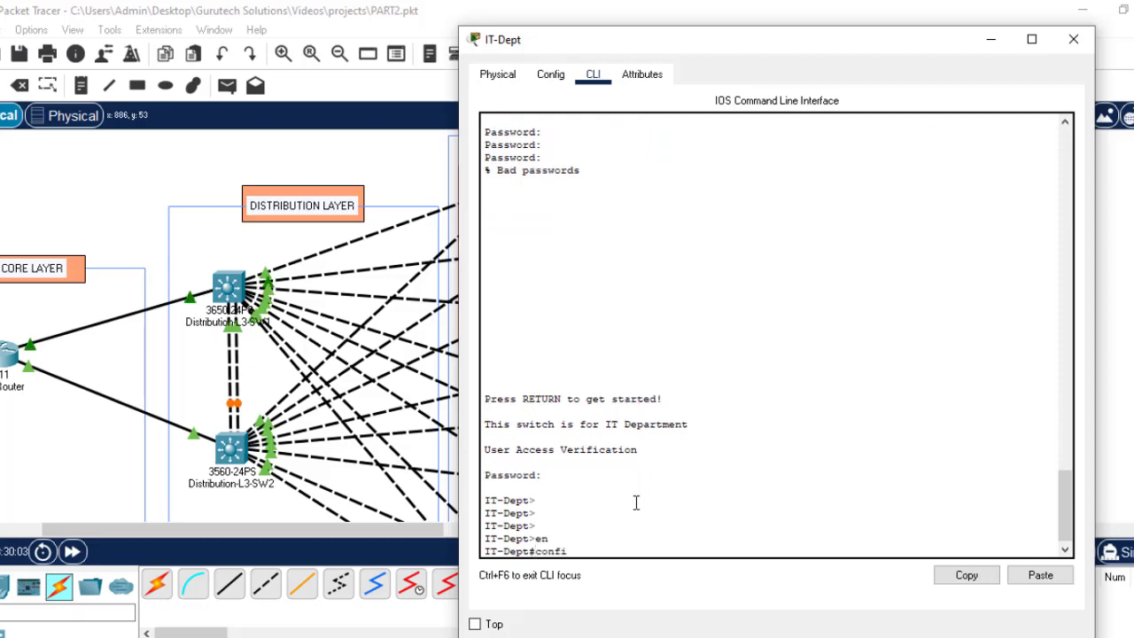
{"action": "type", "text": "nfi"}
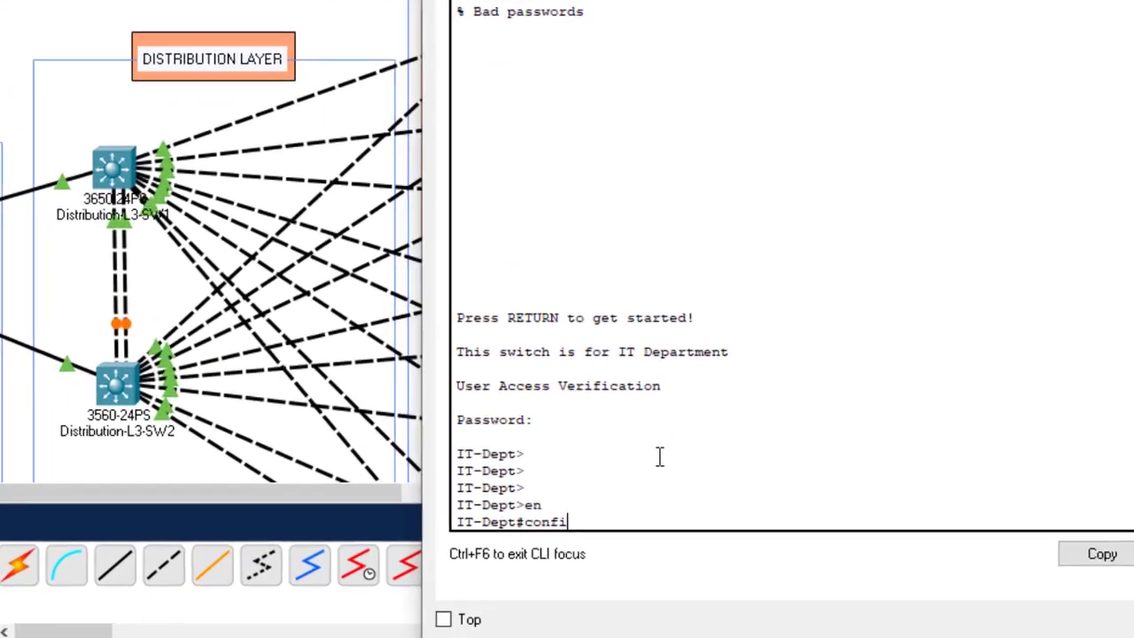
{"action": "key", "text": "Tab"}
{"action": "type", "text": "t"}
{"action": "key", "text": "Return"}
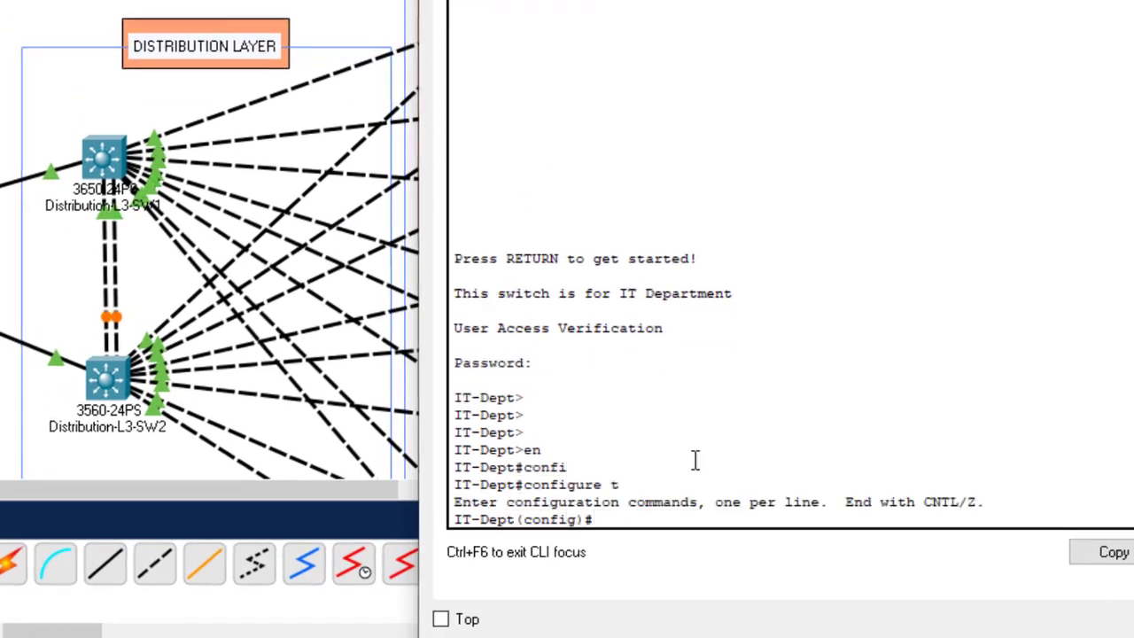
Step: Select the interface range Fa0/1–2 on the IT-Dept switch
{"action": "type", "text": "int range"}
{"action": "left_click", "coordinate": [1133, 0]}
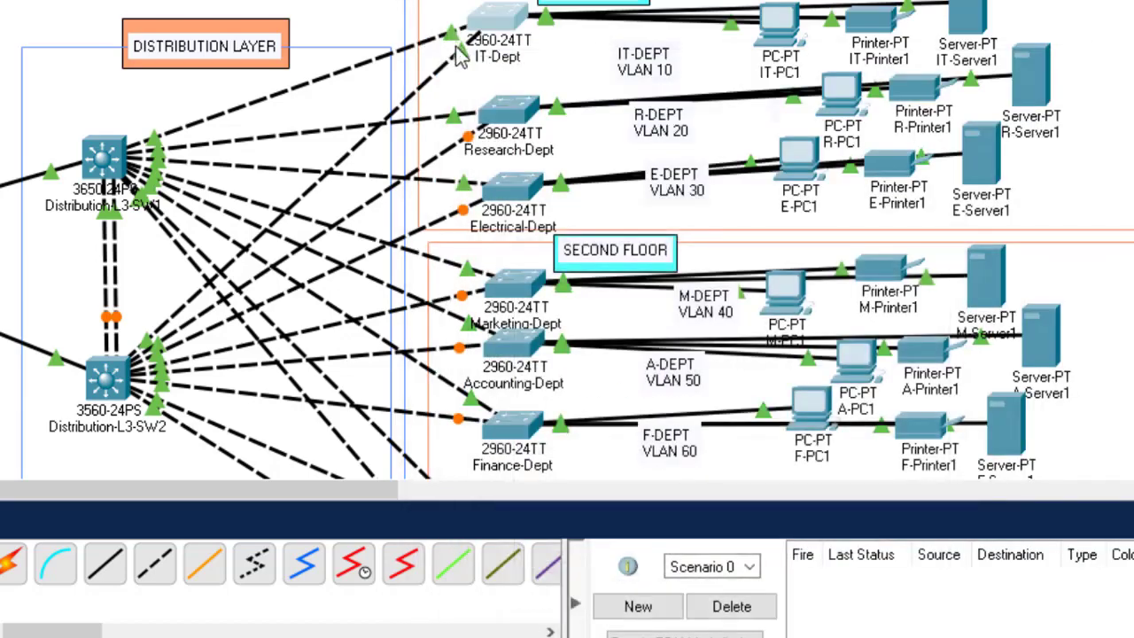
{"action": "mouse_move", "coordinate": [460, 55]}
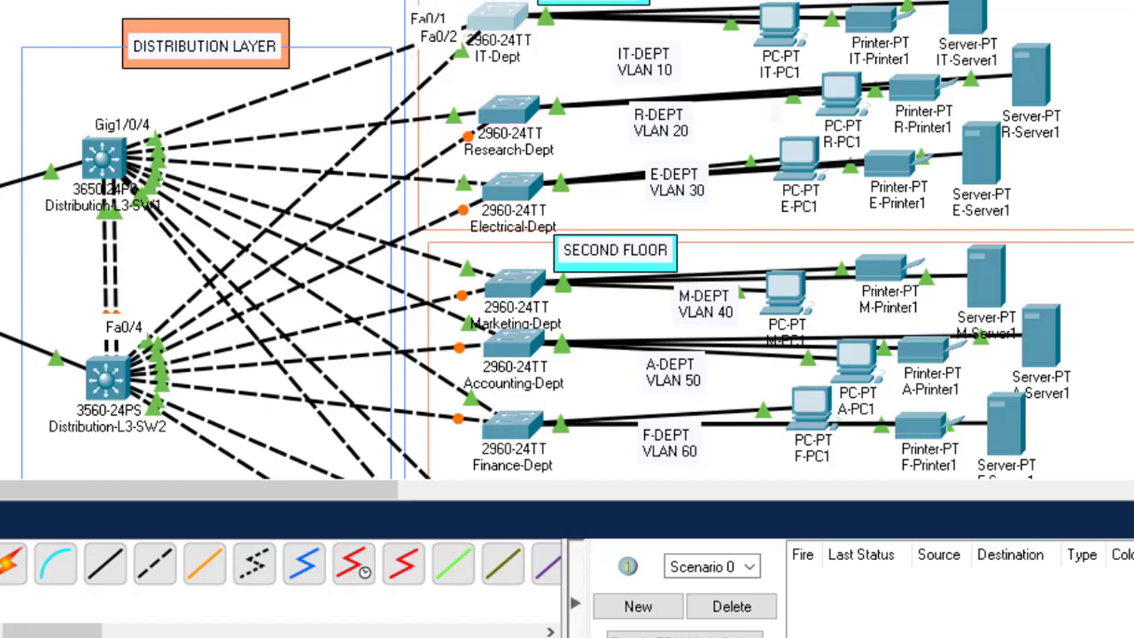
{"action": "left_click", "coordinate": [708, 581]}
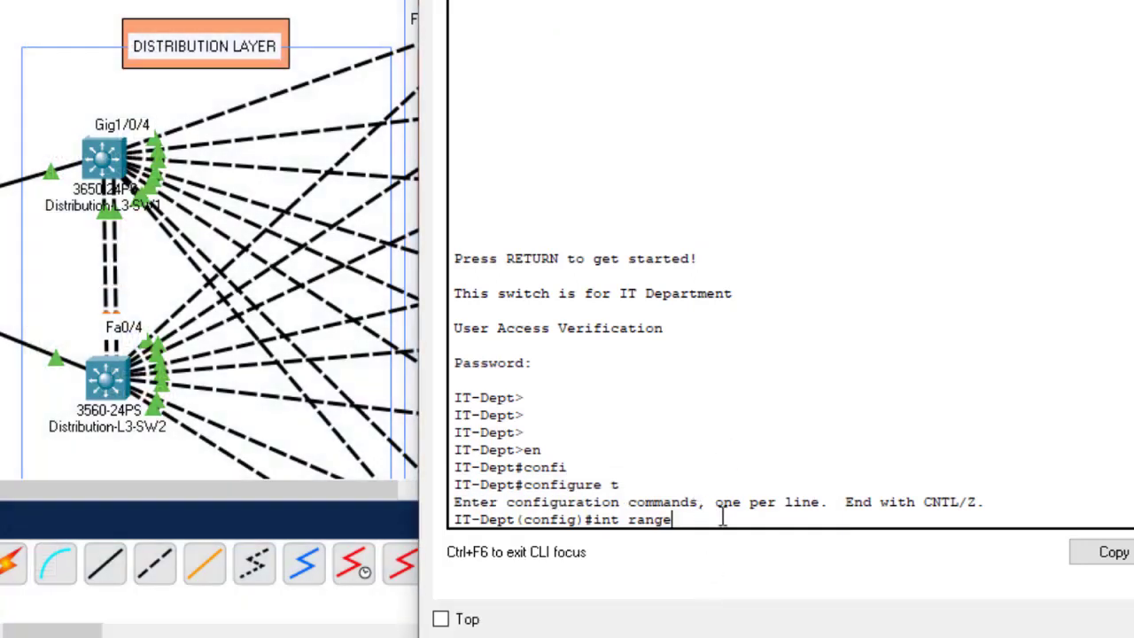
{"action": "type", "text": "fa0/"}
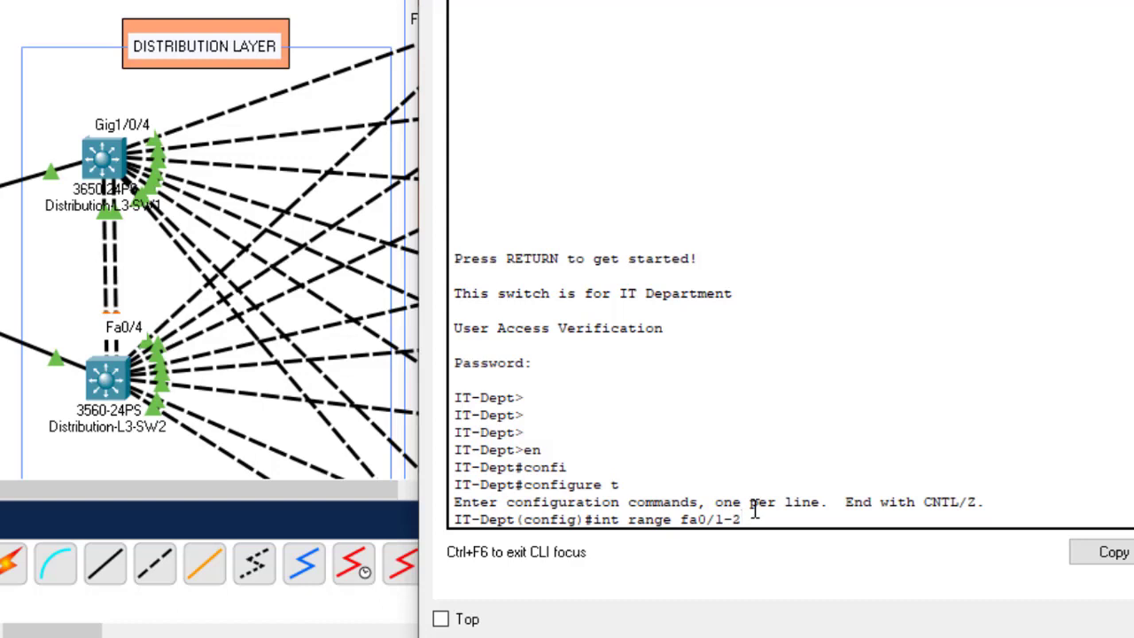
{"action": "type", "text": "1-2"}
{"action": "key", "text": "Return"}
Step: Set Fa0/1–2 to switchport mode trunk, save with 'do wr', and close the console
{"action": "type", "text": "s"}
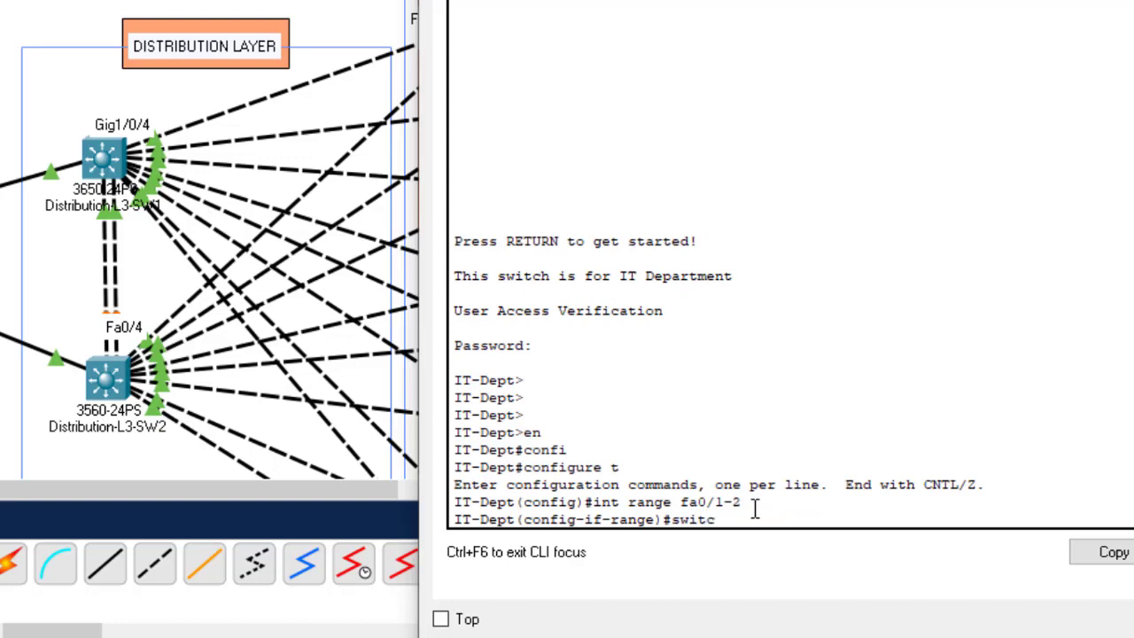
{"action": "type", "text": "witc"}
{"action": "key", "text": "Tab"}
{"action": "type", "text": "mo"}
{"action": "key", "text": "Tab"}
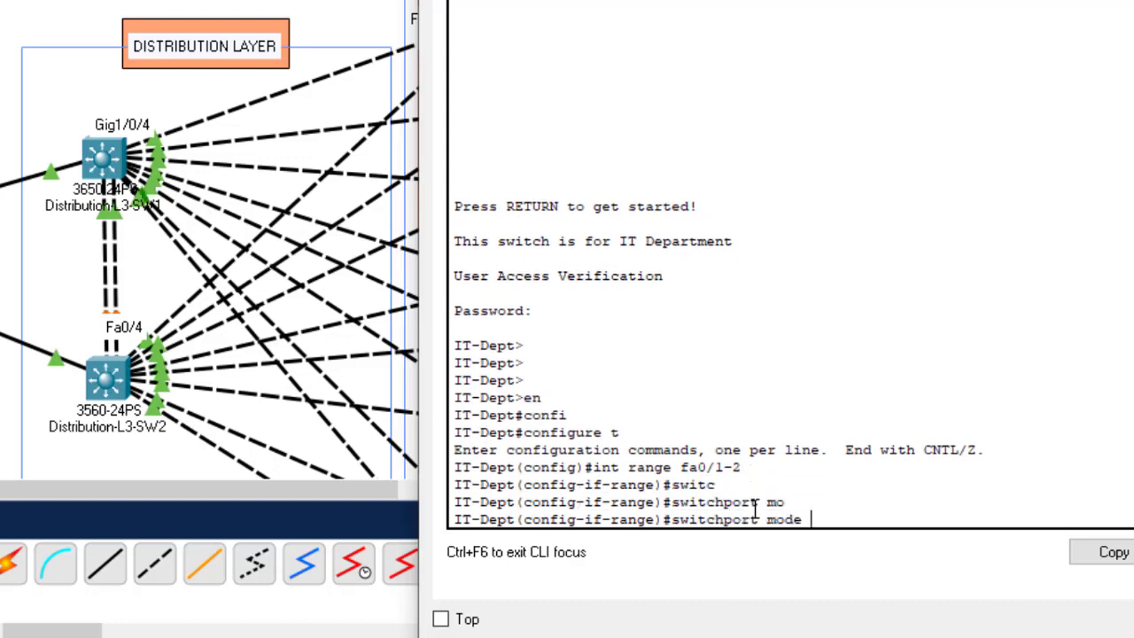
{"action": "type", "text": "tr"}
{"action": "key", "text": "Tab"}
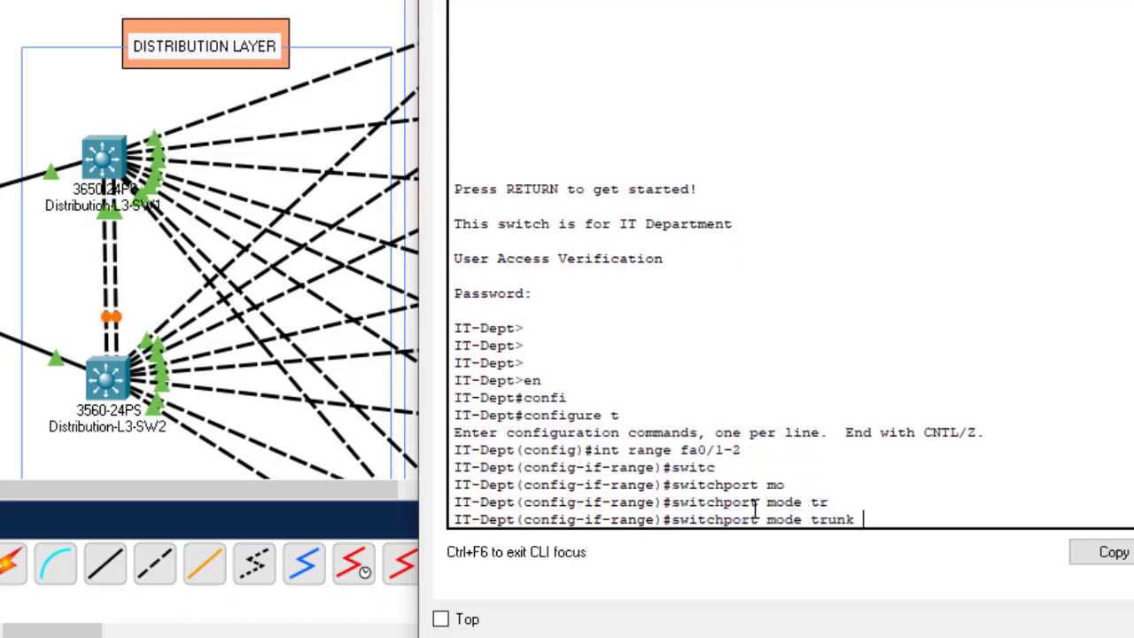
{"action": "key", "text": "Return"}
{"action": "key", "text": "Return"}
{"action": "key", "text": "Return"}
{"action": "key", "text": "Return"}
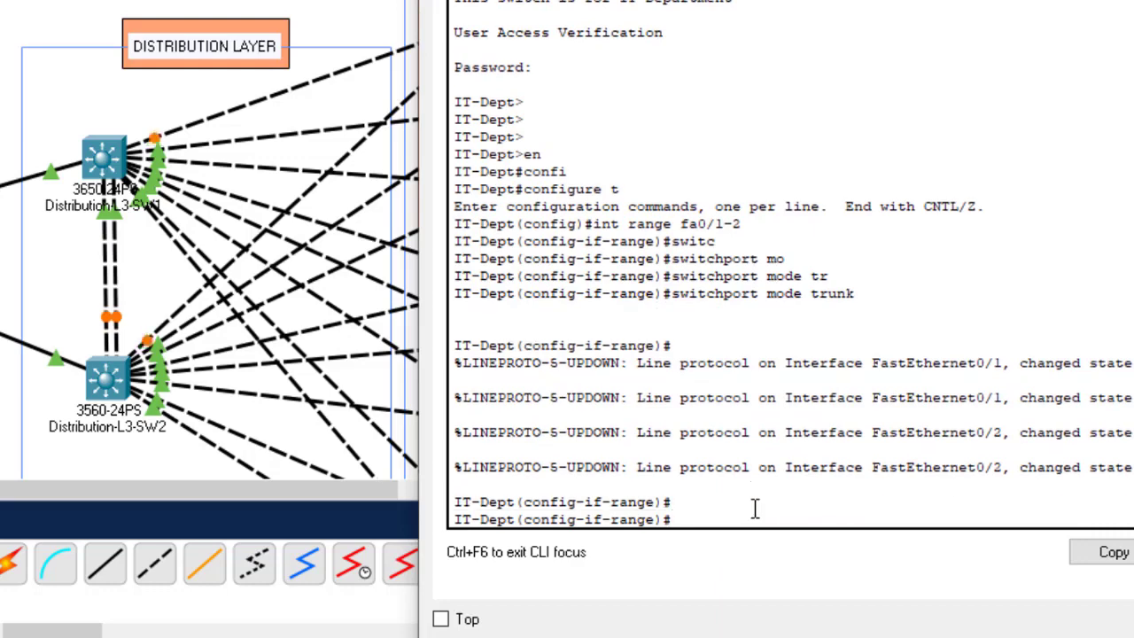
{"action": "type", "text": "do wr"}
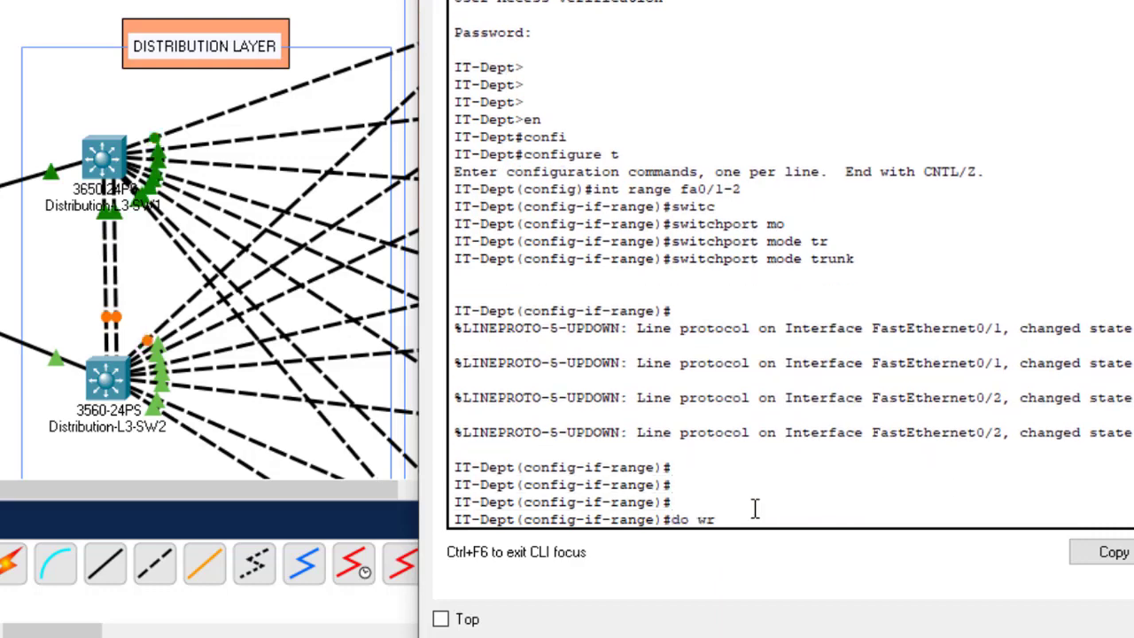
{"action": "key", "text": "Return"}
{"action": "left_click", "coordinate": [1133, 0]}
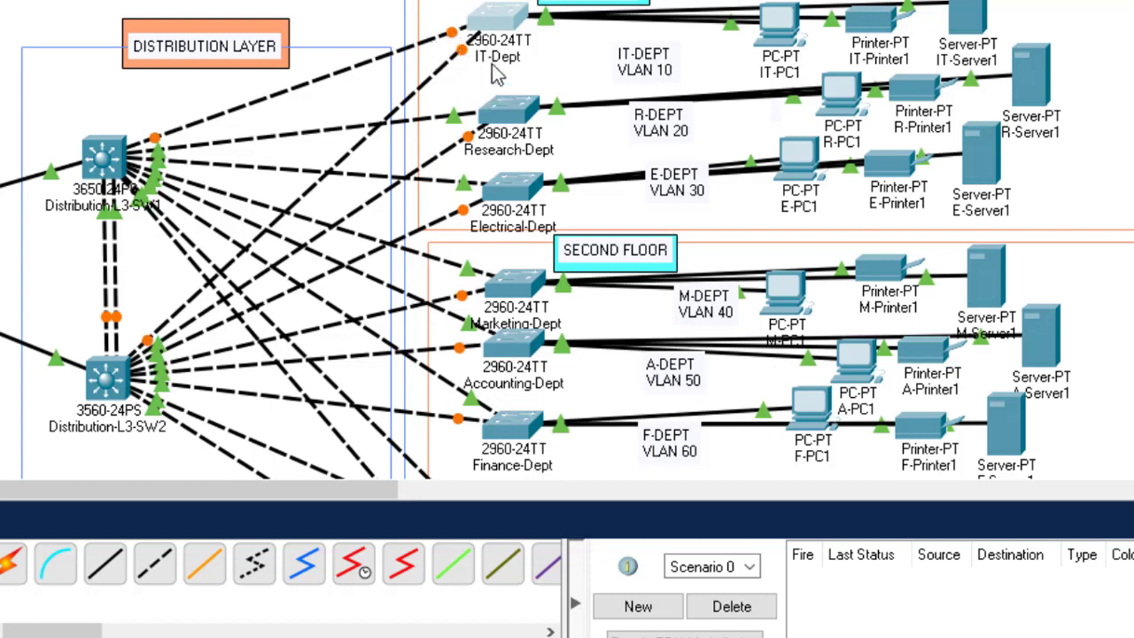
Step: Log into the Research-Dept switch console and enter global configuration mode
{"action": "left_click", "coordinate": [511, 122]}
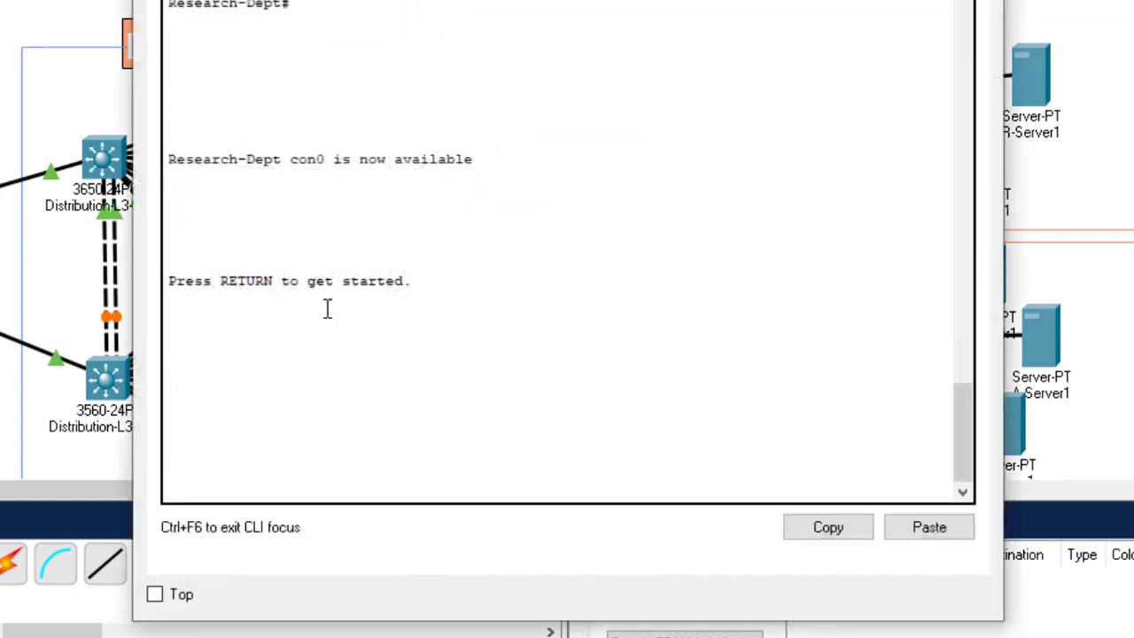
{"action": "key", "text": "Return"}
{"action": "key", "text": "Return"}
{"action": "key", "text": "Return"}
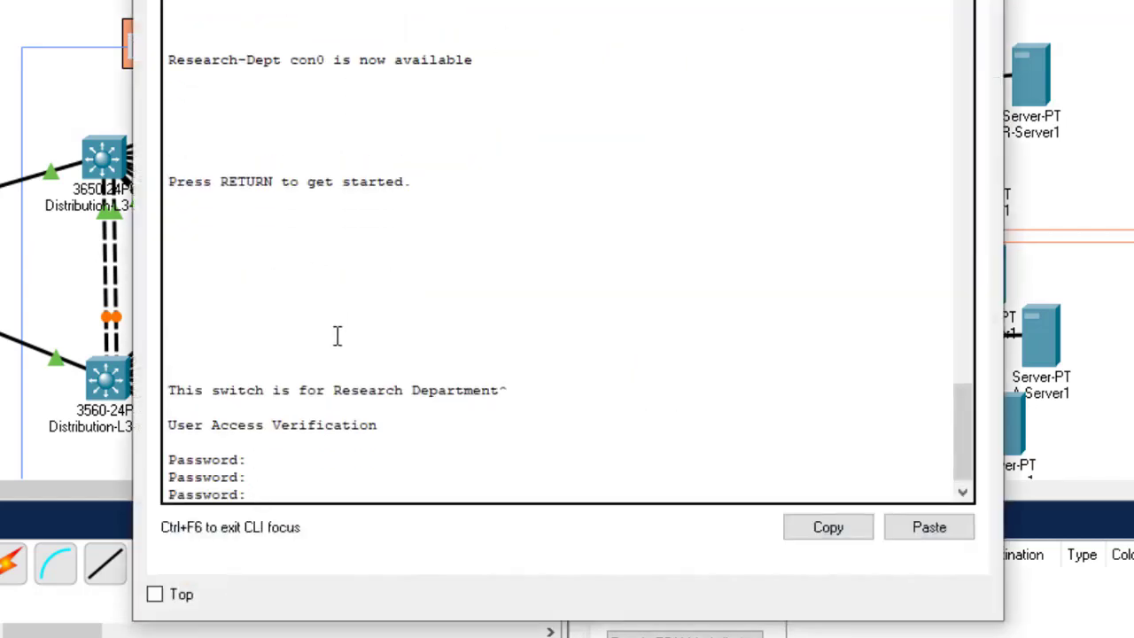
{"action": "key", "text": "Return"}
{"action": "key", "text": "Return"}
{"action": "key", "text": "Return"}
{"action": "type", "text": "esearch-Dept>e"}
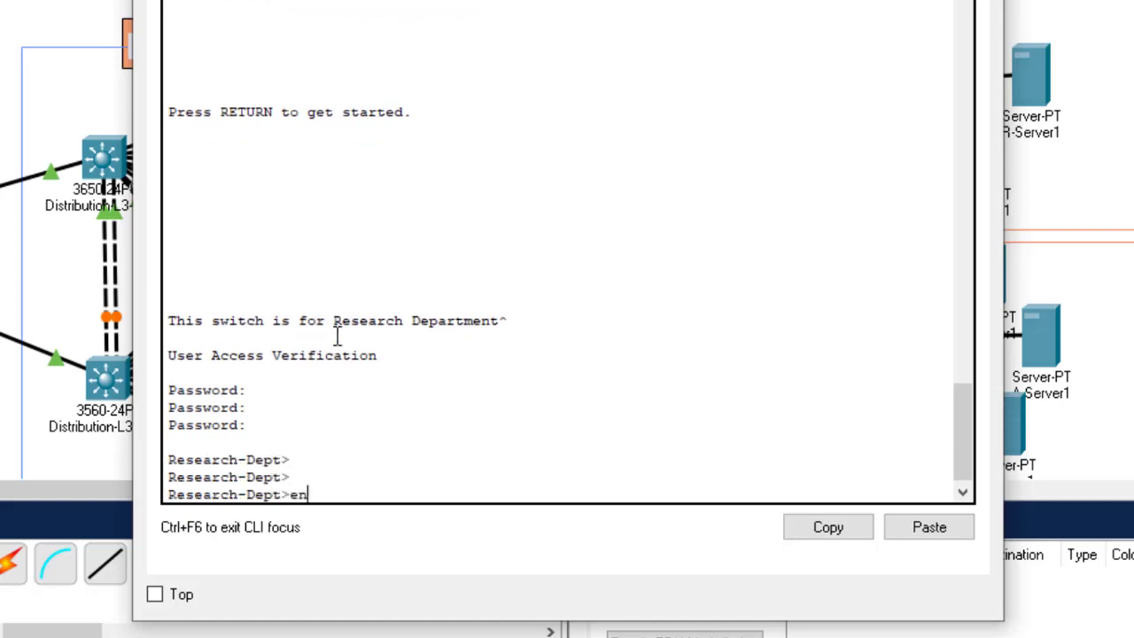
{"action": "type", "text": "n"}
{"action": "key", "text": "Return"}
{"action": "type", "text": "confi"}
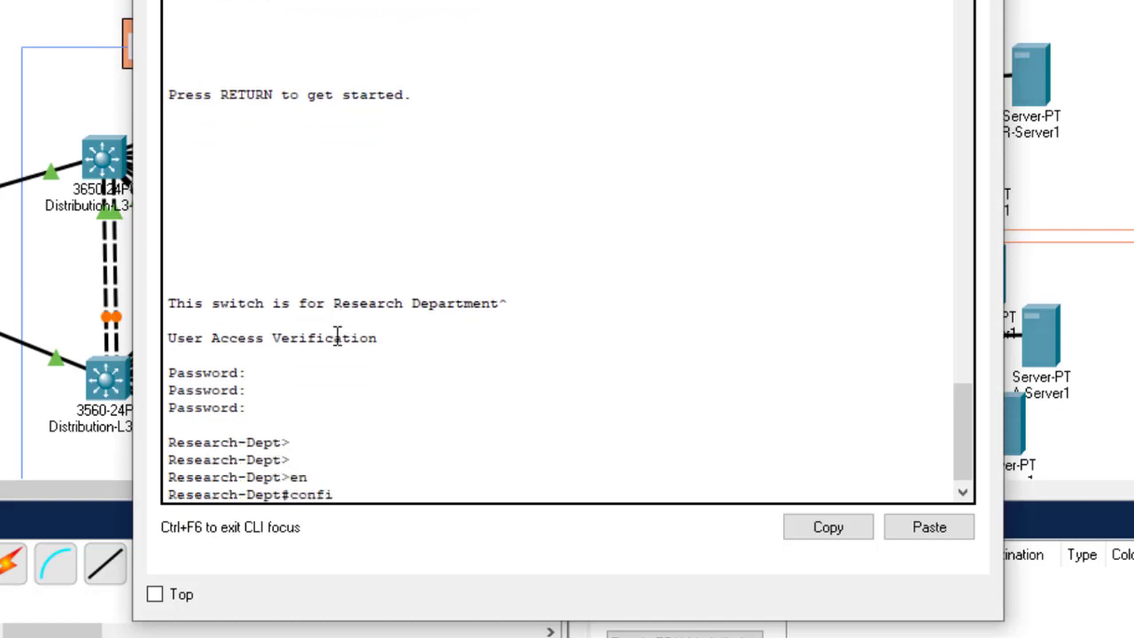
{"action": "type", "text": "g t"}
{"action": "key", "text": "Return"}
{"action": "key", "text": "Return"}
{"action": "key", "text": "Return"}
{"action": "key", "text": "Return"}
{"action": "key", "text": "Return"}
{"action": "key", "text": "Return"}
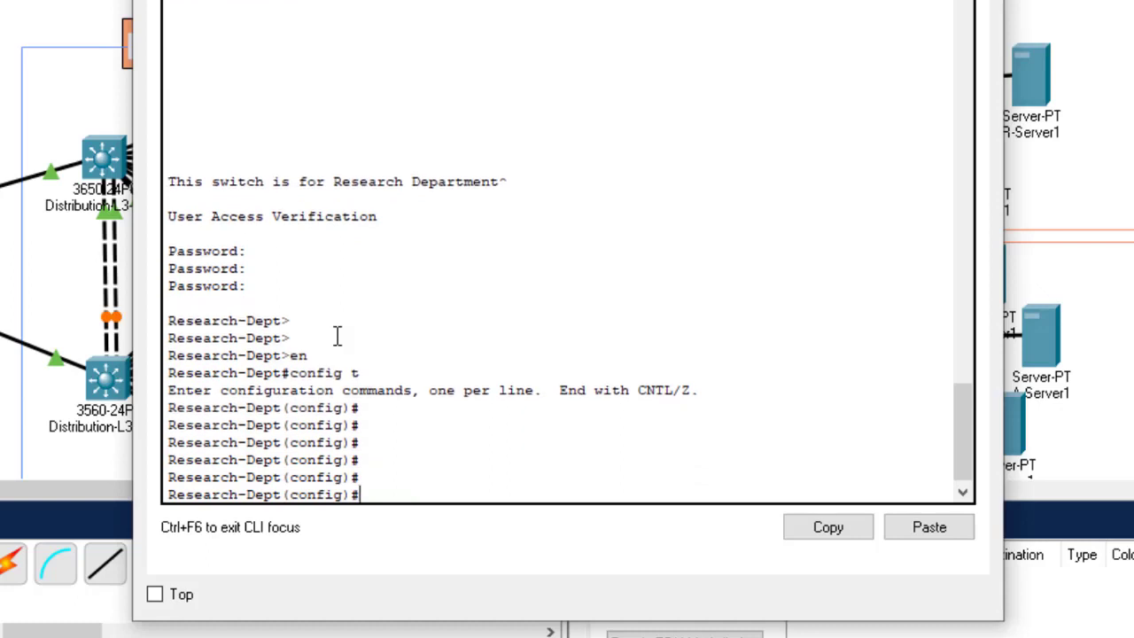
Step: Select the interface range Fa0/1–2 on the Research-Dept switch
{"action": "type", "text": "int ran"}
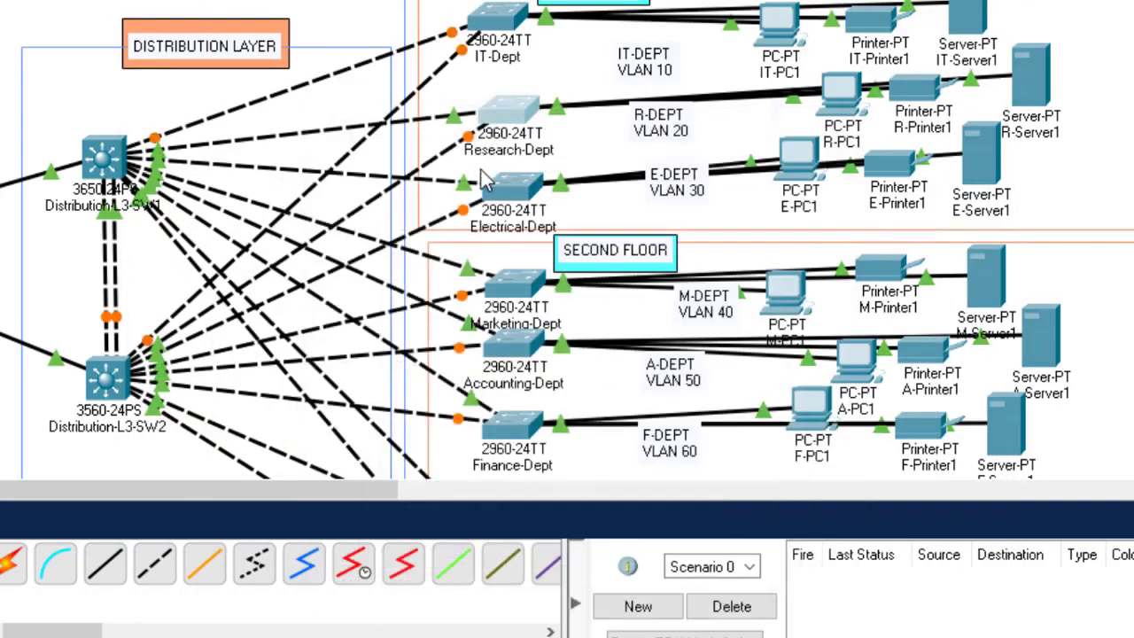
{"action": "mouse_move", "coordinate": [461, 126]}
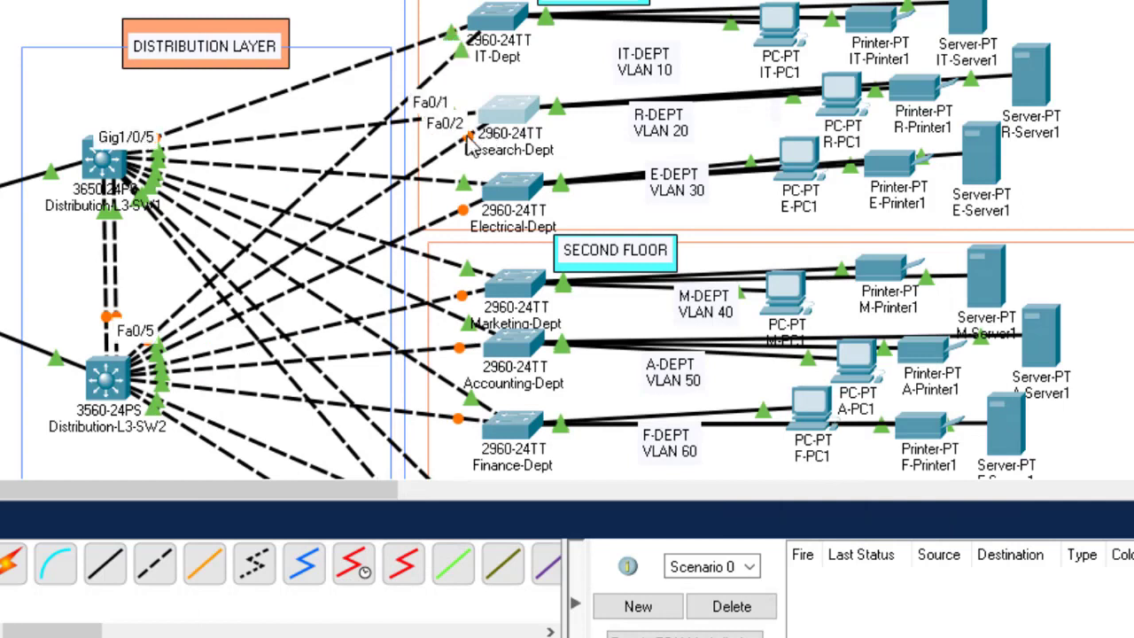
{"action": "left_click", "coordinate": [514, 114]}
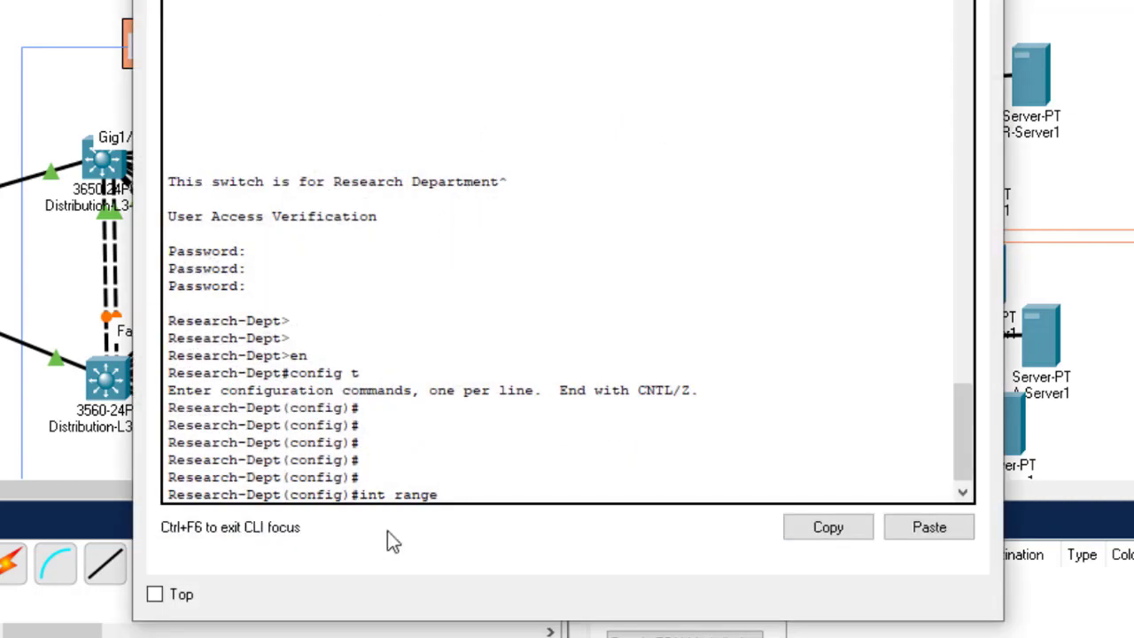
{"action": "left_click", "coordinate": [506, 475]}
{"action": "type", "text": "fa0/1-"}
{"action": "key", "text": "Return"}
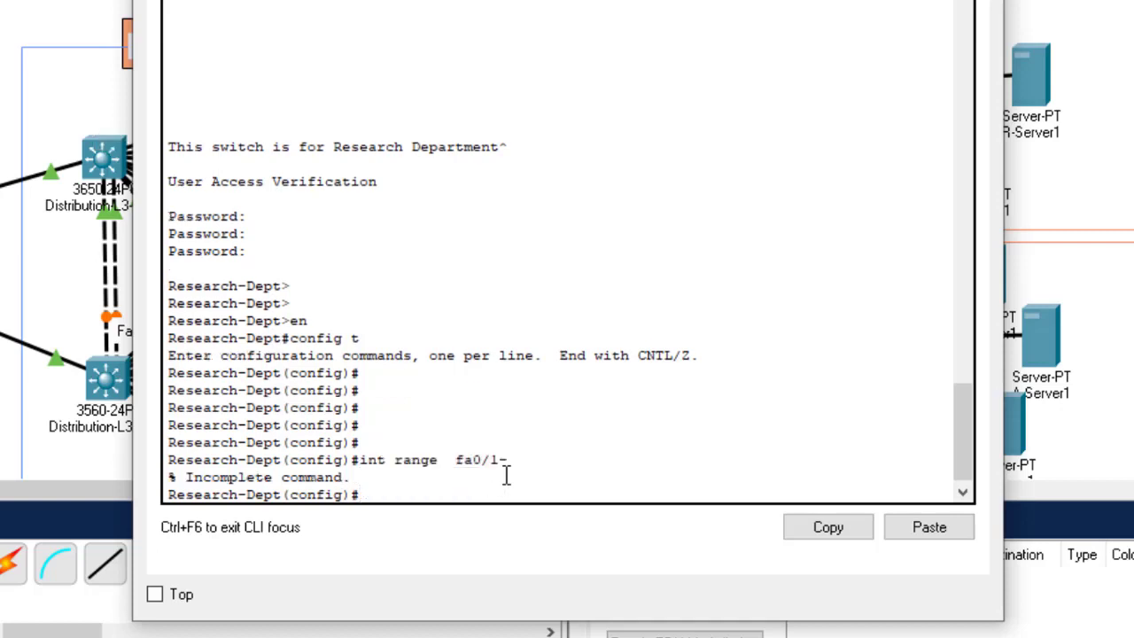
{"action": "key", "text": "Up"}
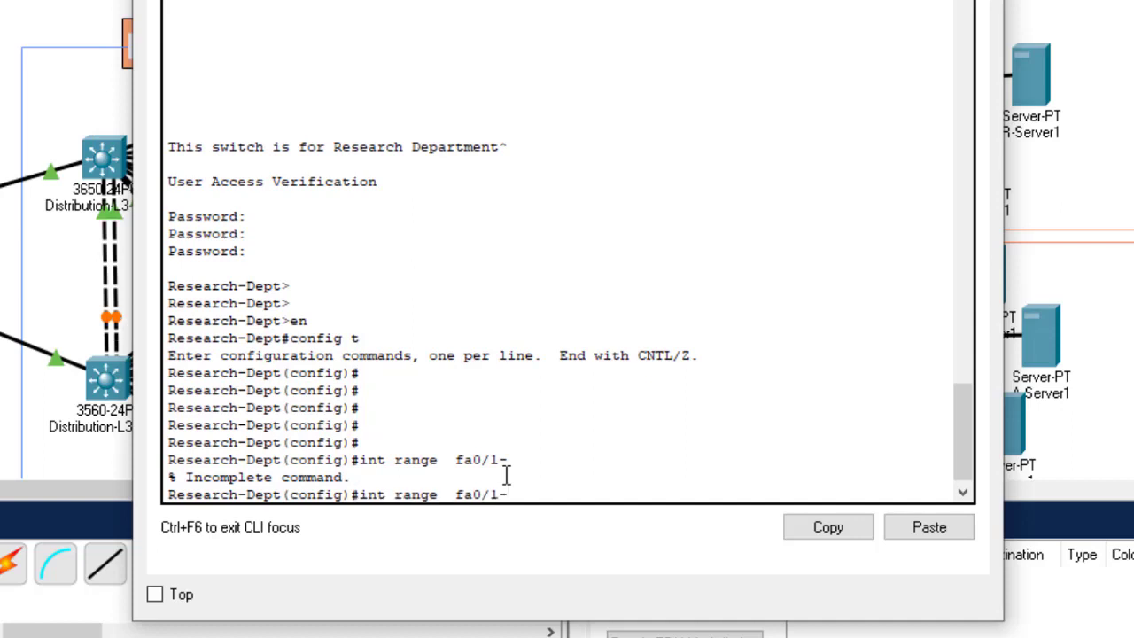
{"action": "type", "text": "2"}
{"action": "key", "text": "Return"}
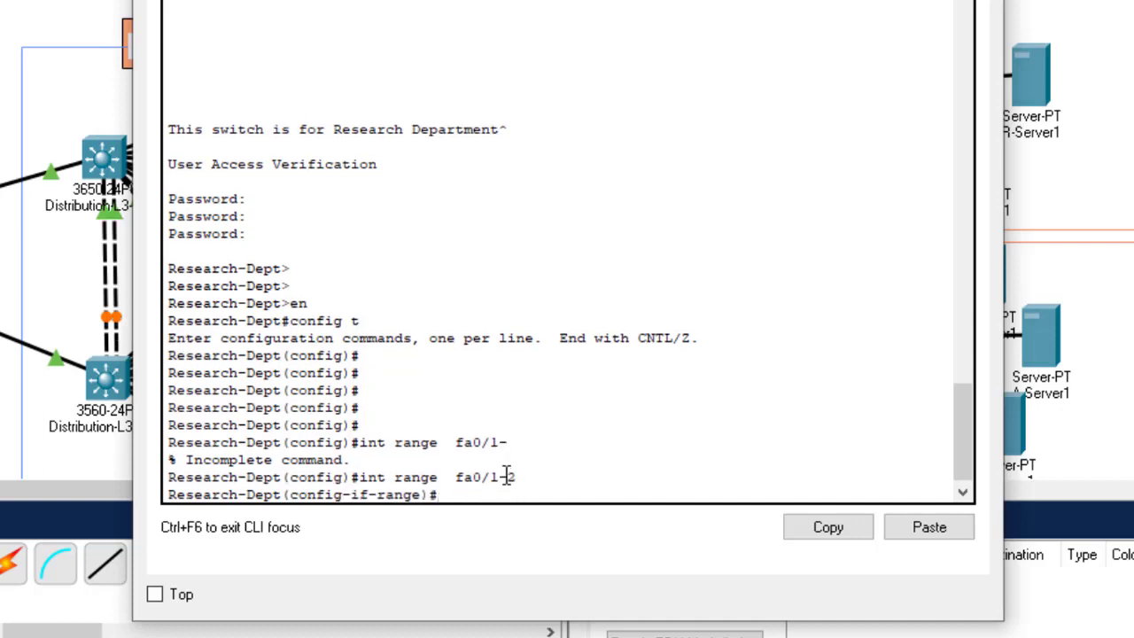
Step: Set Fa0/1–2 to switchport mode trunk, save with do wr, and close the switch window
{"action": "type", "text": "swi"}
{"action": "key", "text": "Tab"}
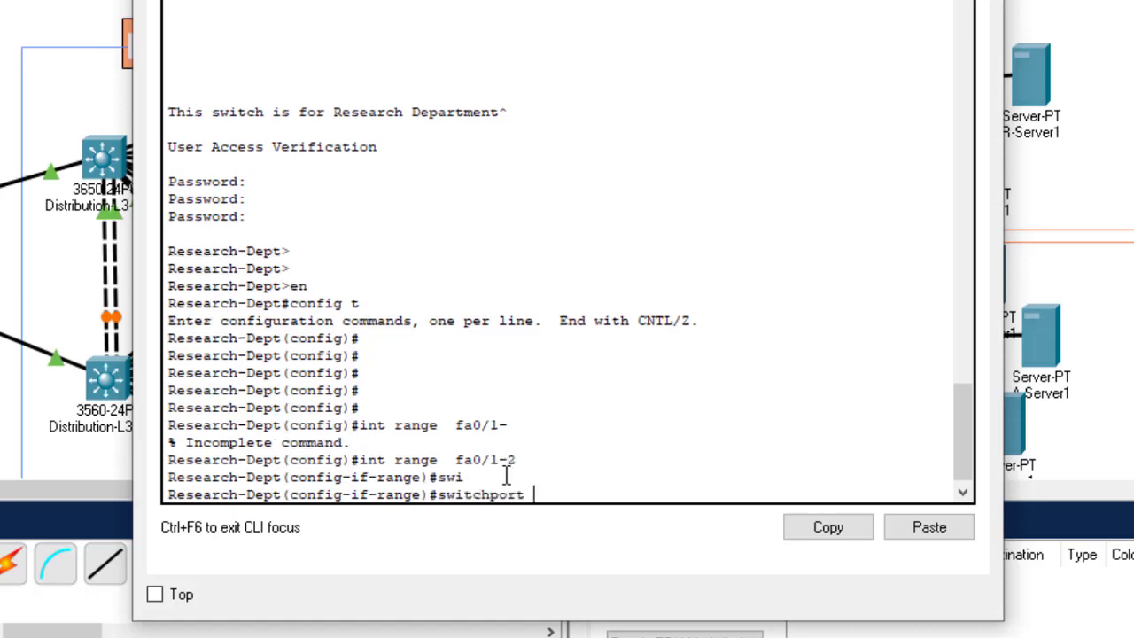
{"action": "type", "text": "mo"}
{"action": "key", "text": "Tab"}
{"action": "type", "text": "tr"}
{"action": "key", "text": "Tab"}
{"action": "key", "text": "Return"}
{"action": "type", "text": "do"}
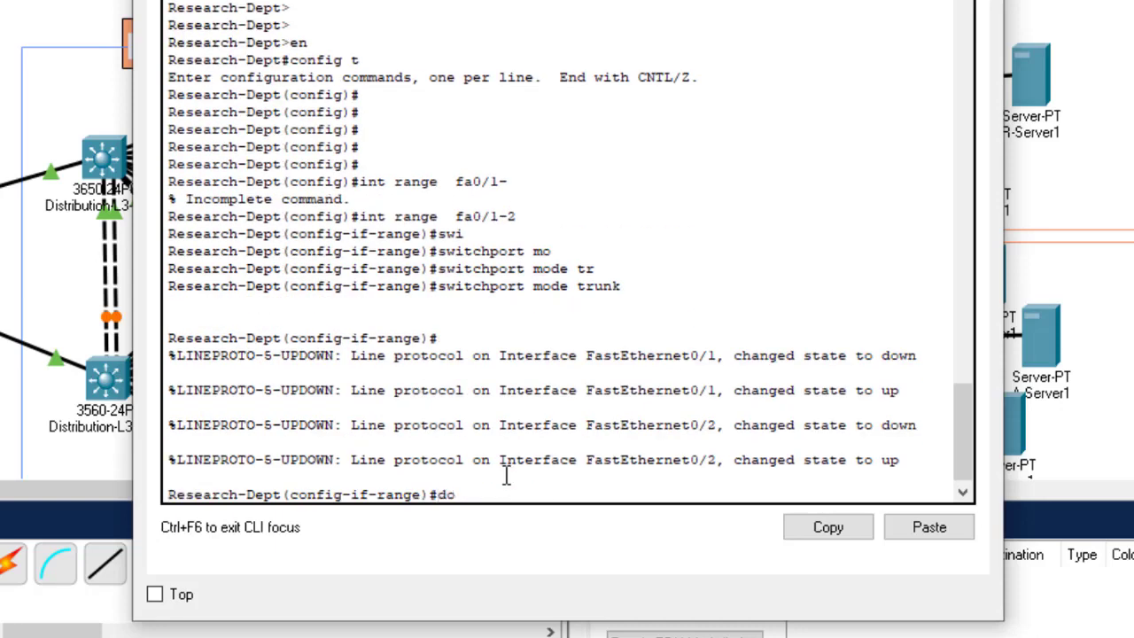
{"action": "type", "text": " wr"}
{"action": "key", "text": "Return"}
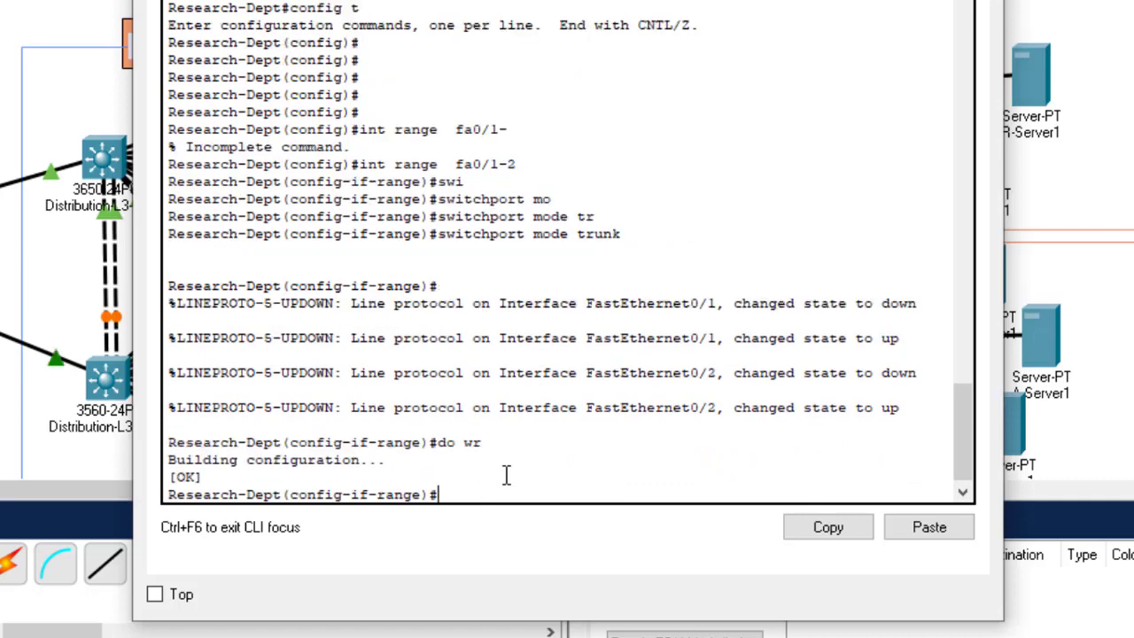
{"action": "left_click", "coordinate": [983, 0]}
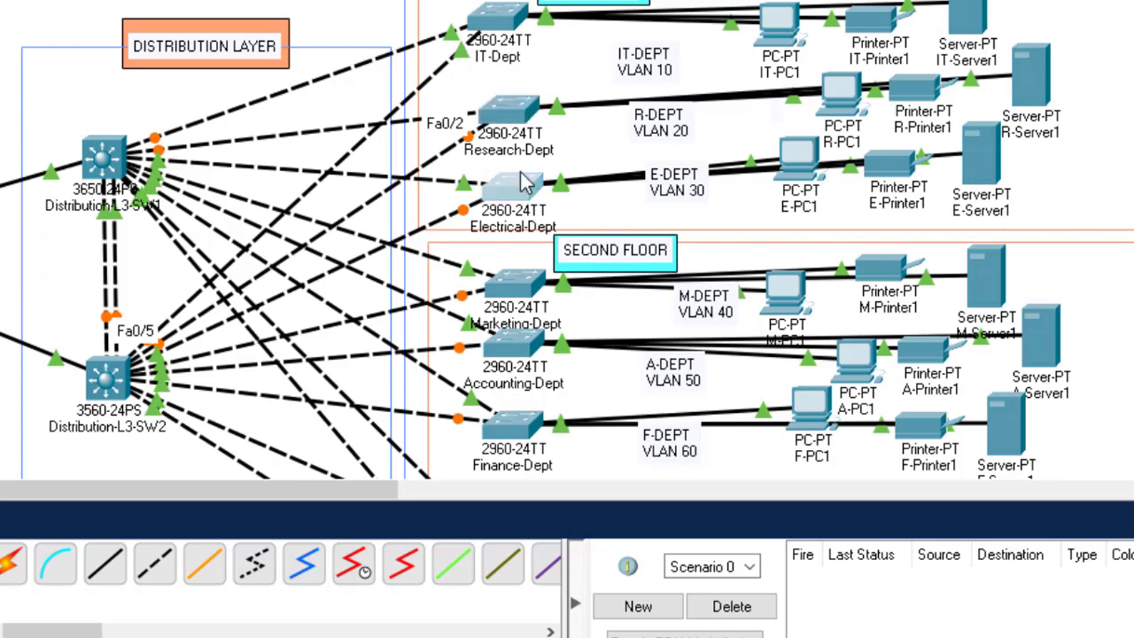
Step: Log into the Electrical-Dept switch and reach global configuration mode, fixing the 'confiig t' typo
{"action": "left_click", "coordinate": [522, 185]}
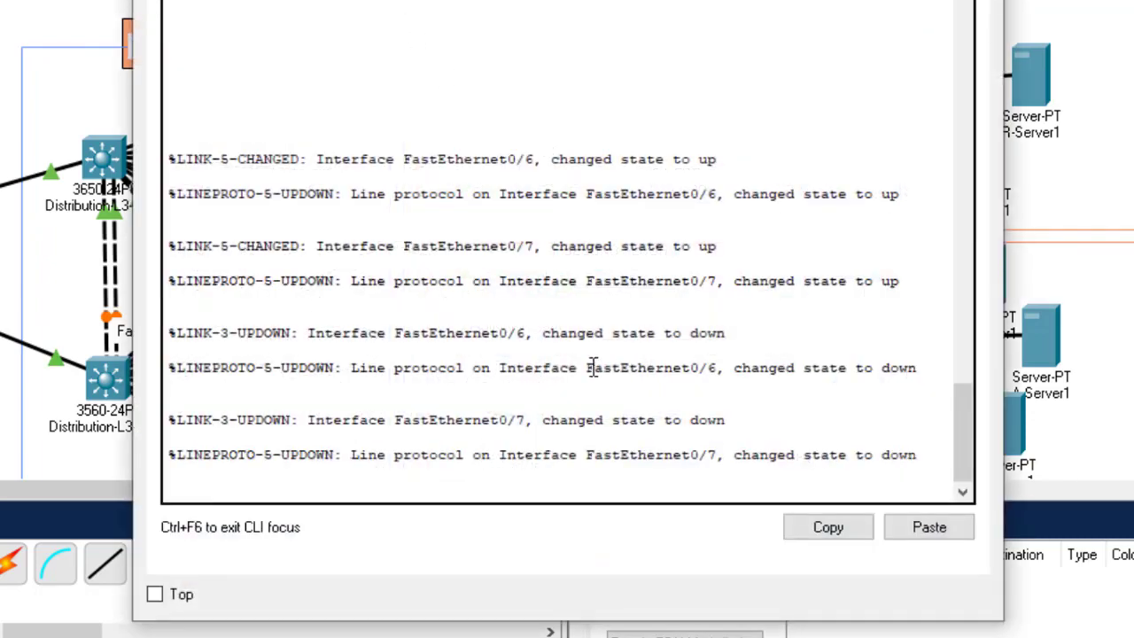
{"action": "key", "text": "Return"}
{"action": "key", "text": "Return"}
{"action": "key", "text": "Return"}
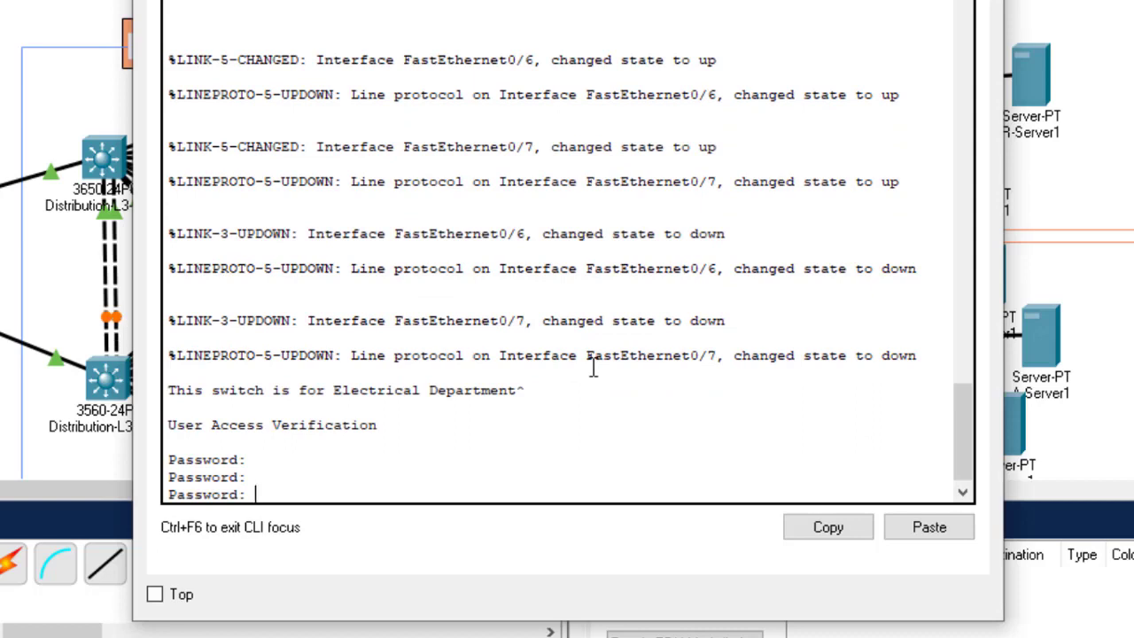
{"action": "key", "text": "Return"}
{"action": "type", "text": "en"}
{"action": "key", "text": "Return"}
{"action": "type", "text": "confiig"}
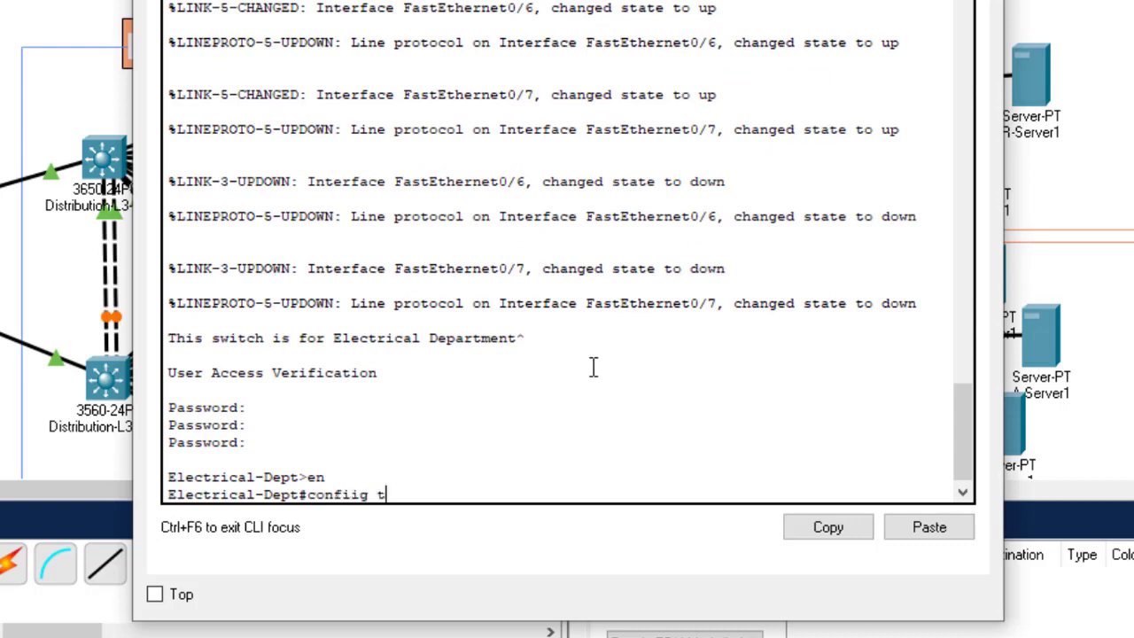
{"action": "type", "text": " t"}
{"action": "key", "text": "Return"}
{"action": "key", "text": "Up"}
{"action": "key", "text": "Left"}
{"action": "key", "text": "Left"}
{"action": "key", "text": "BackSpace"}
{"action": "key", "text": "Return"}
{"action": "key", "text": "Return"}
{"action": "key", "text": "Return"}
{"action": "key", "text": "Return"}
{"action": "key", "text": "Return"}
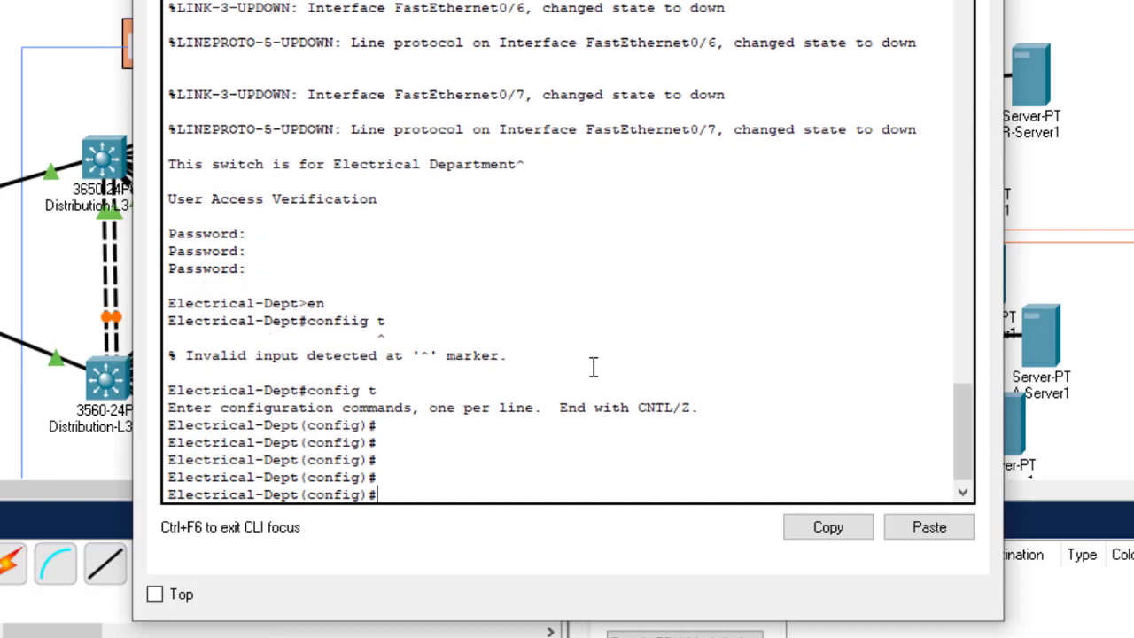
Step: Make Fa0/1–2 trunk ports with switchport mode trunk, save with do wr, and close the window
{"action": "type", "text": "int range fa0/1-2"}
{"action": "key", "text": "Return"}
{"action": "type", "text": "swit"}
{"action": "key", "text": "Tab"}
{"action": "type", "text": "m"}
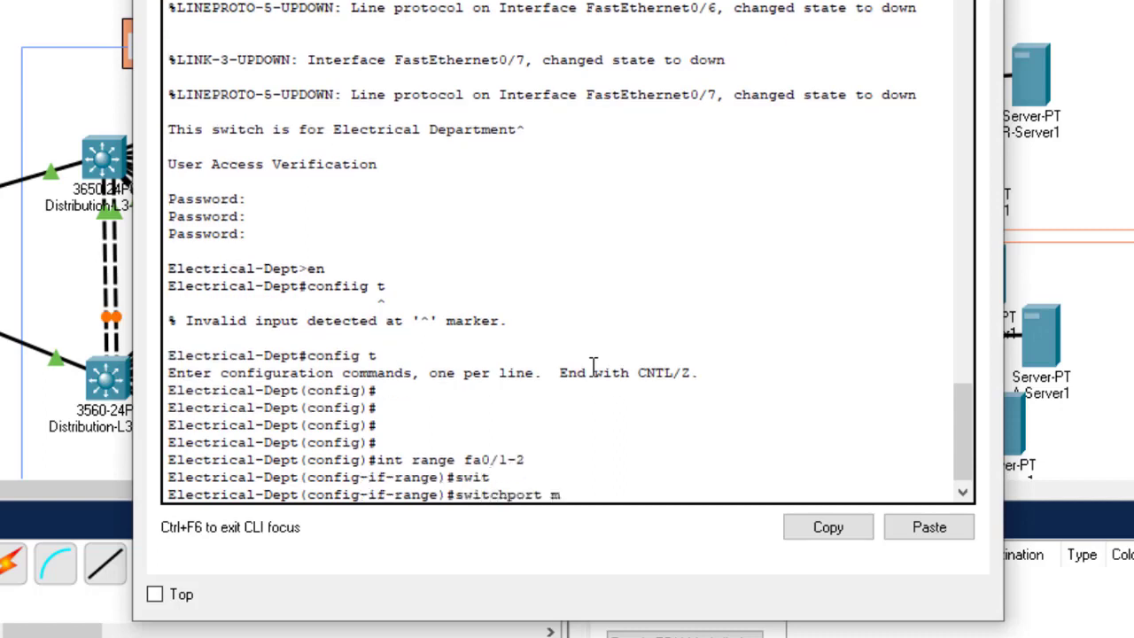
{"action": "type", "text": "o"}
{"action": "key", "text": "Tab"}
{"action": "type", "text": "tr"}
{"action": "key", "text": "Tab"}
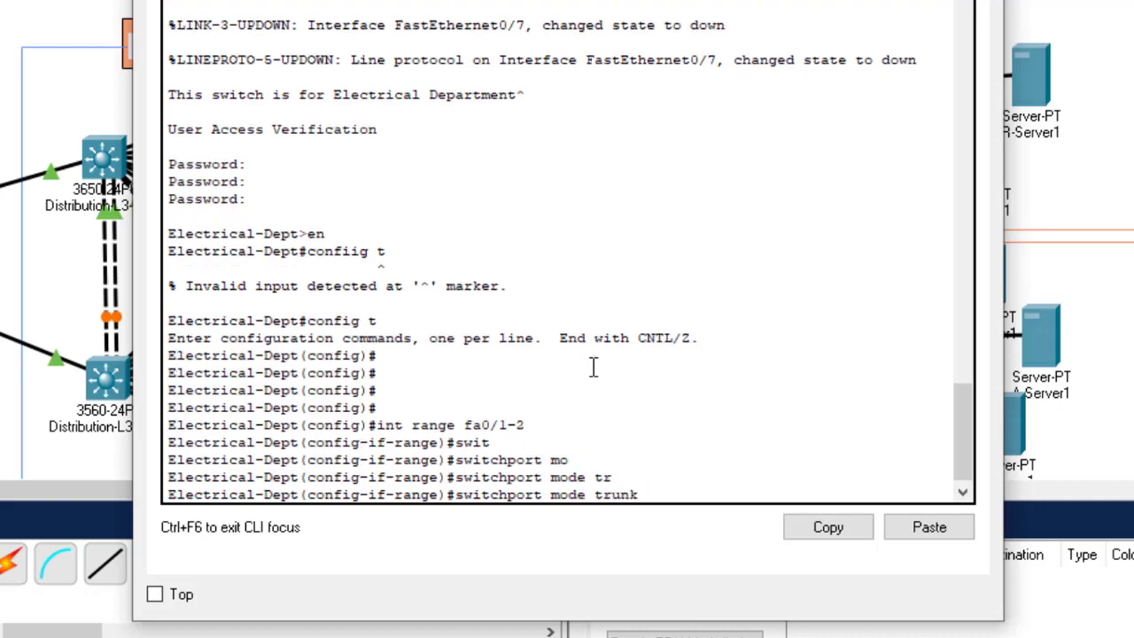
{"action": "key", "text": "Return"}
{"action": "type", "text": "do wr"}
{"action": "key", "text": "Return"}
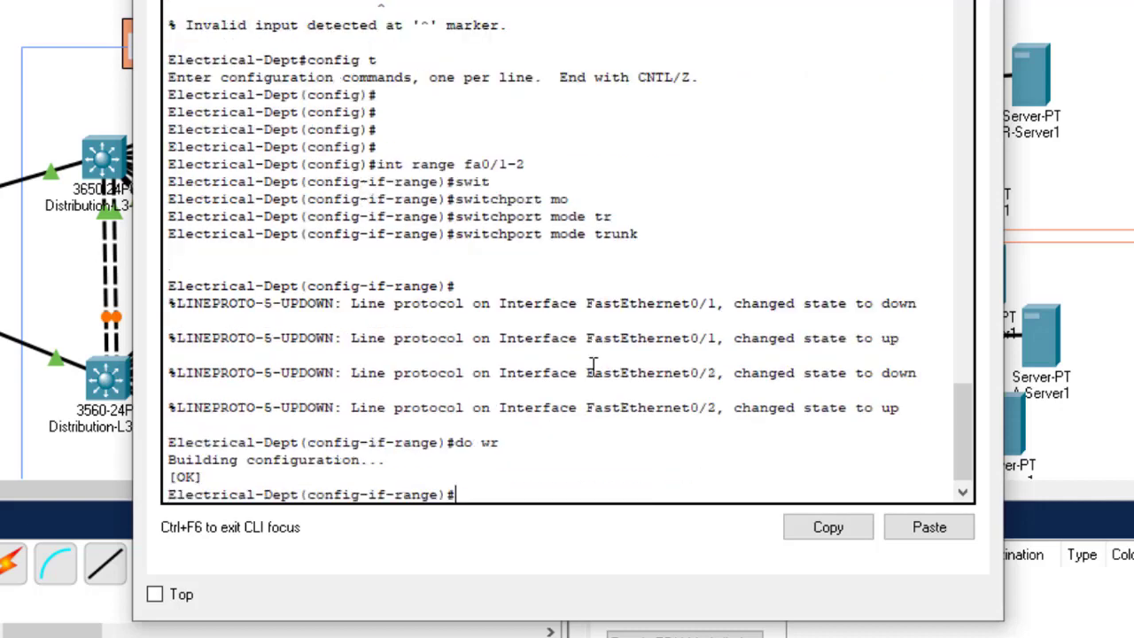
{"action": "key", "text": "alt+F4"}
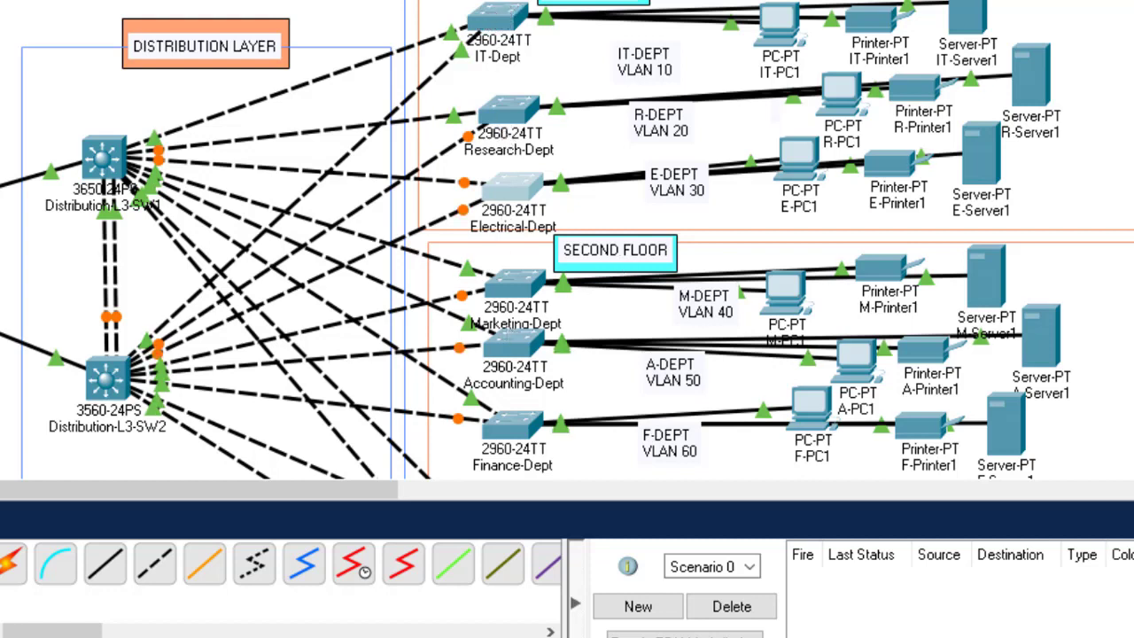
{"action": "scroll", "coordinate": [567, 241], "scroll_direction": "down", "scroll_amount": 5}
{"action": "scroll", "coordinate": [568, 241], "scroll_direction": "down", "scroll_amount": 3}
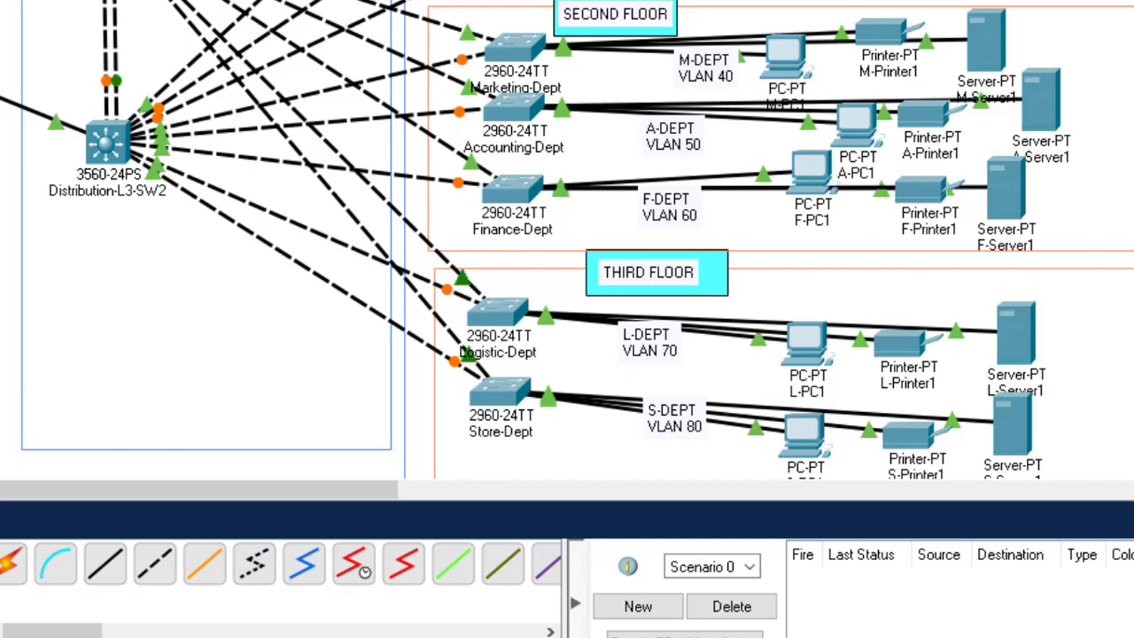
{"action": "scroll", "coordinate": [567, 241], "scroll_direction": "up", "scroll_amount": 5}
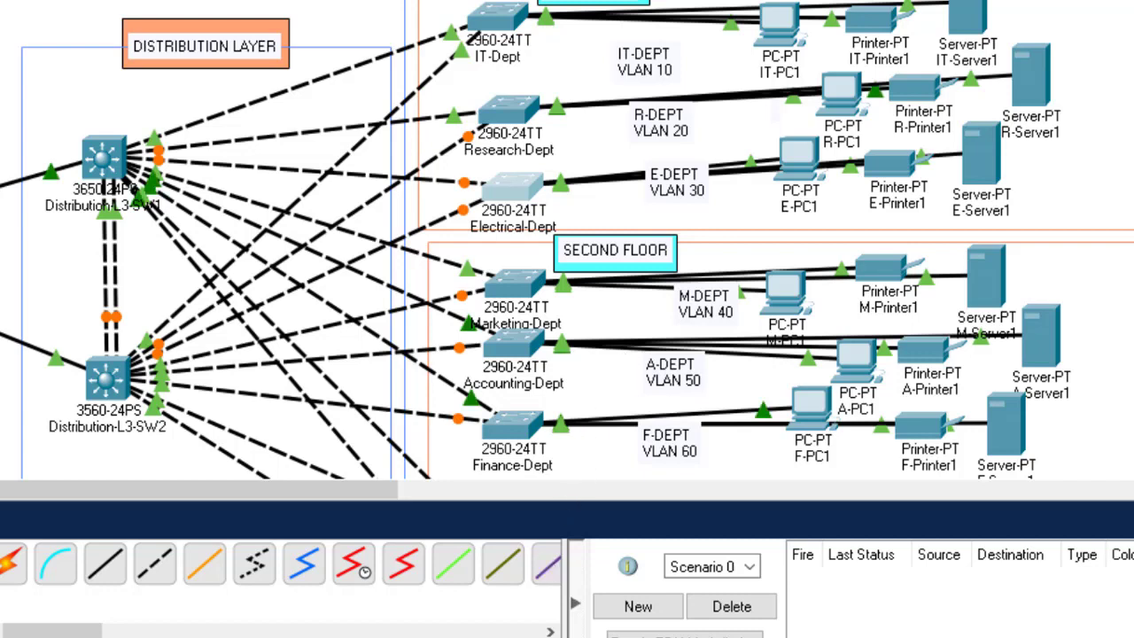
{"action": "mouse_move", "coordinate": [419, 637]}
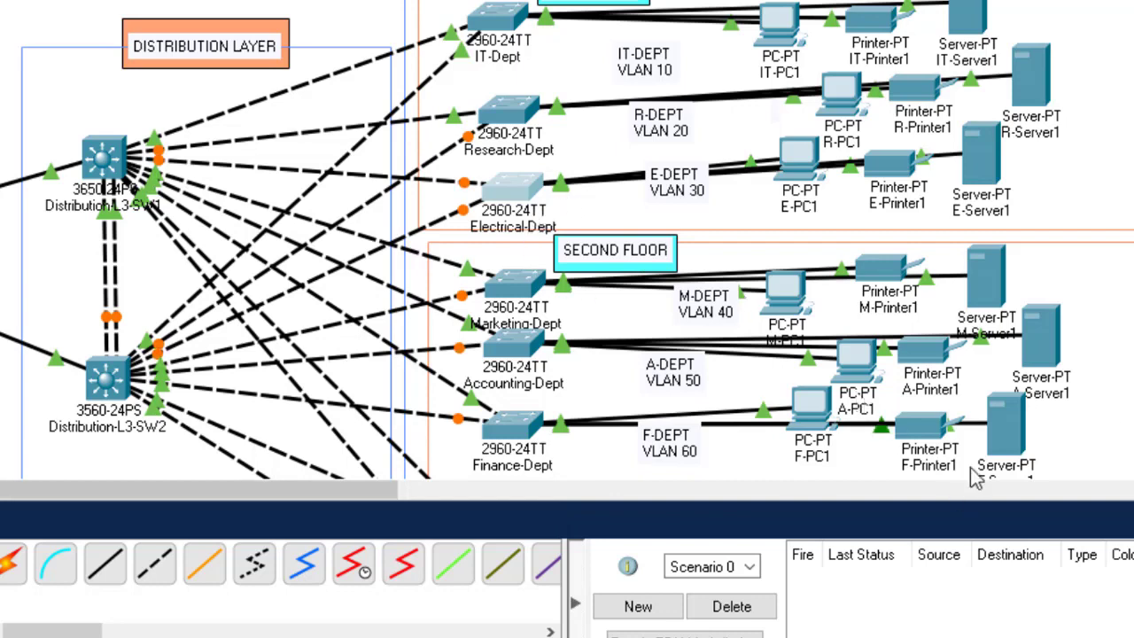
{"action": "scroll", "coordinate": [567, 241], "scroll_direction": "down", "scroll_amount": 8}
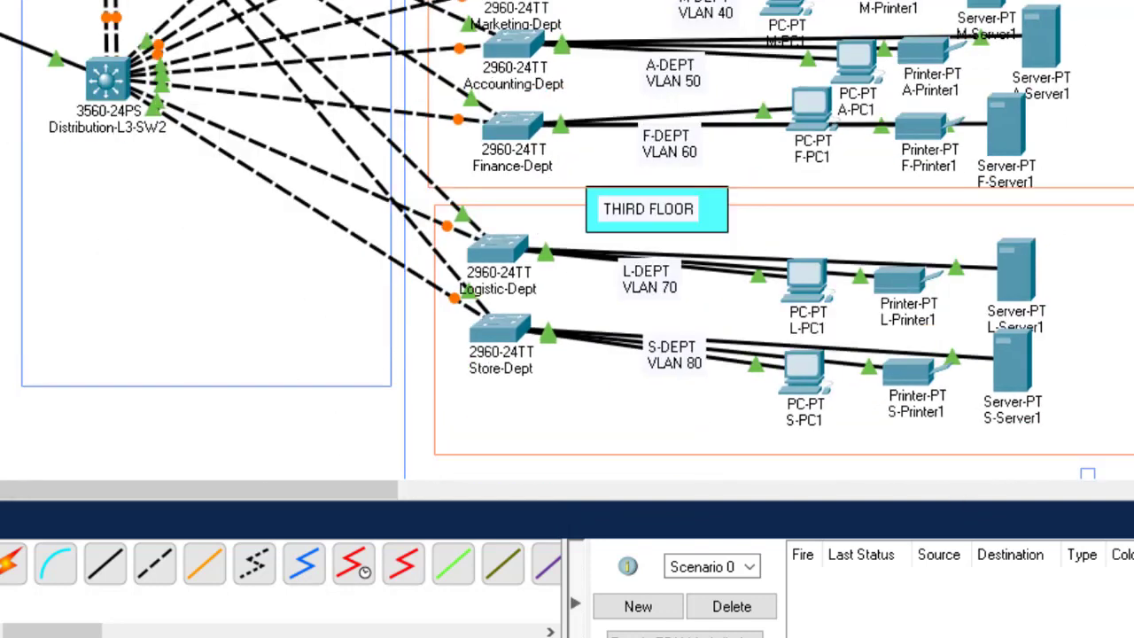
{"action": "scroll", "coordinate": [567, 241], "scroll_direction": "up", "scroll_amount": 2}
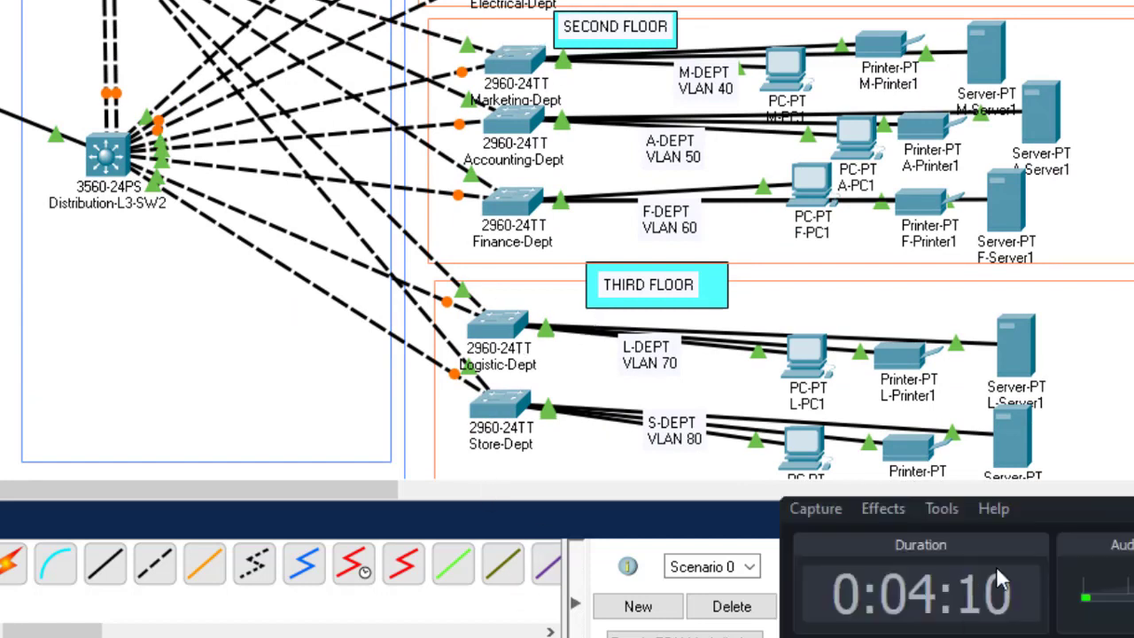
{"action": "scroll", "coordinate": [567, 241], "scroll_direction": "up", "scroll_amount": 4}
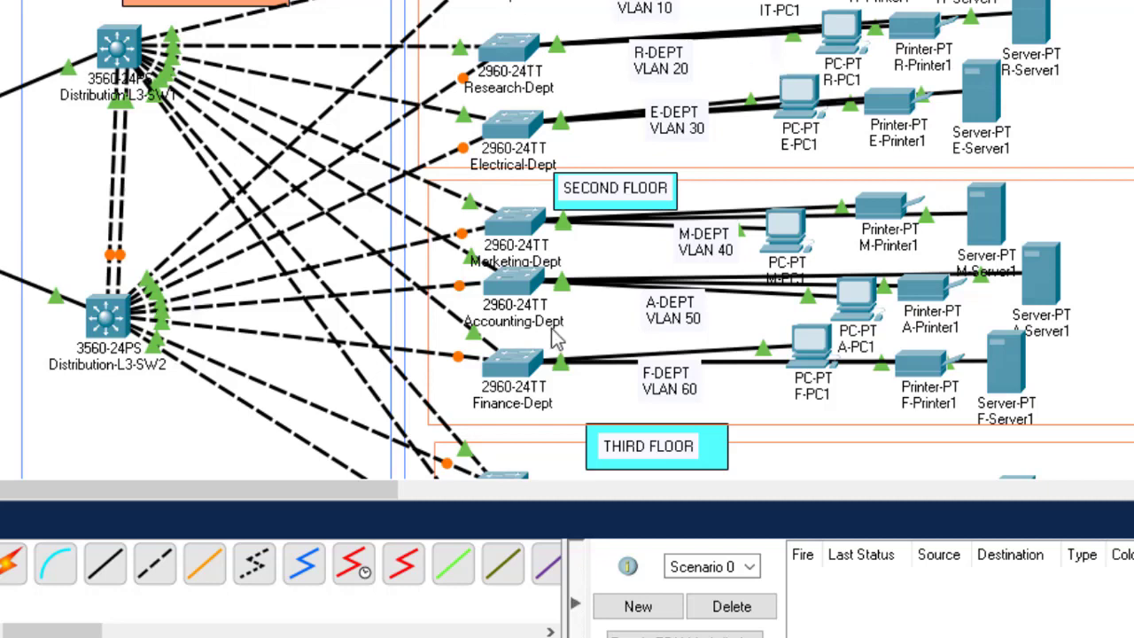
{"action": "scroll", "coordinate": [567, 239], "scroll_direction": "down", "scroll_amount": 4}
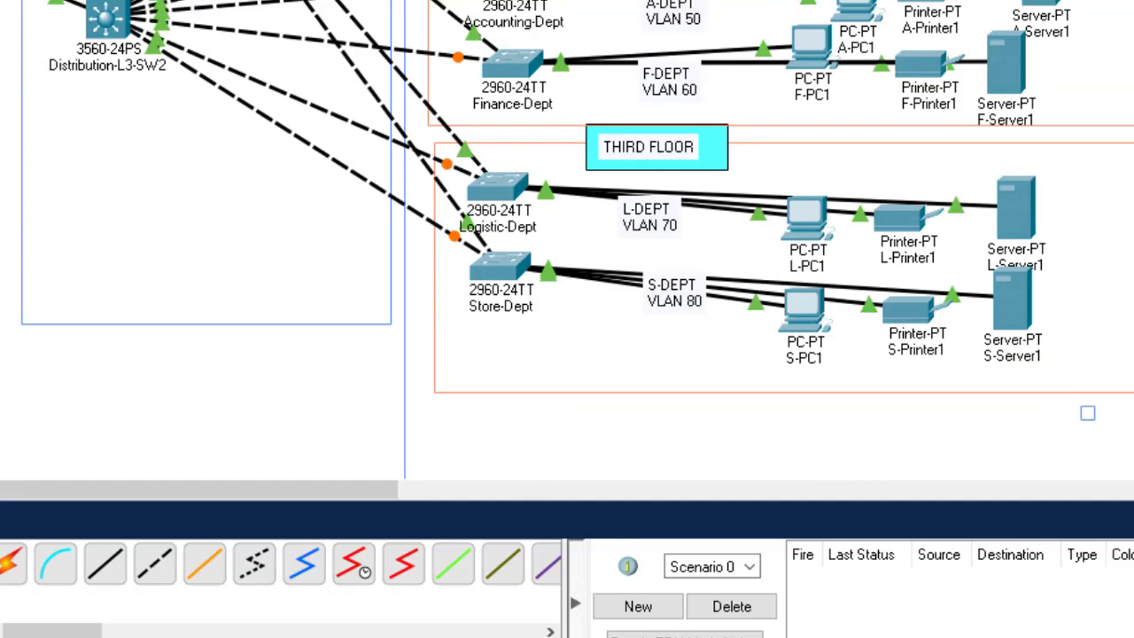
{"action": "scroll", "coordinate": [567, 240], "scroll_direction": "up", "scroll_amount": 5}
{"action": "scroll", "coordinate": [567, 239], "scroll_direction": "up", "scroll_amount": 5}
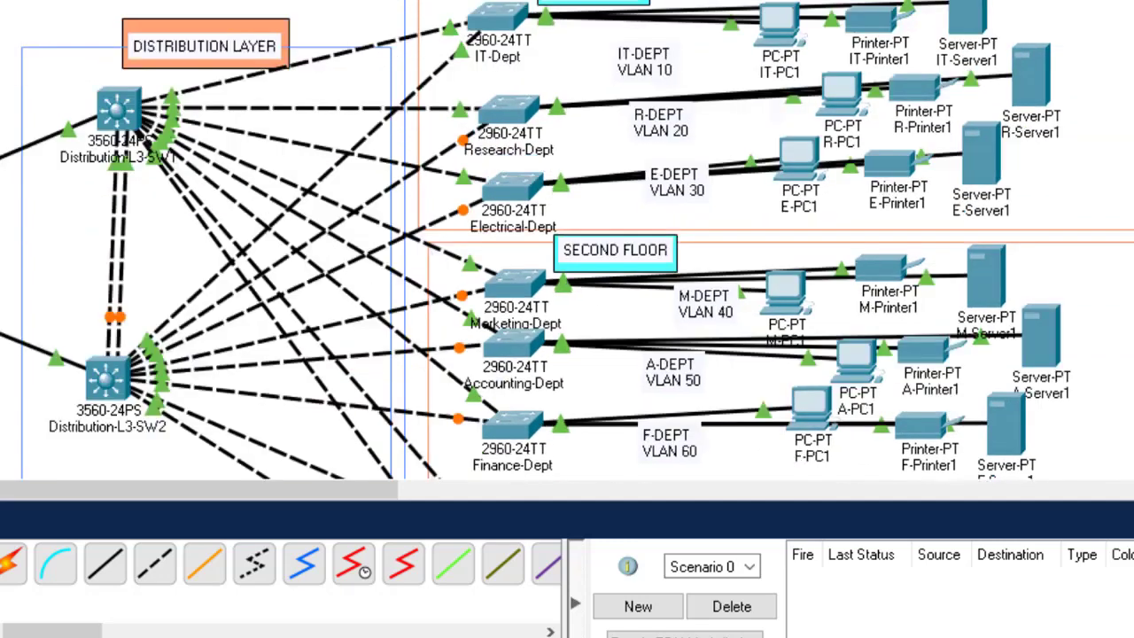
{"action": "scroll", "coordinate": [463, 390], "scroll_direction": "down", "scroll_amount": 5}
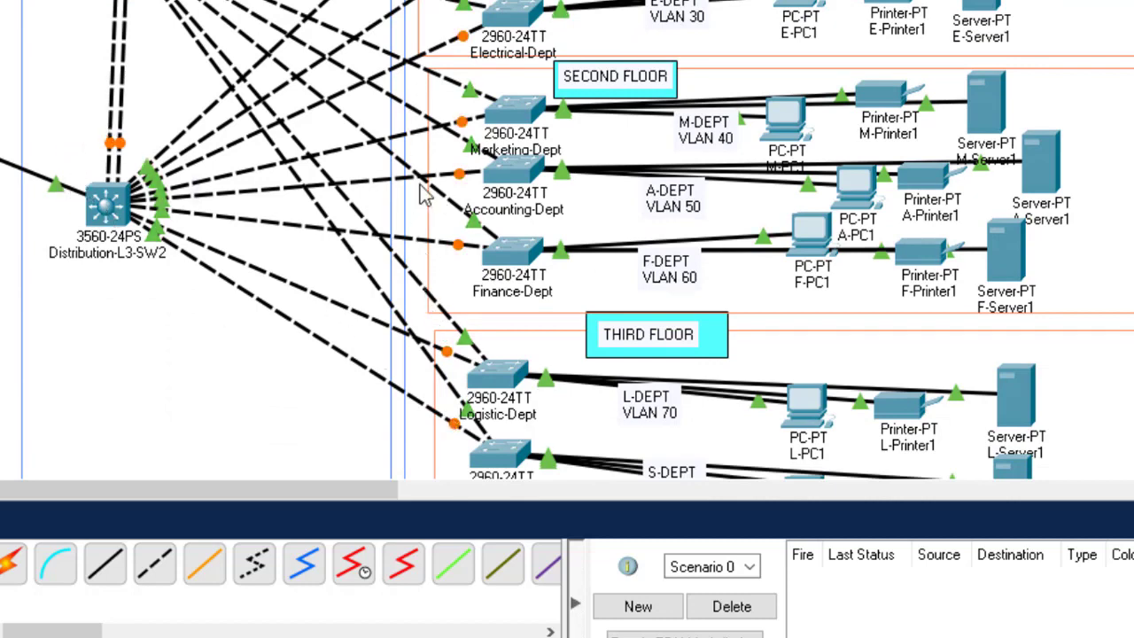
{"action": "scroll", "coordinate": [567, 239], "scroll_direction": "up", "scroll_amount": 3}
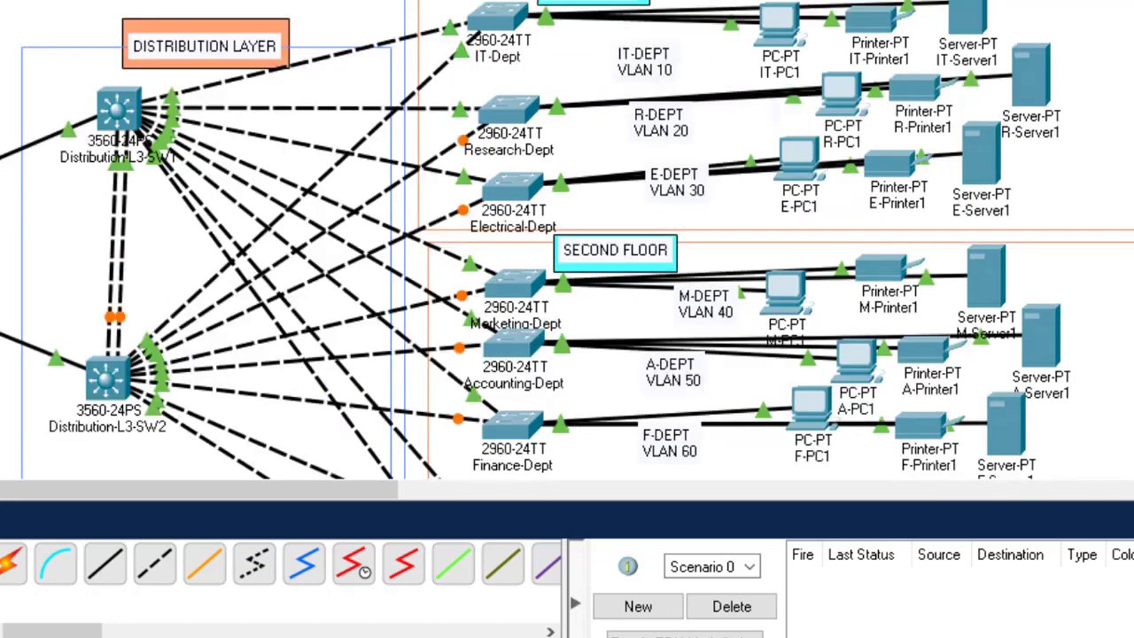
{"action": "scroll", "coordinate": [567, 239], "scroll_direction": "down", "scroll_amount": 1}
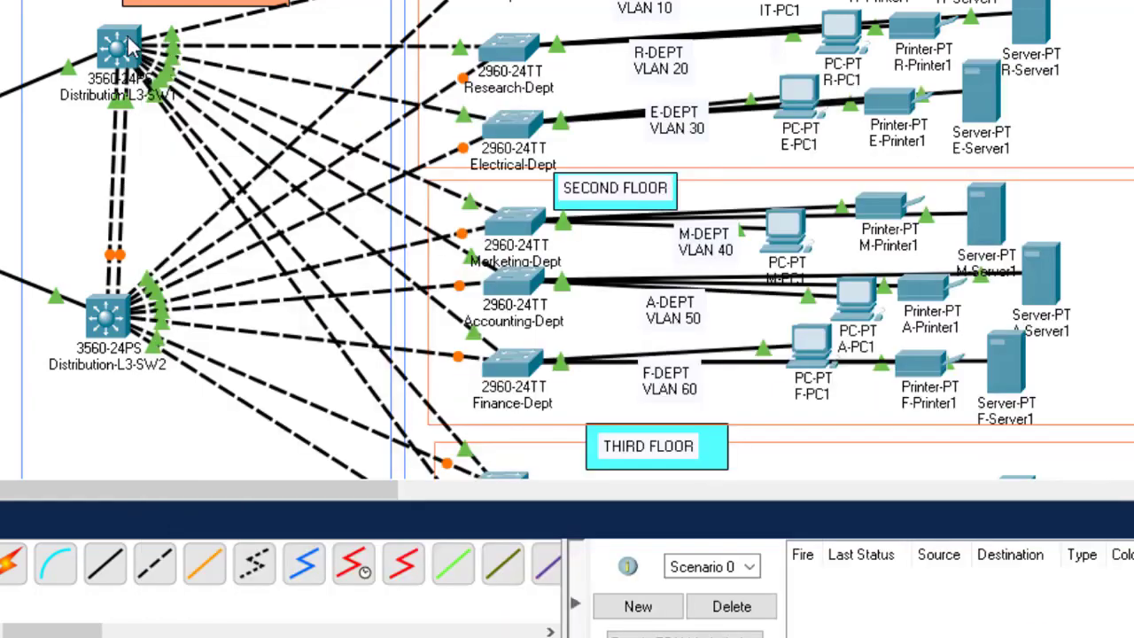
{"action": "mouse_move", "coordinate": [130, 46]}
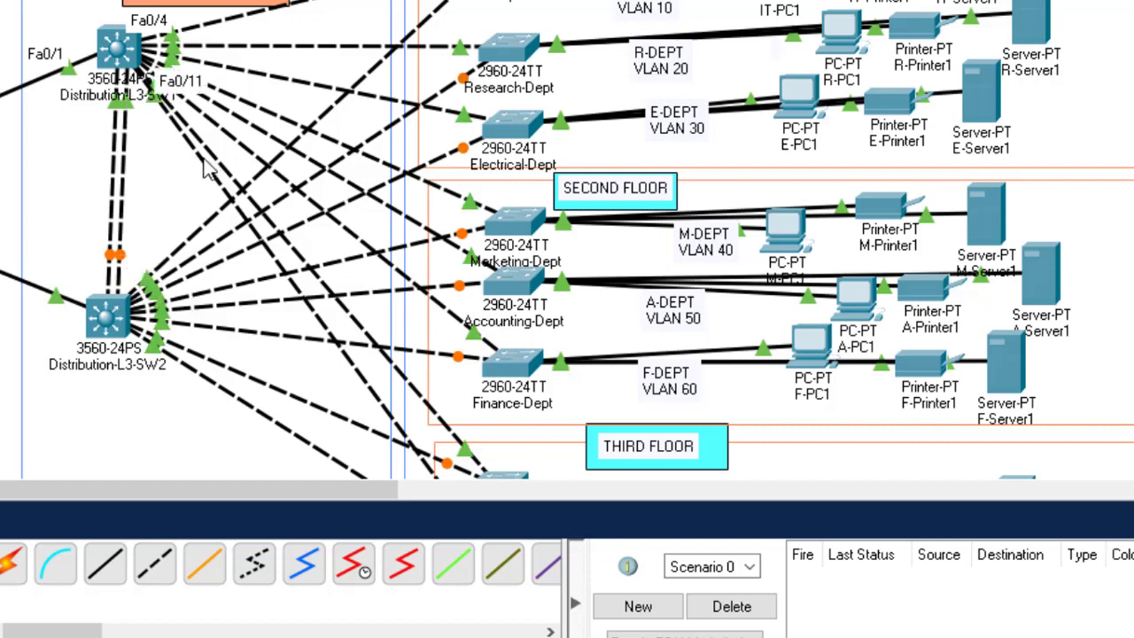
Step: Open Distribution-L3-SW1's CLI, decline the initial setup dialog, and enter privileged mode
{"action": "left_click", "coordinate": [113, 49]}
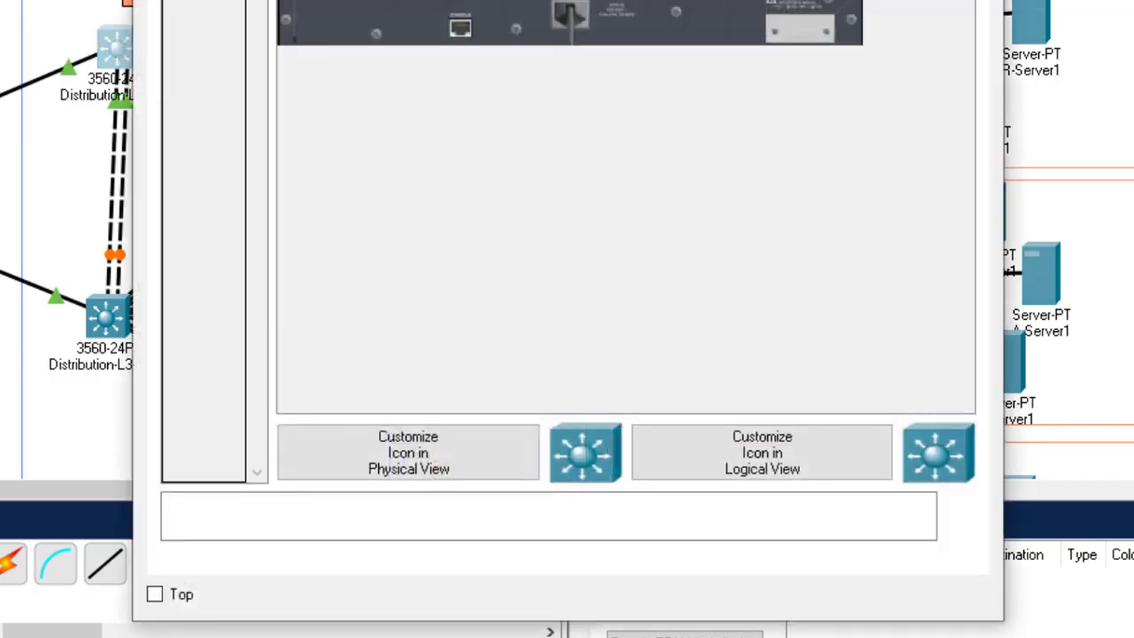
{"action": "left_click", "coordinate": [306, 0]}
{"action": "key", "text": "Return"}
{"action": "key", "text": "Return"}
{"action": "key", "text": "Return"}
{"action": "key", "text": "Return"}
{"action": "key", "text": "Return"}
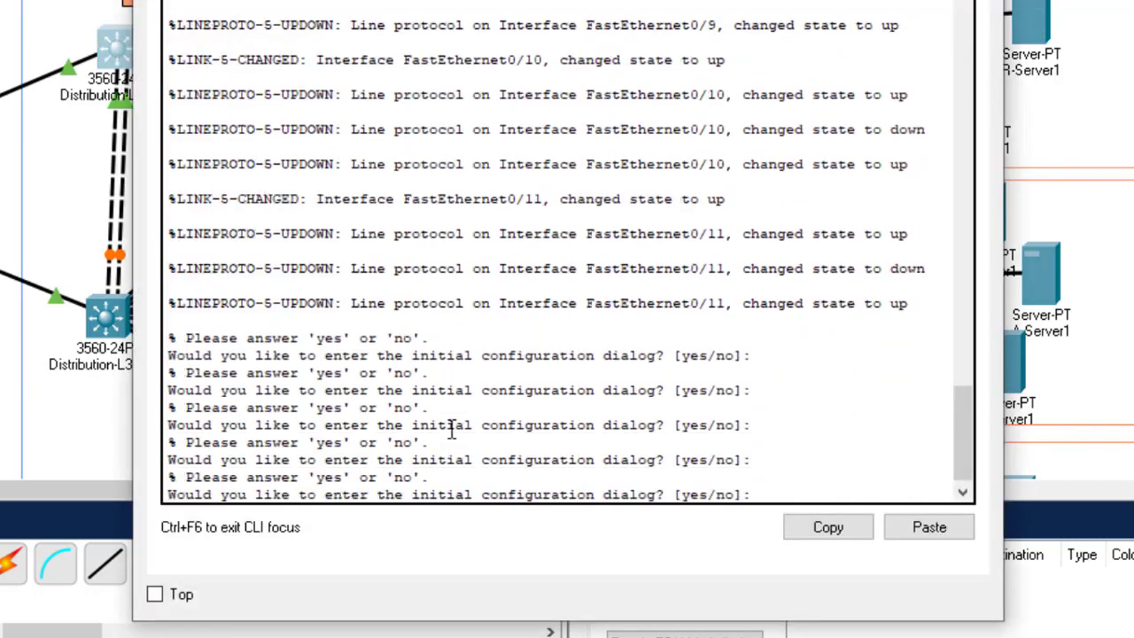
{"action": "type", "text": "n"}
{"action": "key", "text": "Return"}
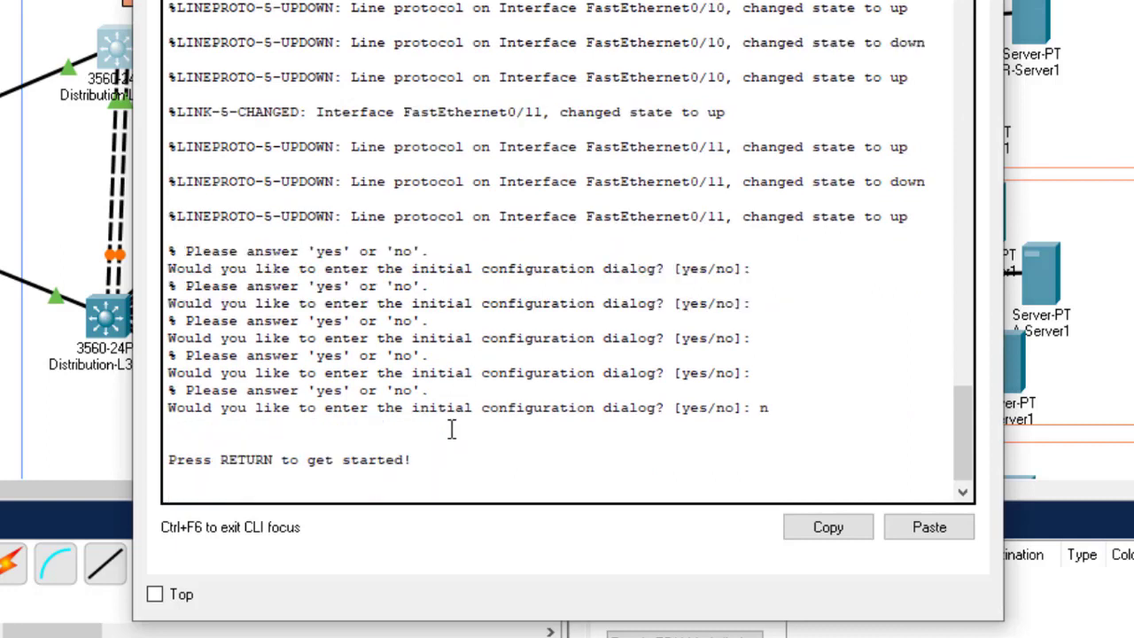
{"action": "key", "text": "Return"}
{"action": "key", "text": "Return"}
{"action": "key", "text": "Return"}
{"action": "key", "text": "Return"}
{"action": "key", "text": "Return"}
{"action": "type", "text": "en"}
{"action": "key", "text": "Return"}
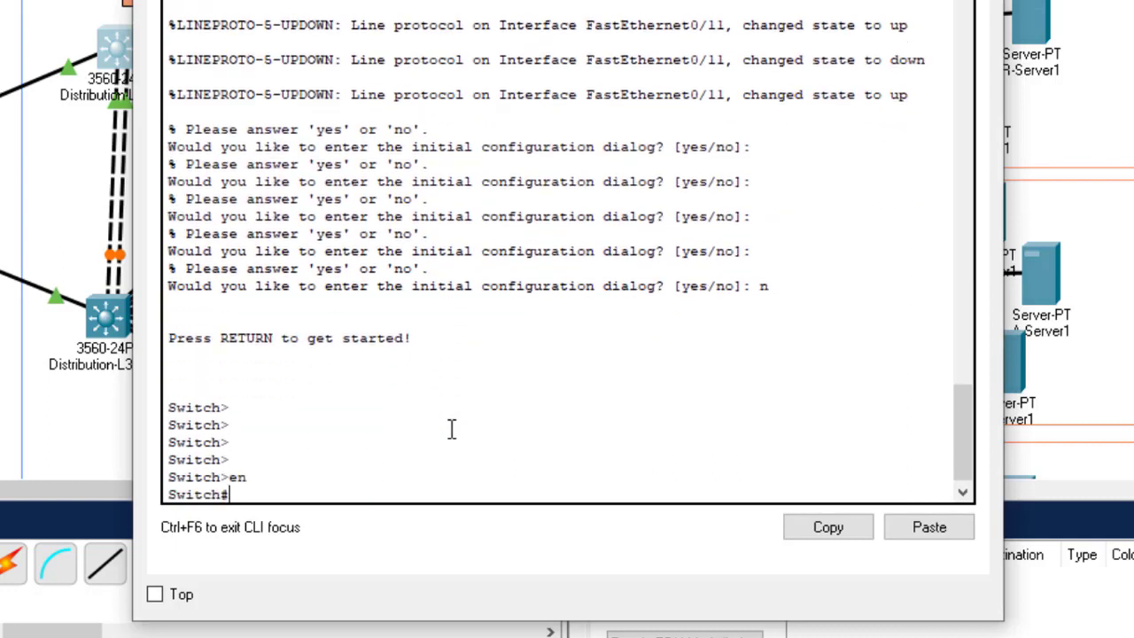
{"action": "key", "text": "Return"}
{"action": "key", "text": "Return"}
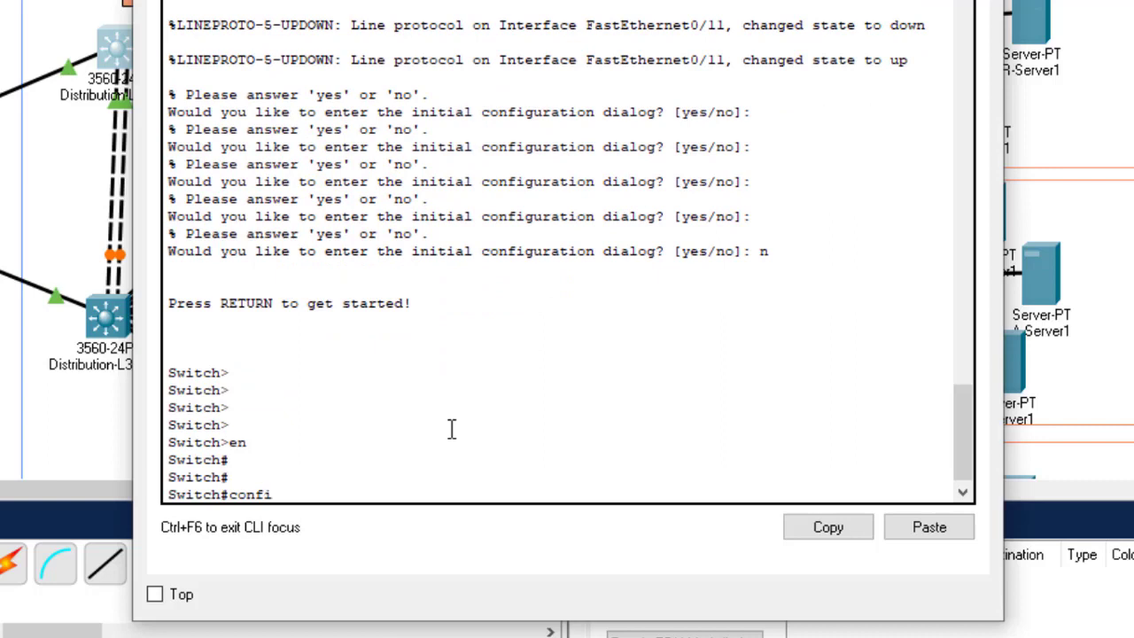
Step: Enter global configuration mode and select the interface range Fa0/2–11
{"action": "type", "text": "confi"}
{"action": "key", "text": "Tab"}
{"action": "type", "text": "t"}
{"action": "key", "text": "Return"}
{"action": "key", "text": "Return"}
{"action": "key", "text": "Return"}
{"action": "key", "text": "Return"}
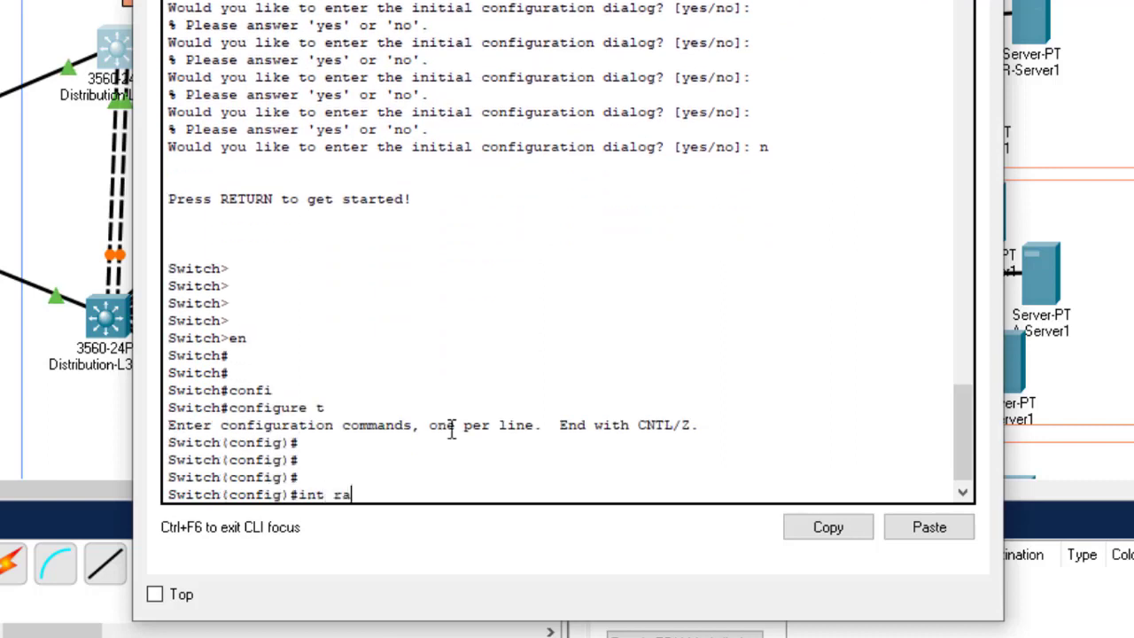
{"action": "type", "text": "int ra"}
{"action": "key", "text": "Tab"}
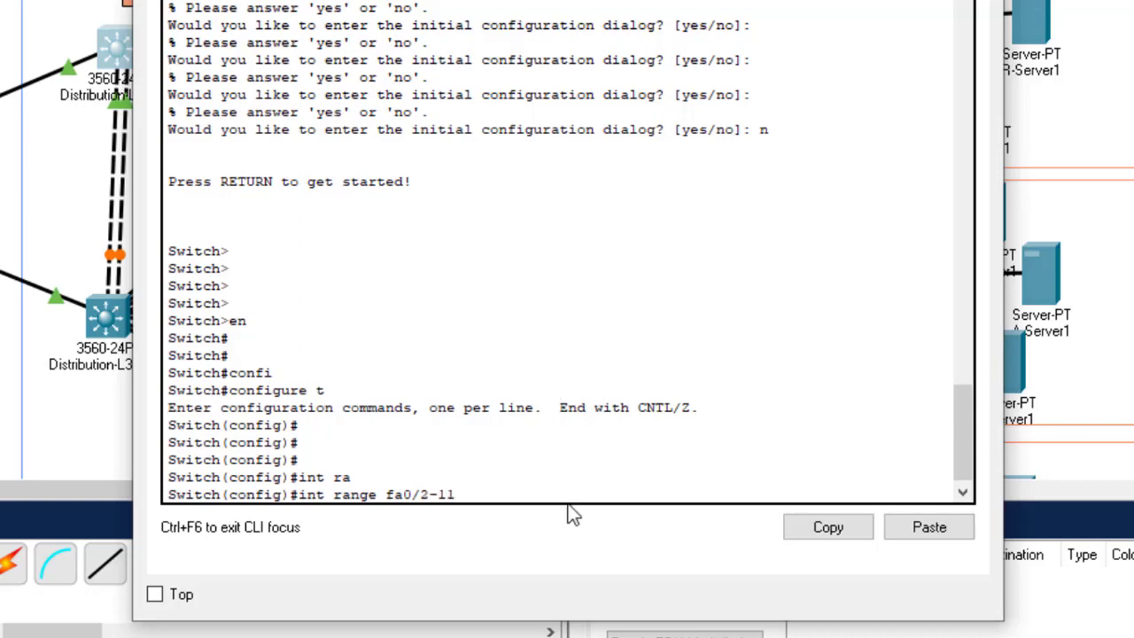
{"action": "left_click_drag", "start_coordinate": [656, 0], "coordinate": [943, 20]}
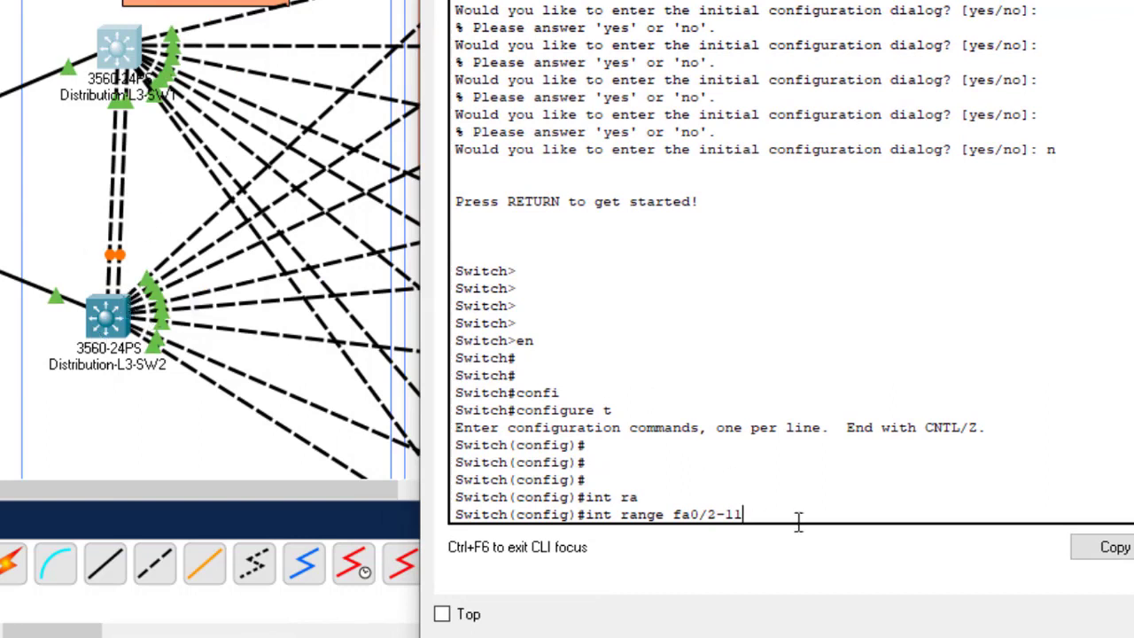
{"action": "key", "text": "Return"}
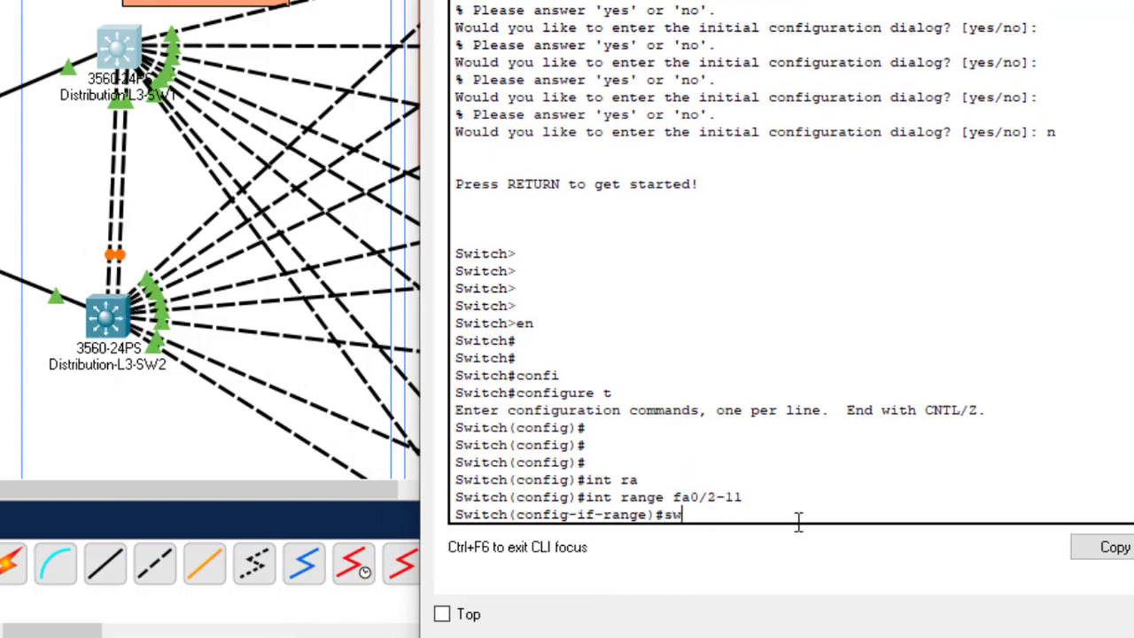
Step: Attempt switchport mode trunk on Fa0/2–11 (rejected), save with do wr, and close the window
{"action": "key", "text": "BackSpace"}
{"action": "key", "text": "BackSpace"}
{"action": "type", "text": "swit"}
{"action": "key", "text": "Tab"}
{"action": "type", "text": "mo"}
{"action": "key", "text": "Tab"}
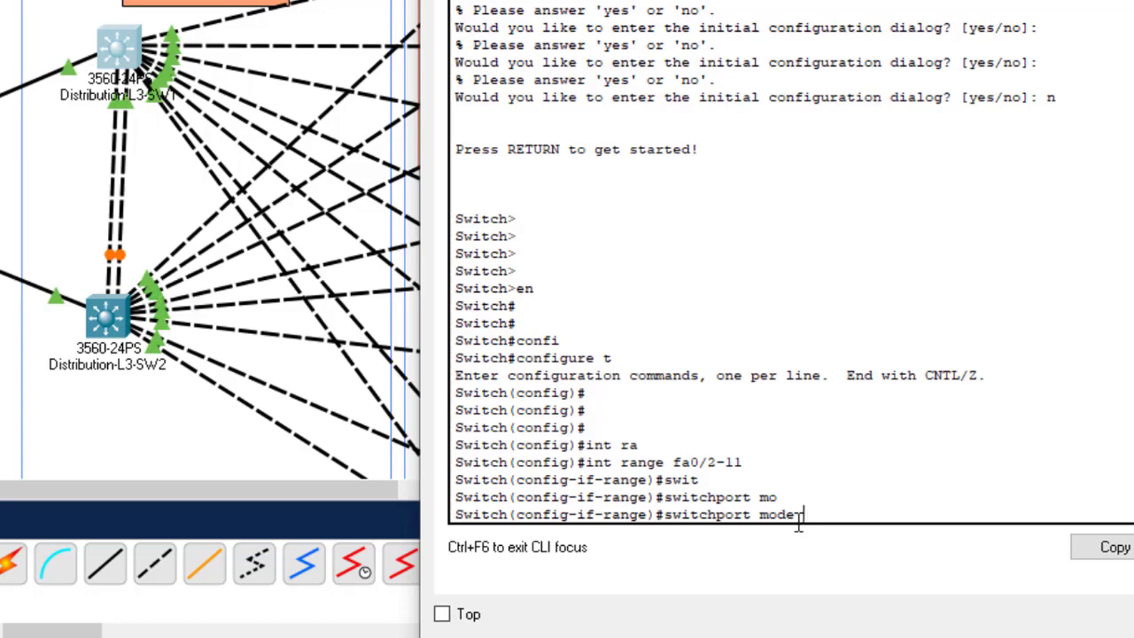
{"action": "type", "text": "tr"}
{"action": "key", "text": "Tab"}
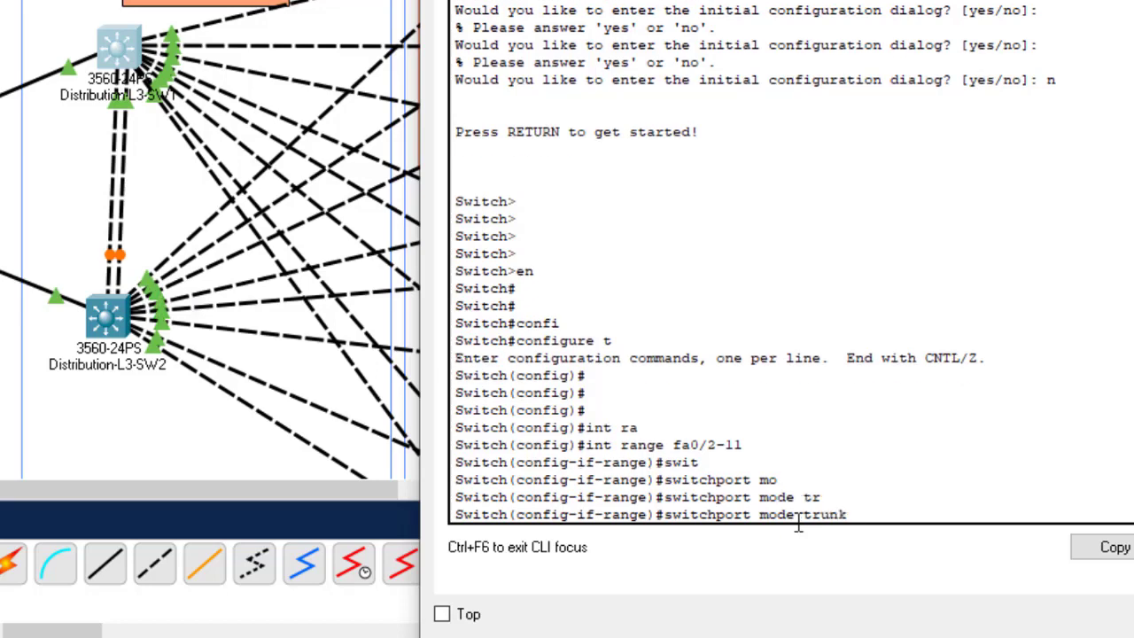
{"action": "key", "text": "Return"}
{"action": "key", "text": "Return"}
{"action": "key", "text": "Return"}
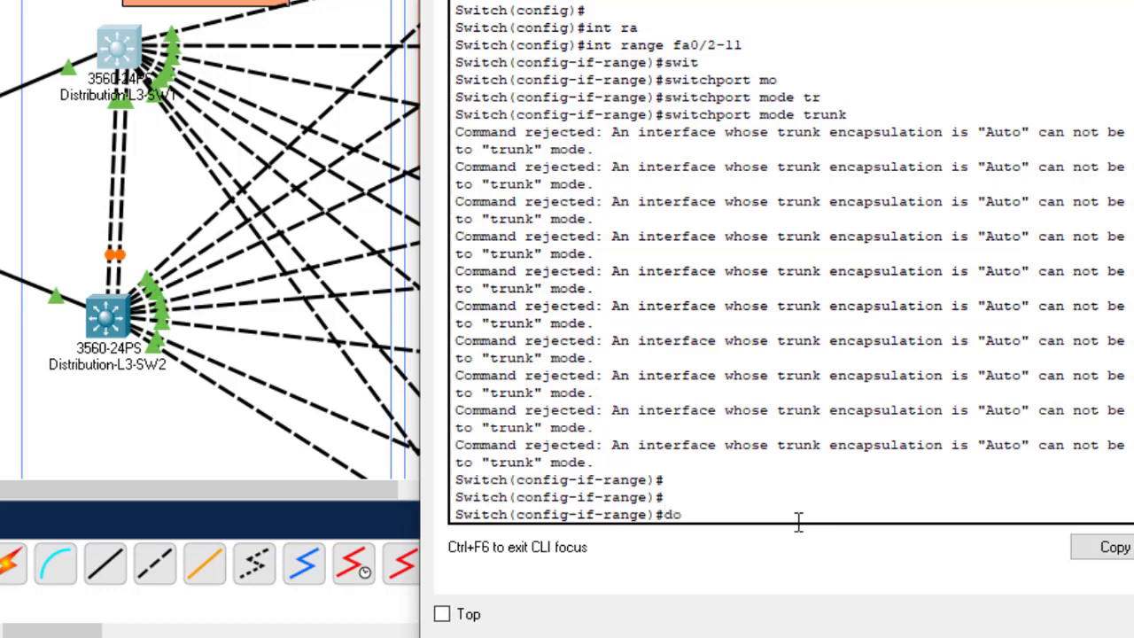
{"action": "type", "text": "do wr"}
{"action": "key", "text": "Return"}
{"action": "key", "text": "Return"}
{"action": "key", "text": "Return"}
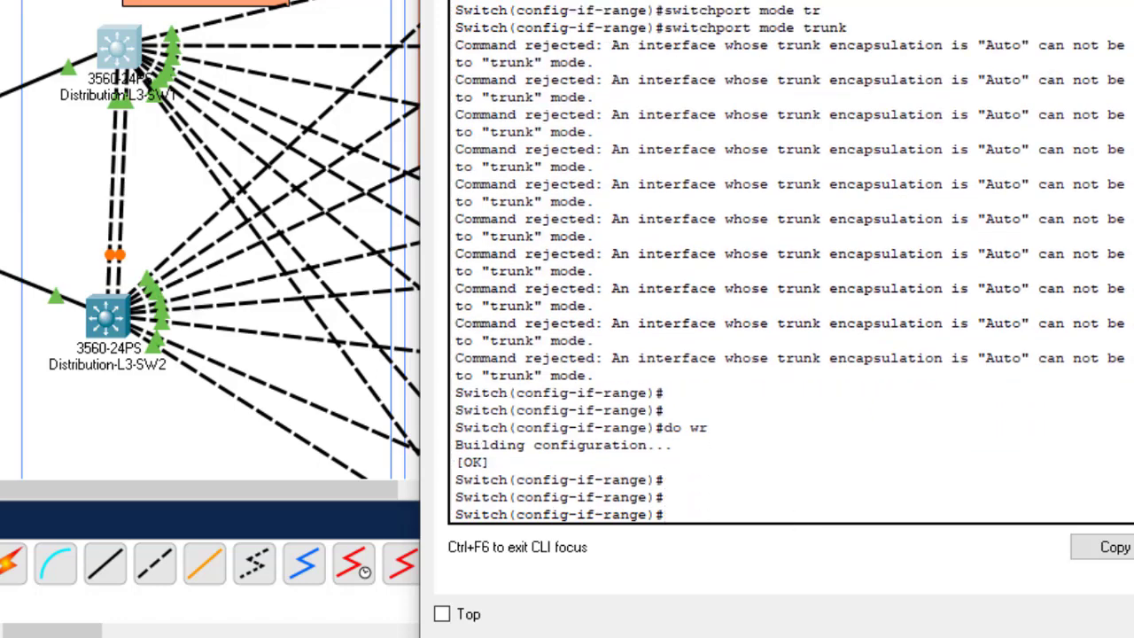
{"action": "key", "text": "alt+F4"}
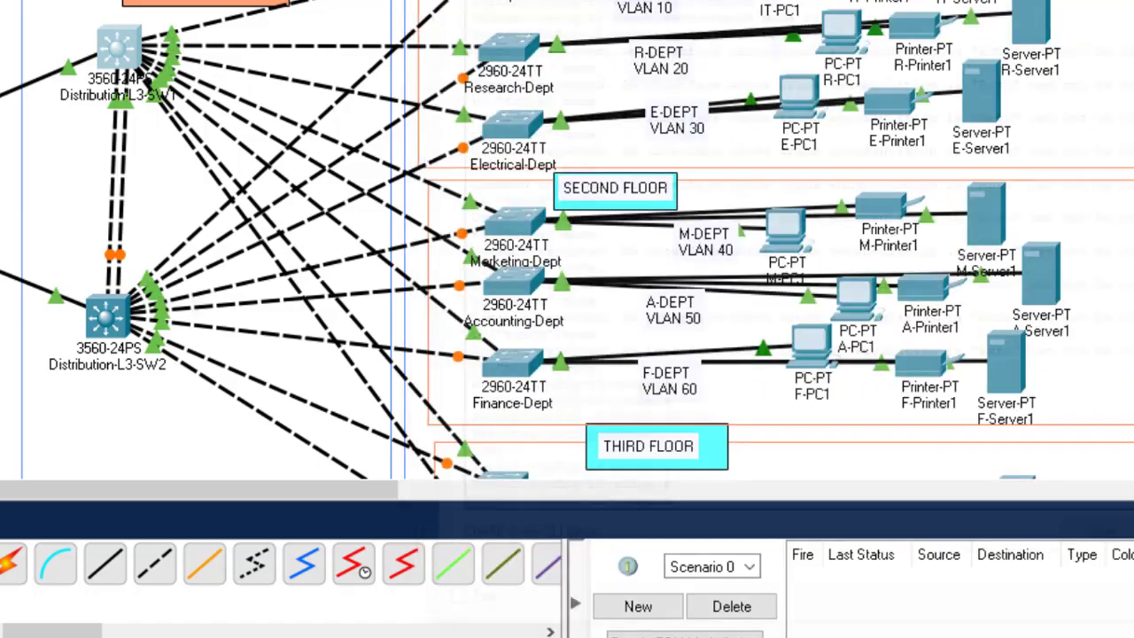
Step: Open Distribution-L3-SW2's CLI, enter configuration mode, and select interface range Fa0/2–11
{"action": "left_click", "coordinate": [108, 319]}
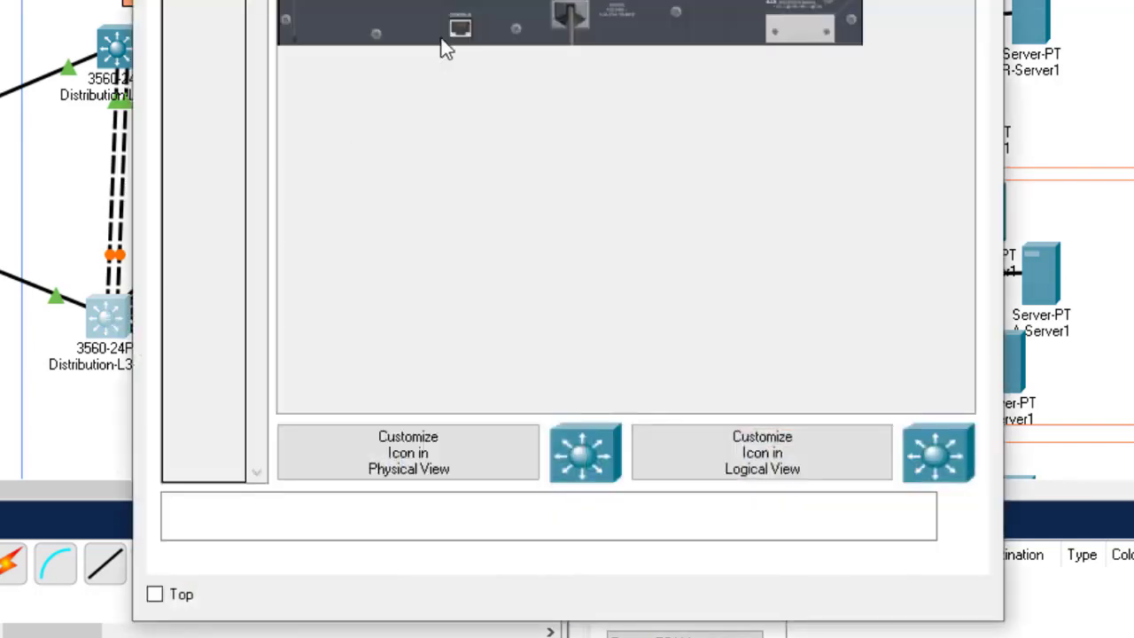
{"action": "left_click", "coordinate": [321, 0]}
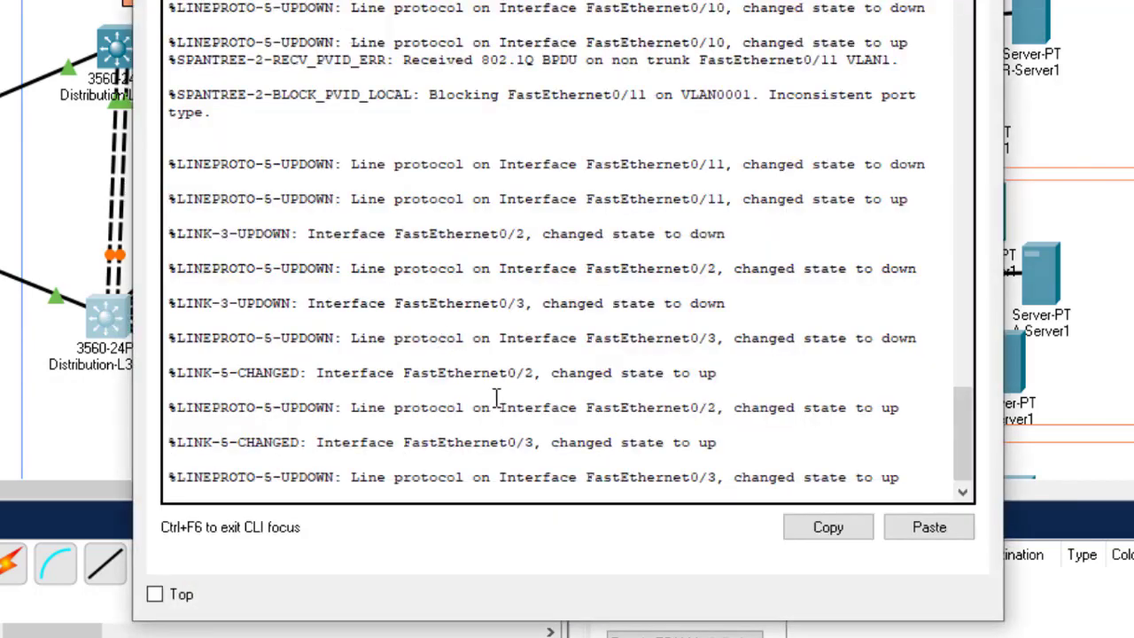
{"action": "key", "text": "Return"}
{"action": "key", "text": "Return"}
{"action": "key", "text": "Return"}
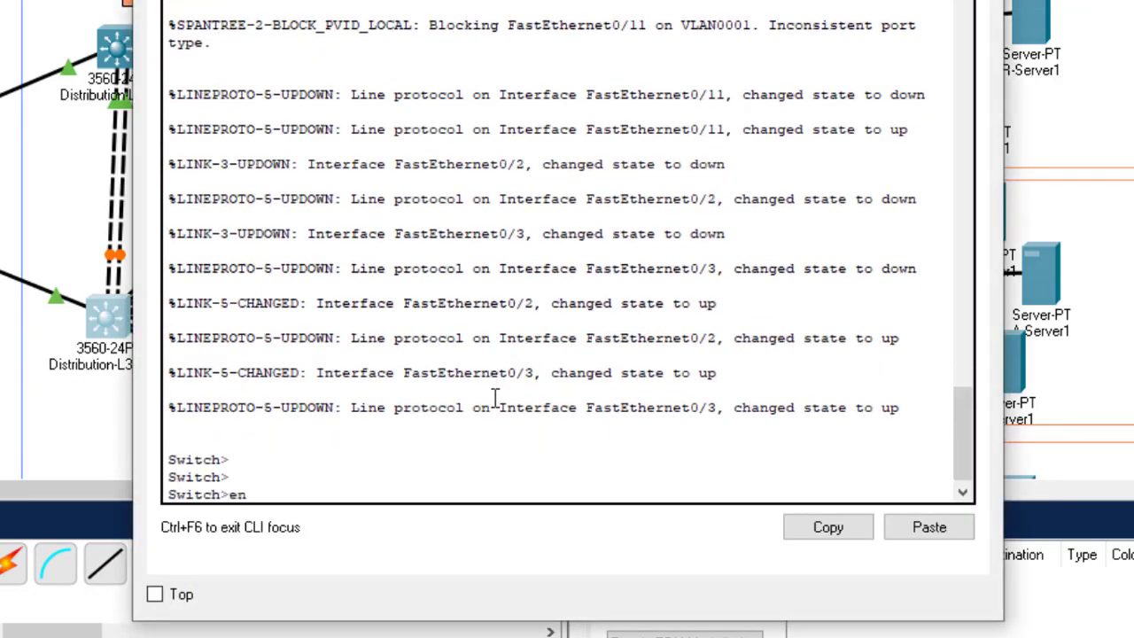
{"action": "type", "text": "en"}
{"action": "key", "text": "Return"}
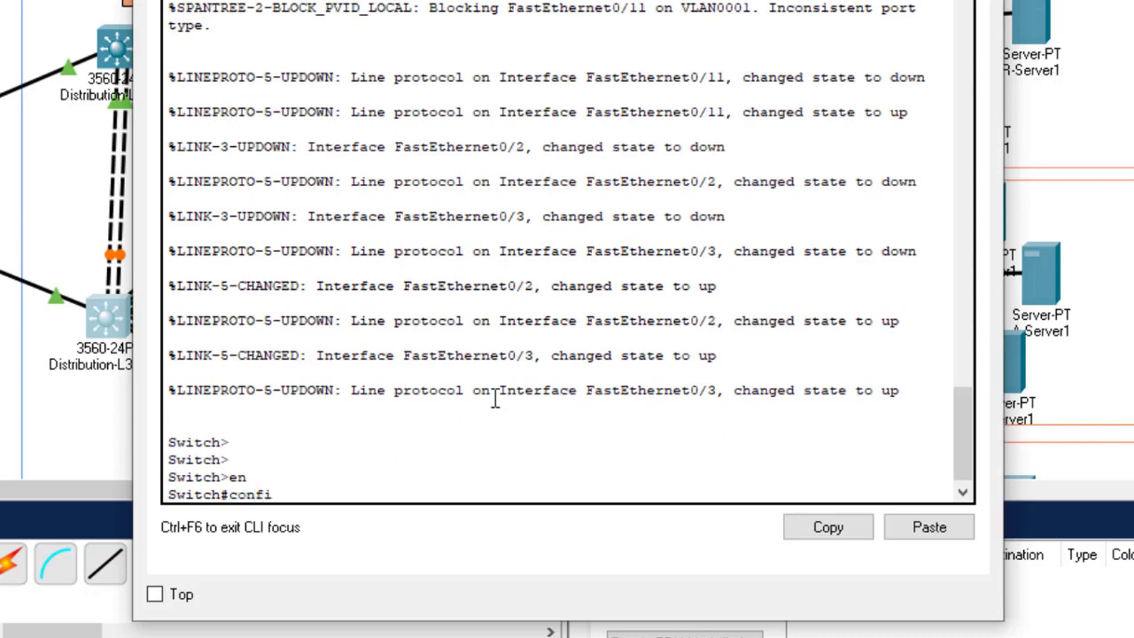
{"action": "type", "text": "config t"}
{"action": "key", "text": "Return"}
{"action": "key", "text": "Return"}
{"action": "key", "text": "Return"}
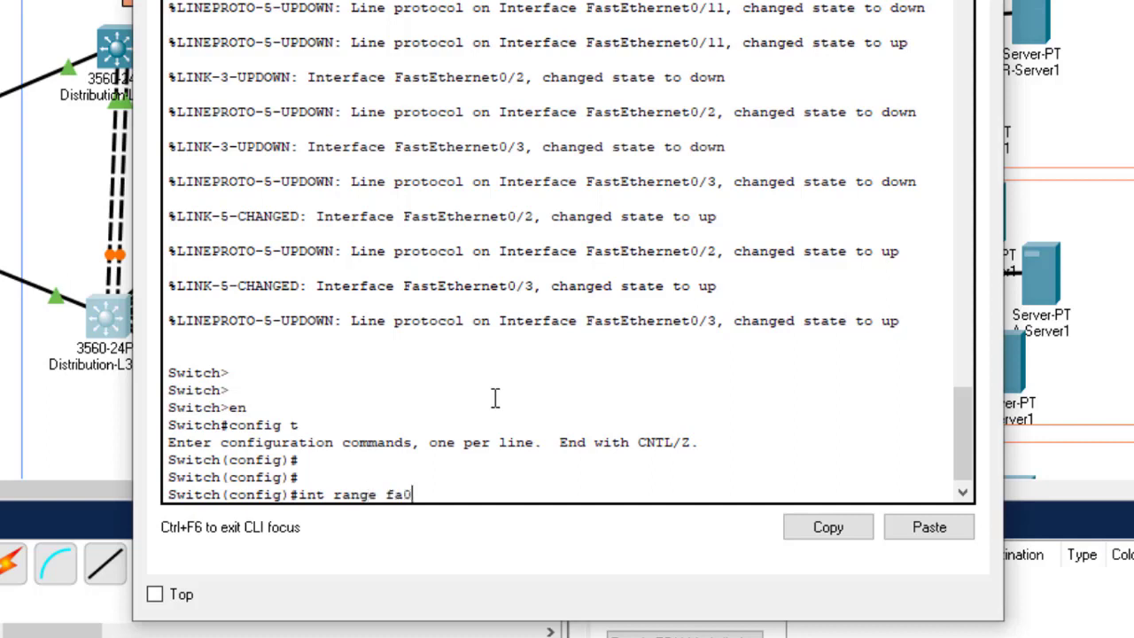
{"action": "type", "text": "int range fa0/2-11"}
{"action": "key", "text": "Return"}
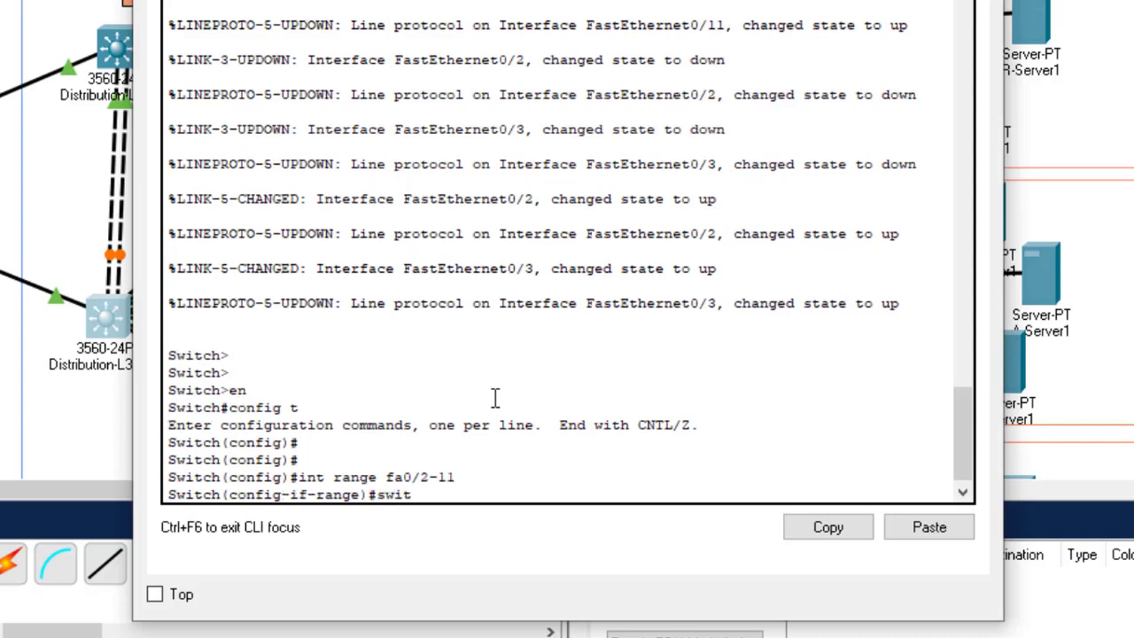
Step: Set Fa0/2–11 to switchport mode trunk, save with do wr, and close the window
{"action": "type", "text": "switc"}
{"action": "key", "text": "Tab"}
{"action": "type", "text": "mo"}
{"action": "key", "text": "Tab"}
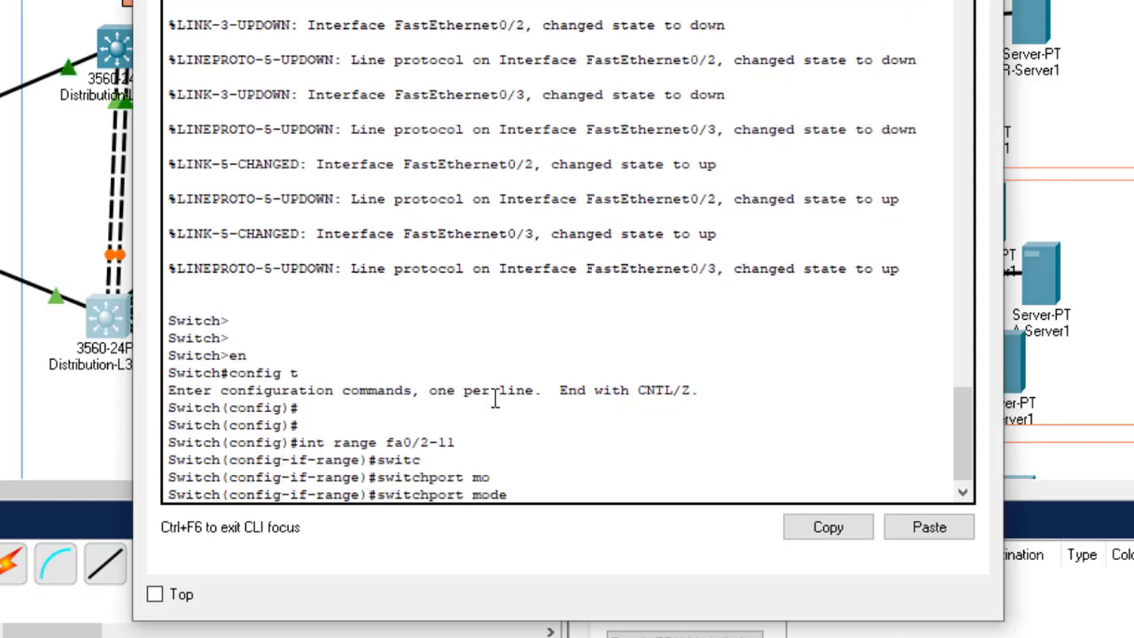
{"action": "type", "text": "tr"}
{"action": "key", "text": "Tab"}
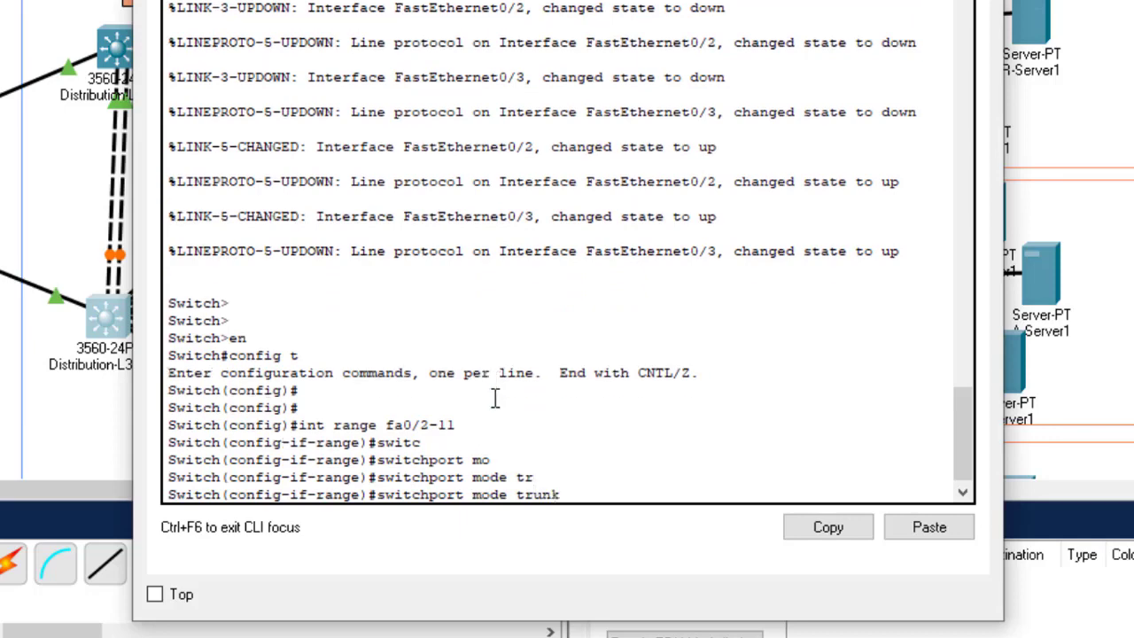
{"action": "key", "text": "Return"}
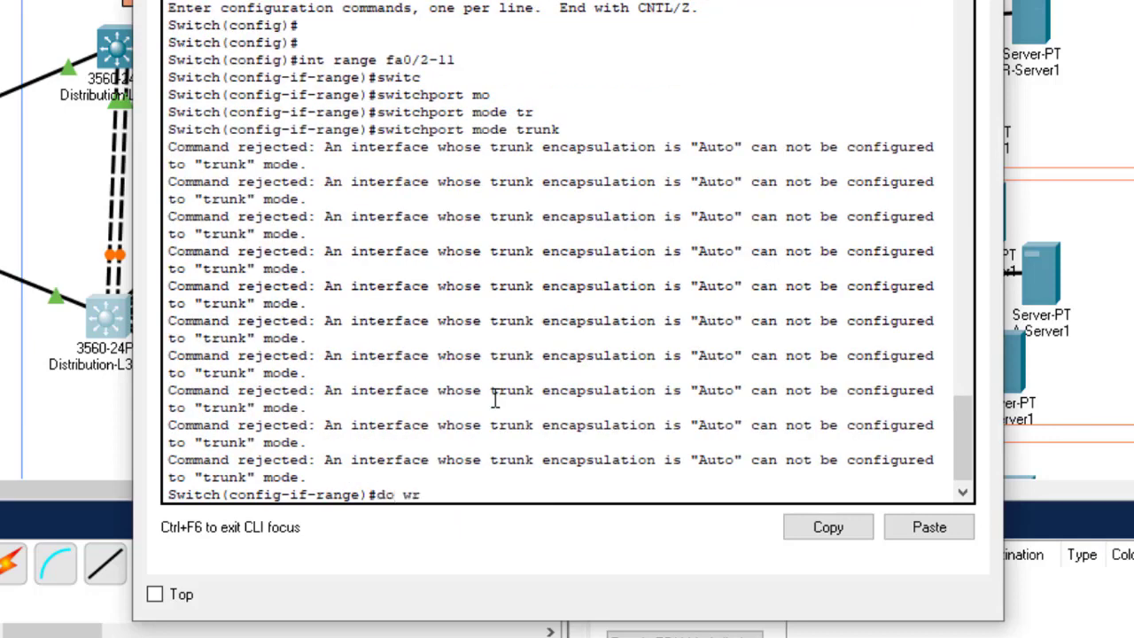
{"action": "type", "text": "do wr"}
{"action": "key", "text": "Return"}
{"action": "left_click", "coordinate": [982, 1]}
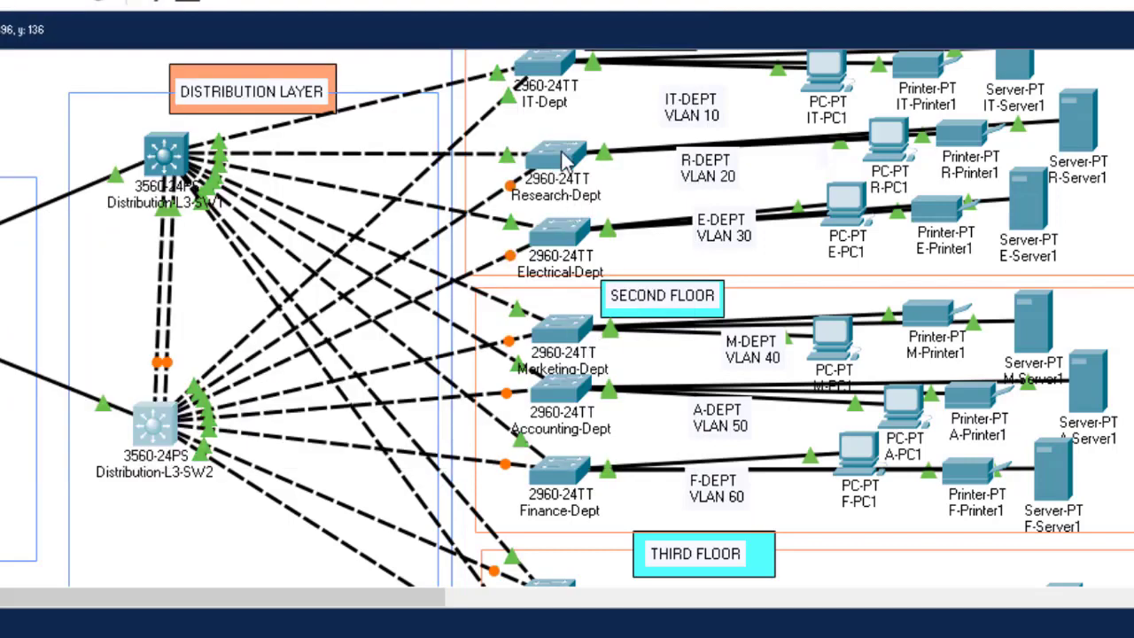
Step: Log into the Marketing-Dept switch with its password, enter privileged mode, and run show vlan
{"action": "left_click", "coordinate": [554, 330]}
{"action": "key", "text": "Return"}
{"action": "key", "text": "Return"}
{"action": "key", "text": "Return"}
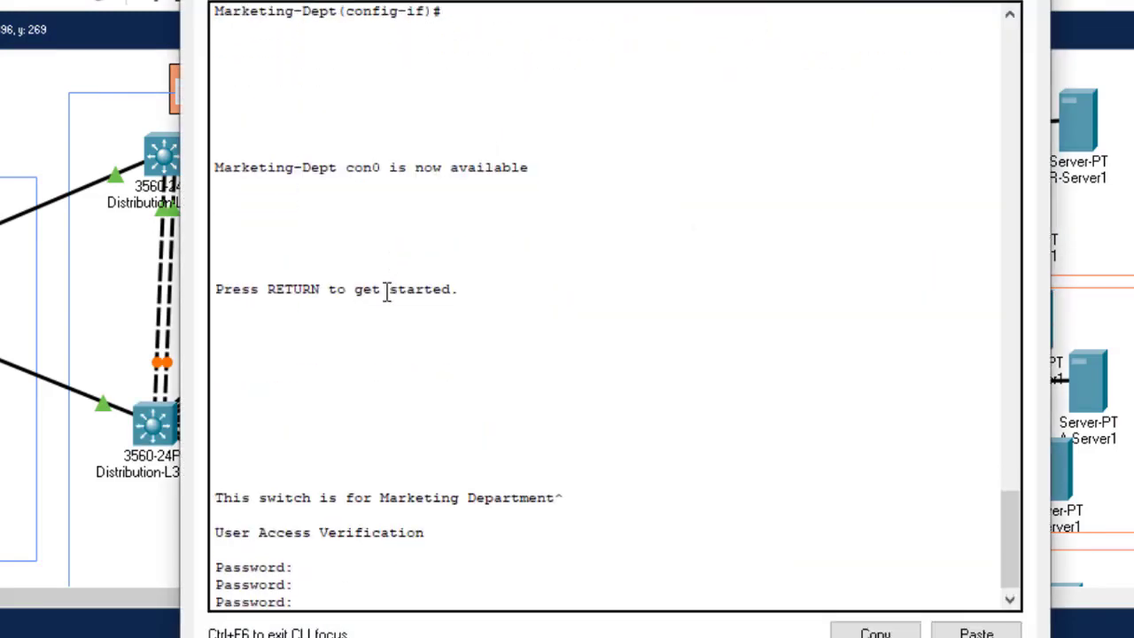
{"action": "key", "text": "Return"}
{"action": "type", "text": "eting-Dept>eng-Dept>en"}
{"action": "key", "text": "Return"}
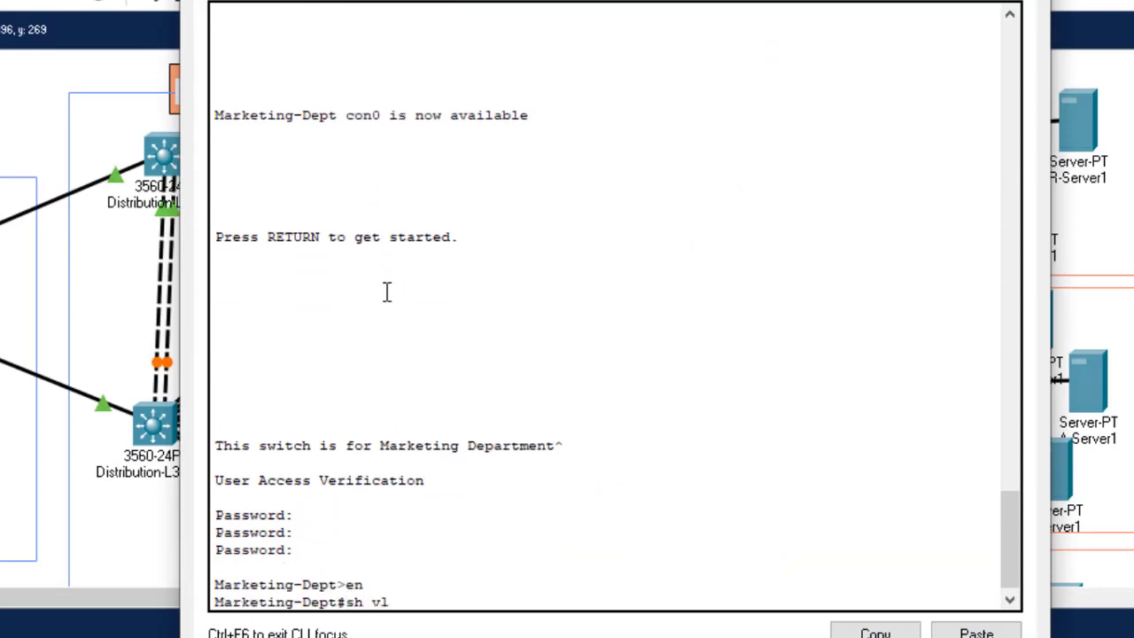
{"action": "key", "text": "Return"}
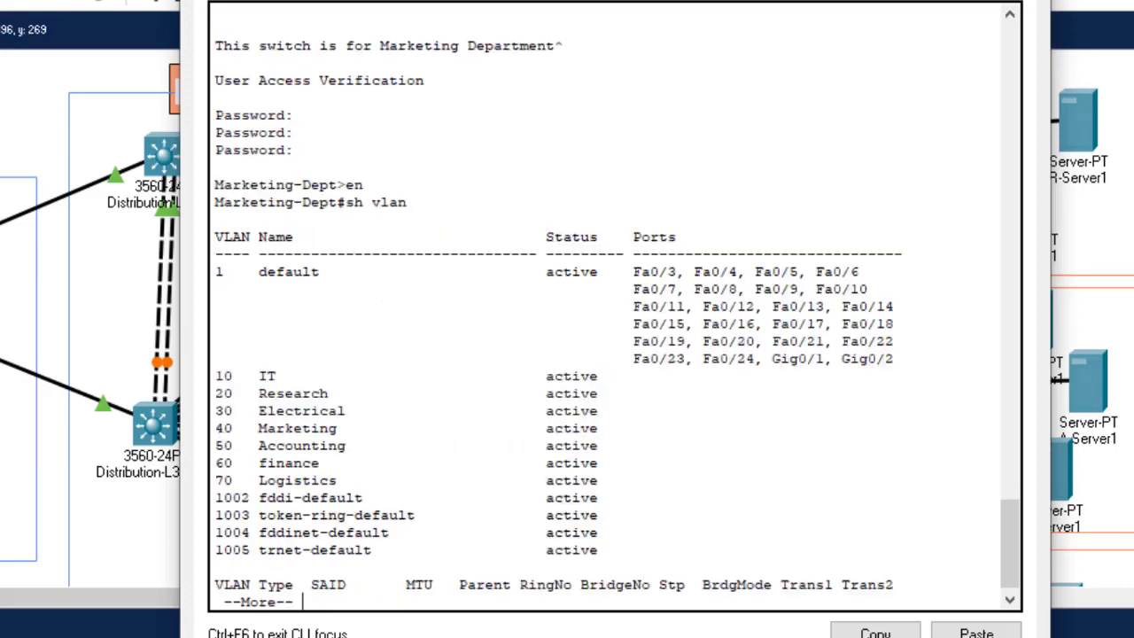
Step: Move the console aside to reveal the distribution layer and review VLAN rows 10–60
{"action": "left_click_drag", "start_coordinate": [531, 11], "coordinate": [849, 1]}
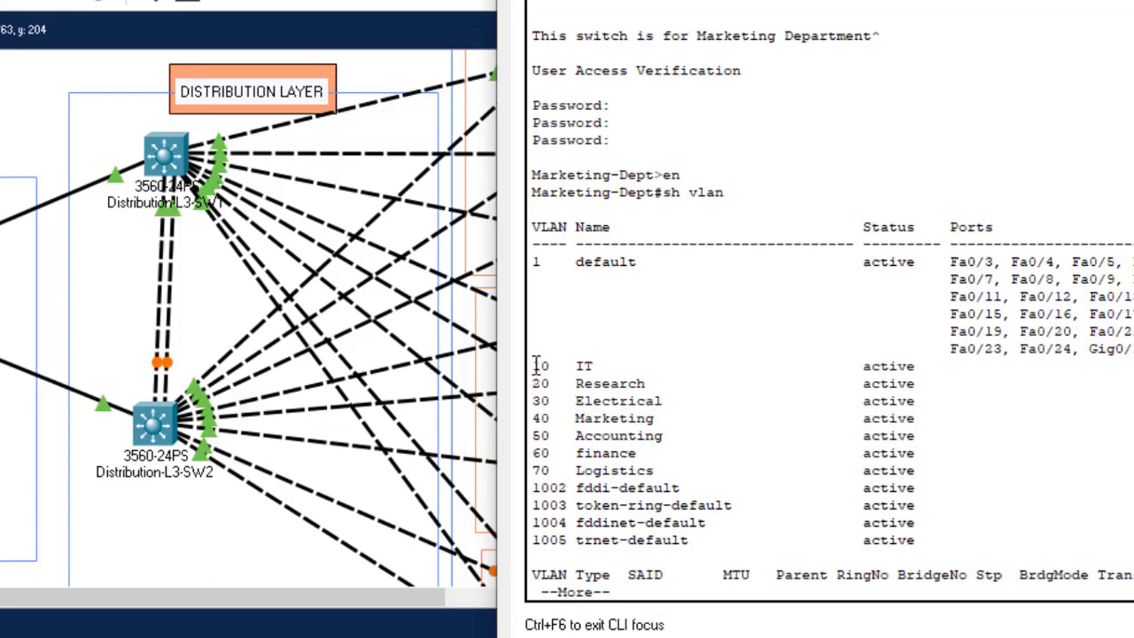
{"action": "left_click_drag", "start_coordinate": [536, 365], "coordinate": [936, 445]}
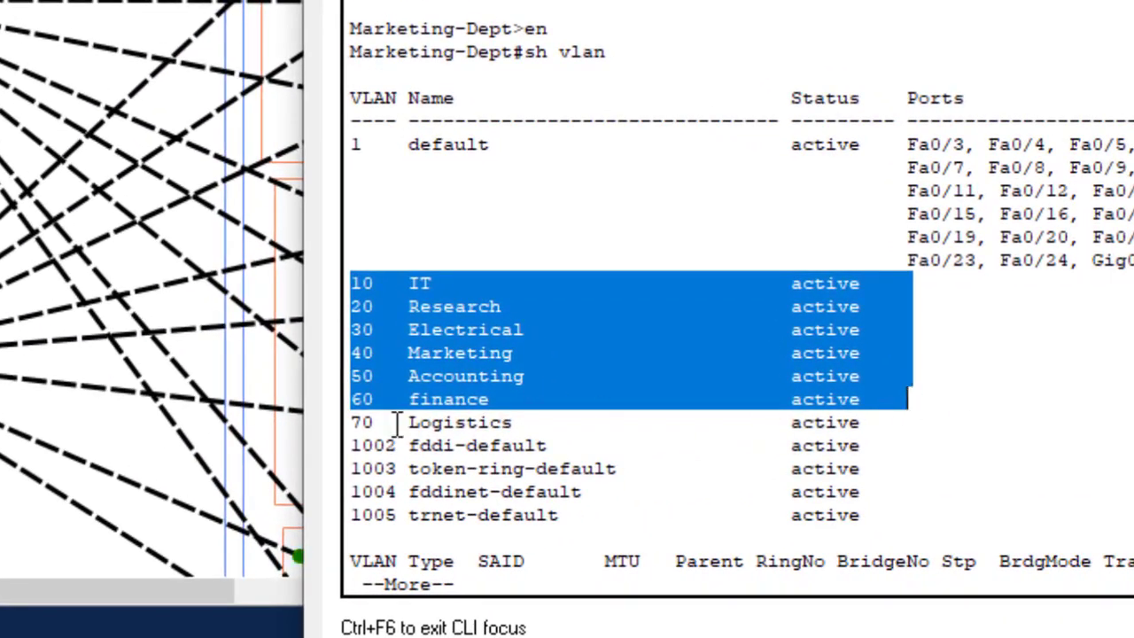
{"action": "left_click_drag", "start_coordinate": [376, 423], "coordinate": [478, 423]}
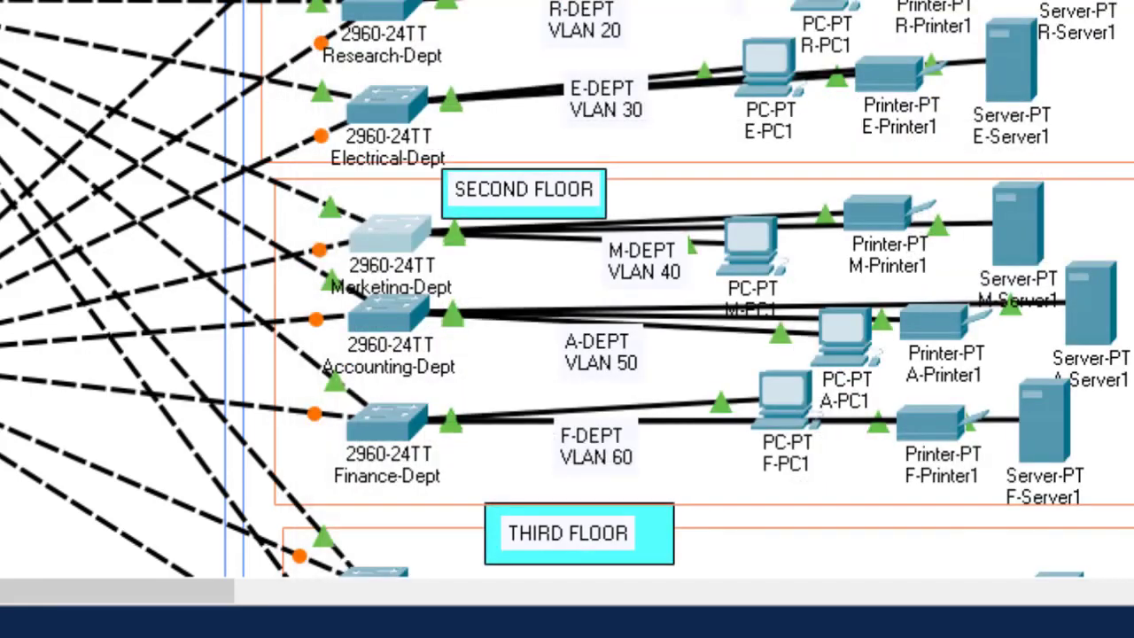
{"action": "scroll", "coordinate": [217, 256], "scroll_direction": "down", "scroll_amount": 5}
{"action": "left_click", "coordinate": [367, 253]}
{"action": "key", "text": "Return"}
{"action": "key", "text": "Return"}
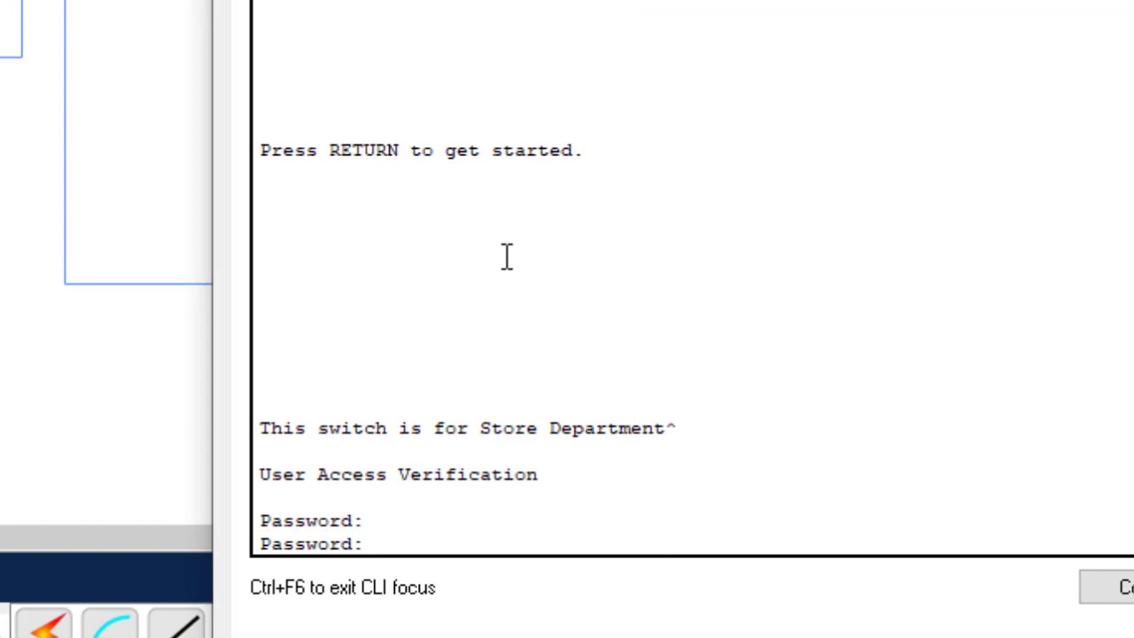
{"action": "key", "text": "Return"}
{"action": "key", "text": "Return"}
{"action": "key", "text": "Return"}
{"action": "key", "text": "Return"}
{"action": "type", "text": "en"}
{"action": "key", "text": "Return"}
{"action": "type", "text": "sh vlan"}
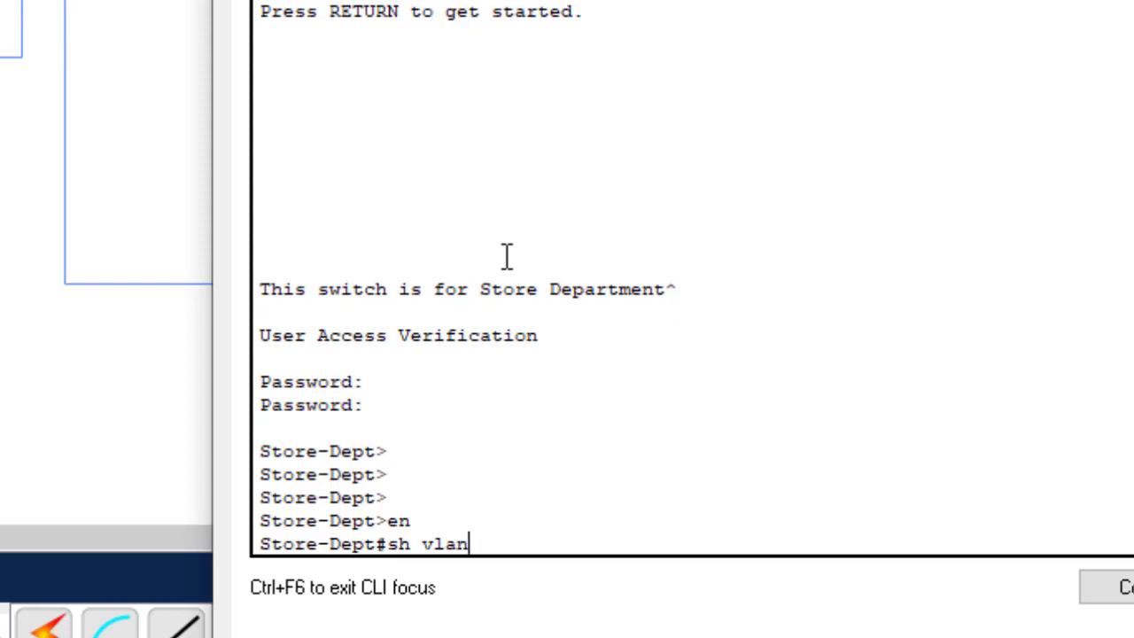
{"action": "key", "text": "Return"}
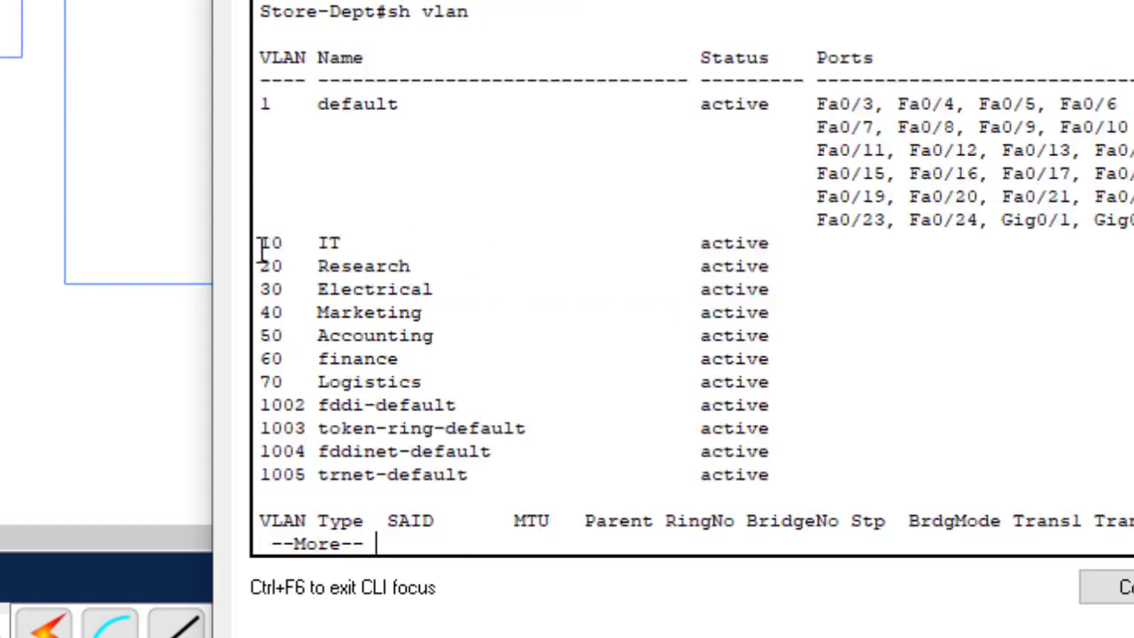
{"action": "left_click_drag", "start_coordinate": [261, 245], "coordinate": [578, 382]}
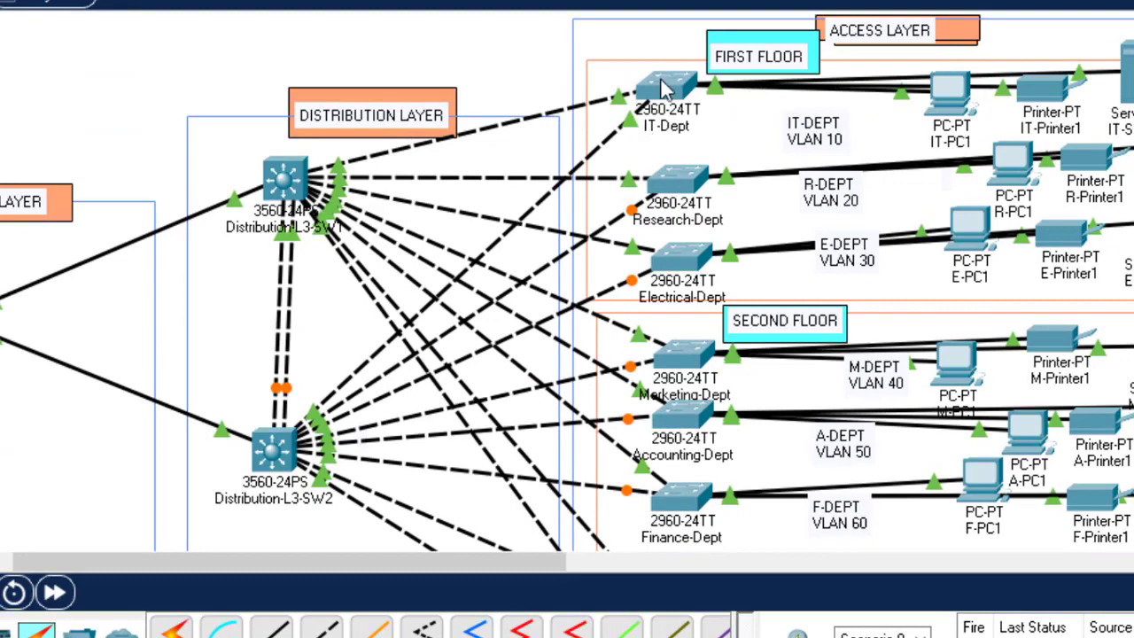
Step: Log into the IT-Dept switch console and enter global configuration mode
{"action": "mouse_move", "coordinate": [670, 93]}
{"action": "left_click", "coordinate": [663, 93]}
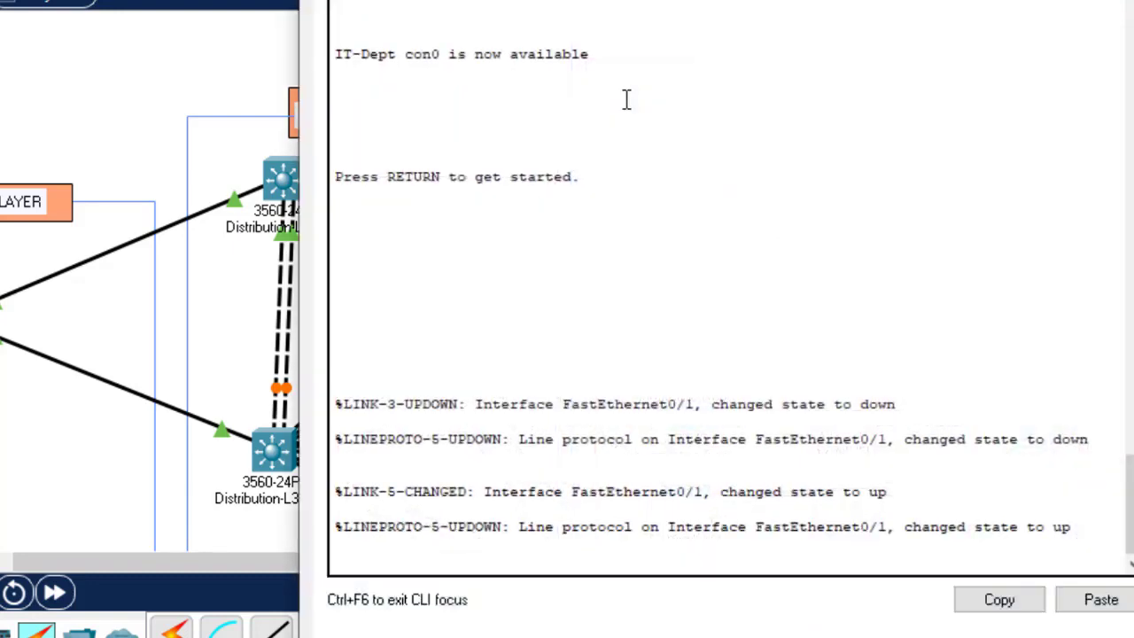
{"action": "key", "text": "Return"}
{"action": "key", "text": "Return"}
{"action": "key", "text": "Return"}
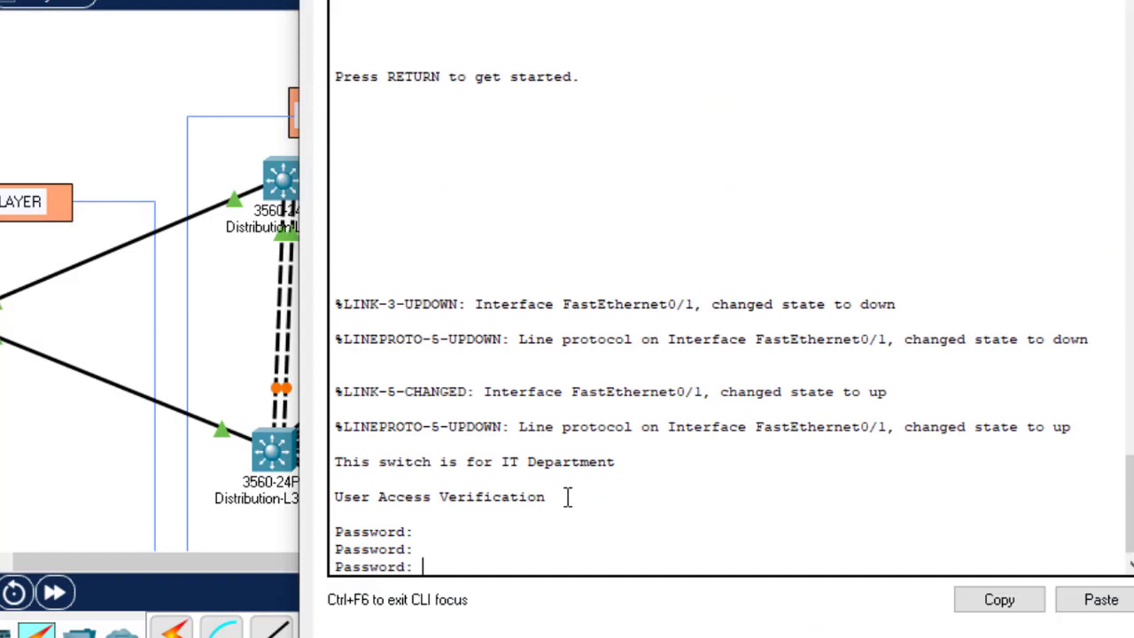
{"action": "key", "text": "Return"}
{"action": "key", "text": "Return"}
{"action": "key", "text": "Return"}
{"action": "key", "text": "Return"}
{"action": "key", "text": "Return"}
{"action": "type", "text": "en"}
{"action": "key", "text": "Return"}
{"action": "type", "text": "conf"}
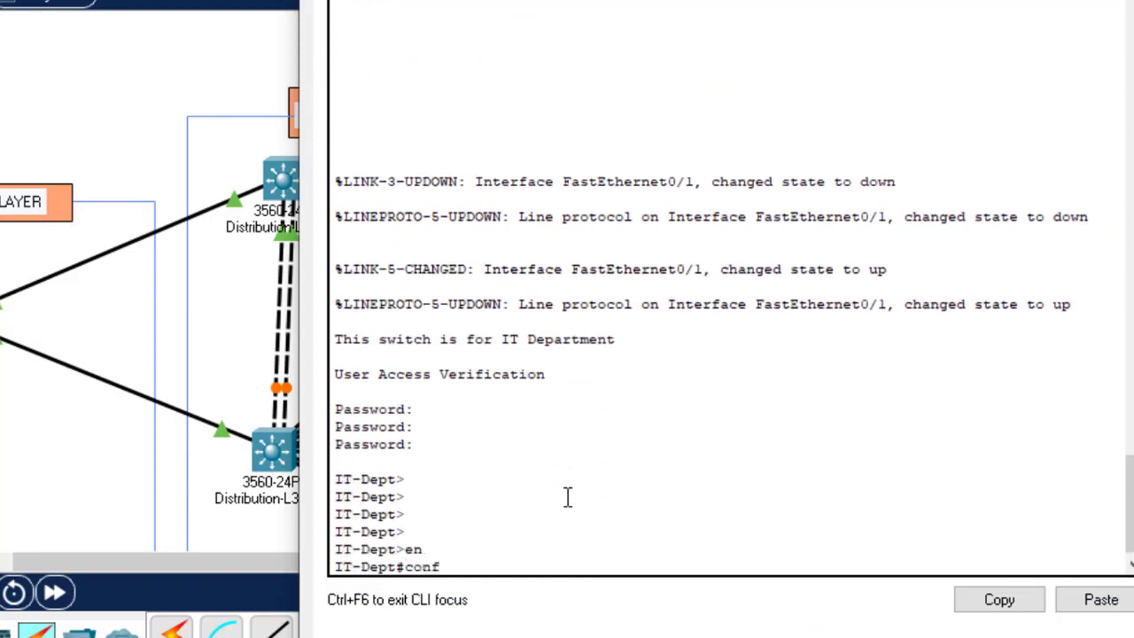
{"action": "key", "text": "Tab"}
{"action": "type", "text": "t"}
{"action": "key", "text": "Return"}
{"action": "key", "text": "Return"}
{"action": "key", "text": "Return"}
{"action": "key", "text": "Return"}
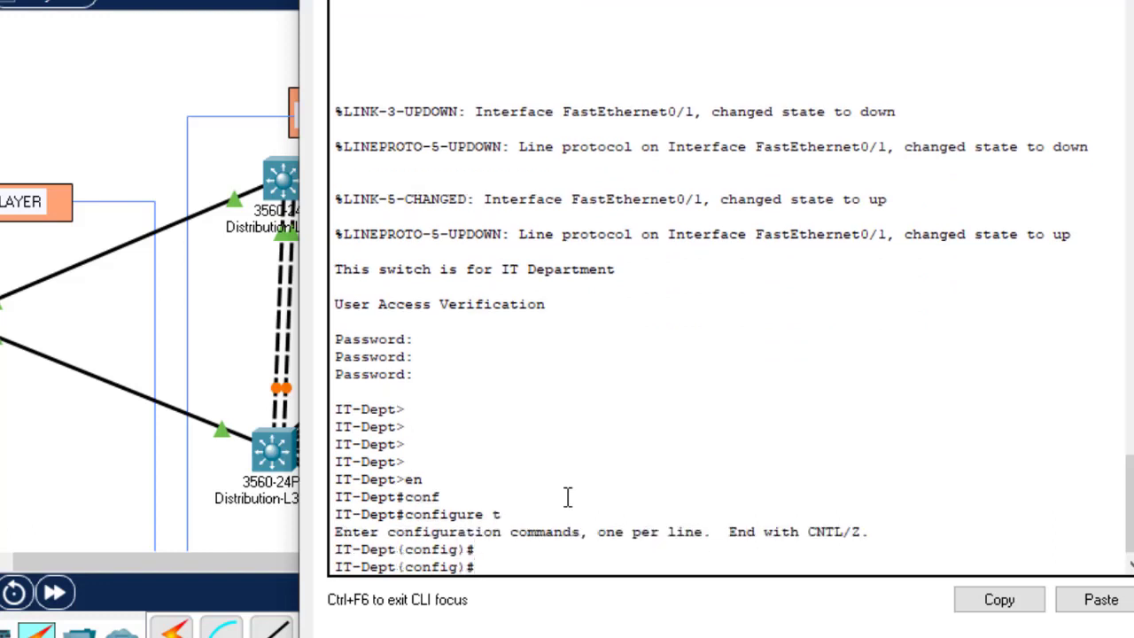
Step: Create VLAN 120 named Gtech, save with do wr, and close the console
{"action": "type", "text": "vlan"}
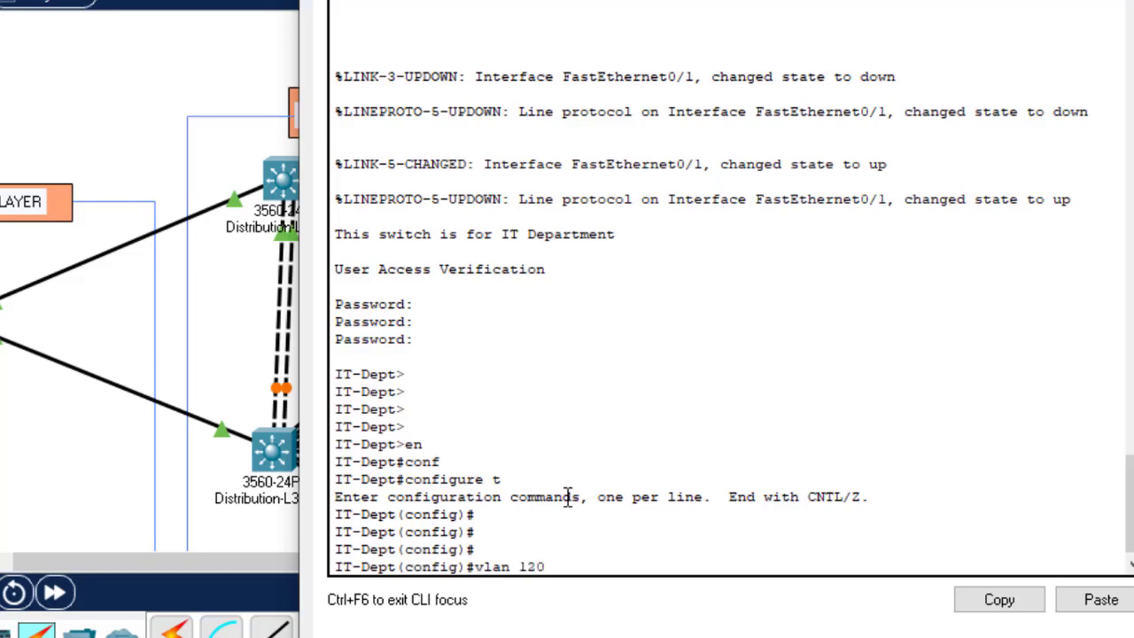
{"action": "type", "text": "120"}
{"action": "key", "text": "Return"}
{"action": "type", "text": "m"}
{"action": "key", "text": "BackSpace"}
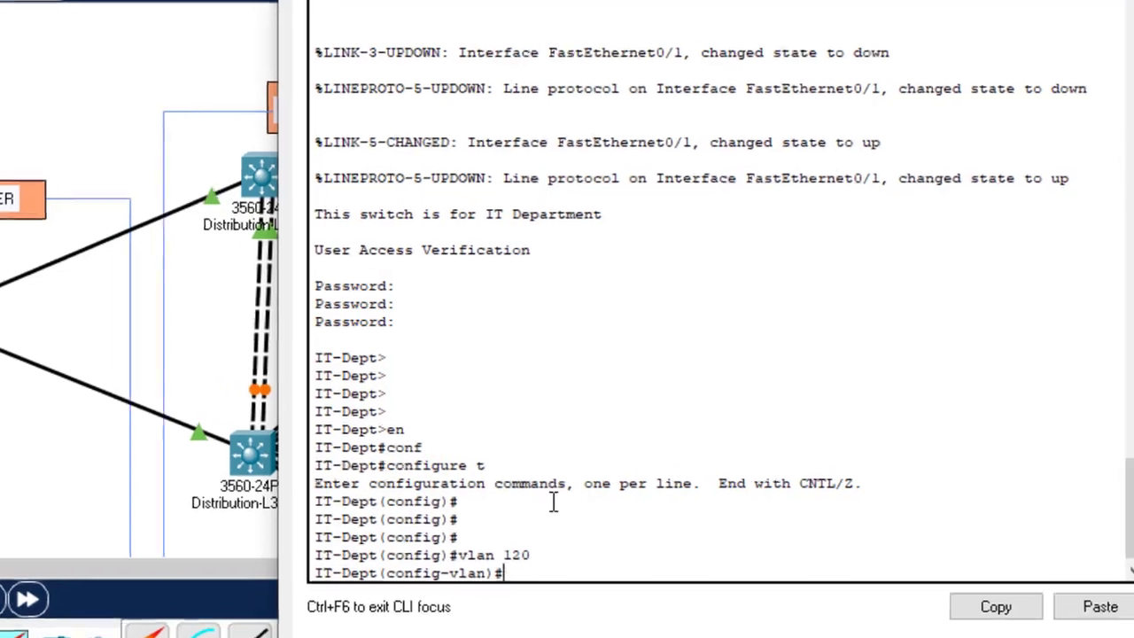
{"action": "type", "text": "name "}
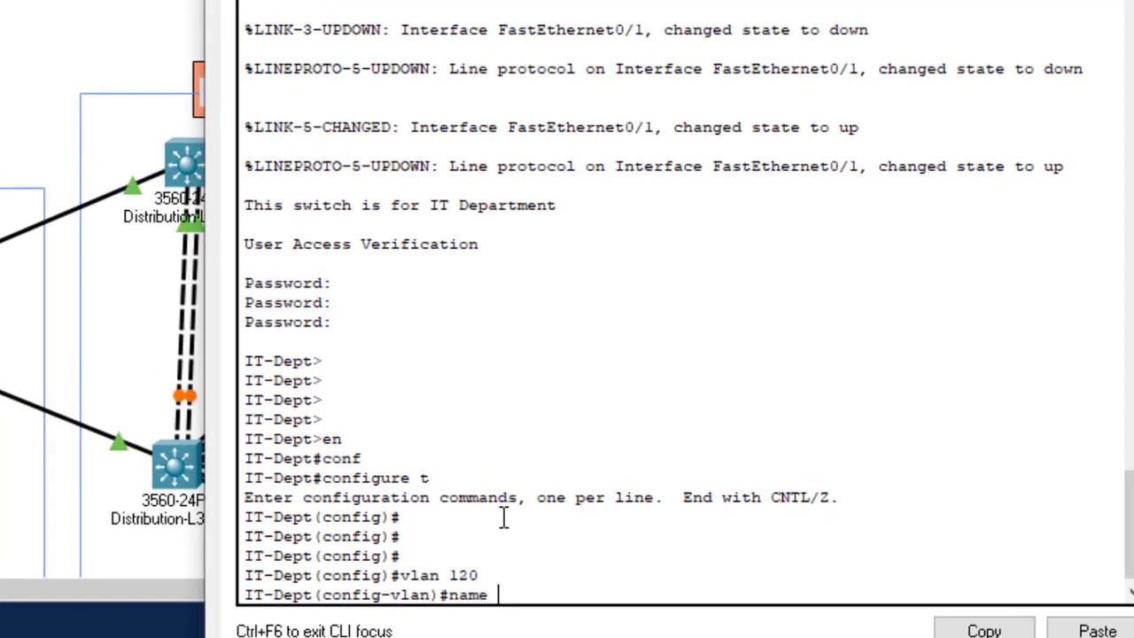
{"action": "type", "text": "Gtech"}
{"action": "key", "text": "Return"}
{"action": "type", "text": "do"}
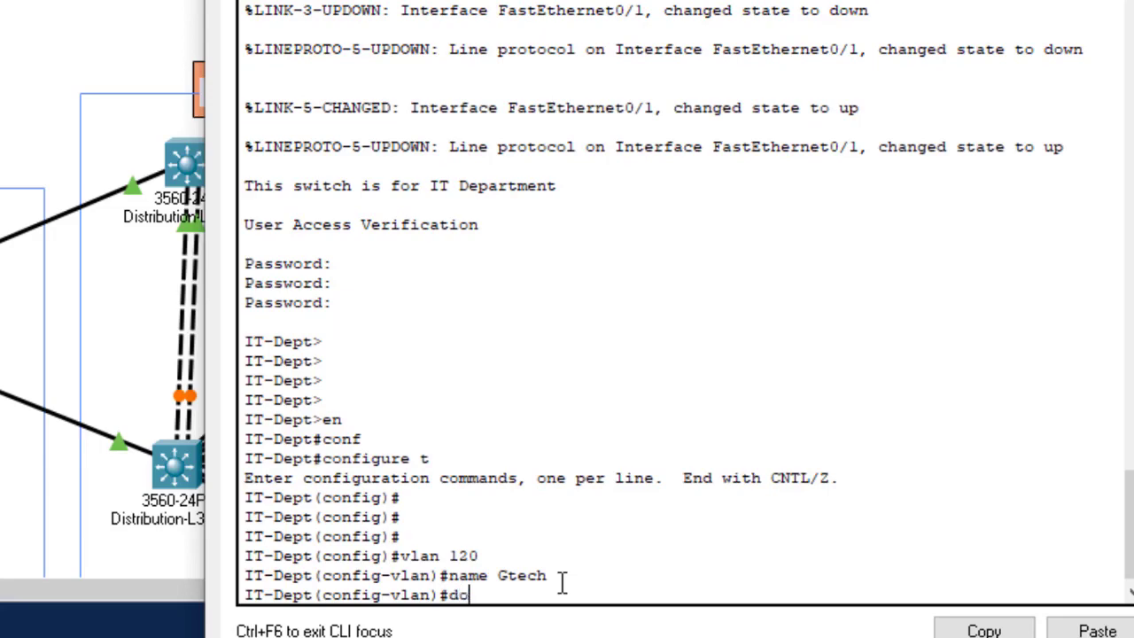
{"action": "type", "text": " wr"}
{"action": "key", "text": "Return"}
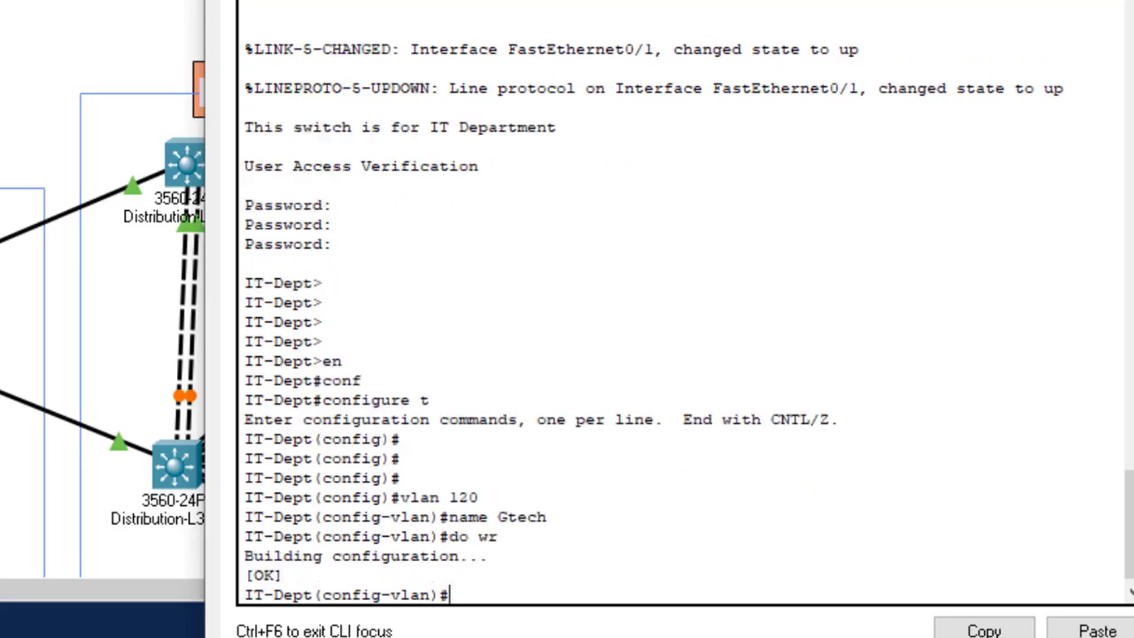
{"action": "left_click", "coordinate": [161, 288]}
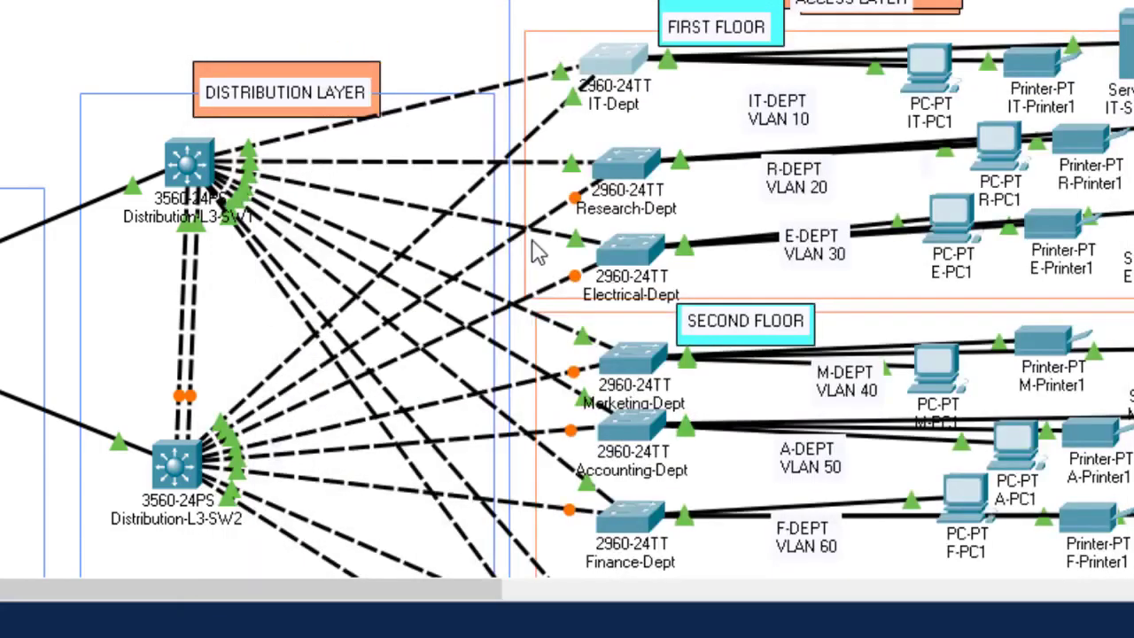
{"action": "left_click", "coordinate": [645, 434]}
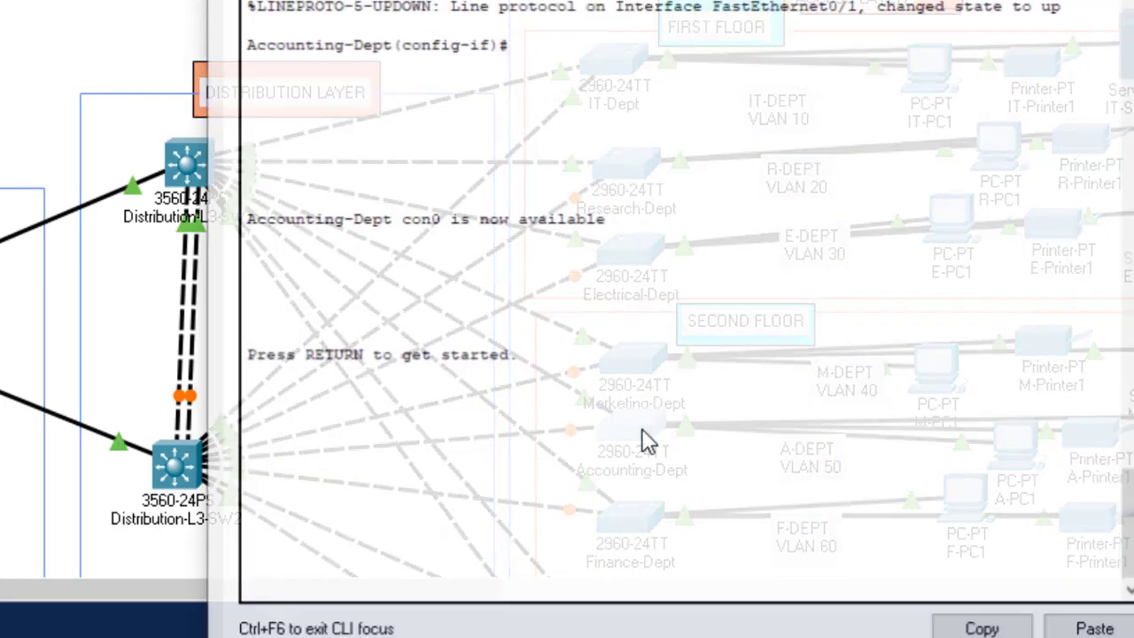
{"action": "key", "text": "Return"}
{"action": "key", "text": "Return"}
{"action": "key", "text": "Return"}
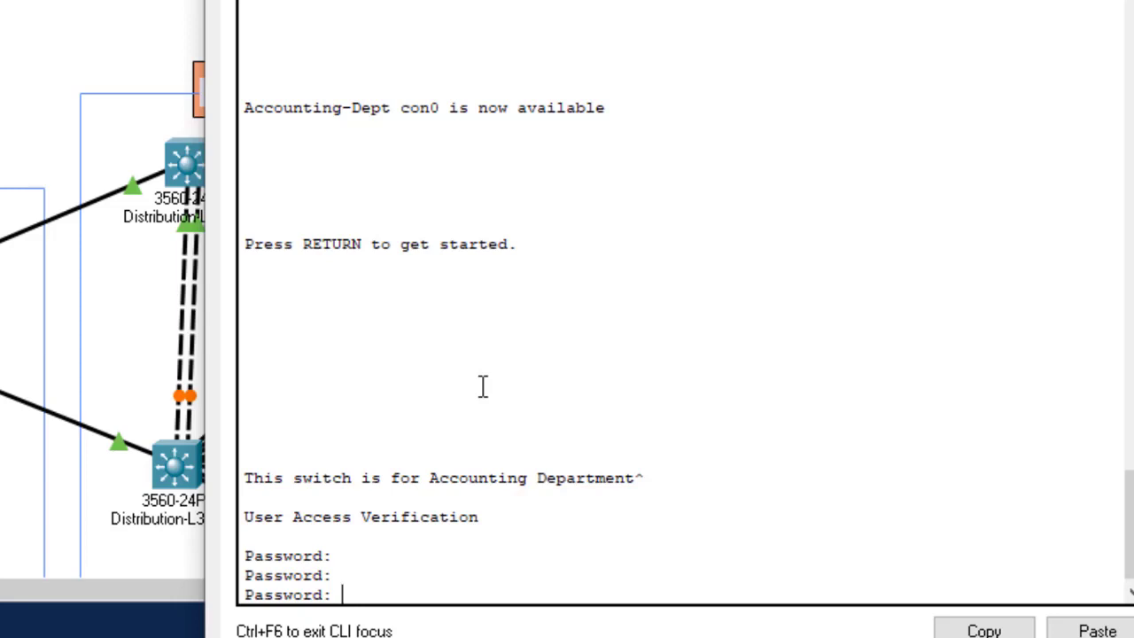
{"action": "key", "text": "Return"}
{"action": "key", "text": "Return"}
{"action": "key", "text": "Return"}
{"action": "type", "text": "en"}
{"action": "key", "text": "Return"}
{"action": "type", "text": "sh vlan"}
{"action": "key", "text": "Return"}
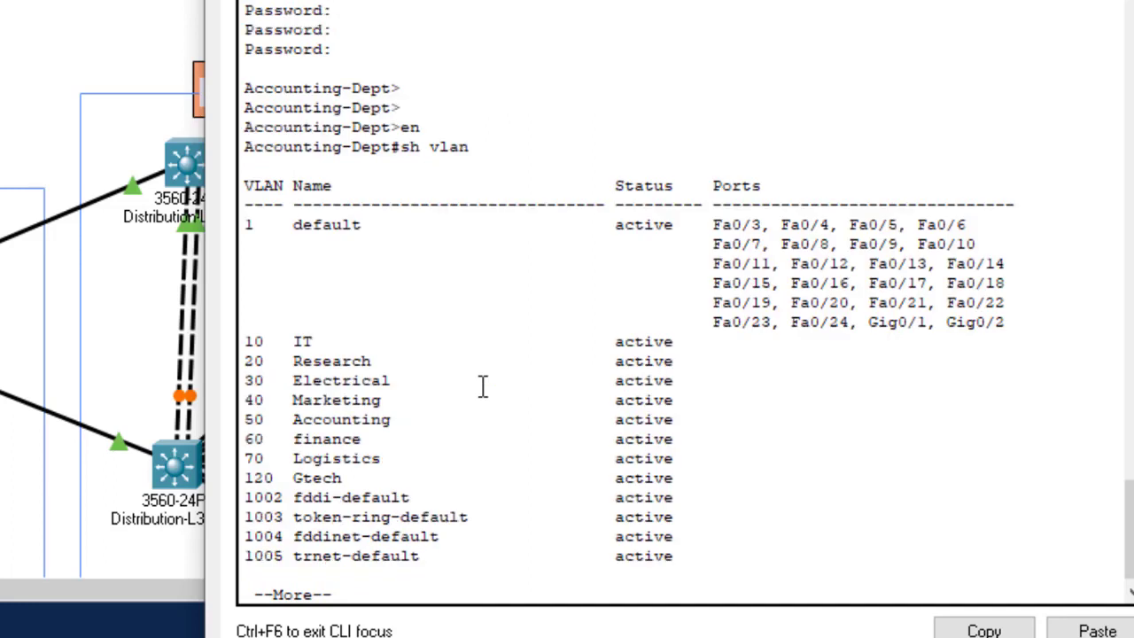
{"action": "left_click_drag", "start_coordinate": [362, 477], "coordinate": [241, 478]}
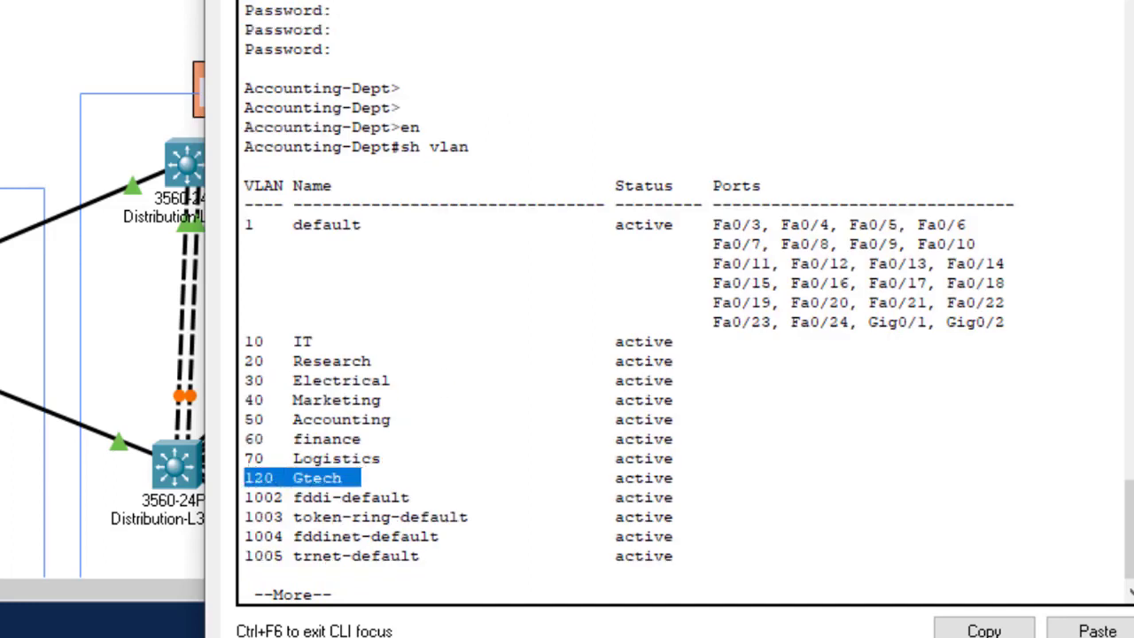
{"action": "key", "text": "alt+F4"}
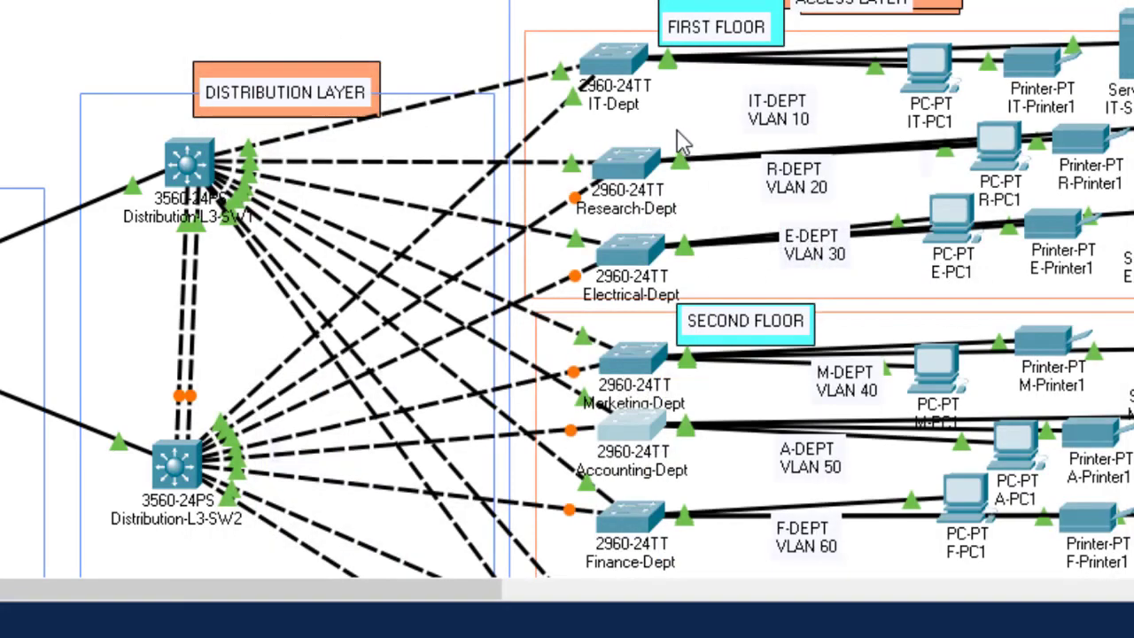
{"action": "scroll", "coordinate": [698, 124], "scroll_direction": "down", "scroll_amount": 2}
{"action": "scroll", "coordinate": [698, 124], "scroll_direction": "up", "scroll_amount": 2}
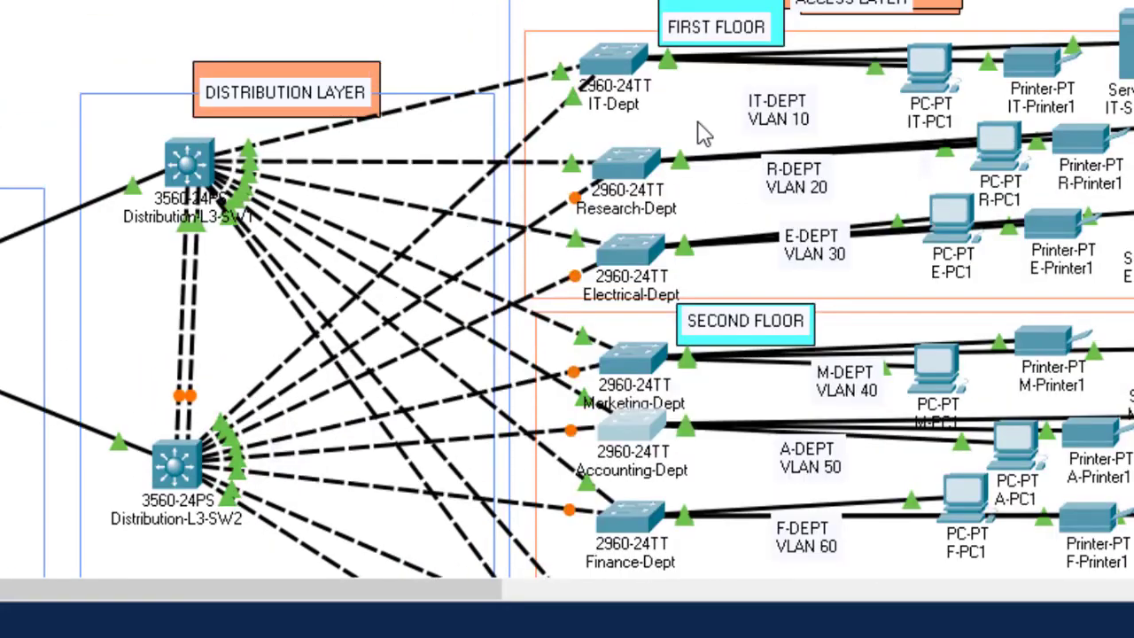
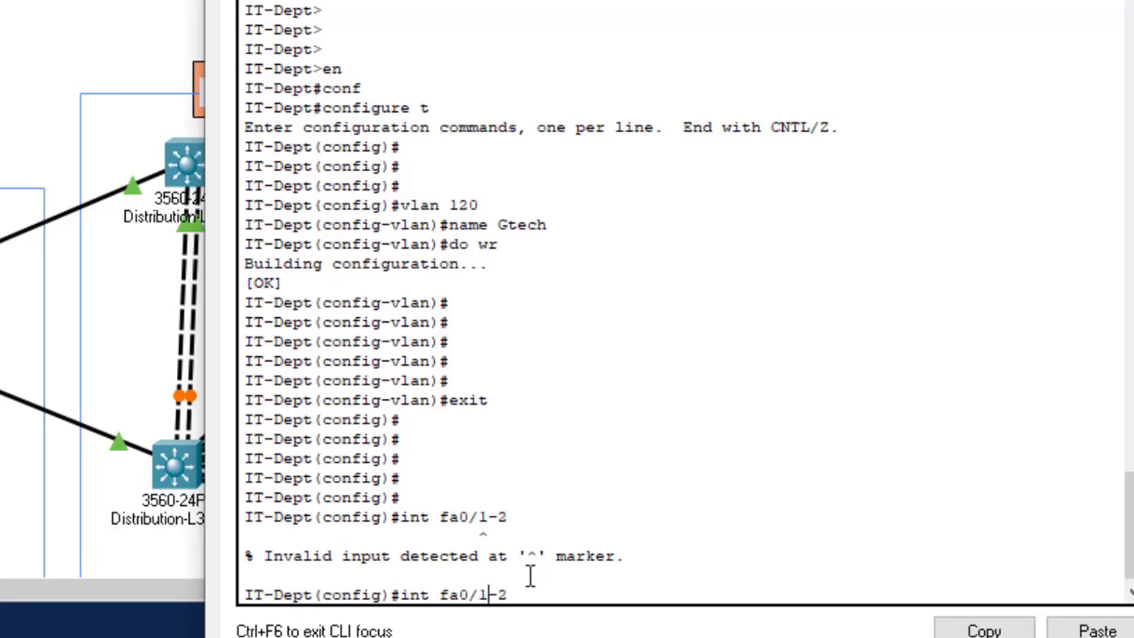
Step: Correct the command to 'int range fa0/1-2' to configure ports fa0/1 and fa0/2 together
{"action": "key", "text": "Left"}
{"action": "key", "text": "Left"}
{"action": "key", "text": "Left"}
{"action": "key", "text": "Left"}
{"action": "key", "text": "Left"}
{"action": "type", "text": "range"}
{"action": "key", "text": "Return"}
{"action": "key", "text": "Return"}
{"action": "key", "text": "Return"}
{"action": "key", "text": "Return"}
{"action": "key", "text": "Return"}
{"action": "key", "text": "Return"}
{"action": "key", "text": "Return"}
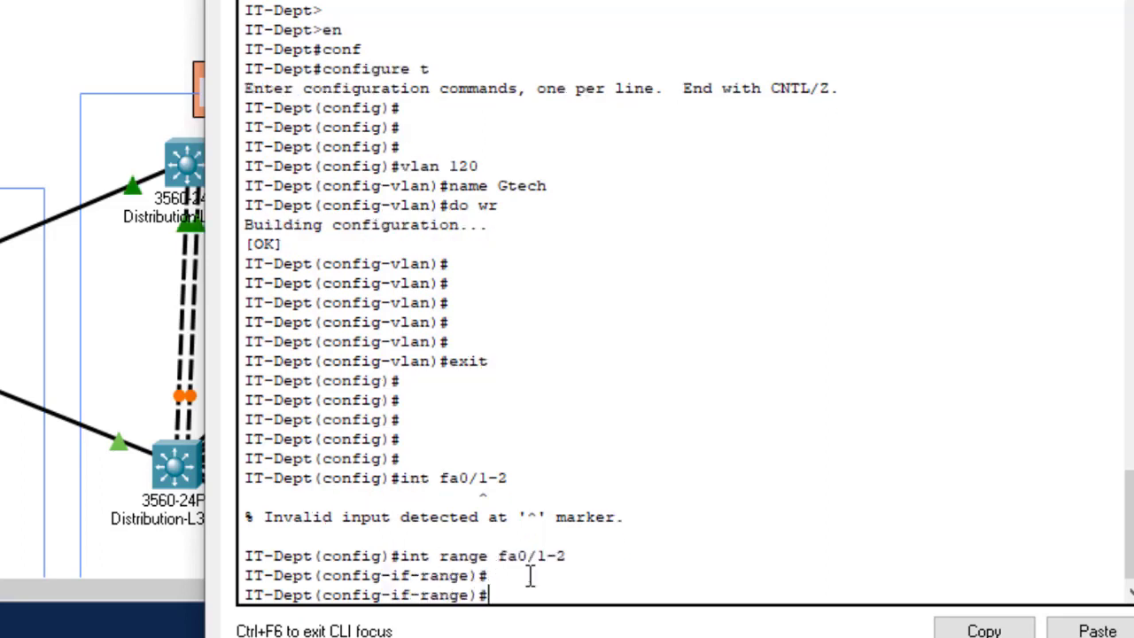
Step: Build the partial command 'switchport trunk allowed vlan' with Tab completion, fixing a misspelled keyword
{"action": "type", "text": "sw"}
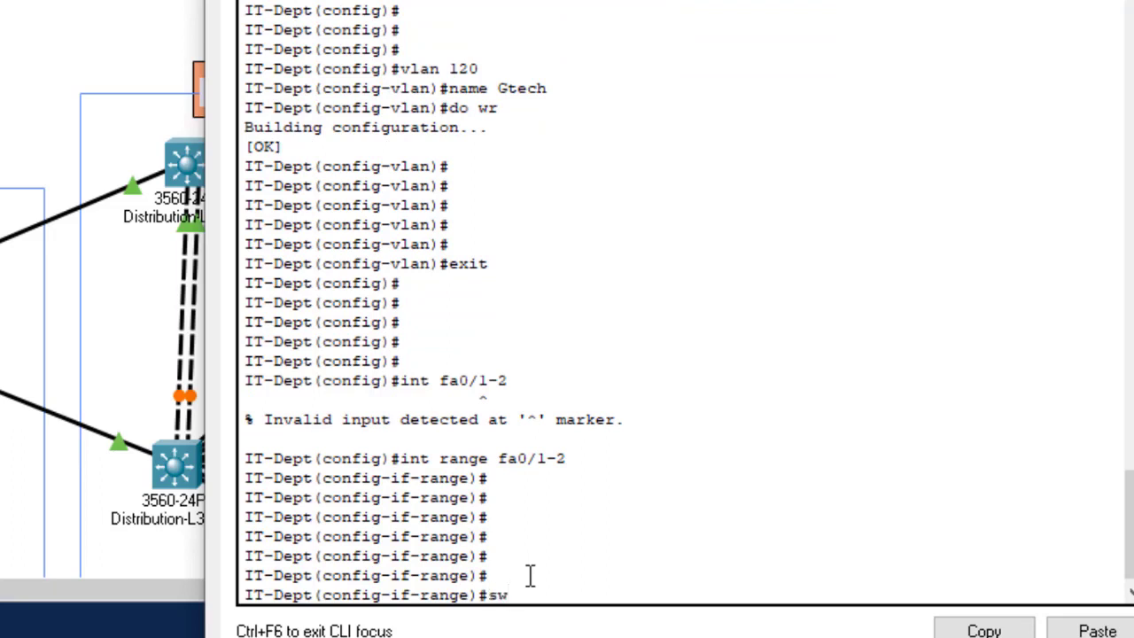
{"action": "type", "text": "t"}
{"action": "key", "text": "Tab"}
{"action": "key", "text": "BackSpace"}
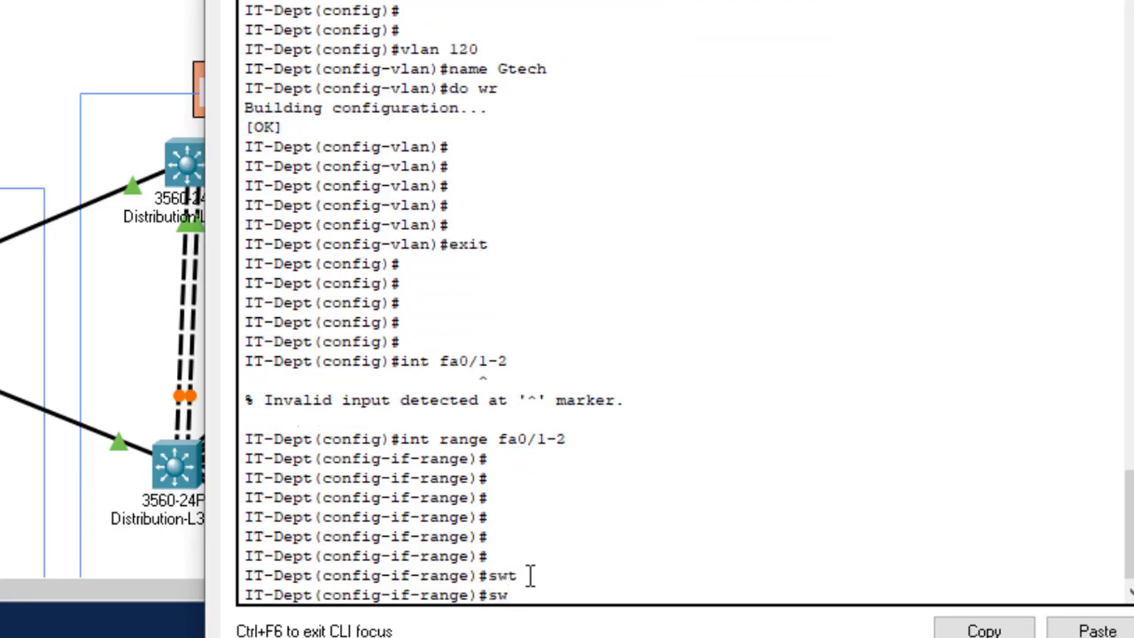
{"action": "type", "text": "it"}
{"action": "key", "text": "Tab"}
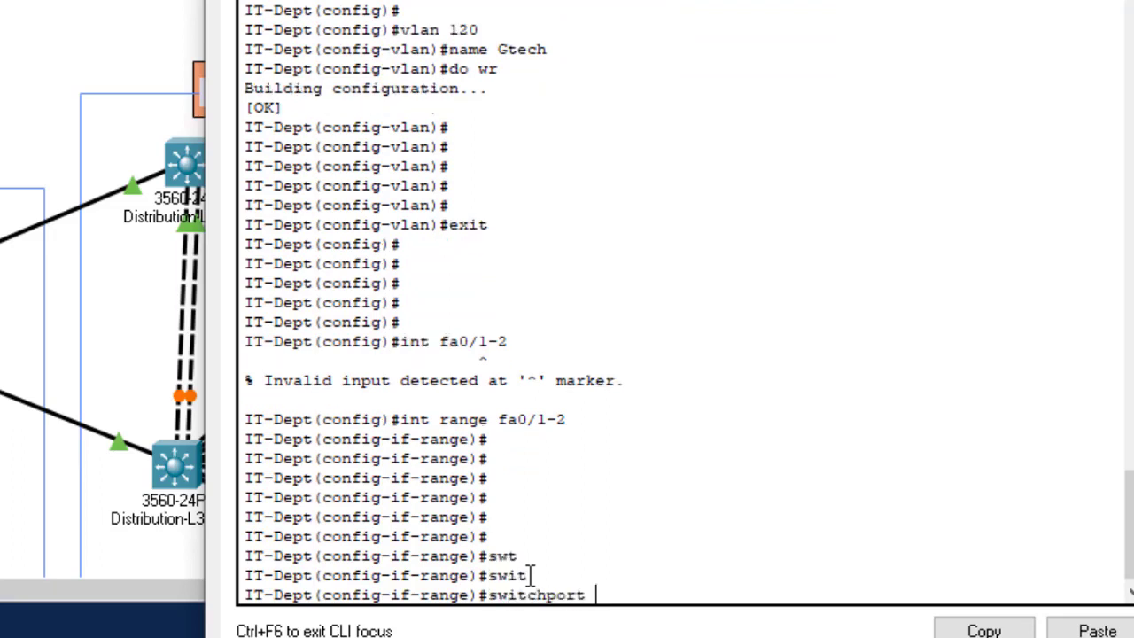
{"action": "type", "text": "tr"}
{"action": "key", "text": "Tab"}
{"action": "type", "text": "a"}
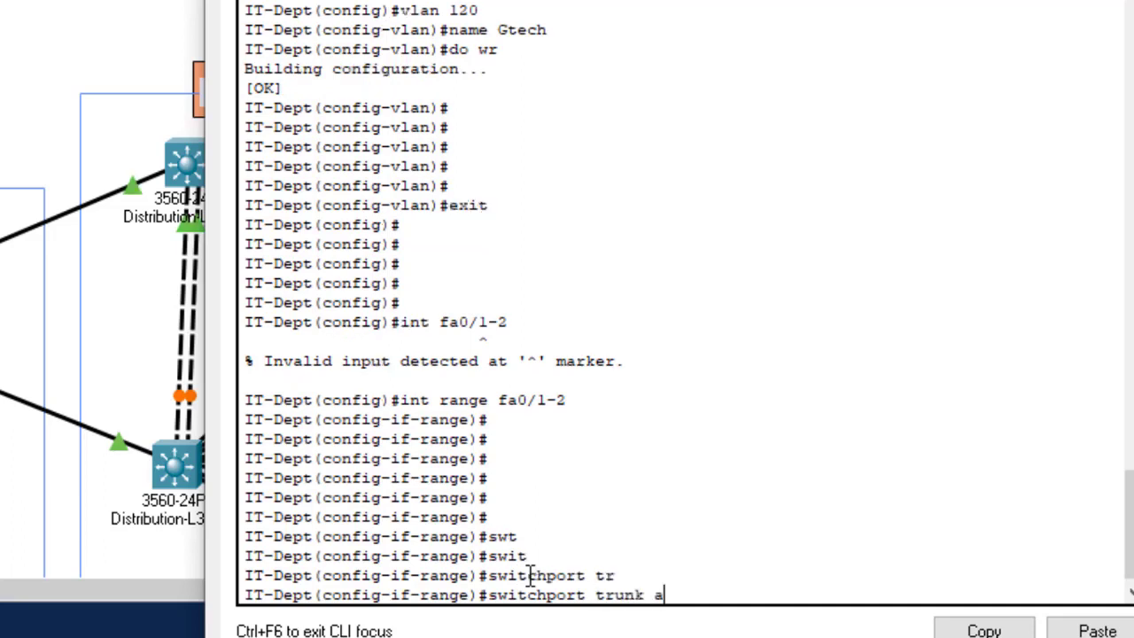
{"action": "type", "text": "ll"}
{"action": "key", "text": "Tab"}
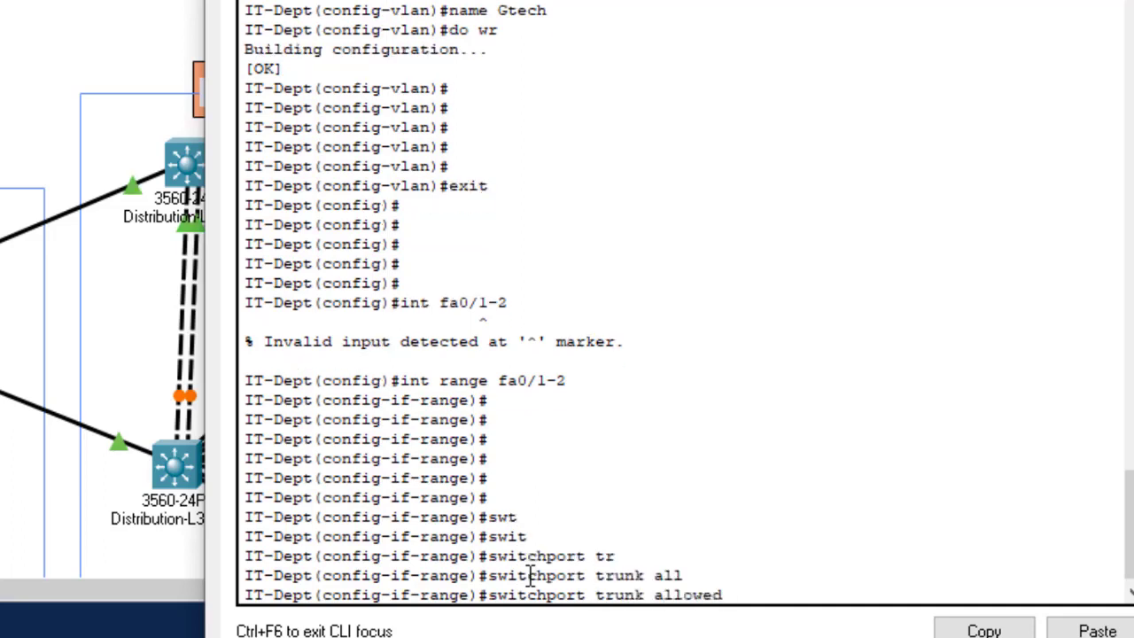
{"action": "type", "text": "v"}
{"action": "key", "text": "Tab"}
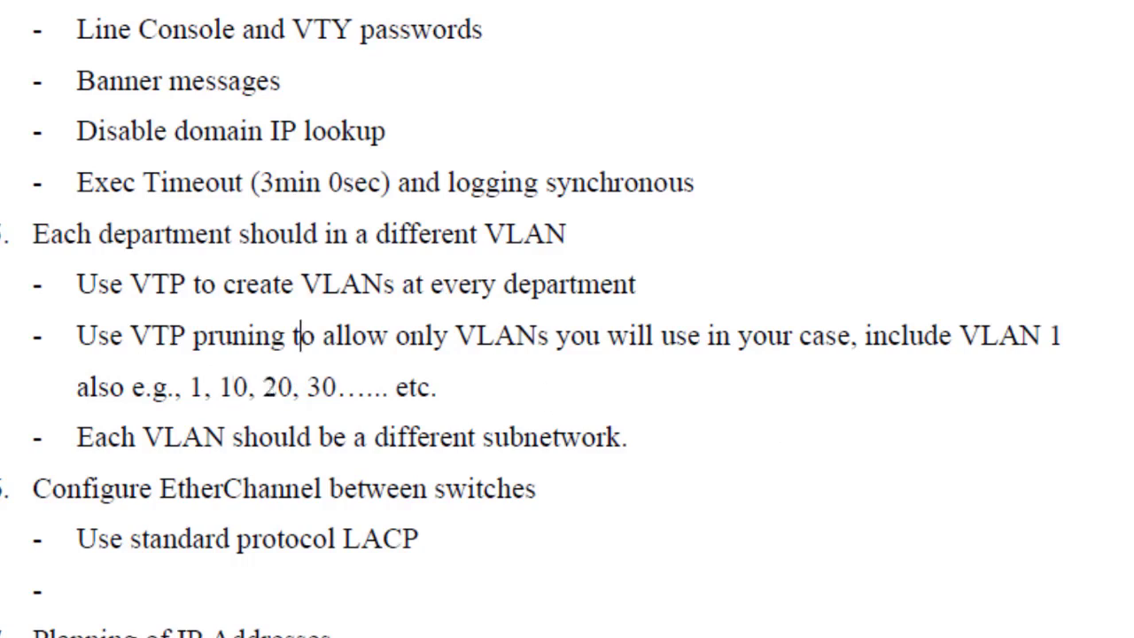
Step: Enter the allowed VLAN list 1,10,20,30,40,50,60,70,120 for the fa0/1-2 trunks
{"action": "mouse_move", "coordinate": [732, 637]}
{"action": "left_click", "coordinate": [877, 632]}
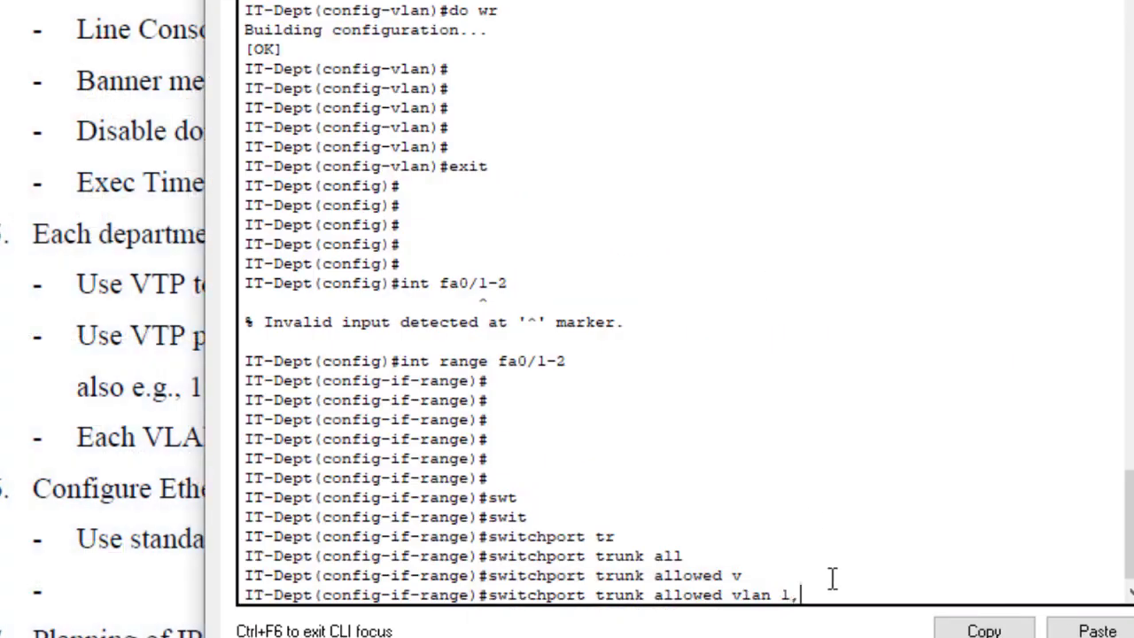
{"action": "type", "text": "10,20,30,40,50,60,"}
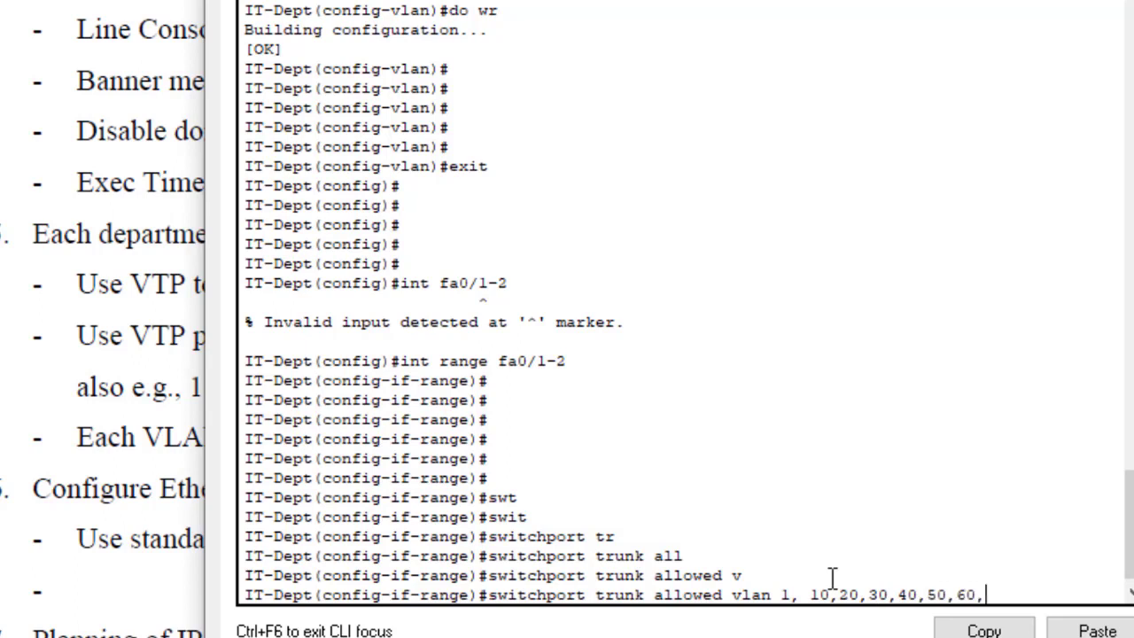
{"action": "type", "text": "70"}
{"action": "type", "text": "10"}
{"action": "key", "text": "BackSpace"}
{"action": "type", "text": "20"}
{"action": "key", "text": "Return"}
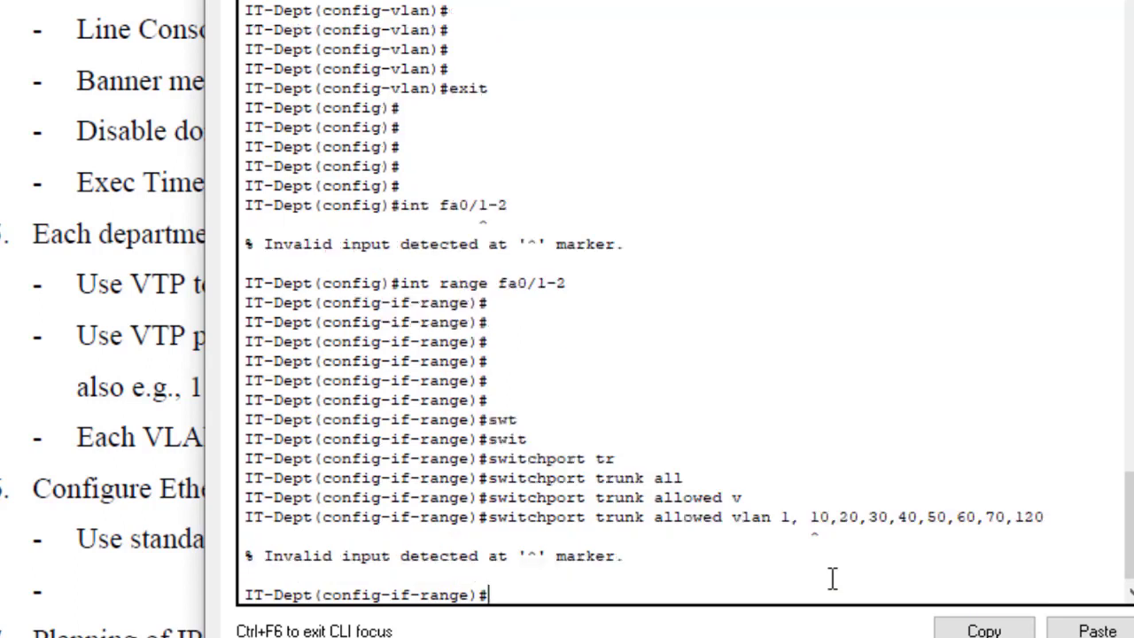
Step: Remove the stray space after '1,' so the list is accepted, then exit interface configuration
{"action": "key", "text": "Up"}
{"action": "key", "text": "Left"}
{"action": "key", "text": "Left"}
{"action": "key", "text": "Left"}
{"action": "key", "text": "Left"}
{"action": "key", "text": "Left"}
{"action": "key", "text": "Left"}
{"action": "key", "text": "Left"}
{"action": "key", "text": "Left"}
{"action": "key", "text": "Left"}
{"action": "key", "text": "Left"}
{"action": "key", "text": "Left"}
{"action": "key", "text": "Left"}
{"action": "key", "text": "Left"}
{"action": "key", "text": "Left"}
{"action": "key", "text": "Left"}
{"action": "key", "text": "Left"}
{"action": "key", "text": "Left"}
{"action": "key", "text": "Left"}
{"action": "key", "text": "Left"}
{"action": "key", "text": "Left"}
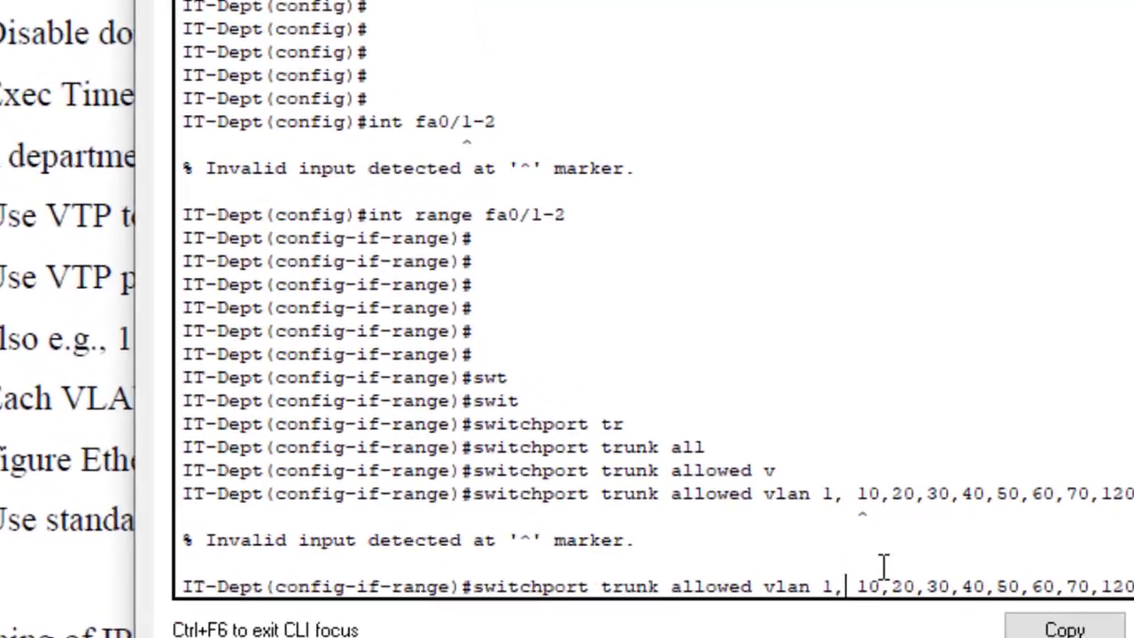
{"action": "key", "text": "Right"}
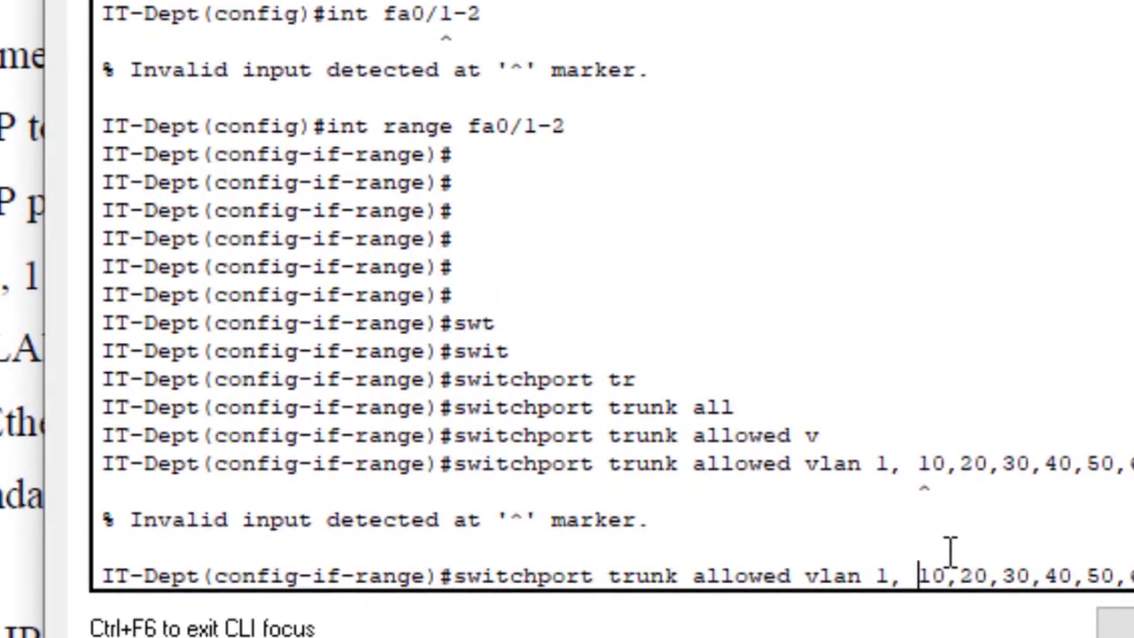
{"action": "key", "text": "BackSpace"}
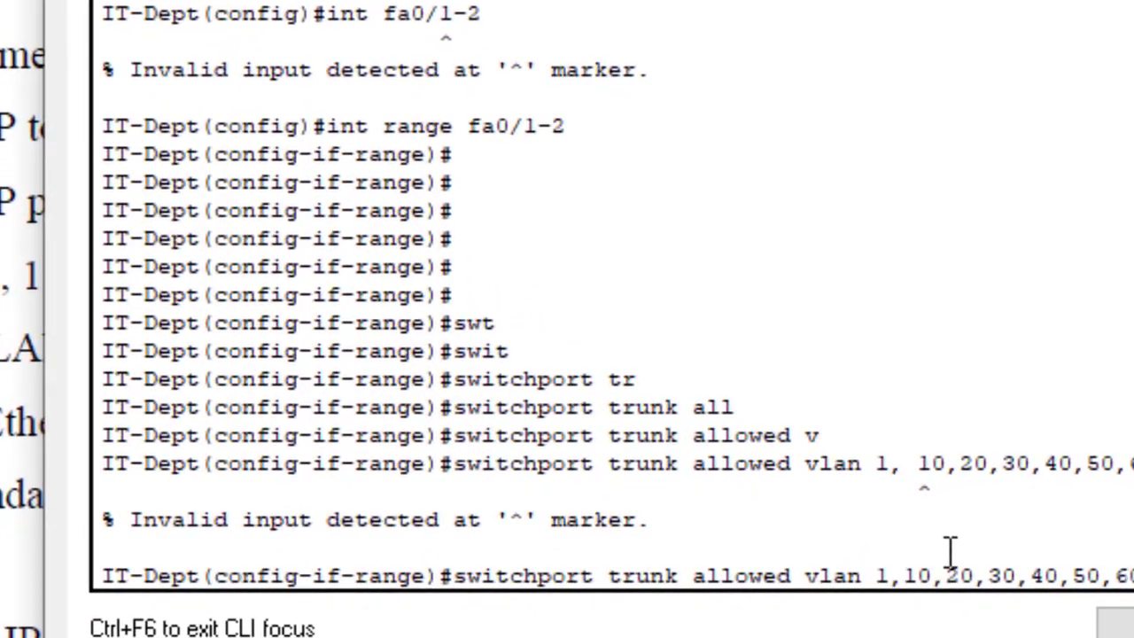
{"action": "key", "text": "Return"}
{"action": "key", "text": "Return"}
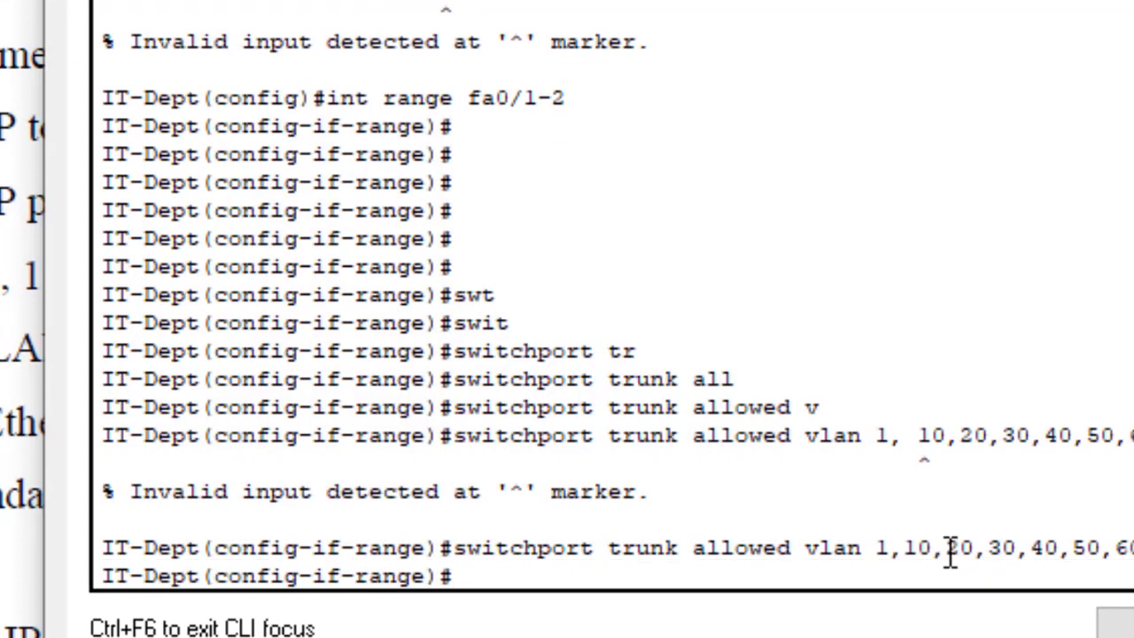
{"action": "key", "text": "Return"}
{"action": "key", "text": "Return"}
{"action": "key", "text": "Return"}
{"action": "type", "text": "e"}
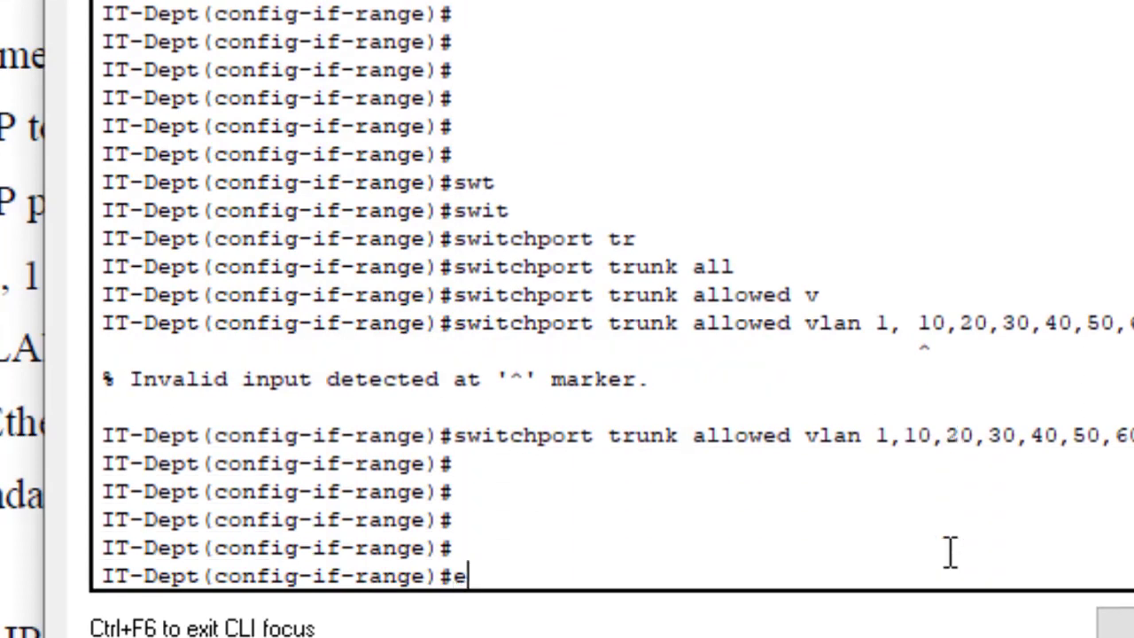
{"action": "type", "text": "xit"}
{"action": "key", "text": "Return"}
{"action": "key", "text": "Return"}
{"action": "key", "text": "Return"}
{"action": "key", "text": "Return"}
{"action": "key", "text": "Return"}
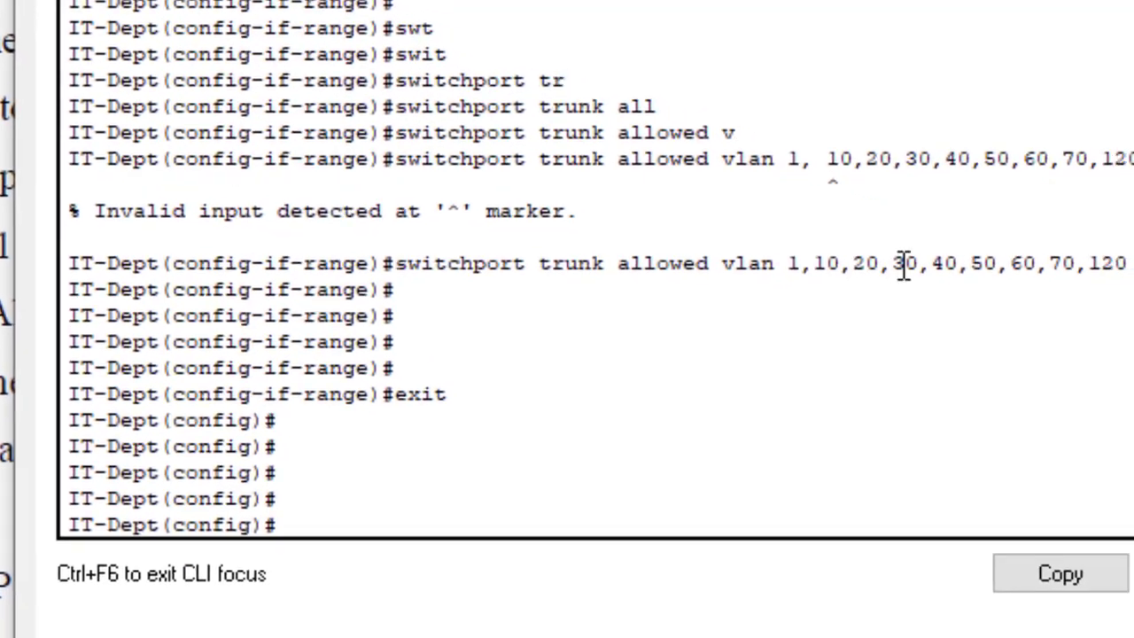
Step: Try a trunk status check, which fails because of a typo in the show command
{"action": "left_click_drag", "start_coordinate": [789, 264], "coordinate": [1133, 268]}
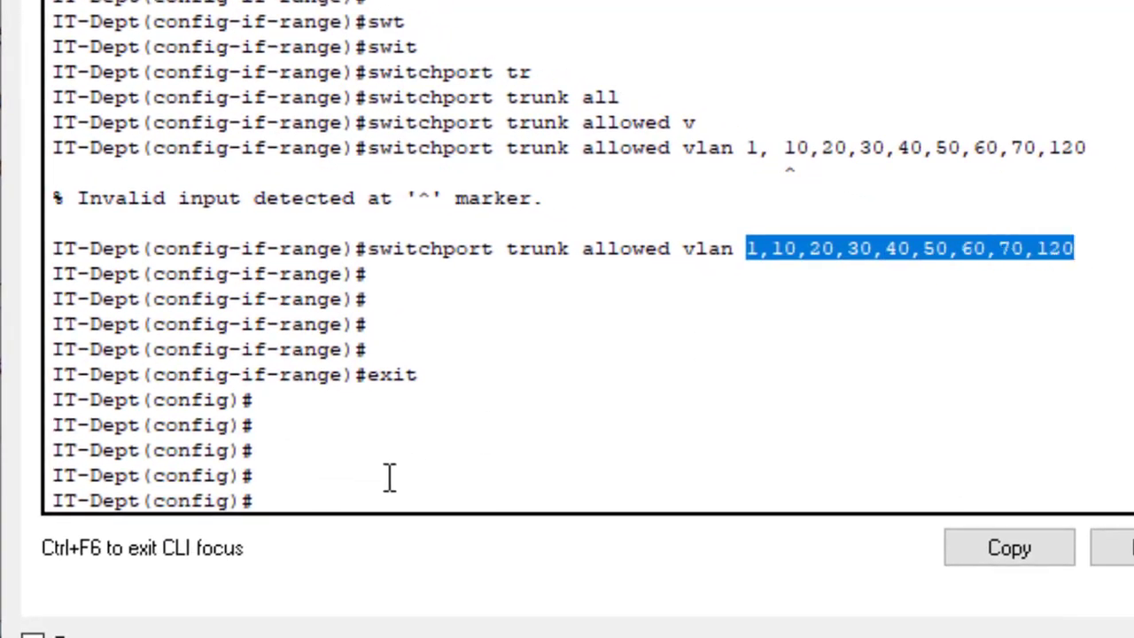
{"action": "key", "text": "Return"}
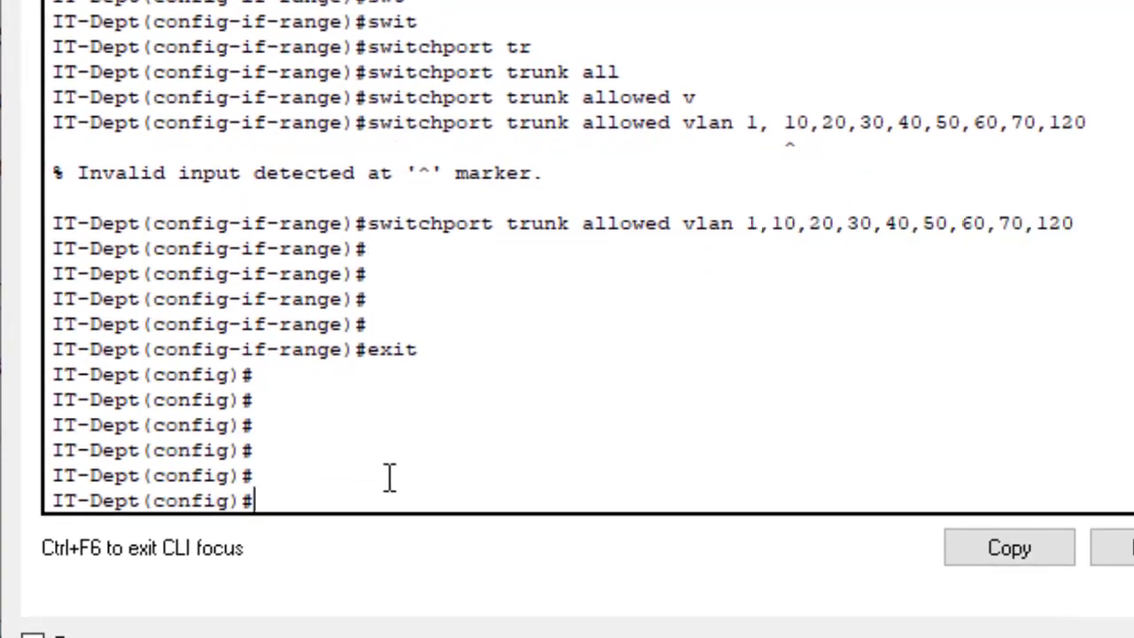
{"action": "type", "text": "do sh t"}
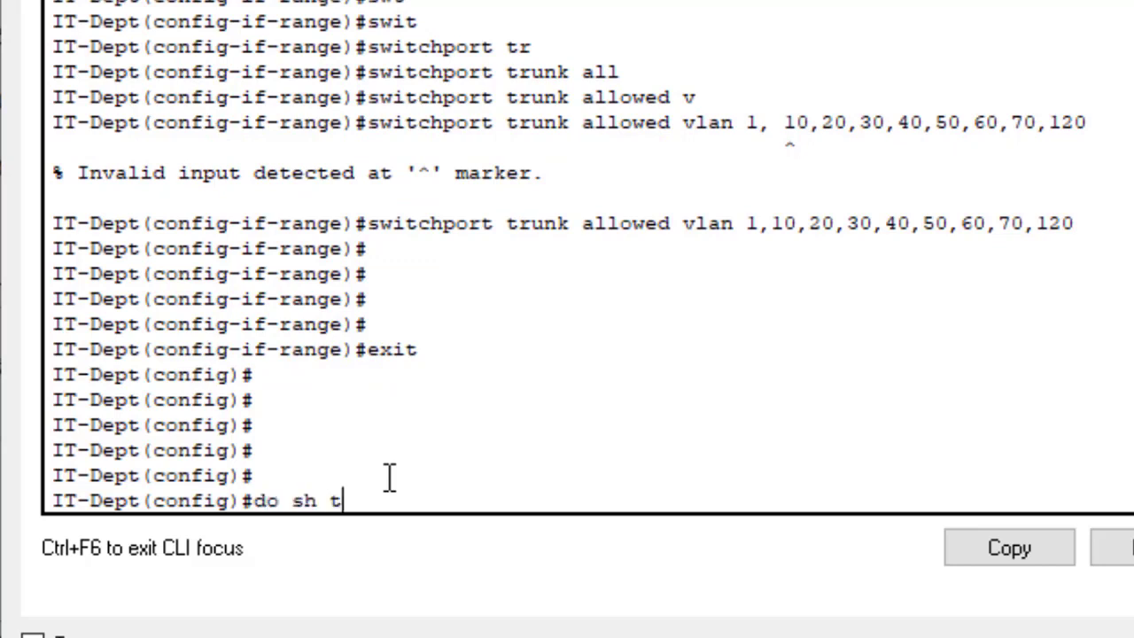
{"action": "type", "text": "runk in"}
{"action": "key", "text": "Tab"}
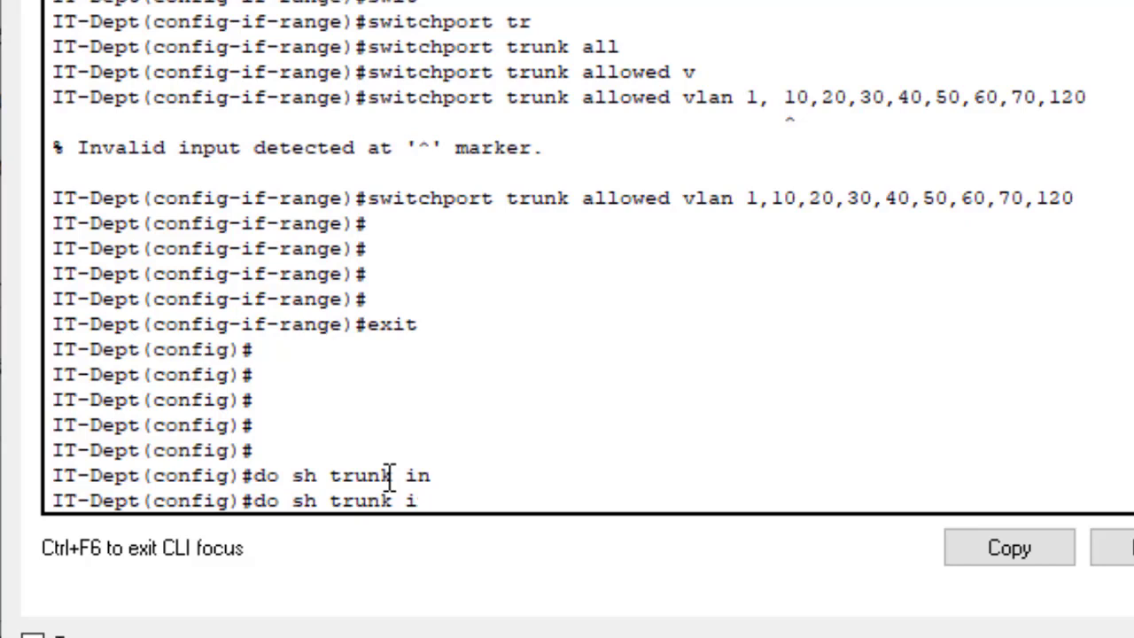
{"action": "key", "text": "BackSpace"}
{"action": "key", "text": "BackSpace"}
{"action": "key", "text": "Left"}
{"action": "key", "text": "Left"}
{"action": "key", "text": "Left"}
{"action": "key", "text": "Left"}
{"action": "key", "text": "Left"}
{"action": "type", "text": "it"}
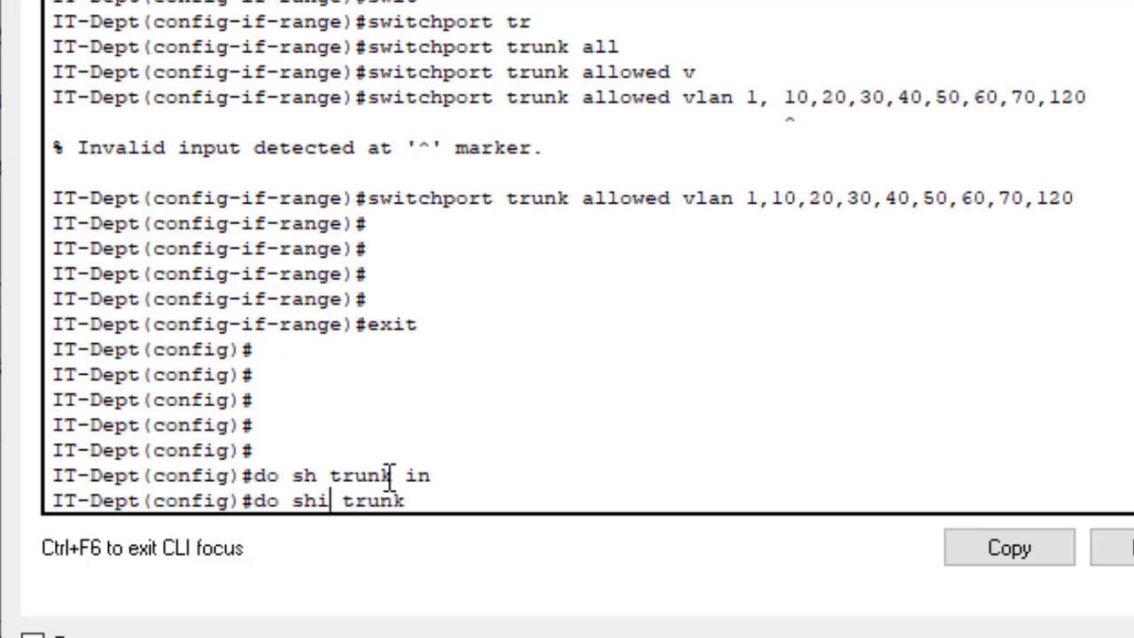
{"action": "key", "text": "BackSpace"}
{"action": "key", "text": "BackSpace"}
{"action": "key", "text": "BackSpace"}
{"action": "key", "text": "BackSpace"}
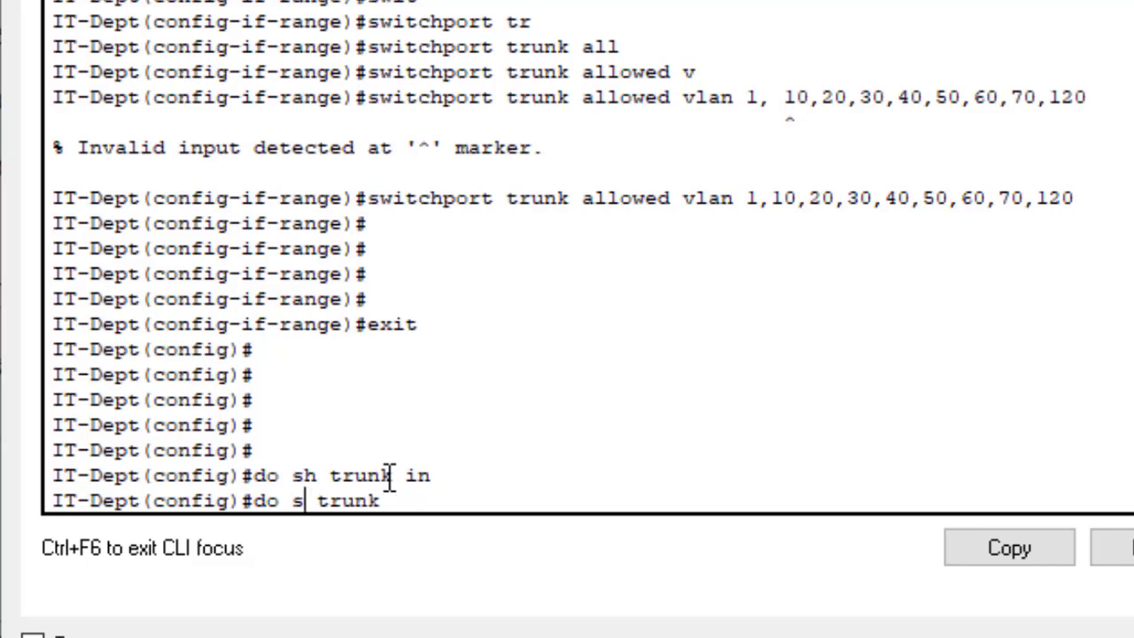
{"action": "type", "text": "ah int"}
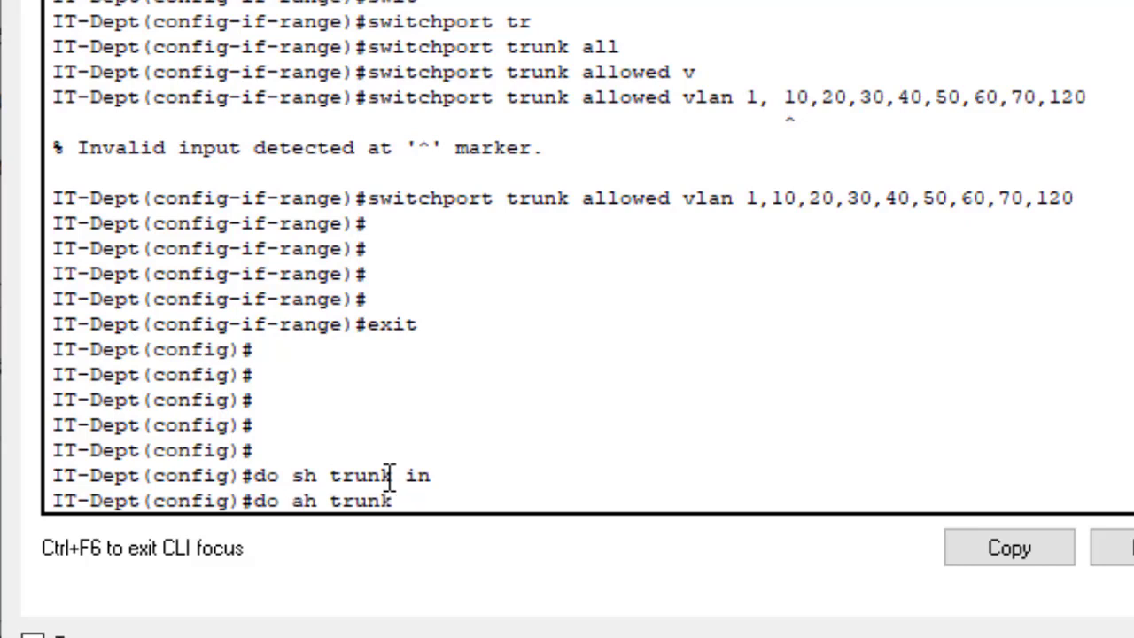
{"action": "key", "text": "Return"}
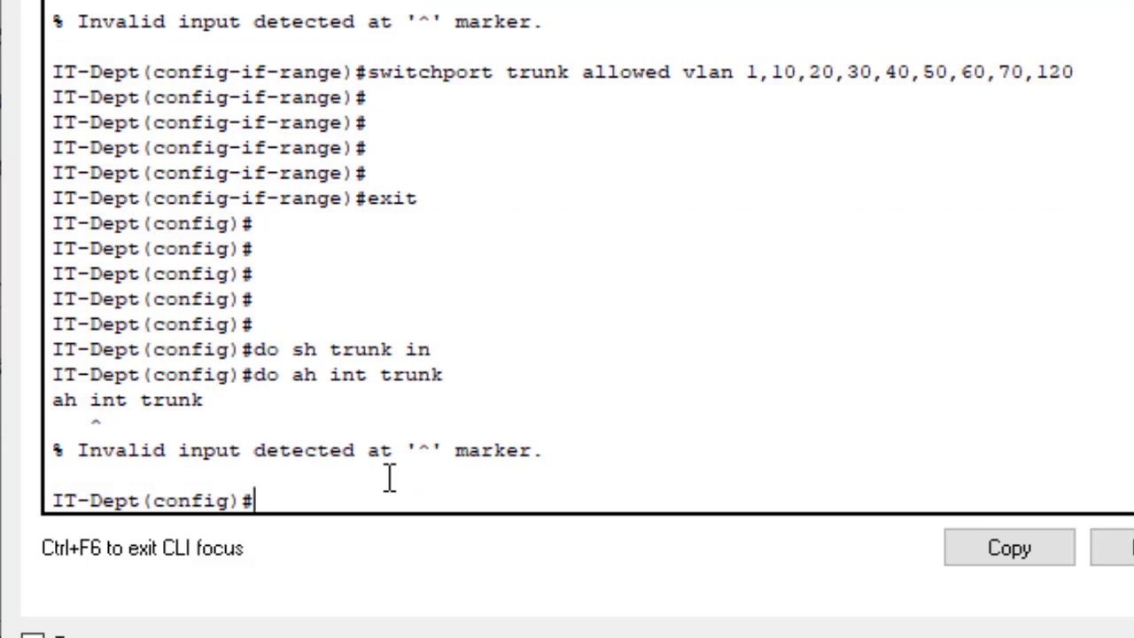
Step: Fix the typo, run 'do sh int trunk', and review the Fa0/1 and Fa0/2 trunk lines
{"action": "key", "text": "Up"}
{"action": "key", "text": "Left"}
{"action": "key", "text": "Left"}
{"action": "key", "text": "Left"}
{"action": "key", "text": "Left"}
{"action": "key", "text": "Left"}
{"action": "key", "text": "Left"}
{"action": "key", "text": "Left"}
{"action": "key", "text": "Left"}
{"action": "key", "text": "Left"}
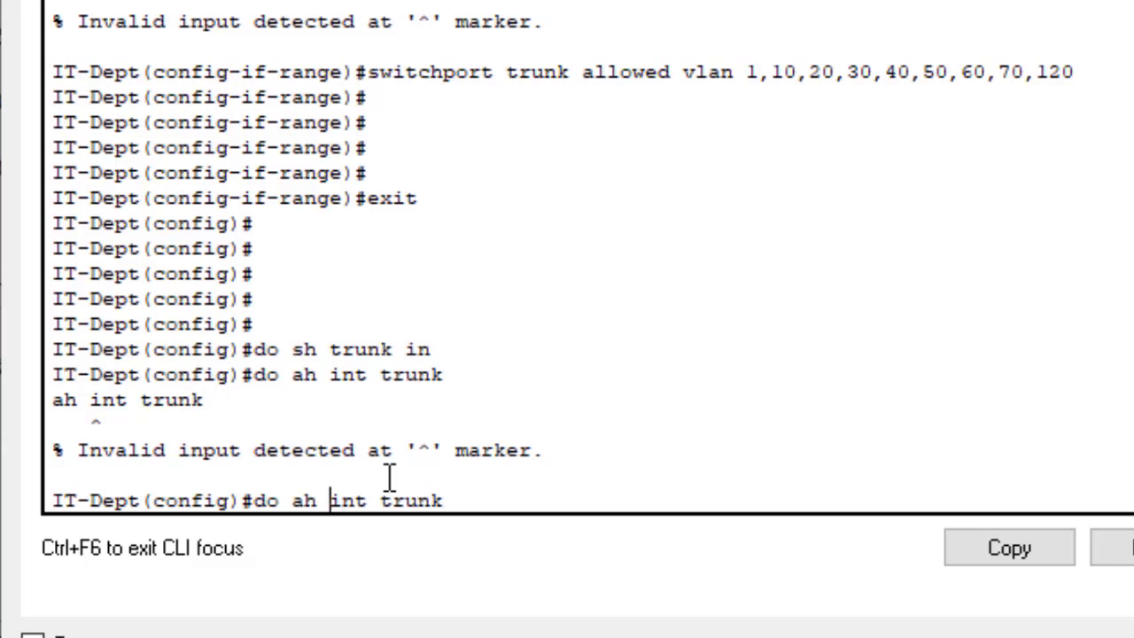
{"action": "key", "text": "Left"}
{"action": "key", "text": "BackSpace"}
{"action": "type", "text": "s"}
{"action": "key", "text": "Return"}
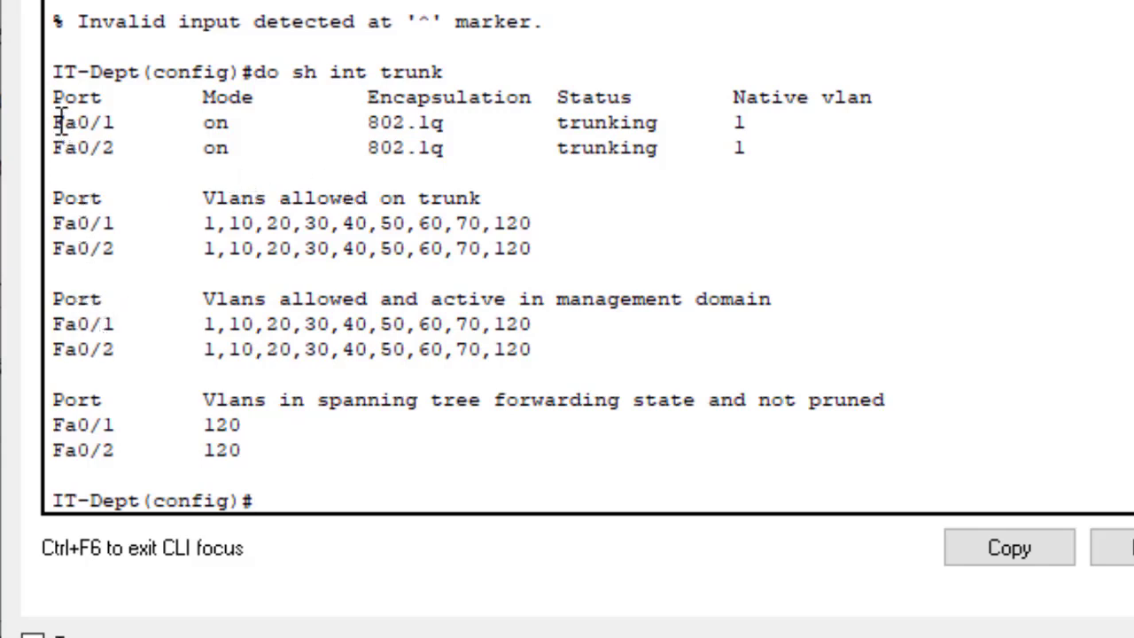
{"action": "left_click_drag", "start_coordinate": [53, 114], "coordinate": [104, 148]}
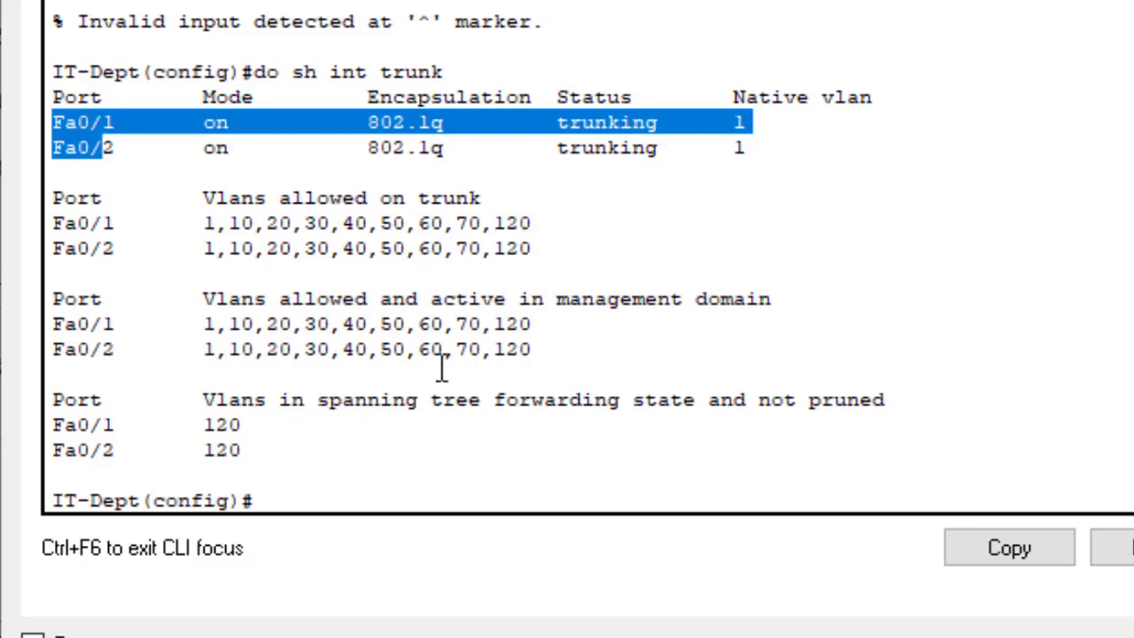
Step: Log into the Research-Dept switch console and enter global configuration mode
{"action": "mouse_move", "coordinate": [681, 636]}
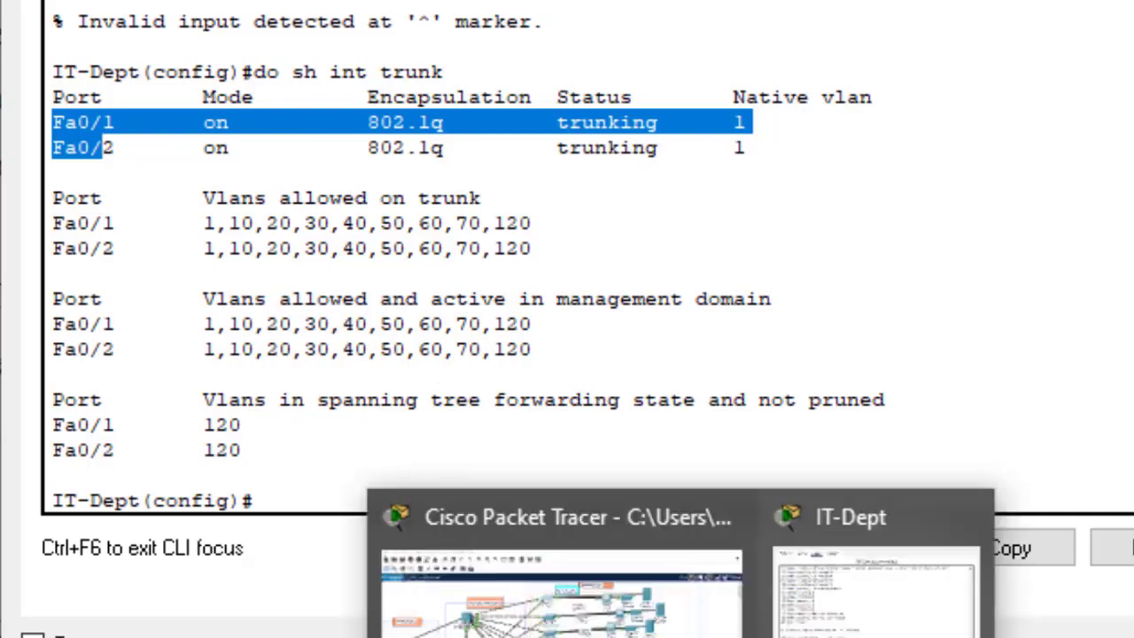
{"action": "left_click", "coordinate": [649, 613]}
{"action": "left_click", "coordinate": [550, 205]}
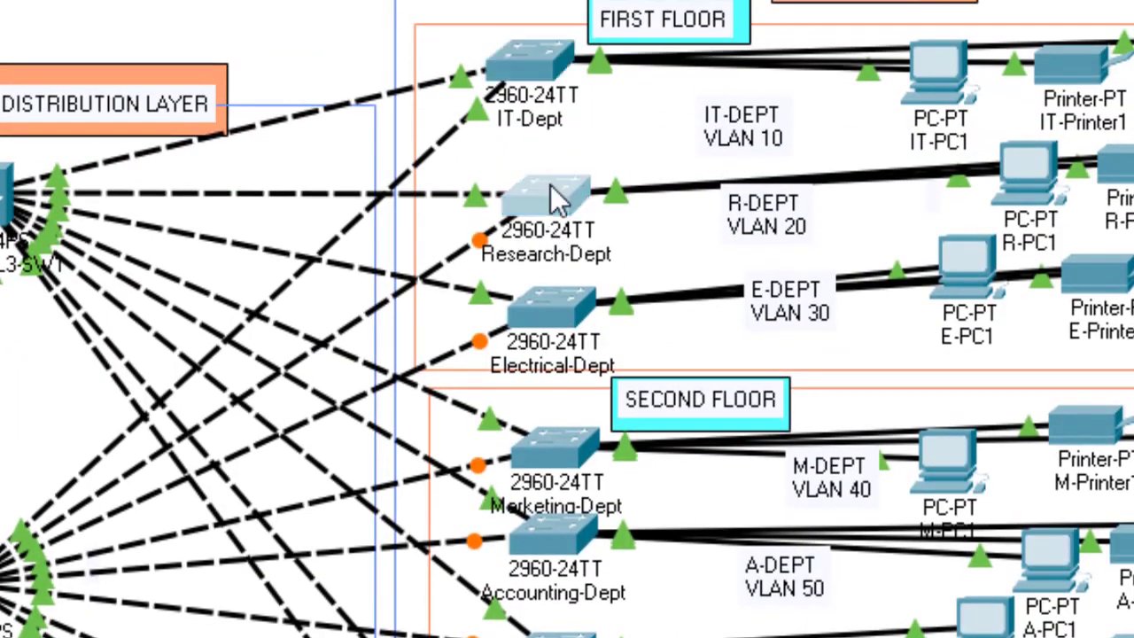
{"action": "key", "text": "Return"}
{"action": "key", "text": "Return"}
{"action": "key", "text": "Return"}
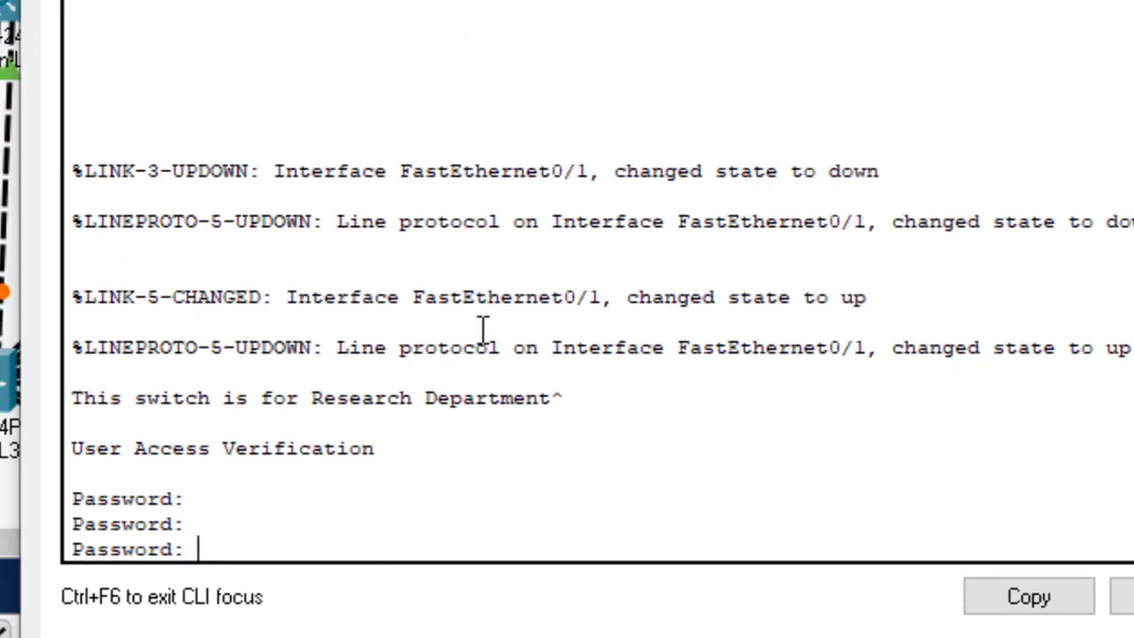
{"action": "key", "text": "Return"}
{"action": "key", "text": "Return"}
{"action": "key", "text": "Return"}
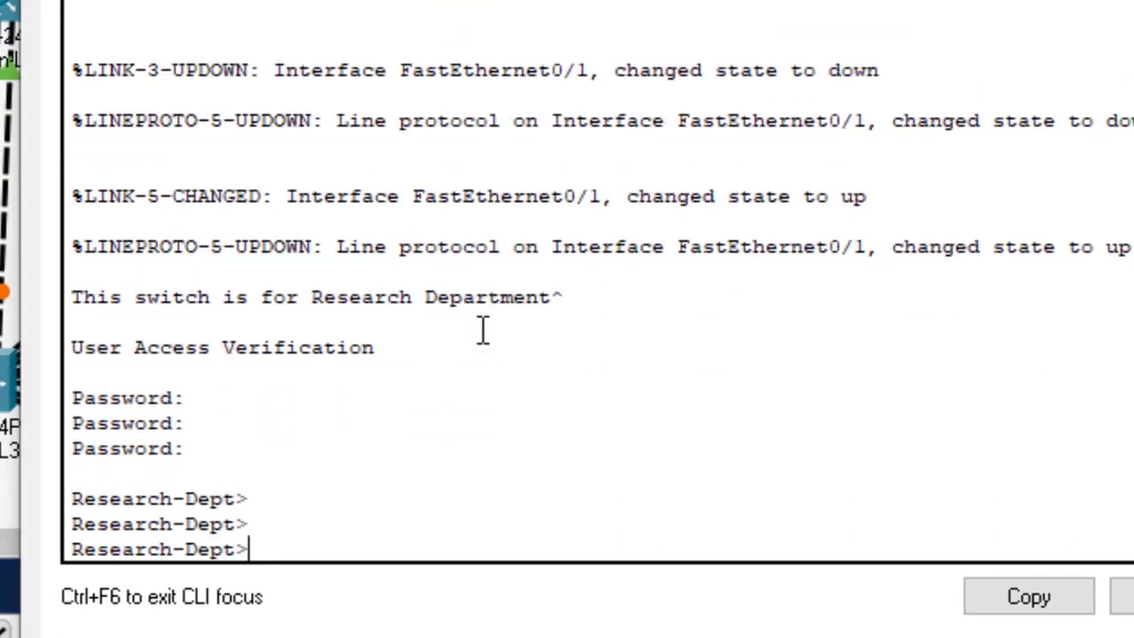
{"action": "type", "text": "en"}
{"action": "key", "text": "Return"}
{"action": "type", "text": "con"}
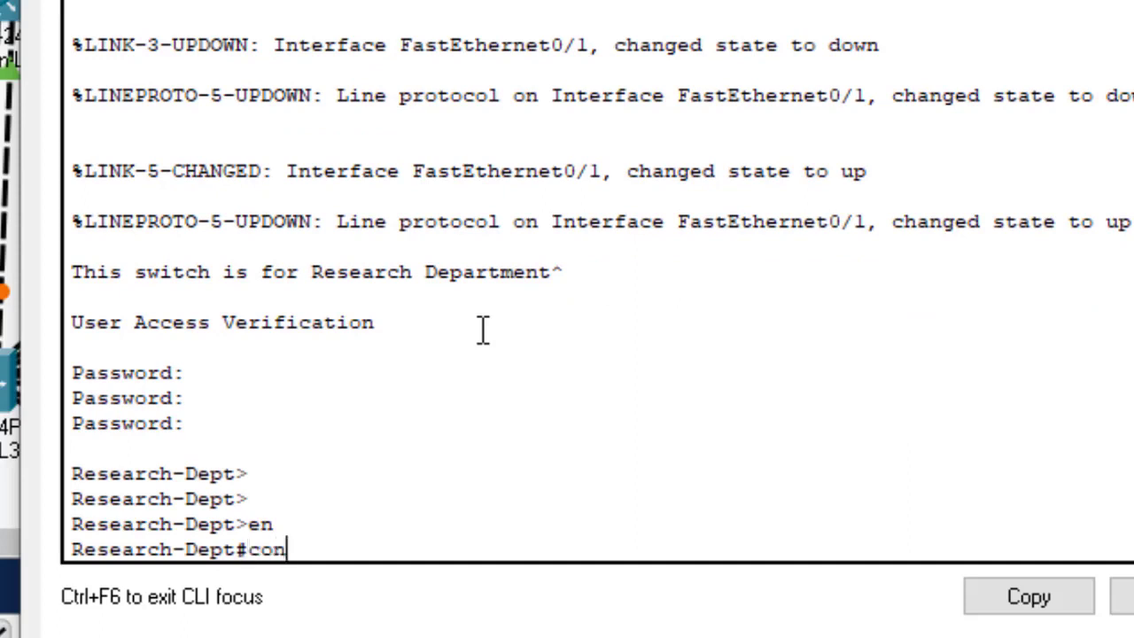
{"action": "type", "text": "fig t"}
{"action": "key", "text": "Return"}
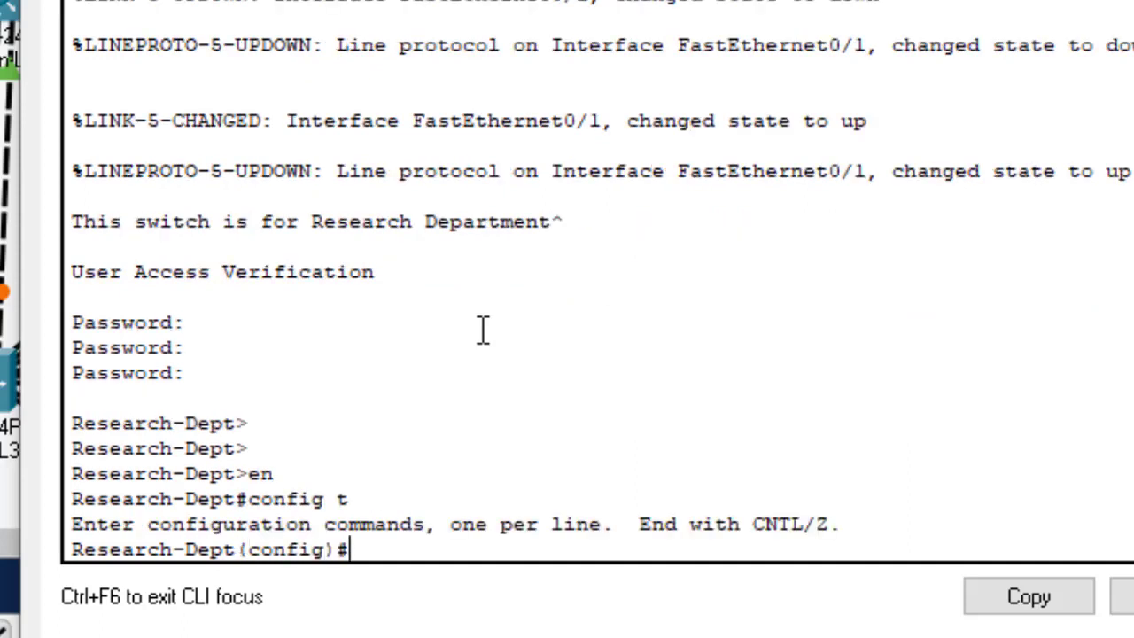
{"action": "key", "text": "Return"}
{"action": "key", "text": "Return"}
{"action": "key", "text": "Return"}
{"action": "key", "text": "Return"}
{"action": "key", "text": "Return"}
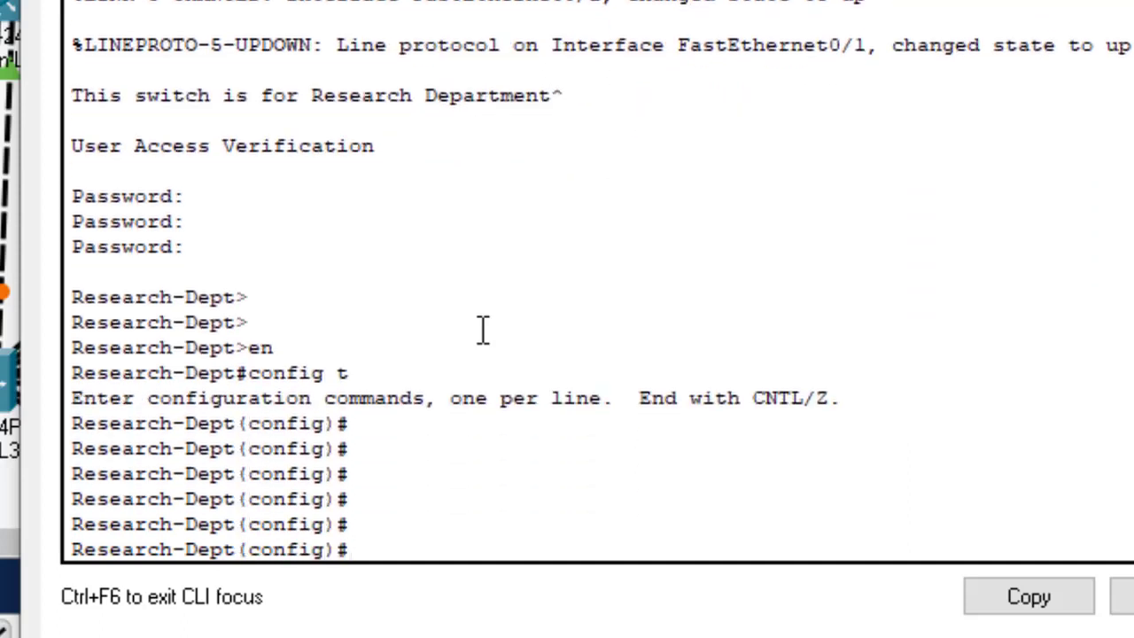
Step: Select interfaces fa0/1-2 and start the 'switchport trunk allowed vlan' command
{"action": "type", "text": "int rang"}
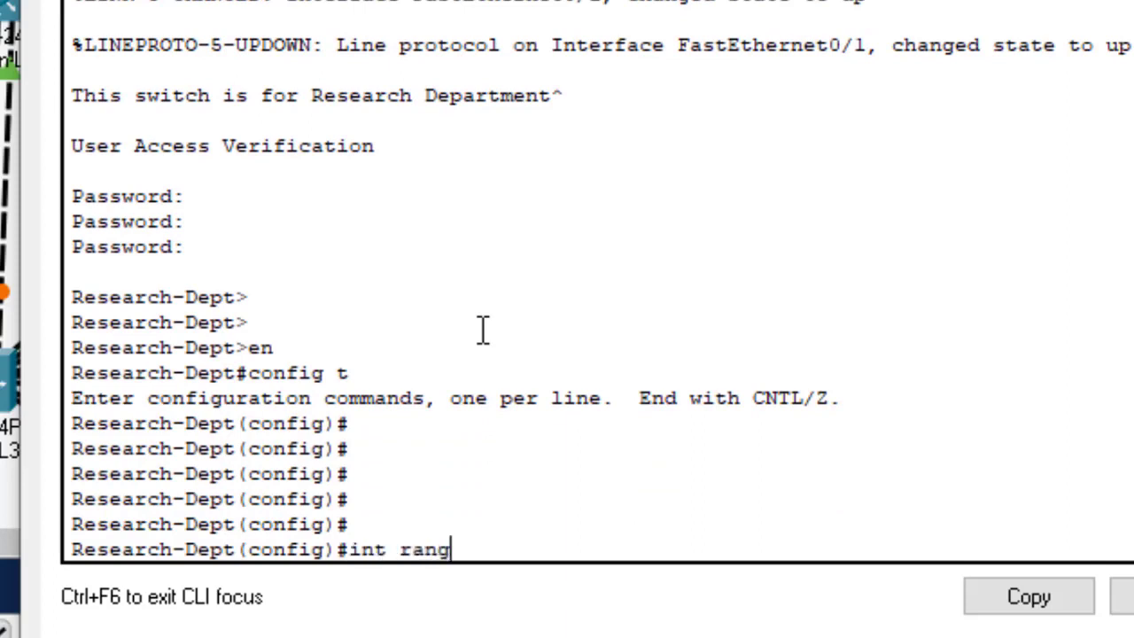
{"action": "type", "text": "e"}
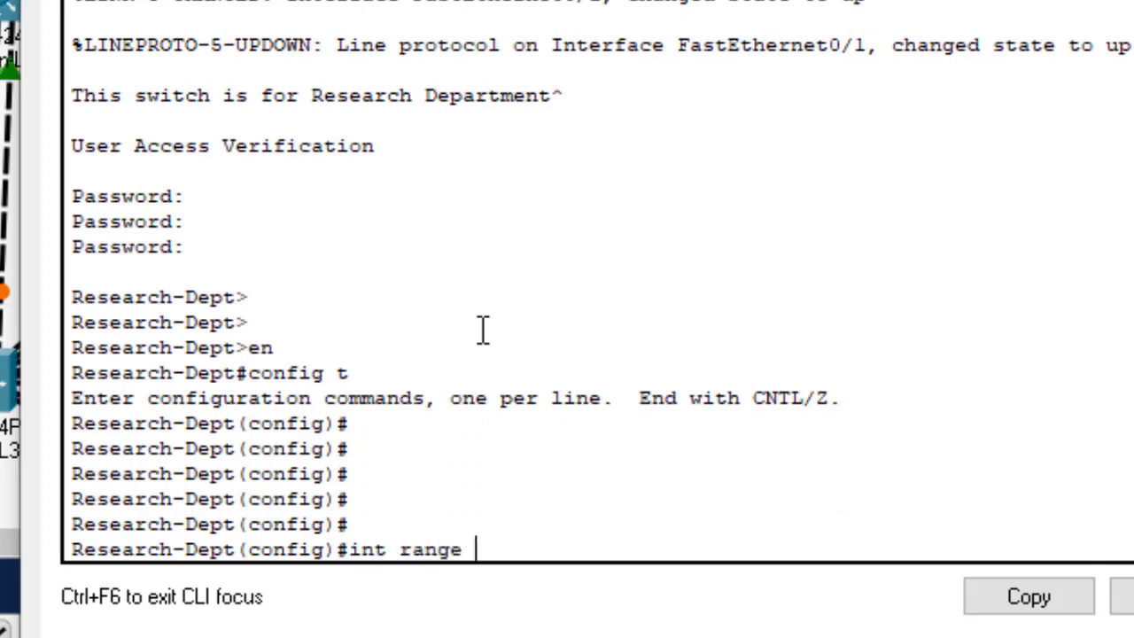
{"action": "type", "text": " fa0"}
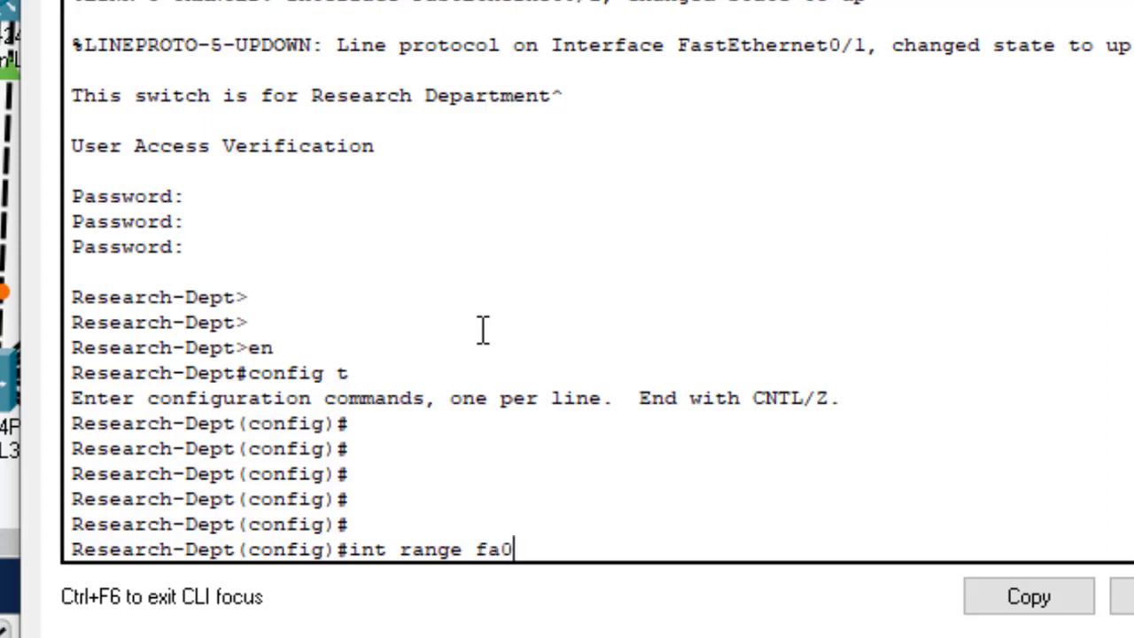
{"action": "type", "text": "/1-2"}
{"action": "key", "text": "Return"}
{"action": "key", "text": "Return"}
{"action": "key", "text": "Return"}
{"action": "key", "text": "Return"}
{"action": "key", "text": "Return"}
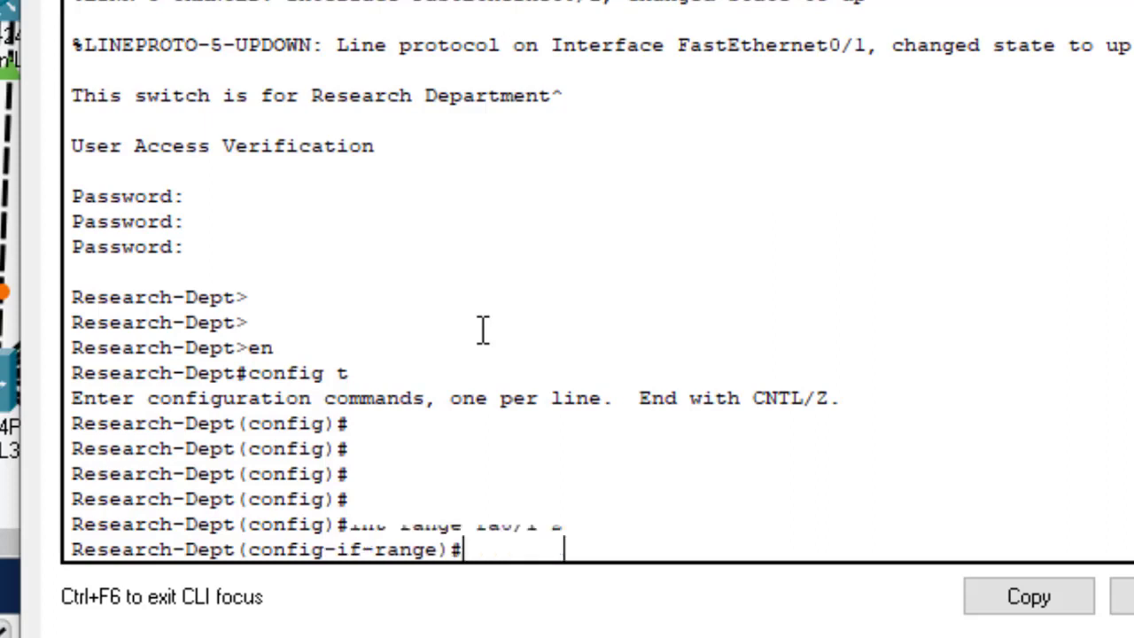
{"action": "type", "text": "swi"}
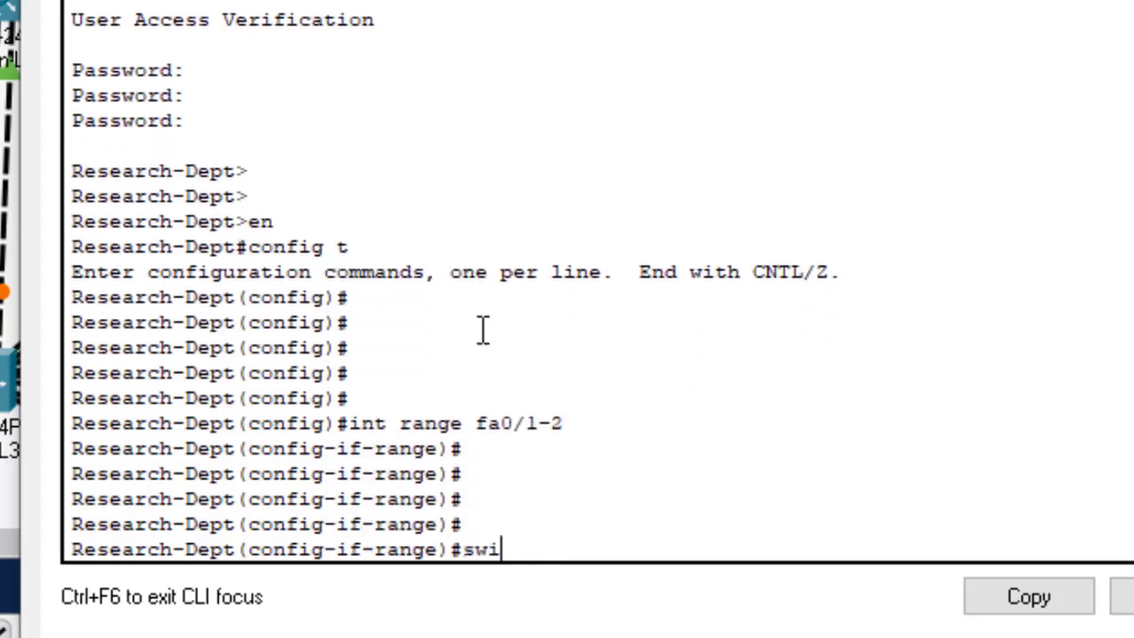
{"action": "type", "text": "t"}
{"action": "key", "text": "Tab"}
{"action": "type", "text": "tr"}
{"action": "key", "text": "Tab"}
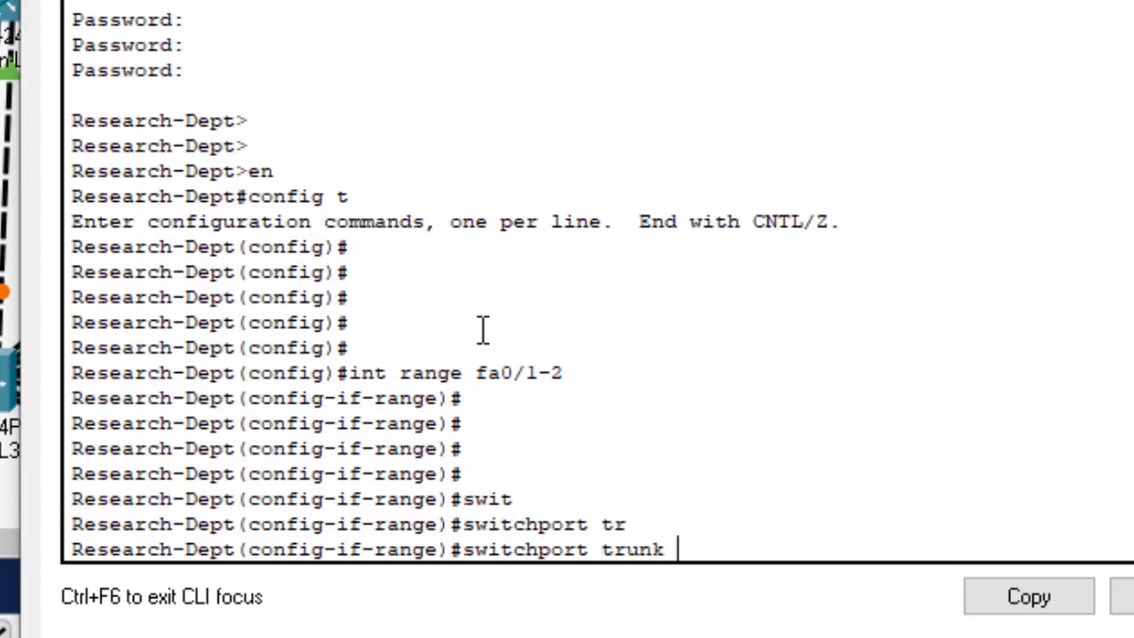
{"action": "type", "text": "all"}
{"action": "key", "text": "Tab"}
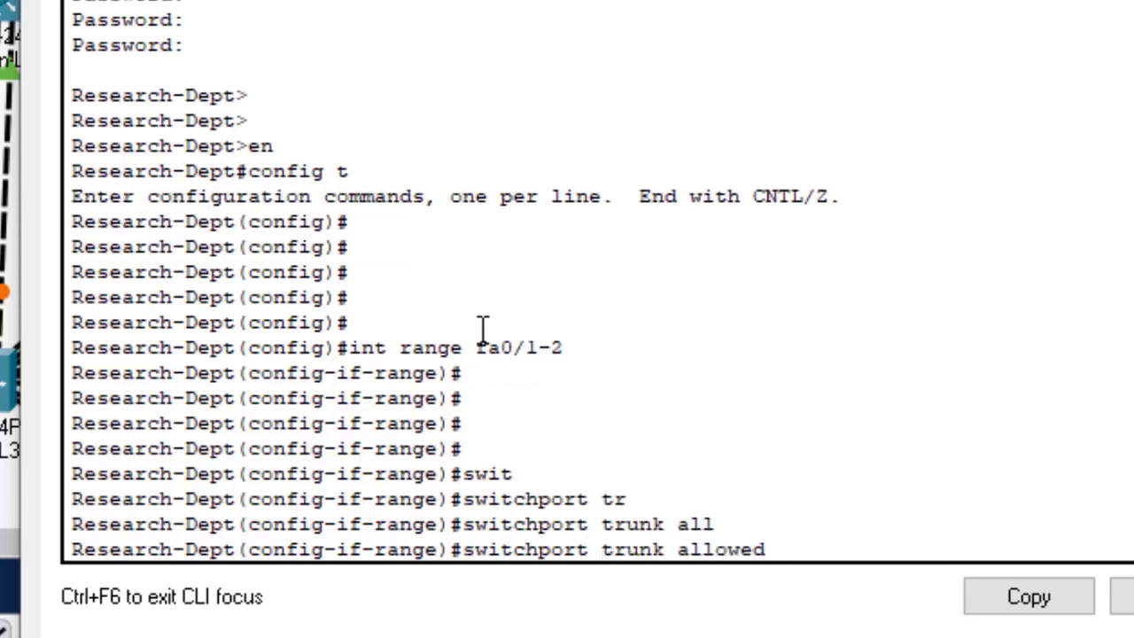
{"action": "type", "text": "v"}
{"action": "key", "text": "Tab"}
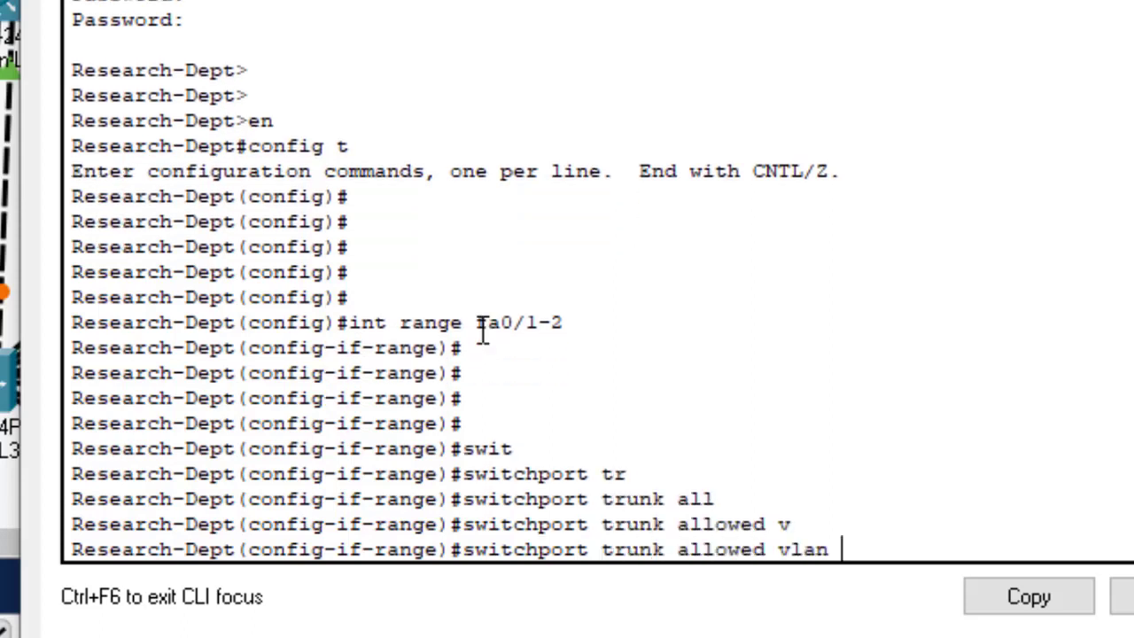
Step: Allow VLANs 1,10,20,30,40,50 on the trunks and save with do wr
{"action": "type", "text": "1,2"}
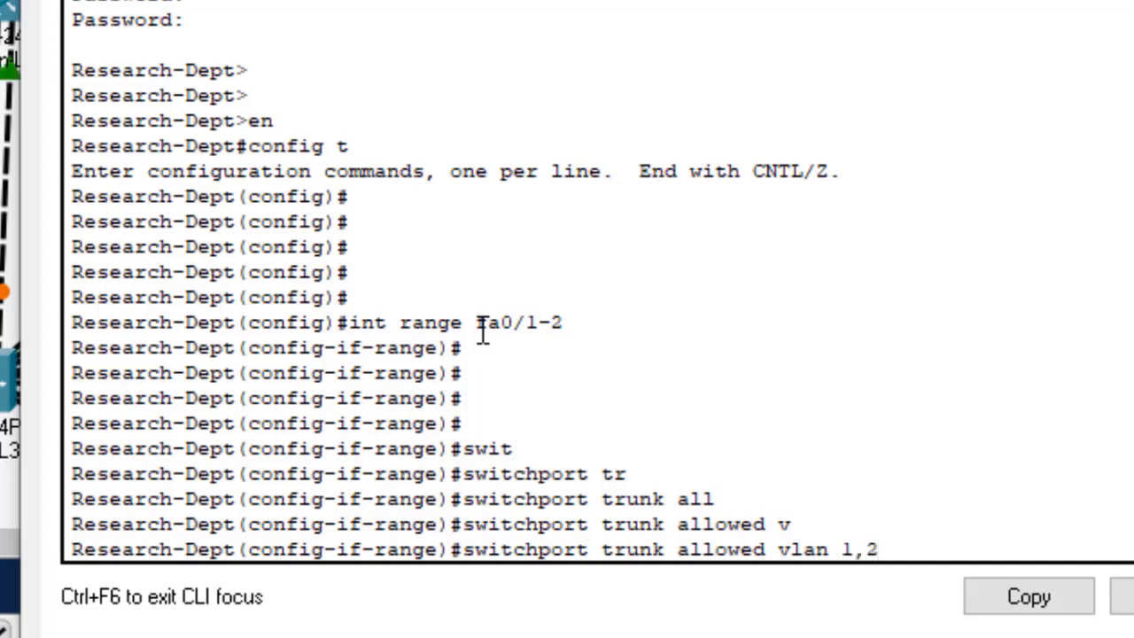
{"action": "type", "text": ","}
{"action": "key", "text": "BackSpace"}
{"action": "type", "text": "20"}
{"action": "key", "text": "BackSpace"}
{"action": "key", "text": "BackSpace"}
{"action": "type", "text": "10,2"}
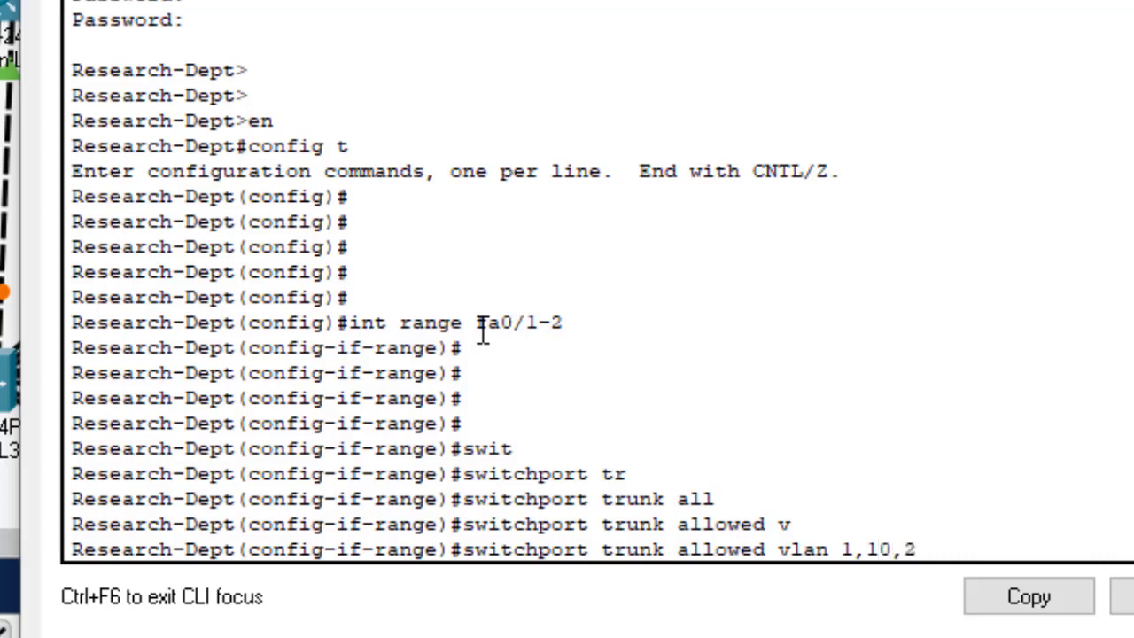
{"action": "type", "text": "0,30,40"}
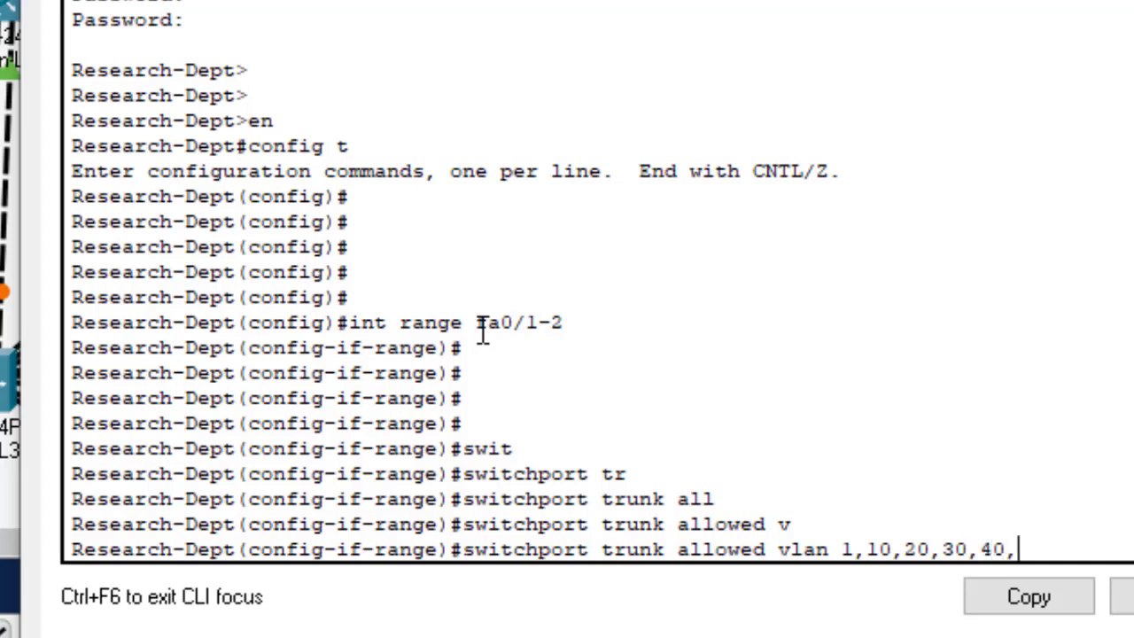
{"action": "type", "text": ",50"}
{"action": "left_click_drag", "start_coordinate": [1046, 547], "coordinate": [846, 542]}
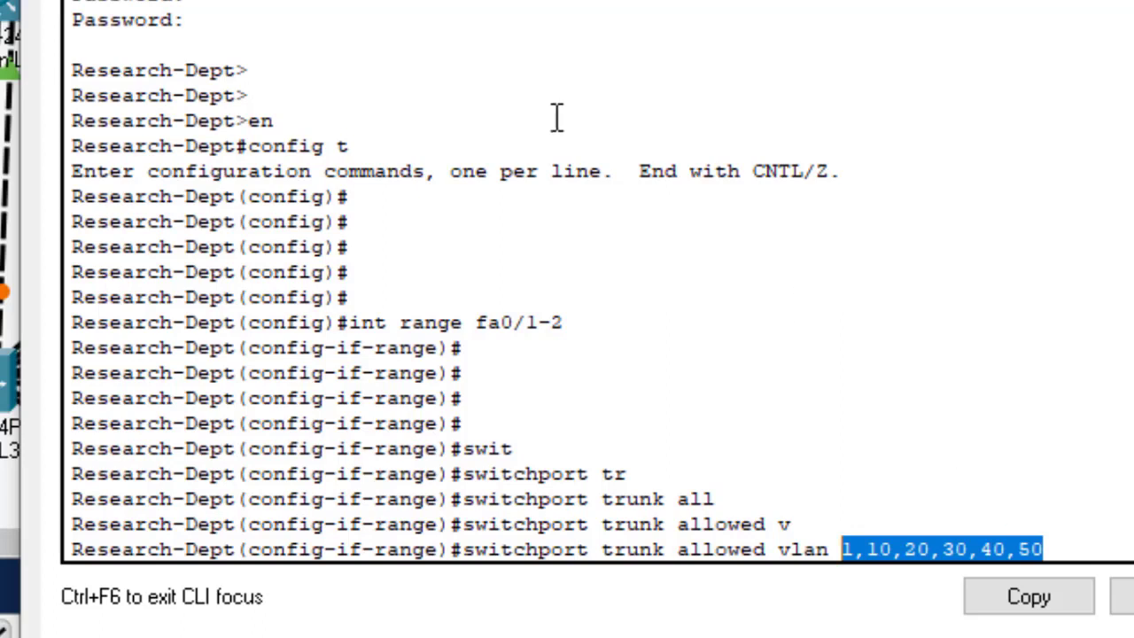
{"action": "left_click", "coordinate": [1113, 542]}
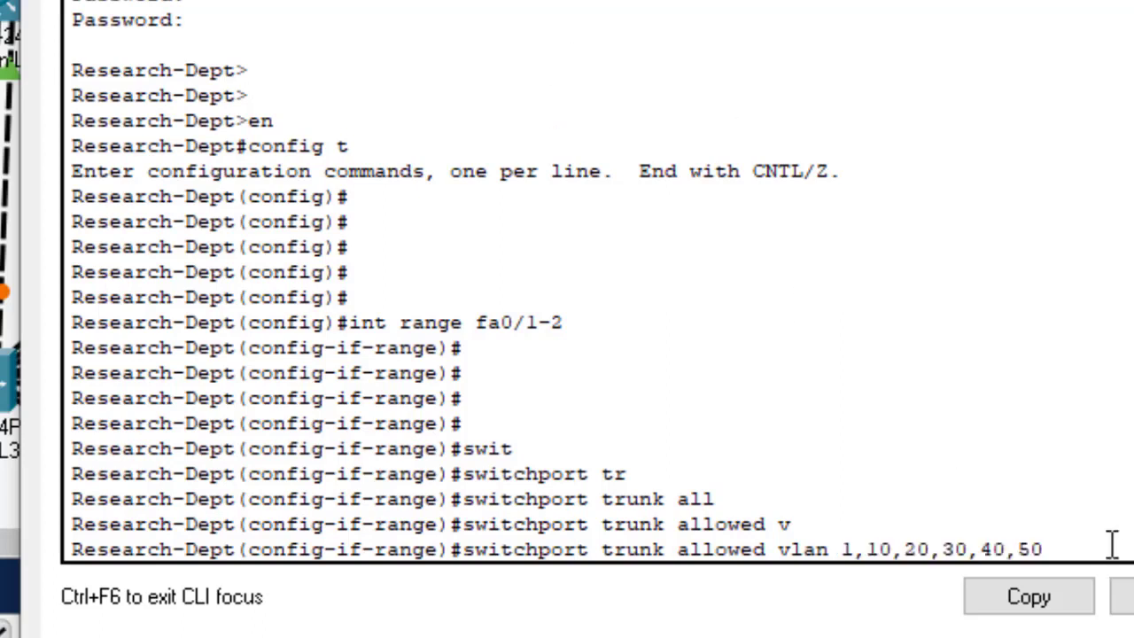
{"action": "key", "text": "Return"}
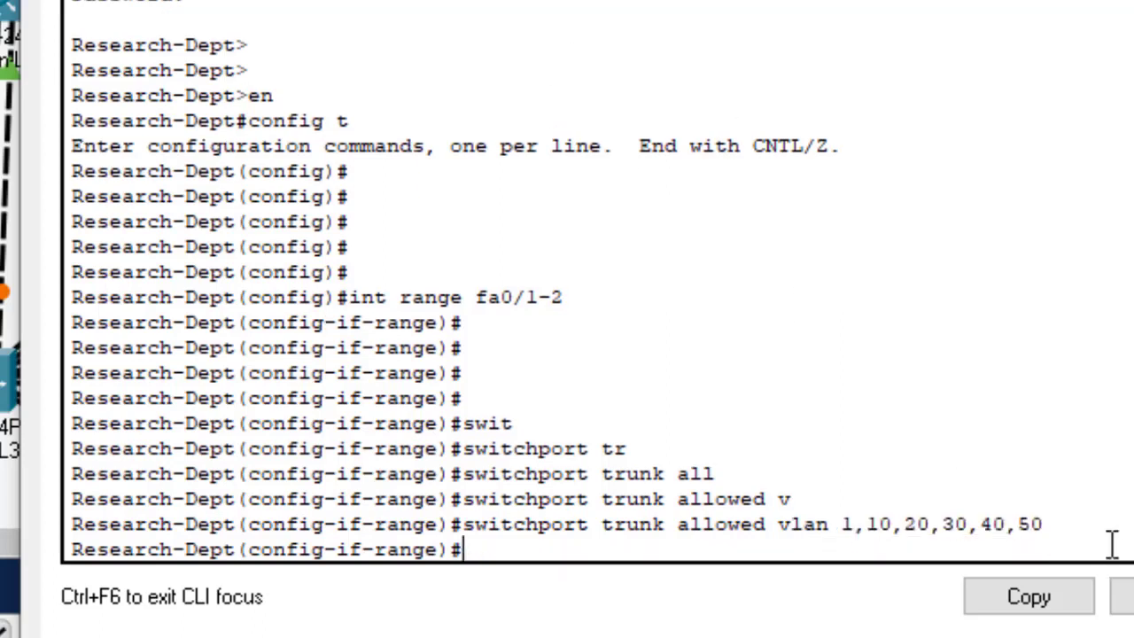
{"action": "type", "text": "do wr"}
{"action": "key", "text": "Return"}
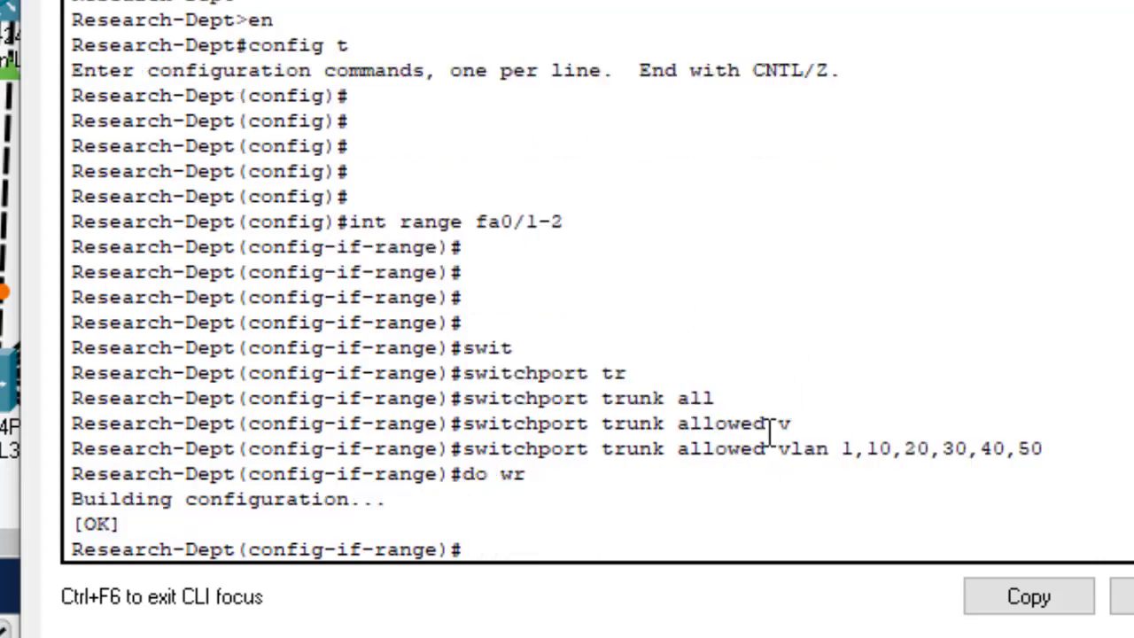
Step: Run 'do sh int trunk' on Research-Dept and check Fa0/1–2 allow VLANs 1,10,20,30,40,50
{"action": "type", "text": "do sh int tru"}
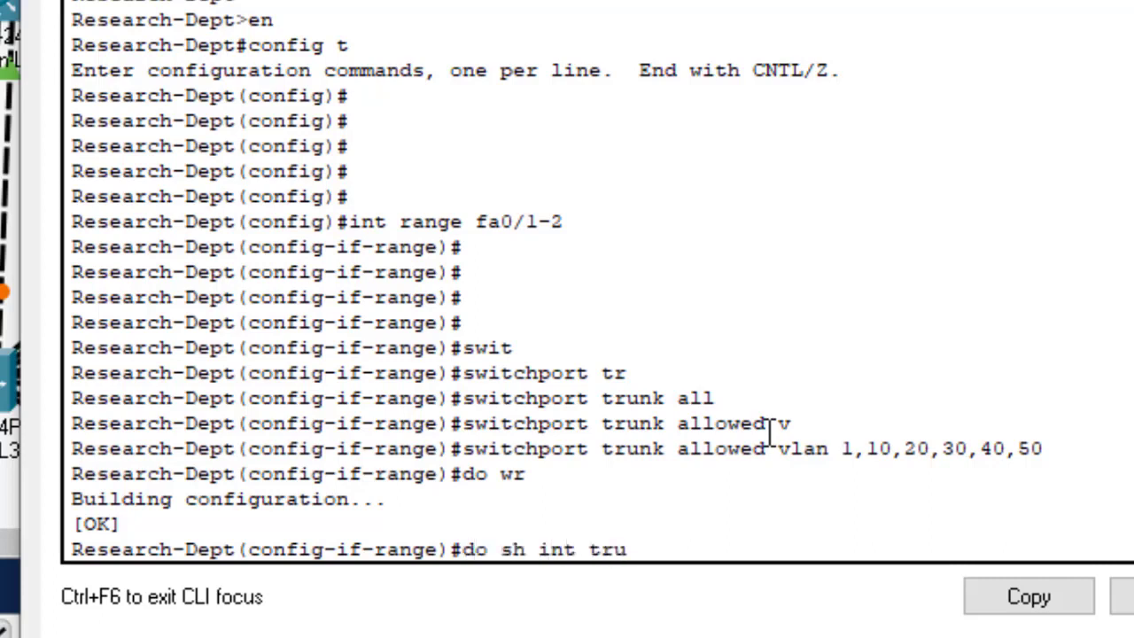
{"action": "type", "text": "nk"}
{"action": "key", "text": "Return"}
{"action": "key", "text": "Return"}
{"action": "key", "text": "Return"}
{"action": "key", "text": "Return"}
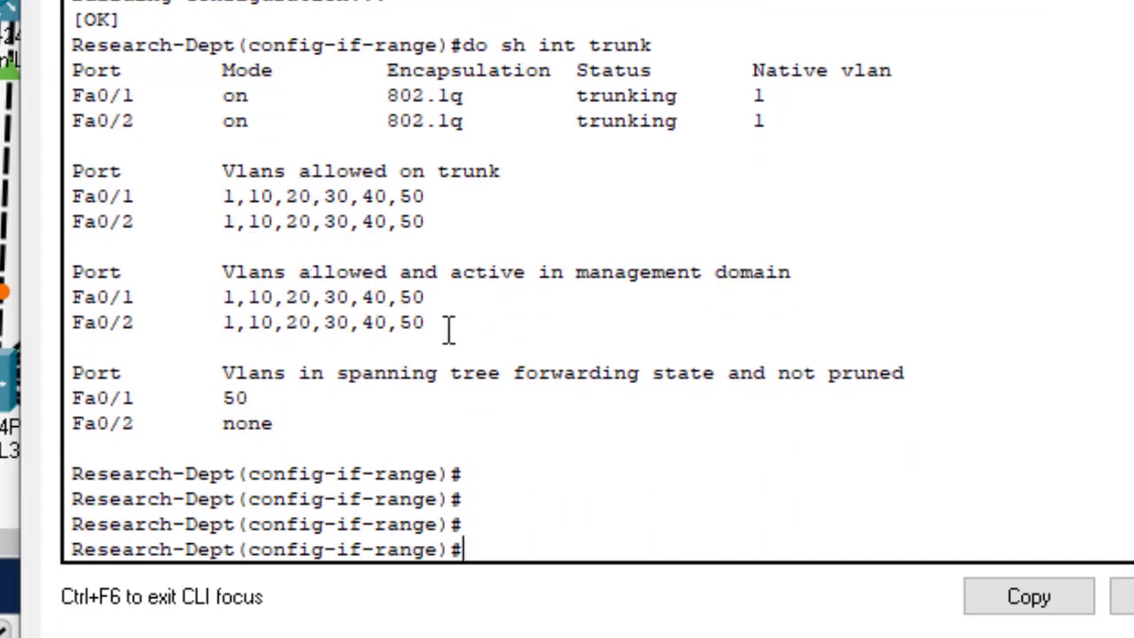
{"action": "left_click_drag", "start_coordinate": [425, 328], "coordinate": [223, 272]}
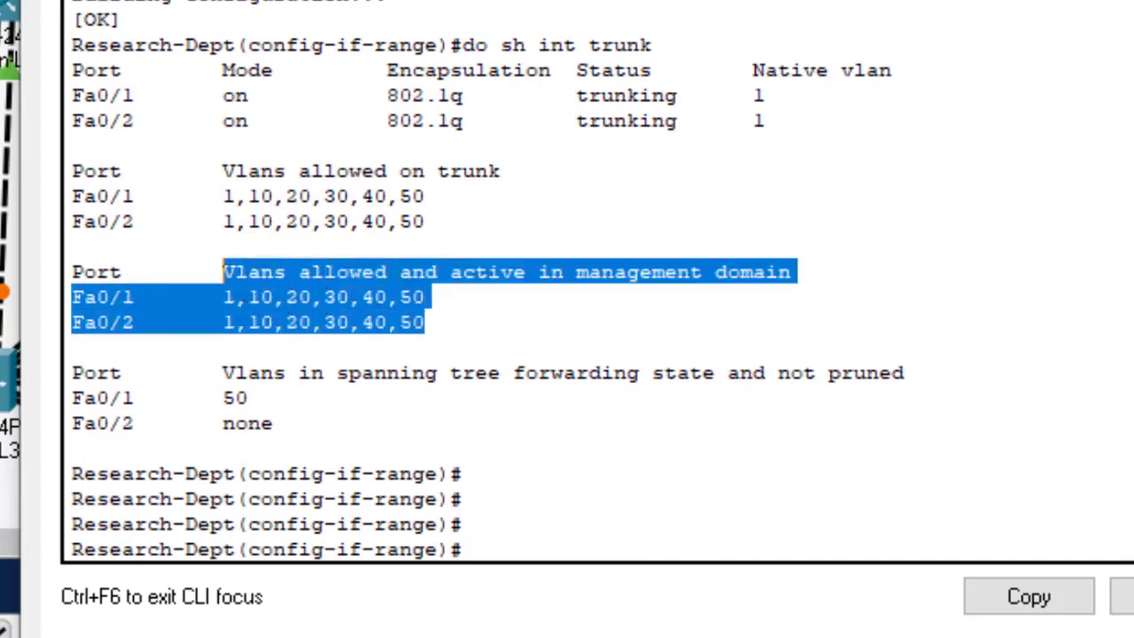
{"action": "left_click", "coordinate": [223, 272]}
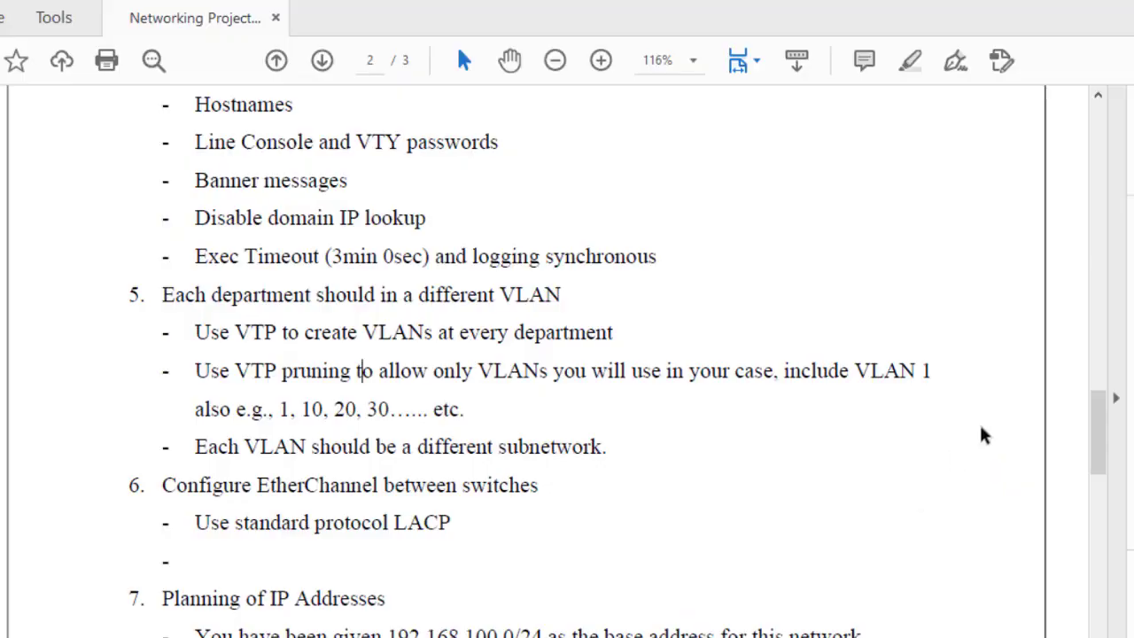
Step: Scroll through pages 2–3, highlighting the IP addressing, end-device and port-security requirements
{"action": "mouse_move", "coordinate": [1099, 441]}
{"action": "left_mouse_down"}
{"action": "mouse_move", "coordinate": [1098, 465]}
{"action": "mouse_move", "coordinate": [1099, 433]}
{"action": "left_mouse_up"}
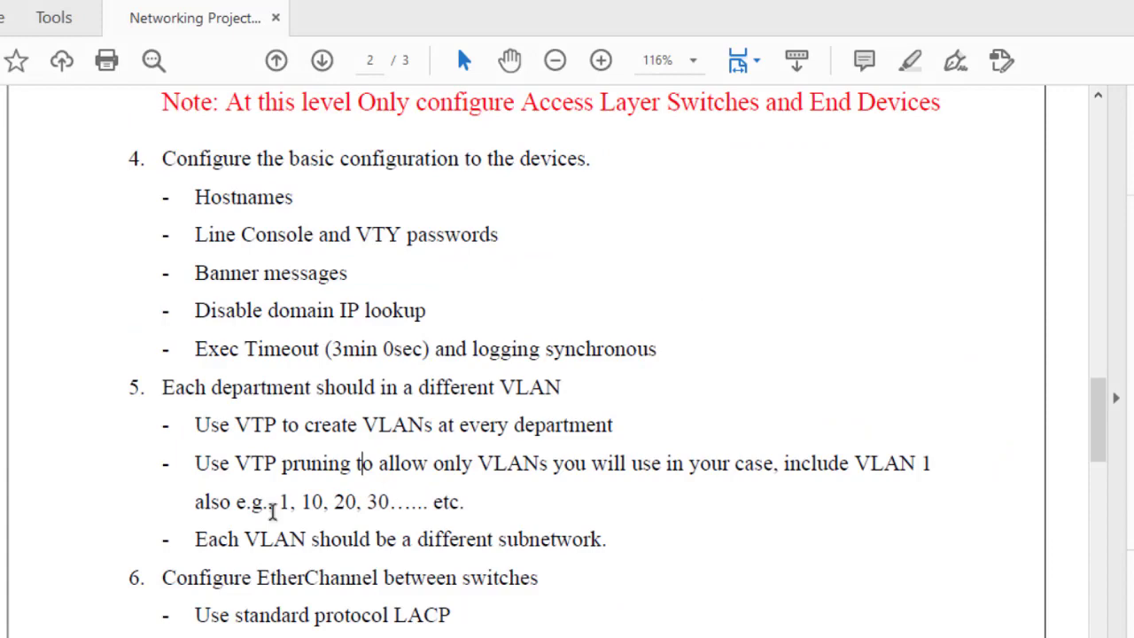
{"action": "left_click_drag", "start_coordinate": [163, 577], "coordinate": [308, 615]}
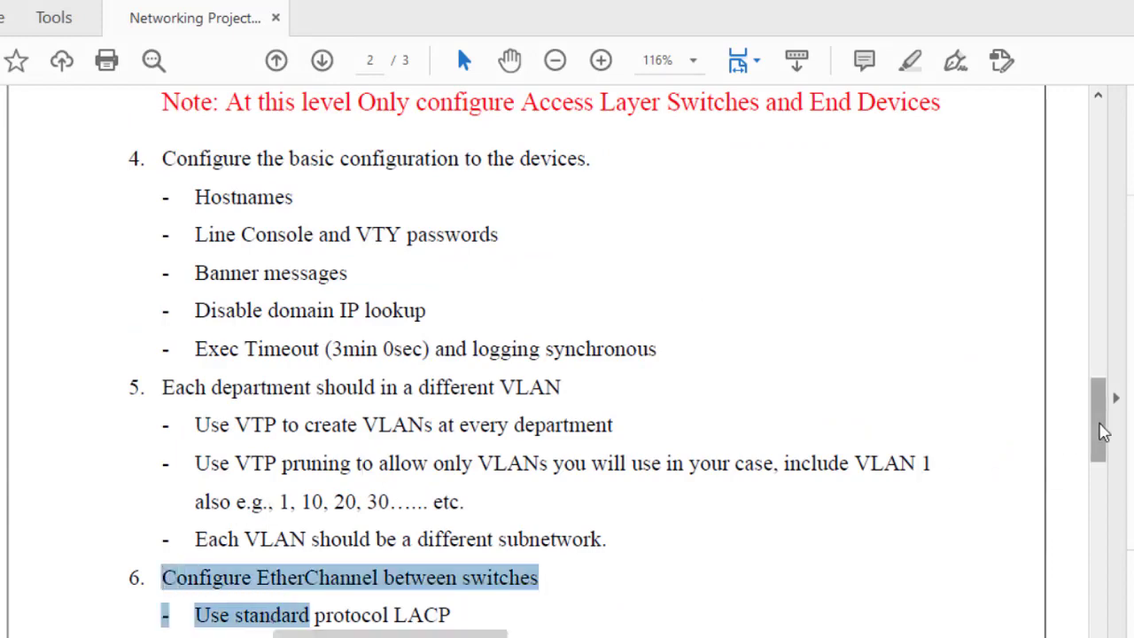
{"action": "left_click_drag", "start_coordinate": [1103, 431], "coordinate": [1103, 478]}
{"action": "left_click_drag", "start_coordinate": [163, 335], "coordinate": [324, 340]}
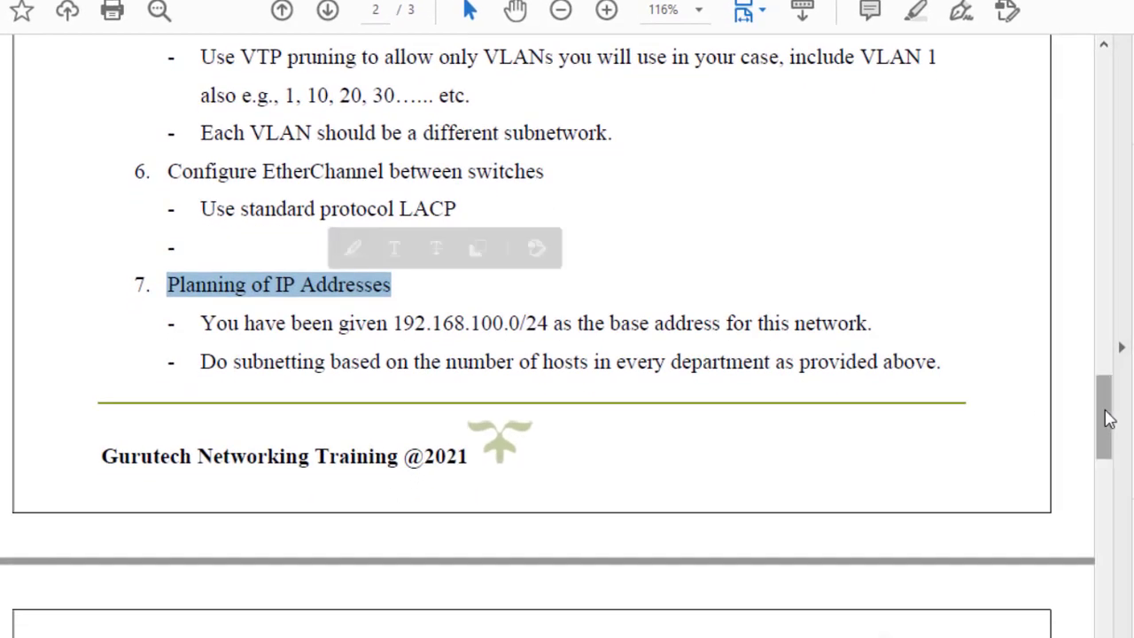
{"action": "left_click_drag", "start_coordinate": [1105, 417], "coordinate": [1106, 470]}
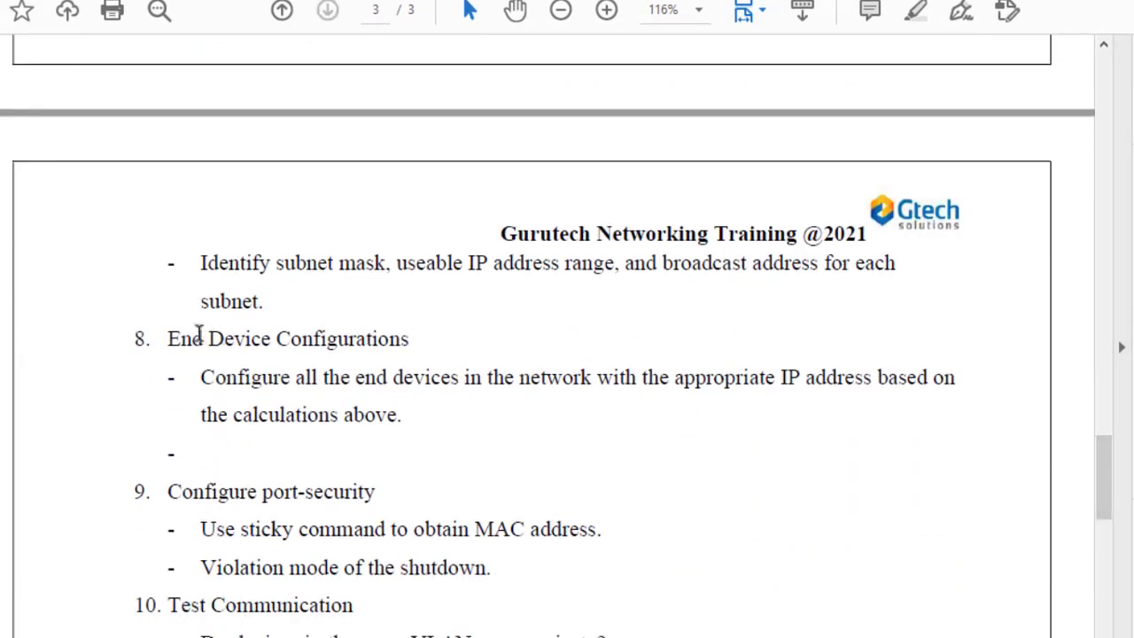
{"action": "left_click_drag", "start_coordinate": [188, 336], "coordinate": [311, 337]}
{"action": "left_click_drag", "start_coordinate": [142, 466], "coordinate": [197, 582]}
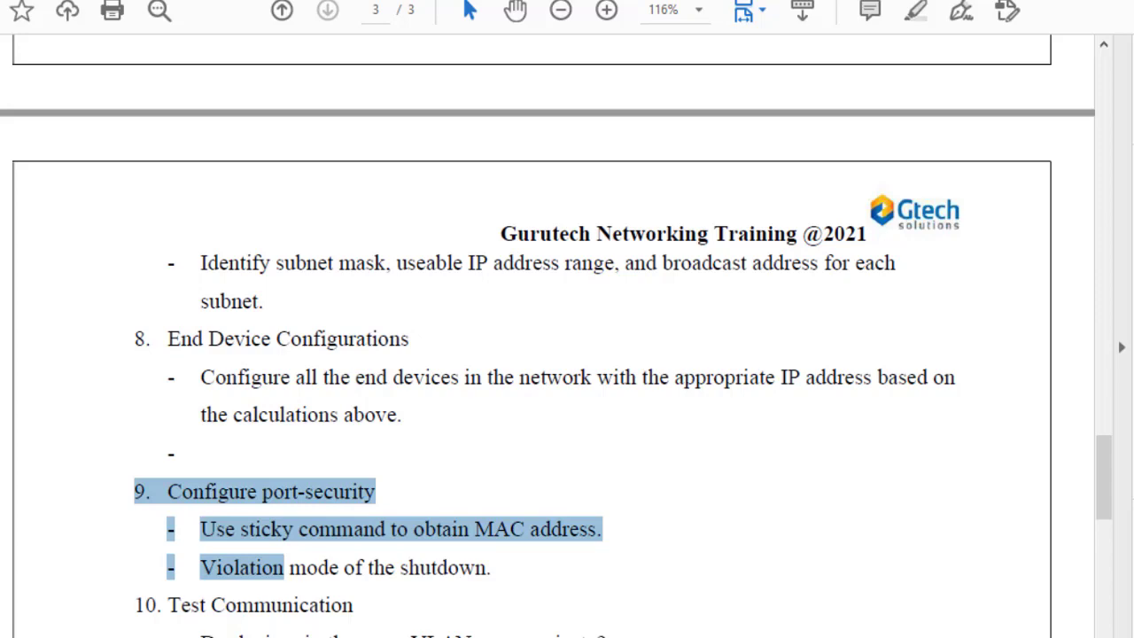
{"action": "left_click", "coordinate": [633, 607]}
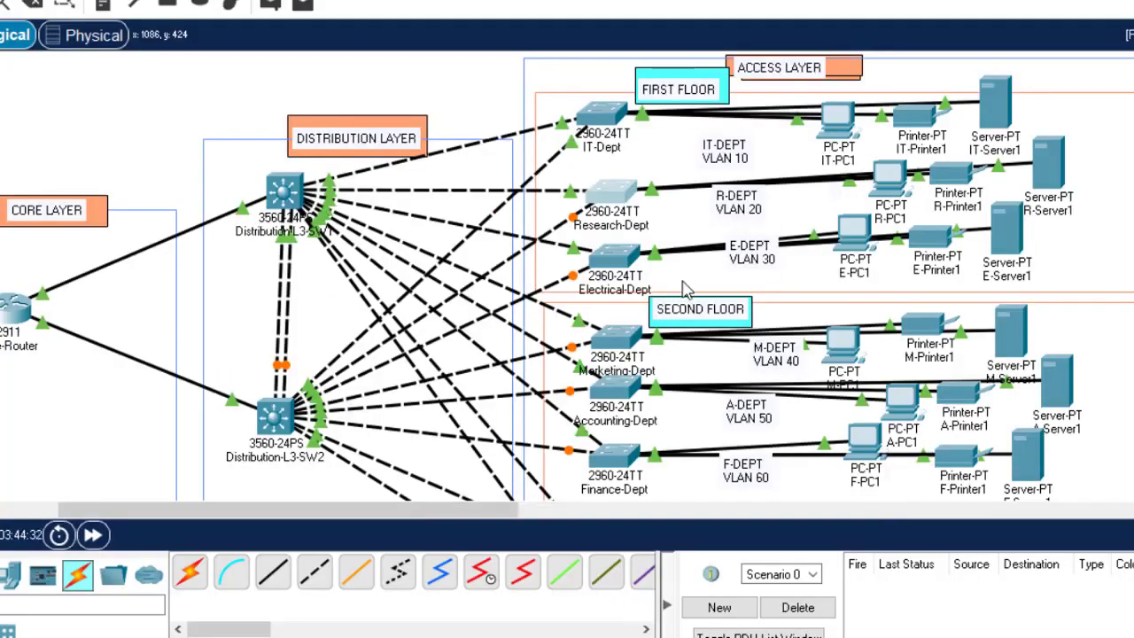
{"action": "mouse_move", "coordinate": [892, 454]}
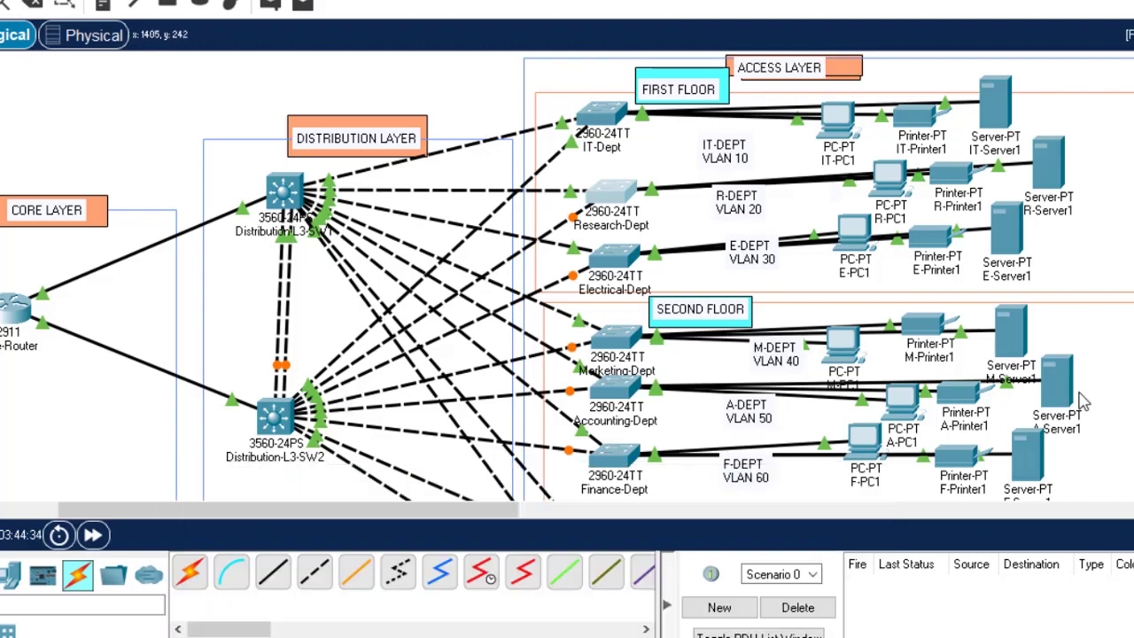
{"action": "left_click", "coordinate": [843, 637]}
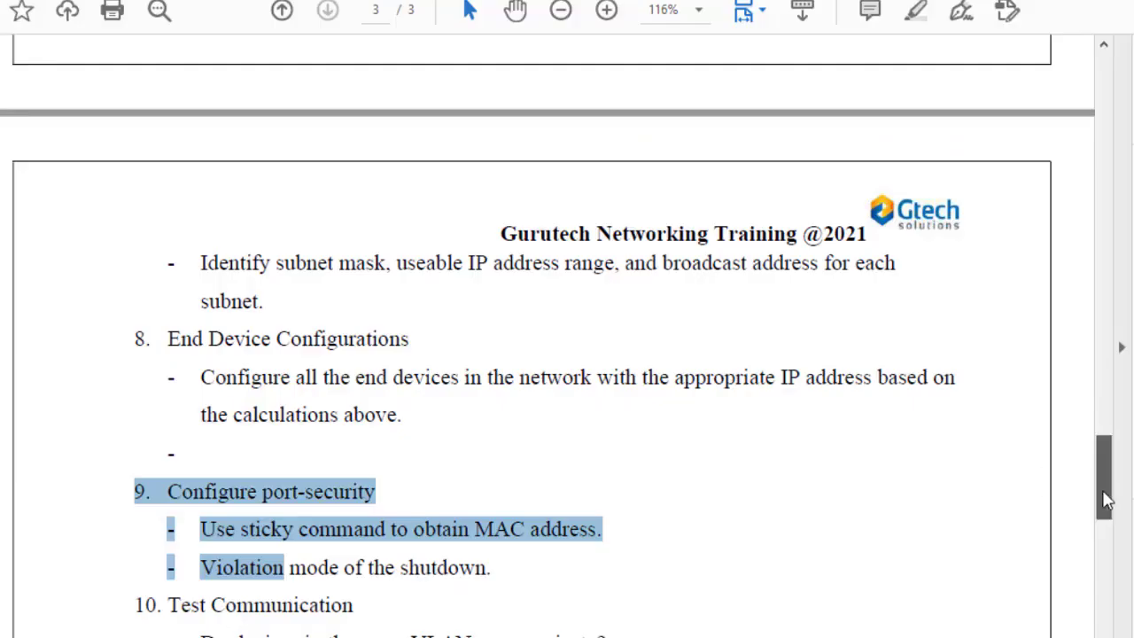
Step: Scroll back to item 5's VLAN requirements and highlight 'VTP pruning'
{"action": "left_click_drag", "start_coordinate": [1106, 496], "coordinate": [1105, 380]}
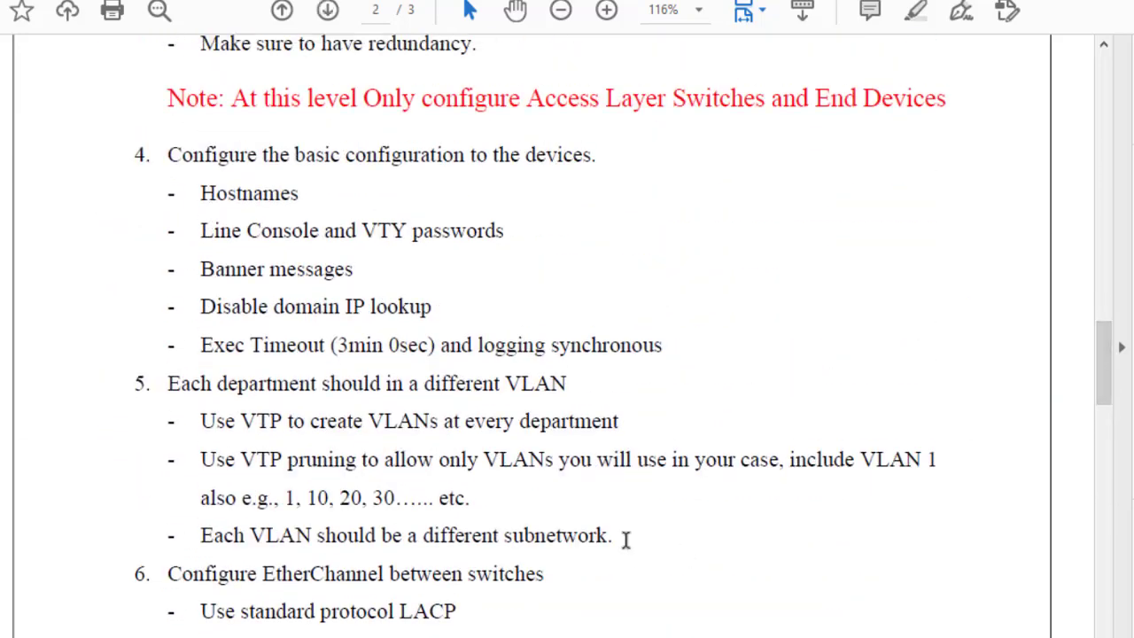
{"action": "mouse_move", "coordinate": [625, 538]}
{"action": "left_mouse_down"}
{"action": "mouse_move", "coordinate": [162, 360]}
{"action": "mouse_move", "coordinate": [49, 247]}
{"action": "mouse_move", "coordinate": [156, 184]}
{"action": "mouse_move", "coordinate": [137, 160]}
{"action": "left_mouse_up"}
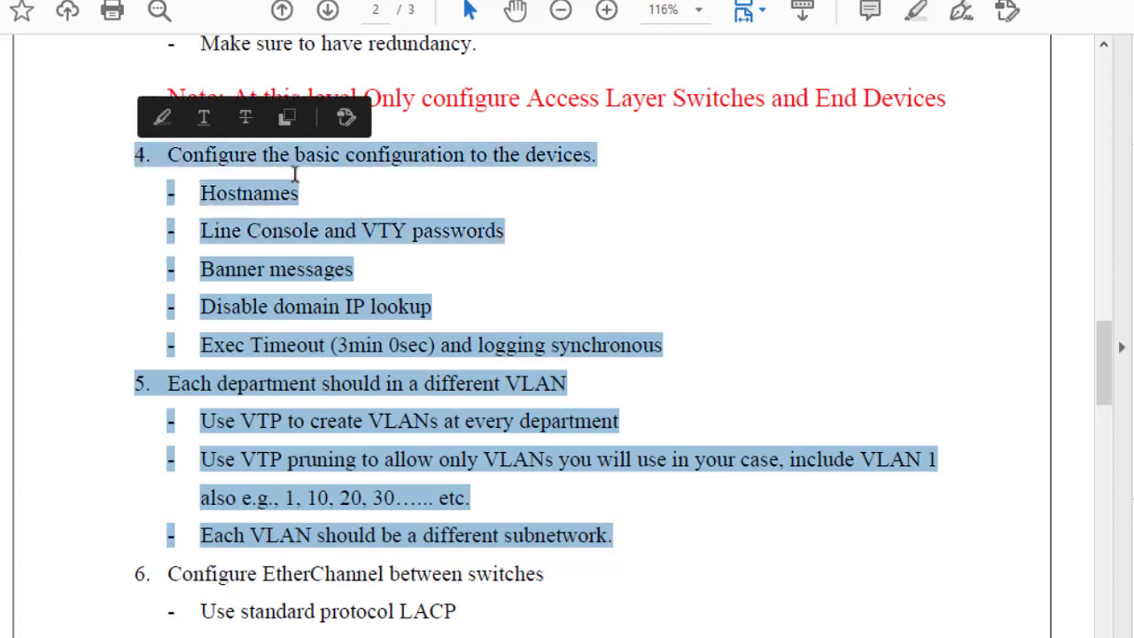
{"action": "left_click", "coordinate": [505, 253]}
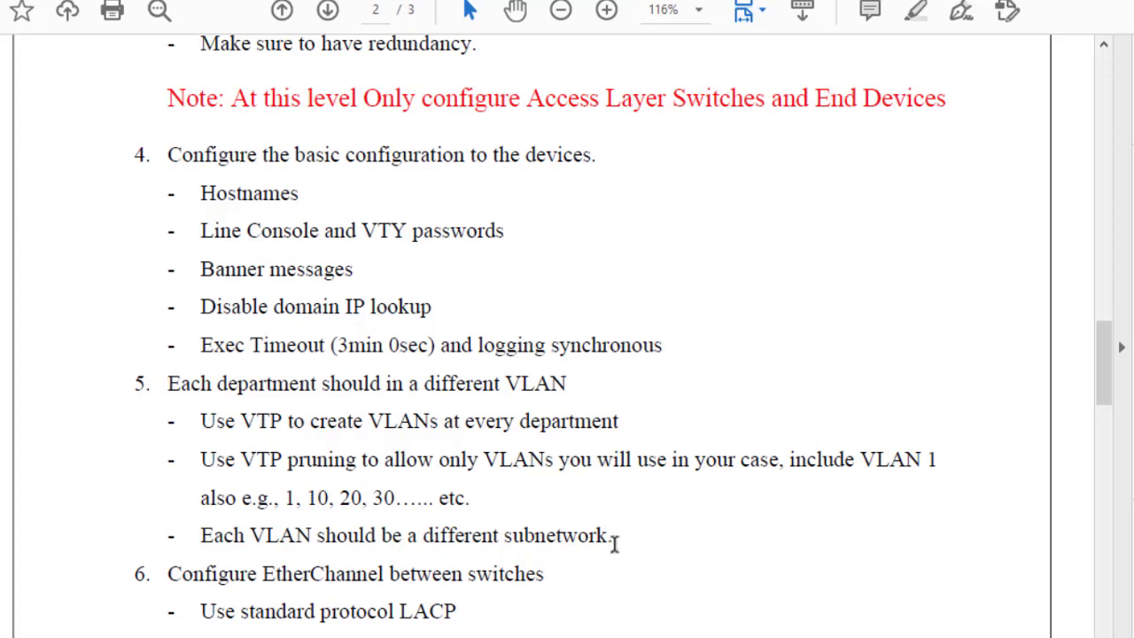
{"action": "left_click_drag", "start_coordinate": [611, 536], "coordinate": [184, 381]}
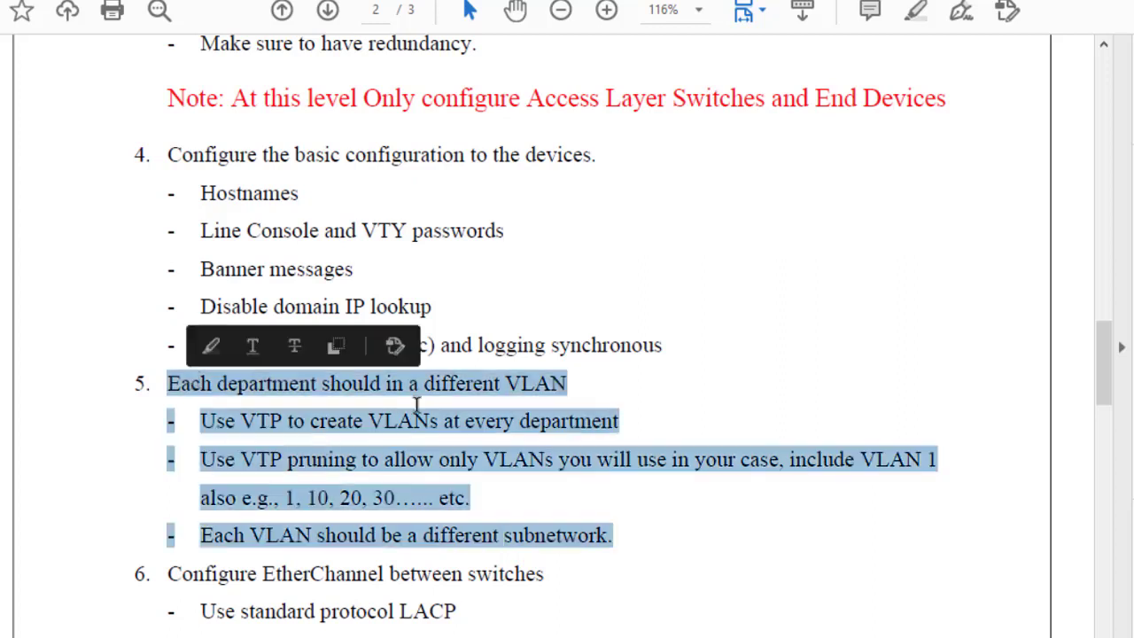
{"action": "left_click", "coordinate": [317, 435]}
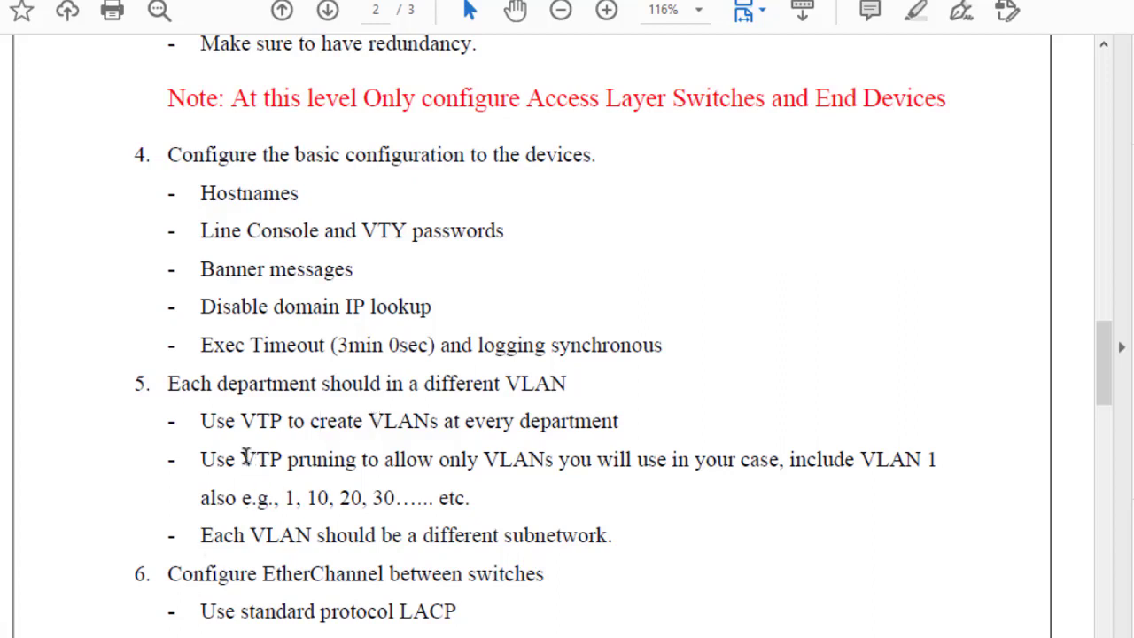
{"action": "left_click_drag", "start_coordinate": [240, 458], "coordinate": [355, 456]}
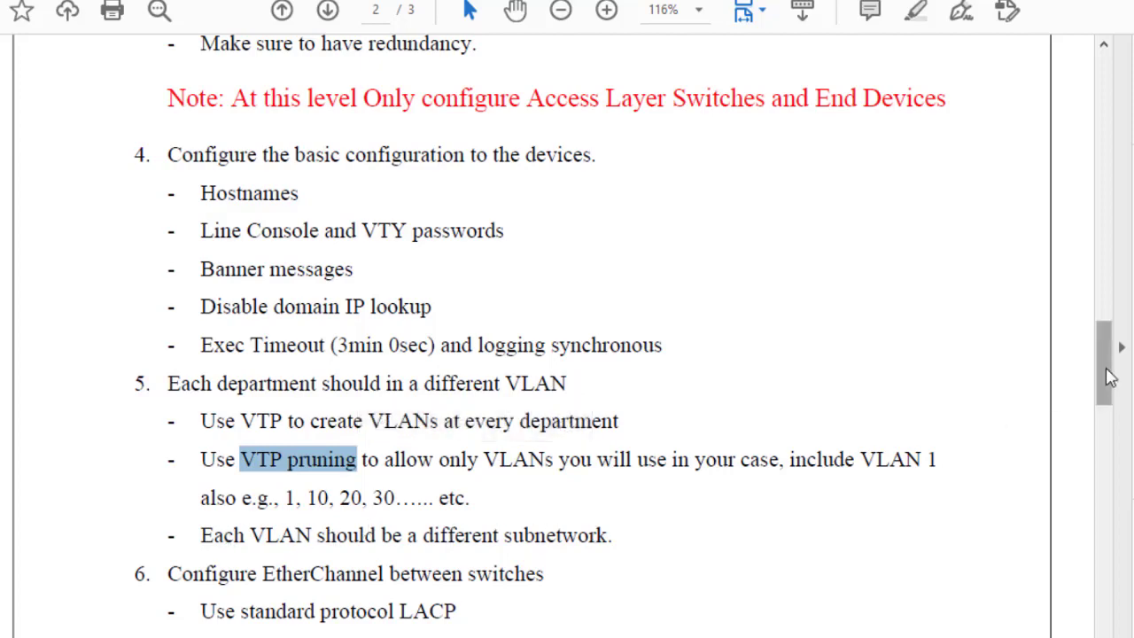
{"action": "left_click_drag", "start_coordinate": [1111, 377], "coordinate": [1107, 435]}
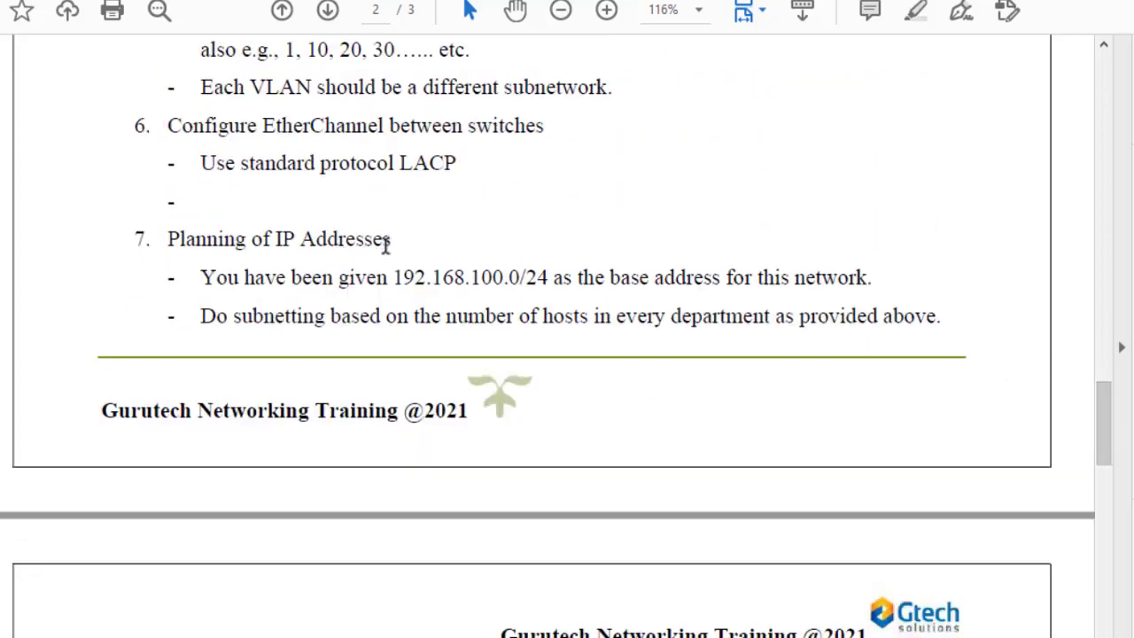
{"action": "left_click_drag", "start_coordinate": [402, 238], "coordinate": [170, 237]}
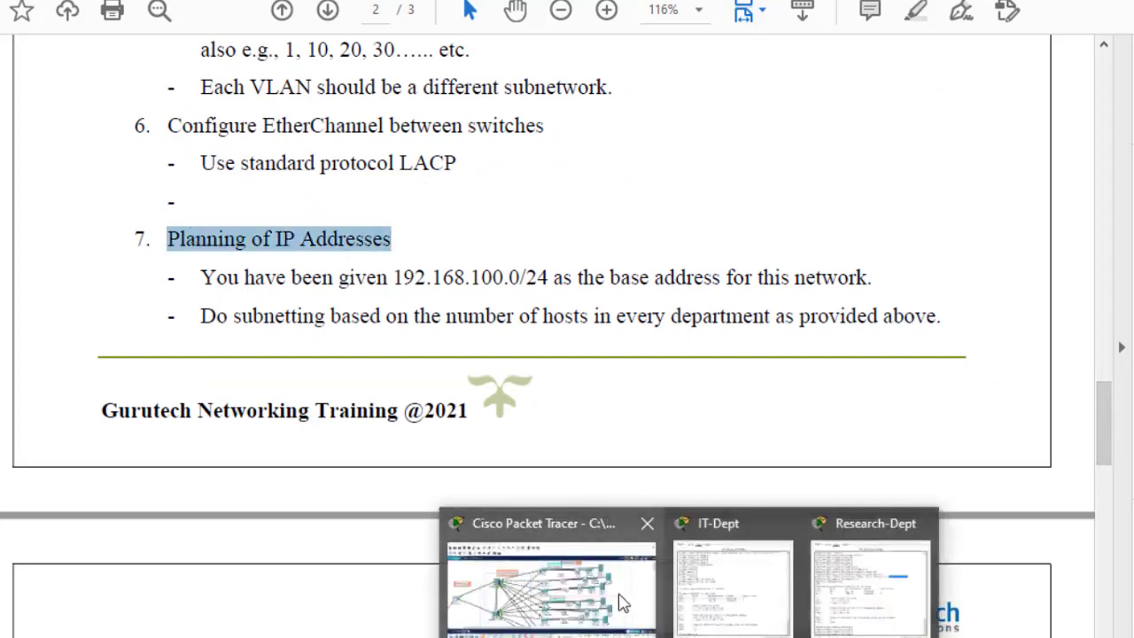
Step: Show the IT-Dept console's trunk output in Packet Tracer, moved aside beside the topology
{"action": "left_click", "coordinate": [621, 603]}
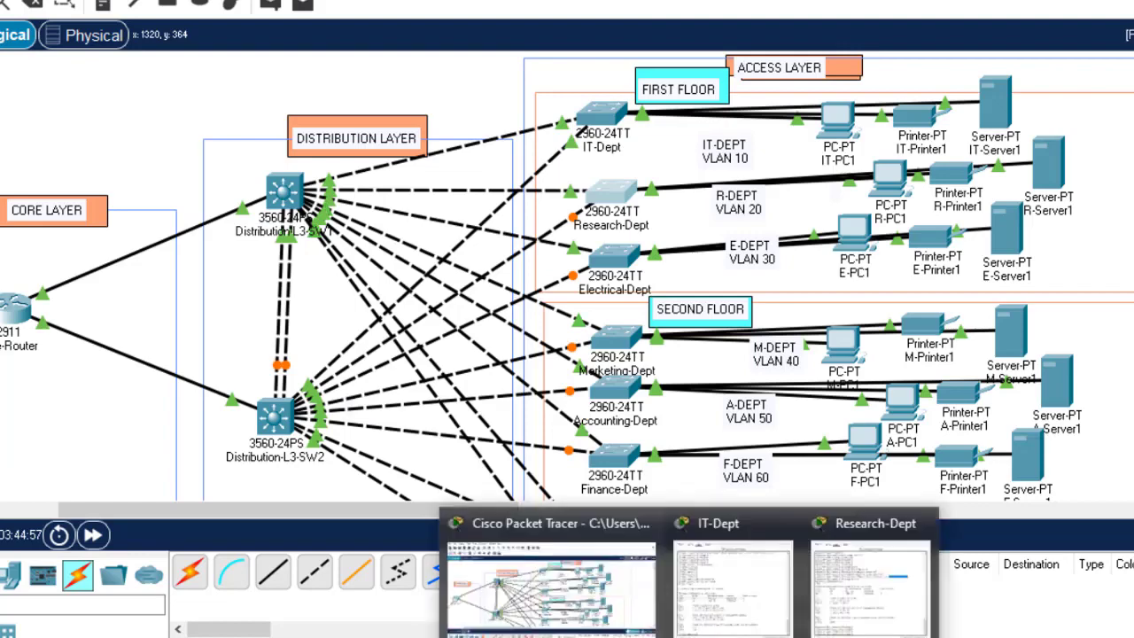
{"action": "left_click", "coordinate": [760, 601]}
{"action": "left_click_drag", "start_coordinate": [803, 9], "coordinate": [1054, 8]}
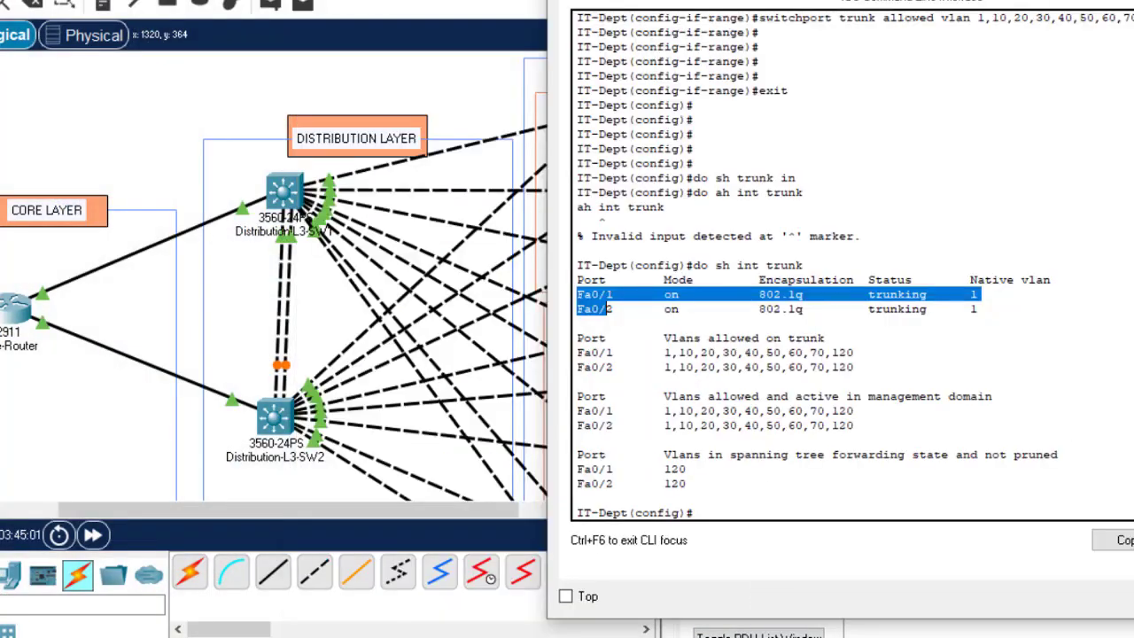